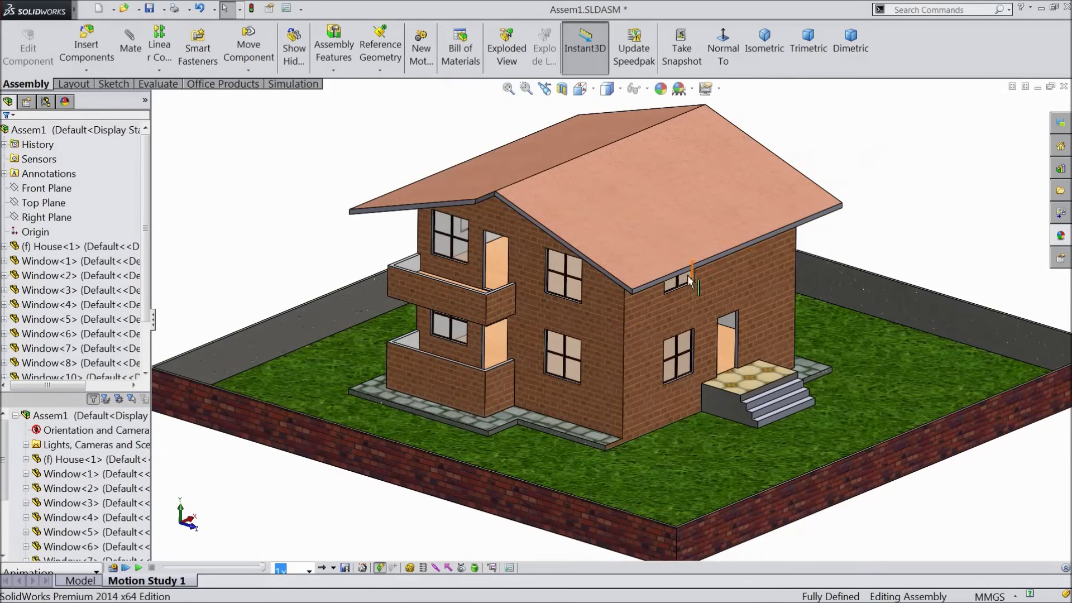
# Step: Play the finished house model's animation in the Motion Study
pyautogui.click(138, 567)
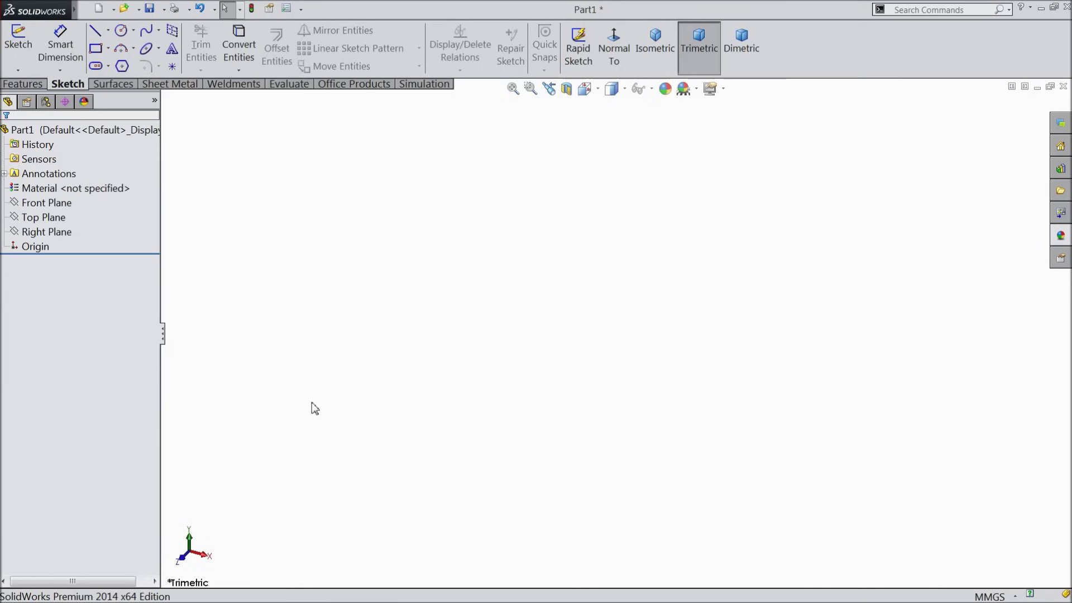
# Step: On the Top Plane, sketch a center rectangle anchored at the origin
pyautogui.click(52, 219)
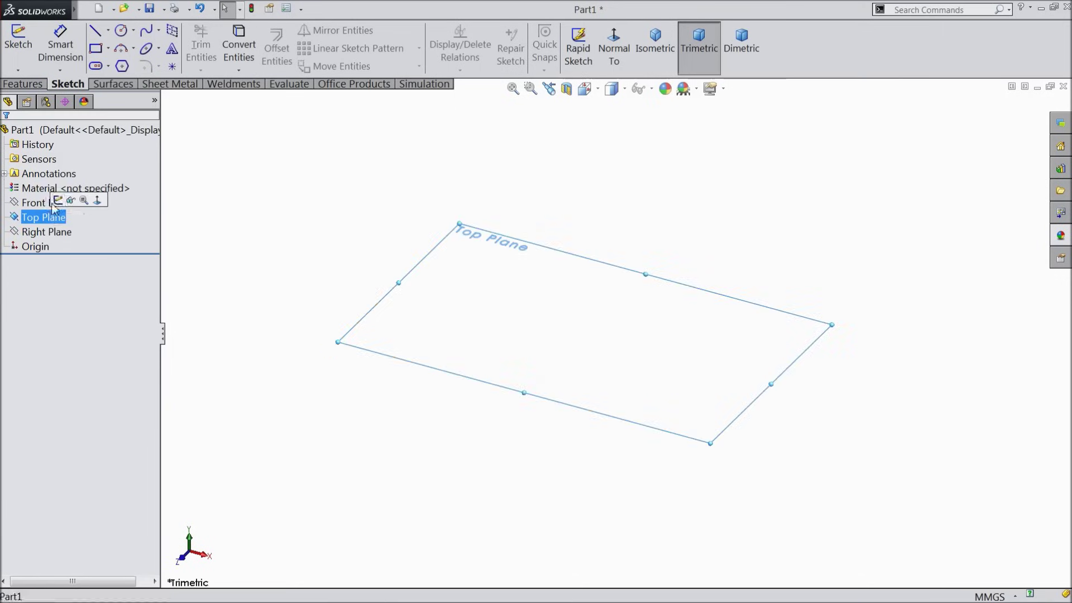
pyautogui.click(58, 199)
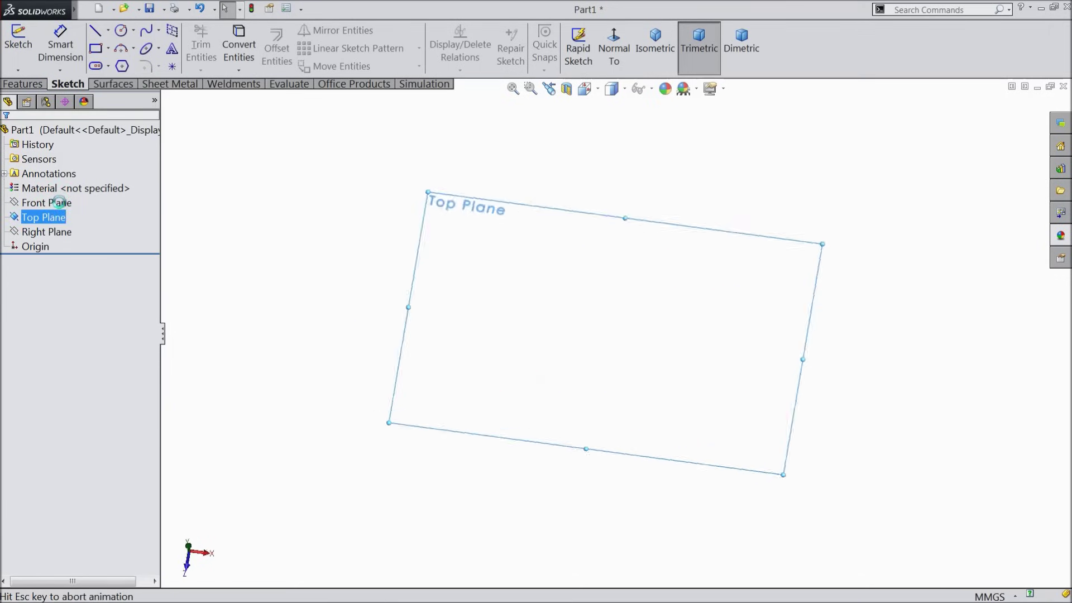
pyautogui.click(108, 49)
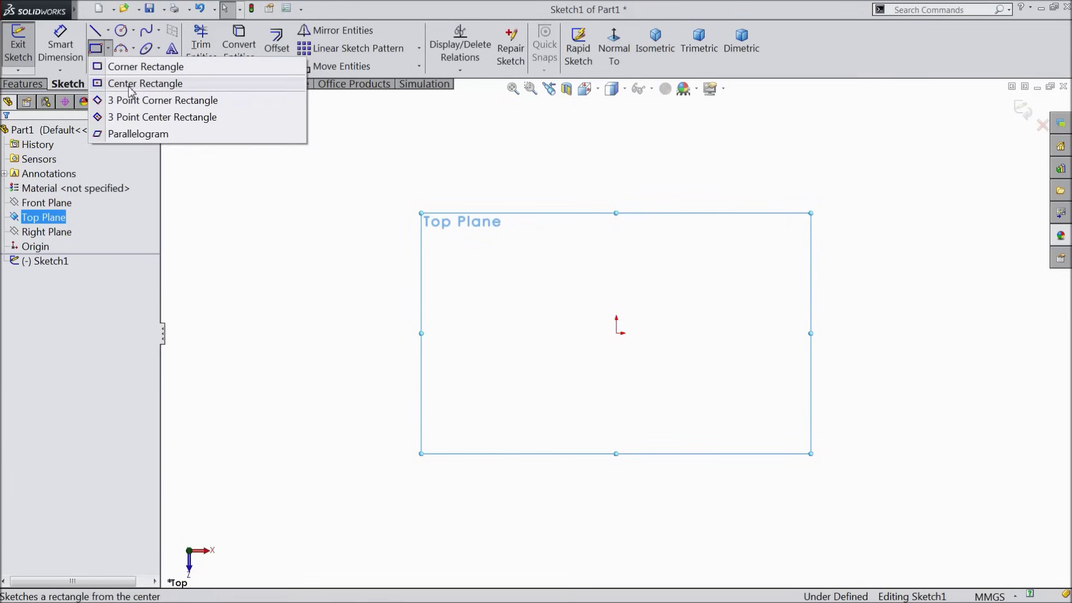
pyautogui.click(130, 83)
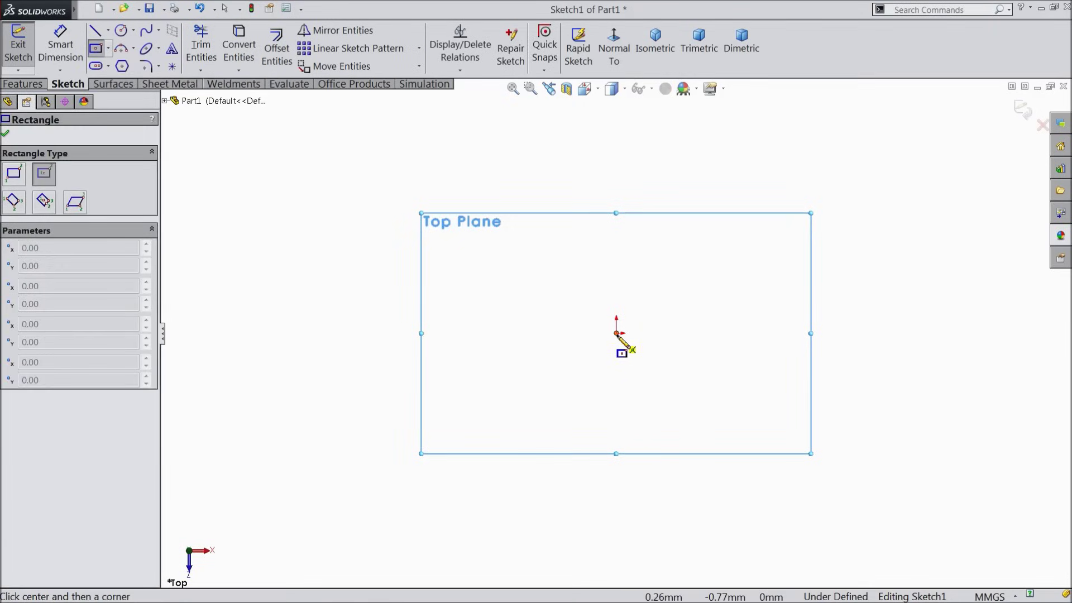
pyautogui.click(617, 334)
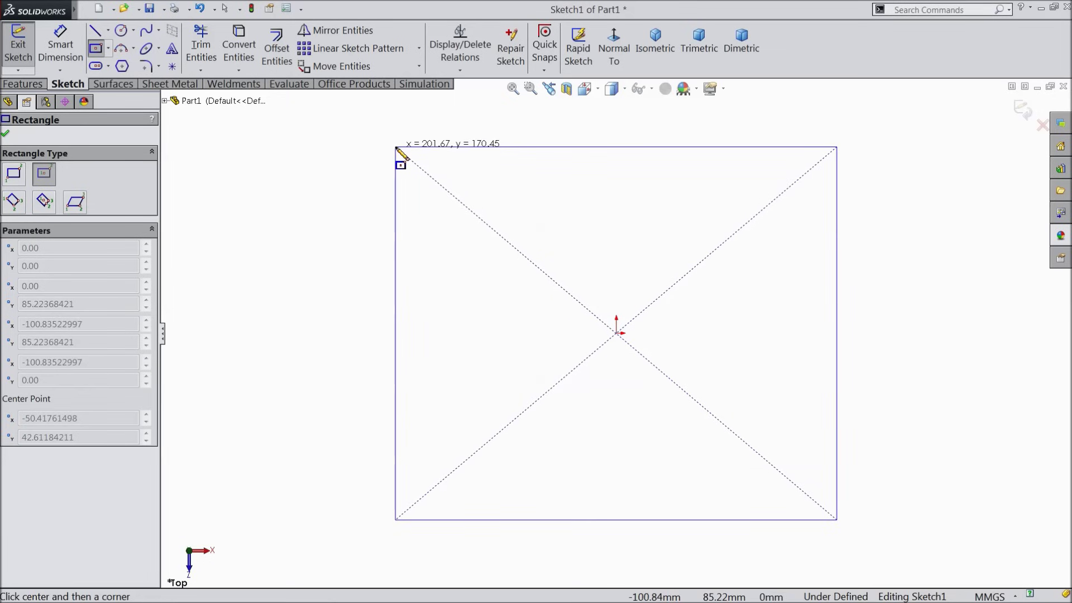
pyautogui.click(396, 148)
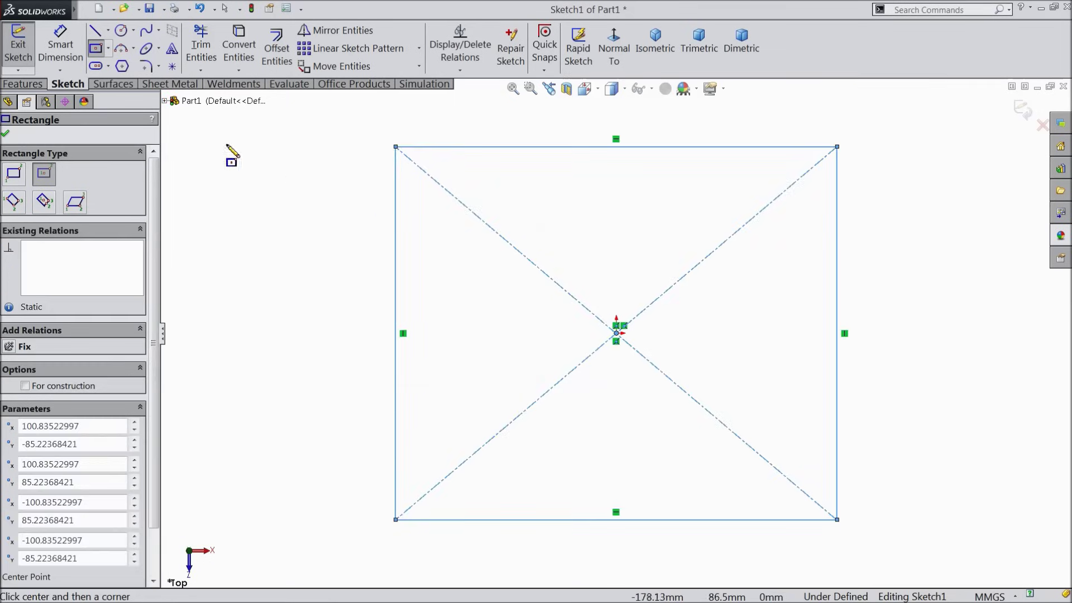
pyautogui.click(5, 135)
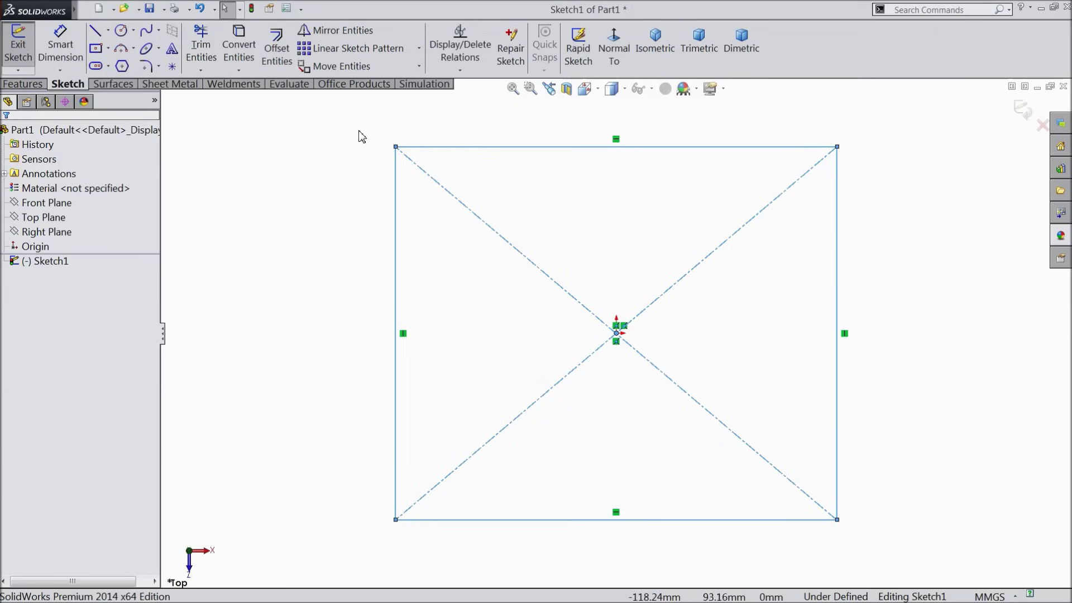
# Step: Make the top and left edges equal and dimension the square 23000 mm wide
pyautogui.click(463, 149)
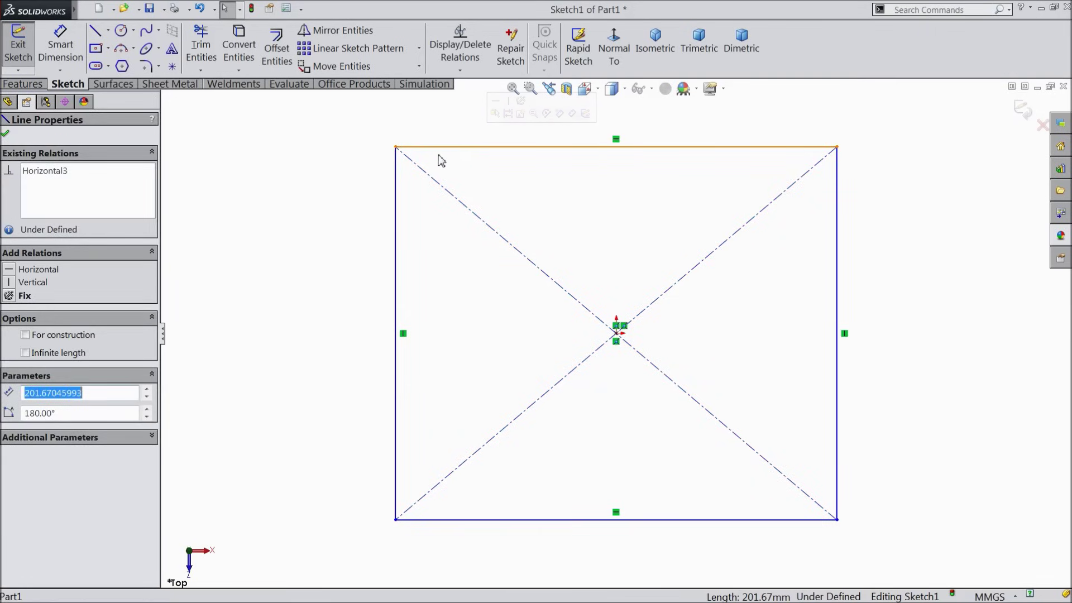
pyautogui.keyDown('ctrl'); pyautogui.click(396, 178); pyautogui.keyUp('ctrl')
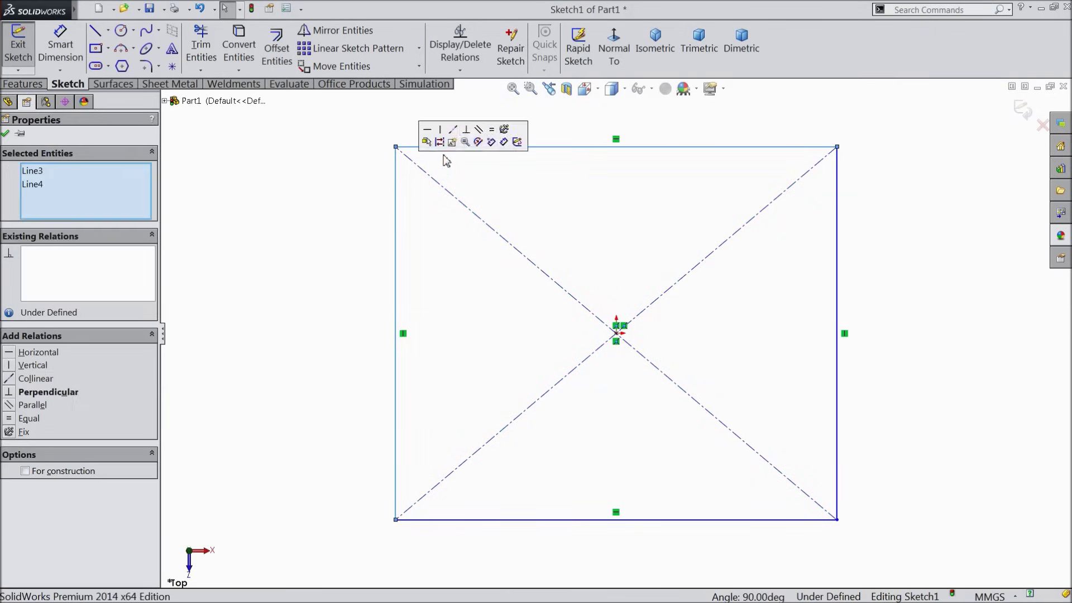
pyautogui.click(492, 131)
pyautogui.click(60, 45)
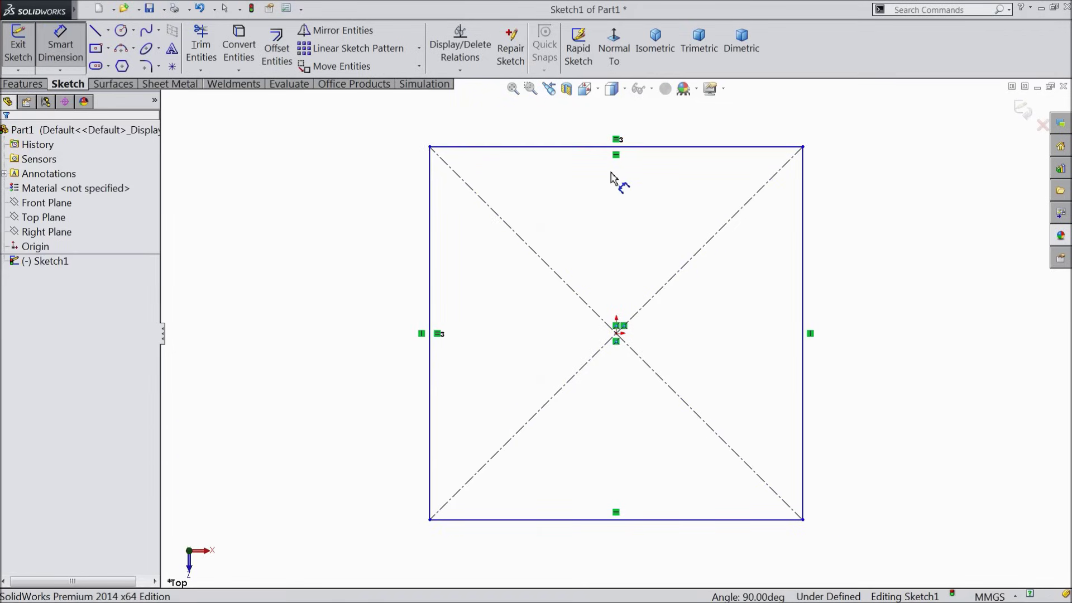
pyautogui.click(618, 147)
pyautogui.click(608, 127)
pyautogui.write('23000')
pyautogui.moveTo(549, 162)
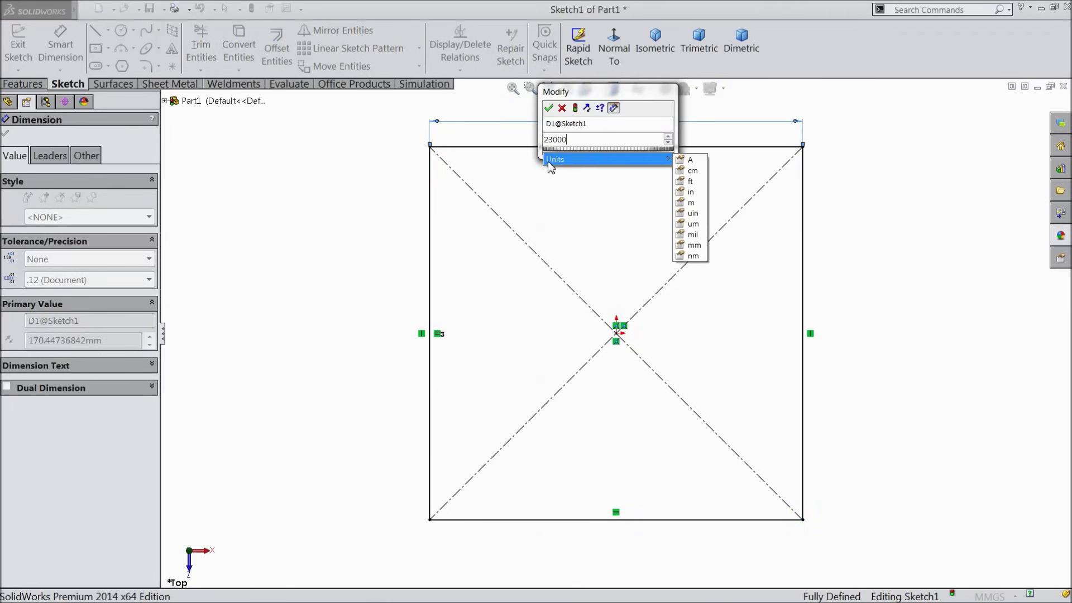
pyautogui.click(549, 107)
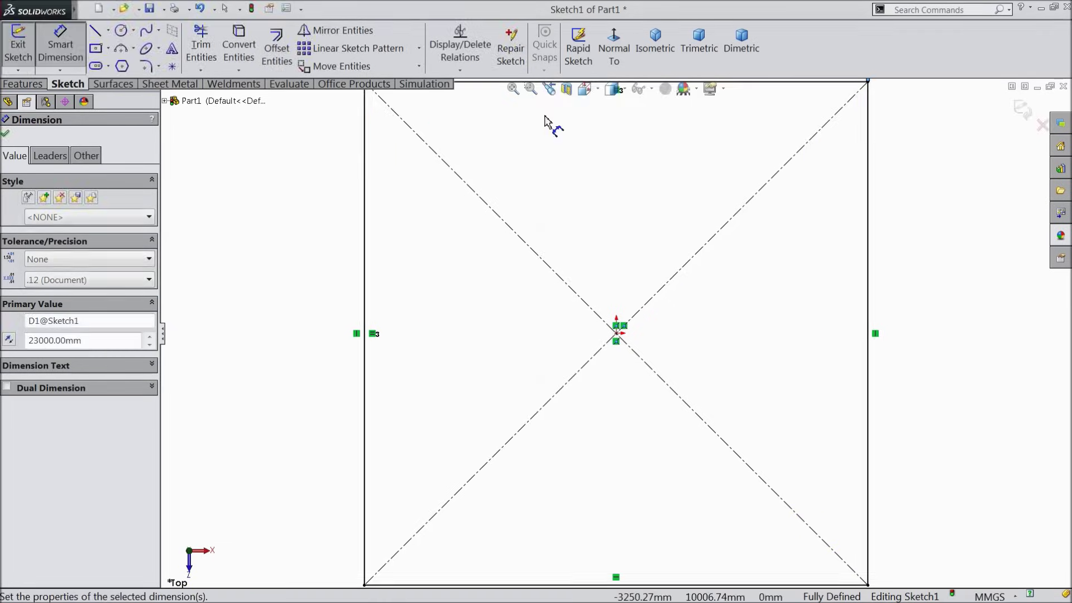
pyautogui.click(7, 135)
pyautogui.click(276, 56)
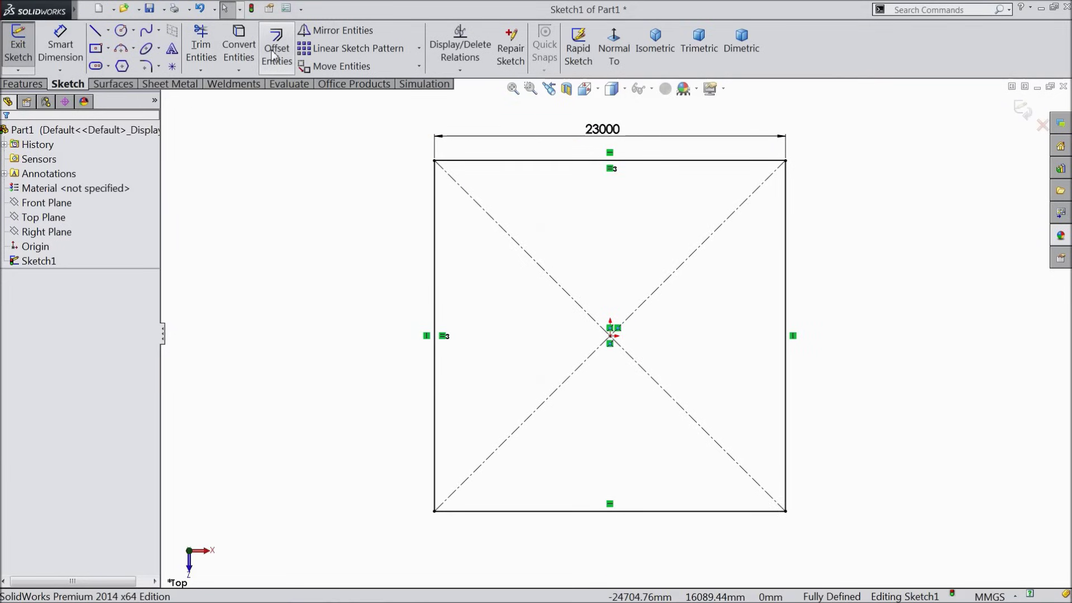
# Step: Offset the square's outline 100 mm inward, reversing the direction
pyautogui.write('100')
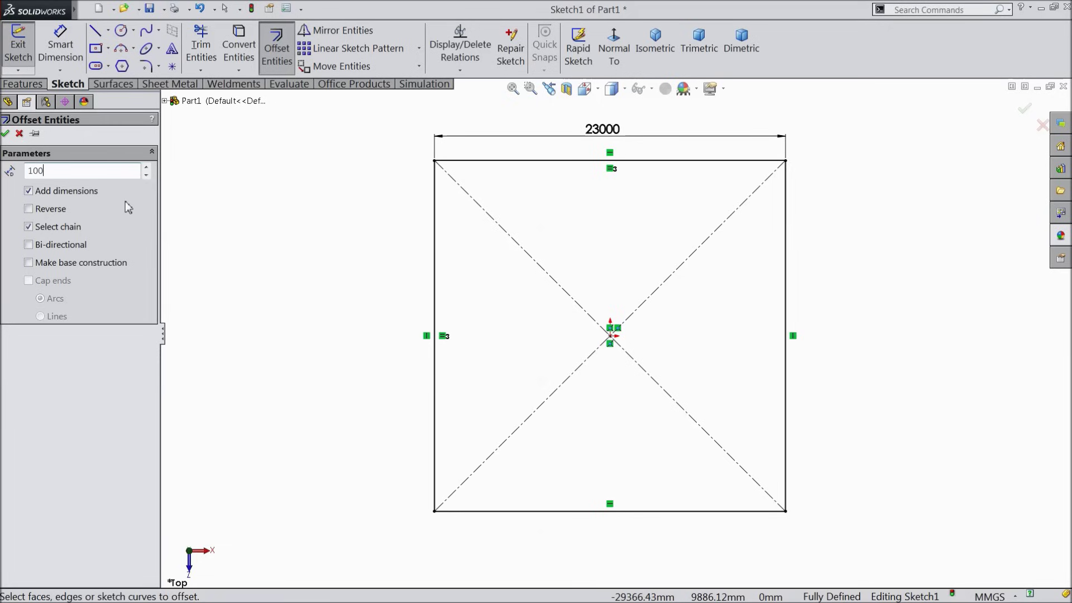
pyautogui.press('Return')
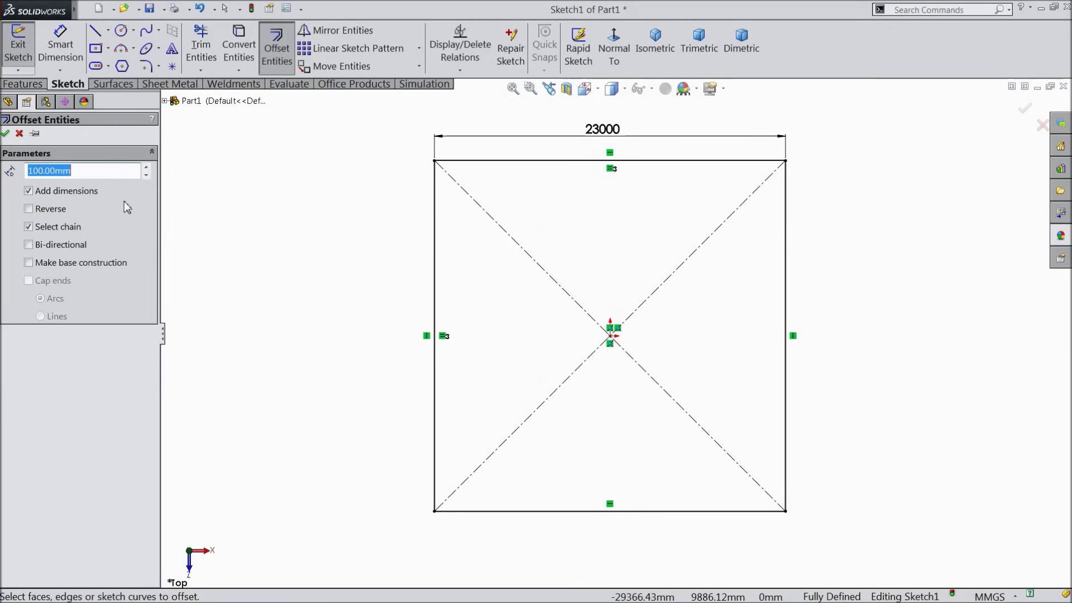
pyautogui.click(435, 240)
pyautogui.scroll(6, 456, 208)
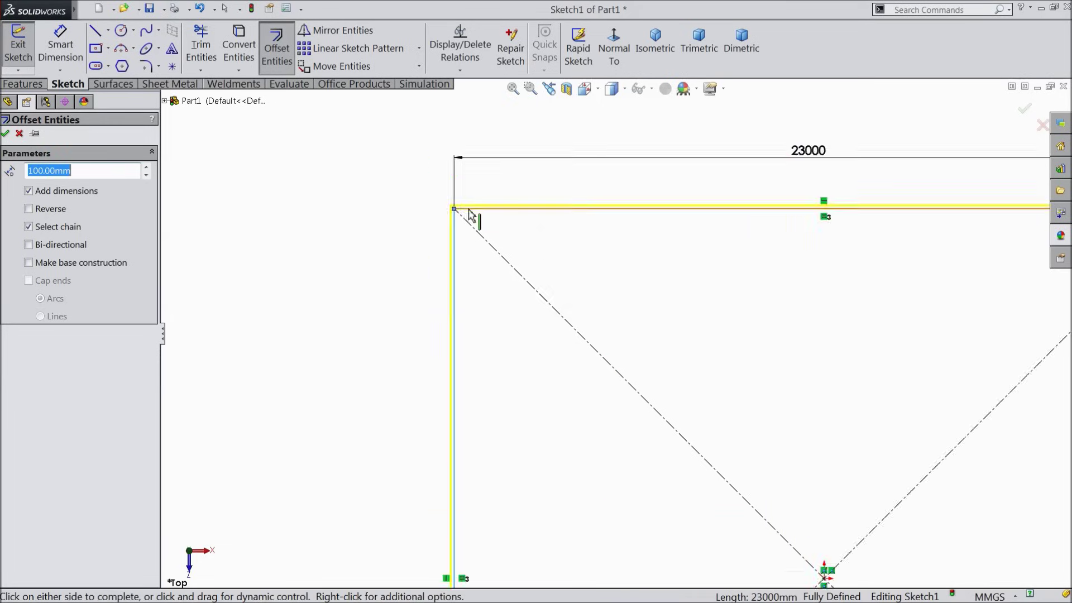
pyautogui.click(30, 209)
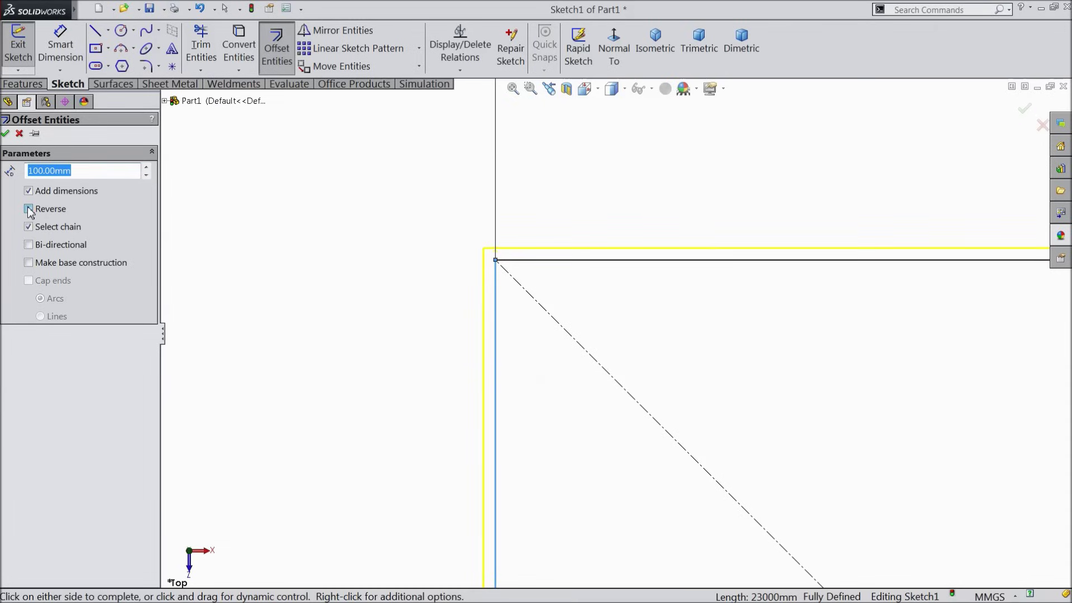
pyautogui.click(5, 133)
pyautogui.hotkey('ctrl', 'shift', 'z')
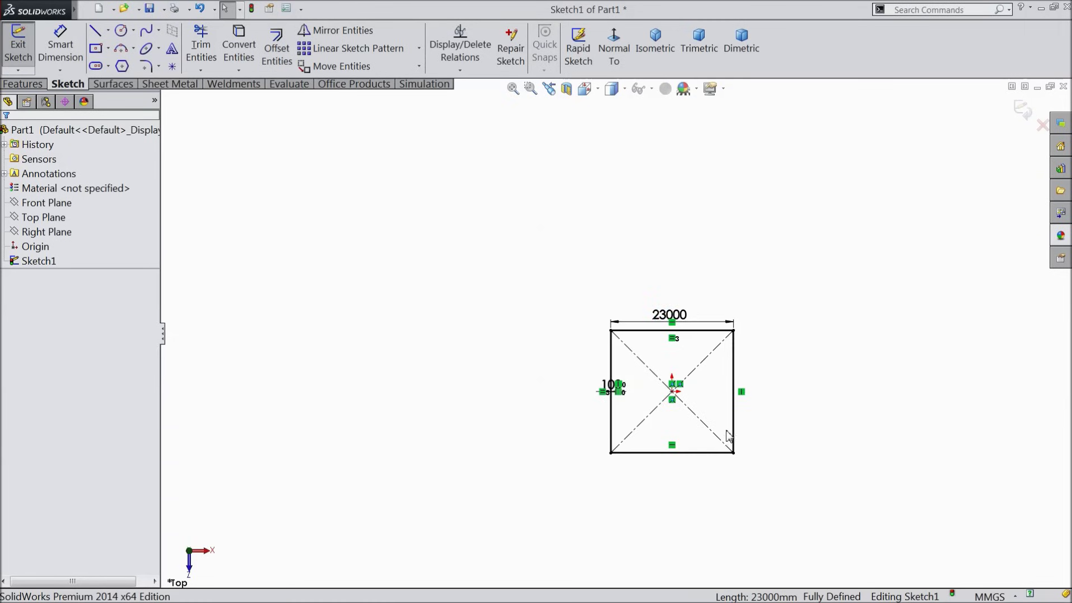
pyautogui.press('f')
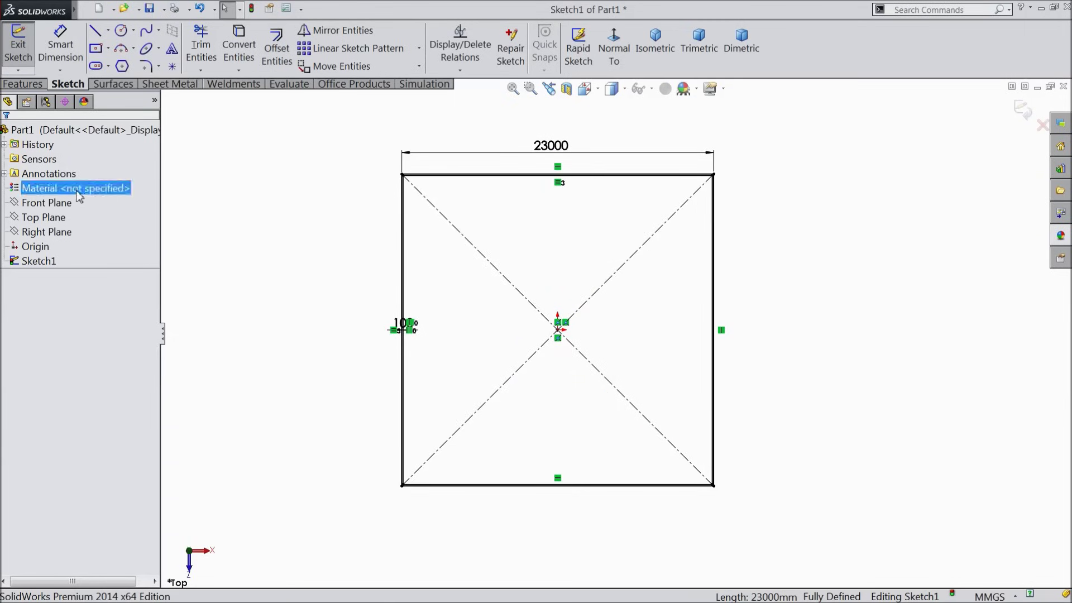
# Step: Draw a closed six-line outline with a notched upper-left corner inside the square
pyautogui.click(96, 31)
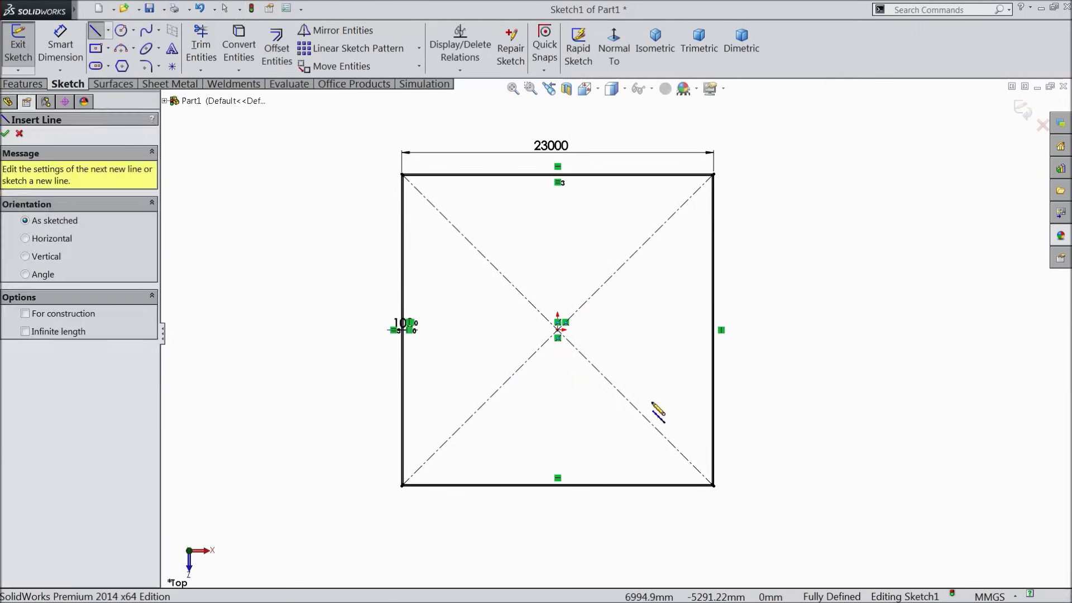
pyautogui.scroll(-2, 648, 413)
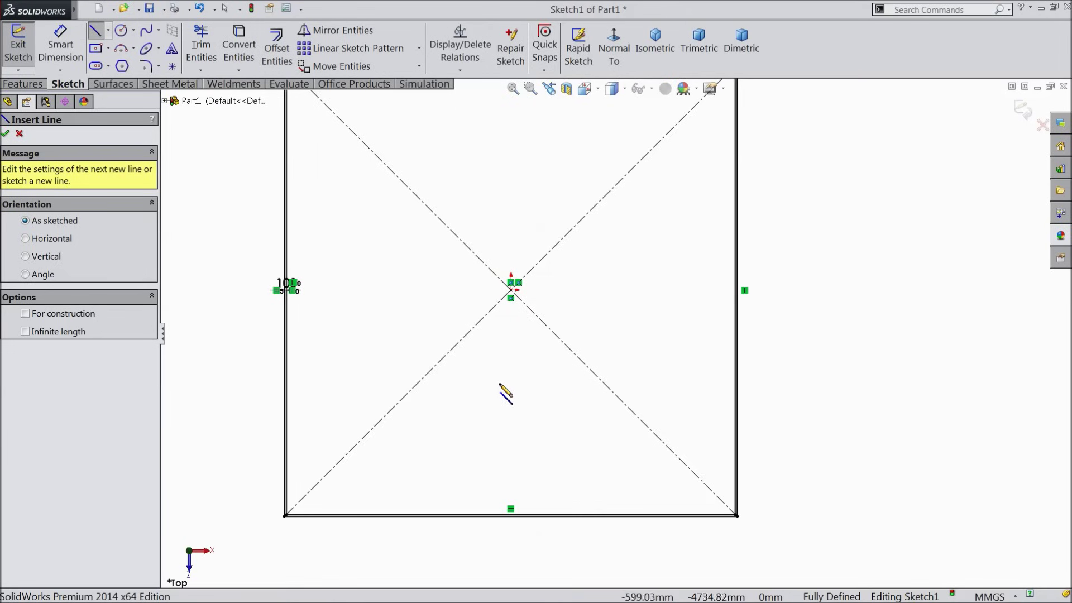
pyautogui.click(438, 385)
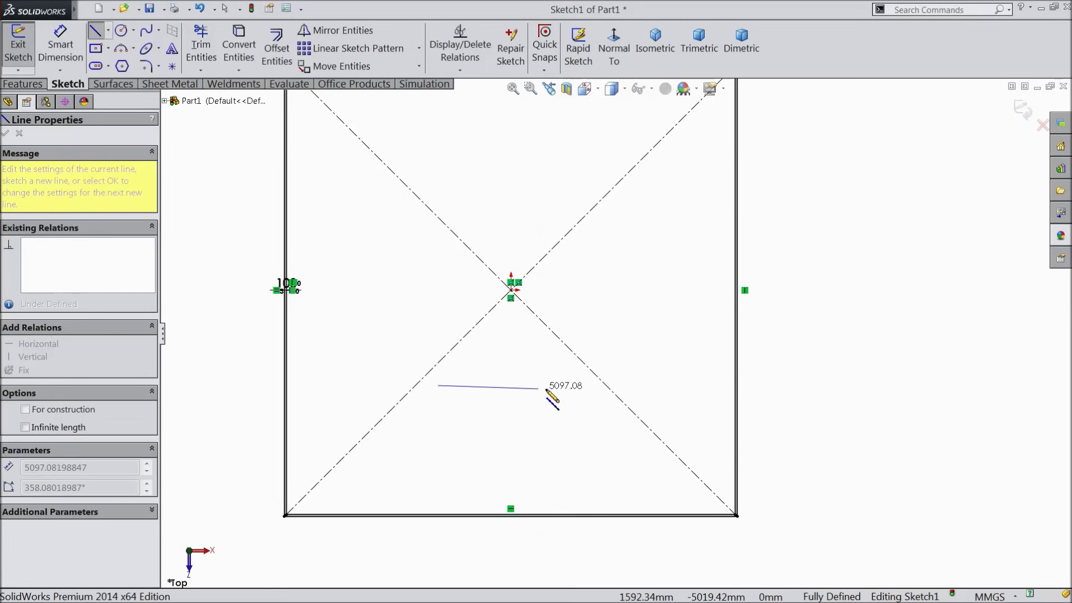
pyautogui.click(649, 385)
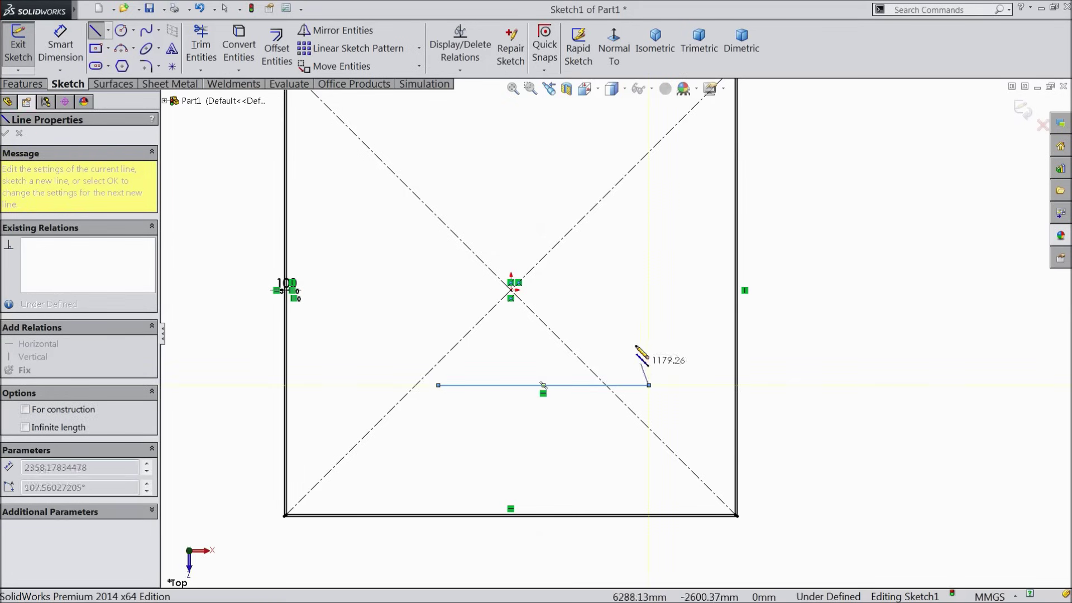
pyautogui.click(649, 195)
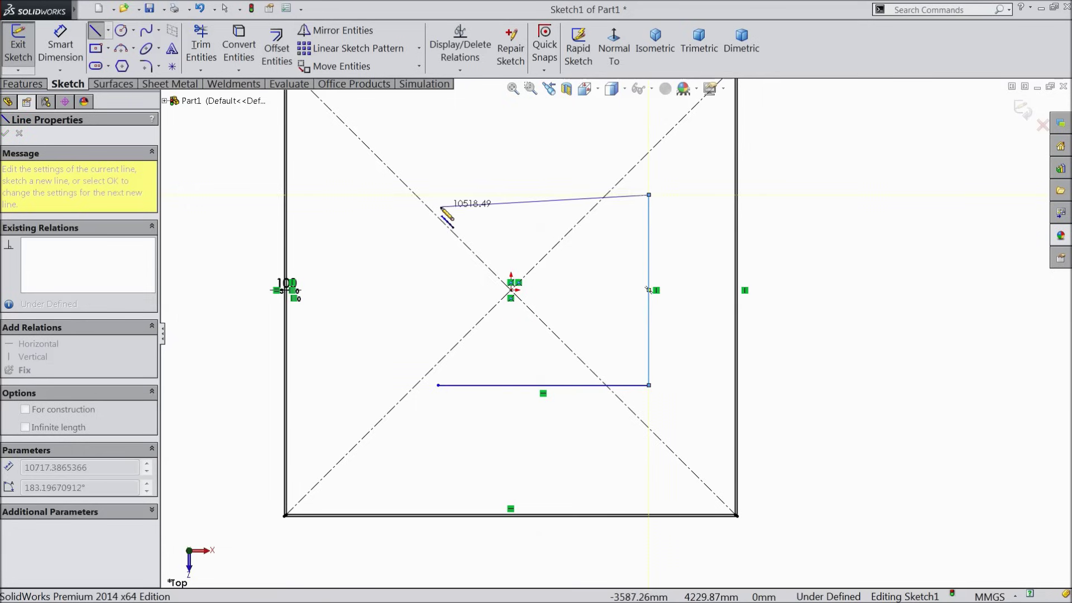
pyautogui.click(363, 194)
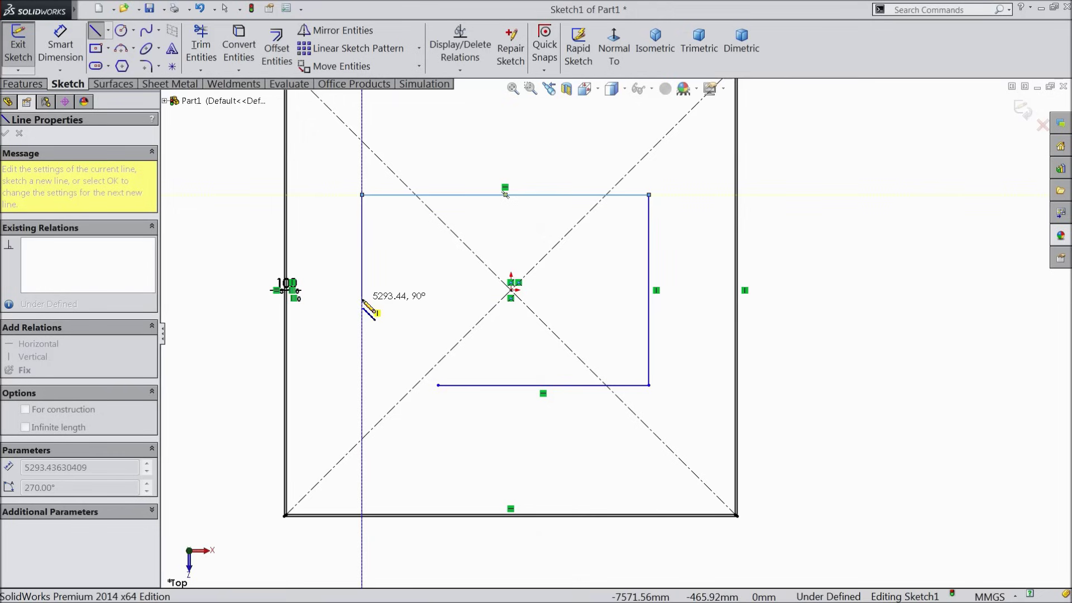
pyautogui.click(362, 275)
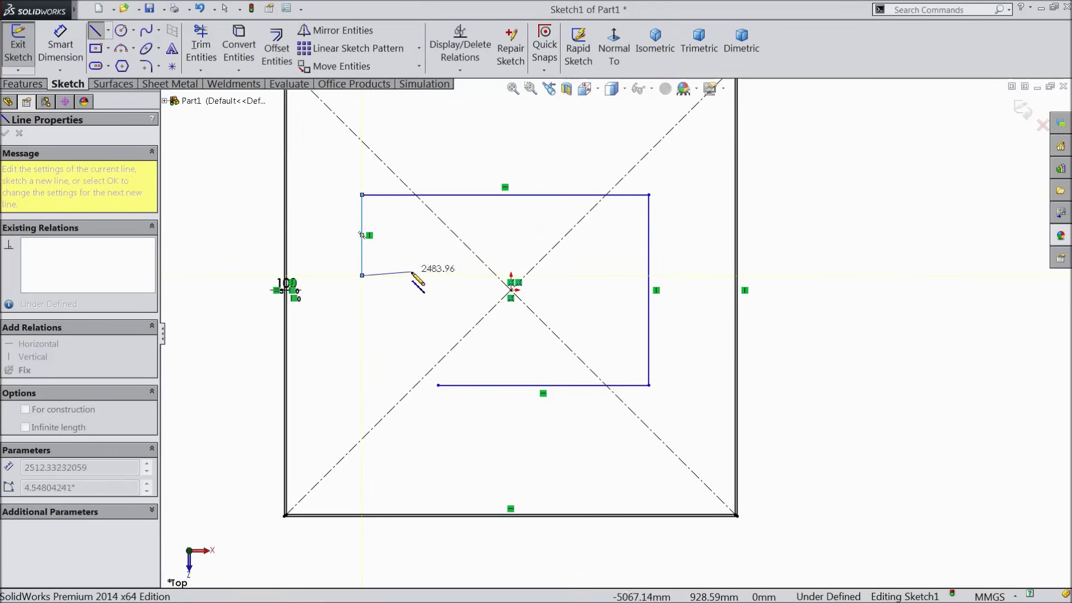
pyautogui.click(438, 275)
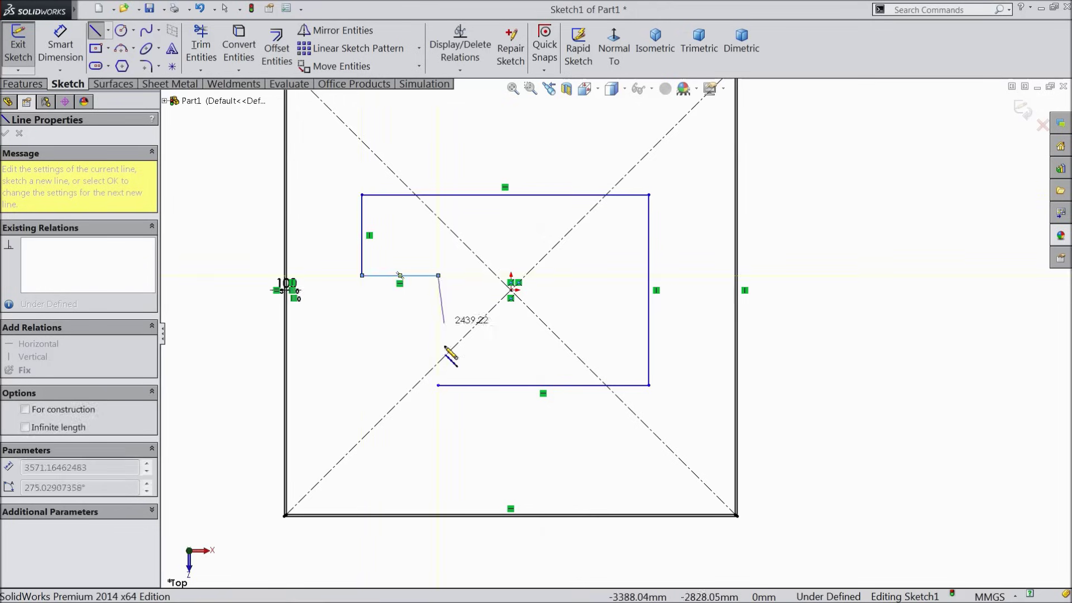
pyautogui.click(438, 386)
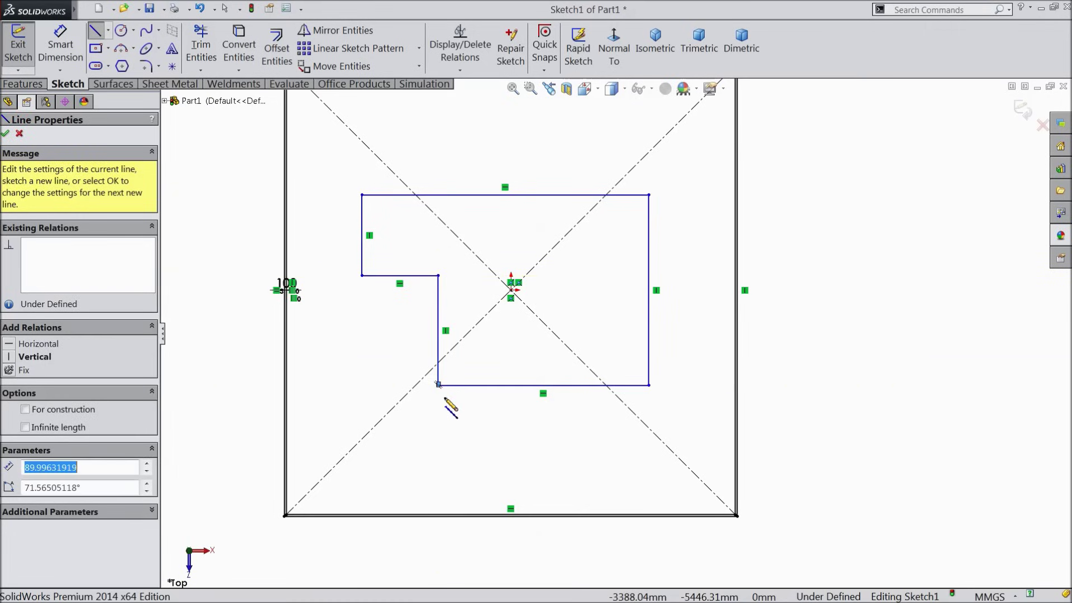
pyautogui.rightClick(382, 352)
pyautogui.click(415, 151)
# Step: Inspect the vertical line and corner point at the notch
pyautogui.scroll(-5, 442, 379)
pyautogui.click(569, 362)
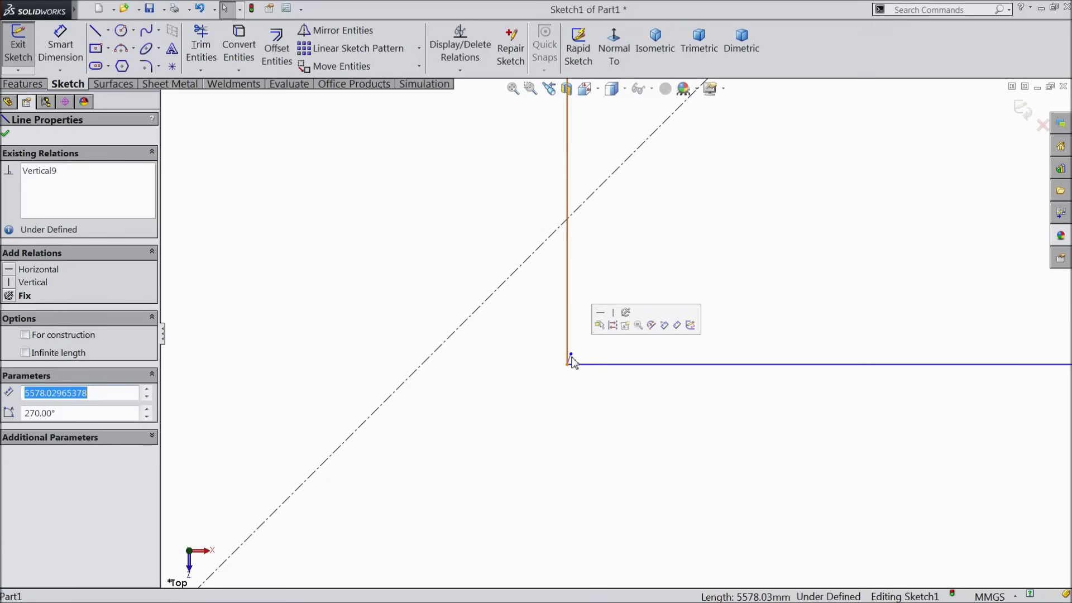
pyautogui.click(570, 355)
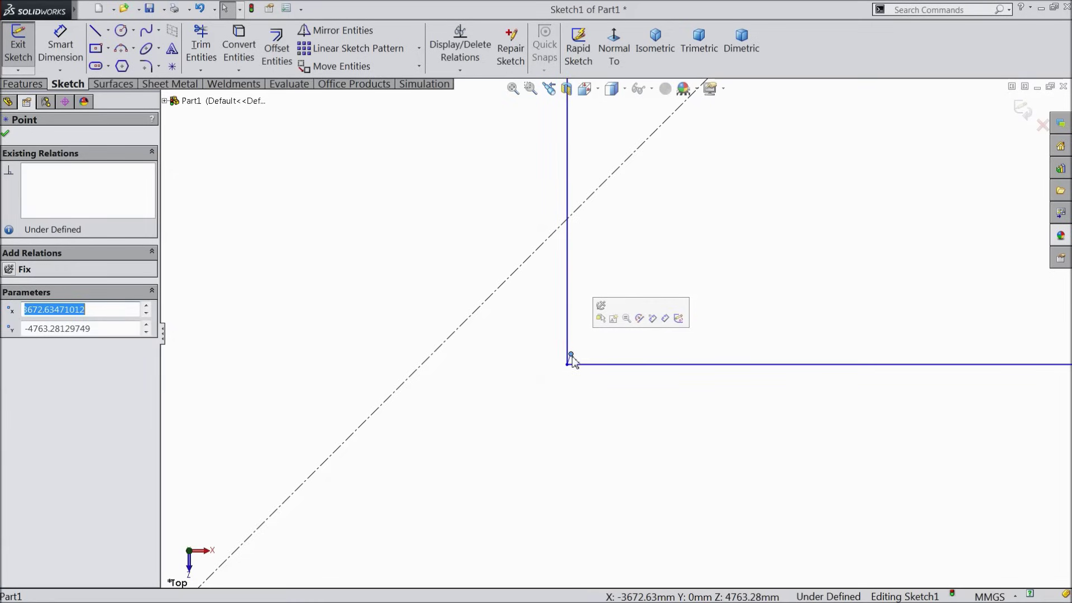
pyautogui.scroll(-3, 572, 360)
pyautogui.click(576, 357)
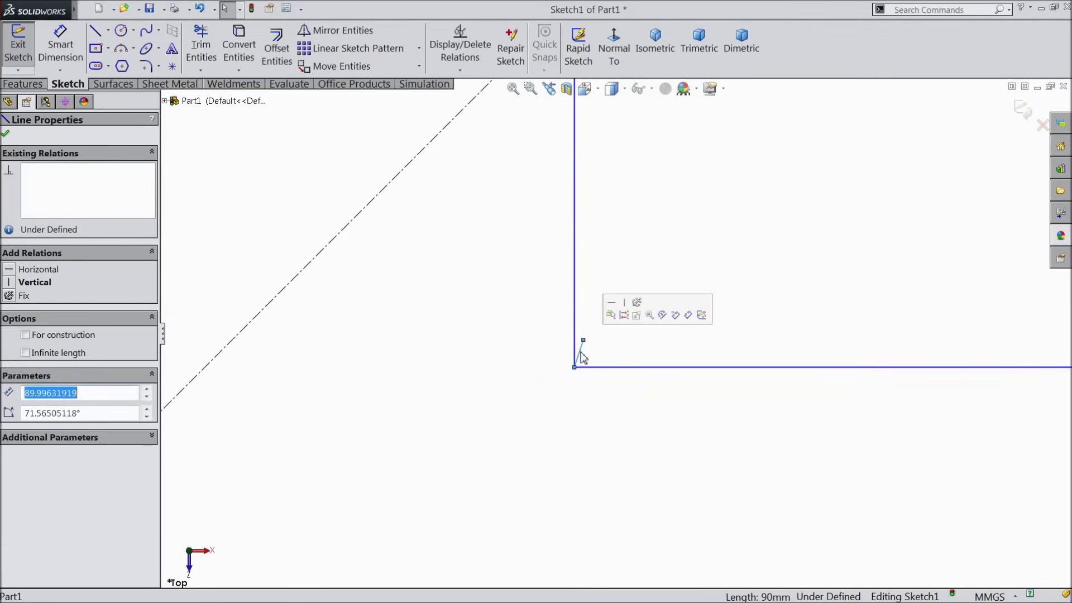
pyautogui.click(541, 397)
pyautogui.scroll(3, 541, 396)
pyautogui.scroll(3, 616, 335)
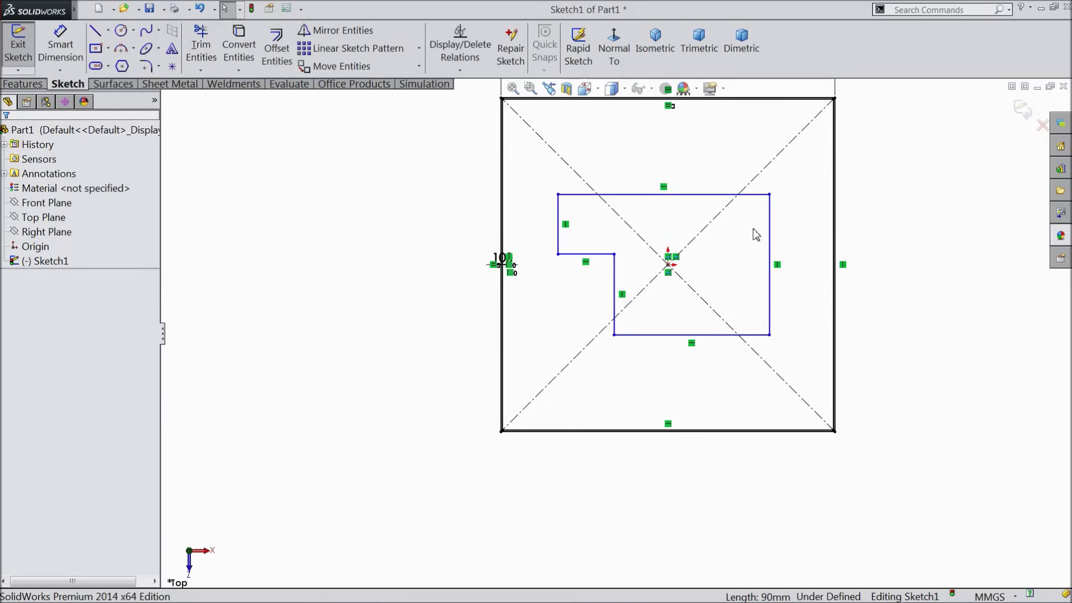
pyautogui.scroll(-1, 756, 234)
# Step: Dimension the outline's top edge 10550 mm and right side 9000 mm
pyautogui.click(61, 45)
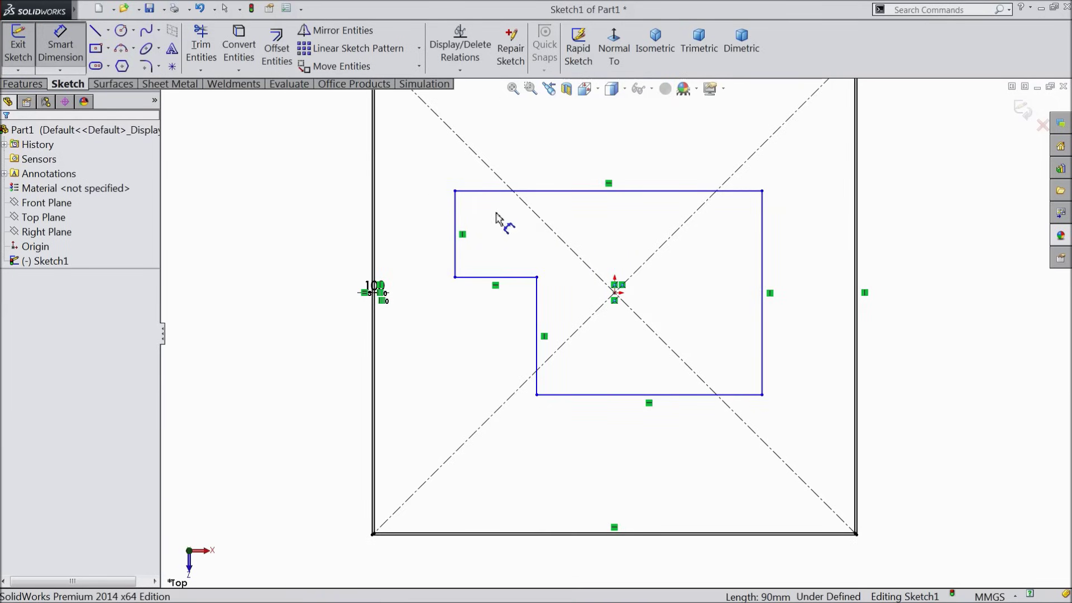
pyautogui.click(611, 192)
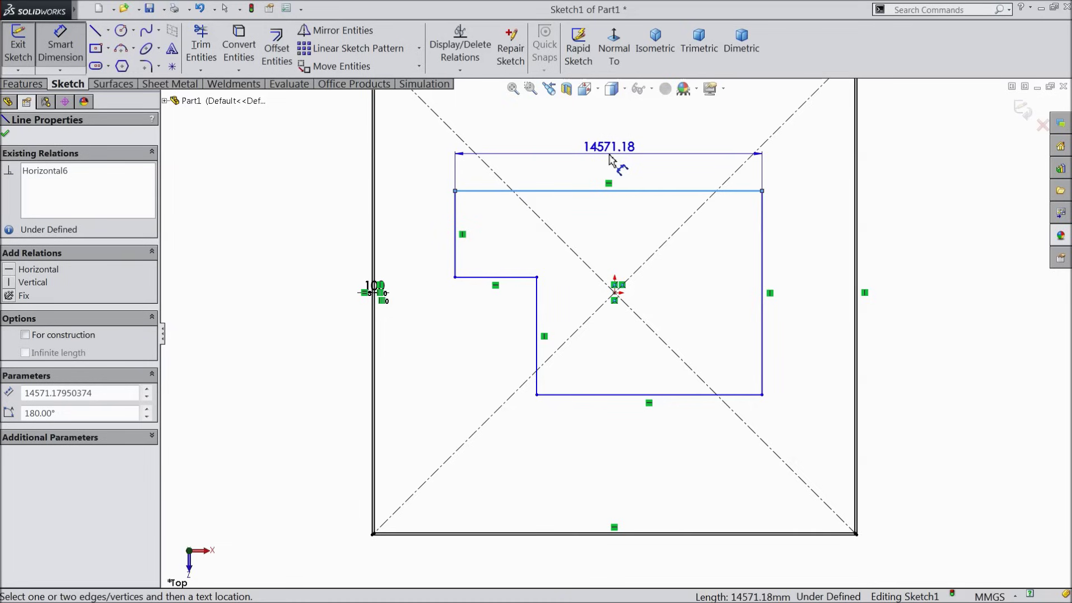
pyautogui.click(609, 154)
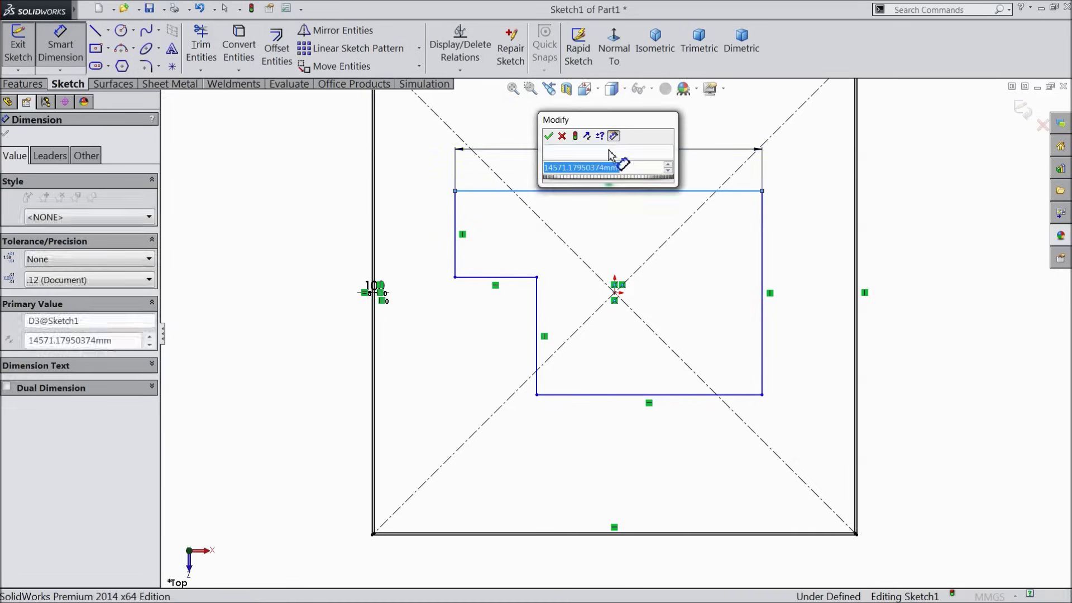
pyautogui.write('1055')
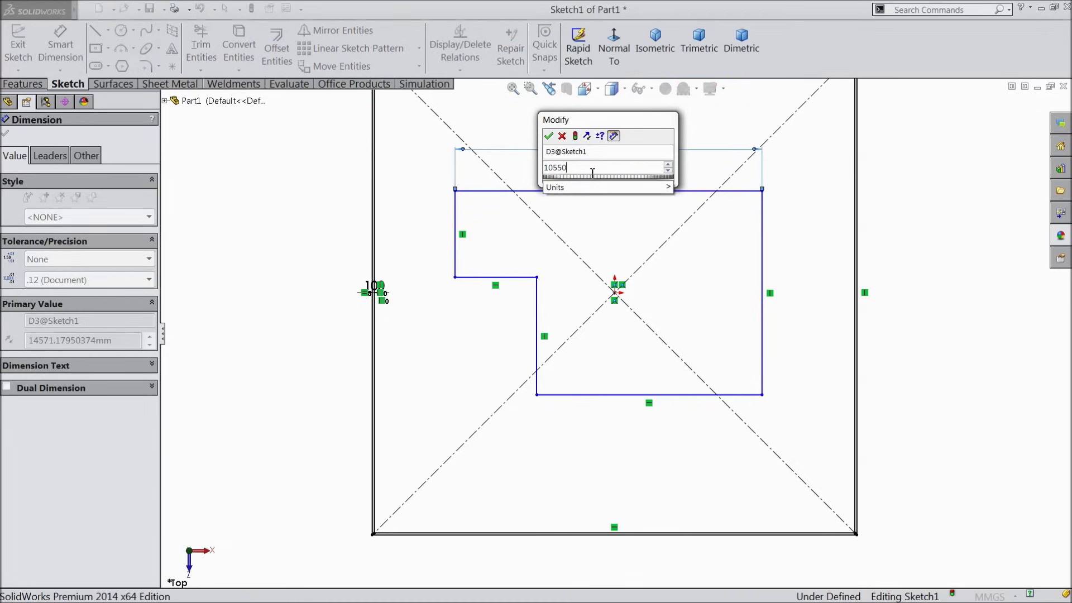
pyautogui.write('0')
pyautogui.click(549, 136)
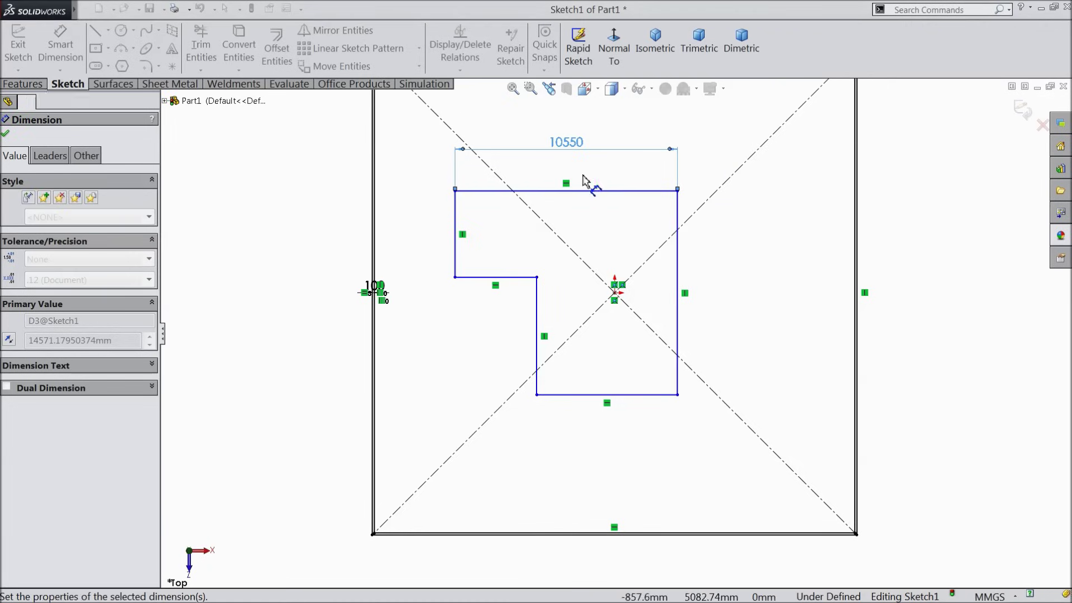
pyautogui.click(678, 282)
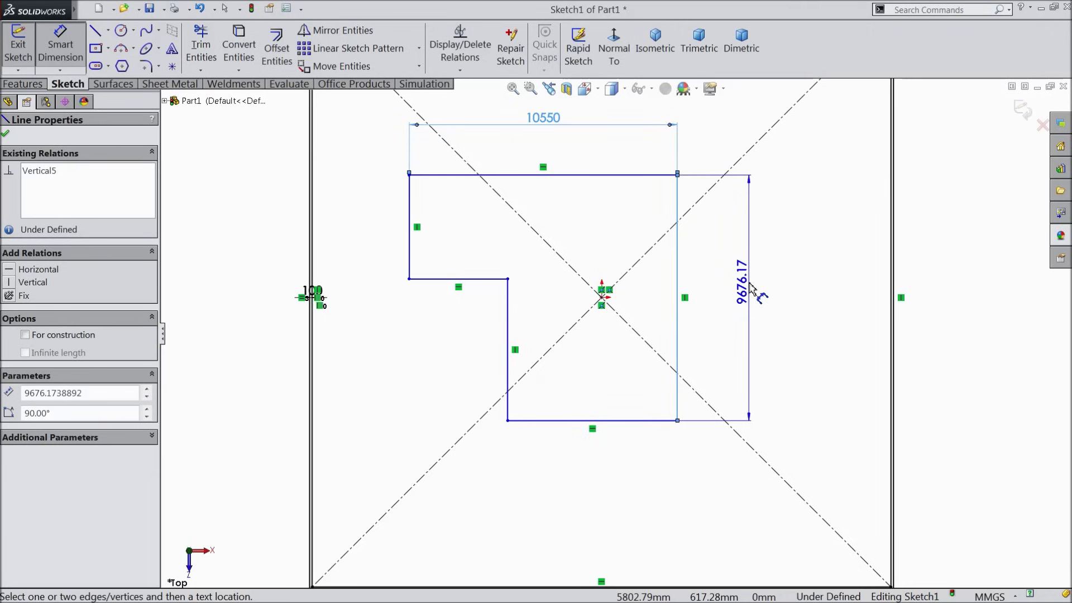
pyautogui.click(752, 288)
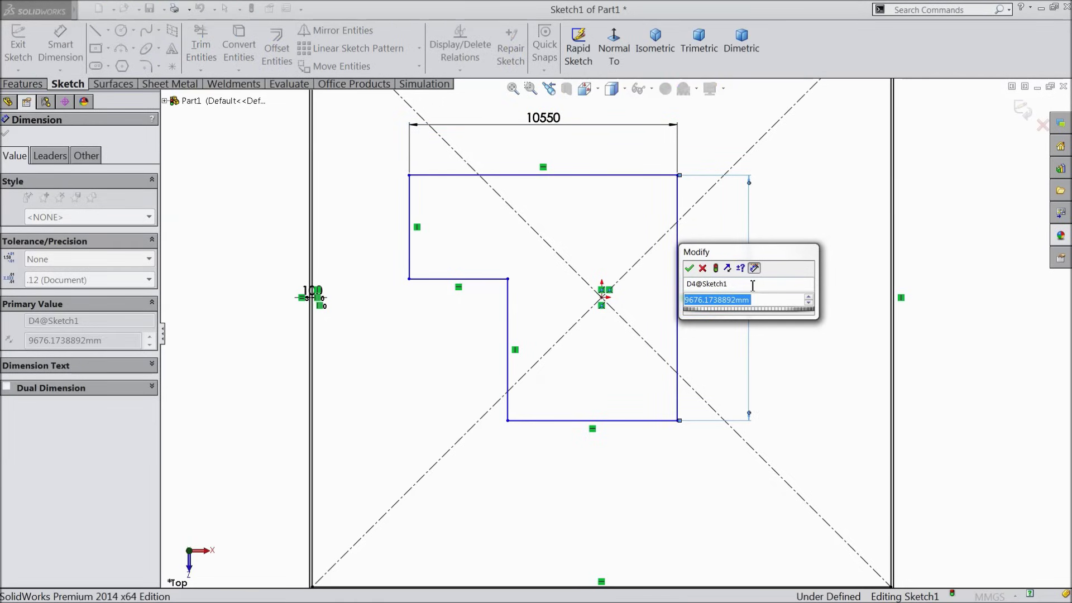
pyautogui.write('9000')
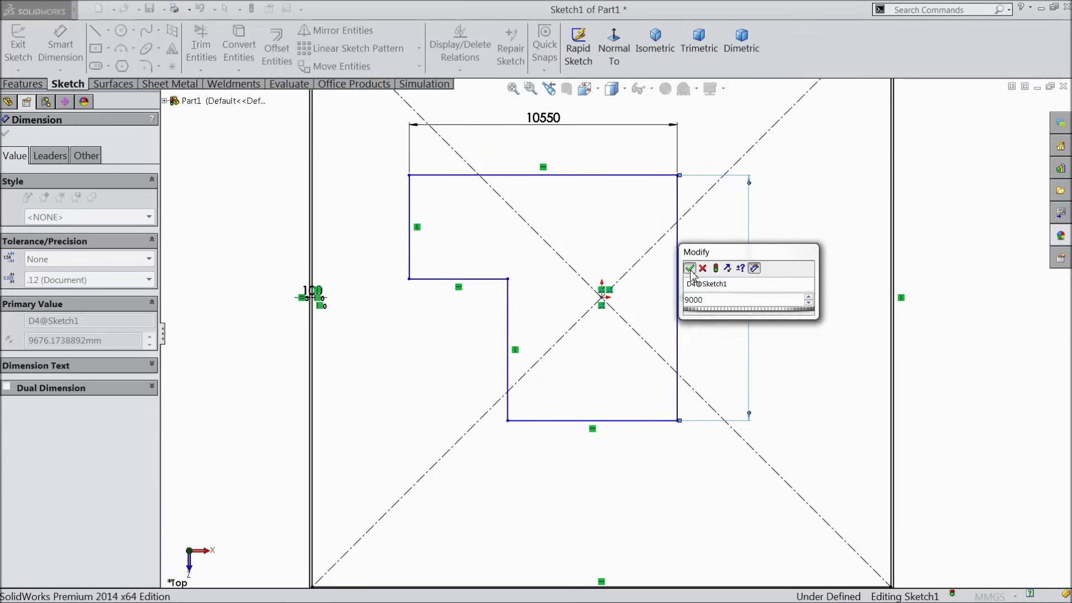
pyautogui.click(690, 268)
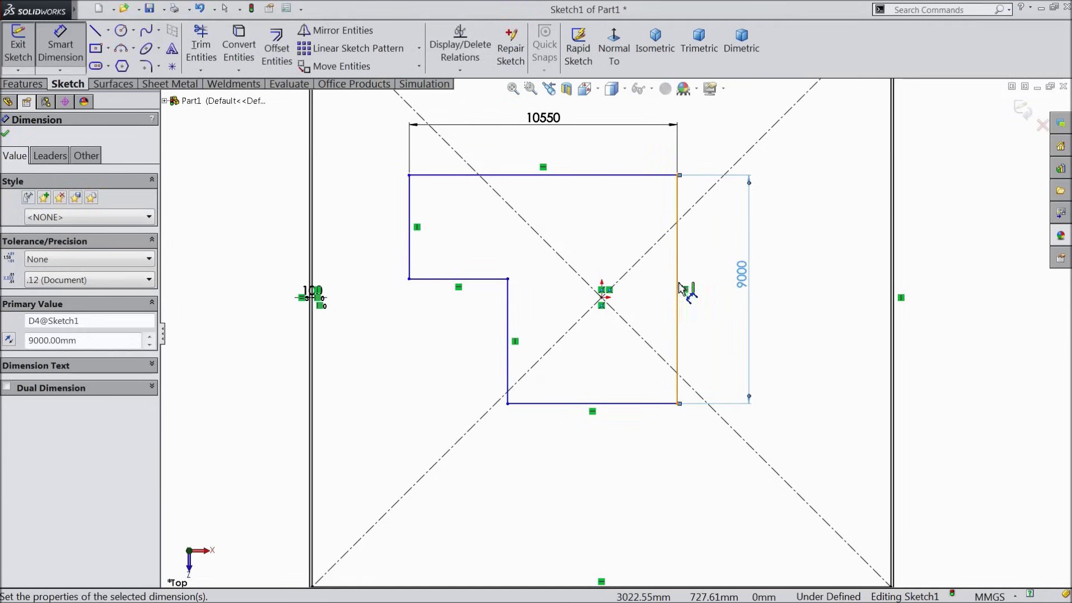
# Step: Dimension the bottom edge 9000 mm and the upper left edge 4285 mm
pyautogui.click(596, 412)
pyautogui.click(600, 440)
pyautogui.write('9000')
pyautogui.click(532, 425)
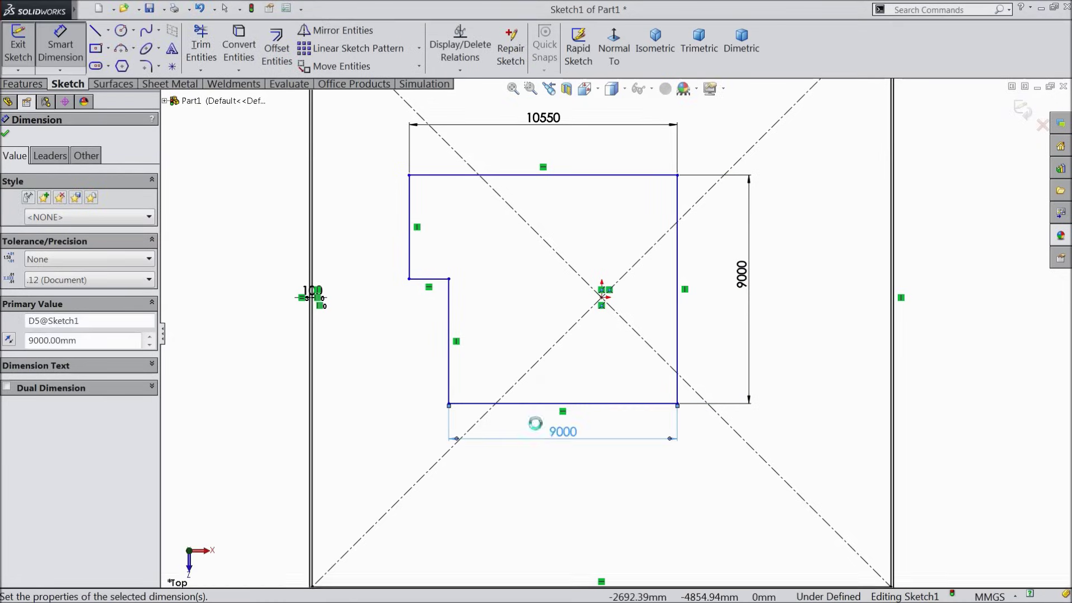
pyautogui.click(411, 237)
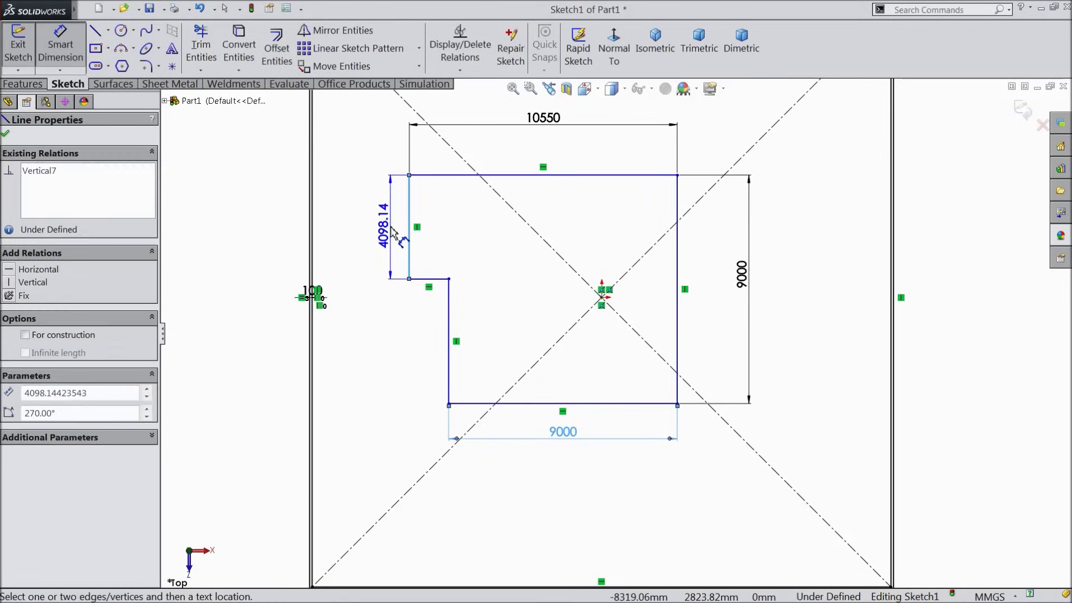
pyautogui.click(394, 232)
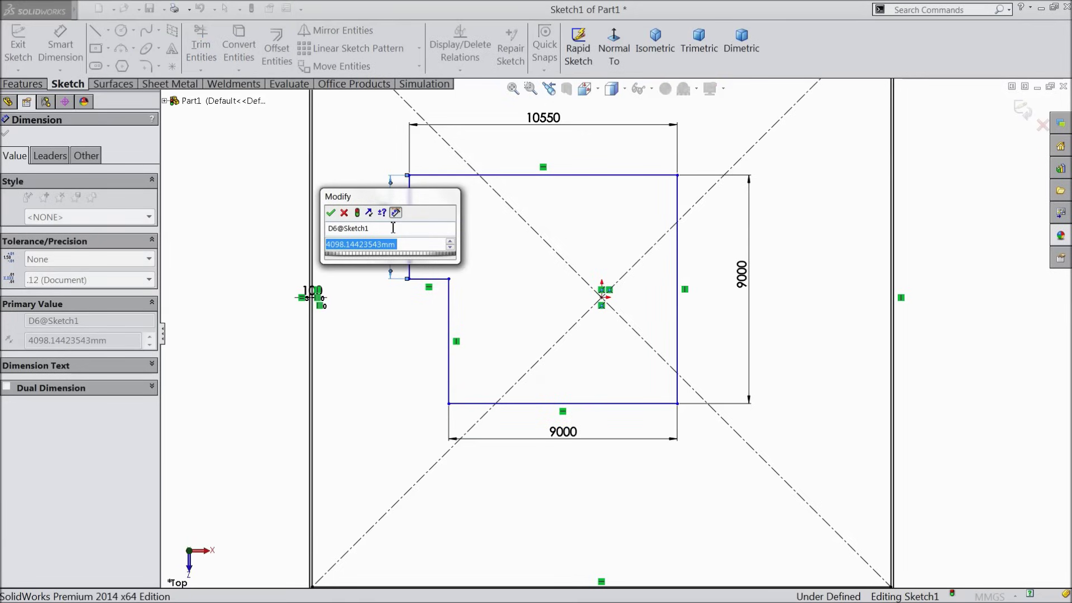
pyautogui.write('4285')
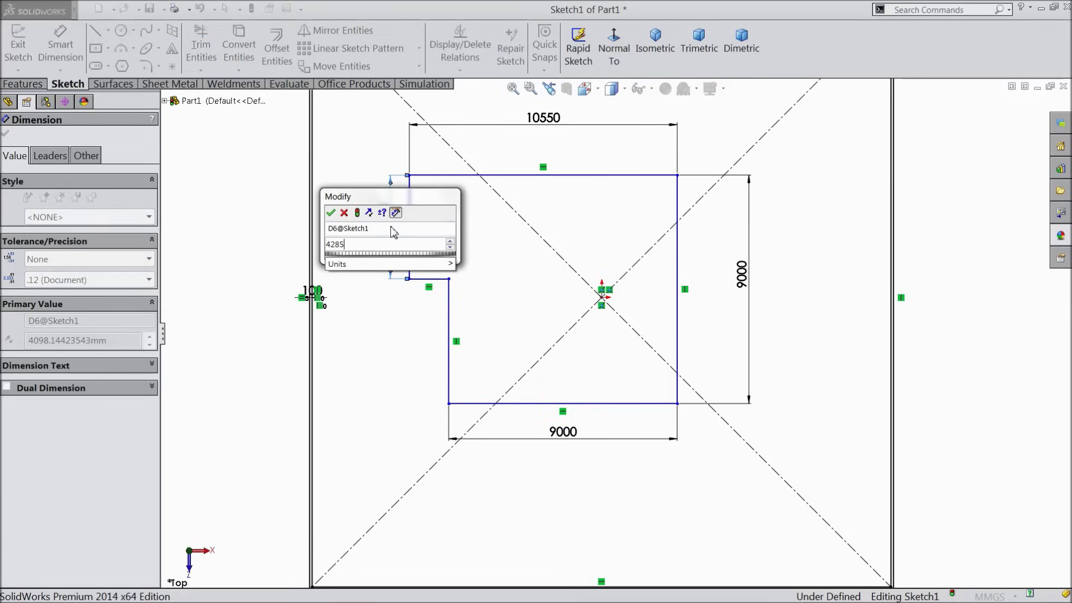
pyautogui.click(330, 212)
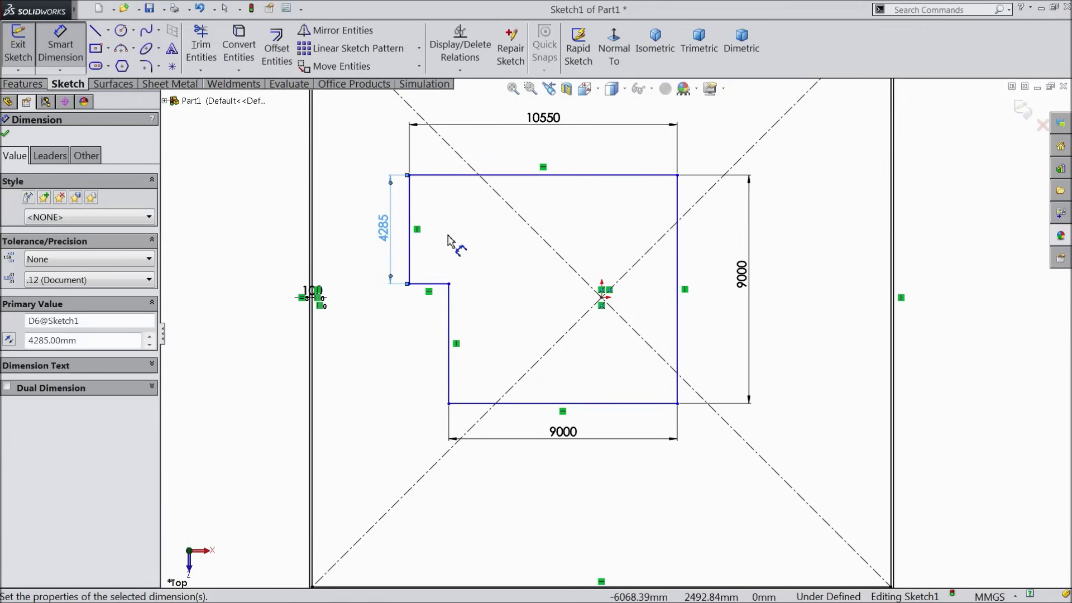
pyautogui.scroll(2, 664, 349)
pyautogui.scroll(-1, 631, 358)
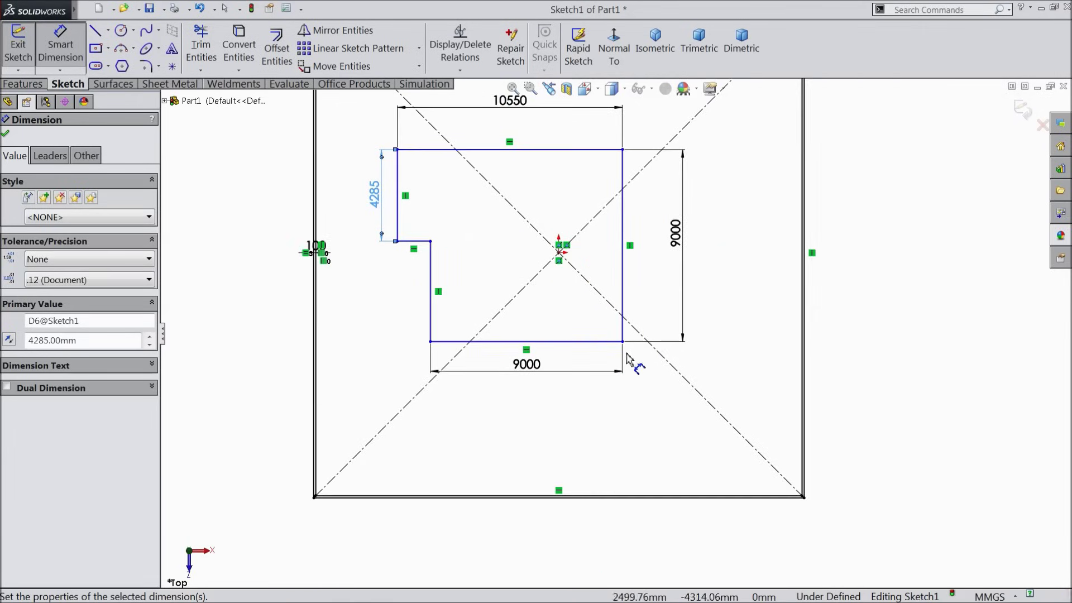
# Step: Dimension the outline's distances to the plot borders: 6000 to the bottom, 7500 to the right
pyautogui.click(590, 342)
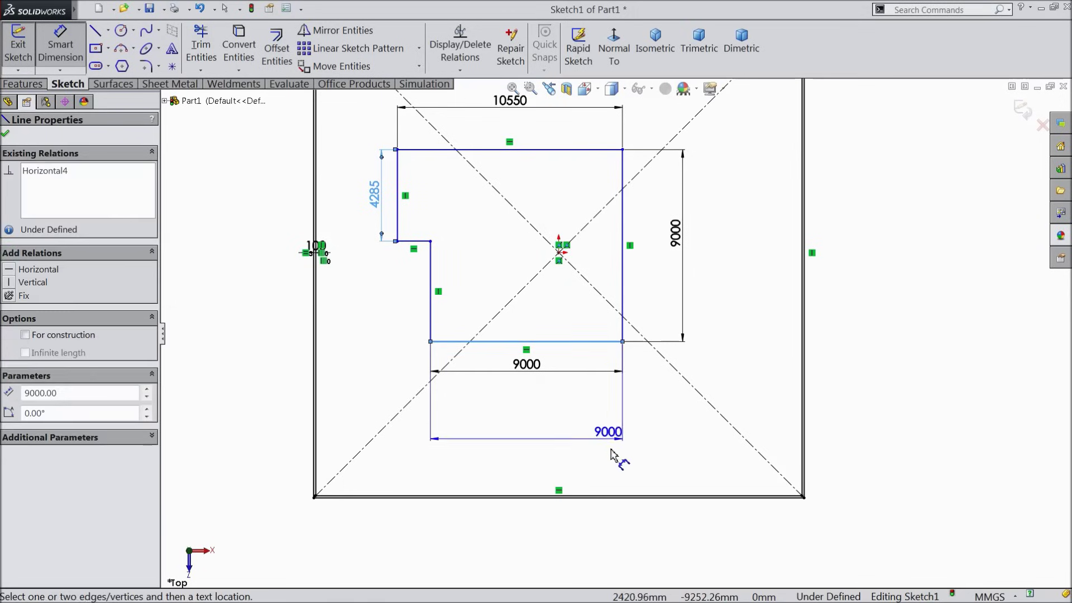
pyautogui.click(616, 501)
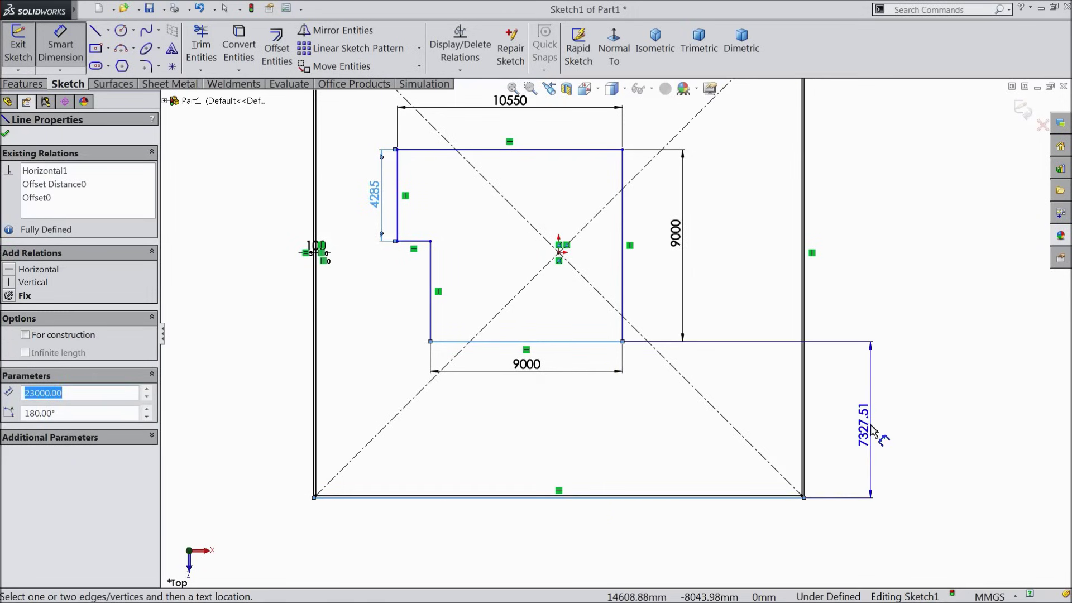
pyautogui.click(872, 431)
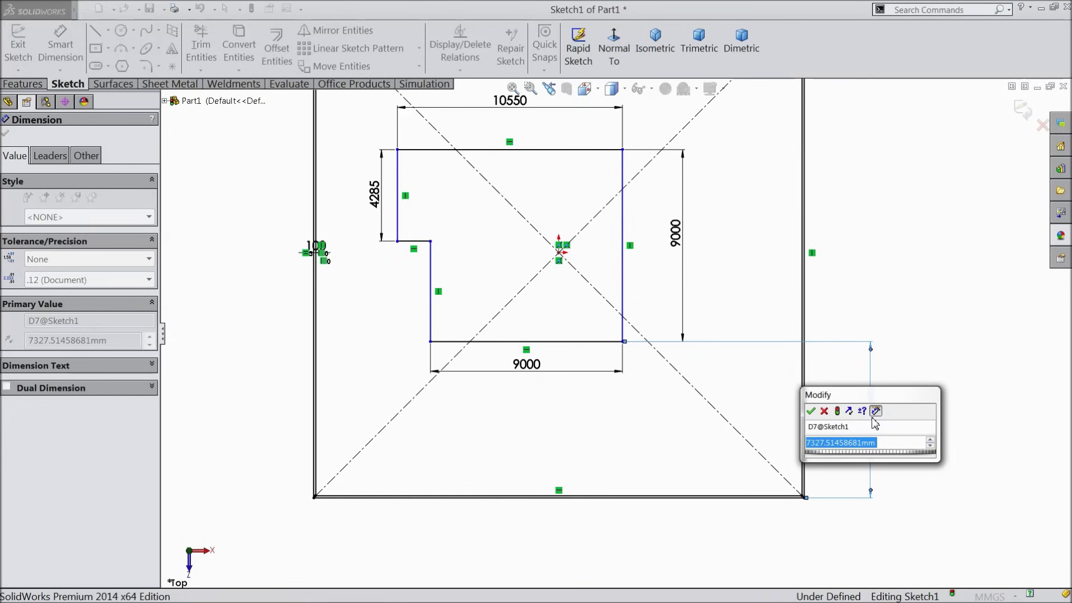
pyautogui.write('6000')
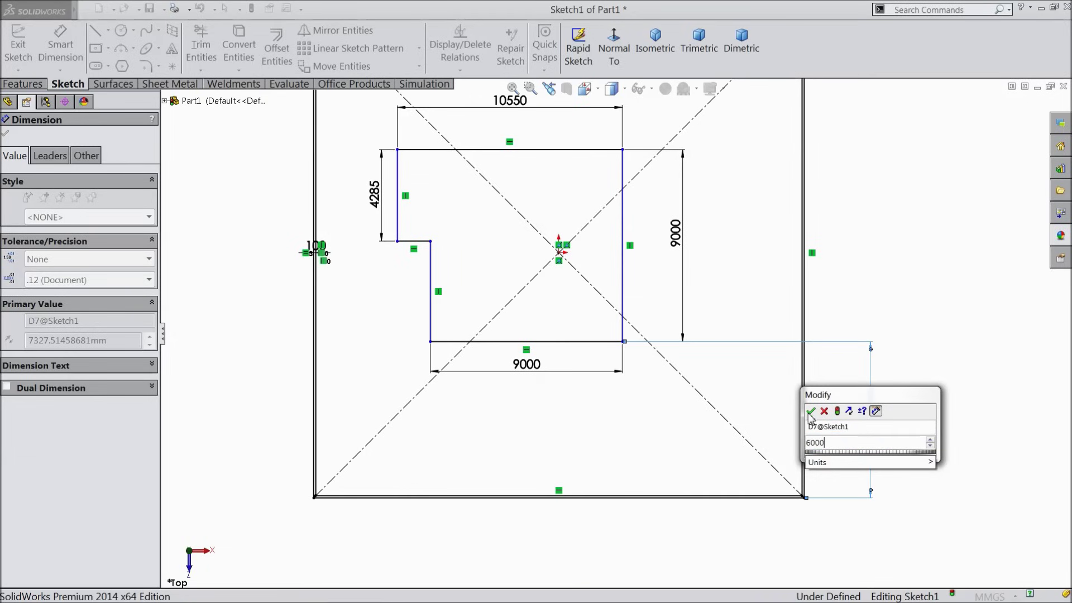
pyautogui.click(811, 412)
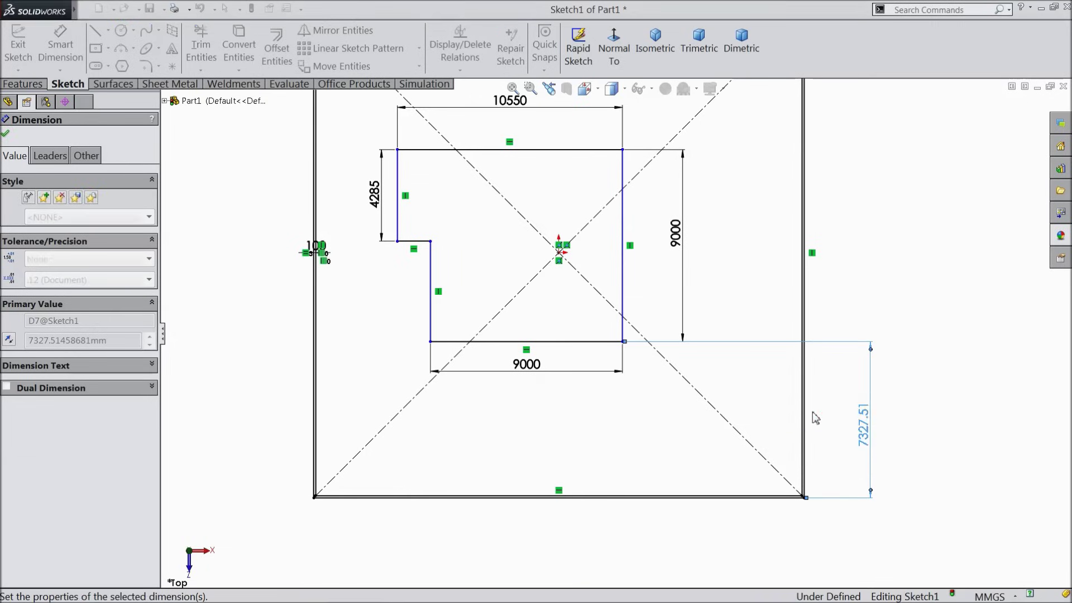
pyautogui.click(623, 312)
pyautogui.click(803, 313)
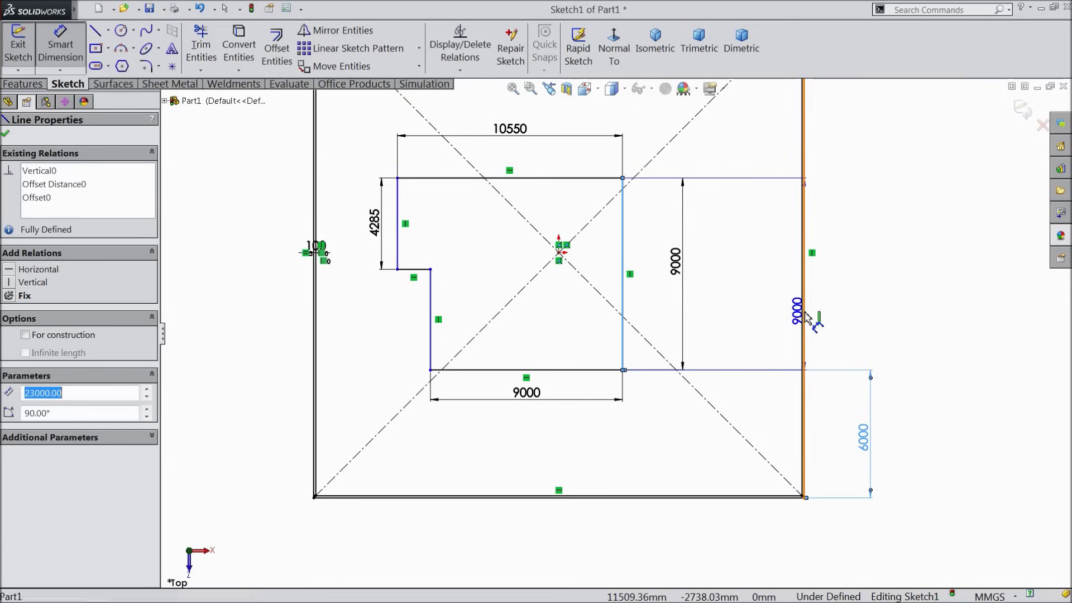
pyautogui.press('z')
pyautogui.click(697, 115)
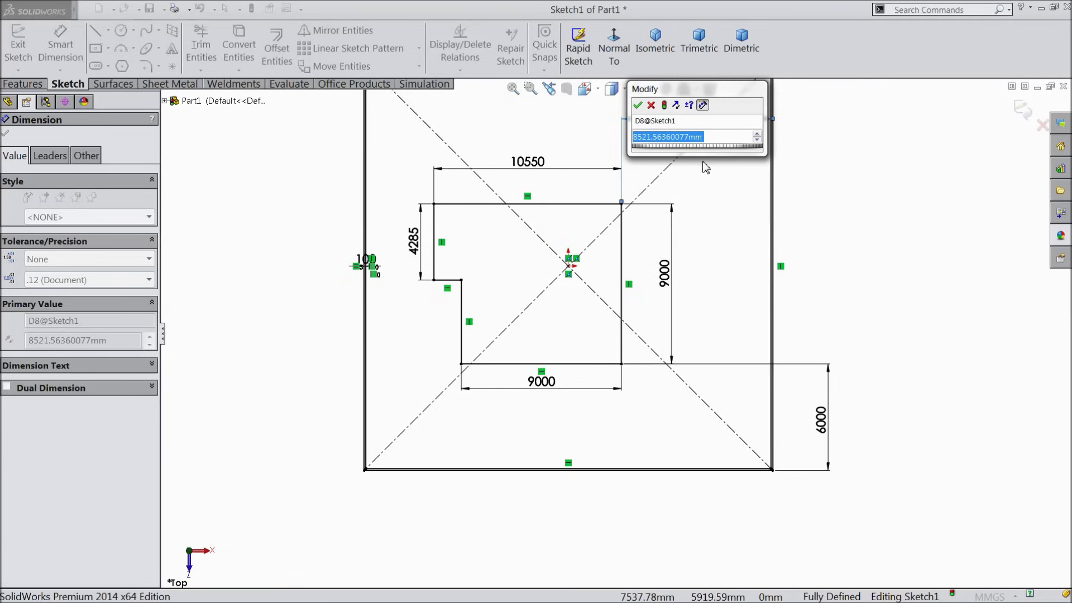
pyautogui.write('75000')
pyautogui.moveTo(687, 157)
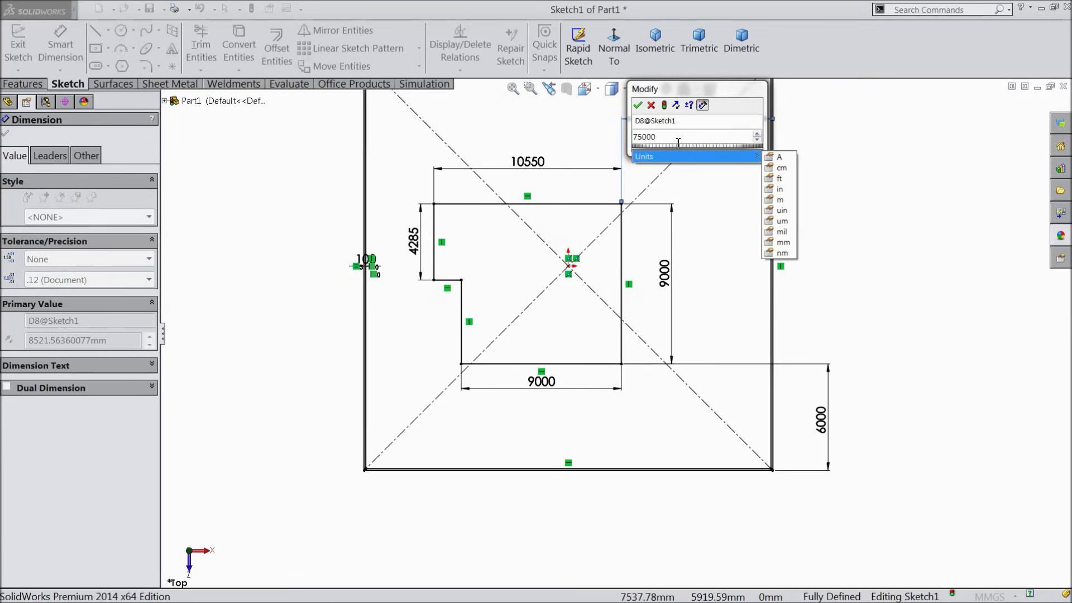
pyautogui.press('BackSpace')
pyautogui.click(637, 106)
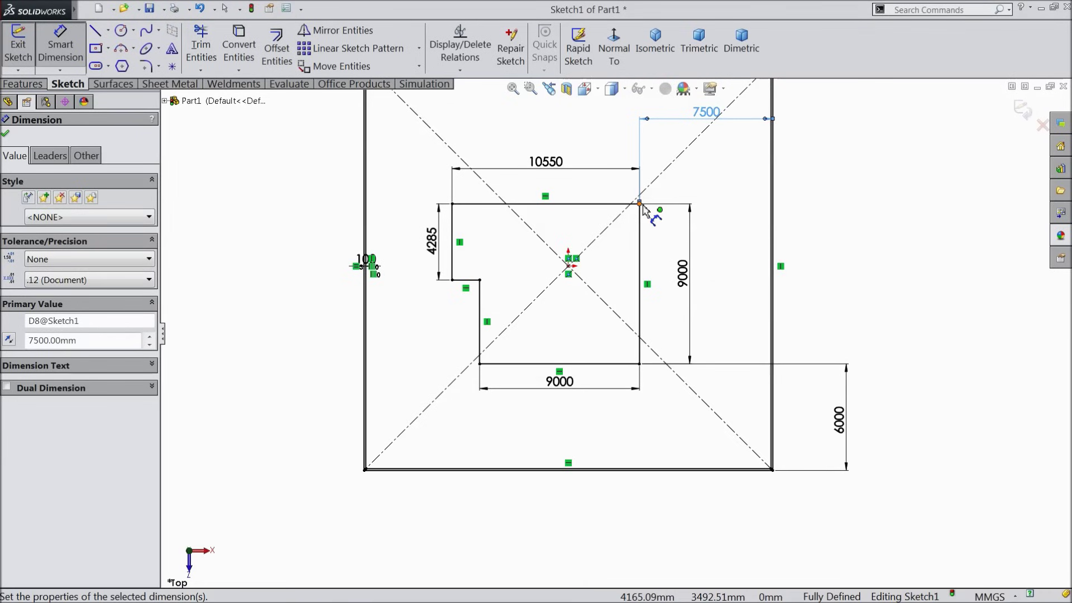
pyautogui.scroll(1, 643, 211)
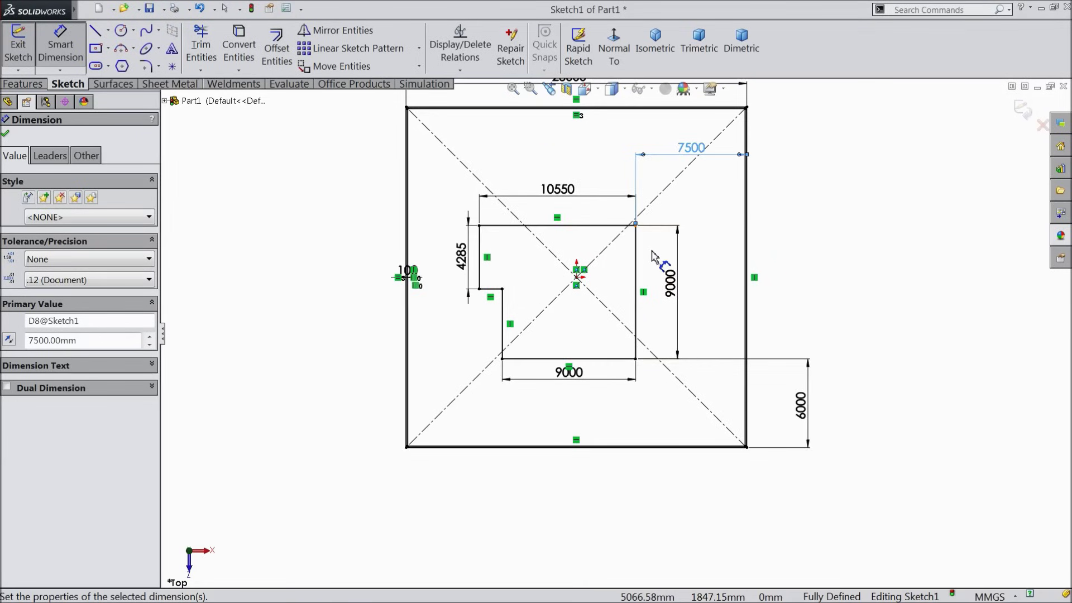
pyautogui.scroll(-1, 654, 257)
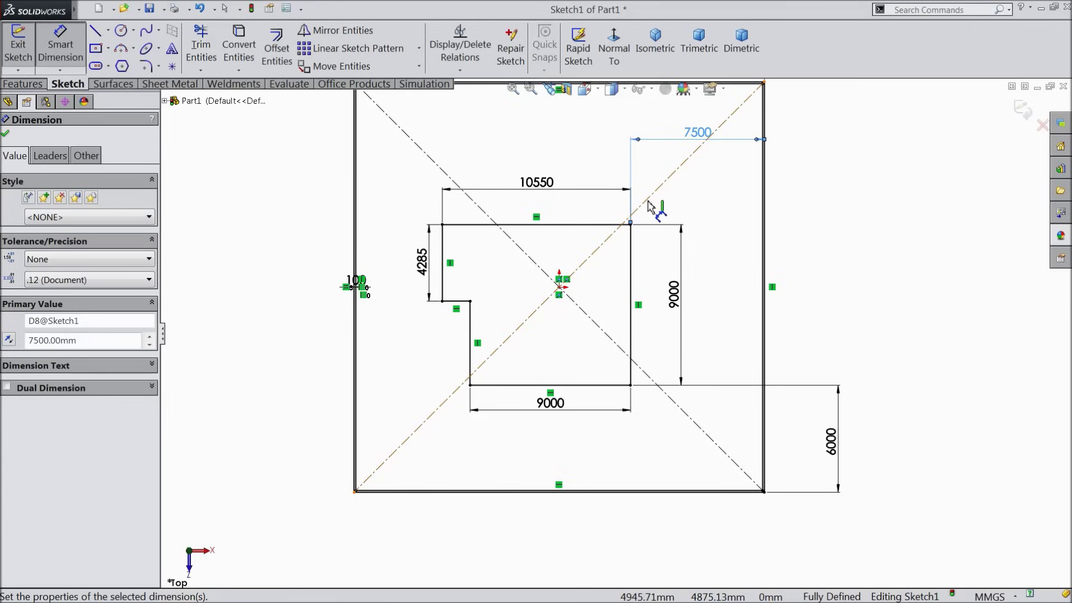
# Step: Change the 7500 distance to 6000 and the vertical 6000 distance to 9000
pyautogui.doubleClick(699, 133)
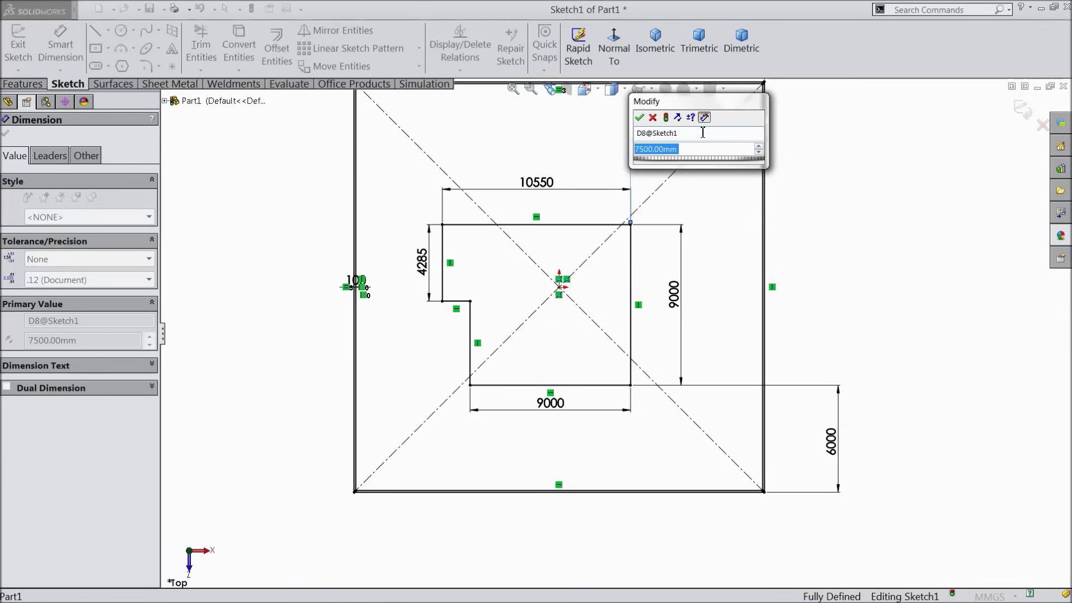
pyautogui.write('6000')
pyautogui.click(639, 117)
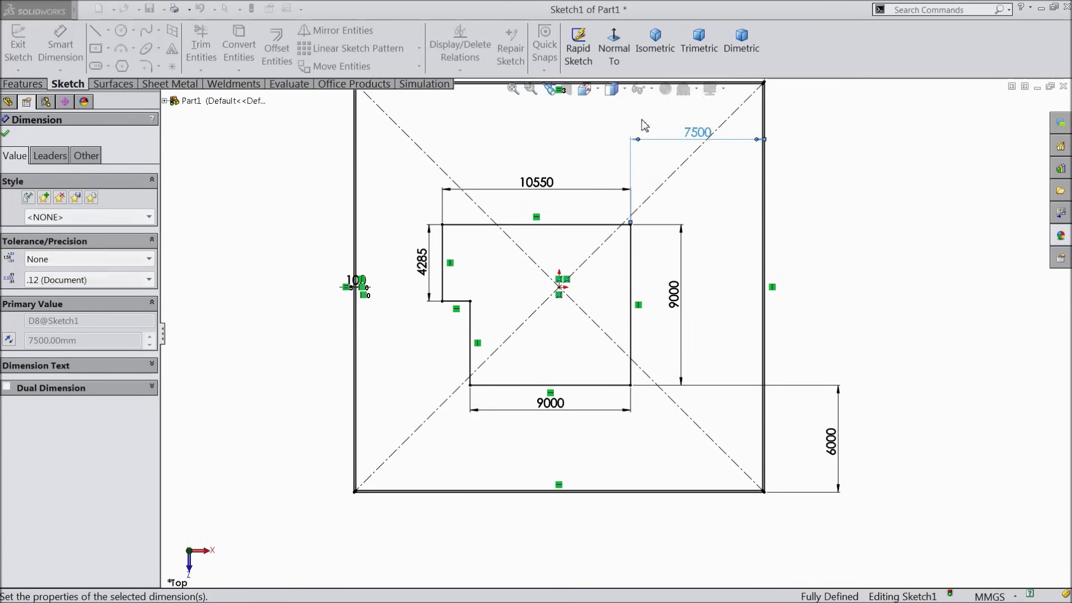
pyautogui.press('z')
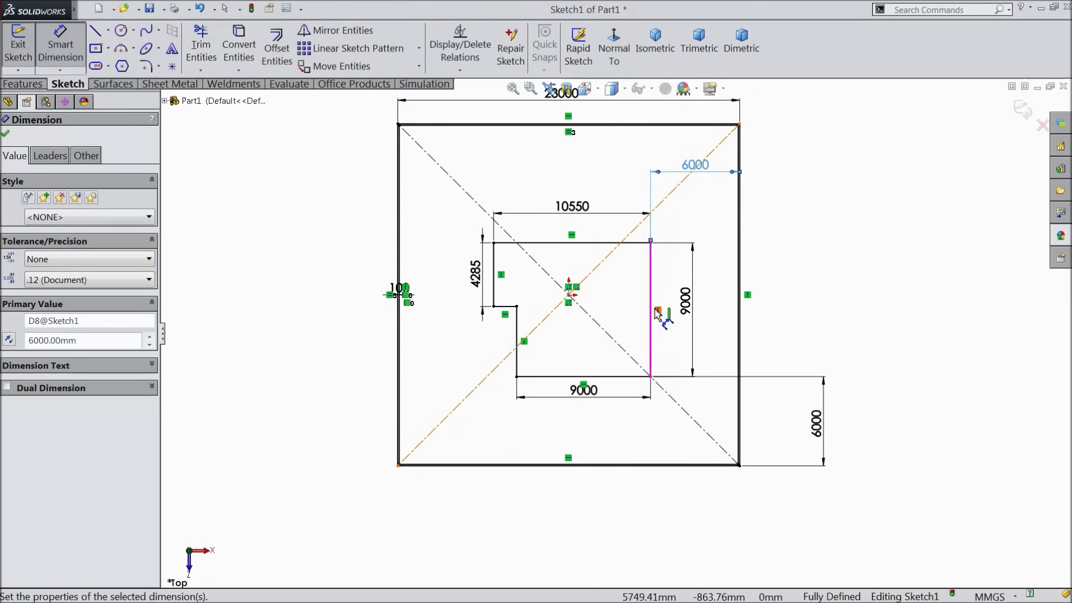
pyautogui.doubleClick(818, 423)
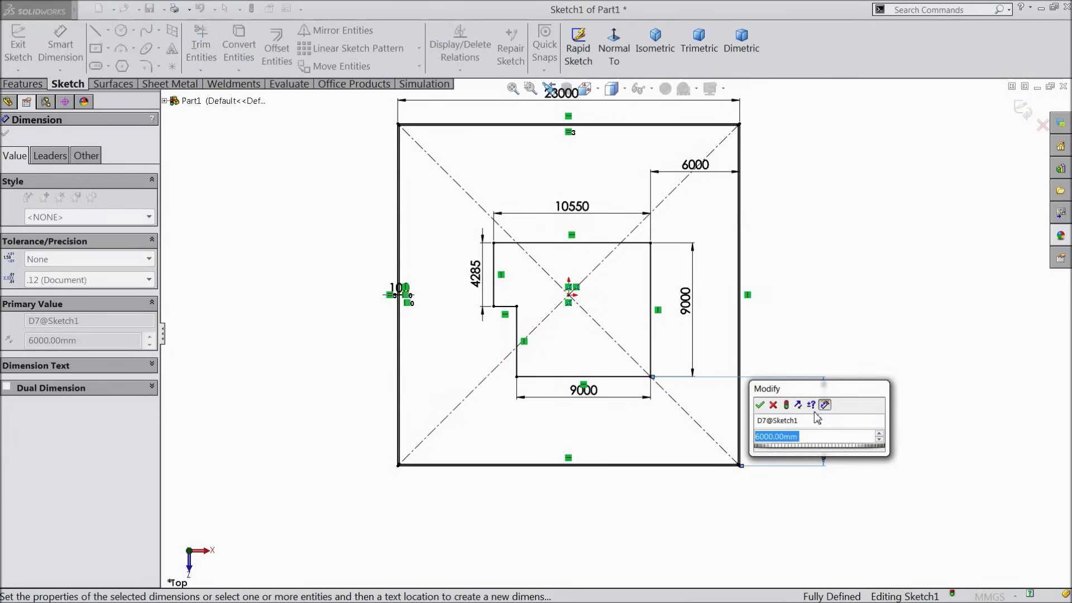
pyautogui.write('9000')
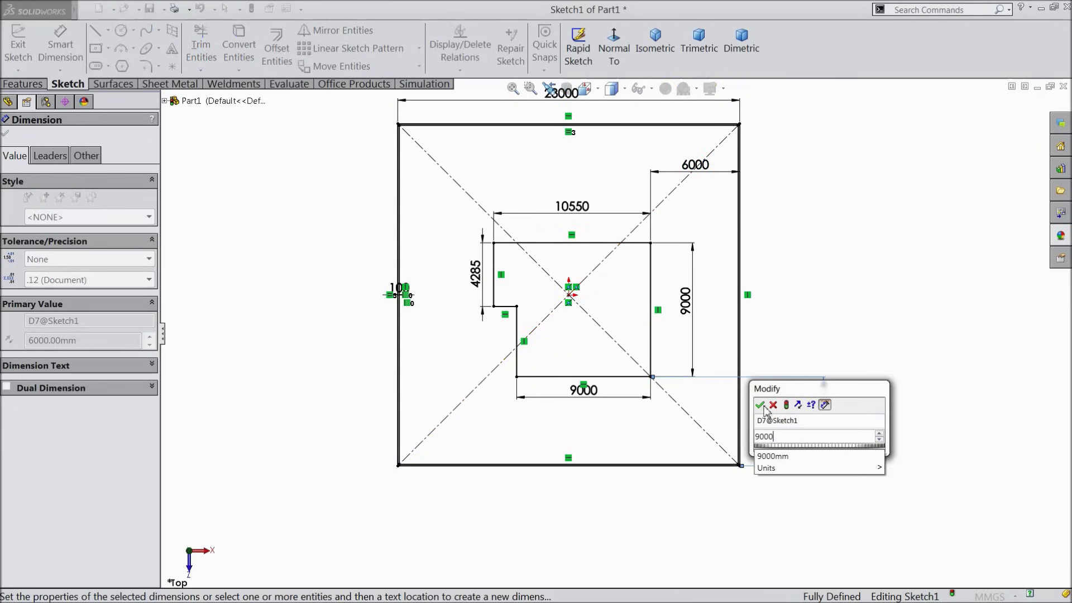
pyautogui.click(760, 406)
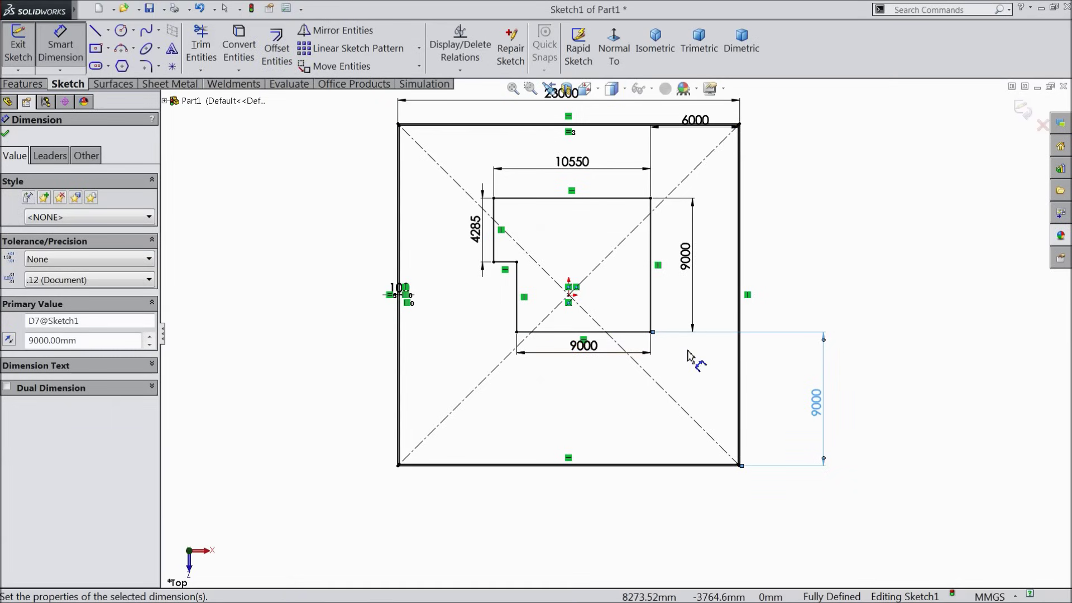
pyautogui.scroll(-1, 599, 294)
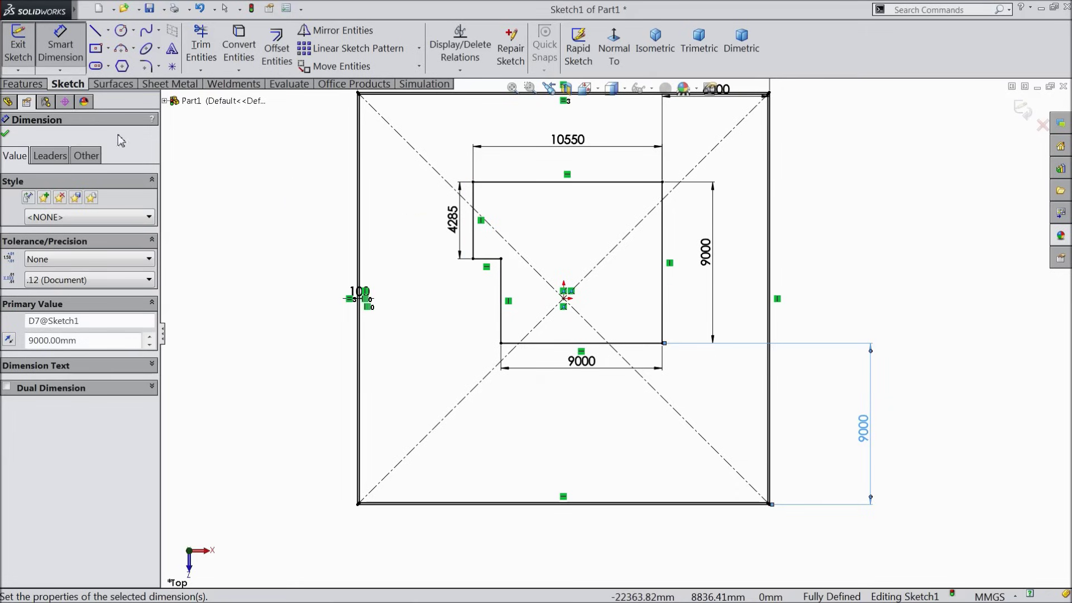
pyautogui.click(5, 133)
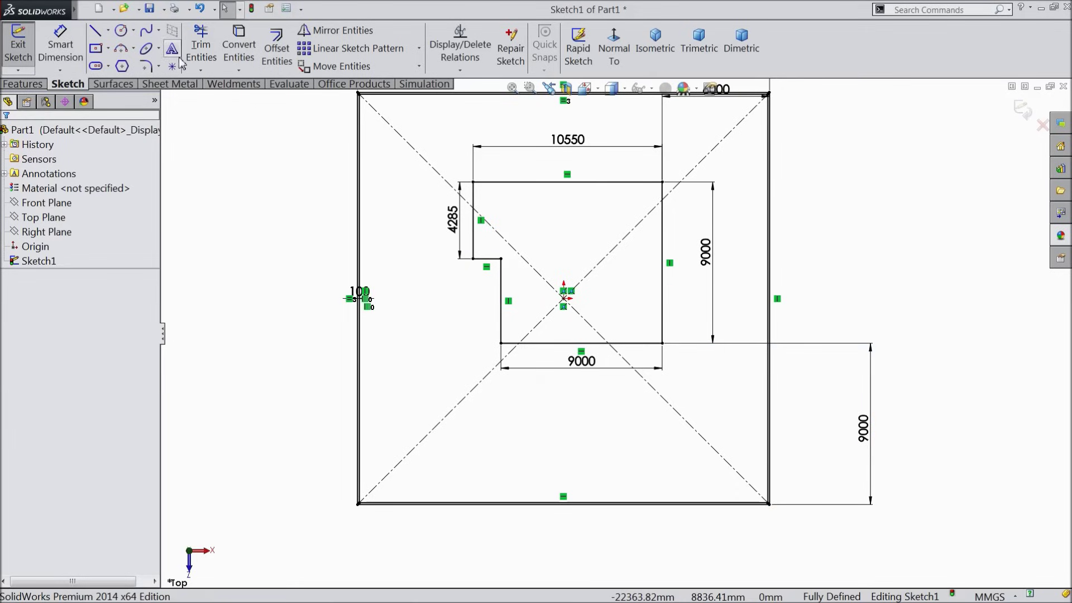
# Step: Offset the house outline chain 130 mm inward, reversing the direction
pyautogui.click(277, 53)
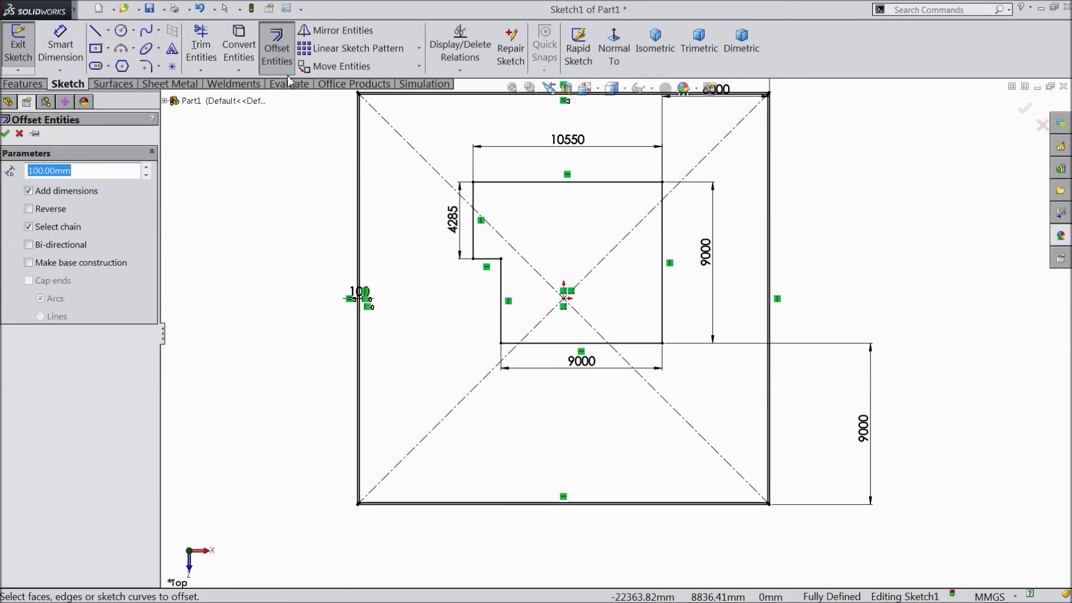
pyautogui.write('130')
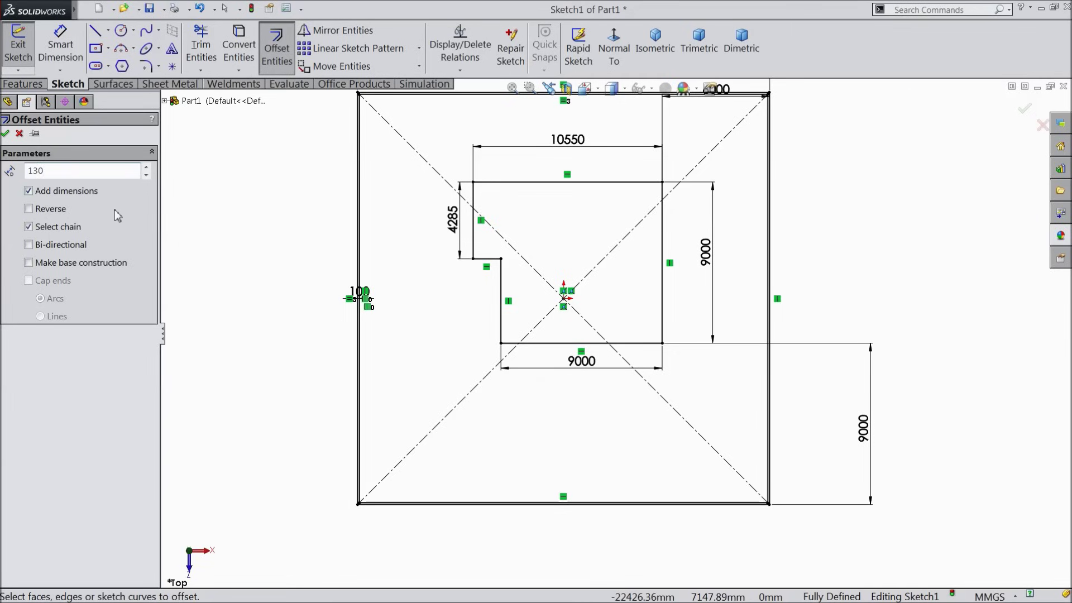
pyautogui.press('Return')
pyautogui.scroll(-3, 618, 270)
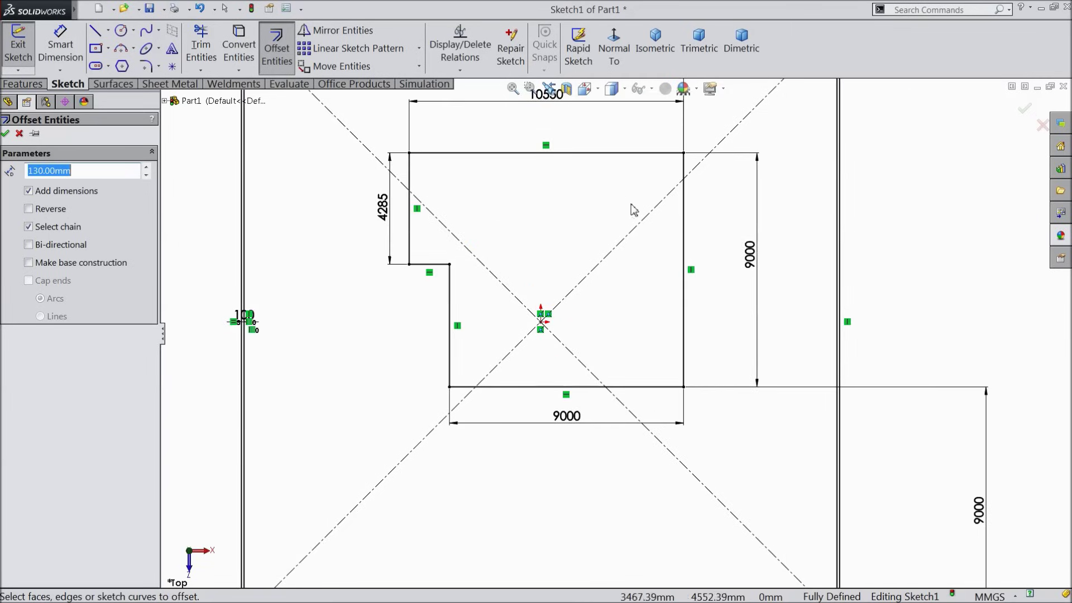
pyautogui.click(616, 154)
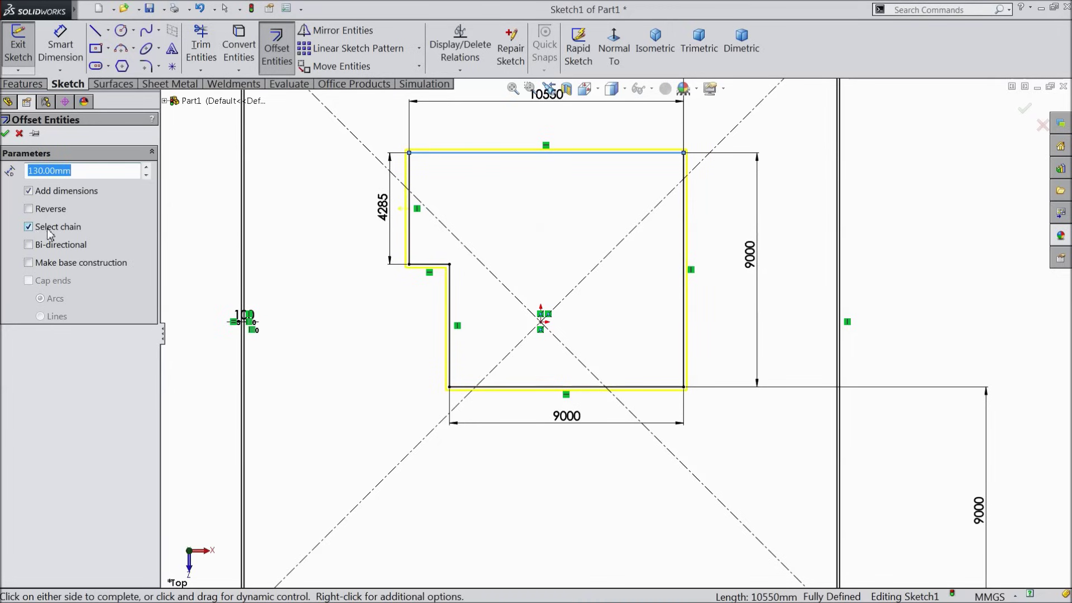
pyautogui.click(29, 209)
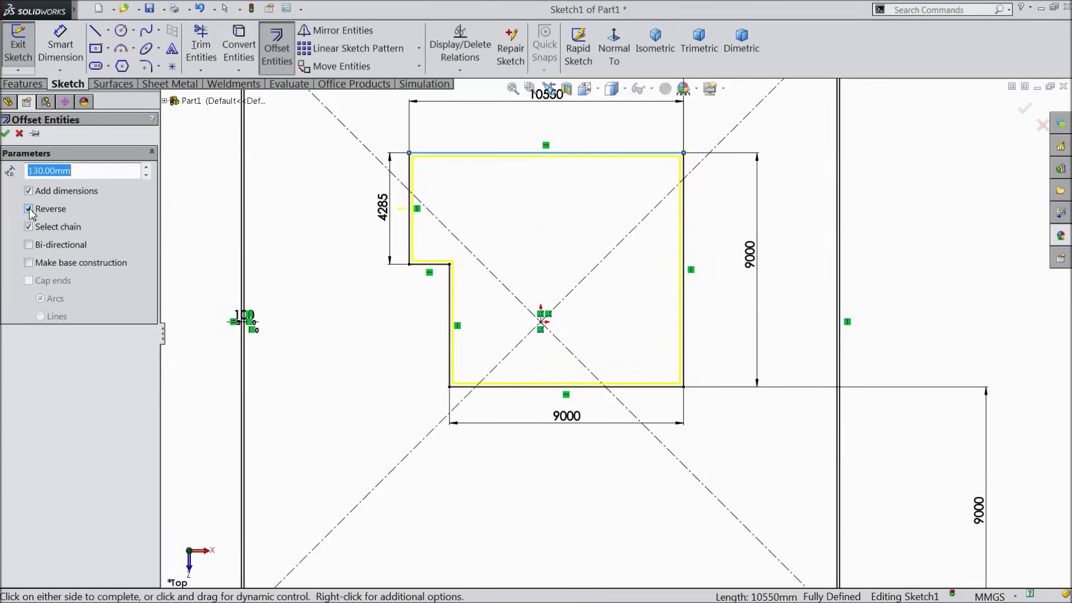
pyautogui.click(5, 133)
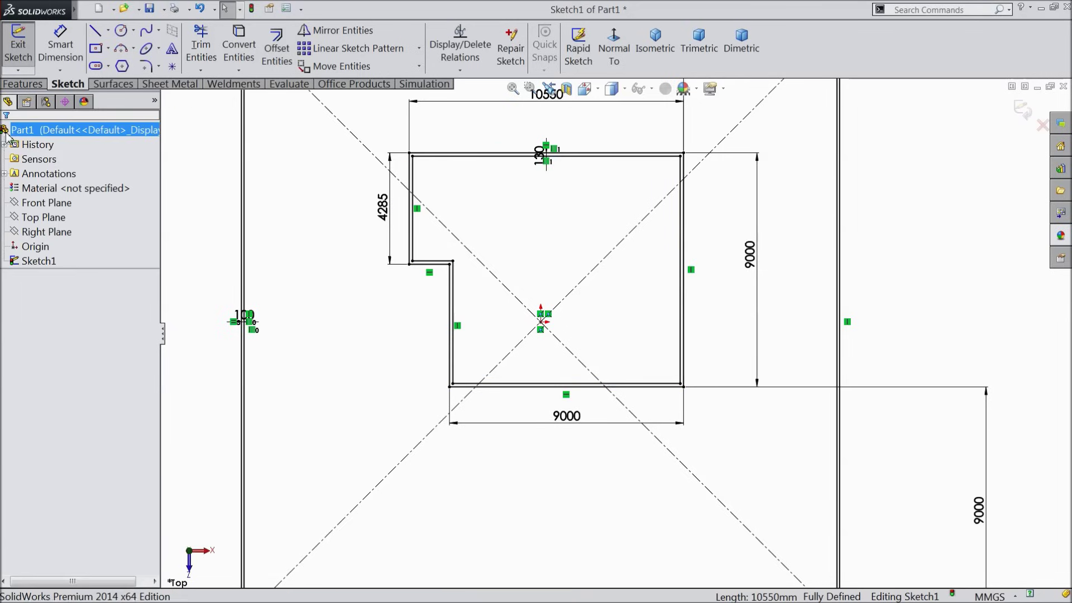
# Step: Draw a vertical line from the notch corner up to the outer top edge
pyautogui.click(95, 31)
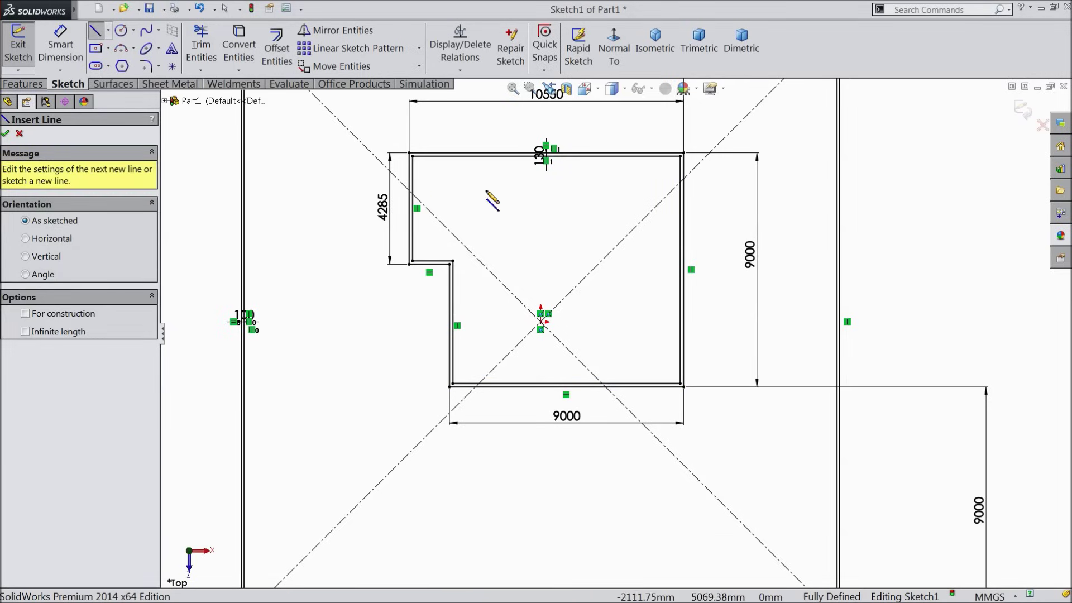
pyautogui.scroll(-3, 454, 159)
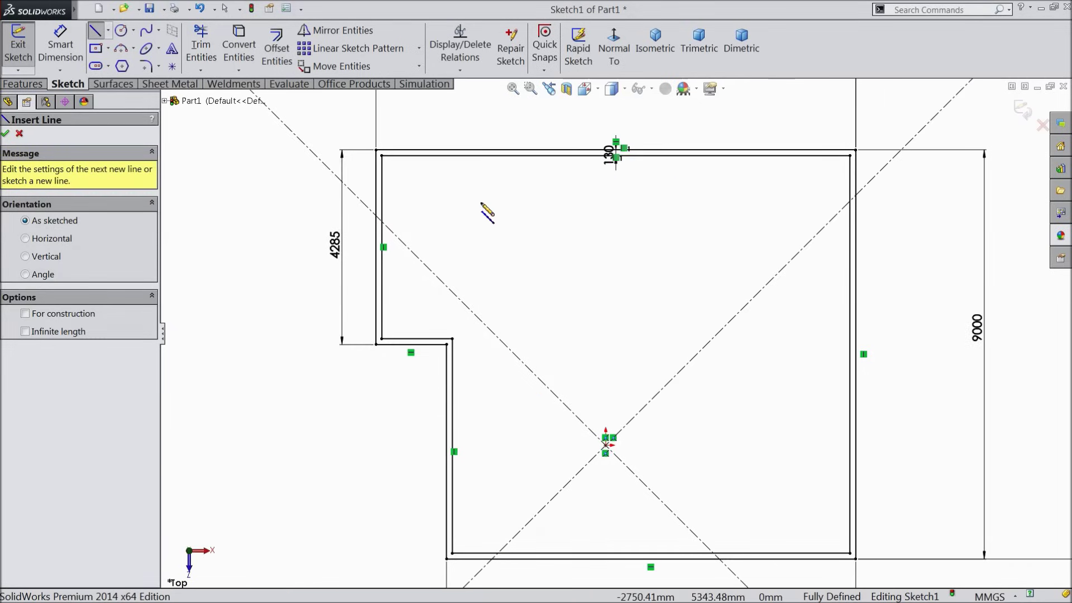
pyautogui.click(448, 339)
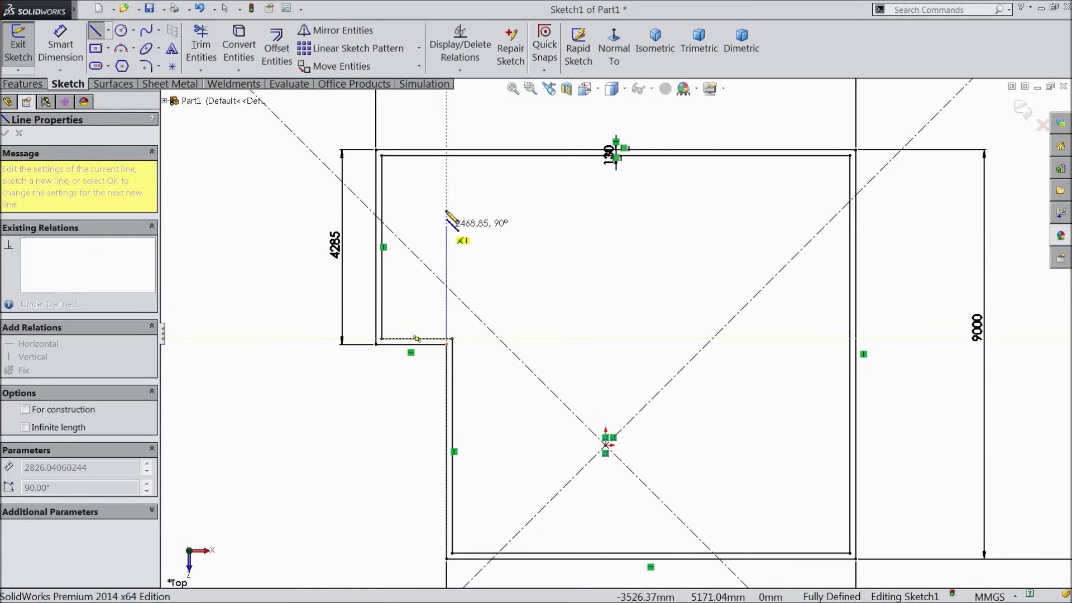
pyautogui.click(447, 155)
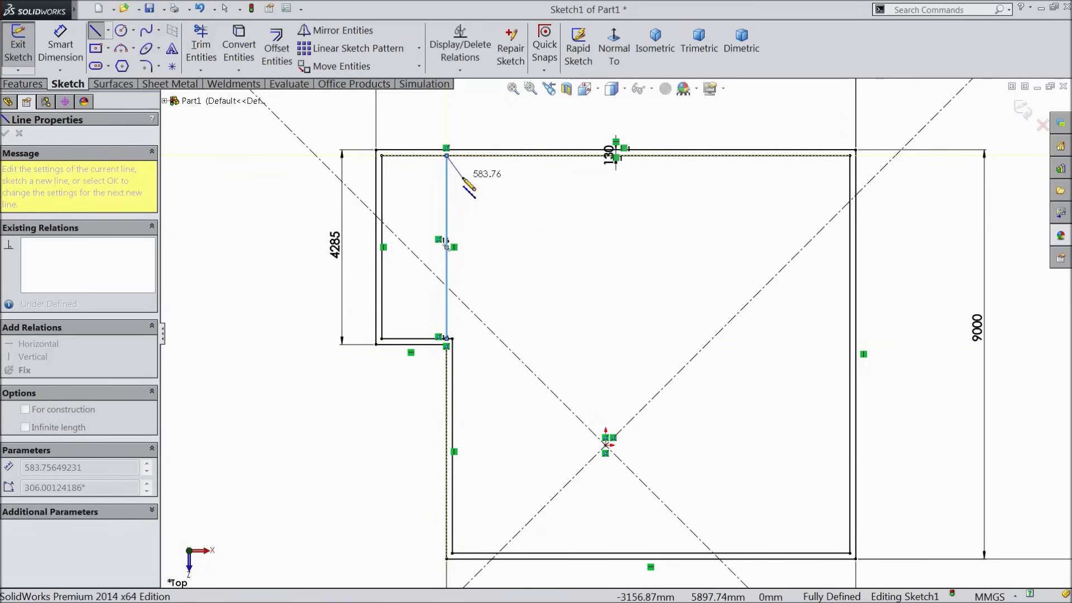
pyautogui.rightClick(479, 152)
pyautogui.click(495, 101)
pyautogui.scroll(-2, 476, 206)
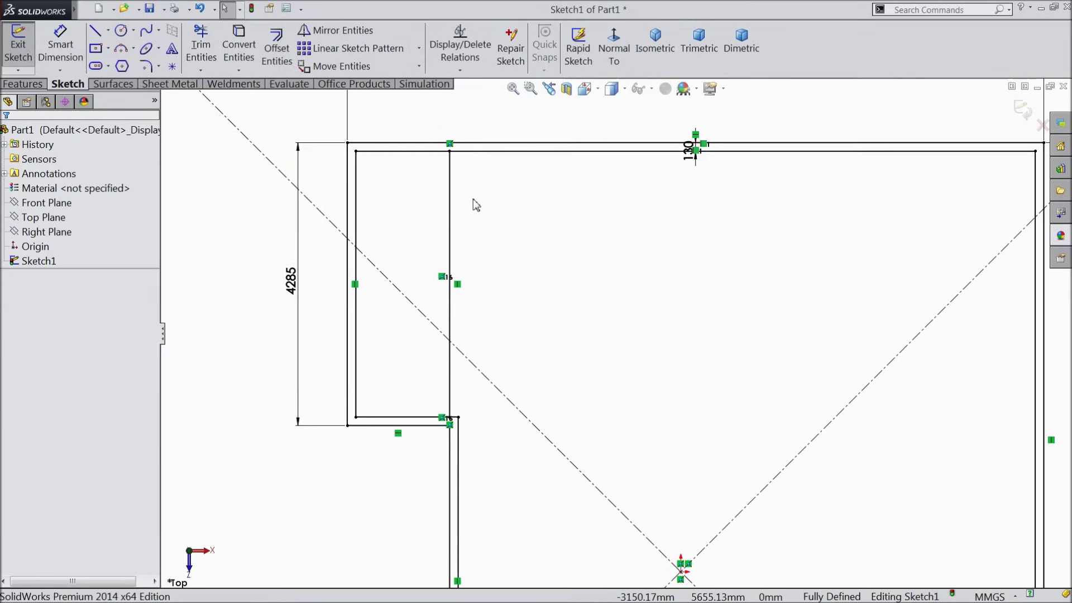
# Step: Draw a second vertical line from the lower notch corner up to the inner top edge
pyautogui.click(97, 35)
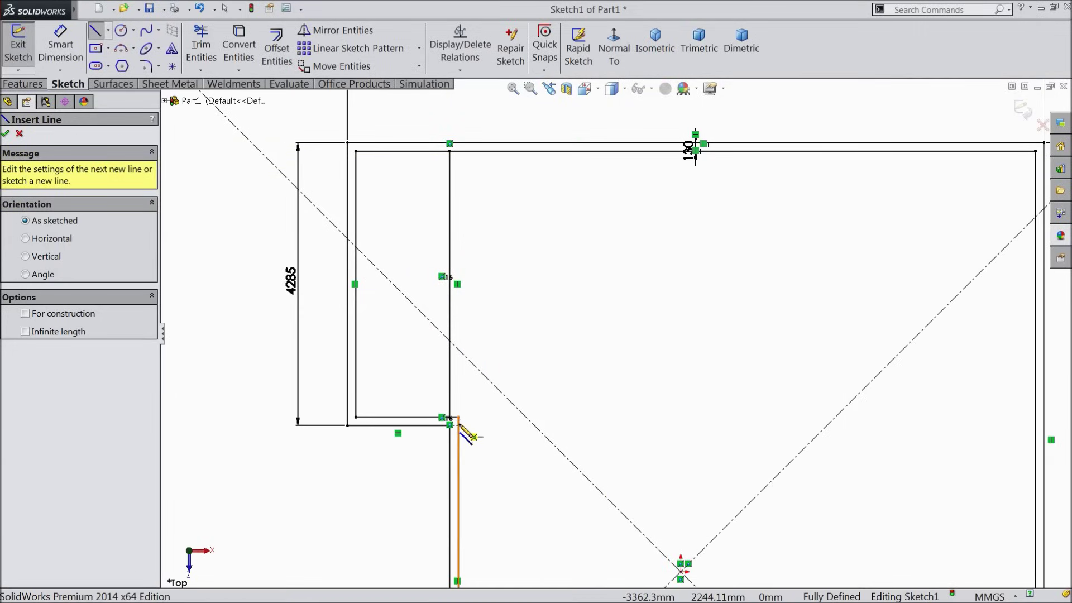
pyautogui.click(458, 417)
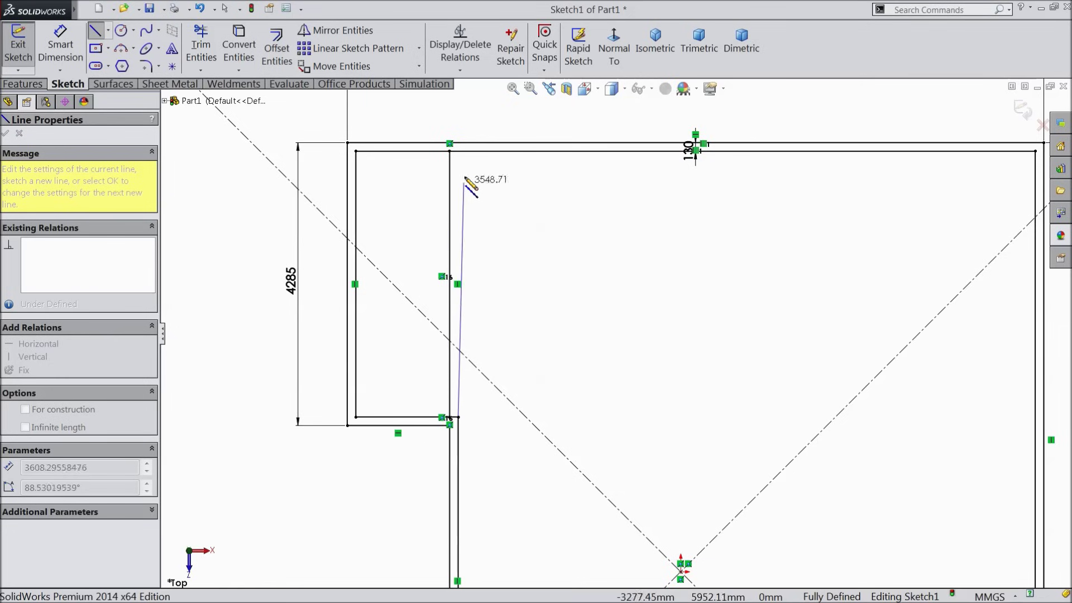
pyautogui.click(458, 146)
pyautogui.rightClick(458, 148)
pyautogui.click(494, 114)
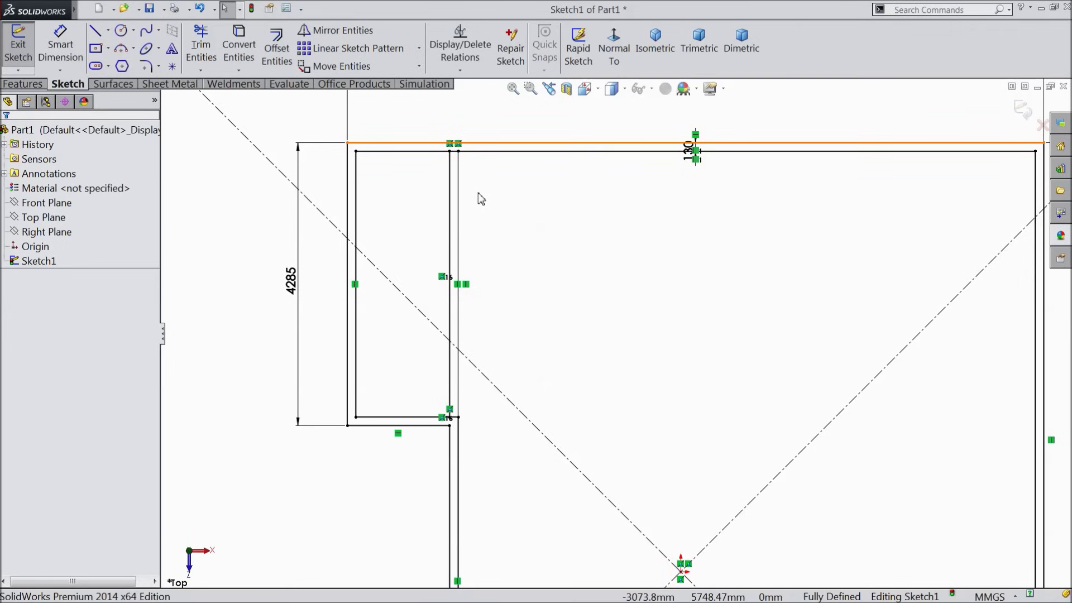
pyautogui.scroll(-2, 468, 166)
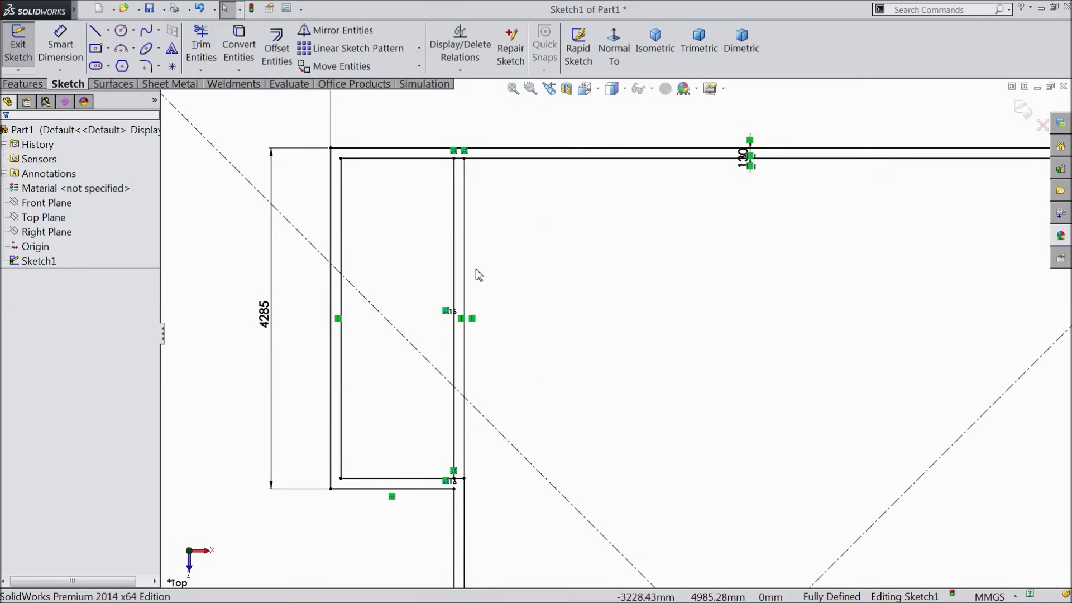
pyautogui.scroll(-5, 528, 474)
pyautogui.scroll(-4, 490, 430)
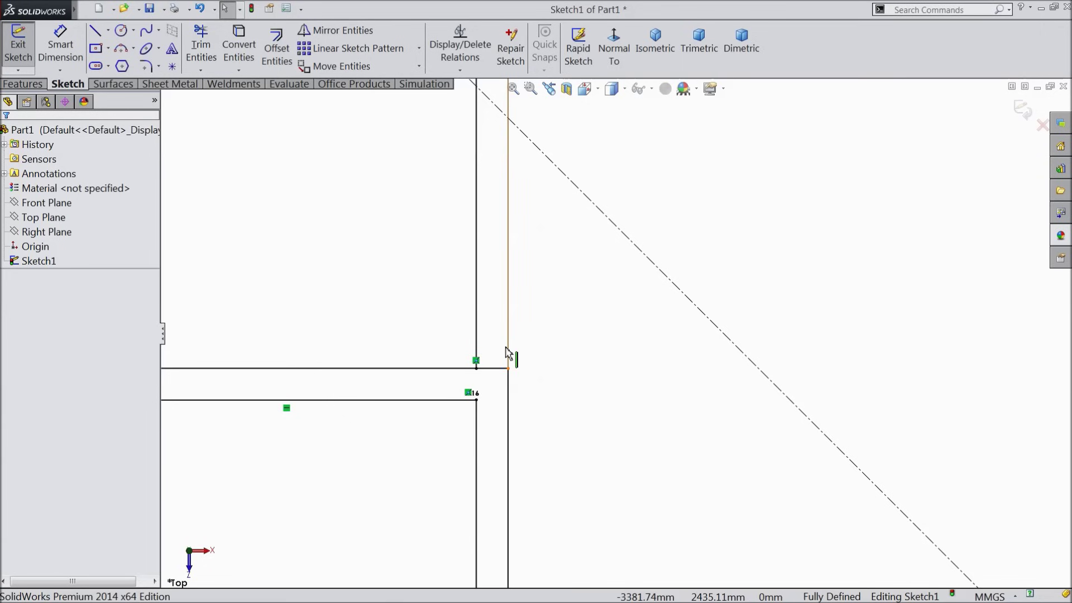
pyautogui.scroll(12, 572, 277)
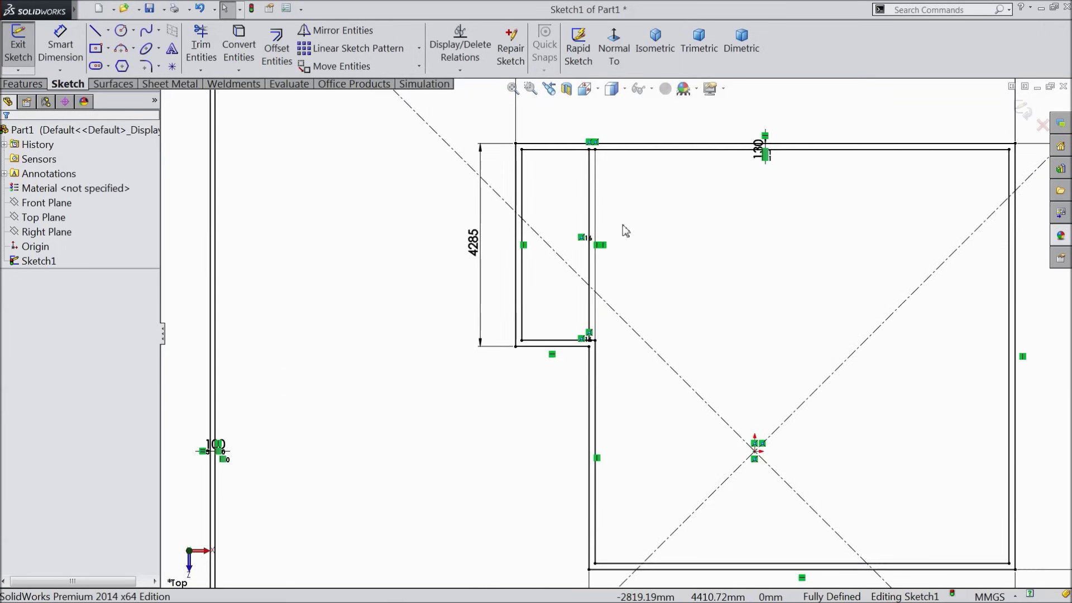
pyautogui.scroll(4, 621, 251)
pyautogui.scroll(-1, 698, 343)
pyautogui.scroll(1, 716, 366)
pyautogui.scroll(1, 714, 385)
pyautogui.scroll(-1, 713, 399)
pyautogui.scroll(-2, 659, 335)
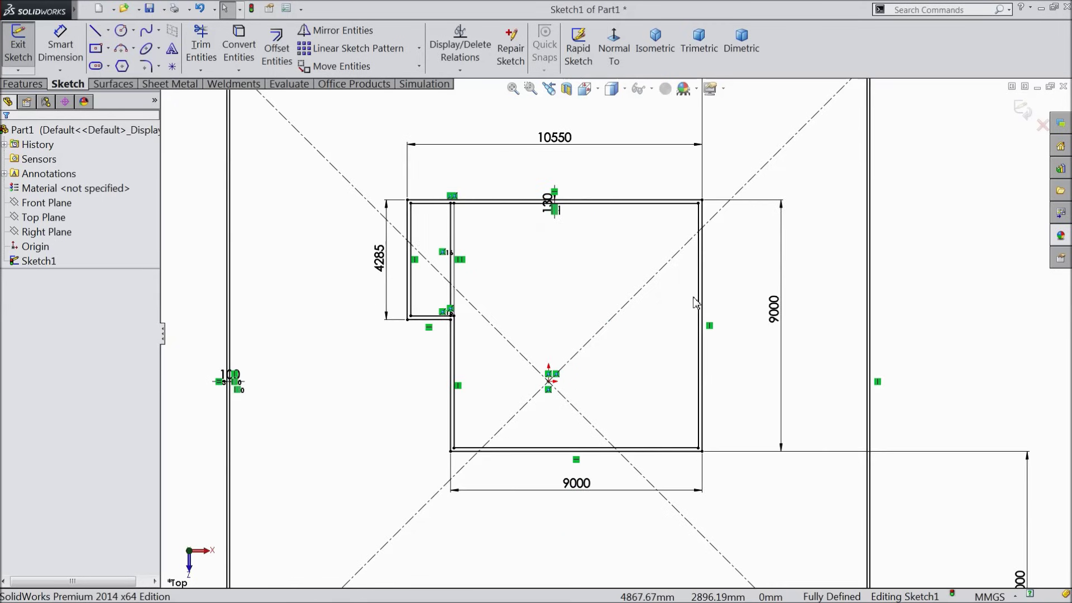
pyautogui.click(238, 48)
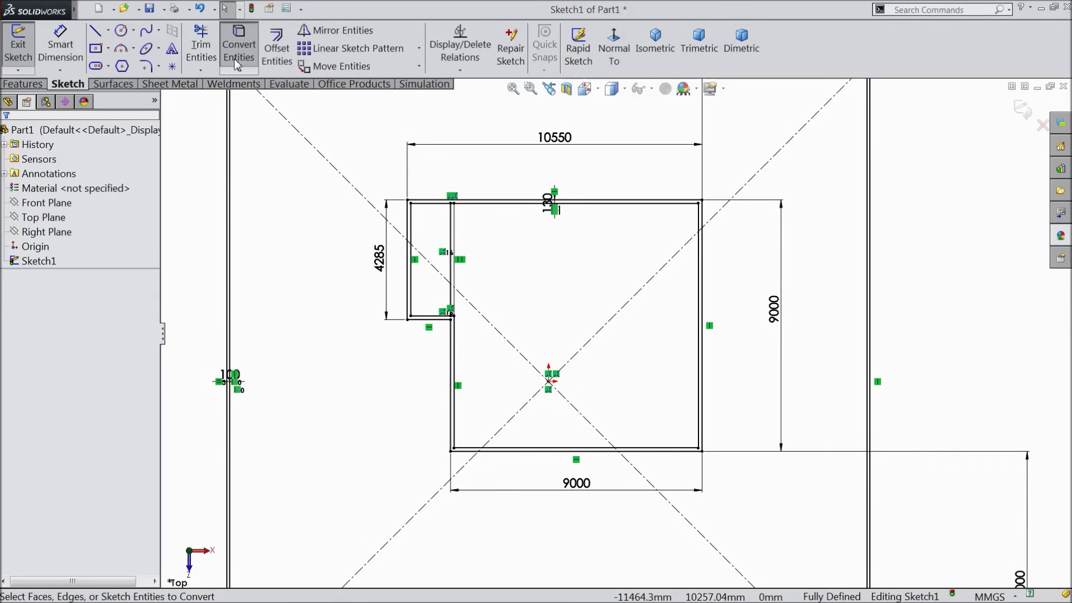
# Step: Offset the house outline chain 900 mm outward
pyautogui.click(22, 139)
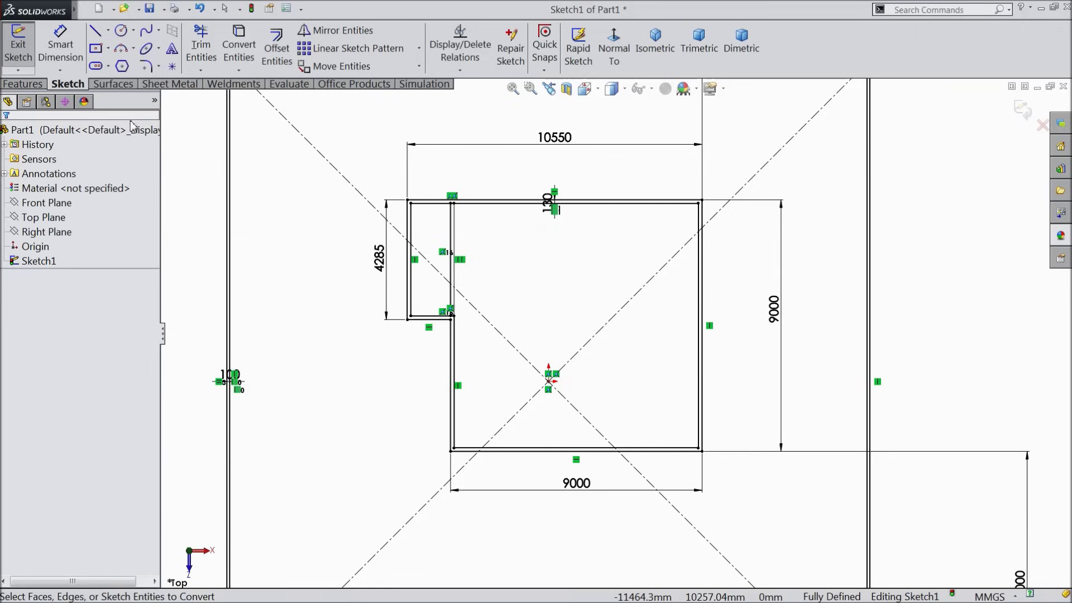
pyautogui.click(276, 49)
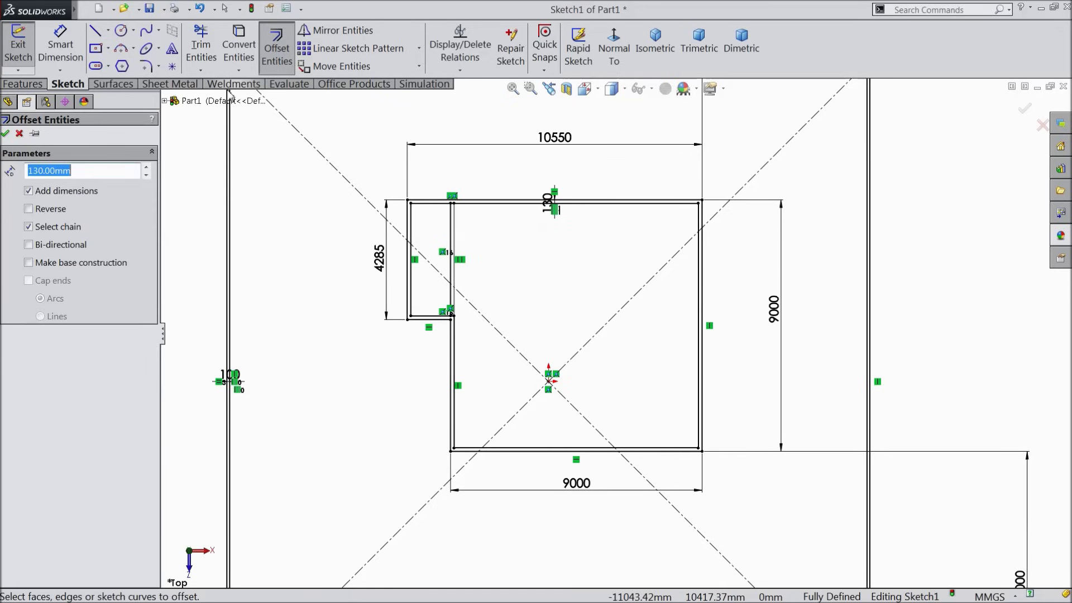
pyautogui.write('900')
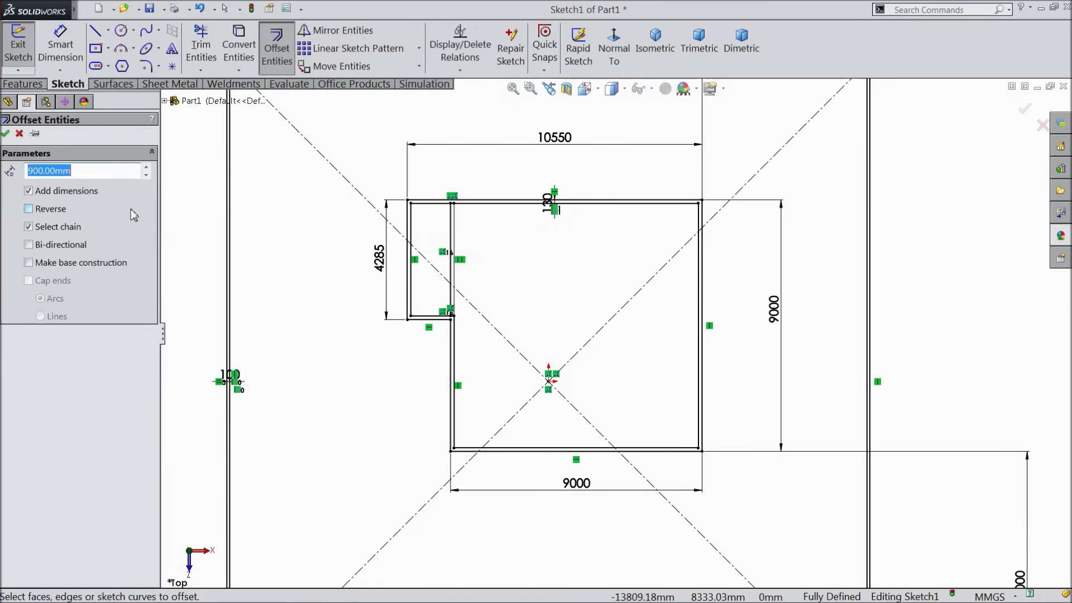
pyautogui.scroll(-2, 726, 193)
pyautogui.click(658, 205)
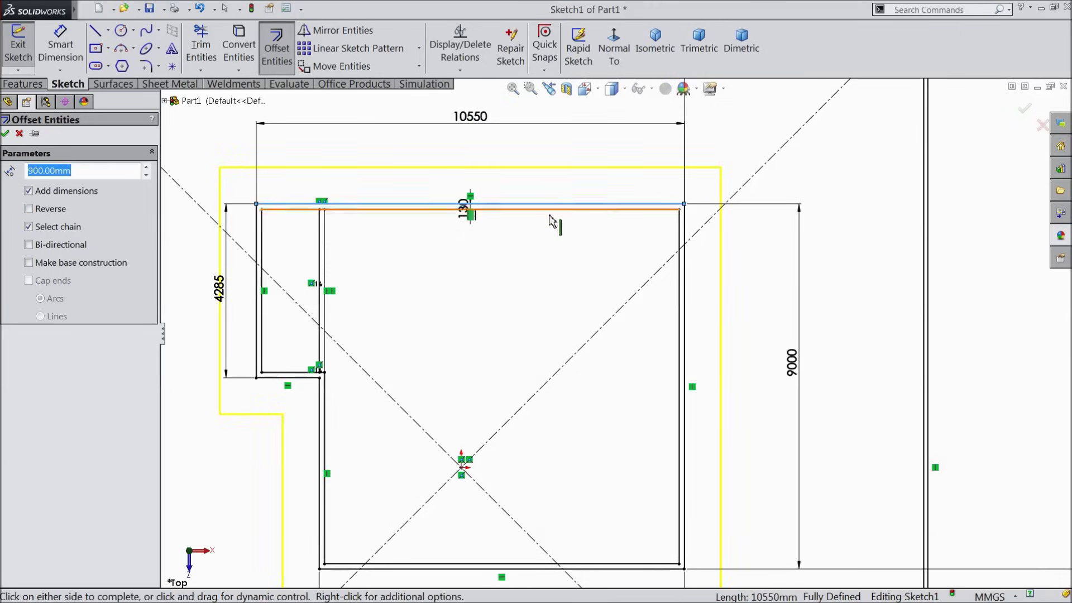
pyautogui.scroll(3, 564, 220)
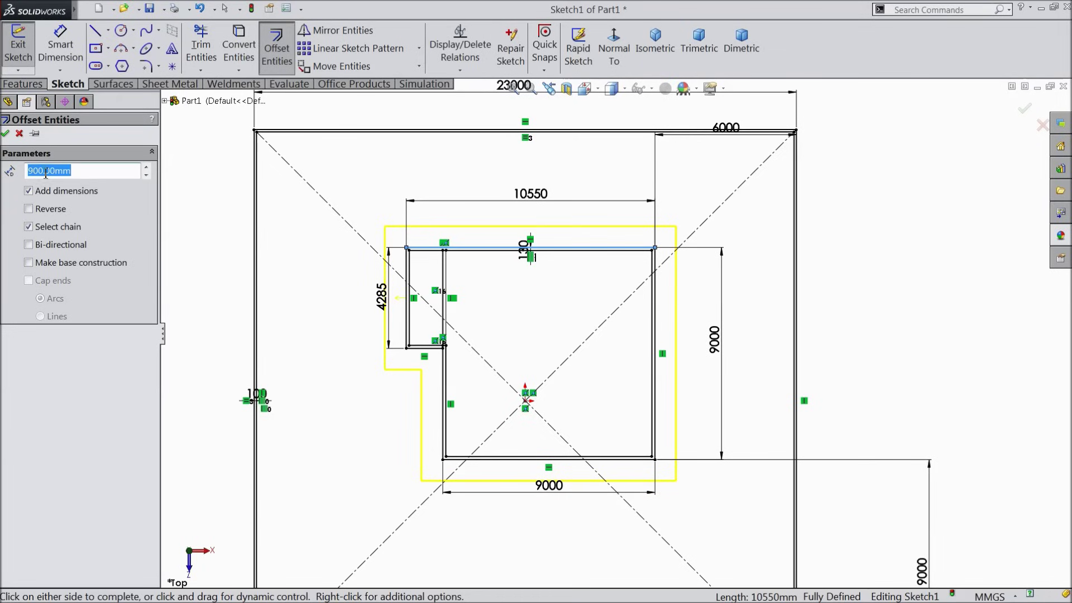
pyautogui.click(5, 134)
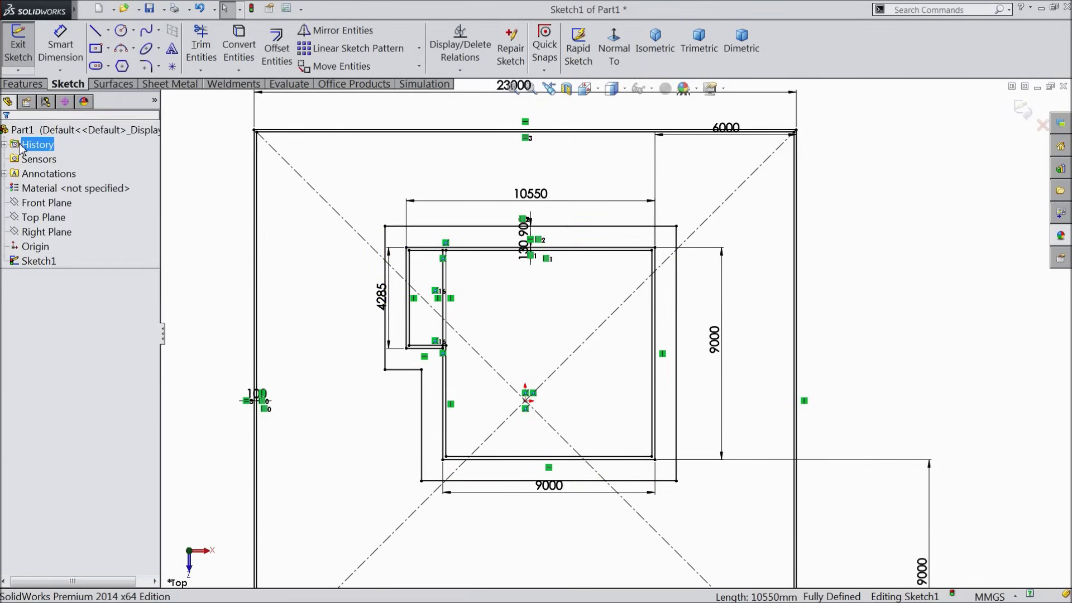
pyautogui.click(95, 30)
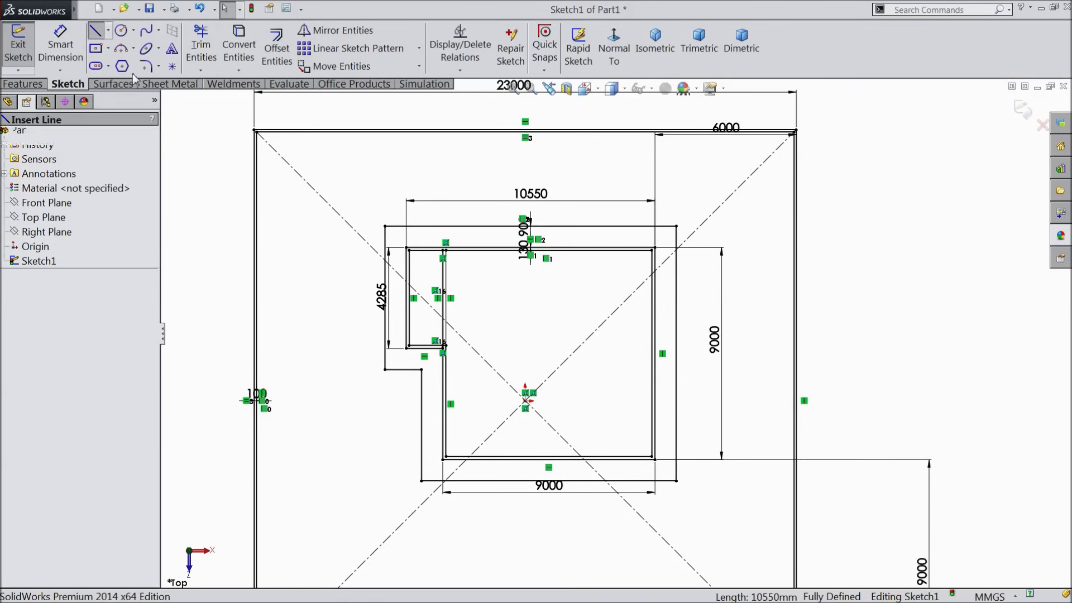
# Step: Draw a 900 mm line from the offset outline's corner
pyautogui.scroll(-2, 376, 581)
pyautogui.scroll(-5, 503, 461)
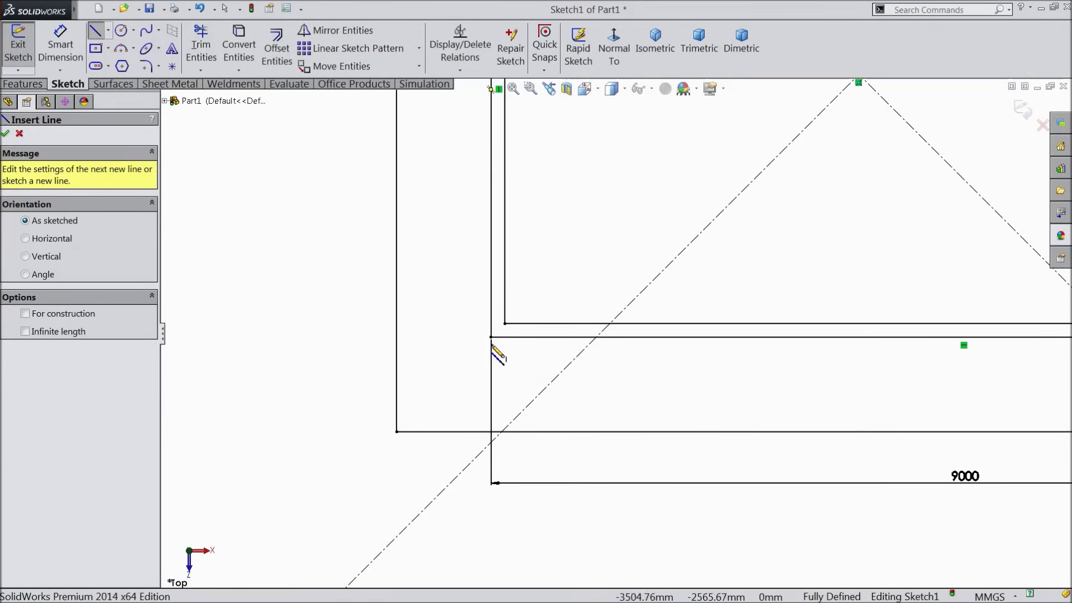
pyautogui.click(491, 337)
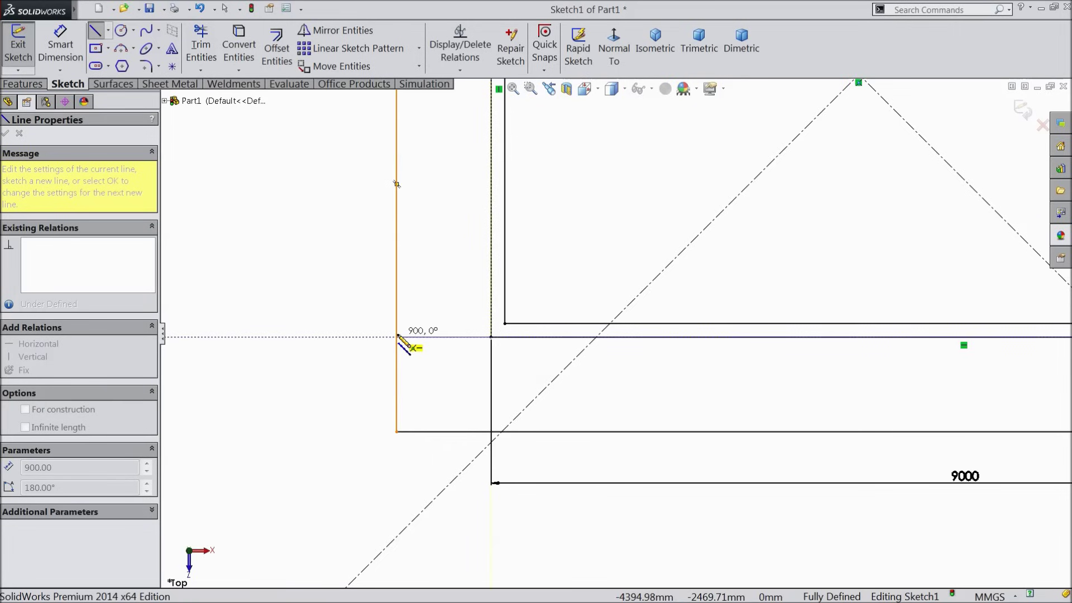
pyautogui.click(397, 337)
pyautogui.rightClick(331, 341)
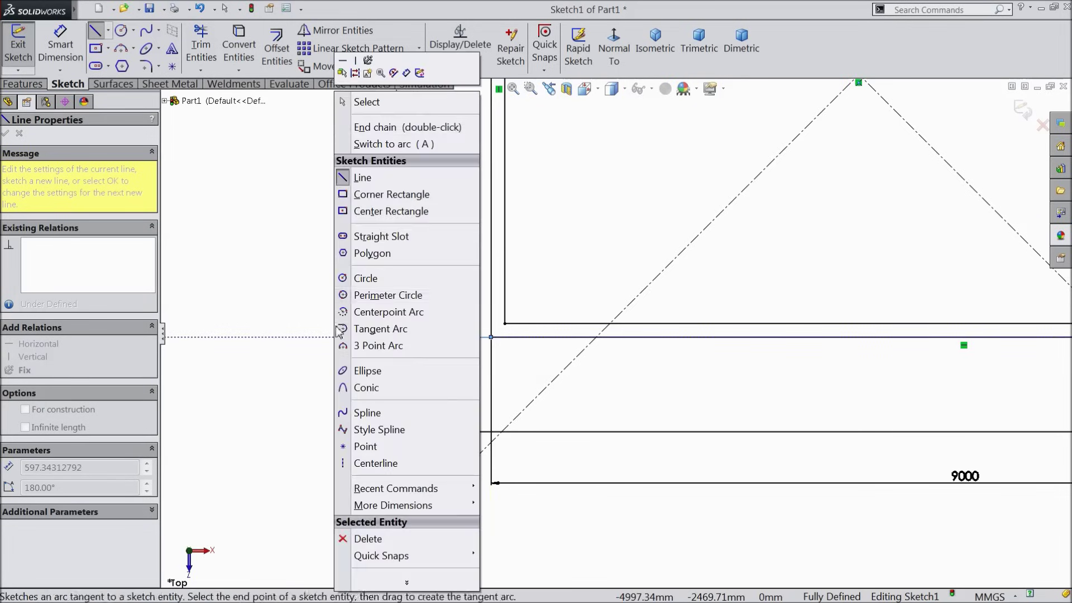
pyautogui.click(357, 101)
# Step: Draw a short vertical line from the house's bottom edge down to the offset outline
pyautogui.scroll(5, 467, 304)
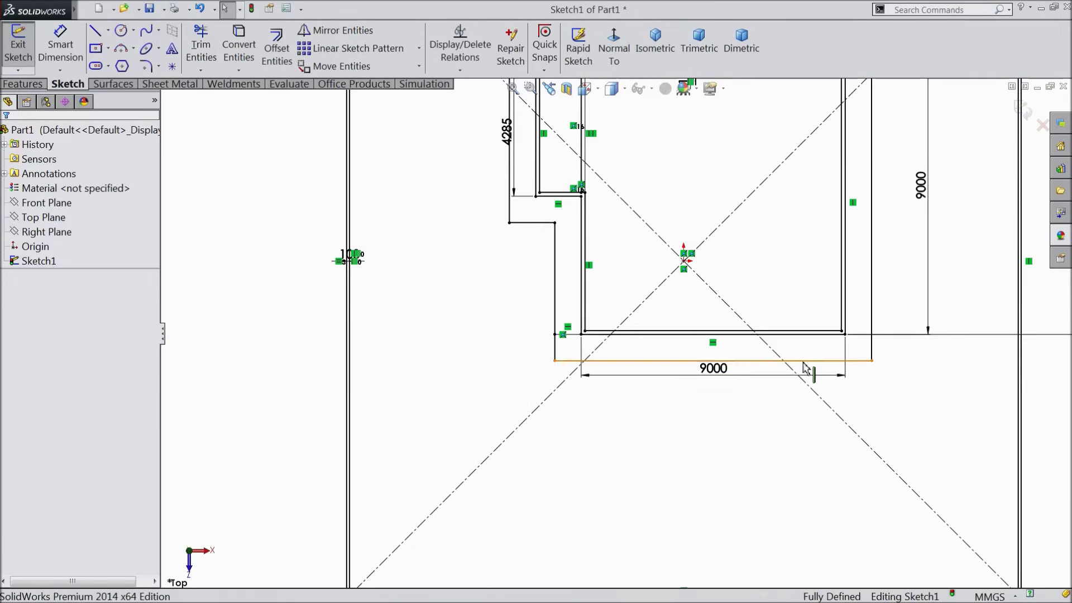
pyautogui.scroll(-5, 871, 343)
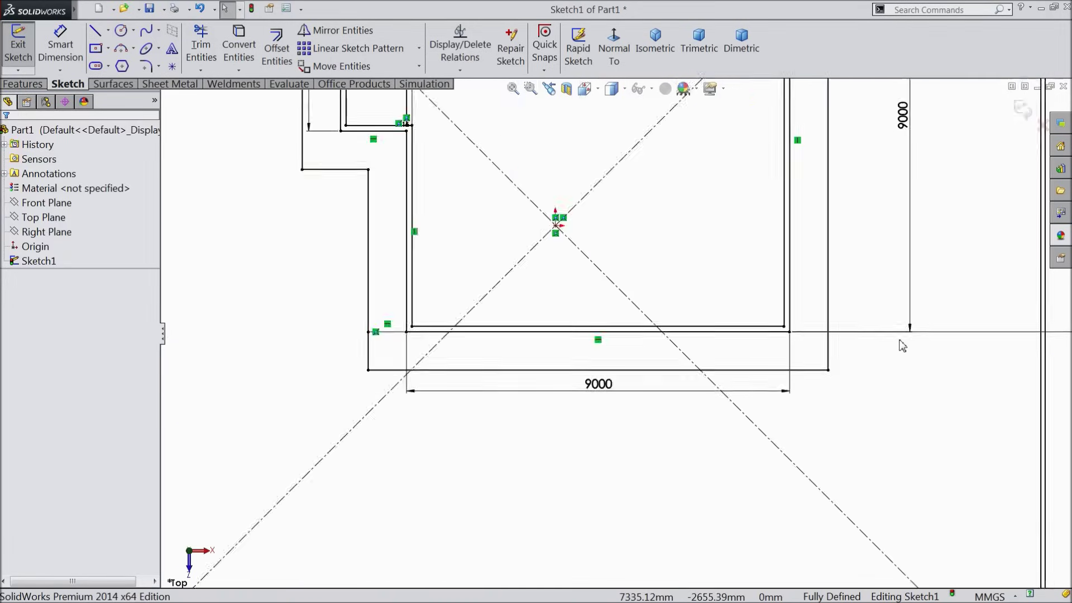
pyautogui.click(97, 35)
pyautogui.scroll(-2, 568, 335)
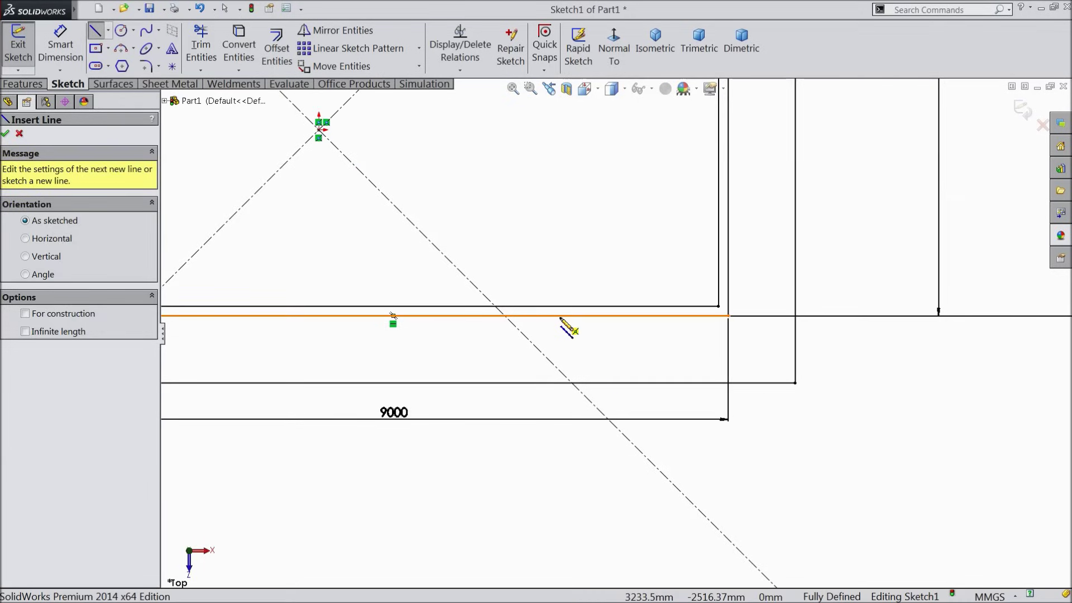
pyautogui.click(561, 316)
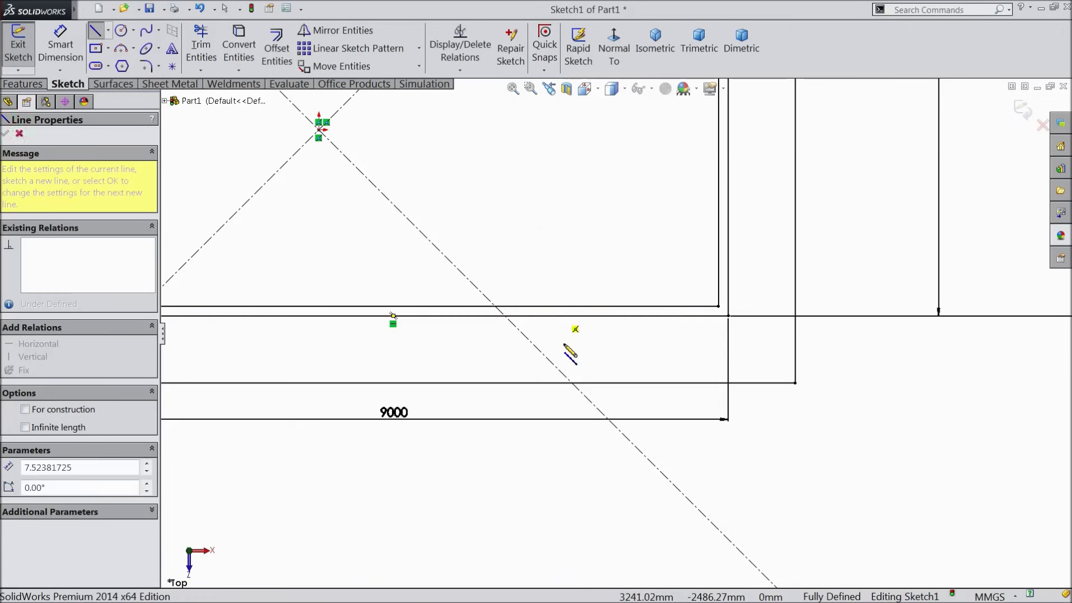
pyautogui.click(560, 383)
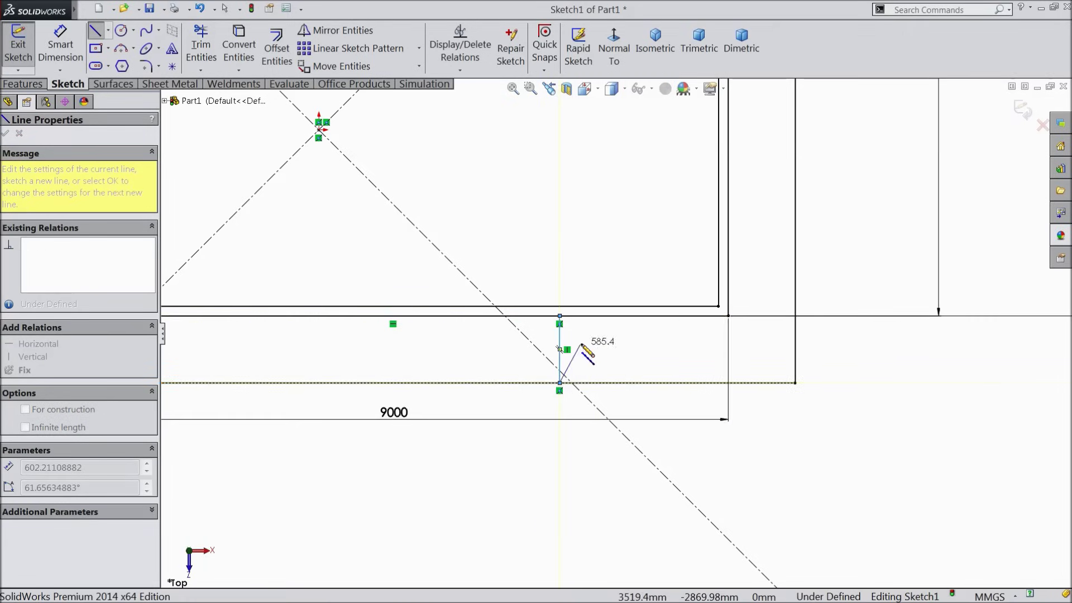
pyautogui.rightClick(562, 352)
pyautogui.click(600, 103)
pyautogui.scroll(3, 600, 276)
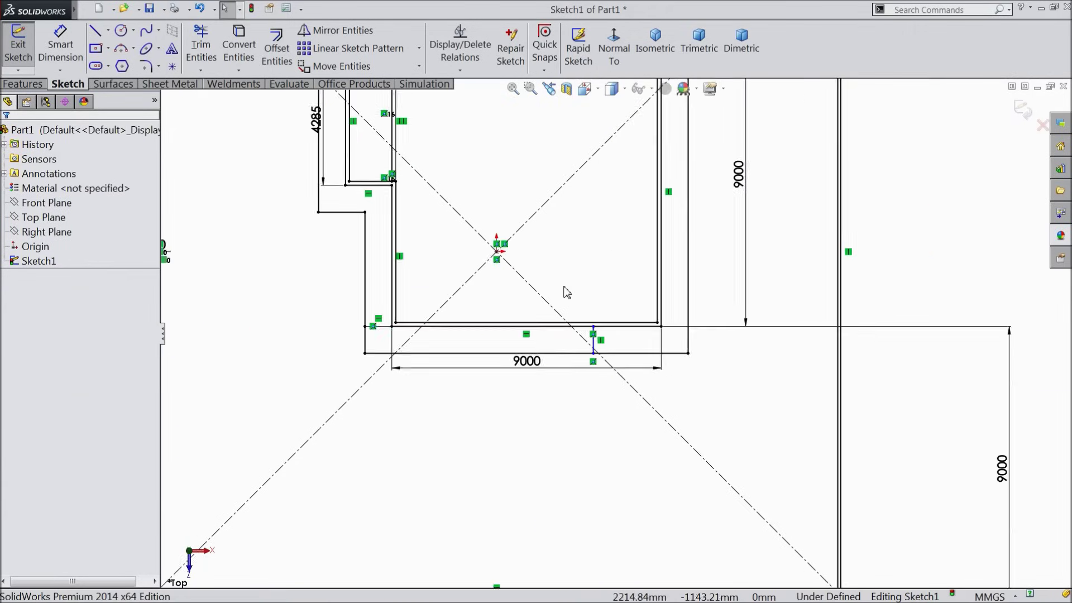
pyautogui.scroll(-1, 565, 290)
pyautogui.click(203, 53)
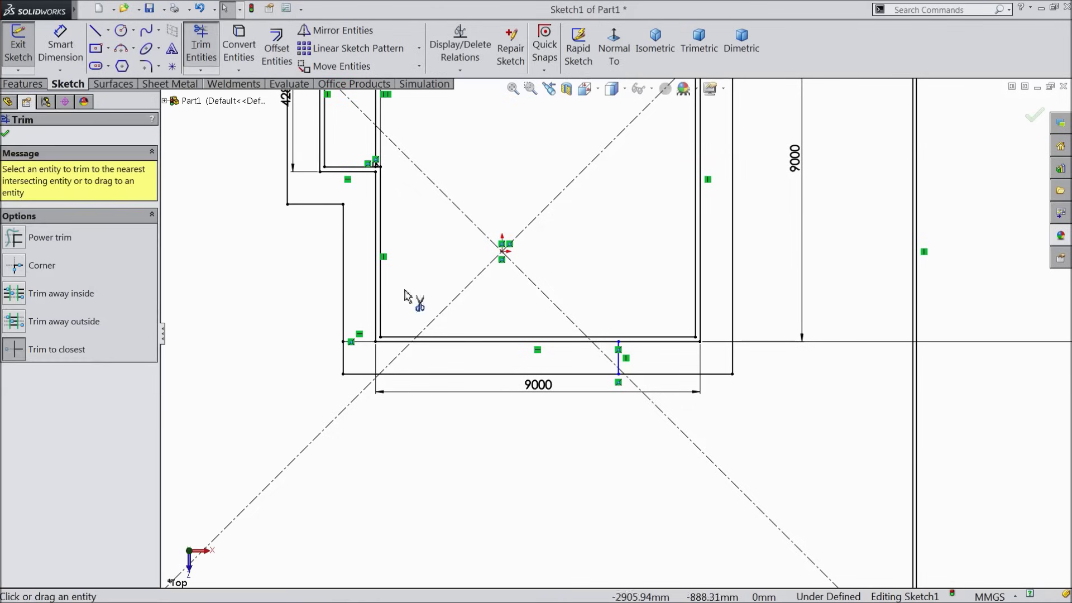
# Step: Trim away the long and short bottom offset segments left of the new vertical line
pyautogui.click(486, 374)
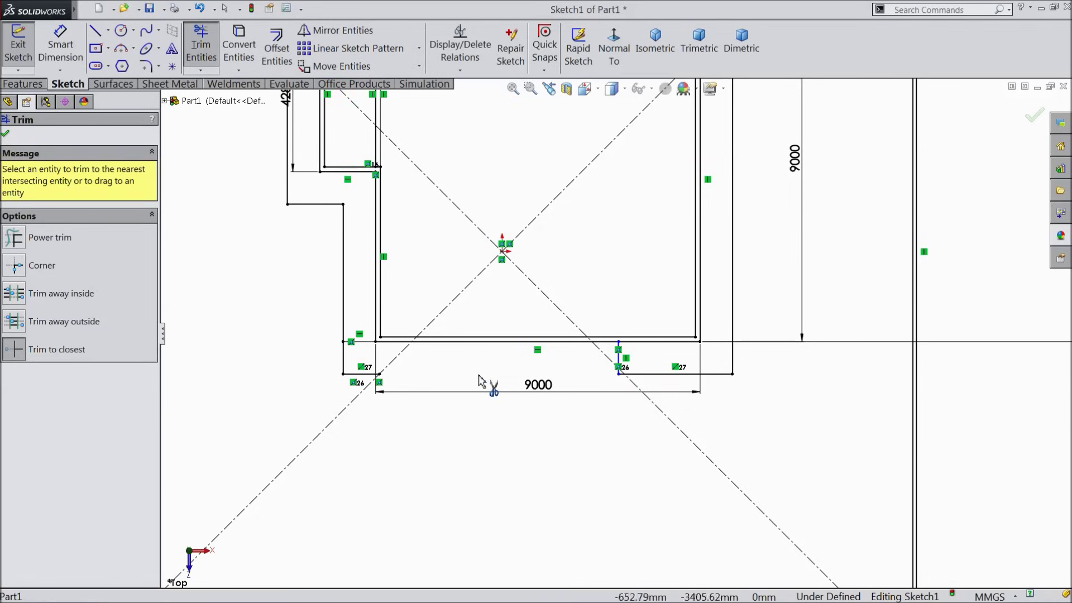
pyautogui.click(364, 377)
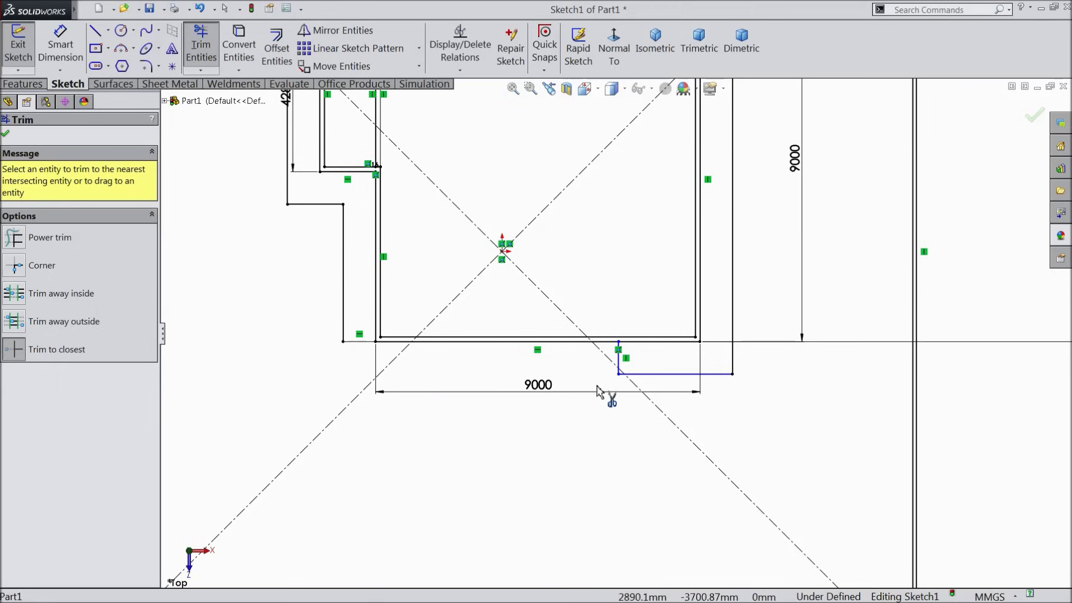
pyautogui.click(6, 135)
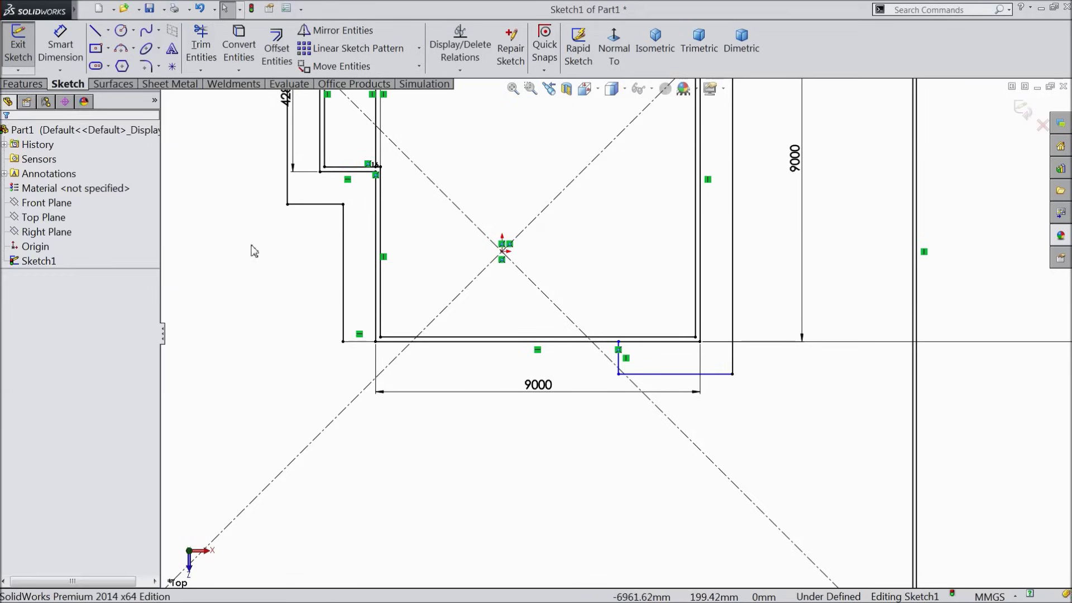
pyautogui.click(60, 45)
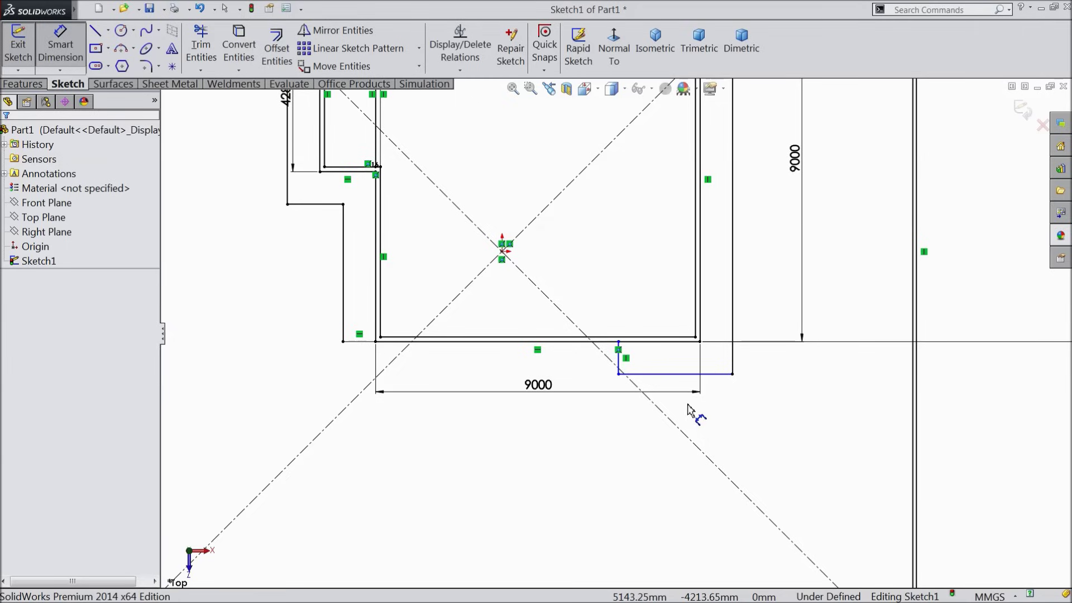
# Step: Dimension the vertical line's horizontal distance to the outline corner as 1875 mm
pyautogui.scroll(-3, 700, 419)
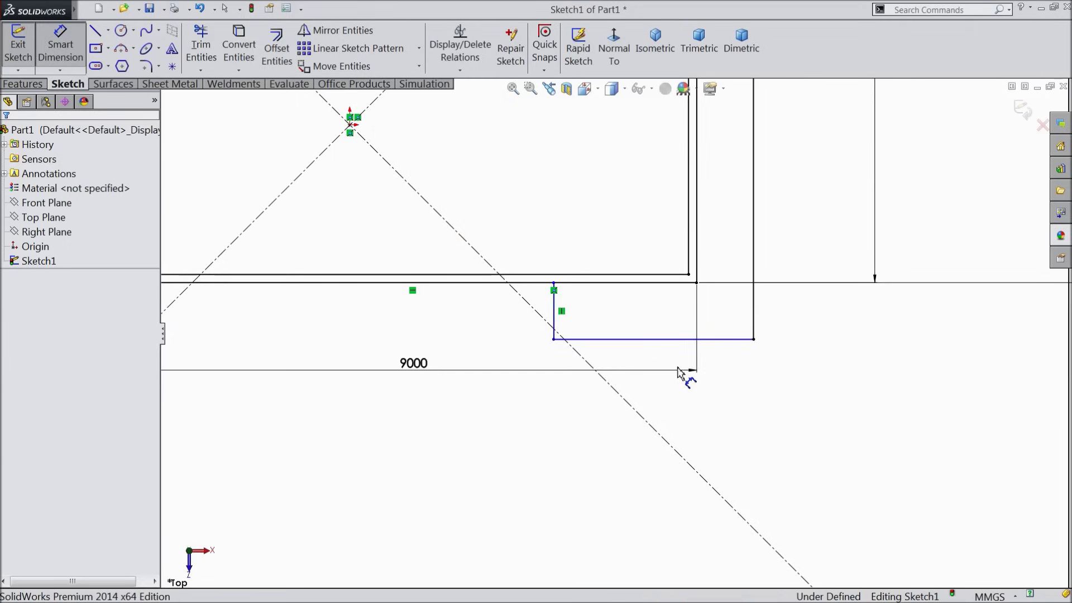
pyautogui.click(553, 322)
pyautogui.click(696, 290)
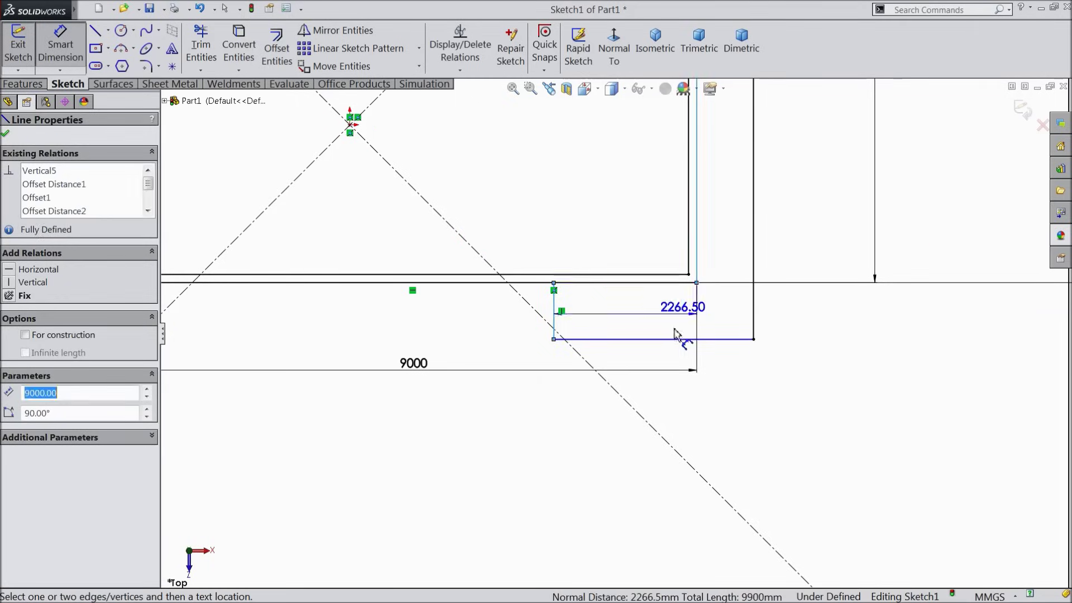
pyautogui.click(642, 406)
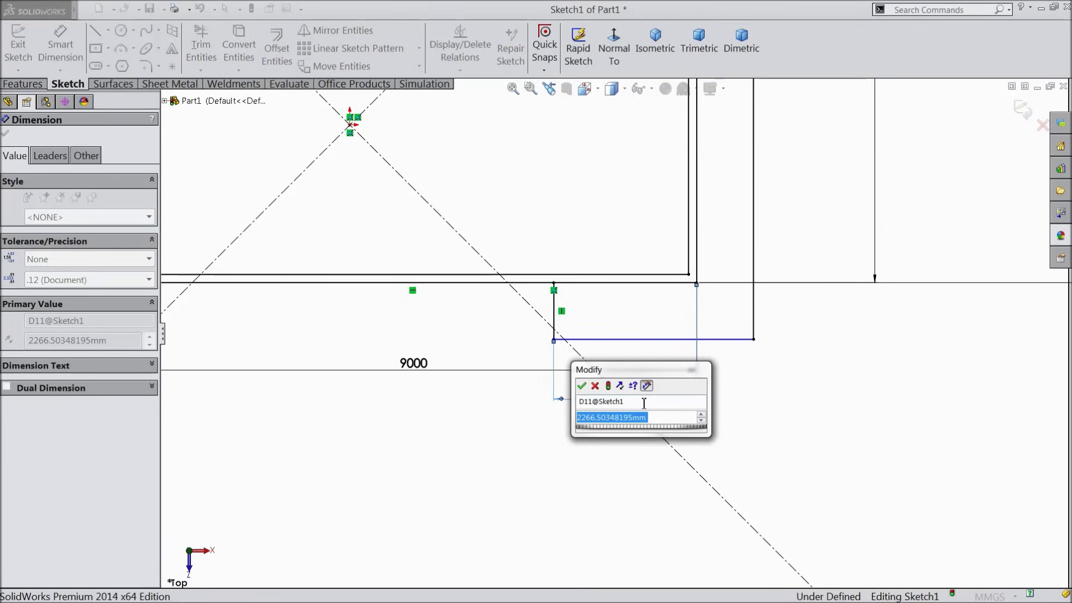
pyautogui.write('1875')
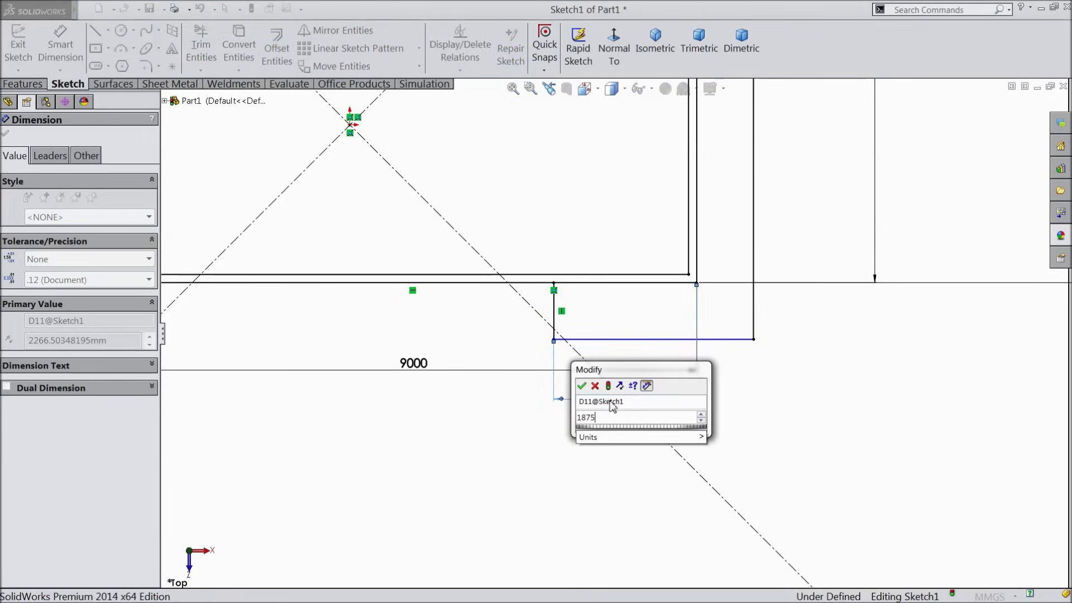
pyautogui.click(582, 386)
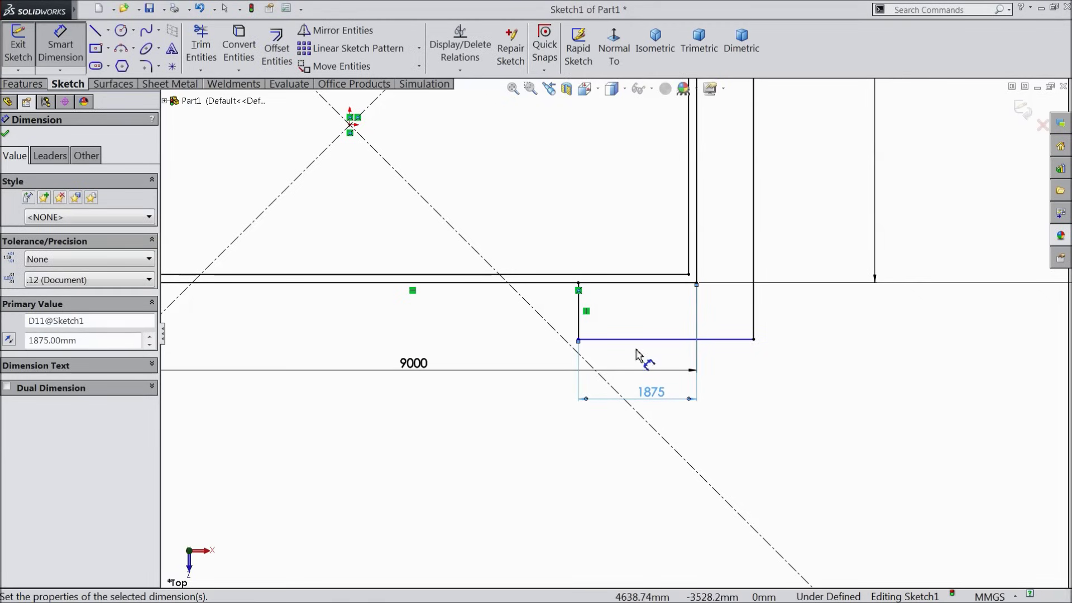
# Step: Add a 900 mm vertical depth dimension, kept as a driven reference
pyautogui.click(673, 339)
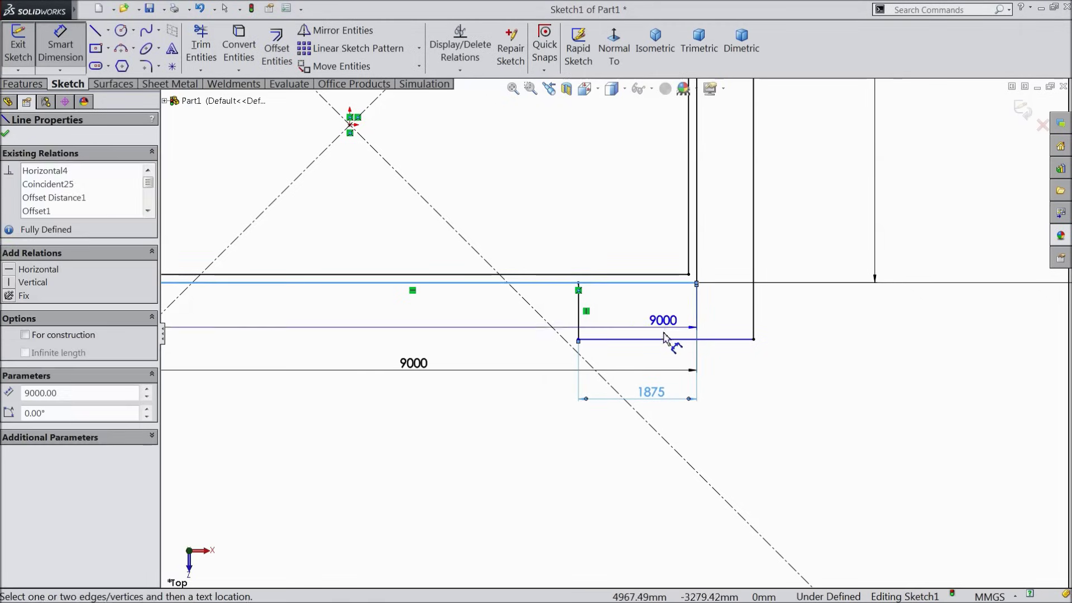
pyautogui.click(696, 283)
pyautogui.click(799, 314)
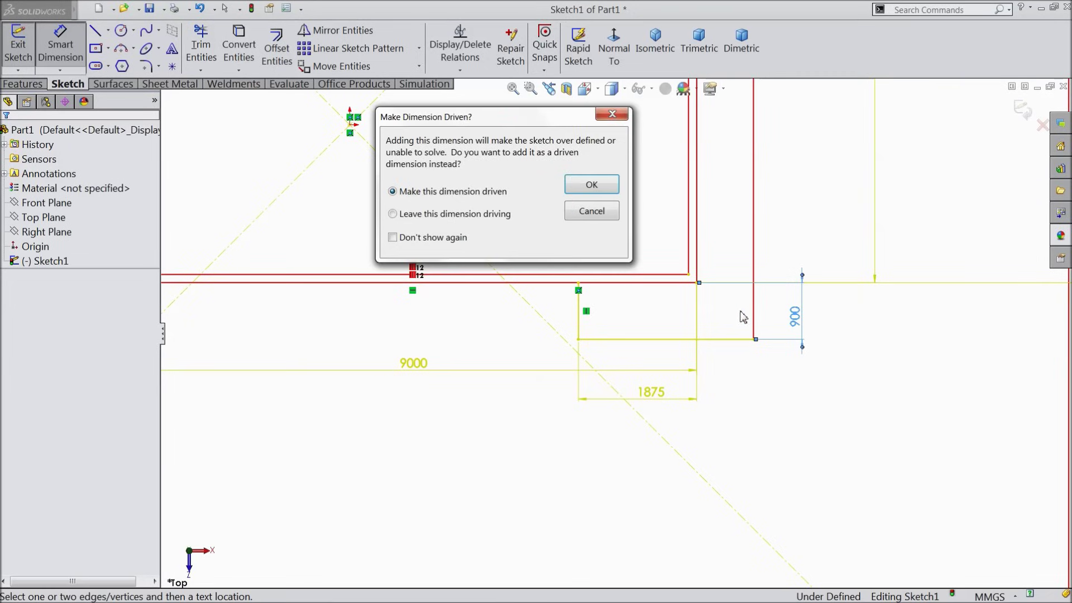
pyautogui.click(591, 185)
pyautogui.scroll(3, 621, 305)
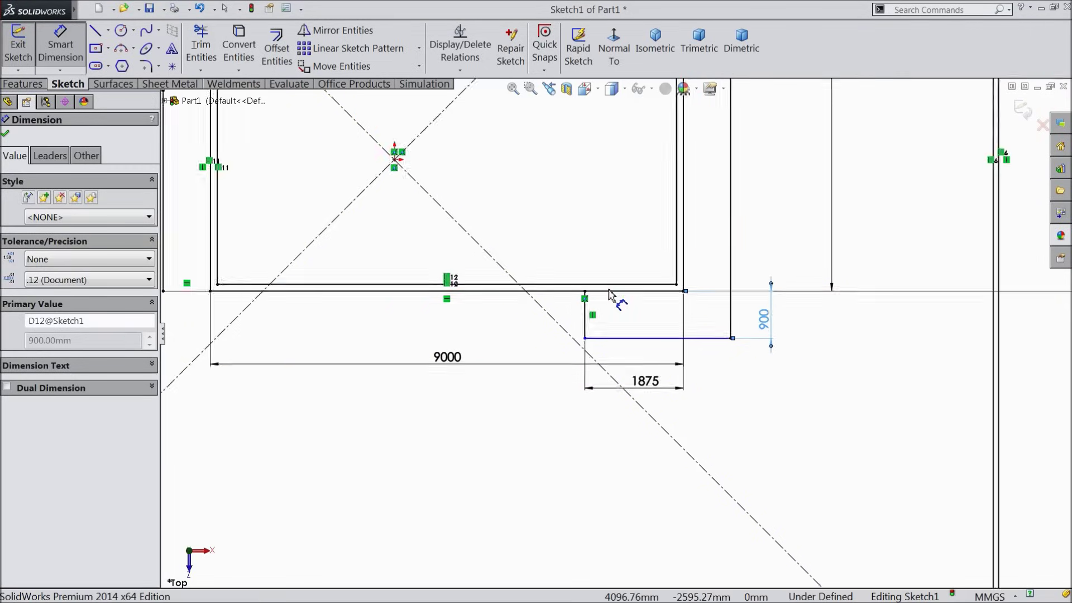
pyautogui.scroll(2, 629, 340)
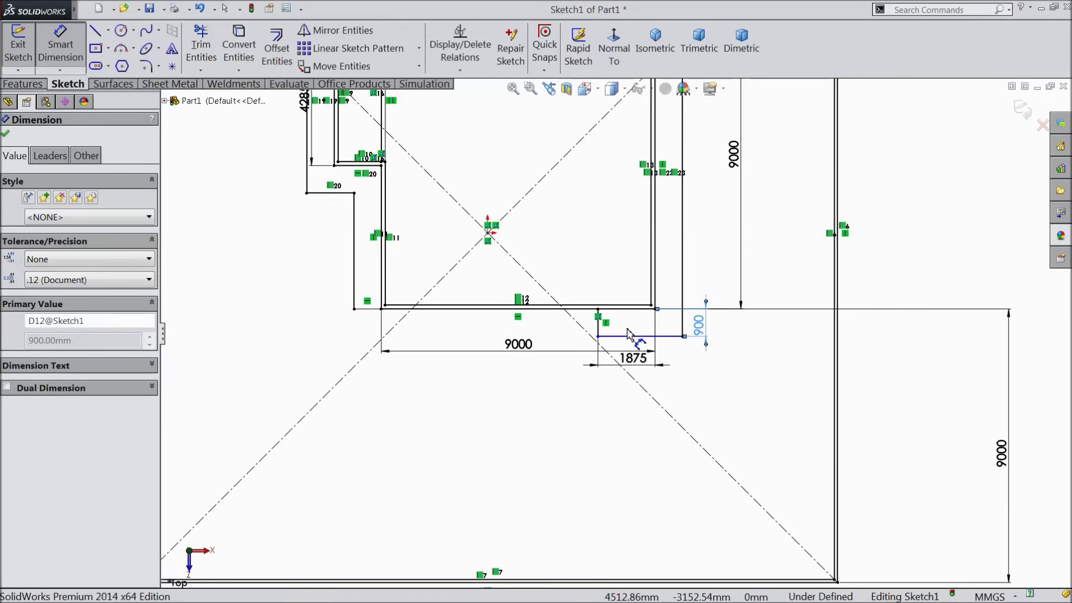
pyautogui.scroll(2, 629, 335)
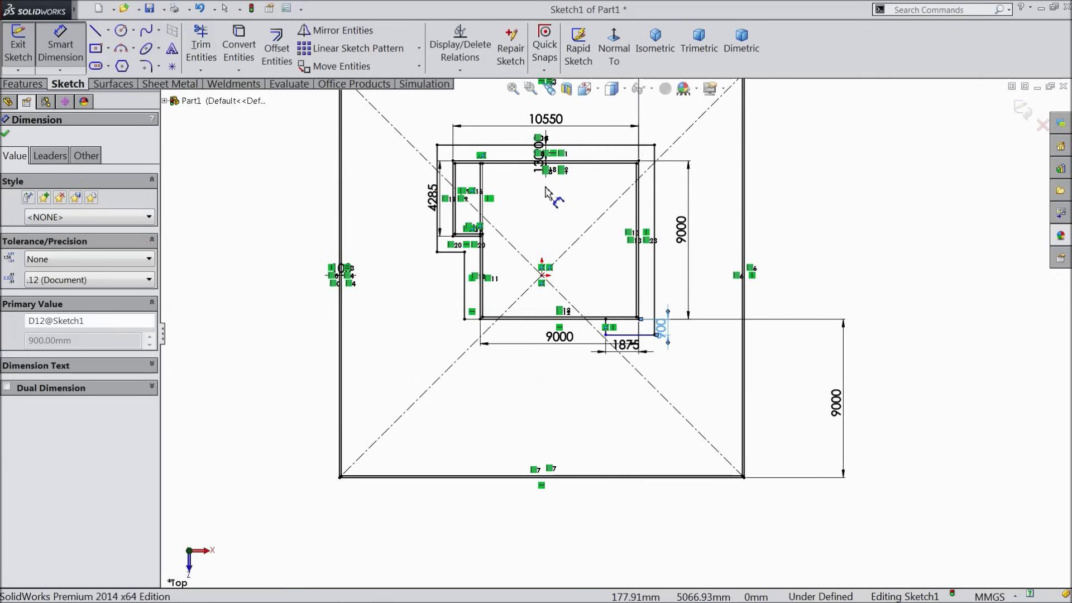
pyautogui.click(5, 134)
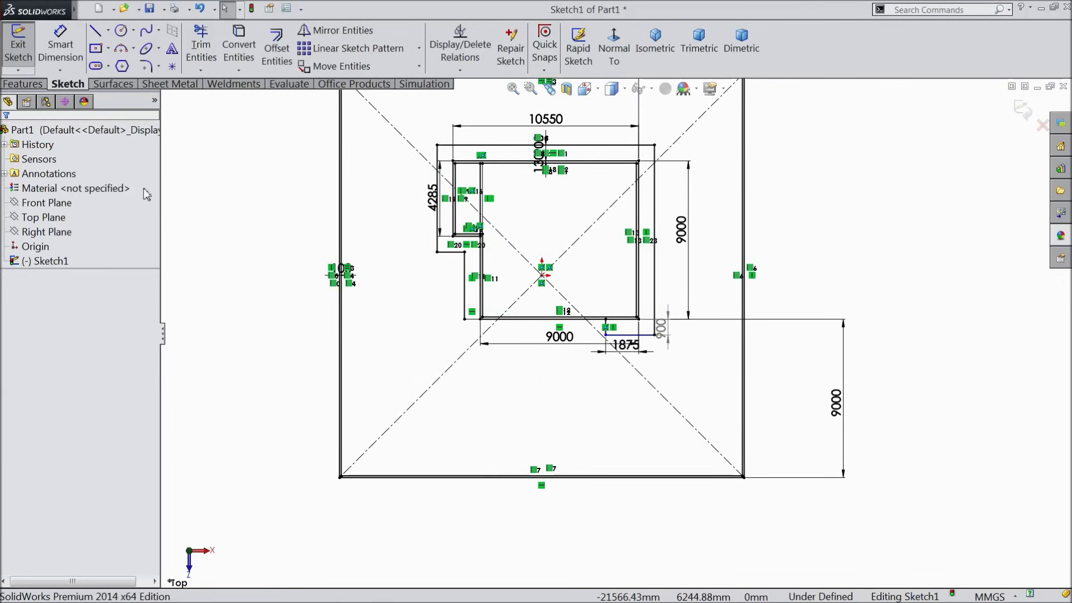
pyautogui.scroll(2, 342, 256)
pyautogui.scroll(-3, 546, 239)
pyautogui.scroll(1, 545, 241)
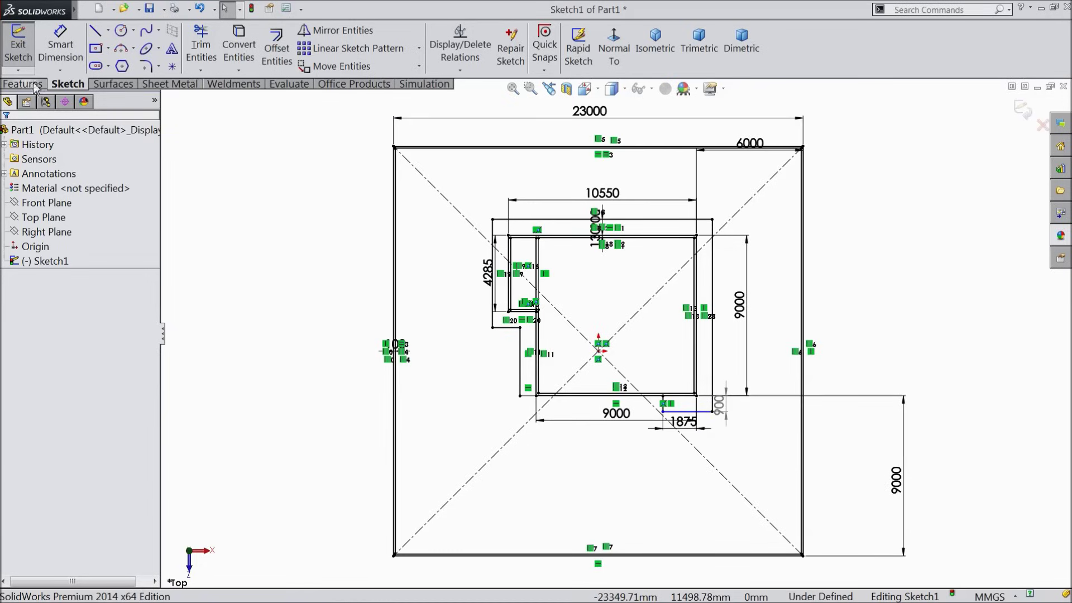
# Step: Extrude the plot region around the house outline 10 mm blind as Boss-Extrude1
pyautogui.click(1022, 109)
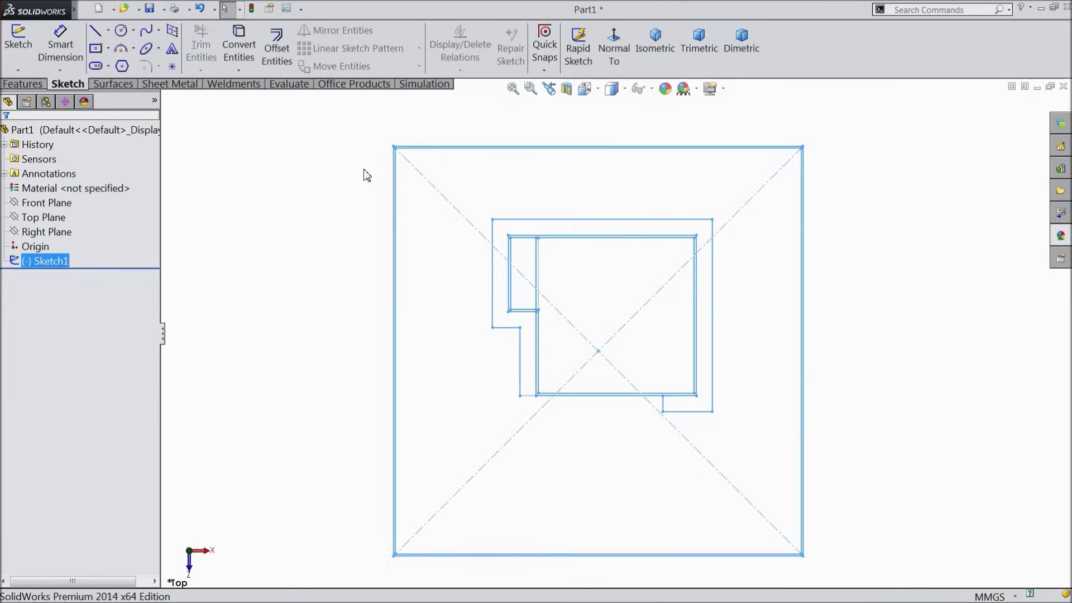
pyautogui.click(23, 84)
pyautogui.click(27, 52)
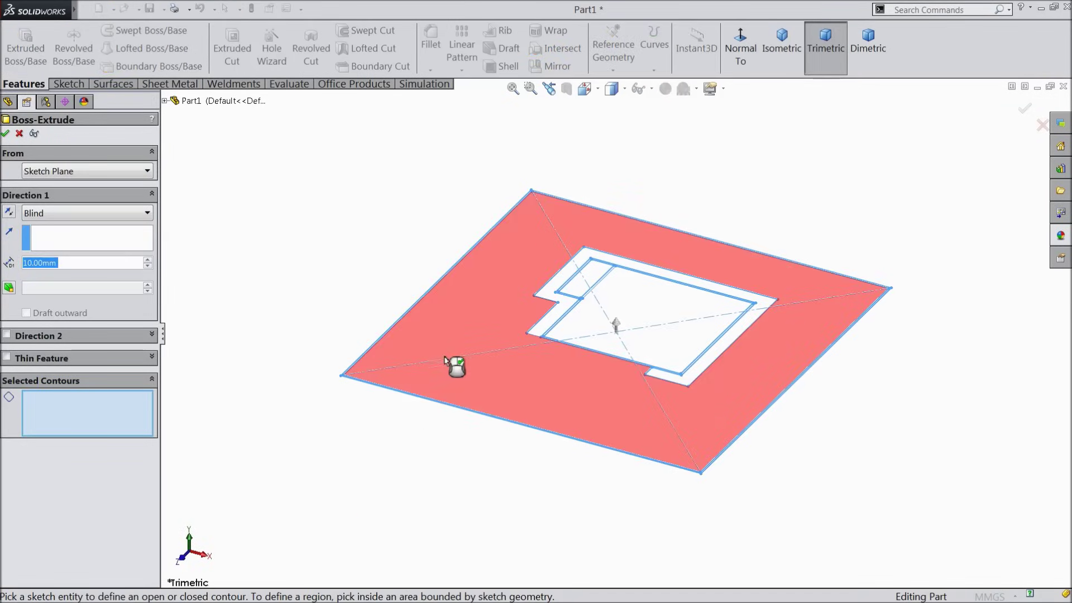
pyautogui.click(448, 354)
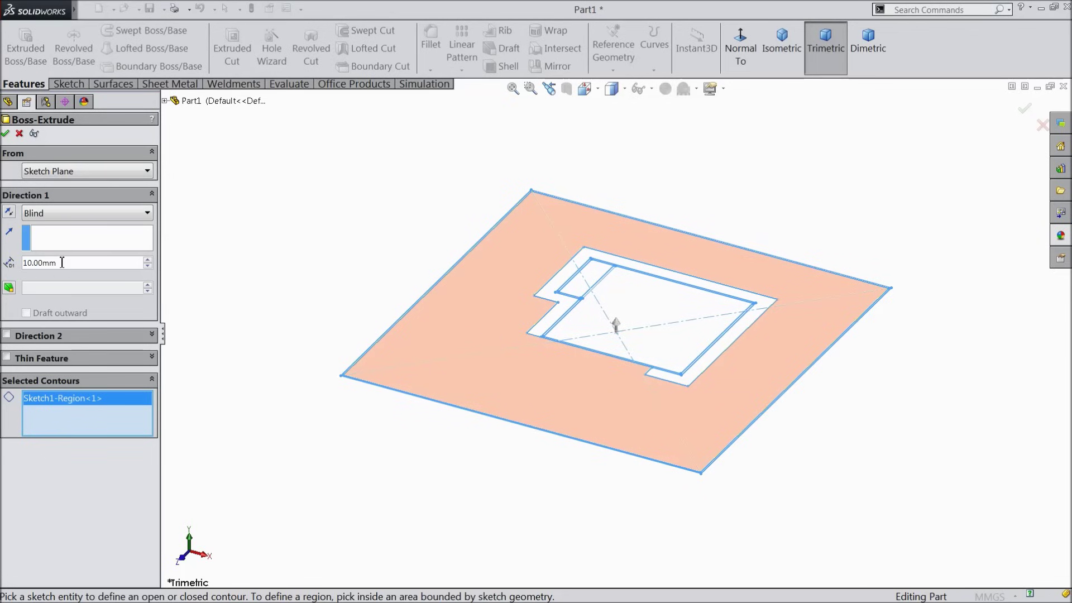
pyautogui.click(6, 134)
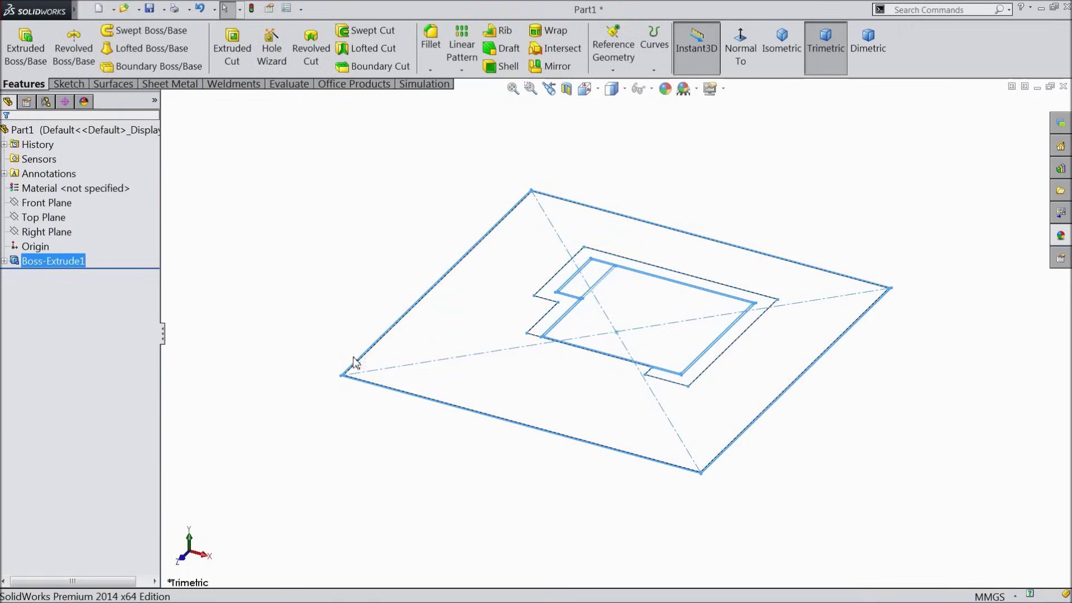
pyautogui.scroll(-3, 426, 413)
pyautogui.scroll(-3, 424, 391)
pyautogui.scroll(3, 379, 290)
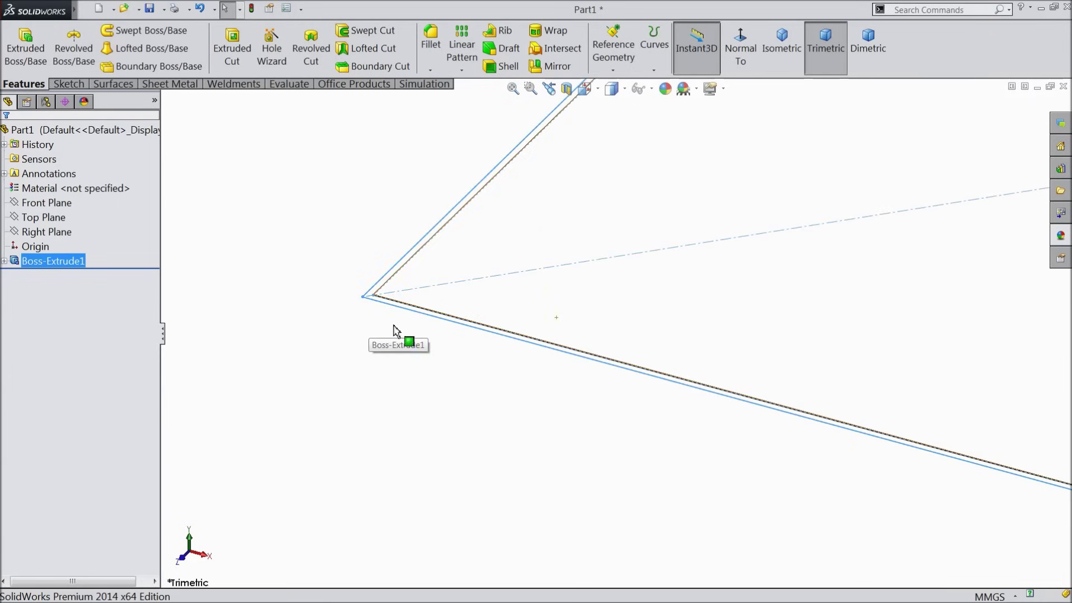
pyautogui.scroll(3, 614, 335)
pyautogui.scroll(-1, 849, 301)
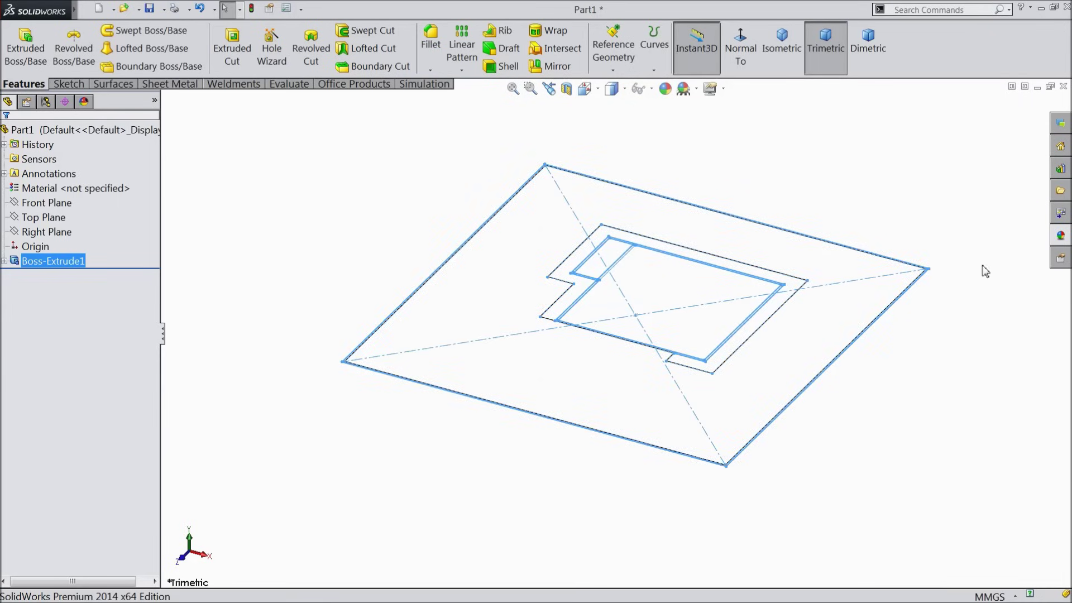
pyautogui.click(1058, 237)
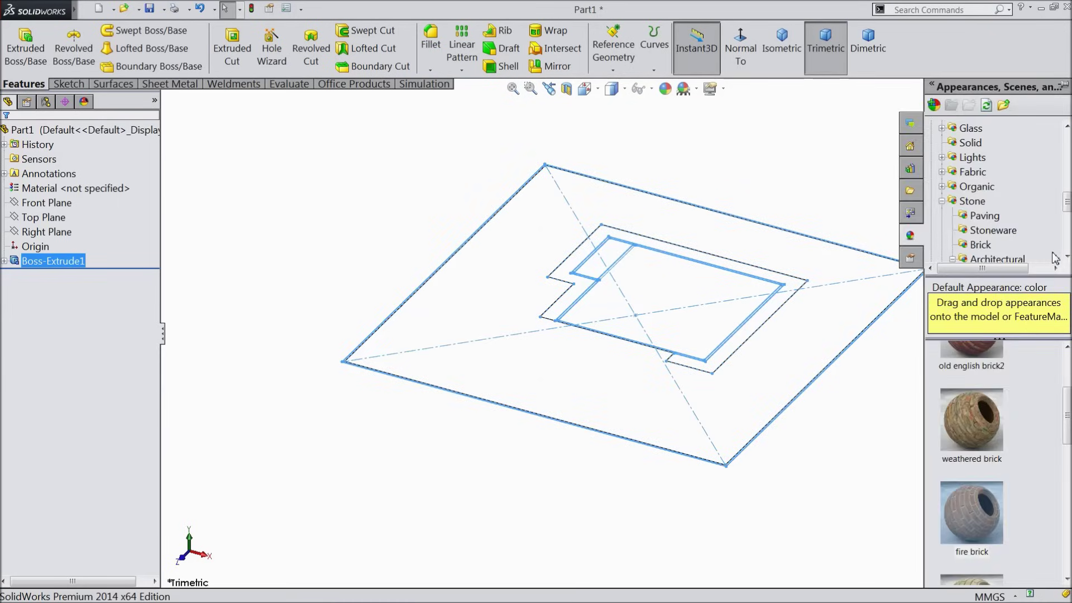
# Step: Apply the Stone > Paving wet concrete 2d appearance to the plot slab
pyautogui.click(981, 216)
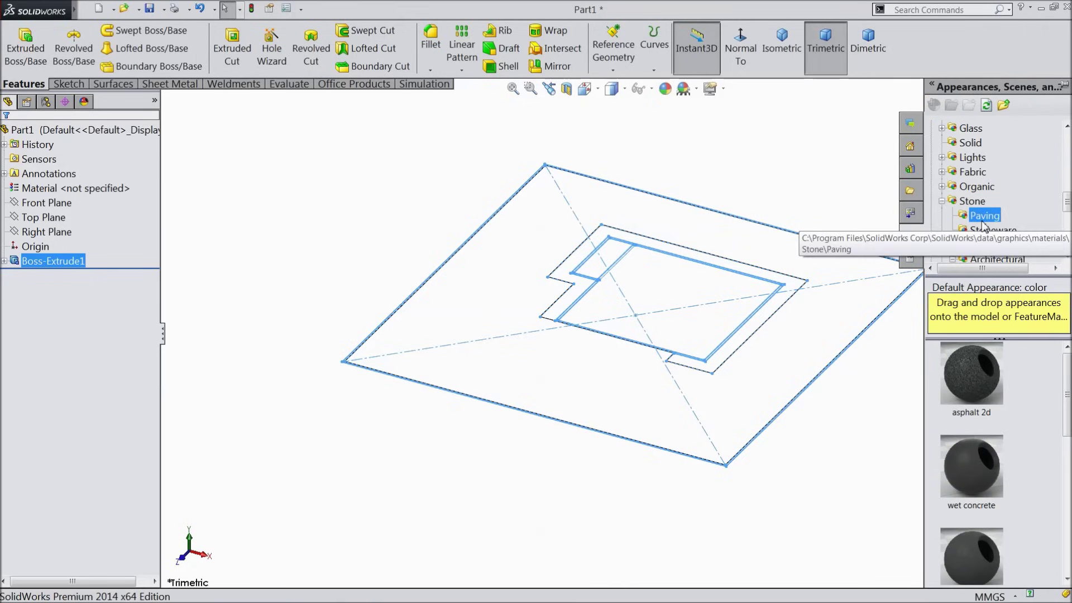
pyautogui.scroll(-1, 993, 235)
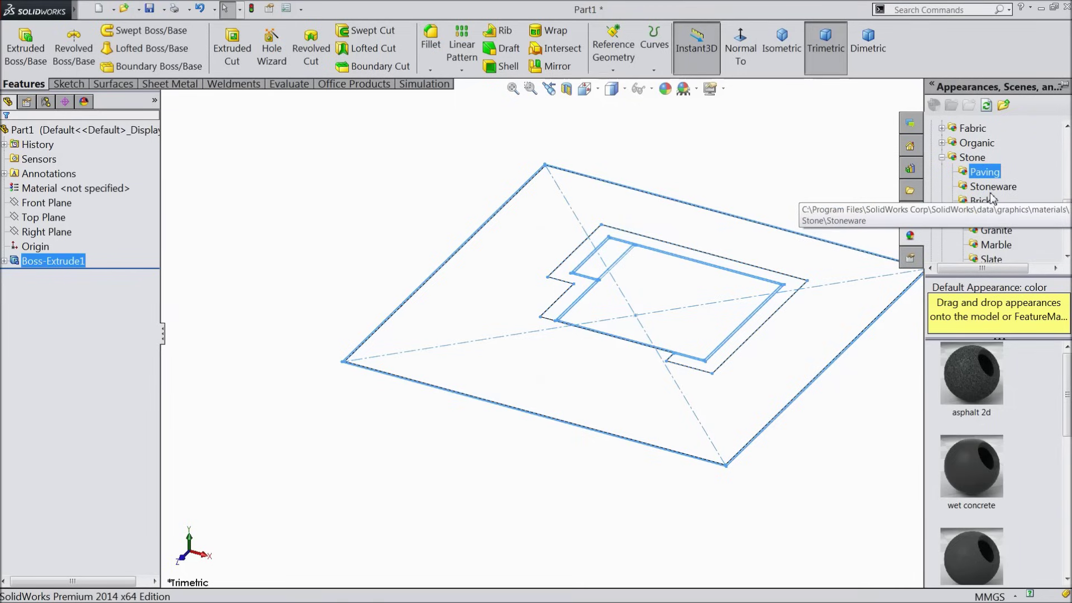
pyautogui.scroll(-2, 988, 206)
pyautogui.scroll(2, 985, 218)
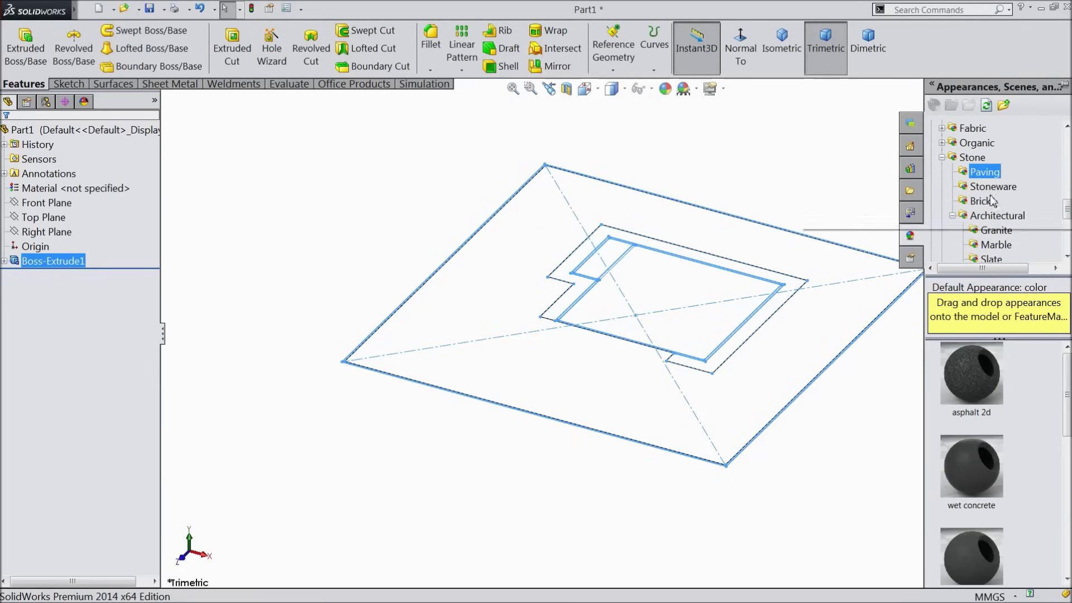
pyautogui.scroll(-1, 993, 231)
pyautogui.scroll(1, 994, 230)
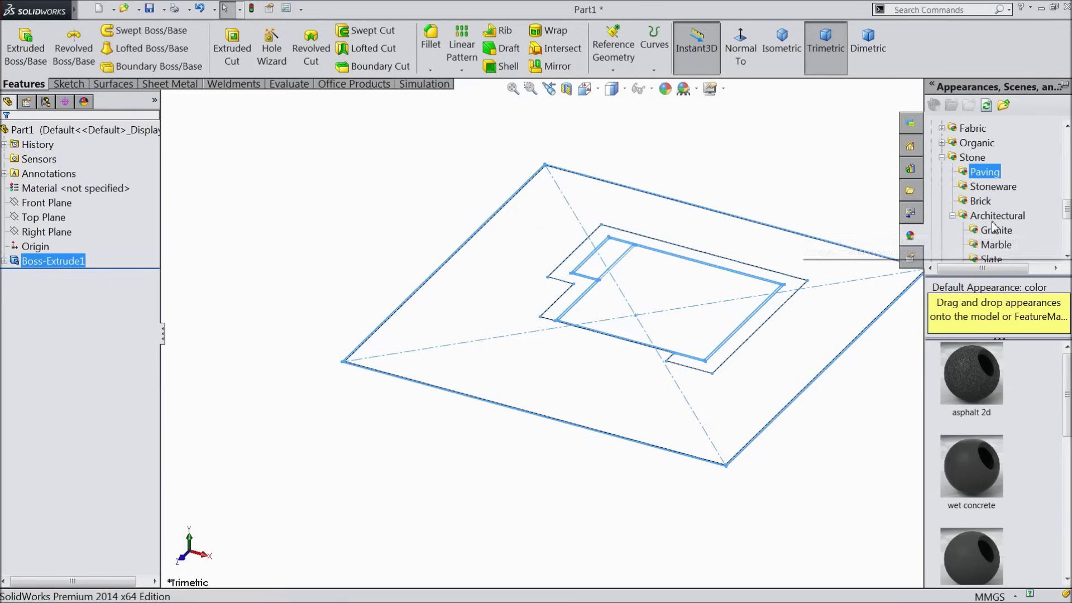
pyautogui.scroll(-3, 993, 383)
pyautogui.moveTo(985, 400)
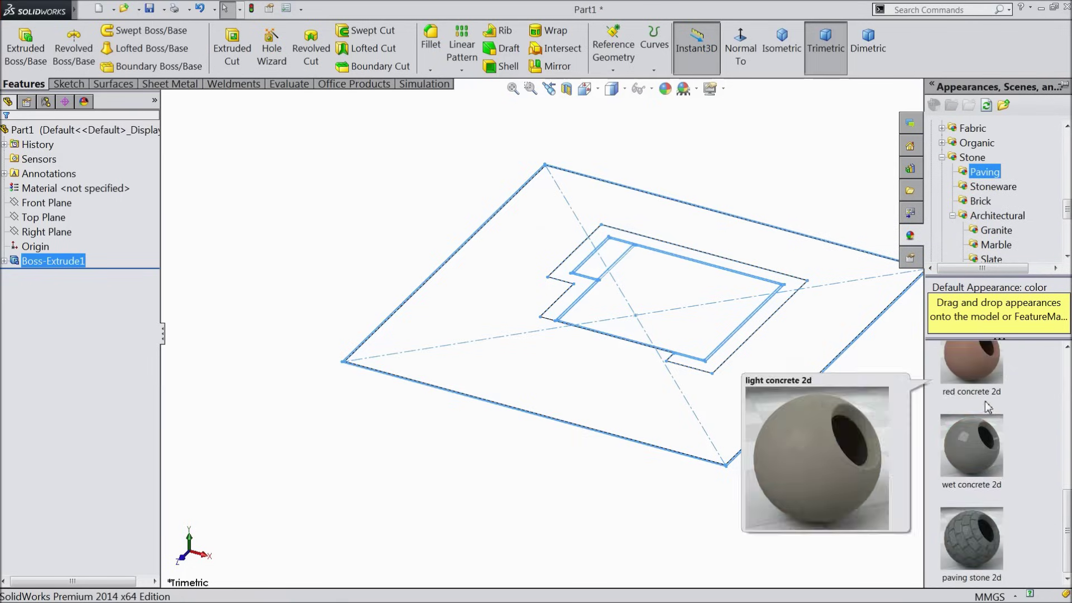
pyautogui.click(973, 461)
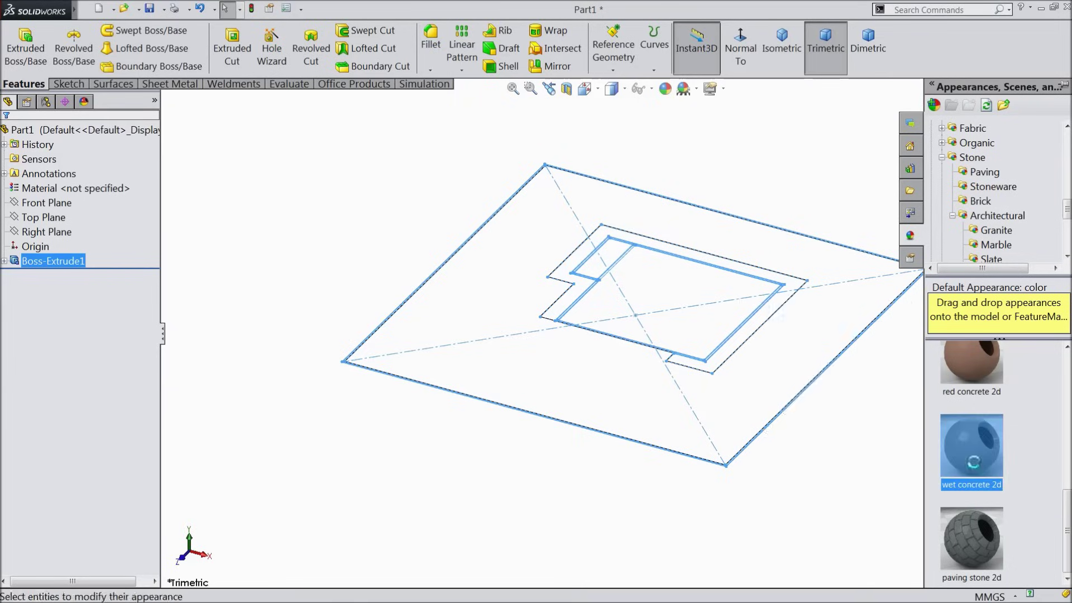
pyautogui.moveTo(871, 447)
pyautogui.mouseDown(button='middle')
pyautogui.moveTo(832, 380)
pyautogui.moveTo(806, 411)
pyautogui.moveTo(870, 454)
pyautogui.mouseUp(button='middle')
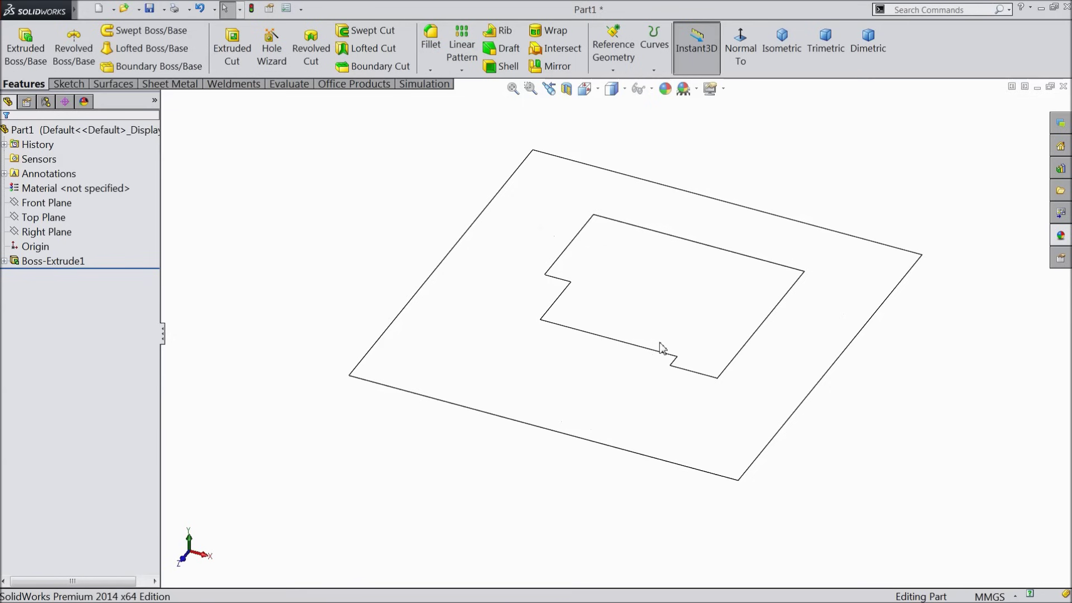
# Step: Expand Boss-Extrude1 and select Sketch1 to show the house plan again
pyautogui.click(4, 261)
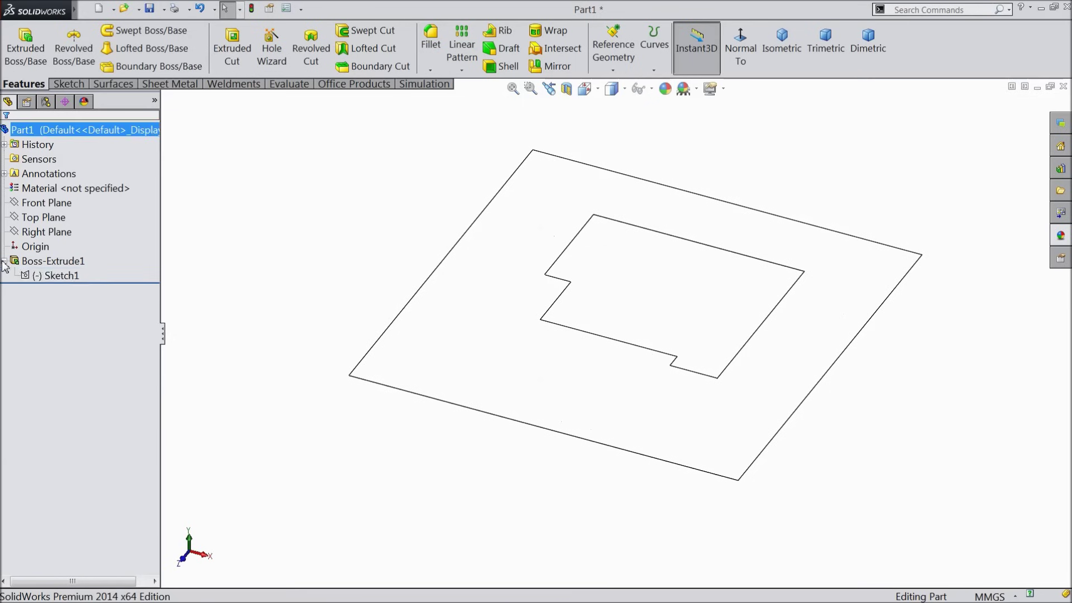
pyautogui.click(56, 276)
pyautogui.scroll(-3, 671, 297)
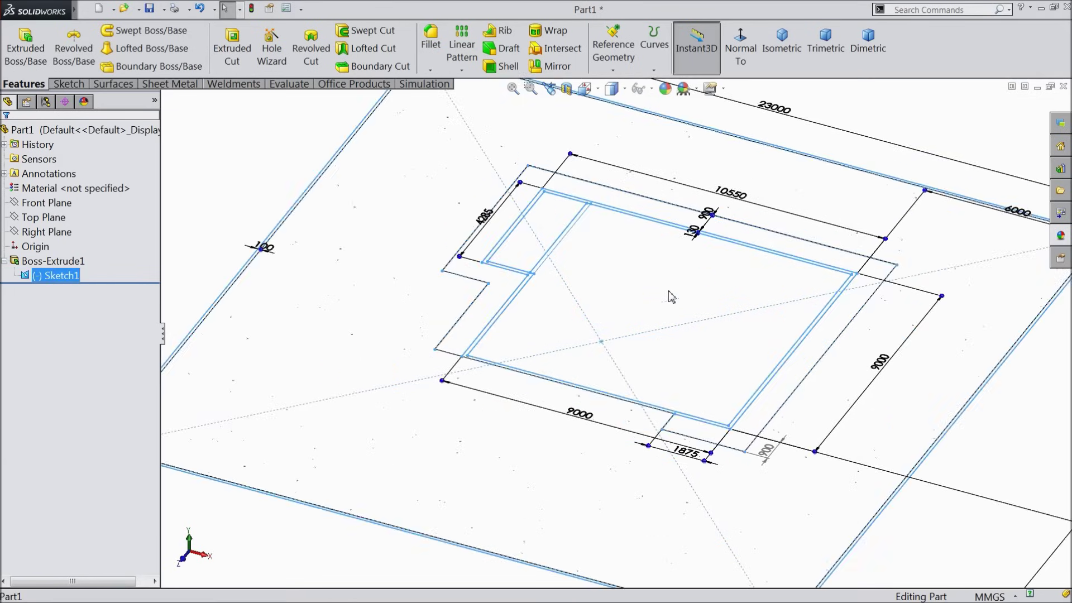
# Step: Extrude Sketch1's wall band region 200 mm blind as Boss-Extrude2
pyautogui.scroll(-1, 532, 309)
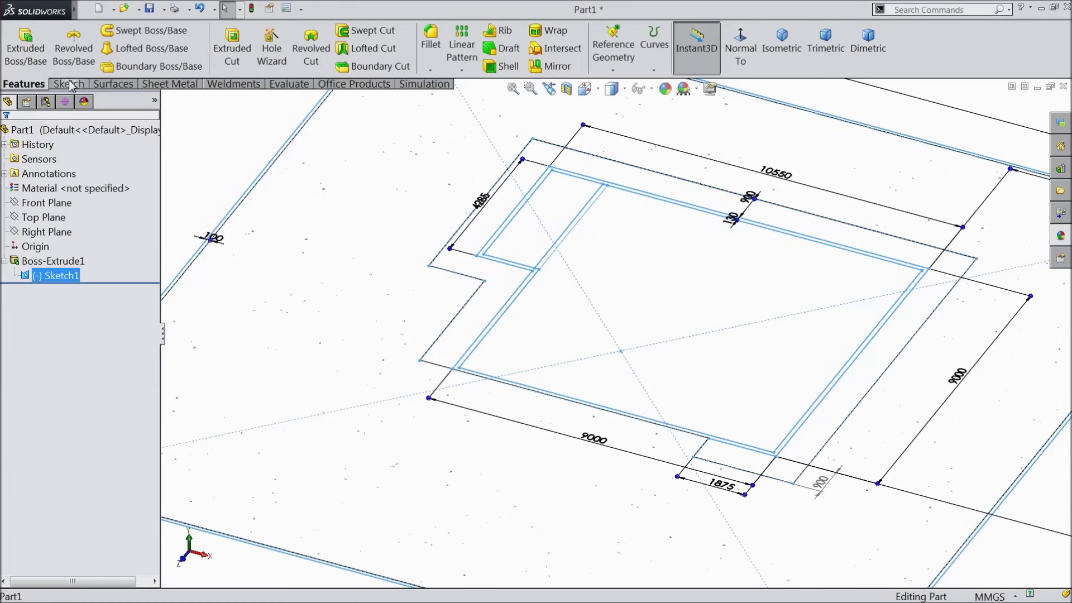
pyautogui.click(23, 56)
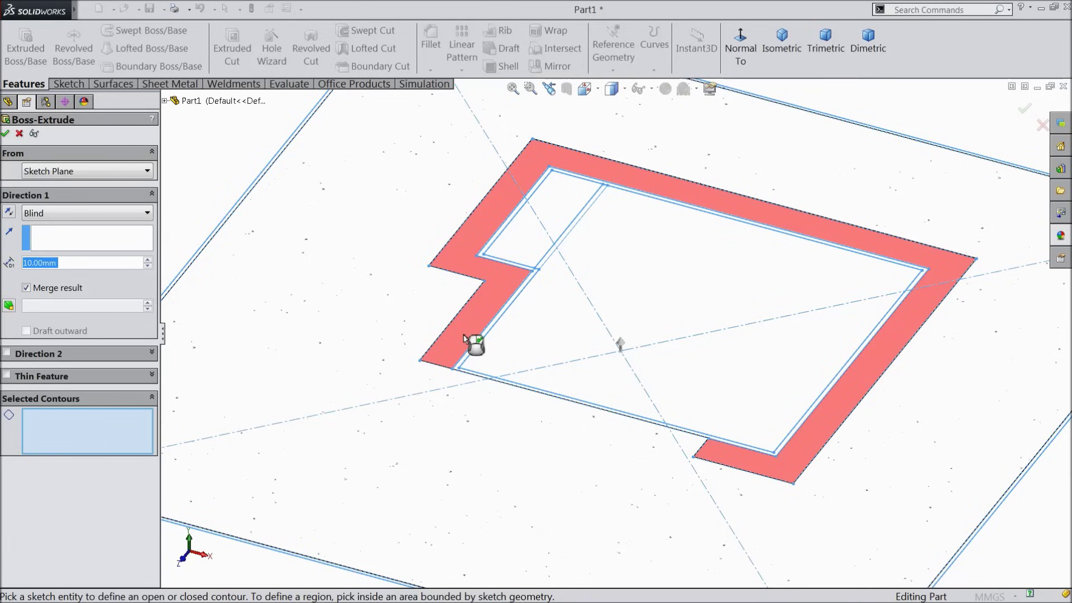
pyautogui.click(465, 336)
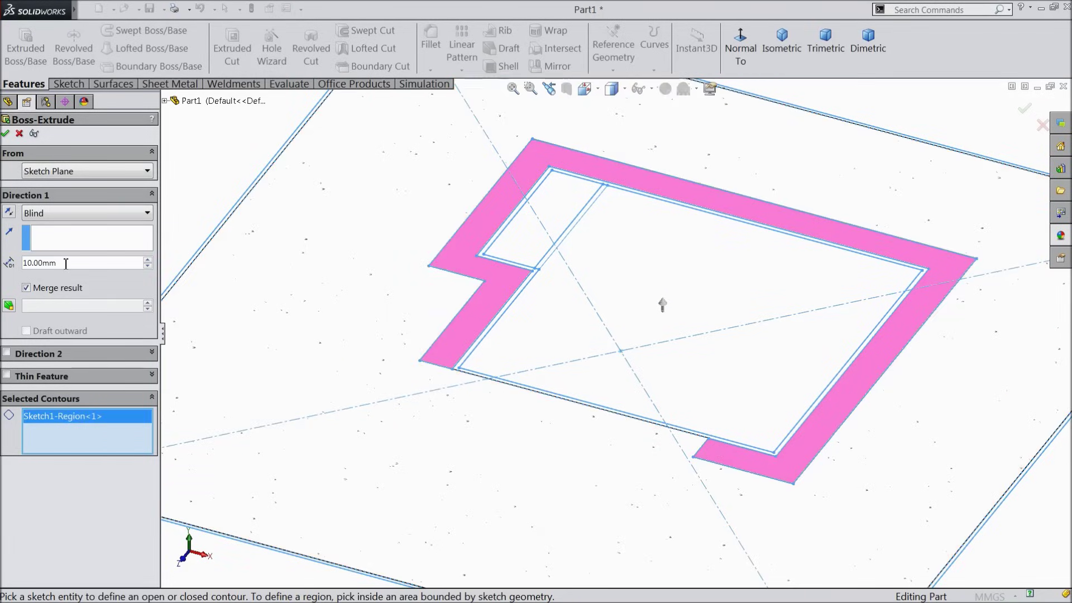
pyautogui.moveTo(59, 263); pyautogui.dragTo(20, 262)
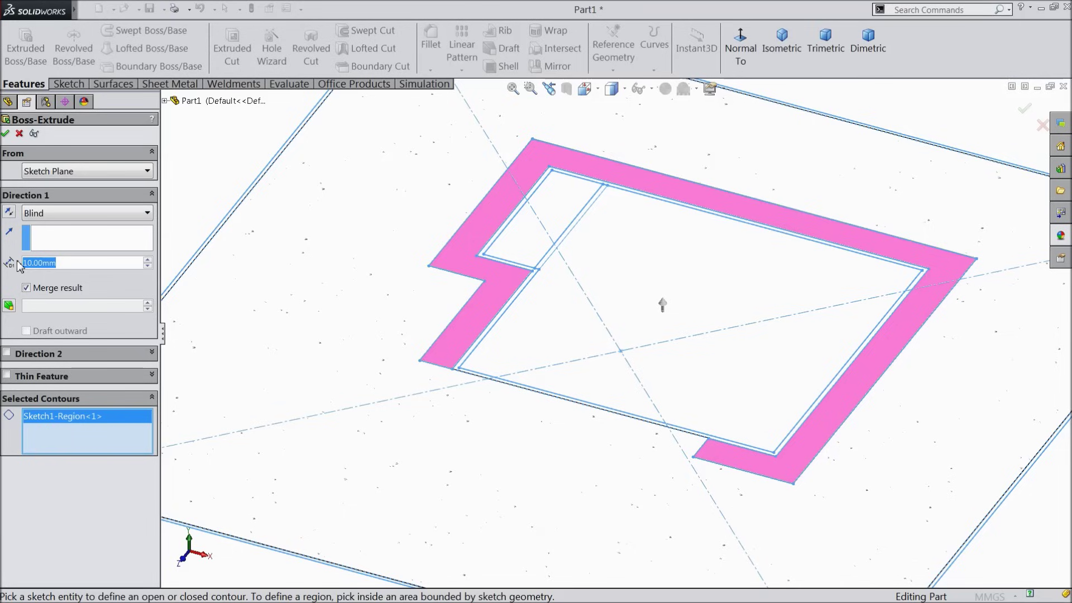
pyautogui.write('200')
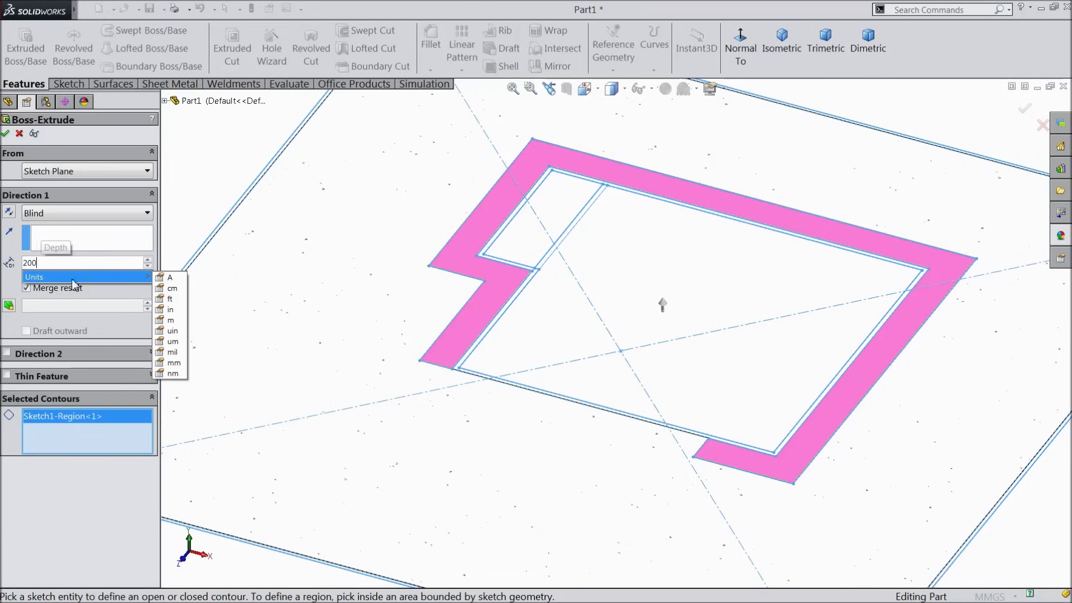
pyautogui.press('Return')
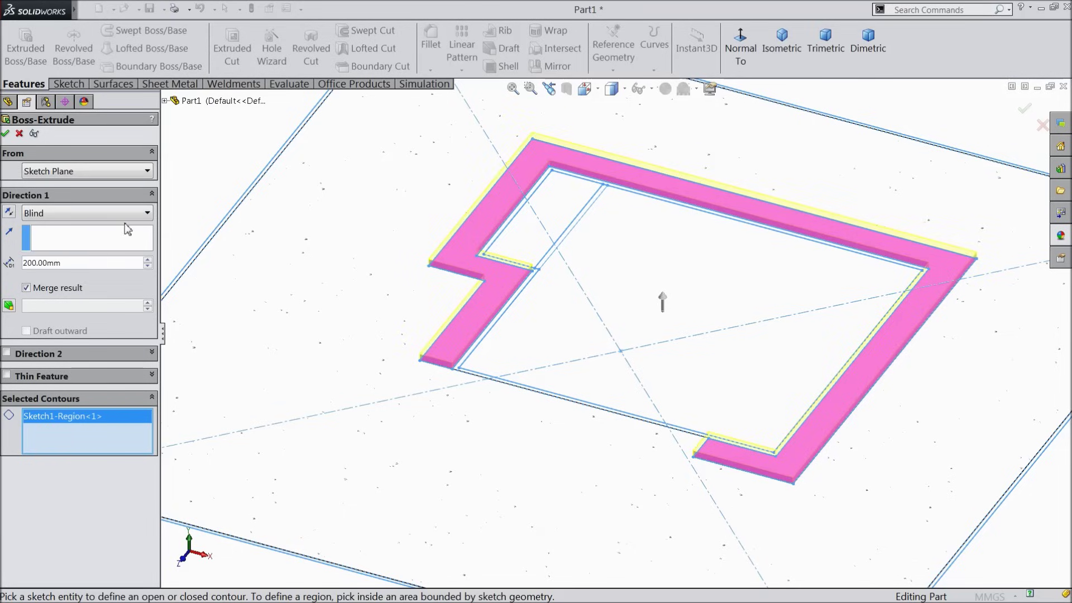
pyautogui.click(5, 133)
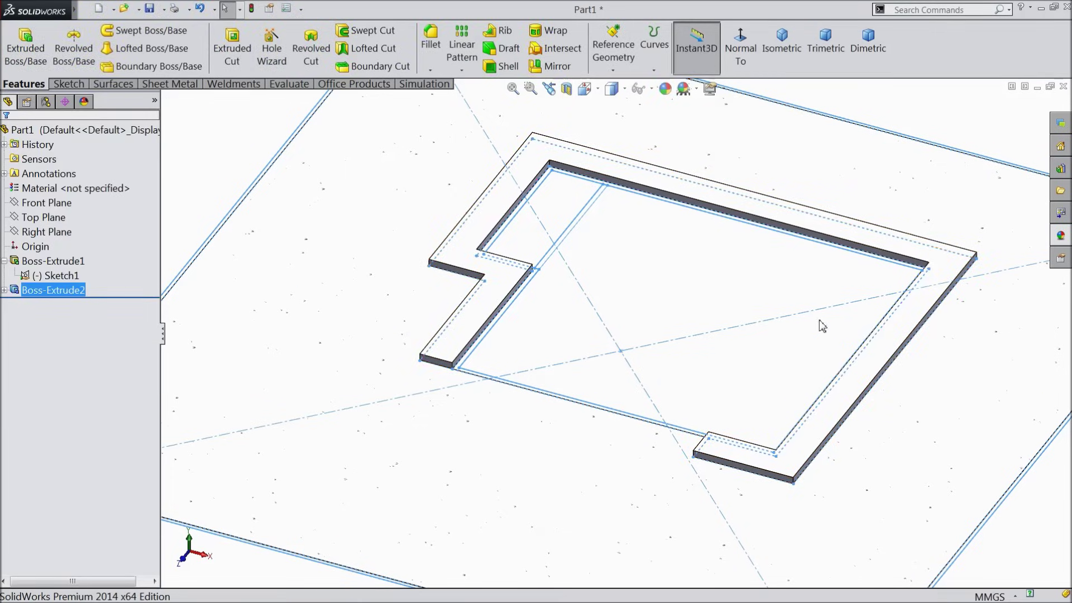
pyautogui.click(1060, 237)
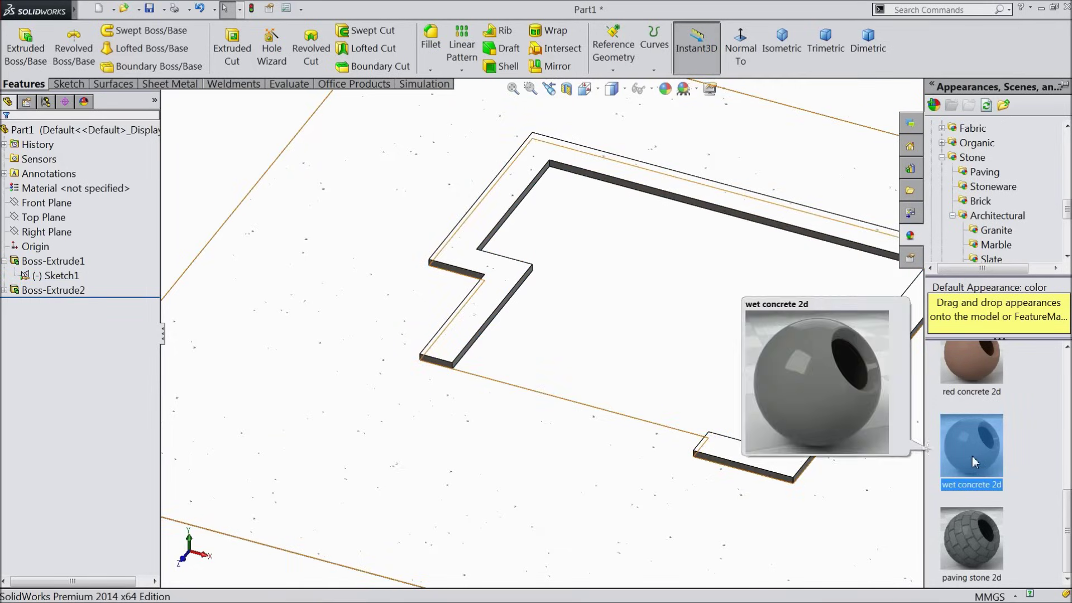
# Step: Apply the Stone > Architectural > Cobblestone cobblestone2 appearance to the whole wall feature
pyautogui.moveTo(971, 470); pyautogui.dragTo(499, 293)
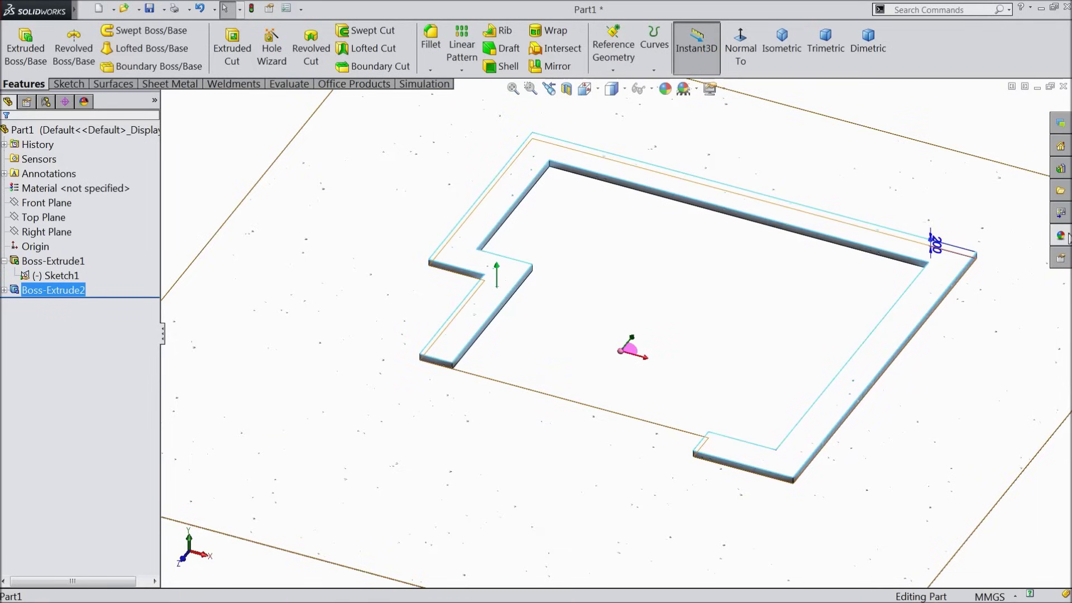
pyautogui.scroll(-2, 994, 220)
pyautogui.scroll(1, 993, 219)
pyautogui.click(992, 172)
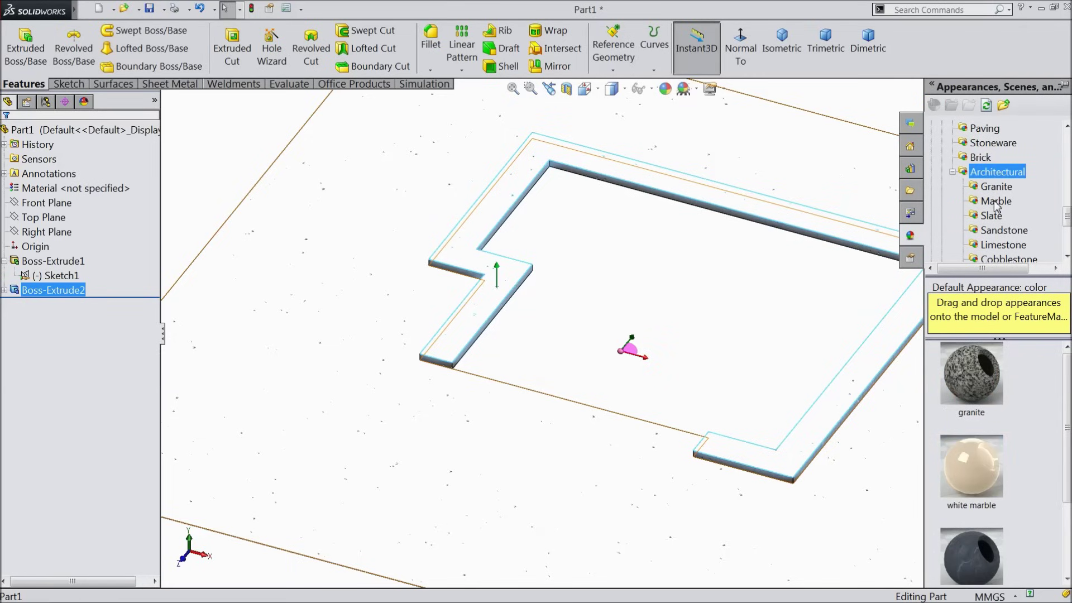
pyautogui.scroll(-1, 997, 235)
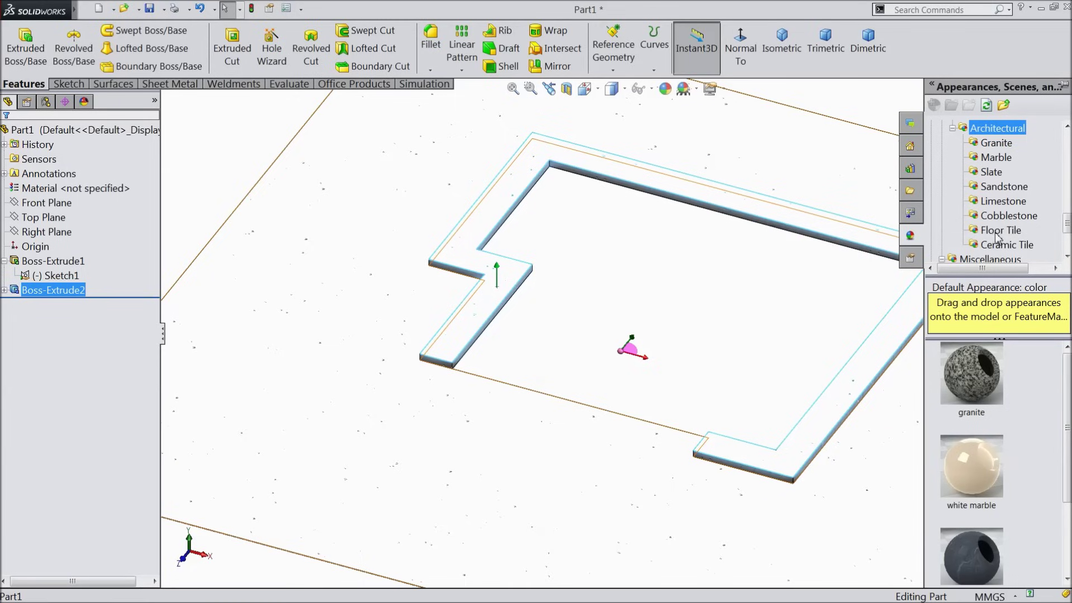
pyautogui.click(997, 221)
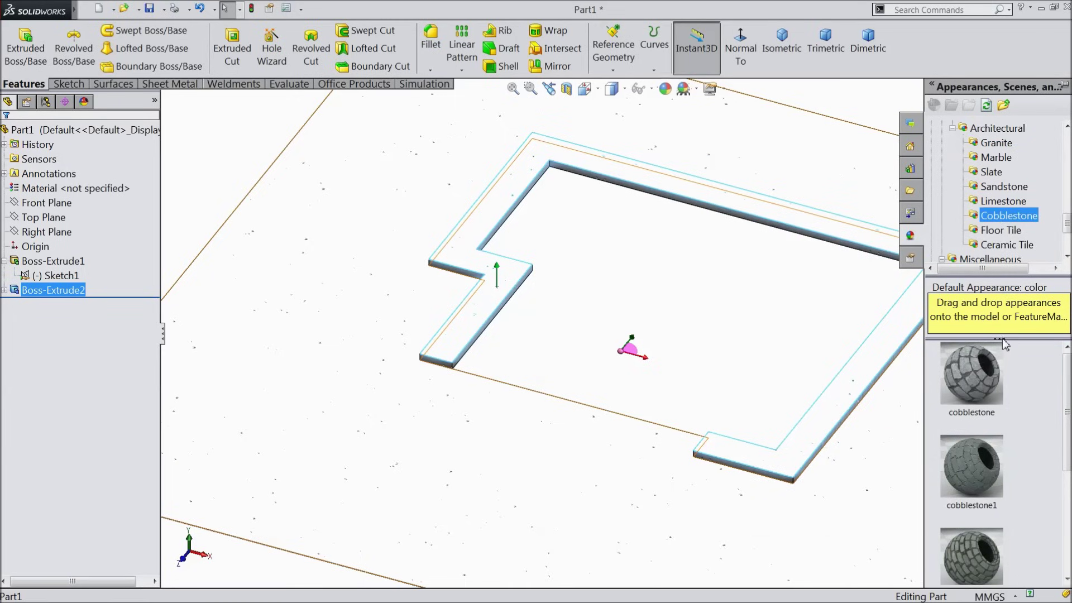
pyautogui.scroll(-3, 971, 447)
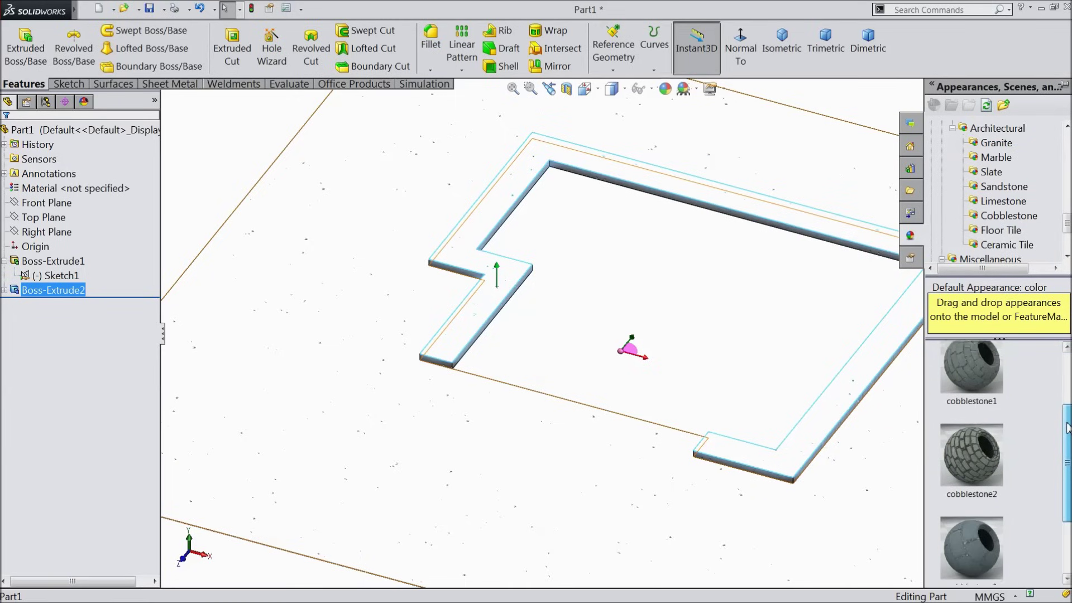
pyautogui.moveTo(967, 468)
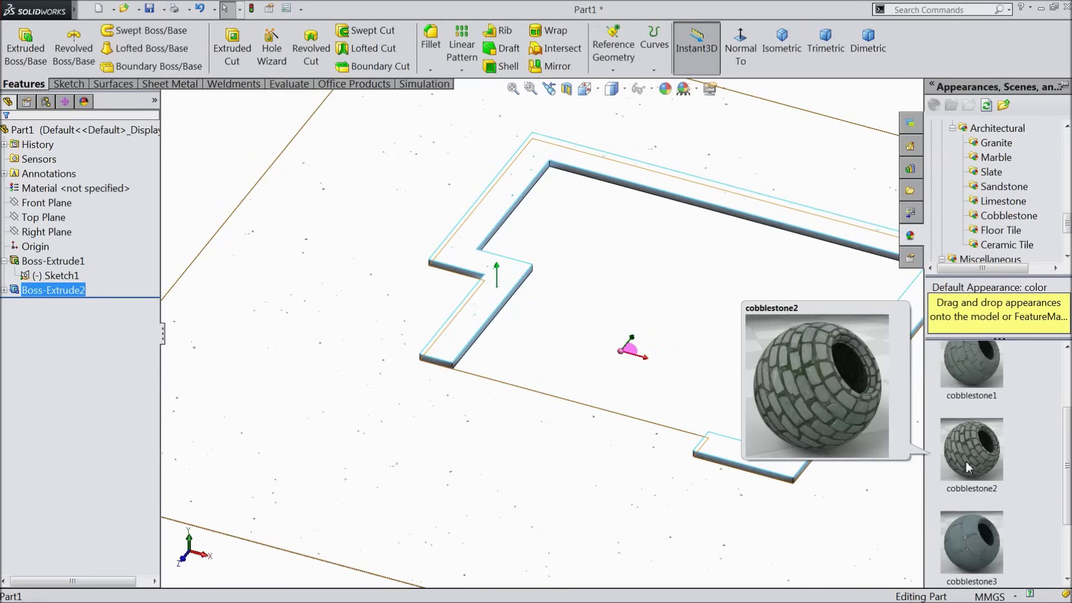
pyautogui.moveTo(967, 467); pyautogui.dragTo(484, 311)
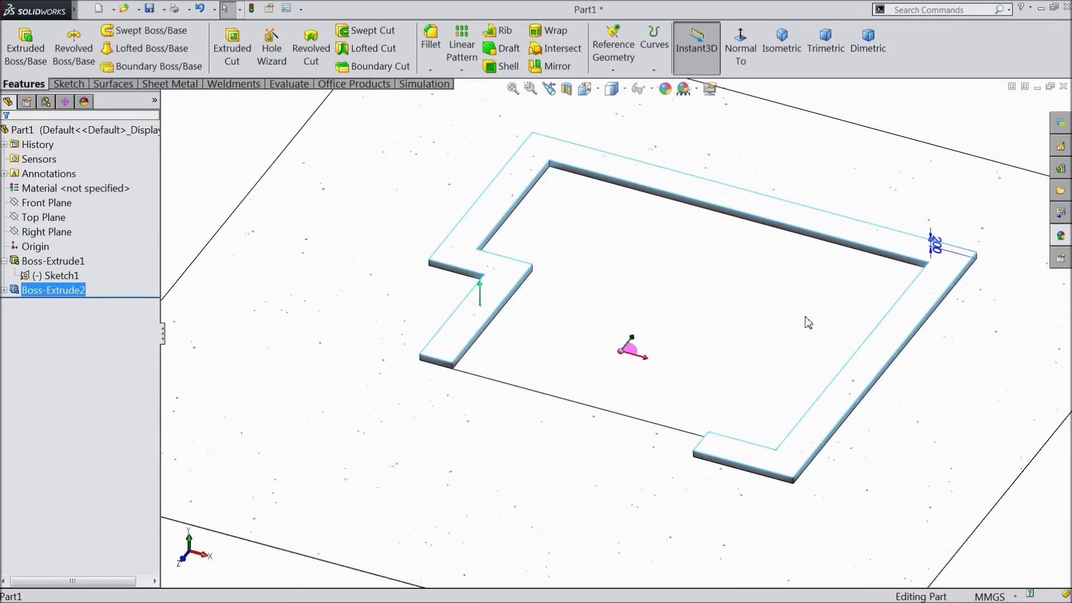
pyautogui.click(1062, 238)
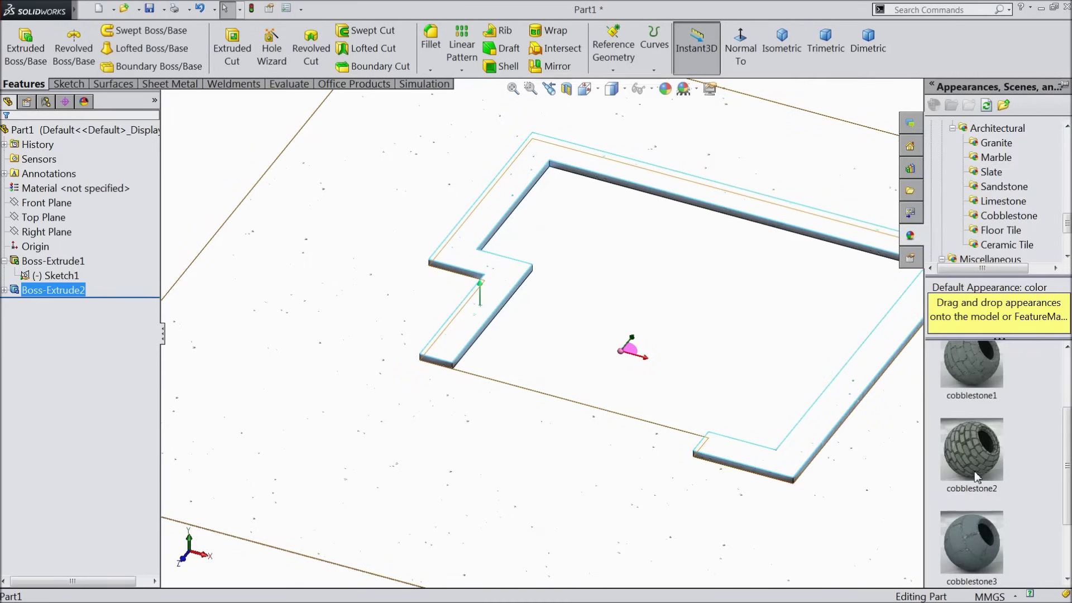
# Step: Orbit the model to inspect the cobblestone wall and its notch
pyautogui.moveTo(655, 330); pyautogui.dragTo(655, 409, button='middle')
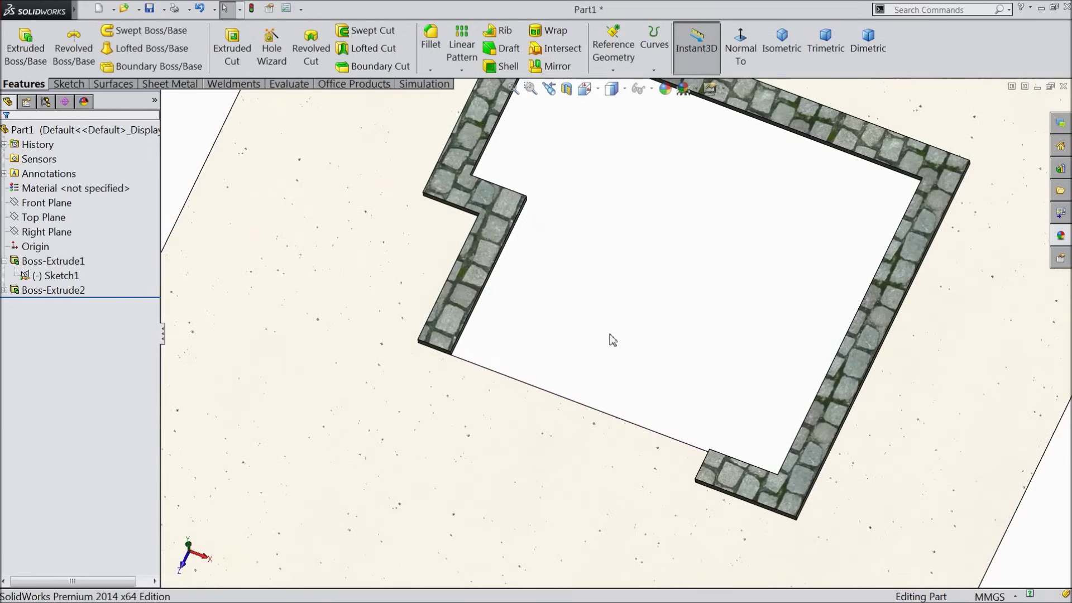
pyautogui.scroll(3, 613, 337)
pyautogui.scroll(-3, 664, 195)
pyautogui.moveTo(555, 292); pyautogui.dragTo(486, 304, button='middle')
pyautogui.scroll(-3, 491, 353)
pyautogui.scroll(3, 484, 360)
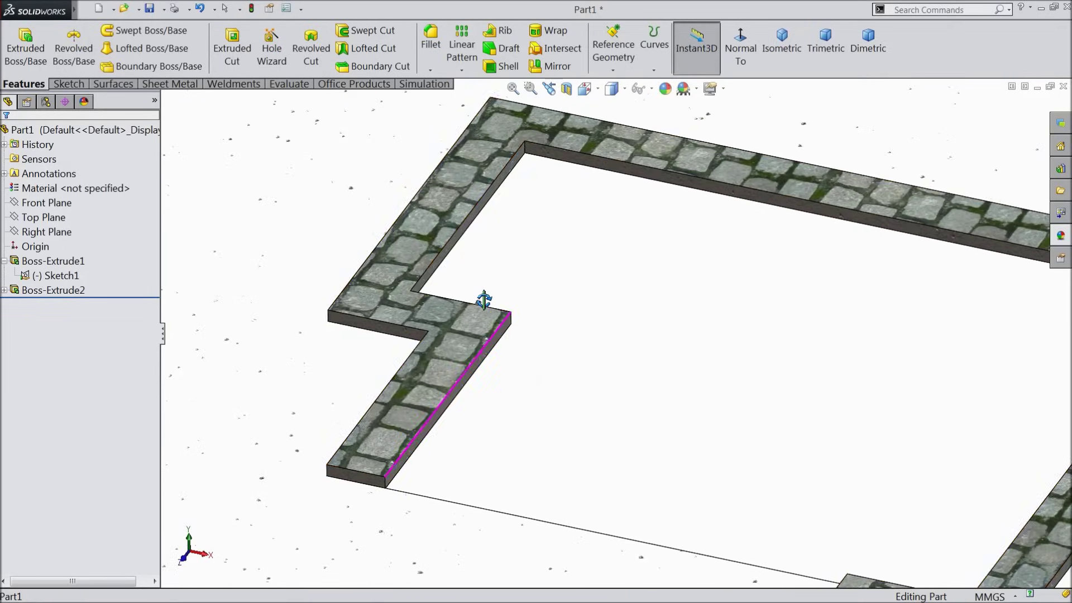
pyautogui.scroll(5, 510, 342)
pyautogui.moveTo(718, 342)
pyautogui.mouseDown(button='middle')
pyautogui.moveTo(641, 354)
pyautogui.moveTo(677, 366)
pyautogui.moveTo(715, 349)
pyautogui.mouseUp(button='middle')
pyautogui.scroll(-2, 518, 329)
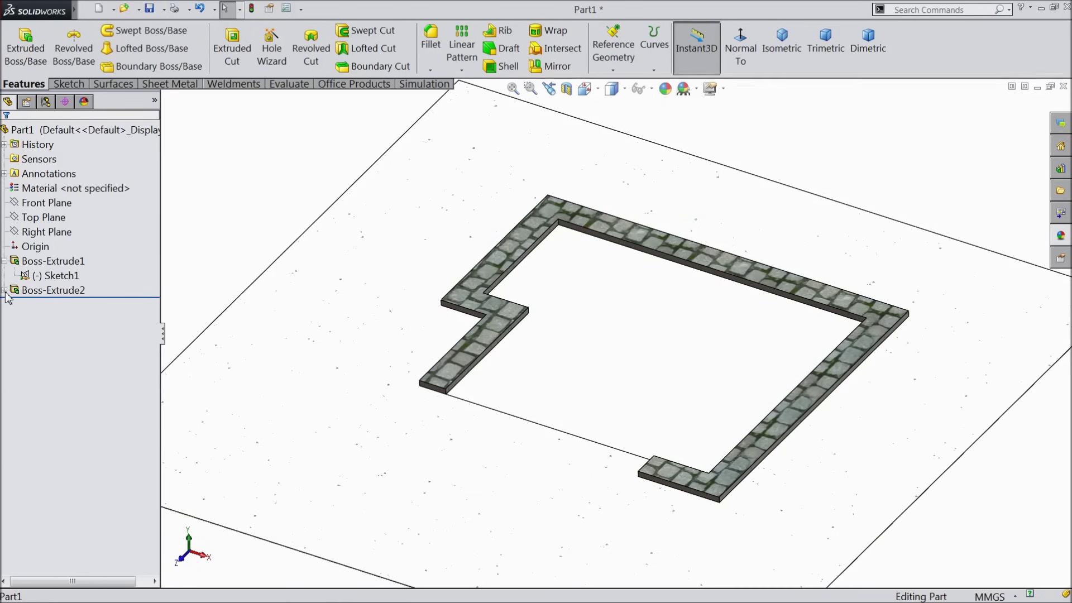
pyautogui.click(22, 282)
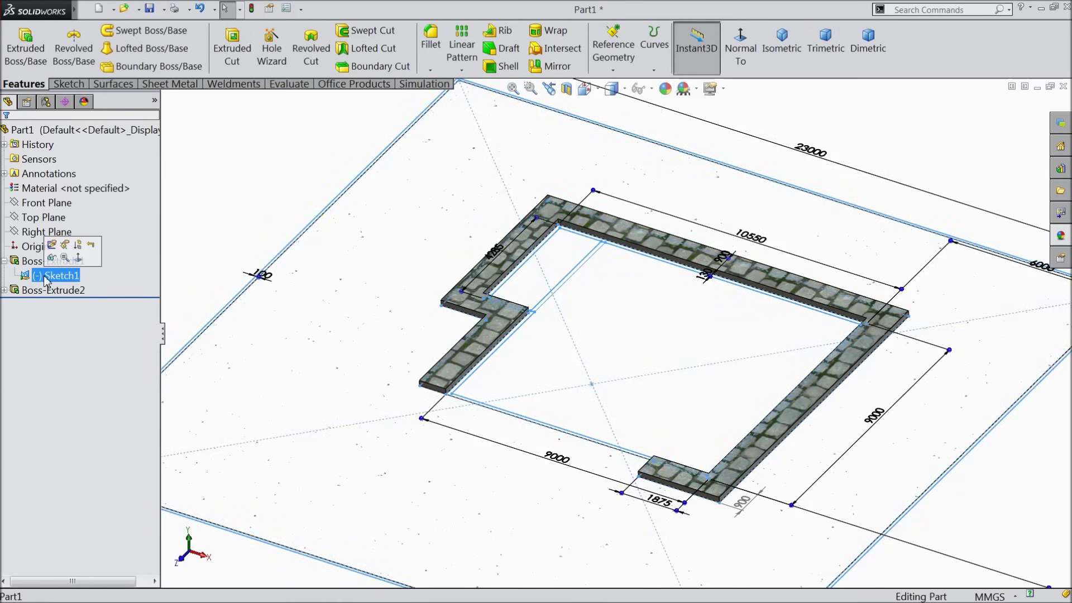
# Step: Extrude Sketch1's inner region 8000 mm blind to raise the tall house walls
pyautogui.click(29, 53)
pyautogui.scroll(-6, 544, 335)
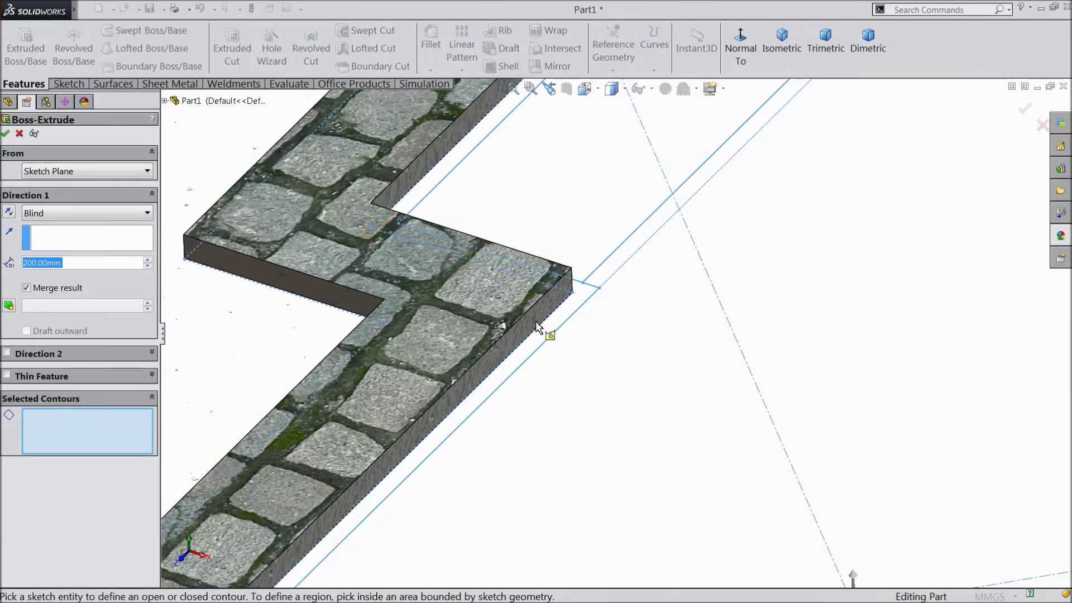
pyautogui.click(557, 317)
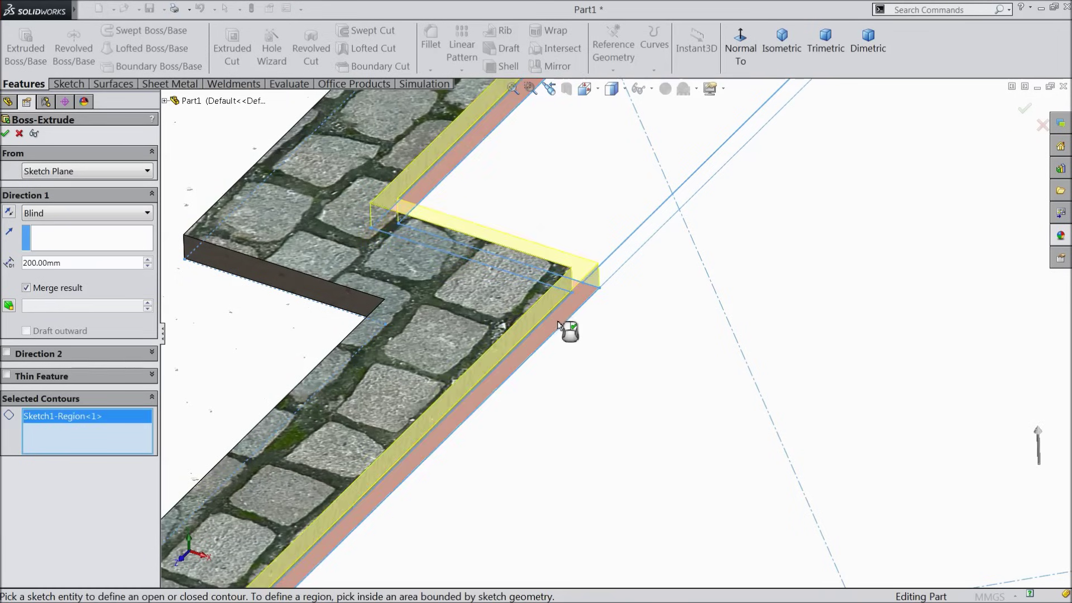
pyautogui.scroll(5, 564, 332)
pyautogui.scroll(3, 678, 372)
pyautogui.scroll(-5, 809, 392)
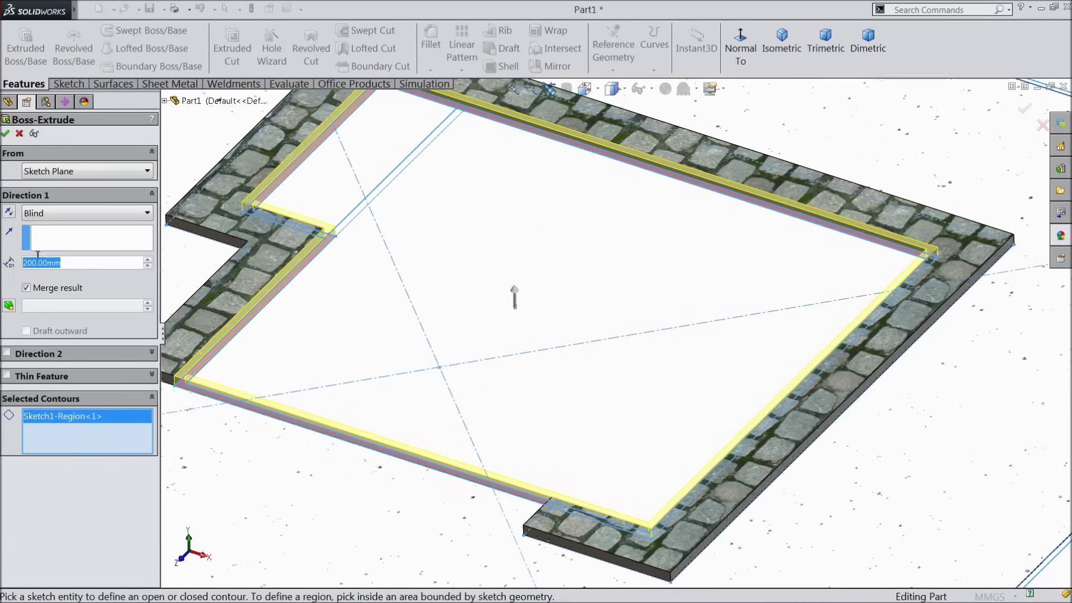
pyautogui.write('8000')
pyautogui.press('Return')
pyautogui.scroll(5, 454, 495)
pyautogui.scroll(-3, 618, 219)
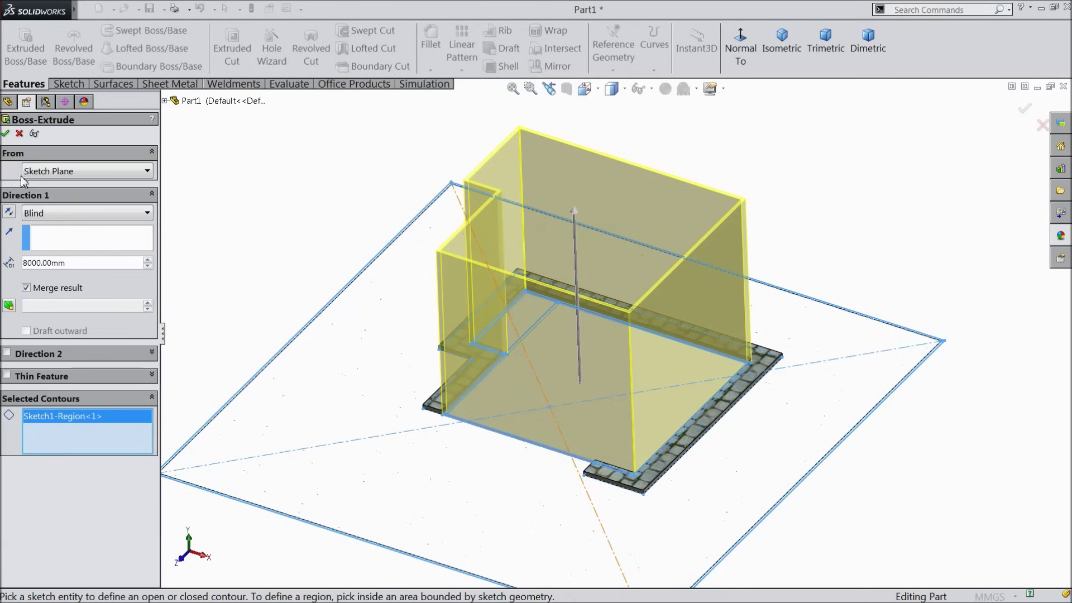
pyautogui.click(6, 134)
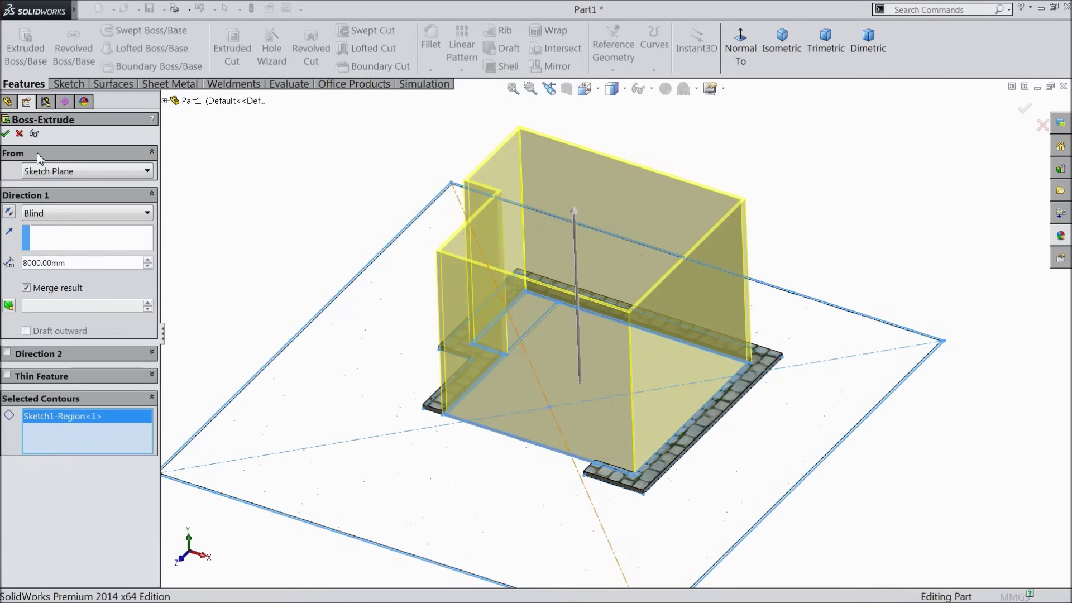
pyautogui.moveTo(259, 235)
pyautogui.mouseDown(button='middle')
pyautogui.moveTo(234, 206)
pyautogui.moveTo(277, 219)
pyautogui.mouseUp(button='middle')
pyautogui.click(278, 219)
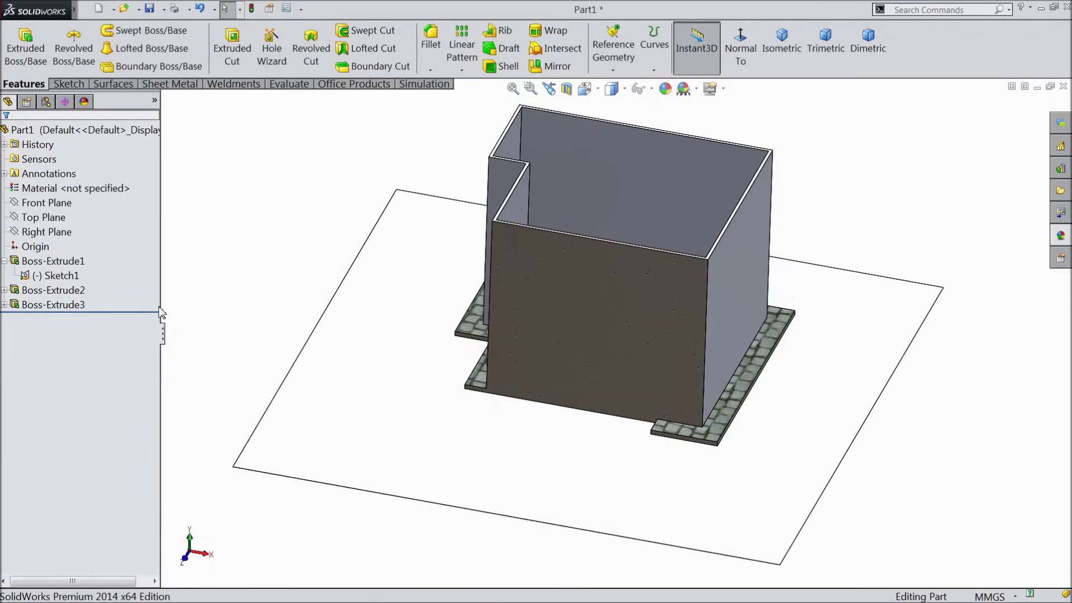
# Step: Apply the Painted > Car white appearance to the tall wall feature Boss-Extrude3
pyautogui.moveTo(243, 272)
pyautogui.mouseDown(button='middle')
pyautogui.moveTo(206, 270)
pyautogui.moveTo(307, 208)
pyautogui.moveTo(328, 255)
pyautogui.moveTo(296, 236)
pyautogui.moveTo(263, 273)
pyautogui.moveTo(285, 287)
pyautogui.moveTo(282, 270)
pyautogui.moveTo(621, 222)
pyautogui.moveTo(568, 276)
pyautogui.mouseUp(button='middle')
pyautogui.scroll(-2, 565, 265)
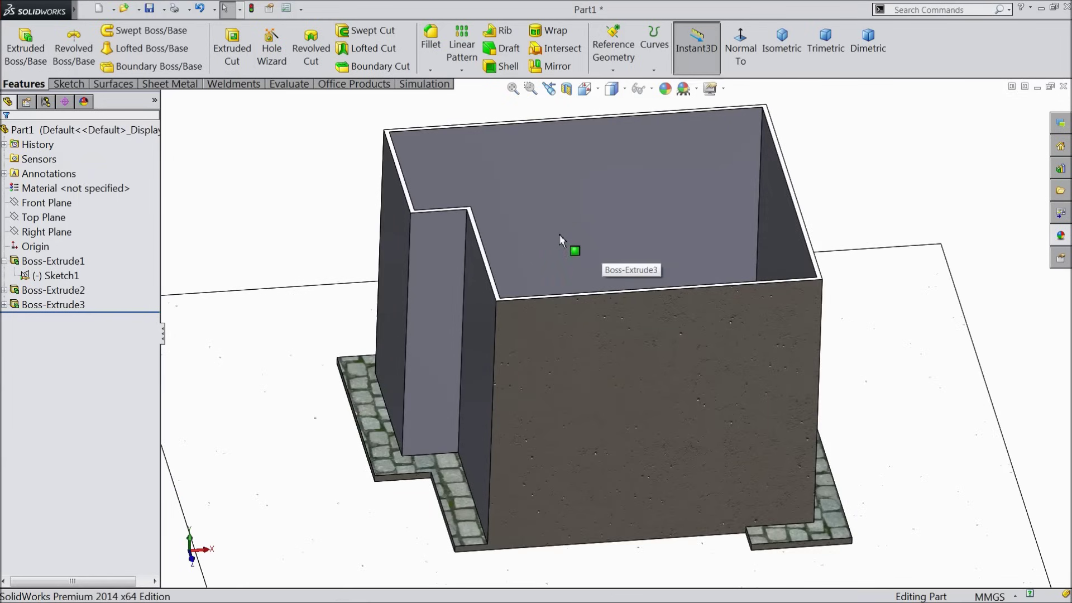
pyautogui.click(53, 305)
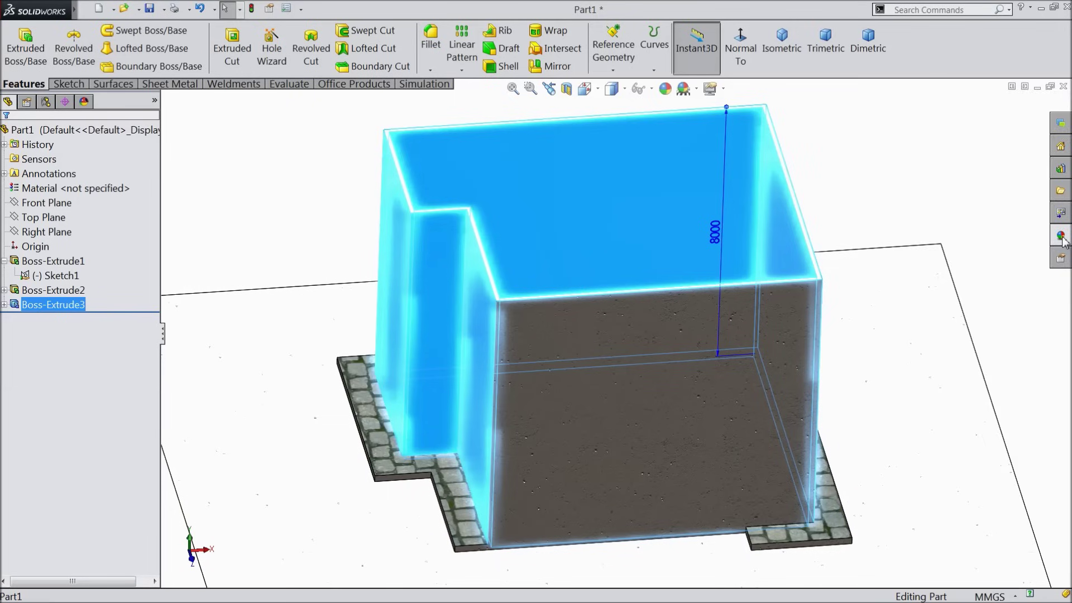
pyautogui.click(1060, 237)
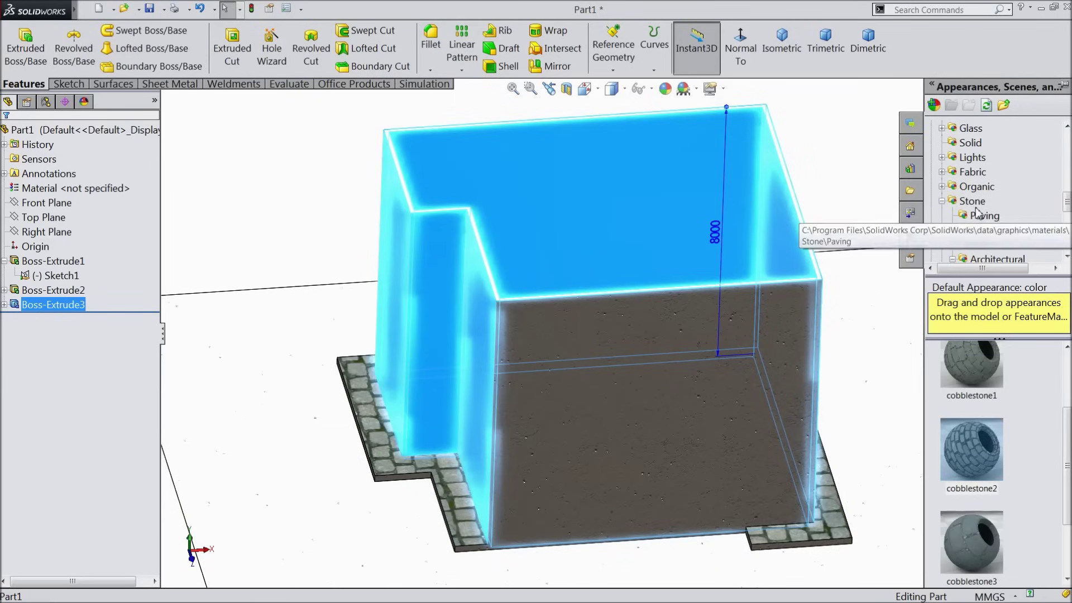
pyautogui.scroll(2, 985, 207)
pyautogui.click(975, 159)
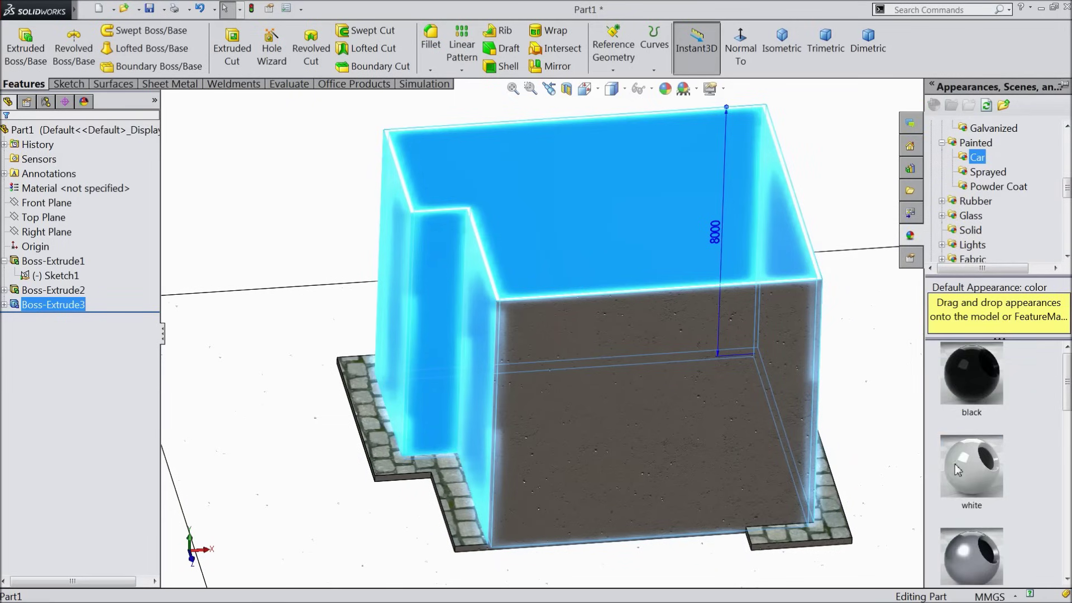
pyautogui.click(971, 466)
pyautogui.moveTo(876, 408)
pyautogui.mouseDown(button='middle')
pyautogui.moveTo(843, 402)
pyautogui.moveTo(876, 390)
pyautogui.mouseUp(button='middle')
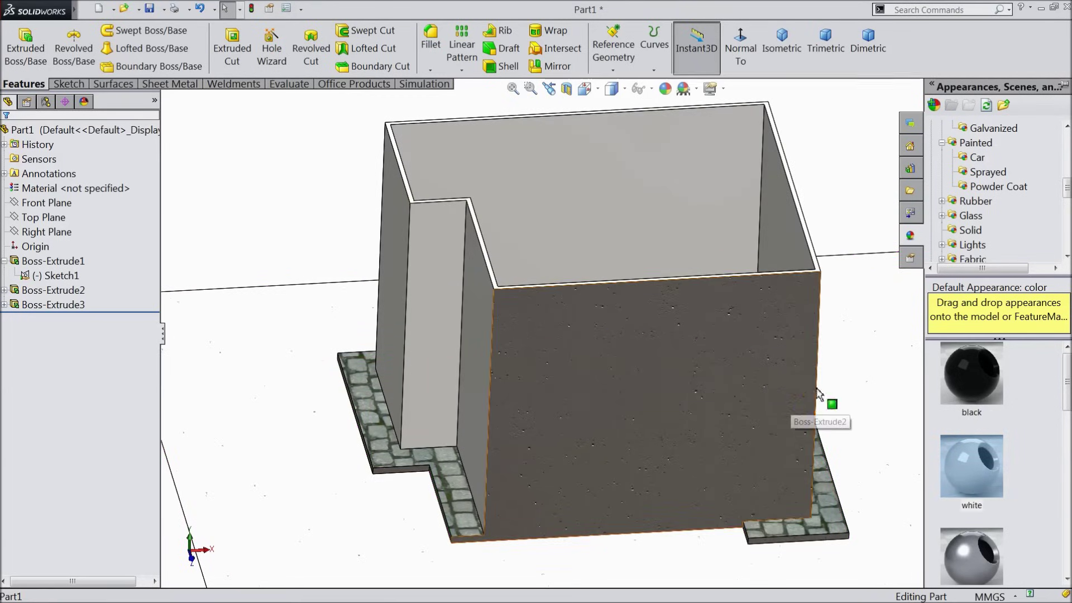
# Step: Browse the Stone > Brick appearances down to fire brick
pyautogui.scroll(-3, 985, 206)
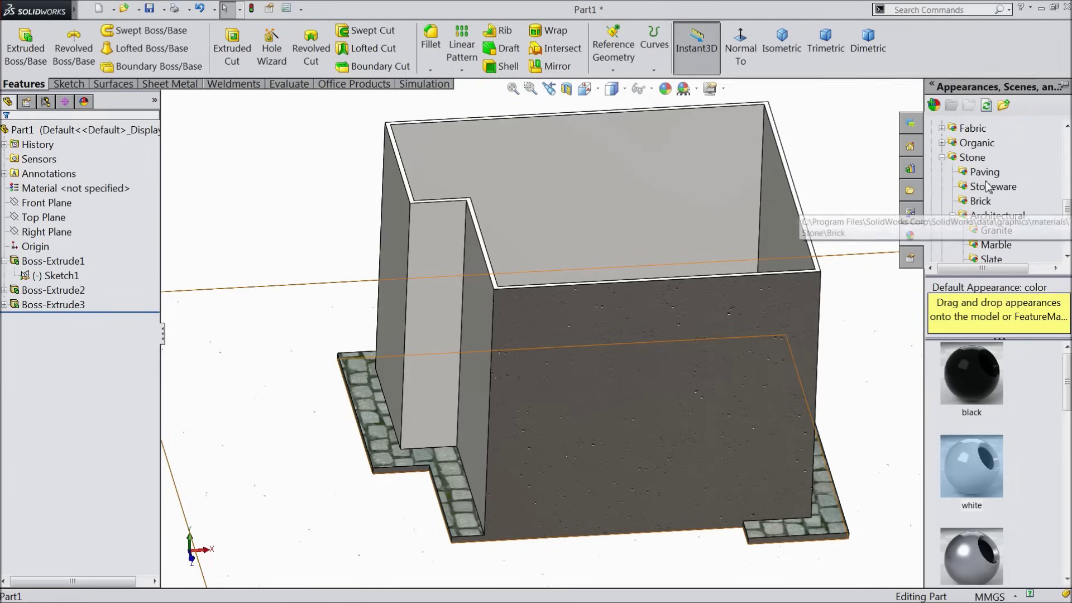
pyautogui.click(980, 201)
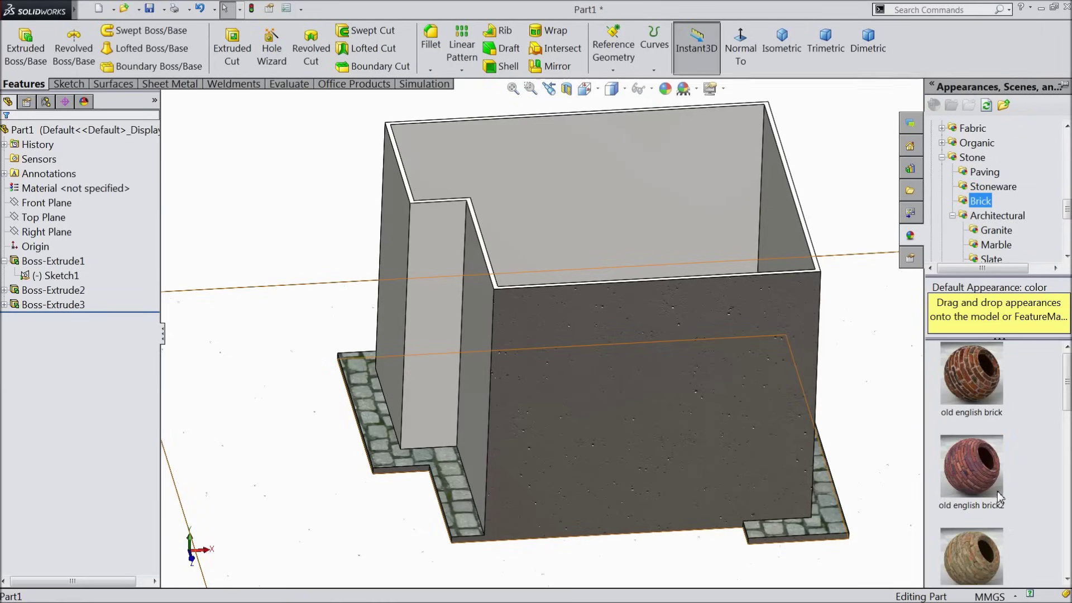
pyautogui.scroll(-5, 996, 491)
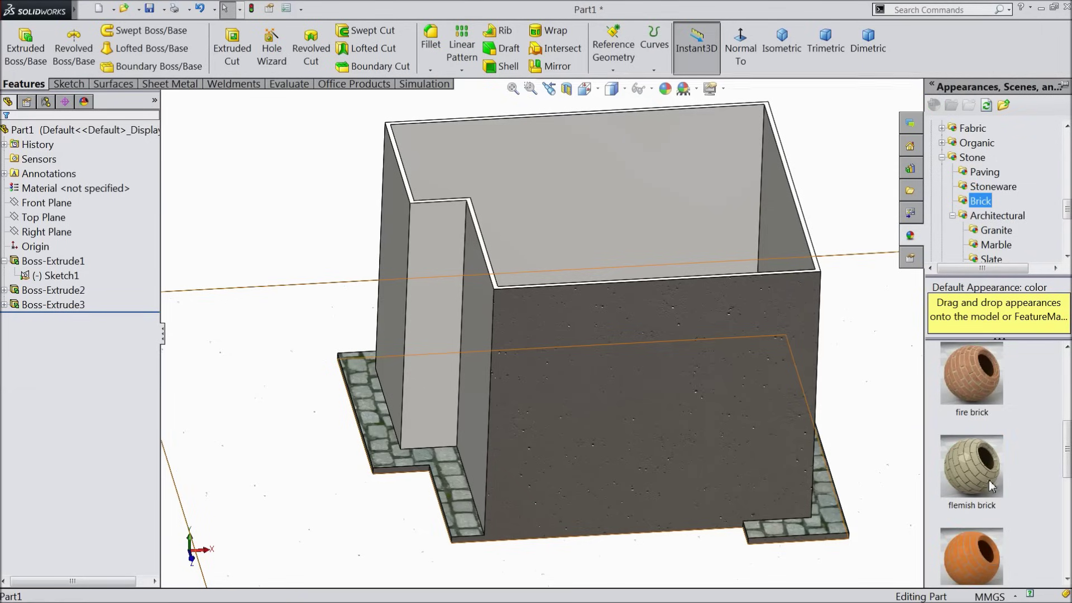
pyautogui.moveTo(970, 392); pyautogui.dragTo(964, 327)
pyautogui.click(1061, 236)
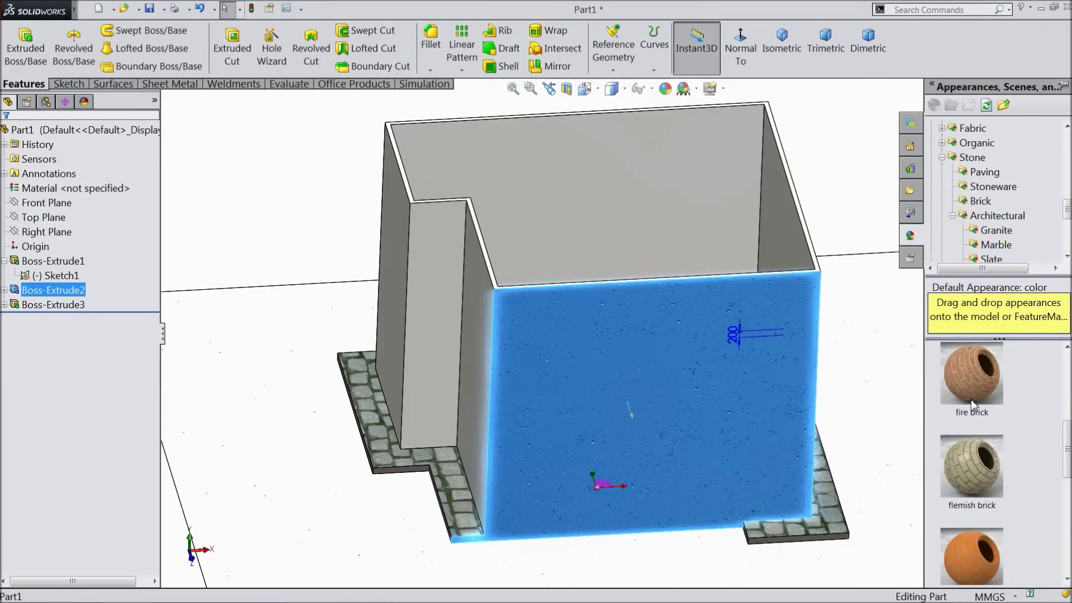
# Step: Select the two tall walls and apply the fire brick appearance to them
pyautogui.moveTo(969, 394)
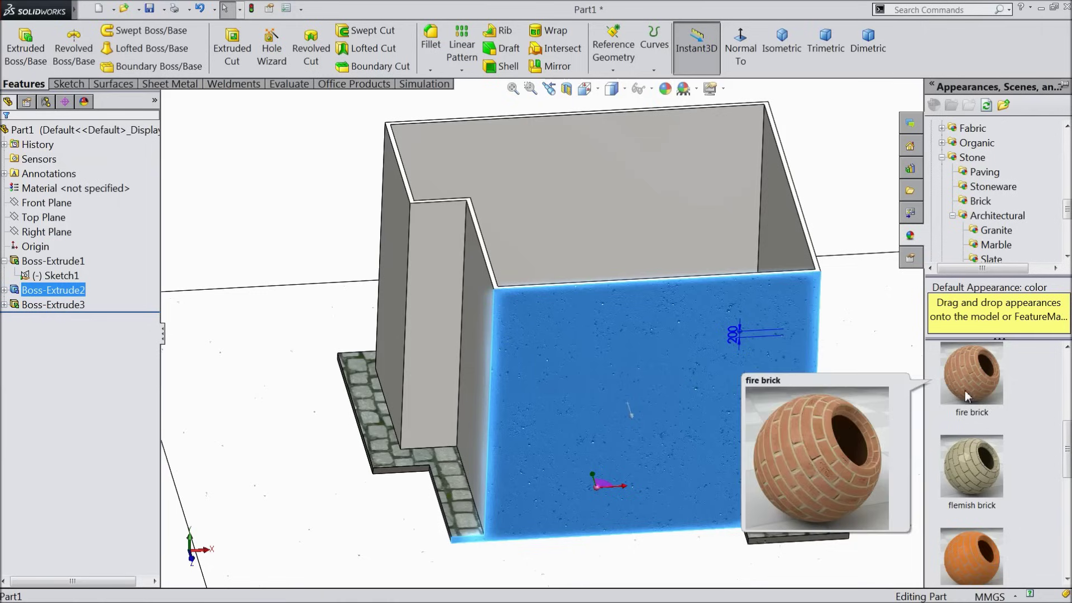
pyautogui.click(475, 362)
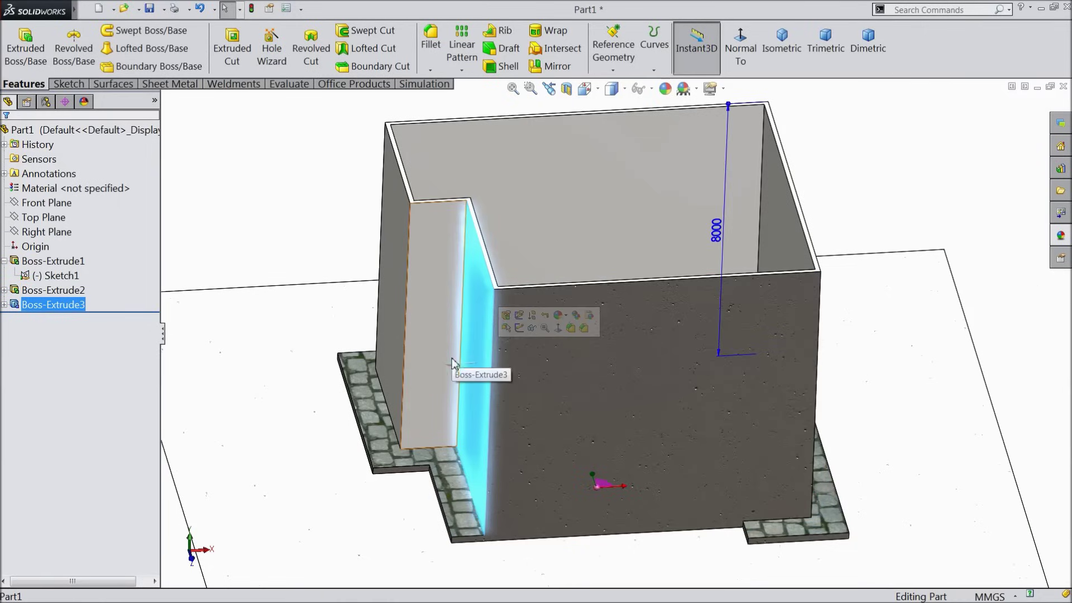
pyautogui.keyDown('ctrl'); pyautogui.click(634, 371); pyautogui.keyUp('ctrl')
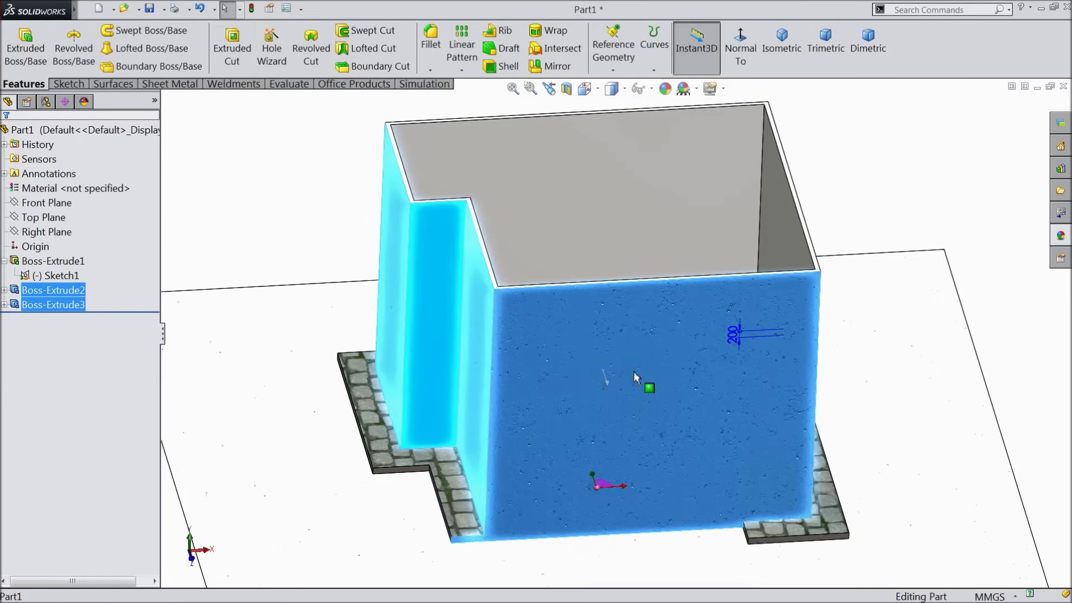
pyautogui.moveTo(844, 416); pyautogui.dragTo(843, 323, button='middle')
pyautogui.click(737, 390)
pyautogui.moveTo(737, 390); pyautogui.dragTo(491, 286, button='middle')
pyautogui.keyDown('ctrl'); pyautogui.click(647, 366); pyautogui.keyUp('ctrl')
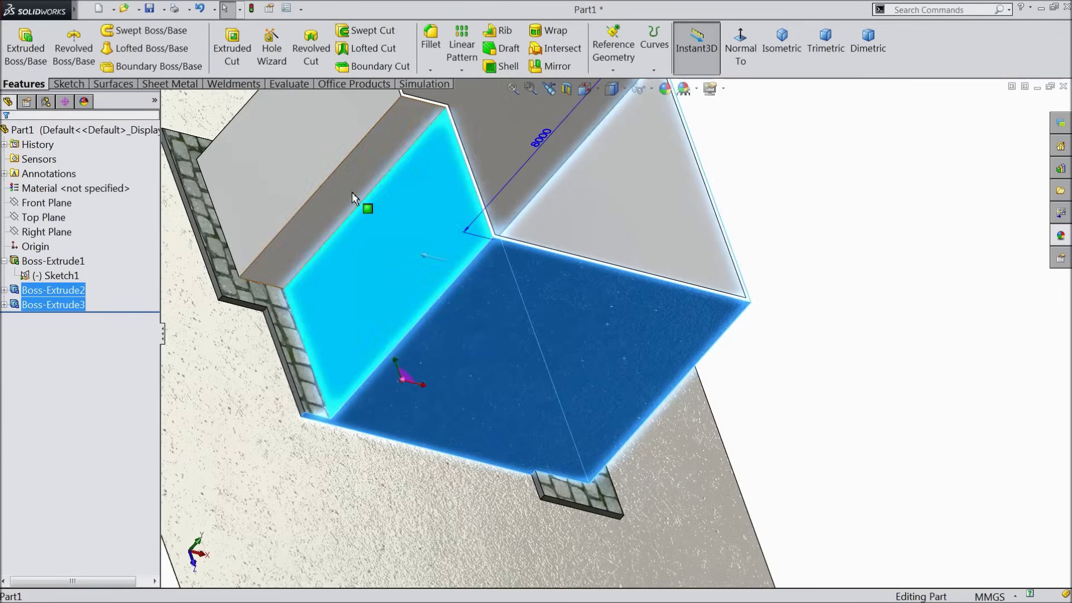
pyautogui.press('f')
pyautogui.moveTo(511, 299); pyautogui.dragTo(405, 301, button='middle')
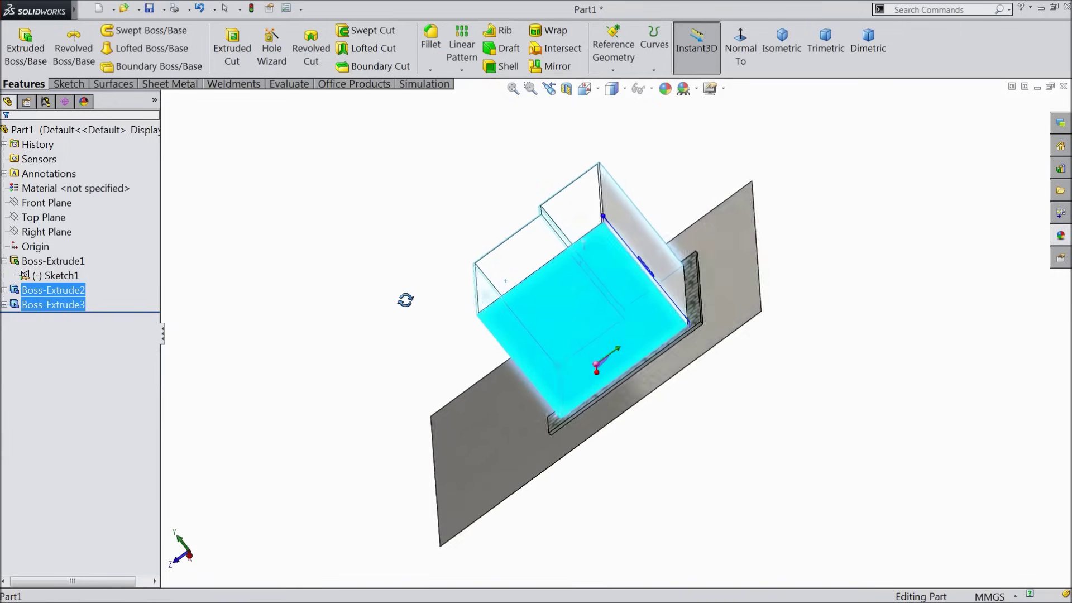
pyautogui.moveTo(560, 296); pyautogui.dragTo(642, 302, button='middle')
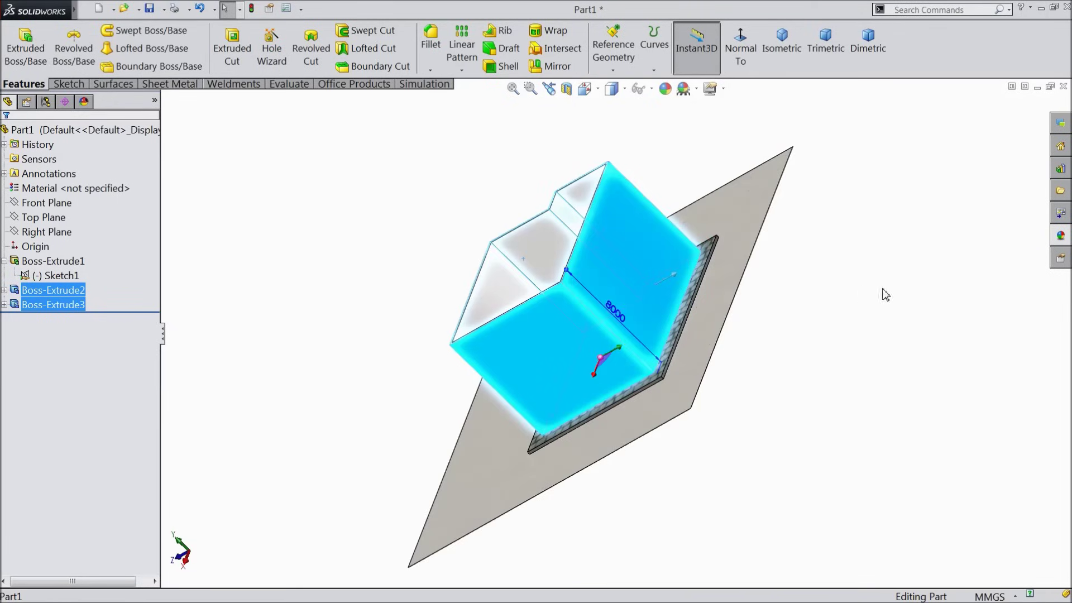
pyautogui.click(1061, 236)
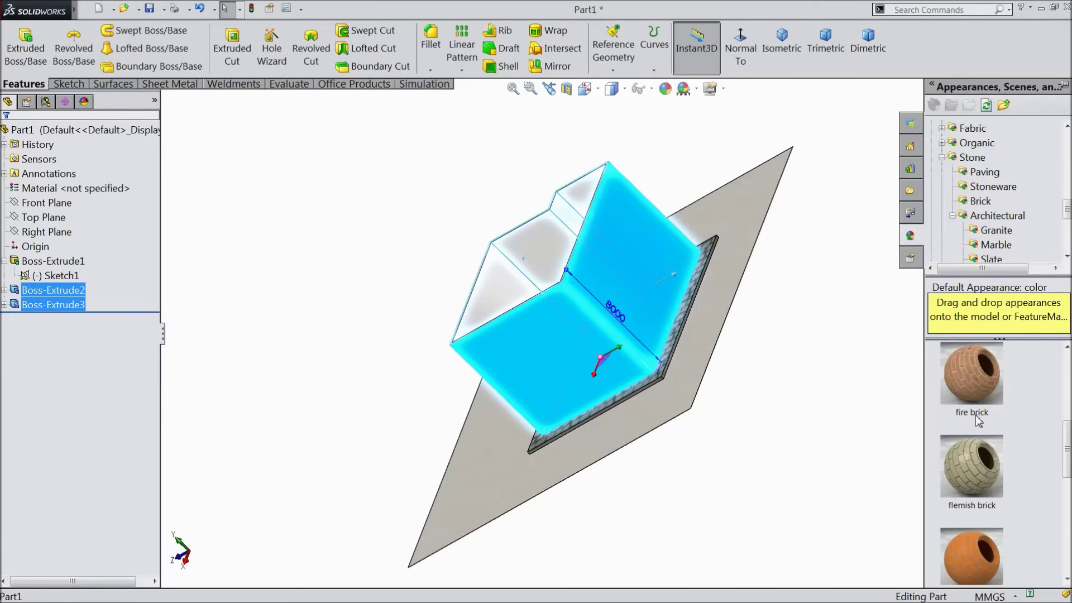
pyautogui.doubleClick(978, 377)
# Step: Apply the larger old English brick appearance to the front wall
pyautogui.moveTo(703, 440); pyautogui.dragTo(826, 338, button='middle')
pyautogui.scroll(-3, 701, 350)
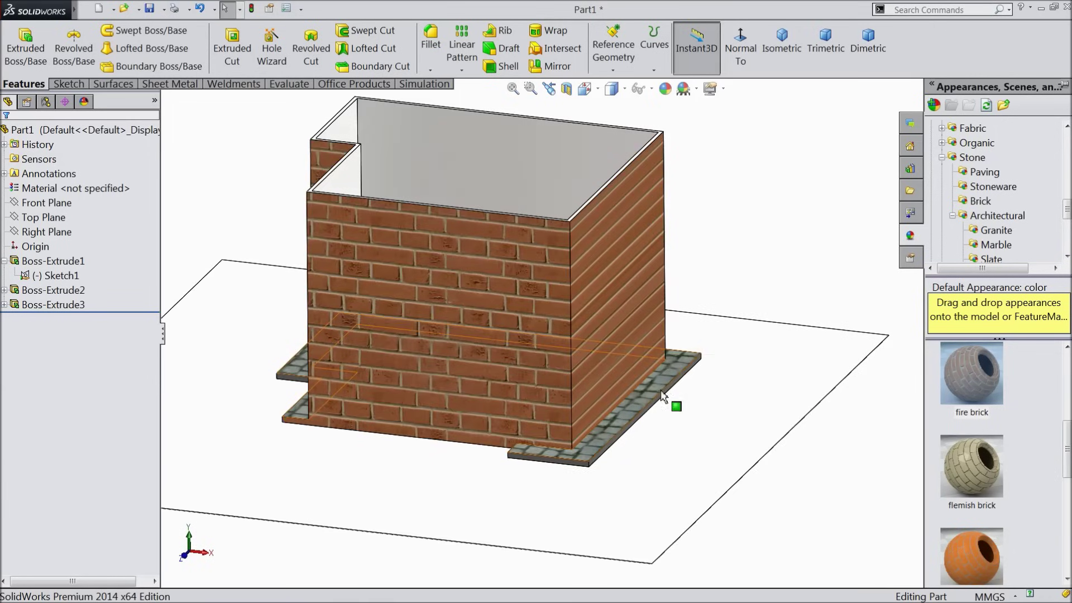
pyautogui.moveTo(536, 306); pyautogui.dragTo(525, 337, button='middle')
pyautogui.scroll(3, 522, 314)
pyautogui.scroll(-2, 519, 313)
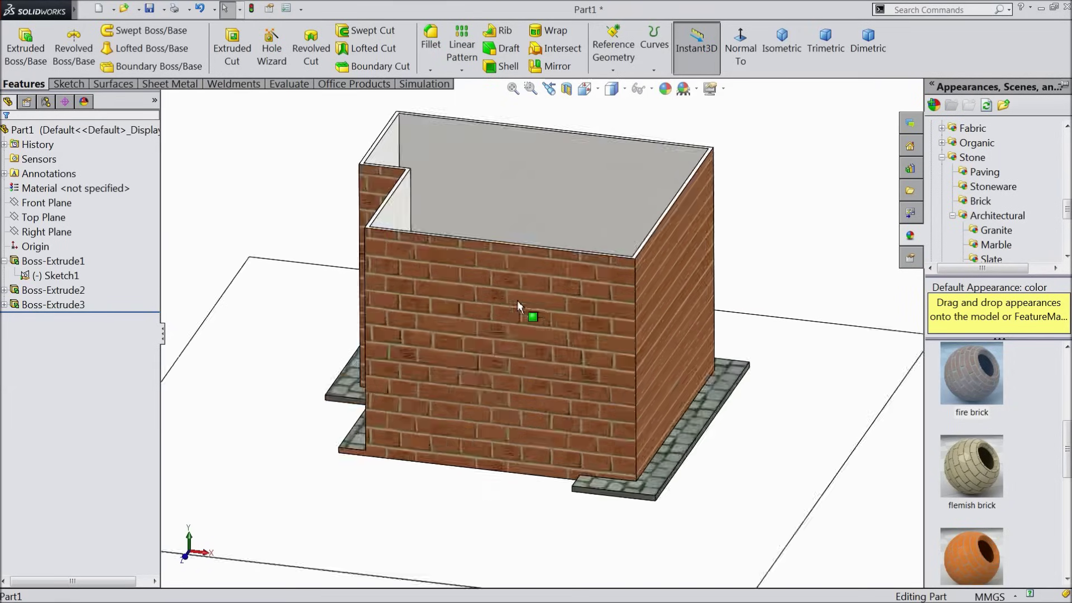
pyautogui.click(497, 326)
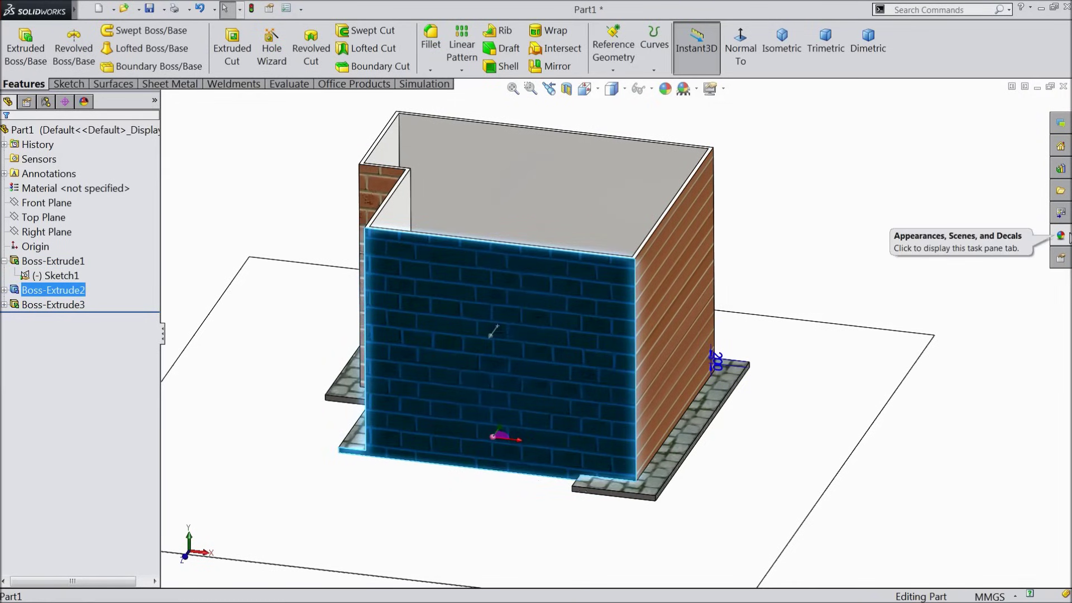
pyautogui.click(1060, 236)
pyautogui.scroll(-3, 983, 447)
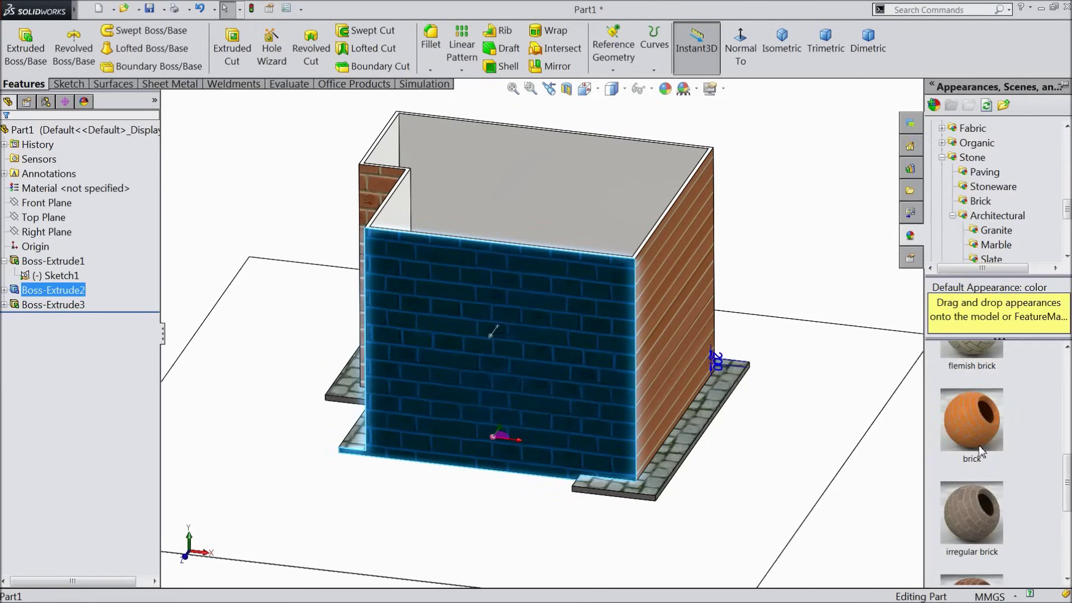
pyautogui.click(977, 430)
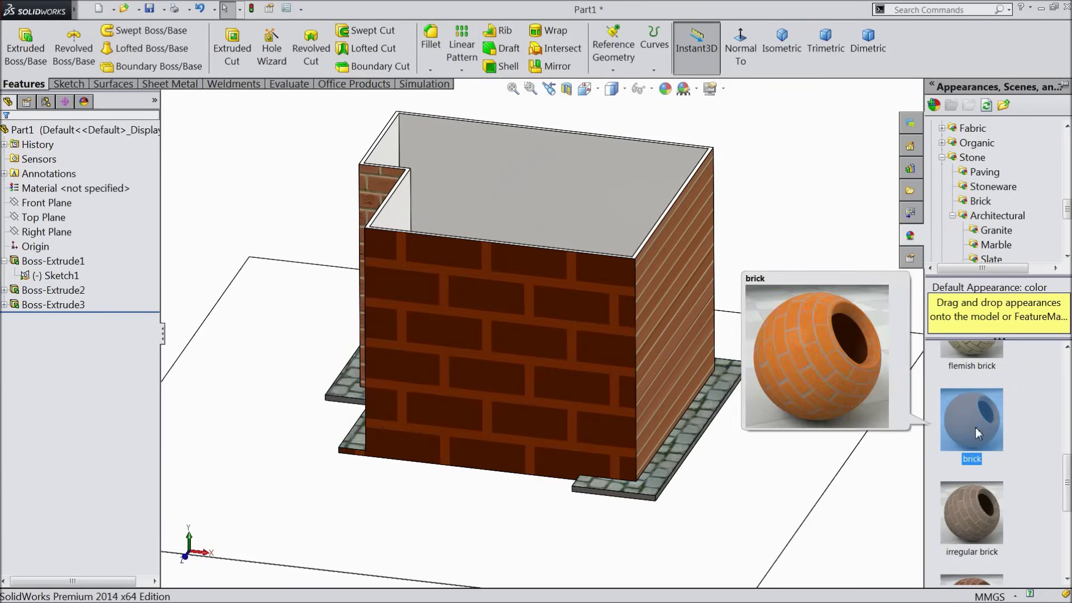
pyautogui.scroll(-3, 975, 473)
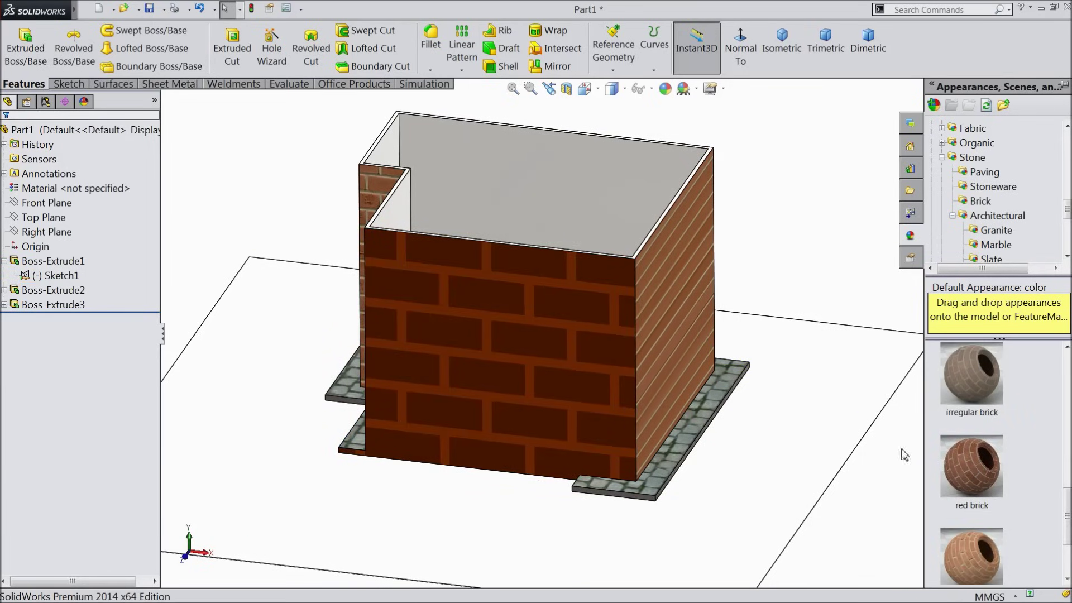
pyautogui.scroll(-3, 966, 394)
pyautogui.moveTo(981, 388); pyautogui.dragTo(565, 330)
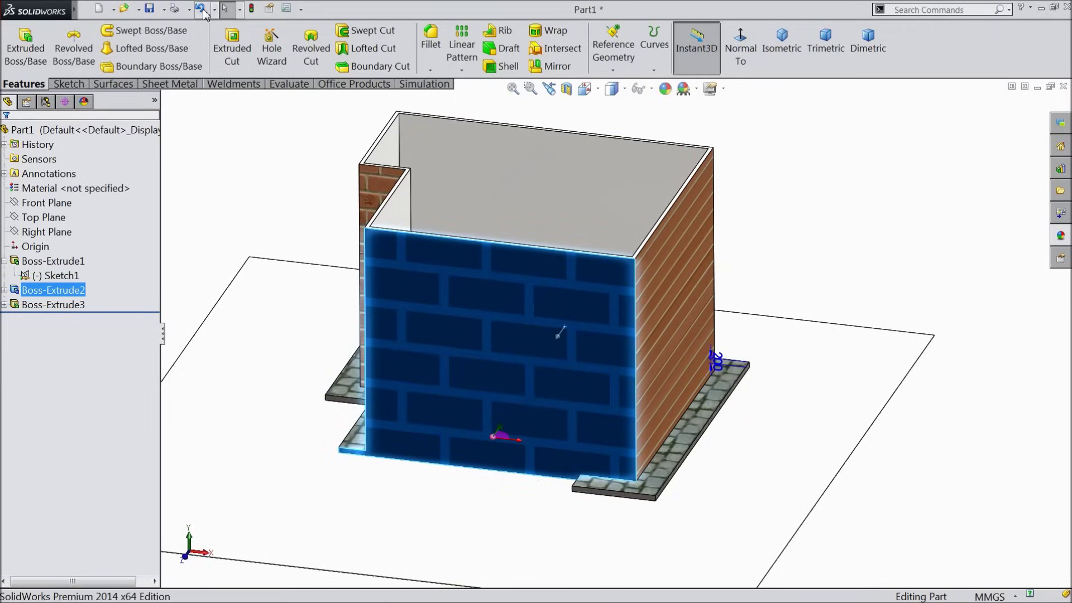
# Step: Tilt the view and select the end face of the walls
pyautogui.moveTo(555, 378); pyautogui.dragTo(447, 411, button='middle')
pyautogui.scroll(3, 544, 377)
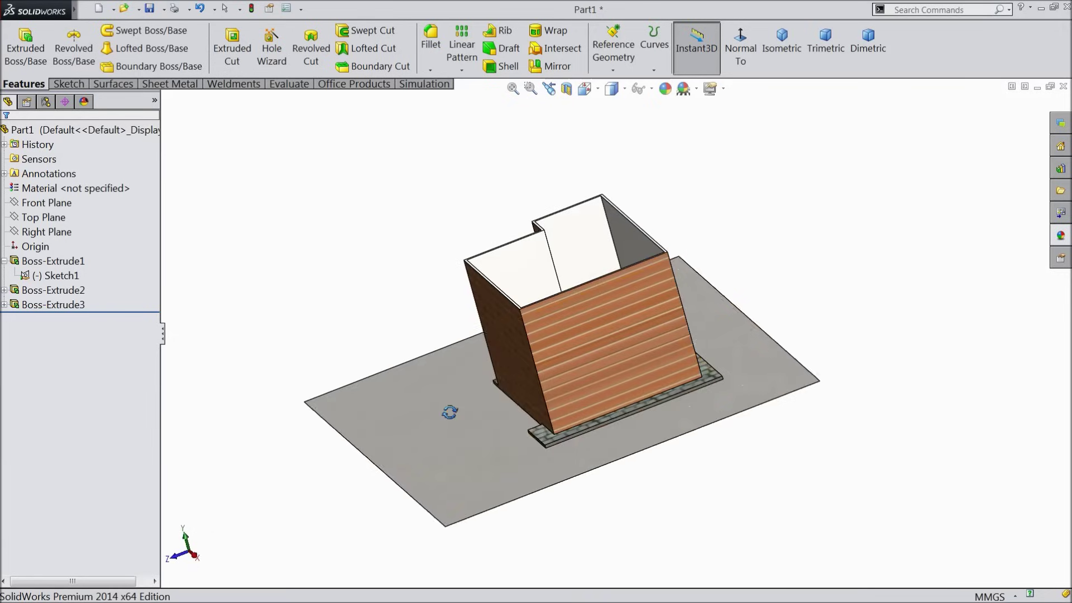
pyautogui.click(608, 363)
# Step: Begin a line sketch on the end face, running from left of the wall to the gable peak
pyautogui.click(652, 329)
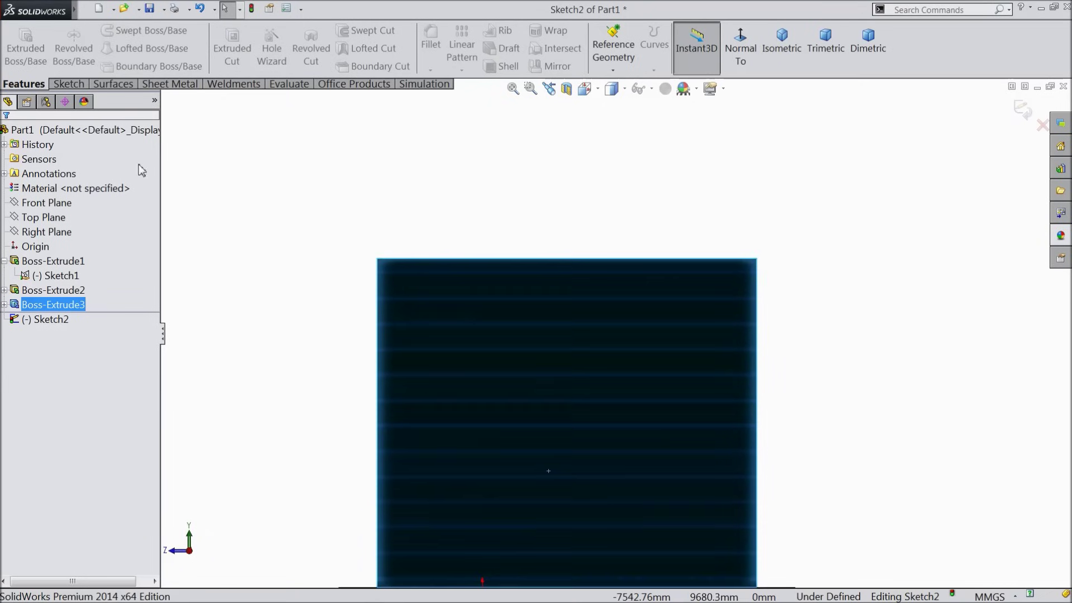
pyautogui.click(77, 84)
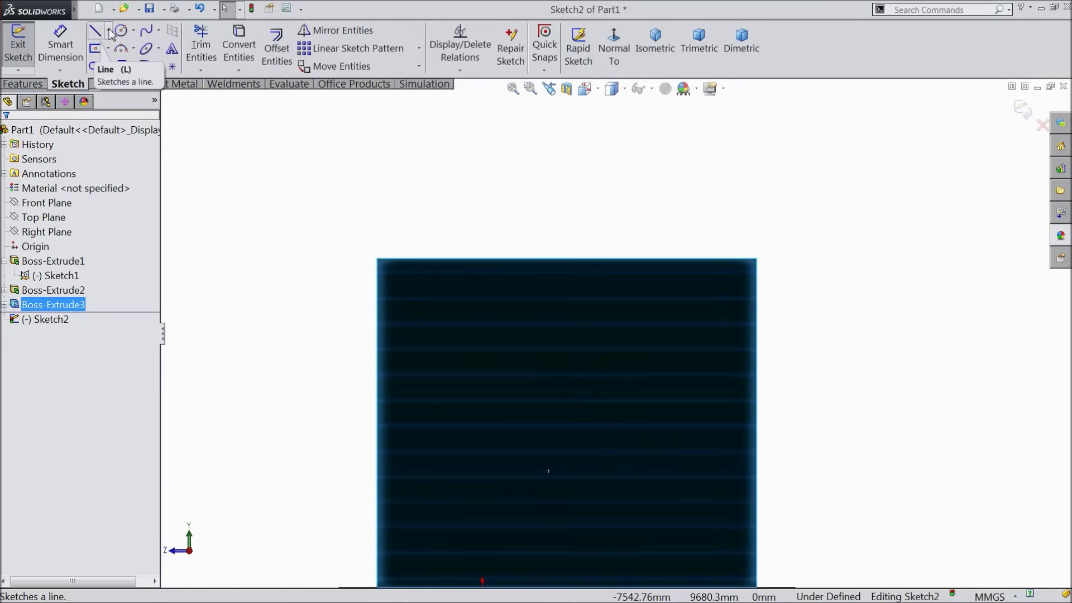
pyautogui.click(95, 31)
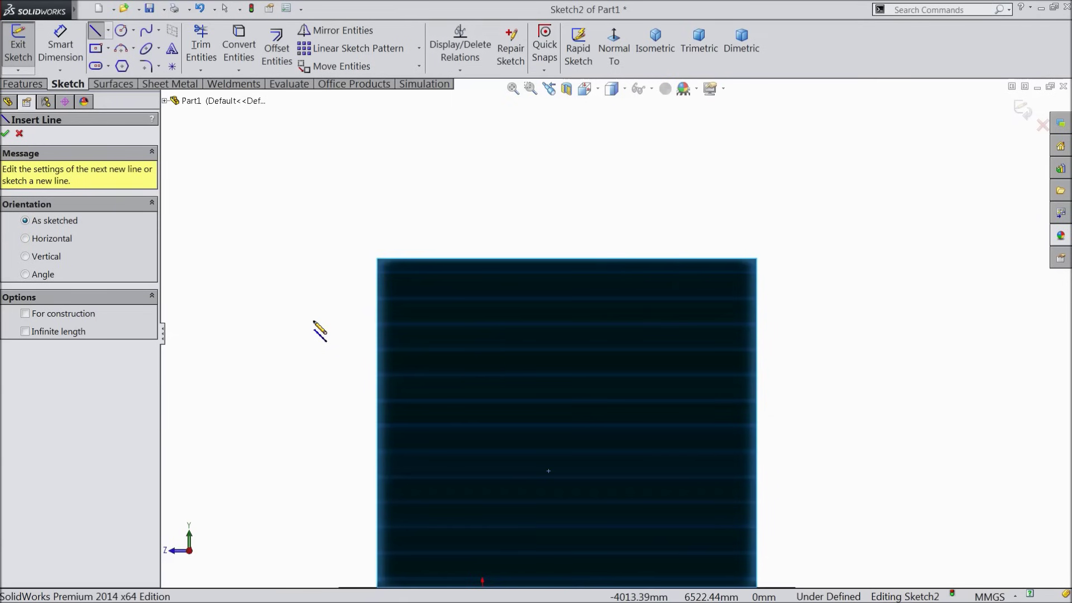
pyautogui.click(313, 320)
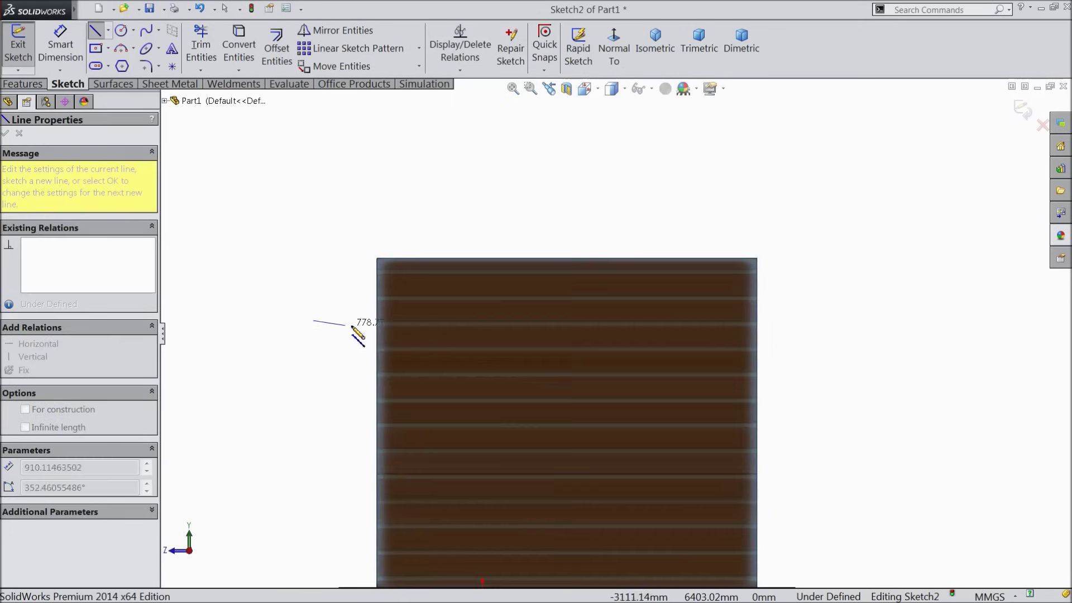
pyautogui.click(383, 321)
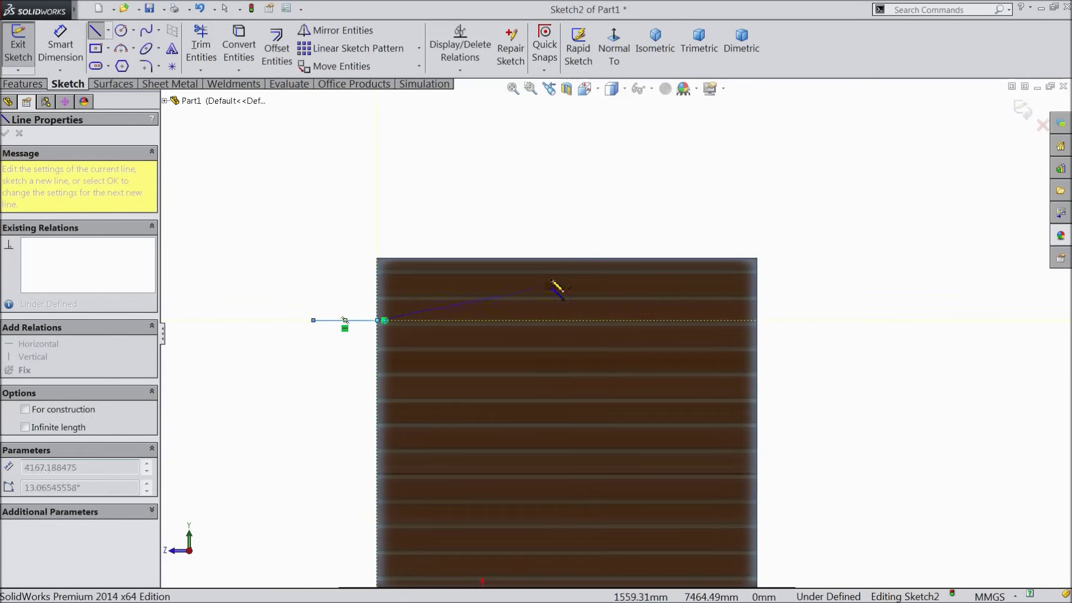
pyautogui.click(590, 258)
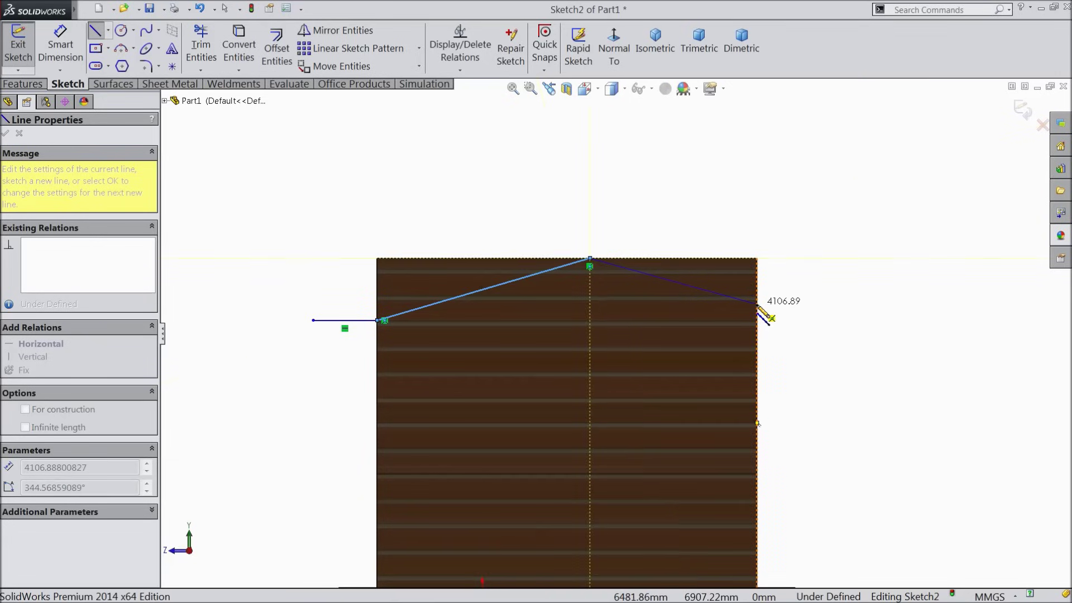
# Step: Finish the outline: down to the right eave, up, across the top, and closed
pyautogui.click(758, 305)
pyautogui.click(798, 305)
pyautogui.click(798, 213)
pyautogui.click(313, 213)
pyautogui.click(314, 320)
pyautogui.rightClick(313, 320)
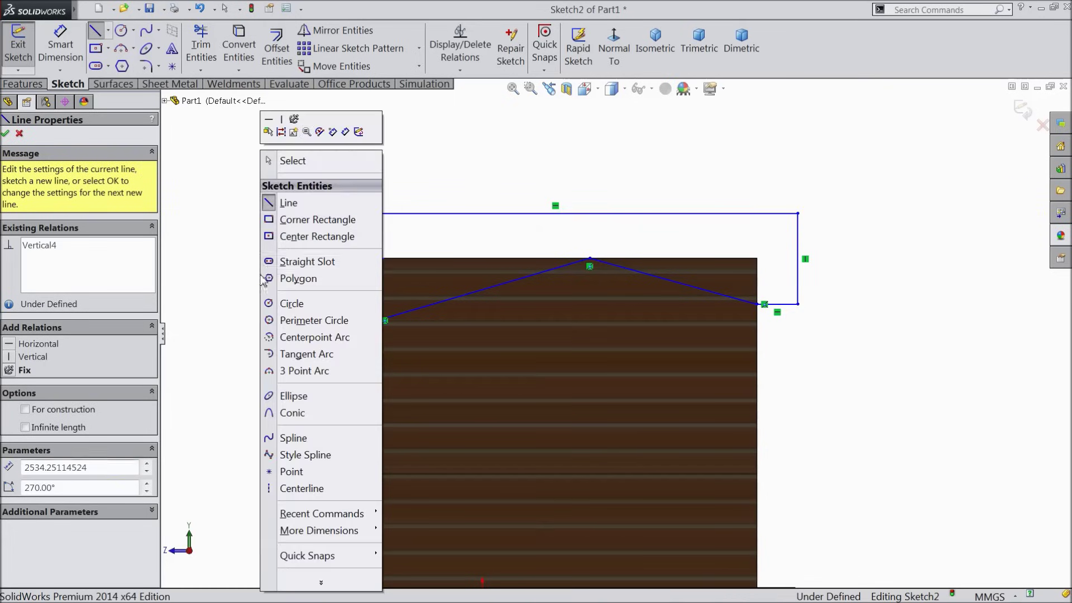
pyautogui.click(287, 158)
pyautogui.click(48, 60)
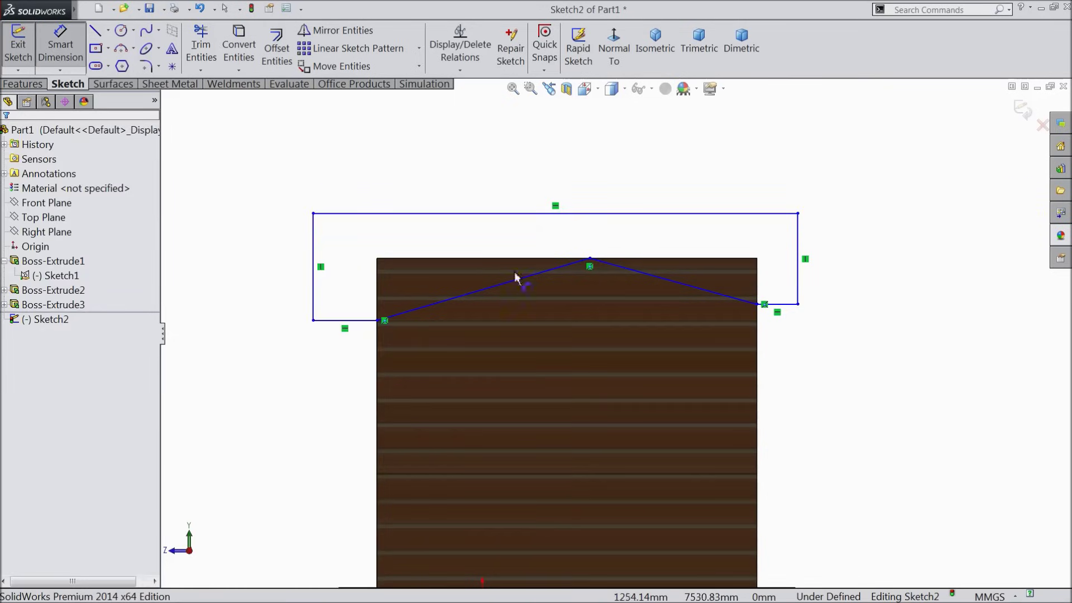
# Step: Dimension the gable peak 4750 from the left edge and the right eave drop 1350
pyautogui.click(591, 262)
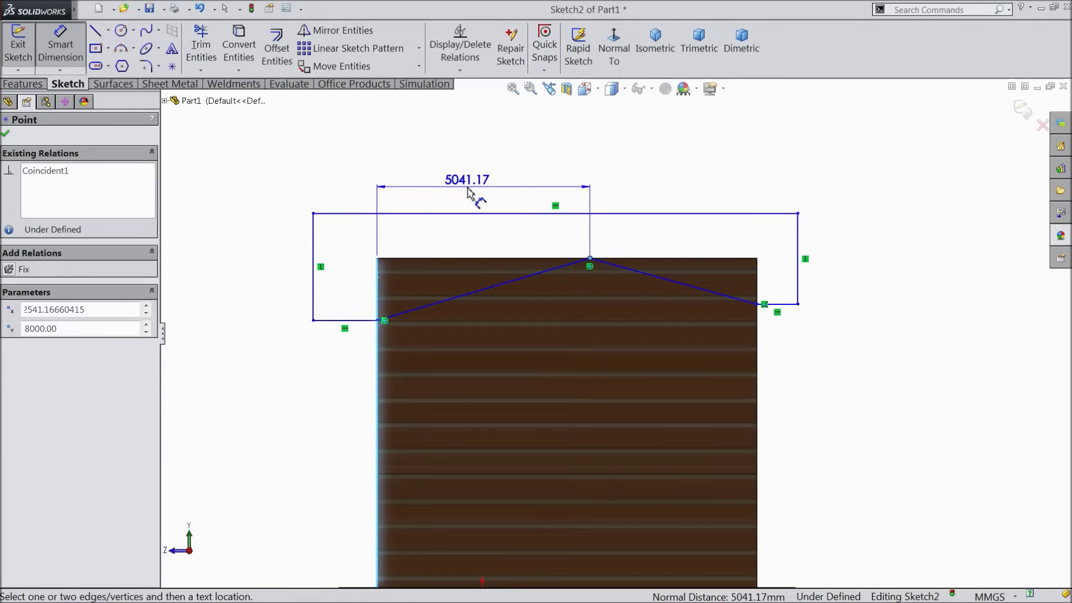
pyautogui.click(477, 199)
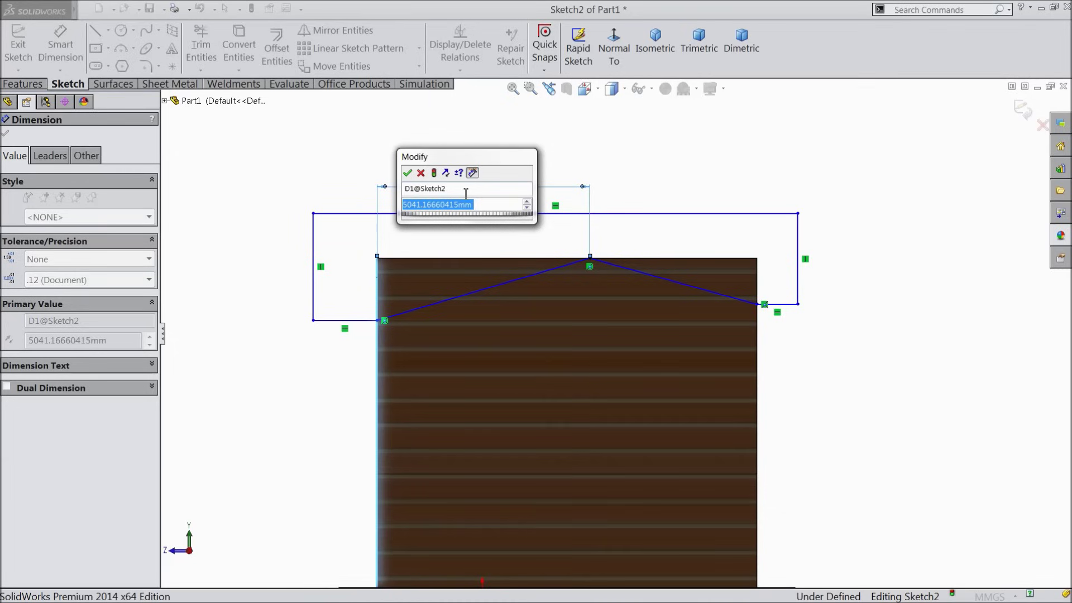
pyautogui.write('47')
pyautogui.click(407, 174)
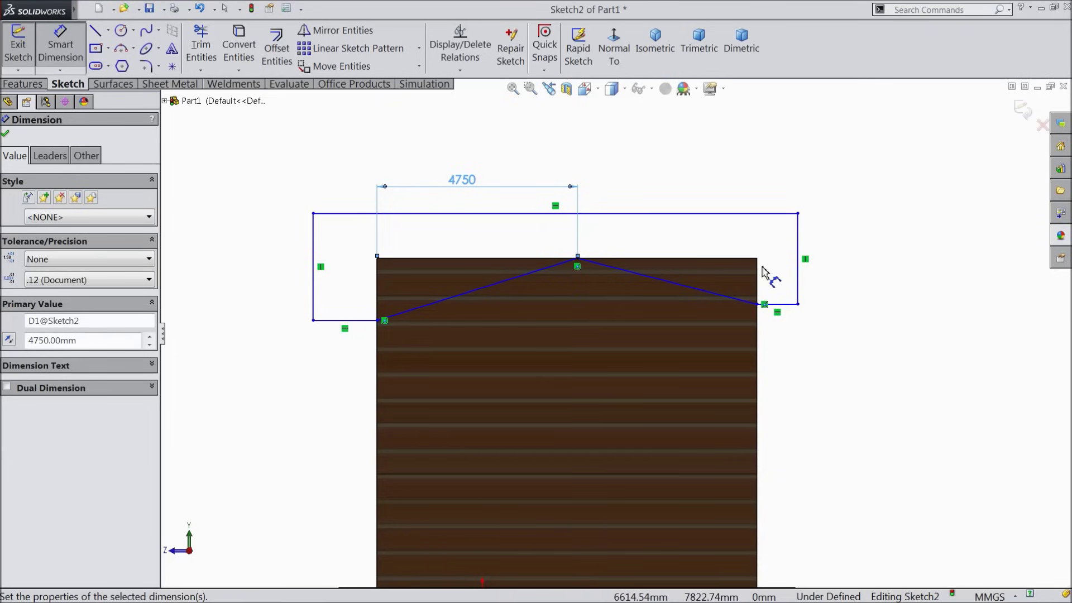
pyautogui.click(764, 304)
pyautogui.click(814, 282)
pyautogui.write('1350')
pyautogui.click(763, 268)
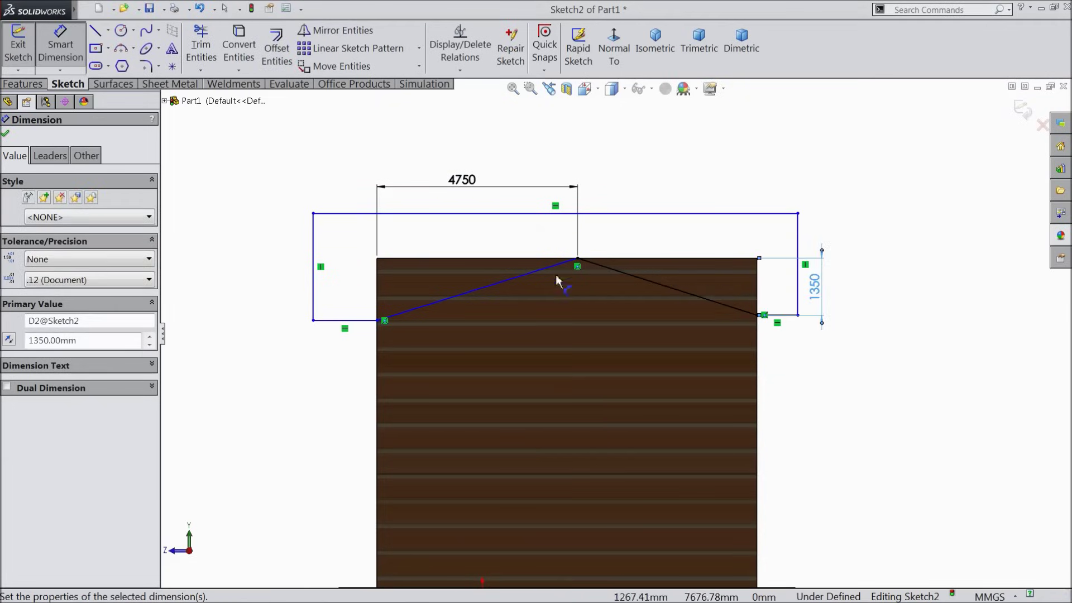
# Step: Dimension the left eave 1600 below the wall top and finish dimensioning the sketch
pyautogui.scroll(-2, 455, 263)
pyautogui.scroll(-2, 413, 256)
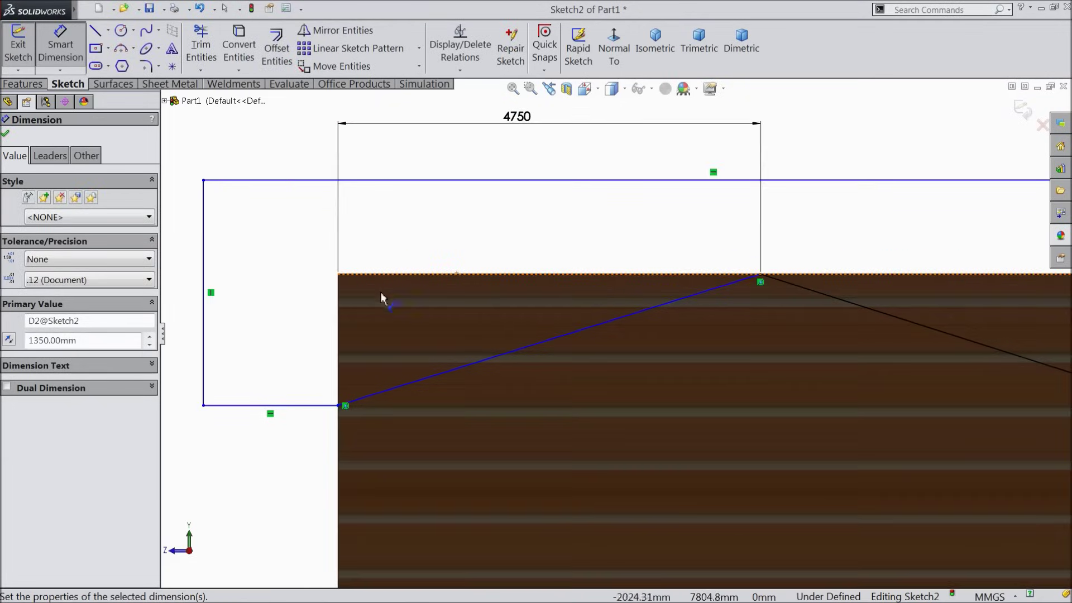
pyautogui.click(354, 279)
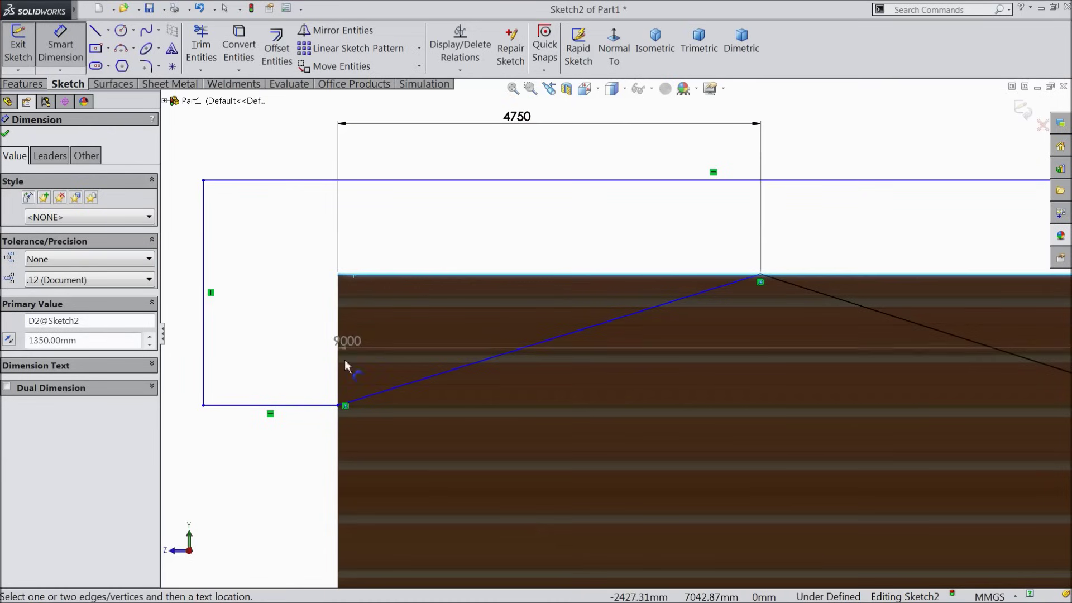
pyautogui.click(338, 406)
pyautogui.click(291, 346)
pyautogui.write('160')
pyautogui.click(232, 340)
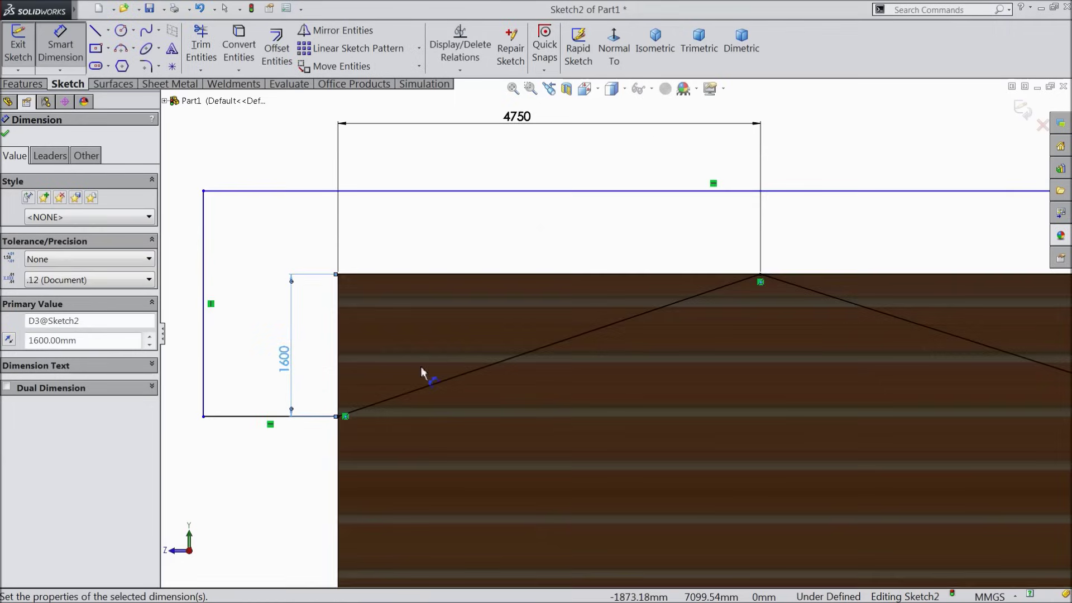
pyautogui.press('z')
pyautogui.press('z')
pyautogui.scroll(-2, 821, 374)
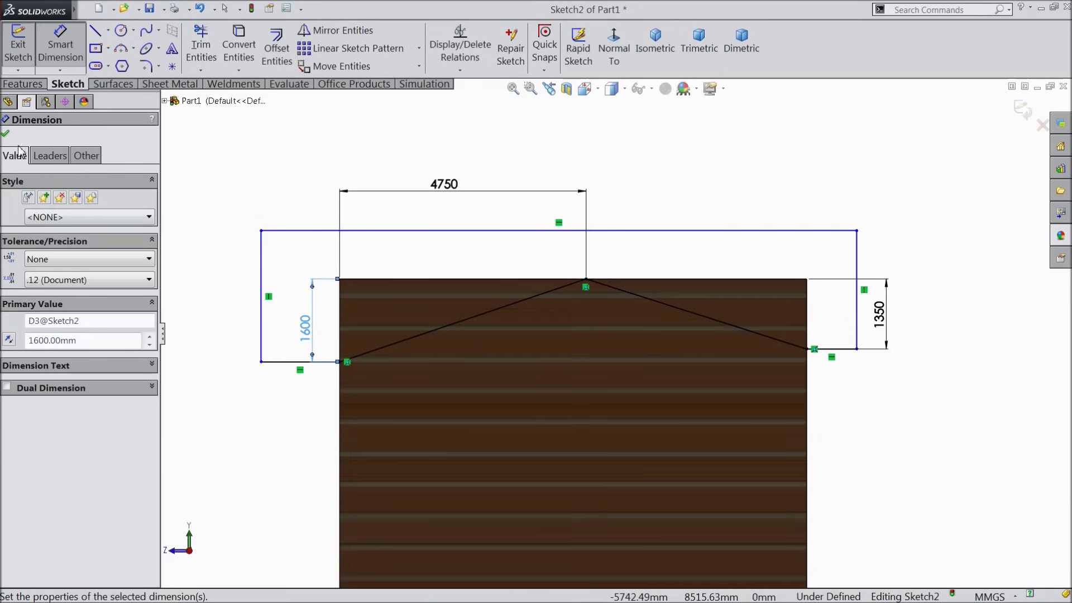
pyautogui.click(5, 133)
pyautogui.click(22, 84)
pyautogui.click(233, 48)
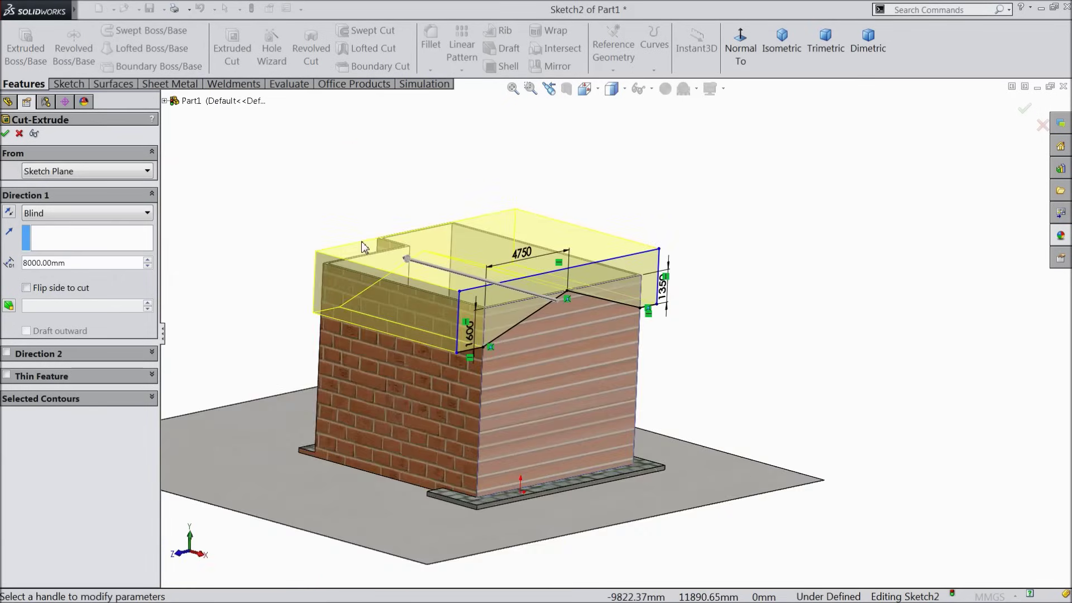
# Step: Set the gable cut to 14000 mm blind depth and inspect the sloped wall ends
pyautogui.click(331, 239)
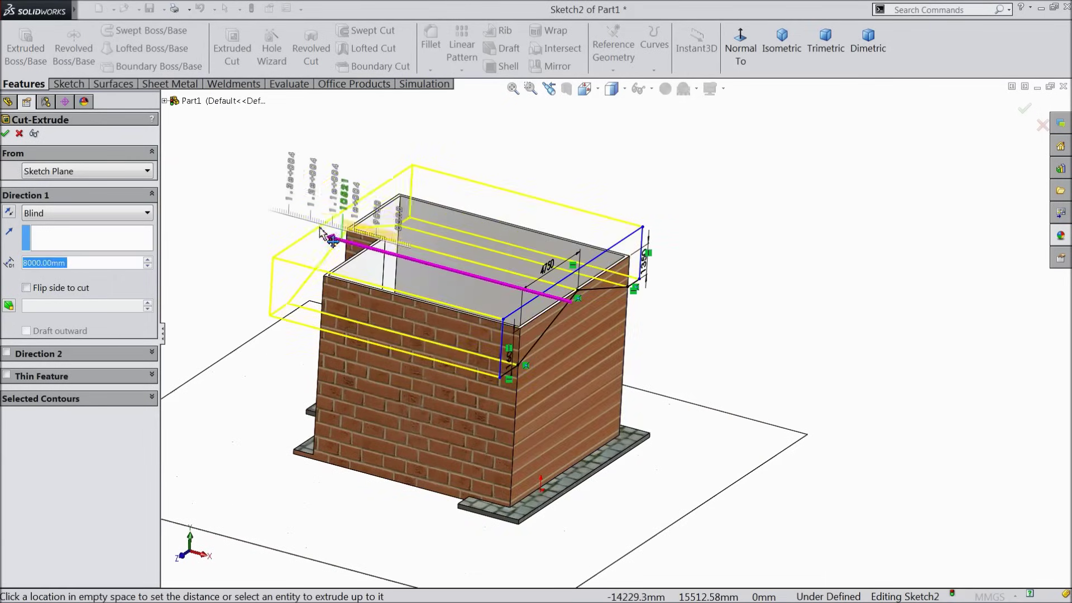
pyautogui.click(269, 220)
pyautogui.scroll(-3, 326, 255)
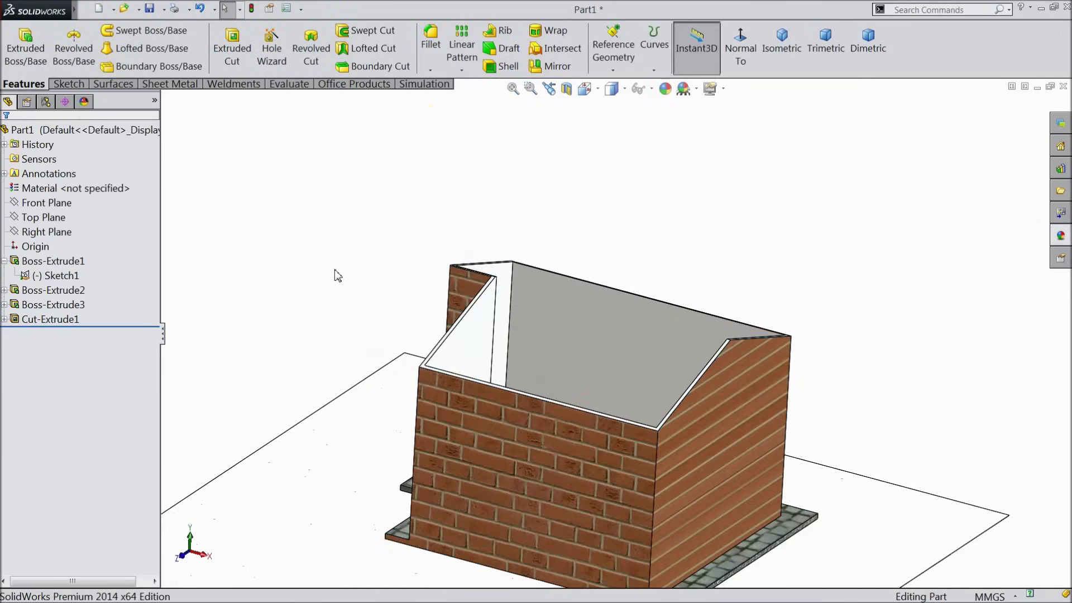
pyautogui.moveTo(338, 276); pyautogui.dragTo(572, 317, button='middle')
pyautogui.scroll(3, 682, 393)
pyautogui.moveTo(682, 393); pyautogui.dragTo(601, 427, button='middle')
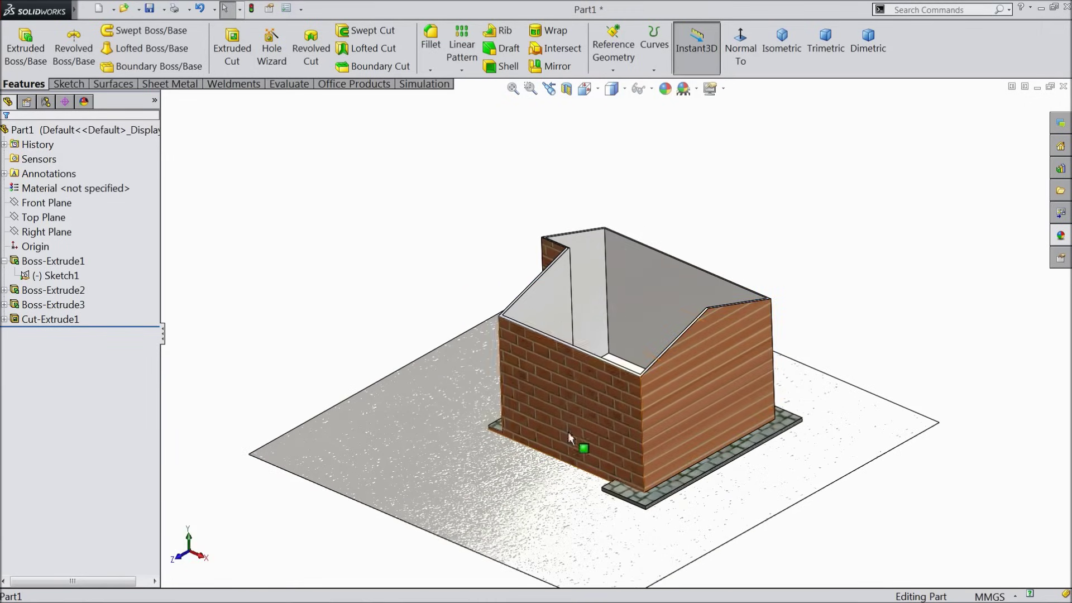
# Step: Extrude the inner floor region of Sketch1 as a 1000 mm thick boss
pyautogui.click(634, 371)
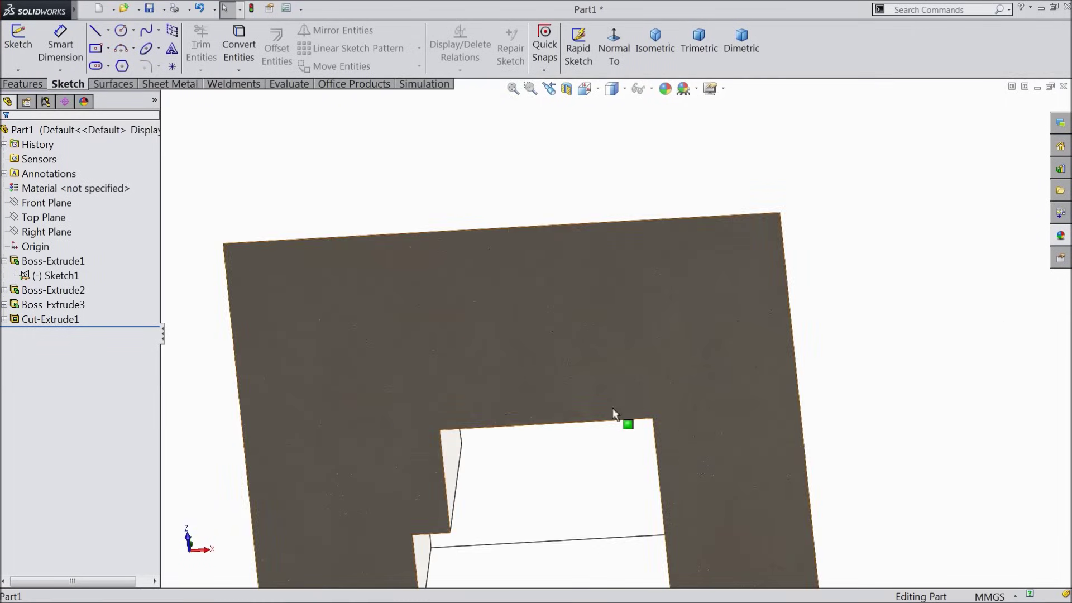
pyautogui.scroll(3, 627, 421)
pyautogui.scroll(-5, 614, 454)
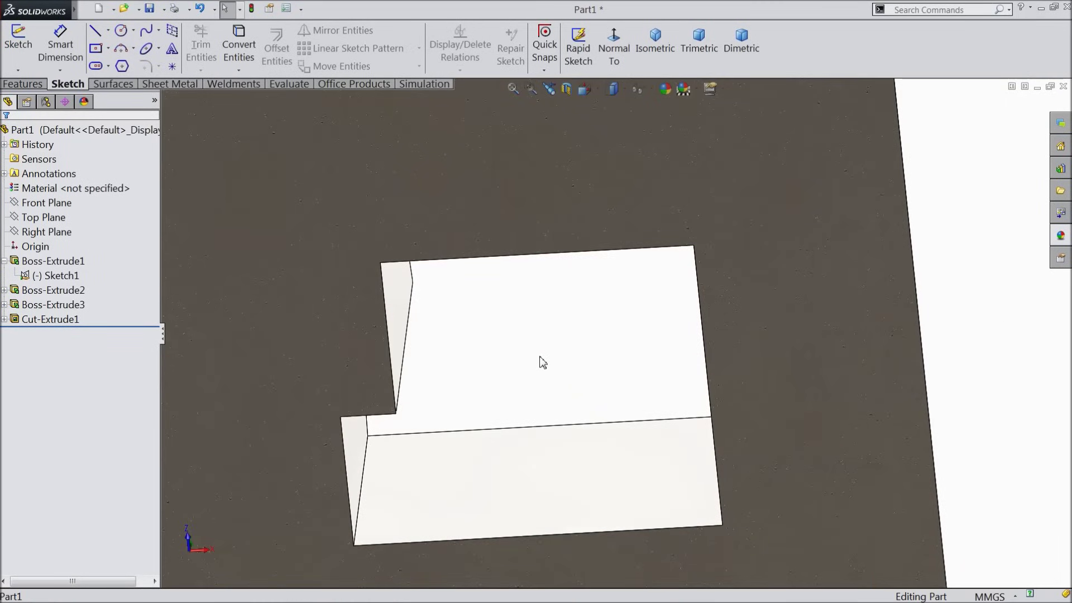
pyautogui.click(35, 276)
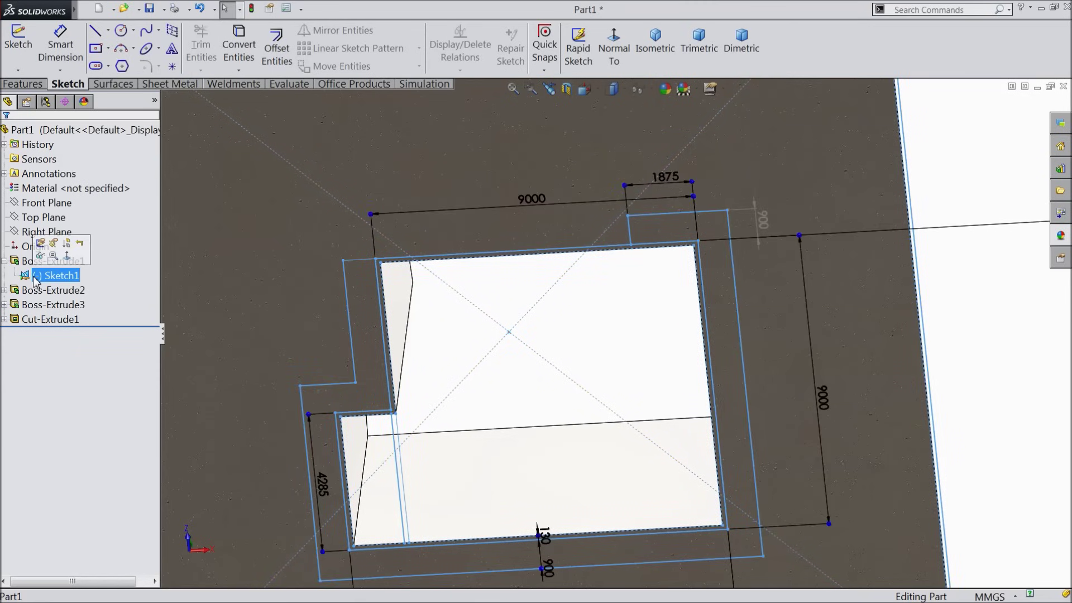
pyautogui.click(25, 84)
pyautogui.click(26, 54)
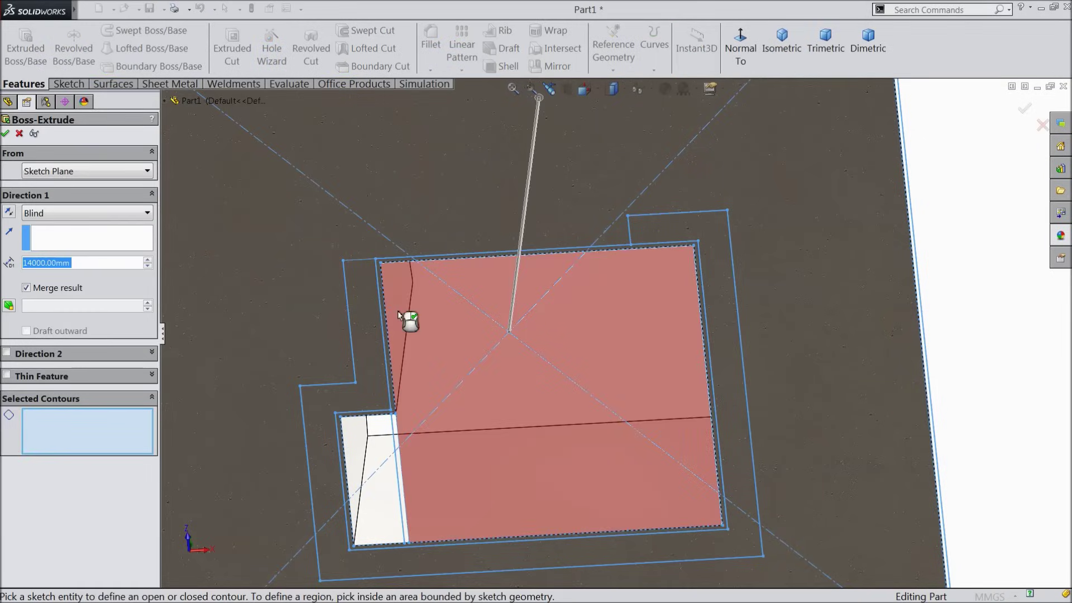
pyautogui.click(400, 315)
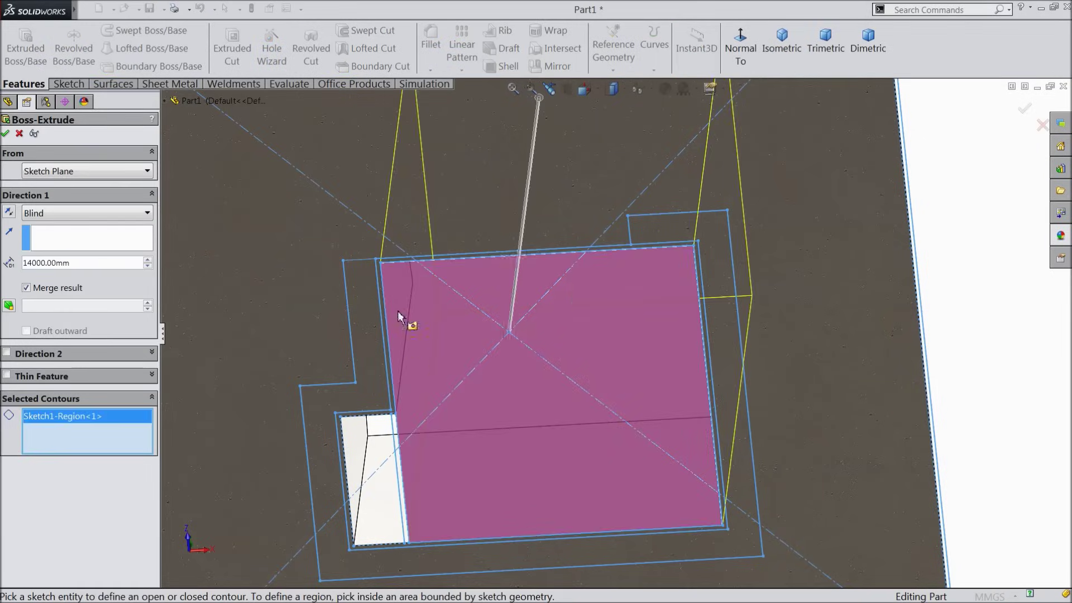
pyautogui.scroll(8, 447, 327)
pyautogui.moveTo(492, 313); pyautogui.dragTo(445, 433, button='middle')
pyautogui.scroll(-3, 632, 305)
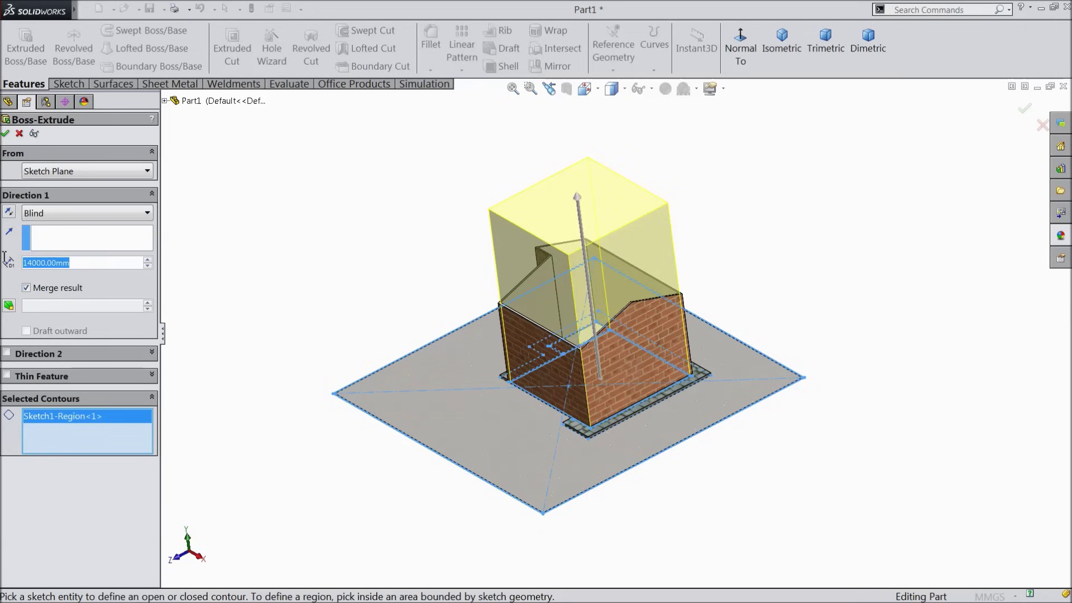
pyautogui.write('1000')
pyautogui.press('Return')
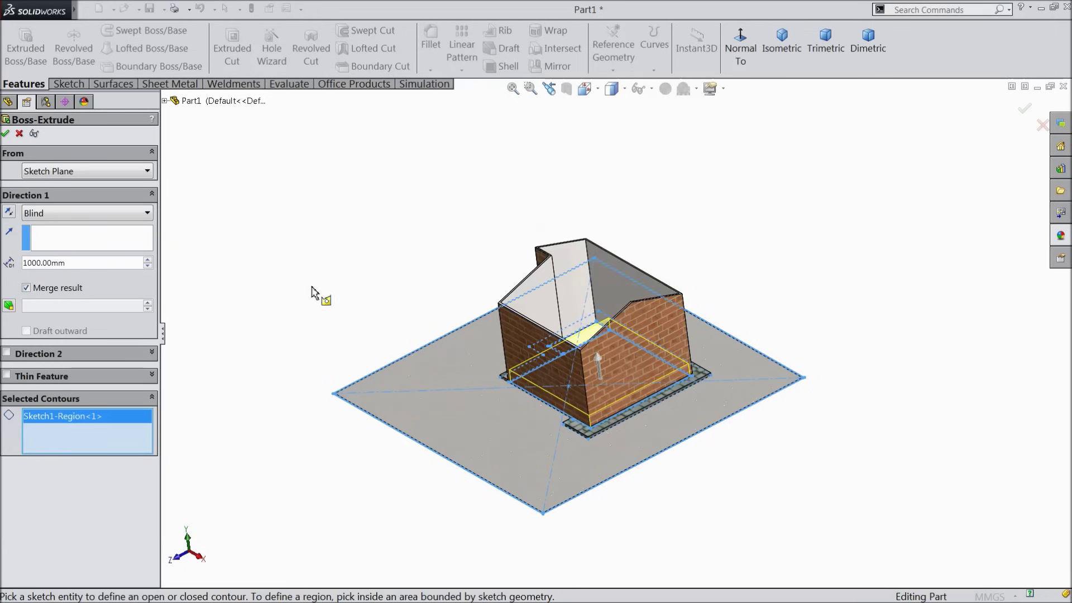
# Step: Add the second region and the thin strip region to the floor extrusion and confirm
pyautogui.moveTo(306, 287); pyautogui.dragTo(343, 282, button='middle')
pyautogui.scroll(-6, 584, 384)
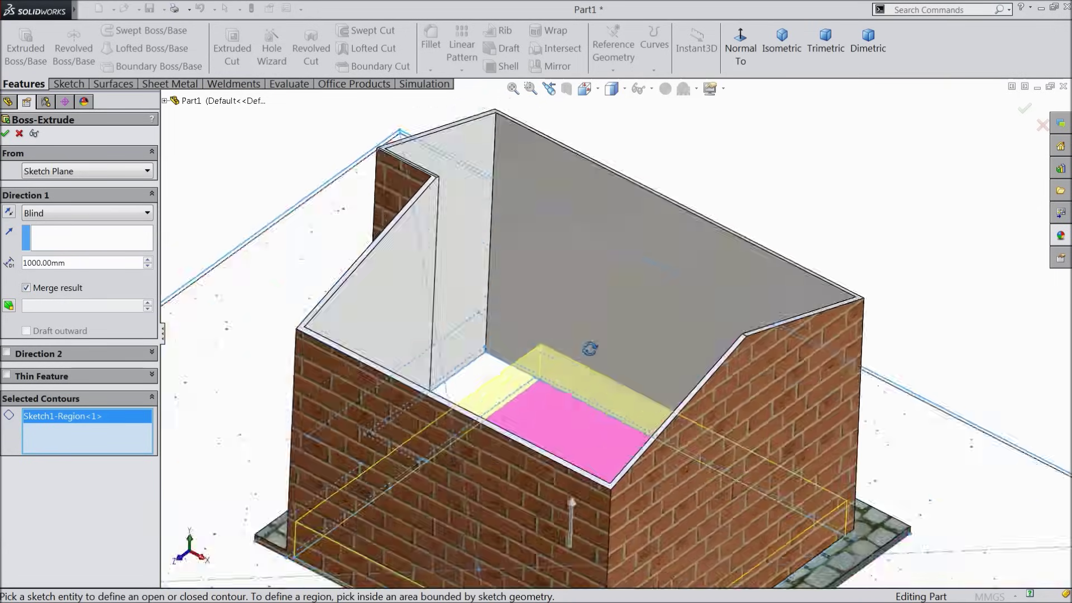
pyautogui.scroll(5, 581, 383)
pyautogui.scroll(-5, 574, 411)
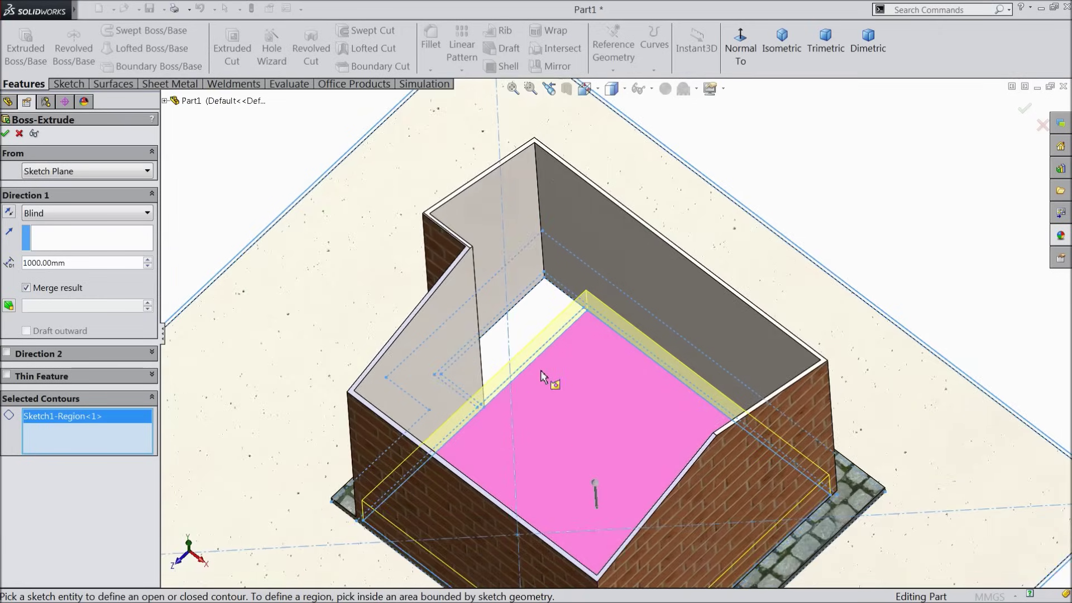
pyautogui.moveTo(549, 400); pyautogui.dragTo(545, 397, button='middle')
pyautogui.scroll(-5, 557, 355)
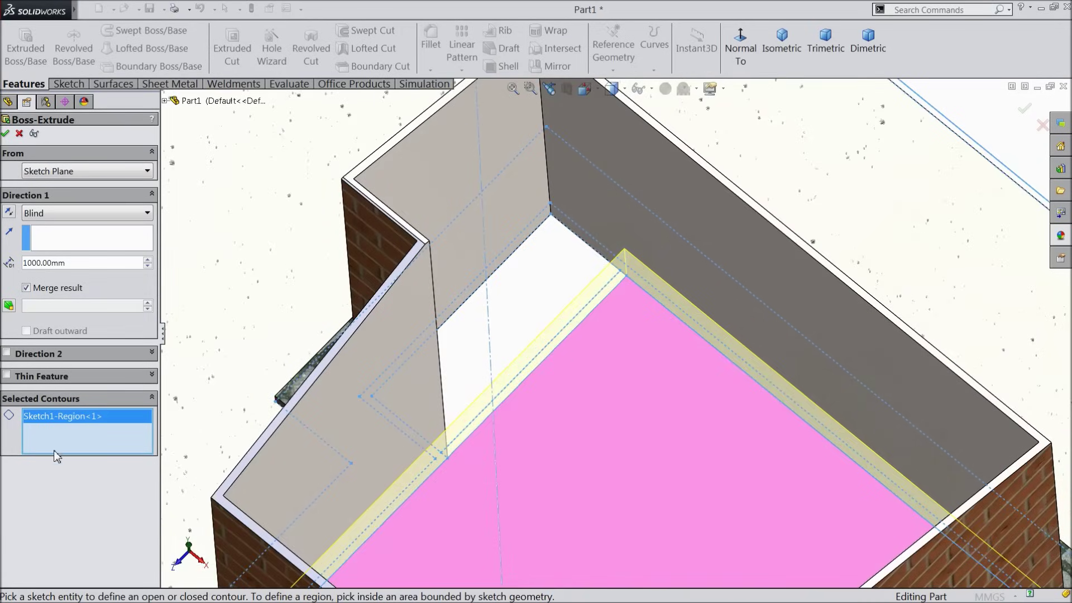
pyautogui.click(529, 336)
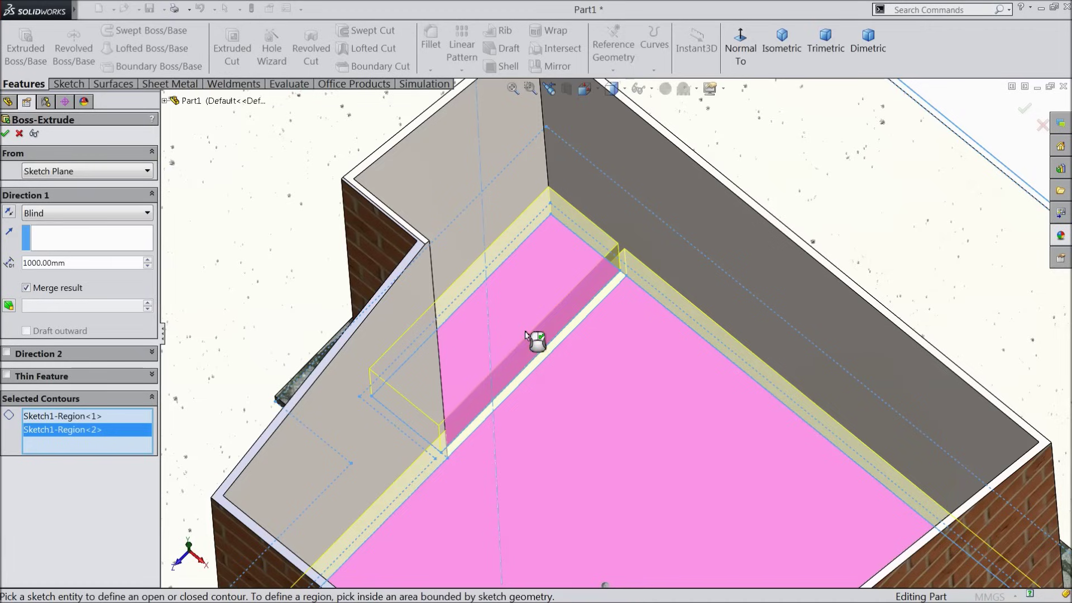
pyautogui.scroll(-3, 514, 364)
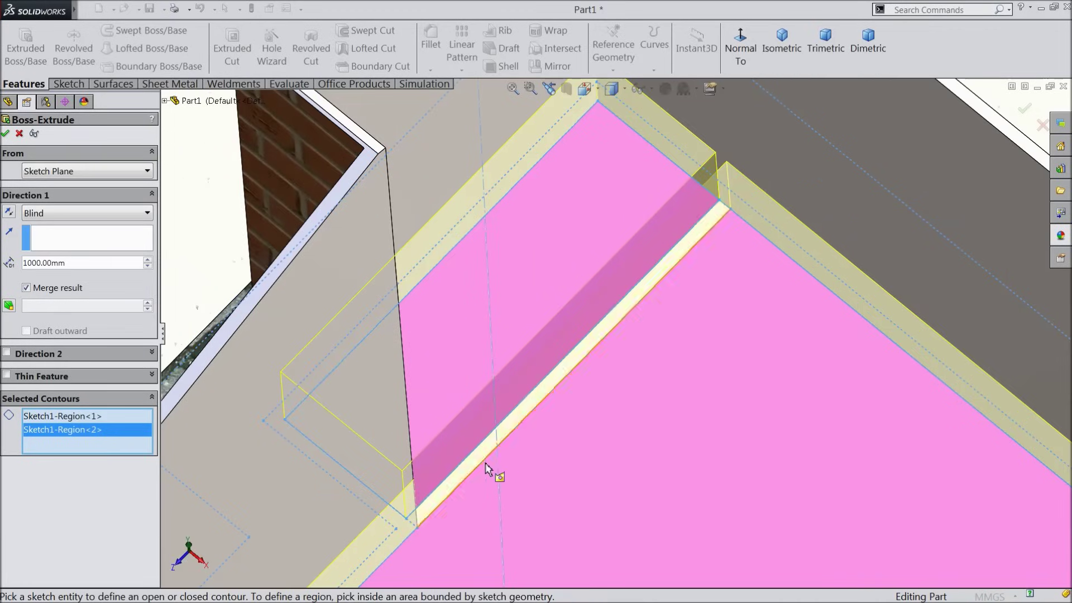
pyautogui.click(441, 498)
pyautogui.scroll(5, 540, 400)
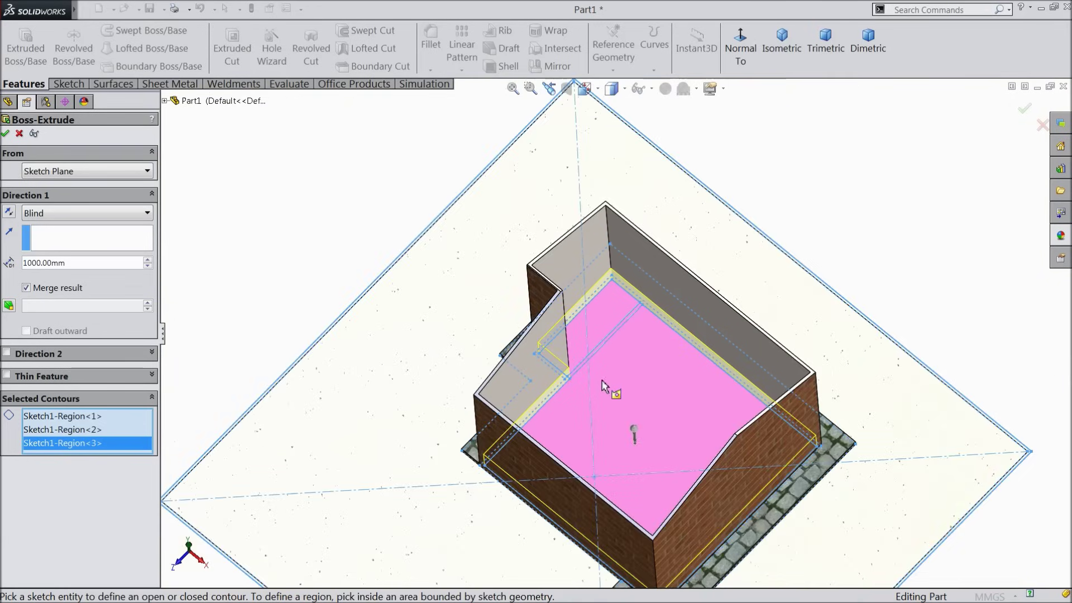
pyautogui.scroll(-4, 633, 444)
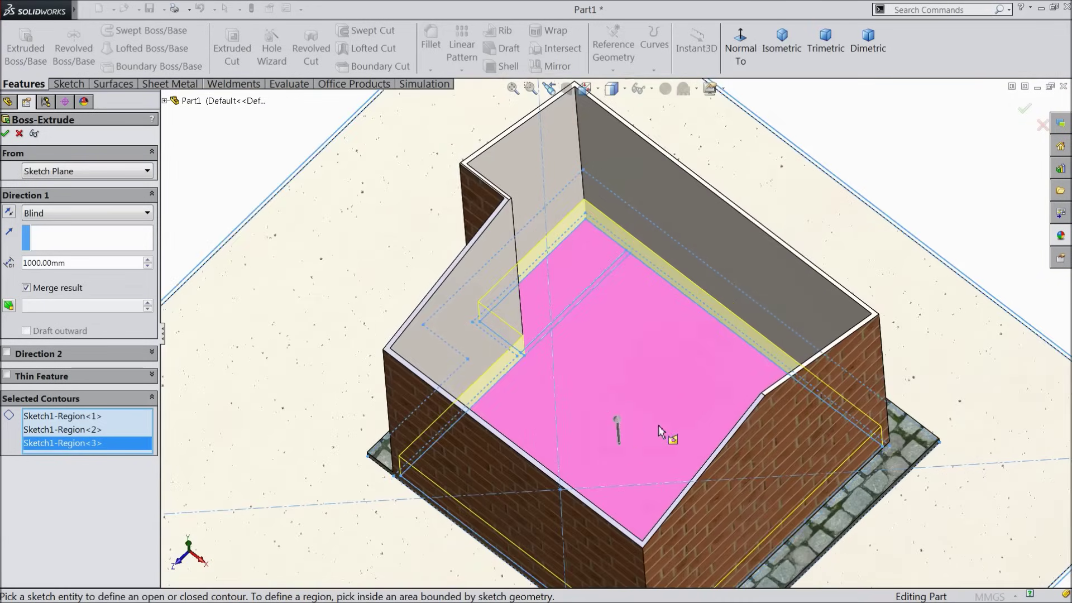
pyautogui.click(5, 135)
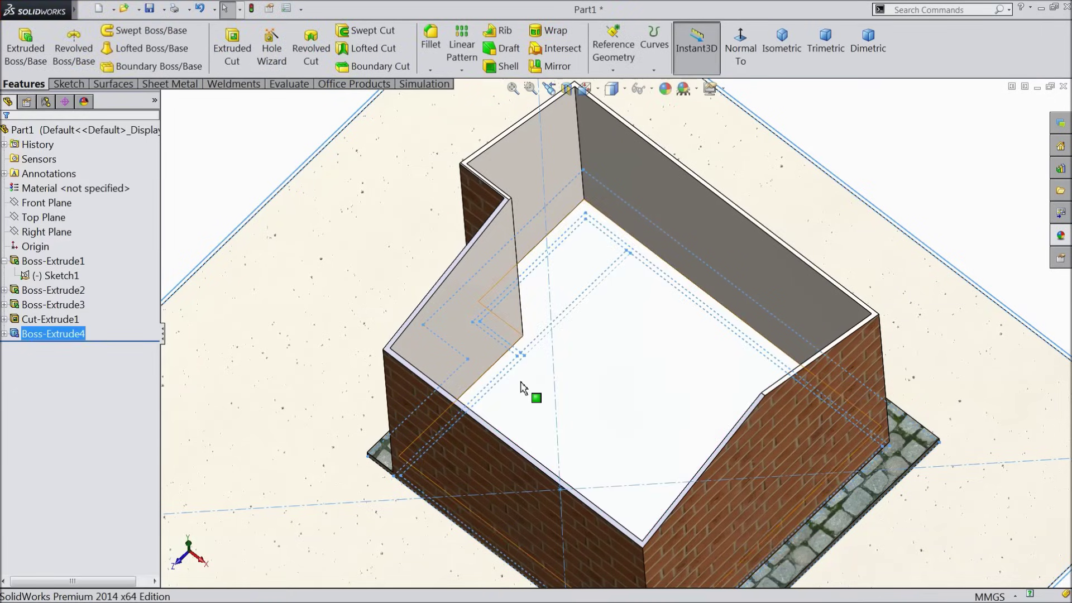
# Step: Select the floor face and expand Fabric in the appearance library to list Cloth and Carpet
pyautogui.scroll(3, 642, 381)
pyautogui.click(641, 381)
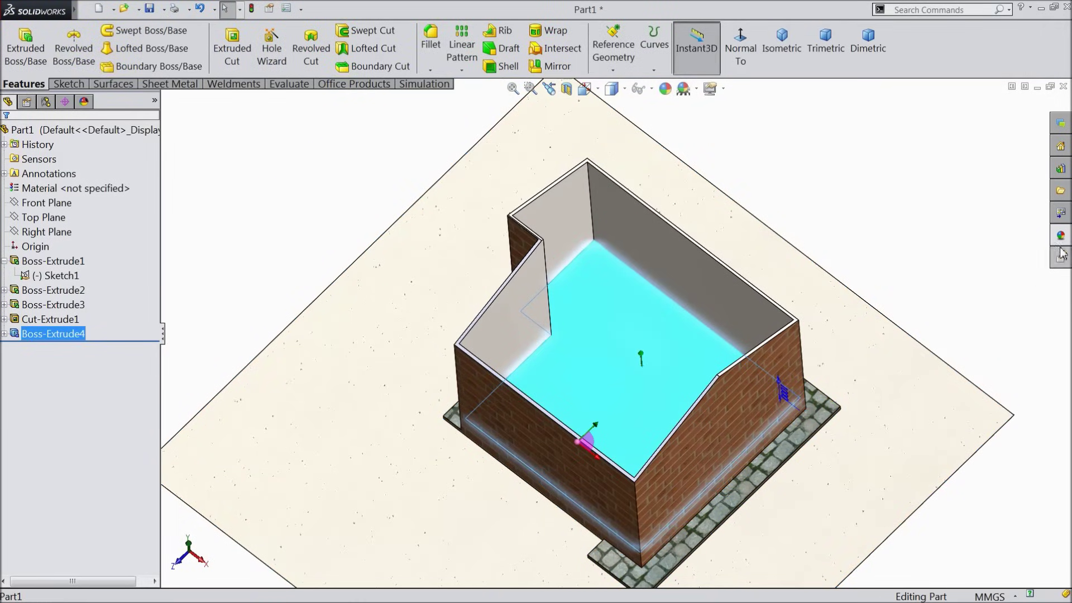
pyautogui.click(1061, 235)
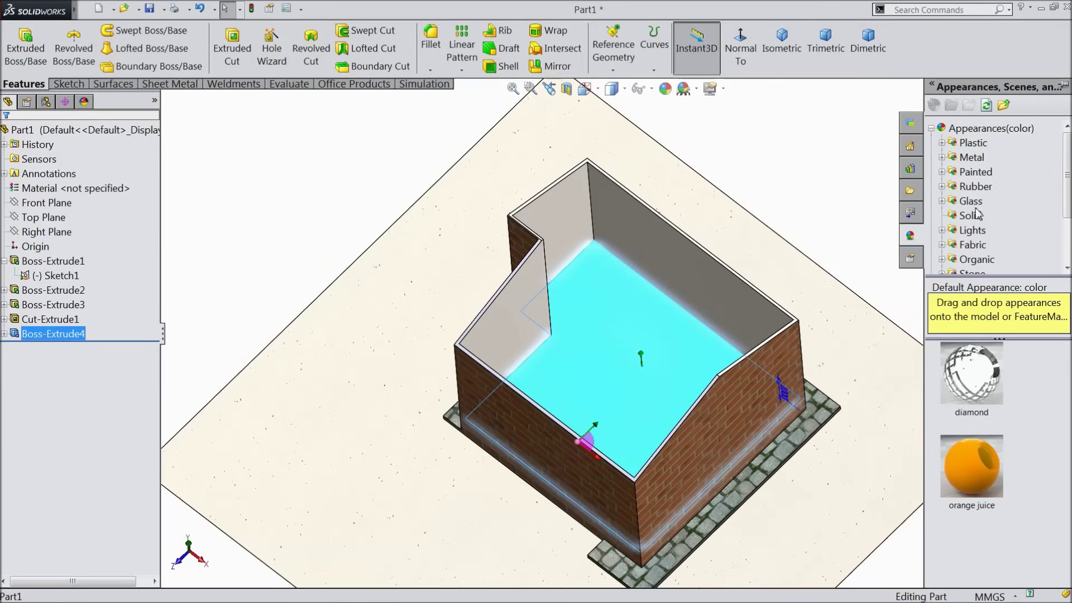
pyautogui.scroll(-1, 961, 222)
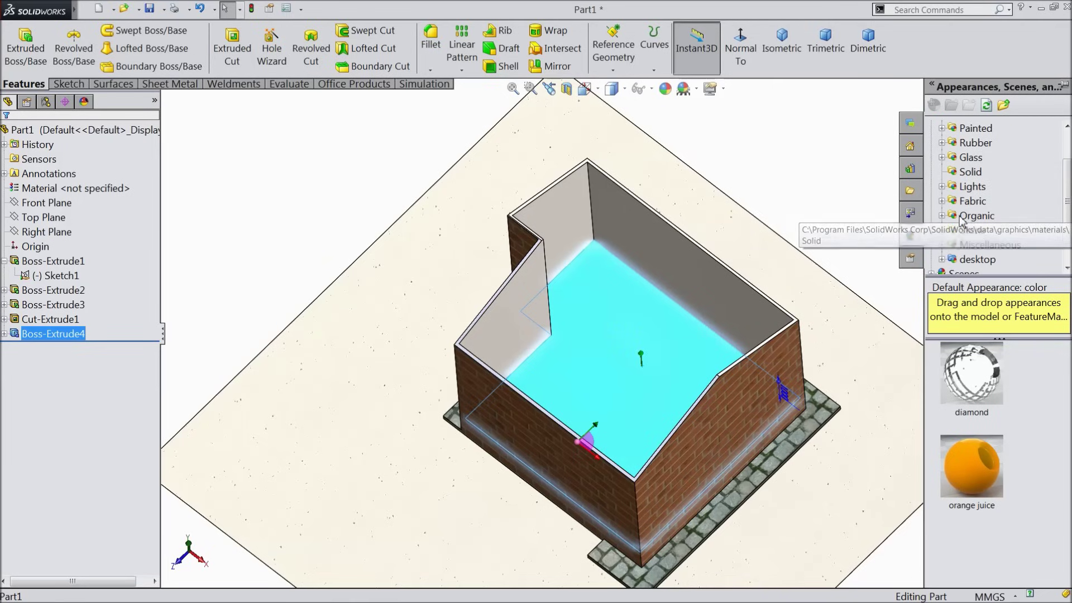
pyautogui.click(961, 219)
pyautogui.click(942, 201)
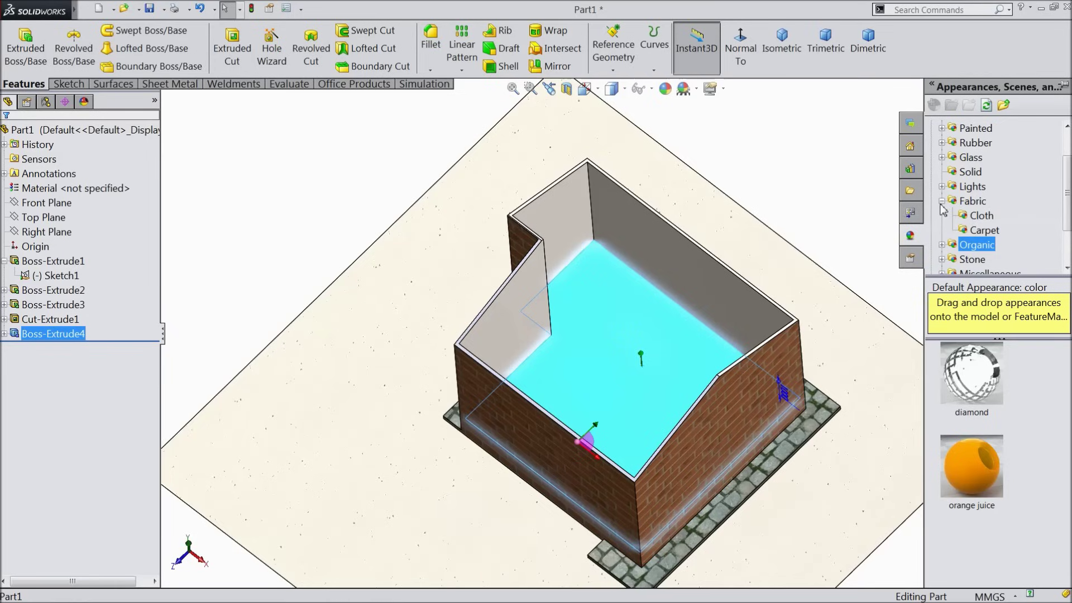
# Step: Apply the polished beech 2d wood appearance from Organic > Wood to the floor
pyautogui.click(942, 201)
pyautogui.click(942, 216)
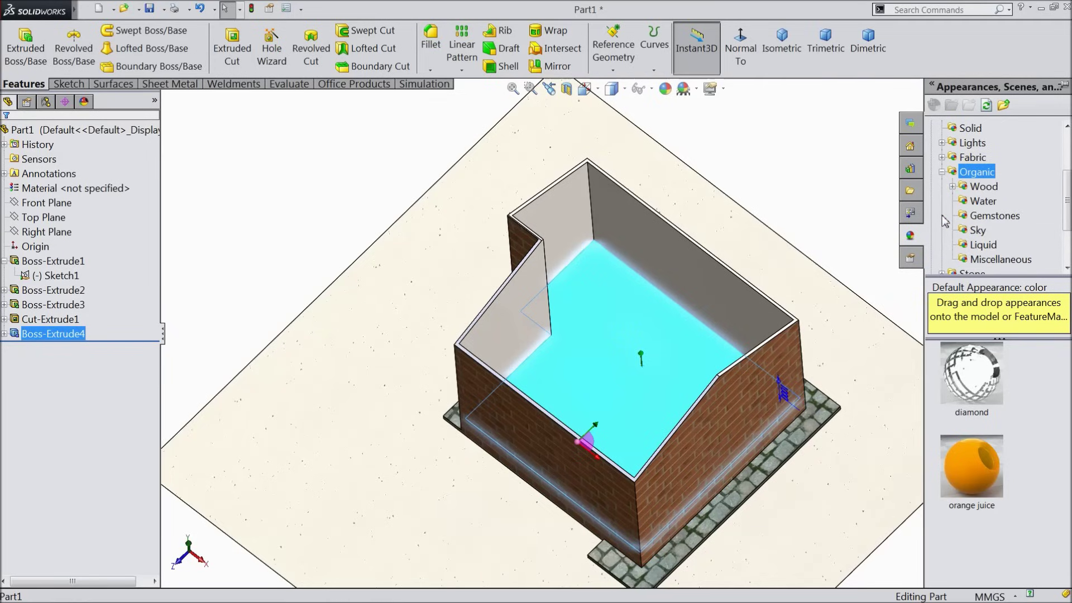
pyautogui.click(981, 189)
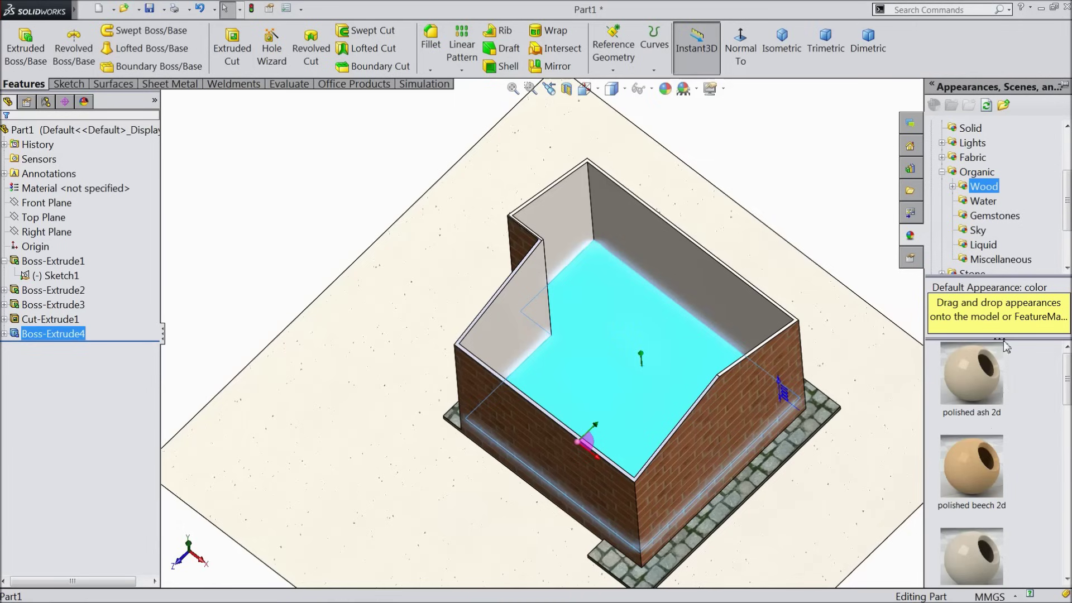
pyautogui.doubleClick(987, 464)
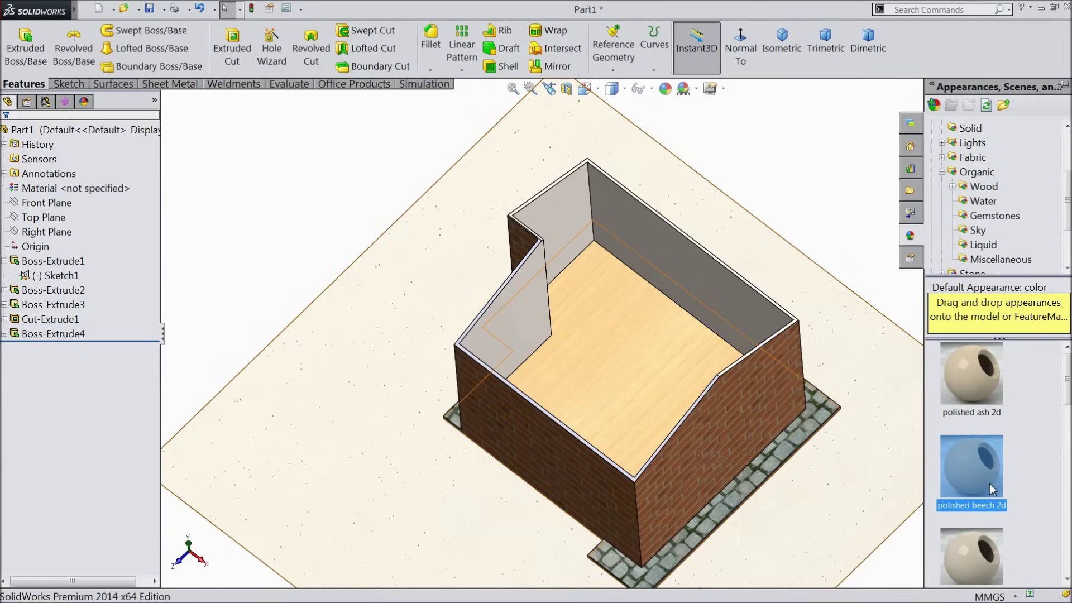
pyautogui.moveTo(717, 402); pyautogui.dragTo(749, 361, button='middle')
pyautogui.scroll(3, 653, 389)
pyautogui.click(497, 276)
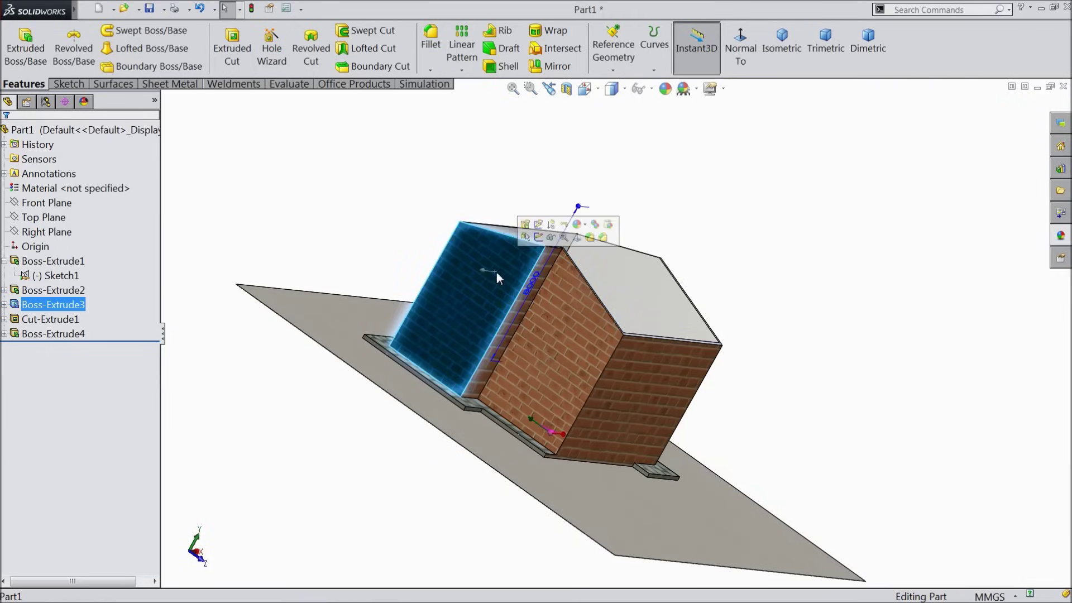
# Step: Start a sketch on the gable wall face, viewed normal to, with the Line tool
pyautogui.click(538, 238)
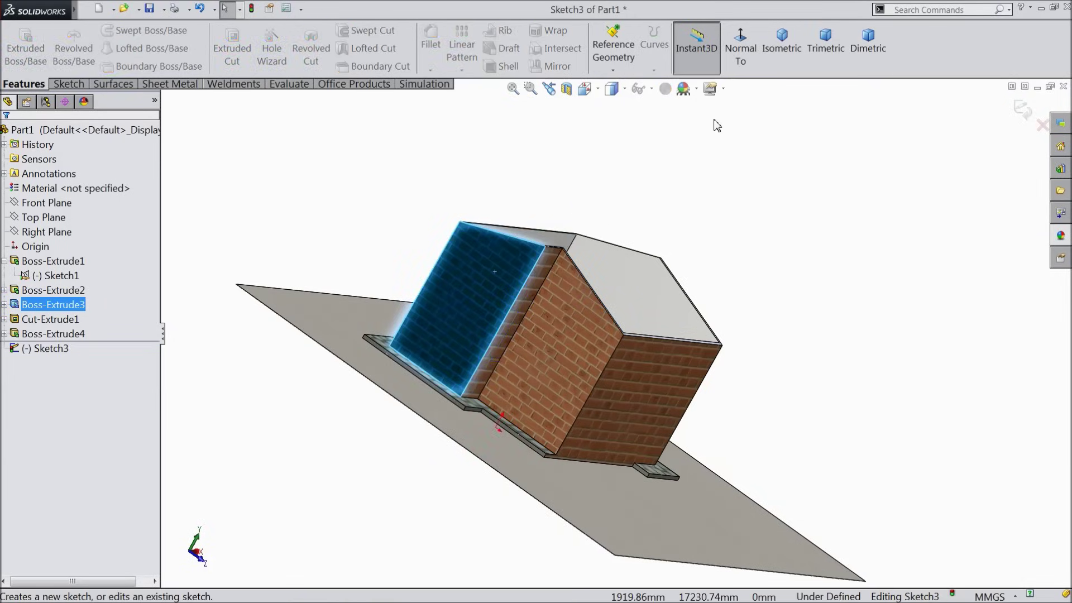
pyautogui.click(741, 52)
pyautogui.scroll(-1, 611, 243)
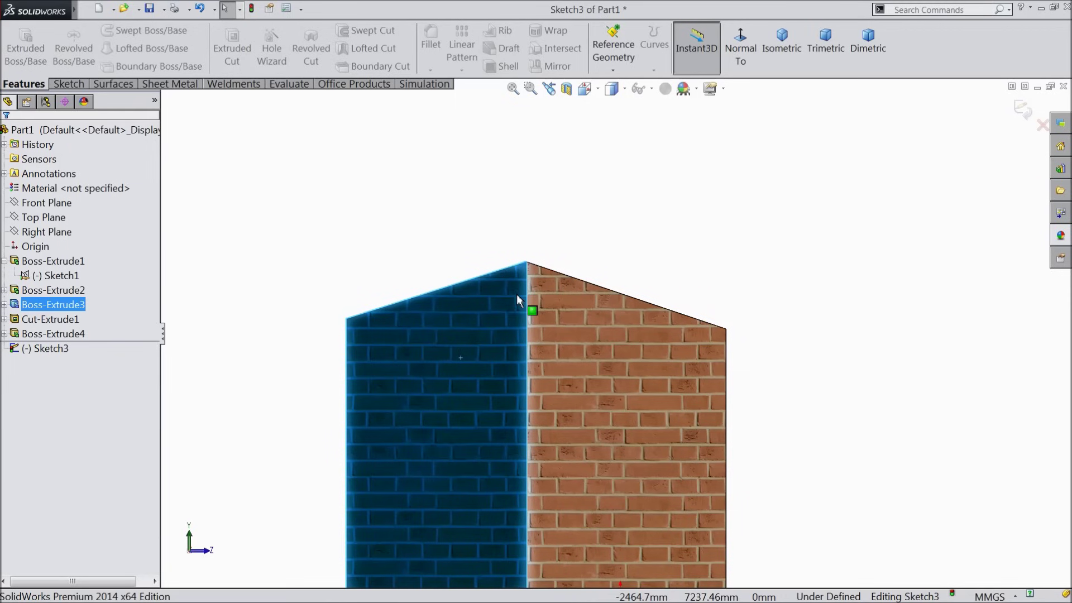
pyautogui.click(75, 84)
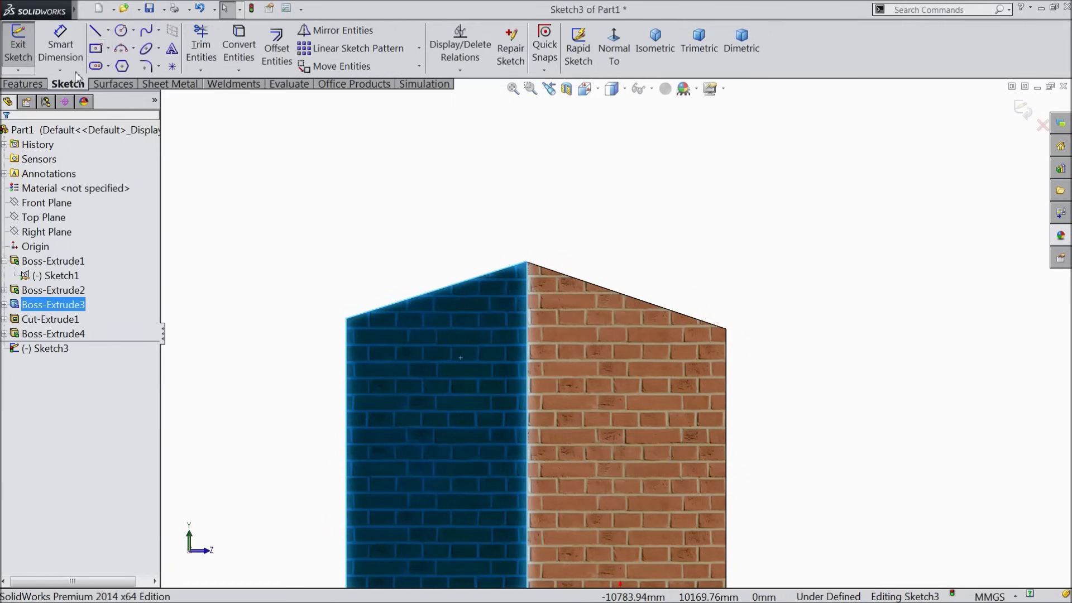
pyautogui.click(96, 31)
pyautogui.scroll(-3, 502, 275)
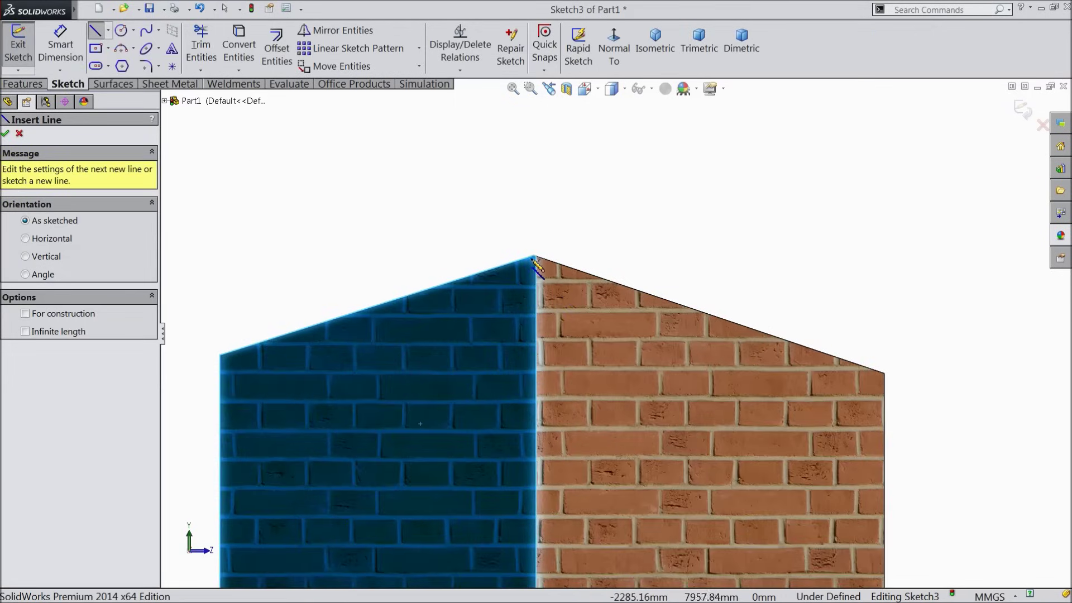
pyautogui.scroll(-6, 536, 258)
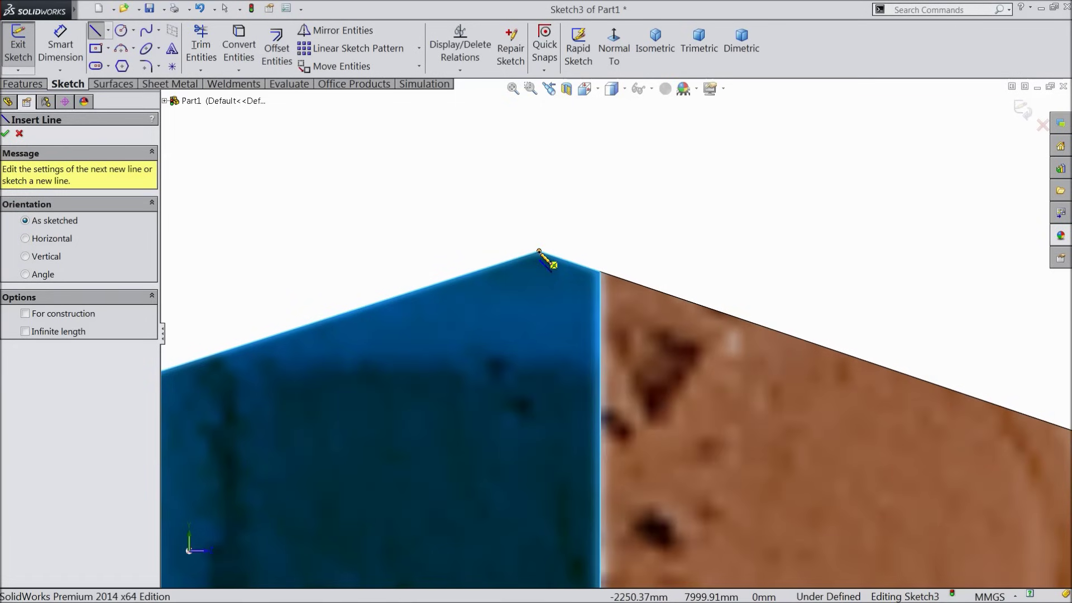
# Step: Draw the left roof line from the gable peak out past the left eave
pyautogui.click(539, 251)
pyautogui.scroll(8, 508, 306)
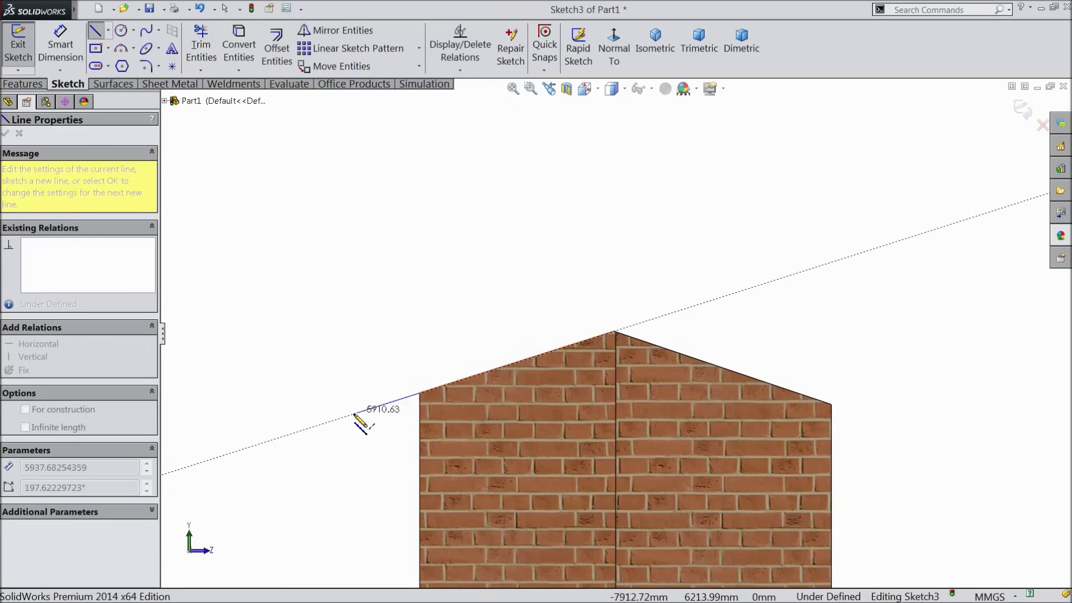
pyautogui.click(341, 418)
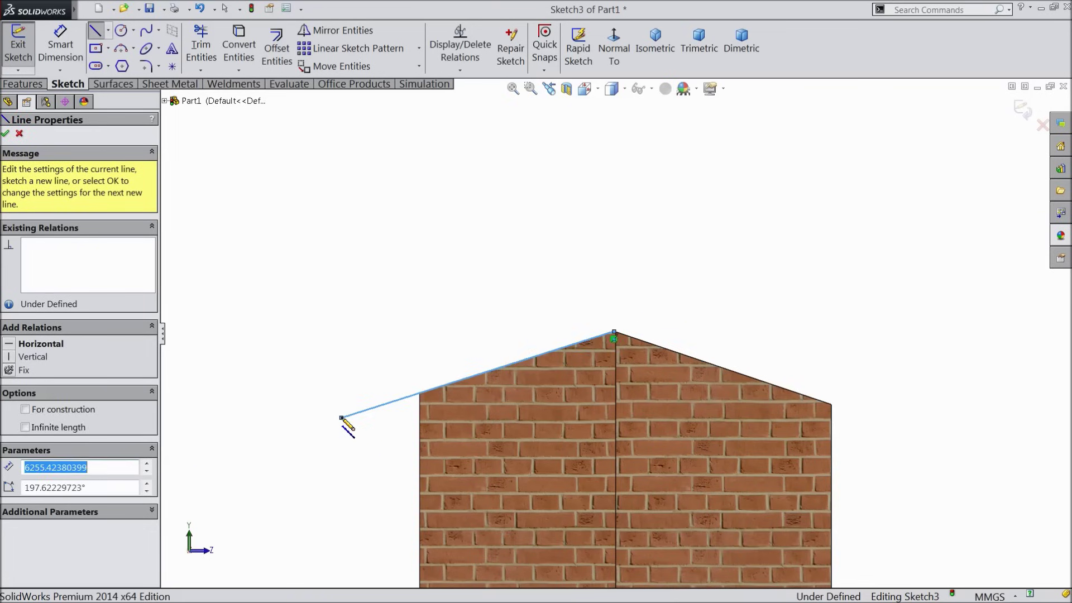
pyautogui.rightClick(347, 366)
pyautogui.click(372, 103)
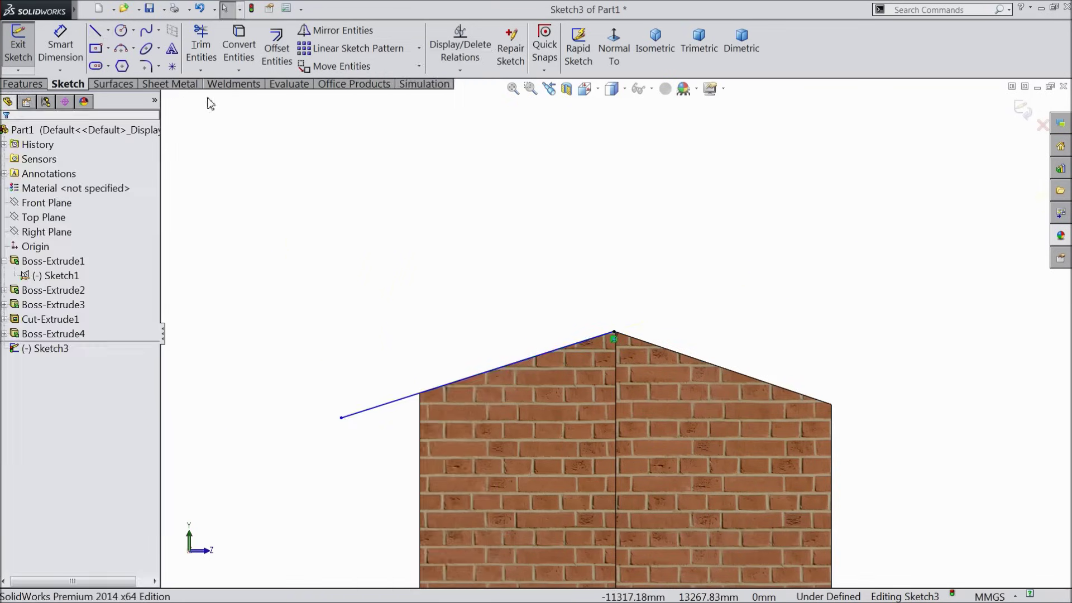
# Step: Draw the right roof line from the apex out past the right eave
pyautogui.click(95, 32)
pyautogui.scroll(-3, 765, 388)
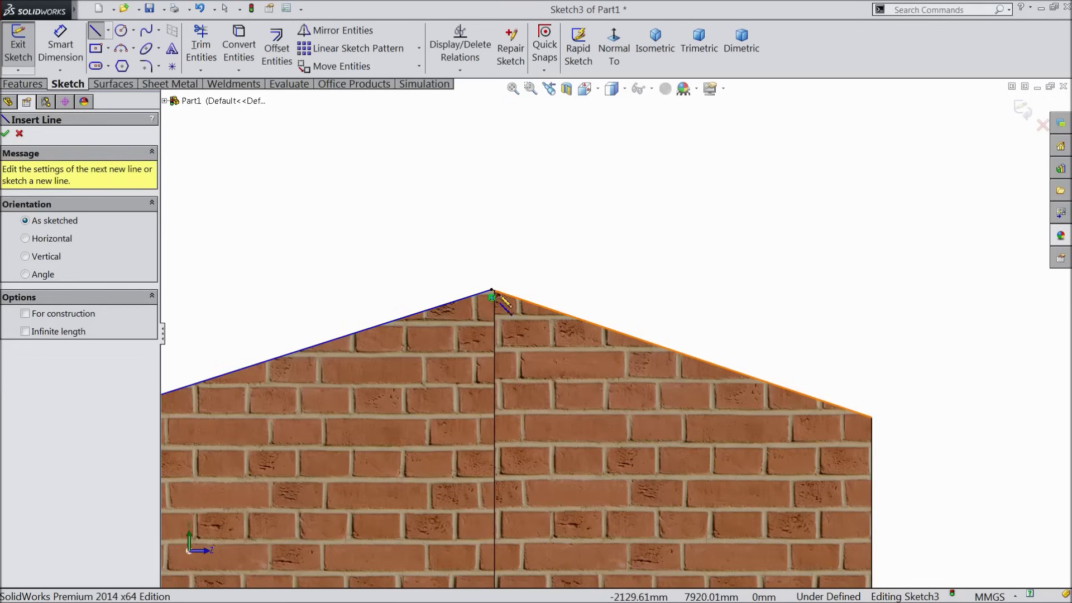
pyautogui.click(492, 291)
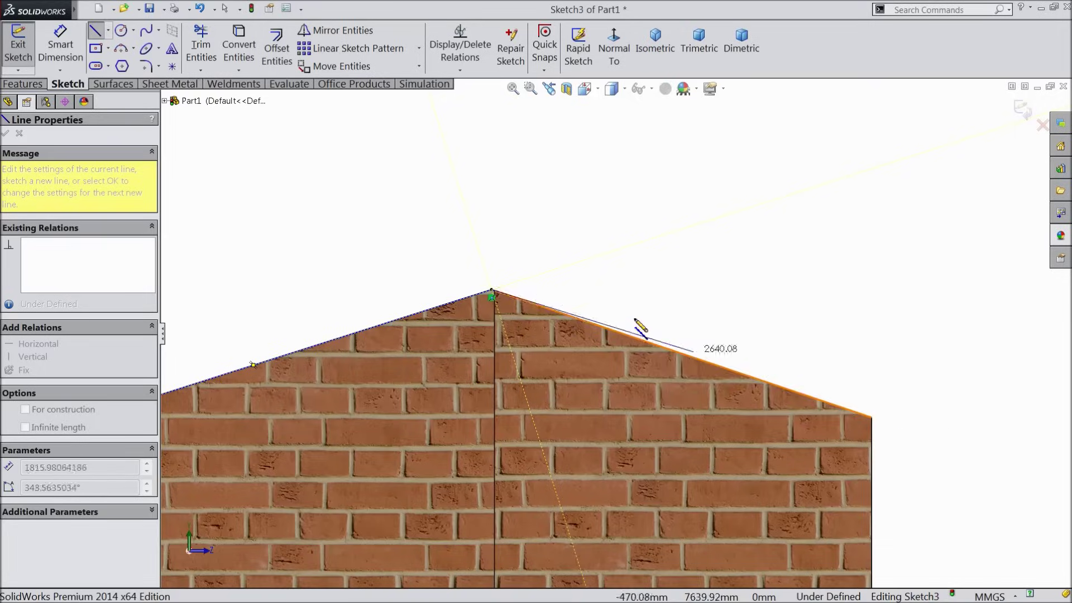
pyautogui.scroll(-5, 467, 290)
pyautogui.scroll(-2, 436, 304)
pyautogui.click(437, 330)
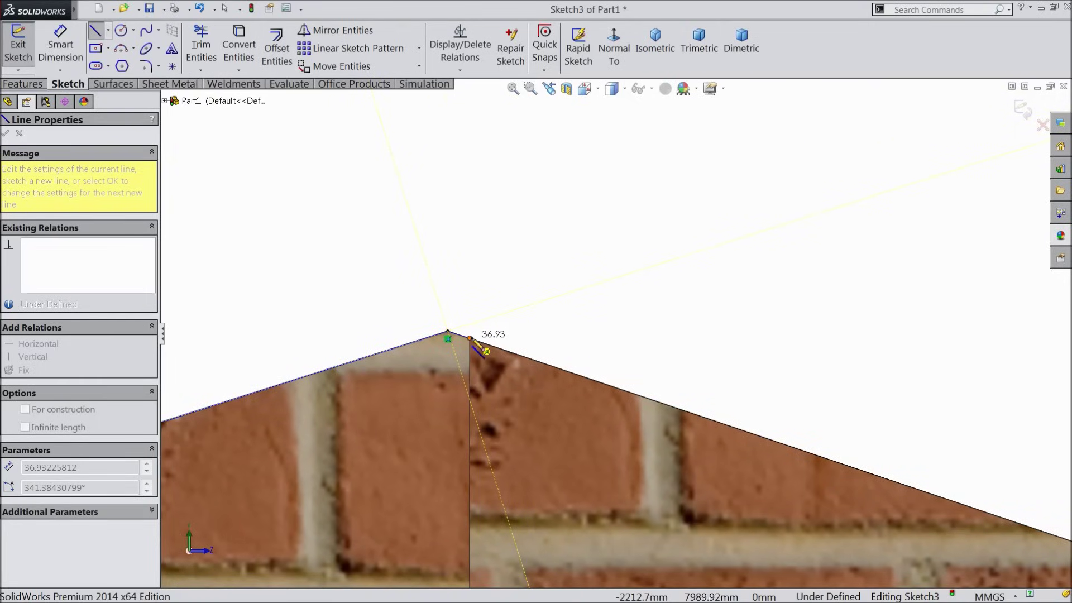
pyautogui.scroll(4, 580, 380)
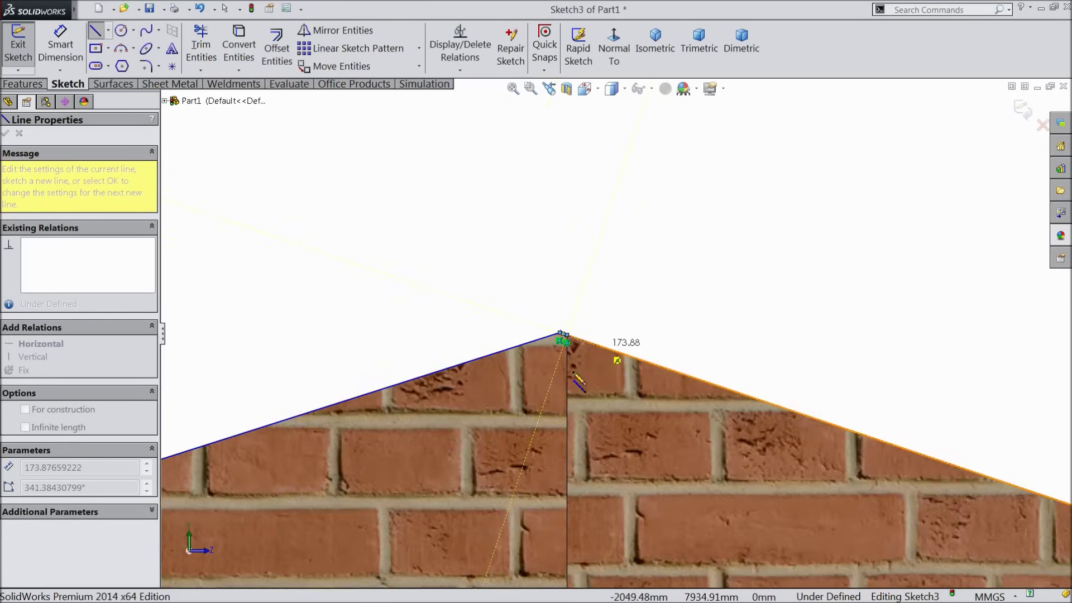
pyautogui.scroll(3, 795, 378)
pyautogui.scroll(-5, 909, 412)
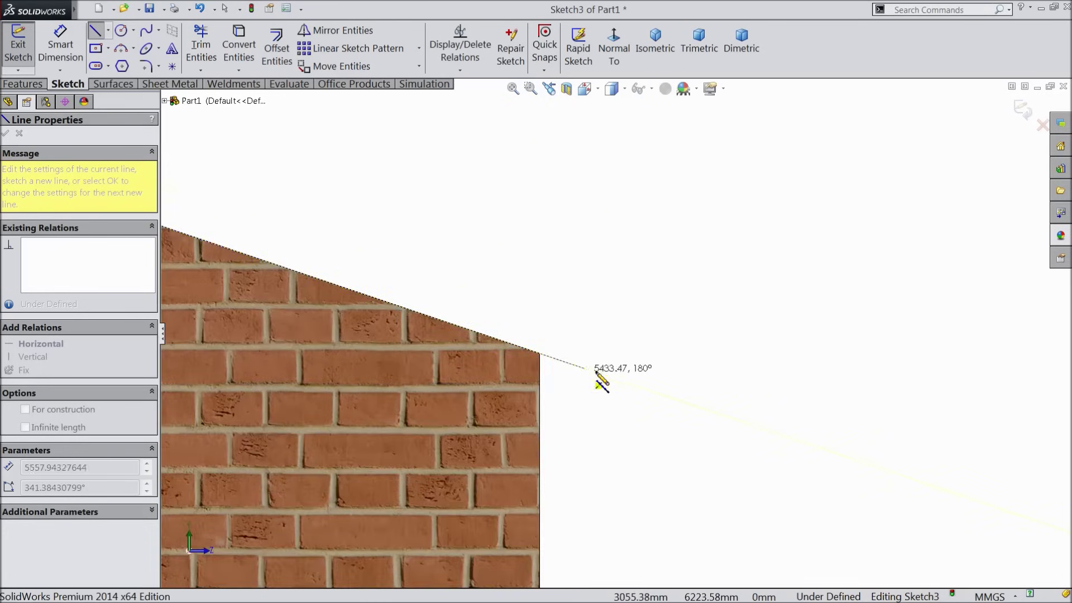
pyautogui.click(618, 380)
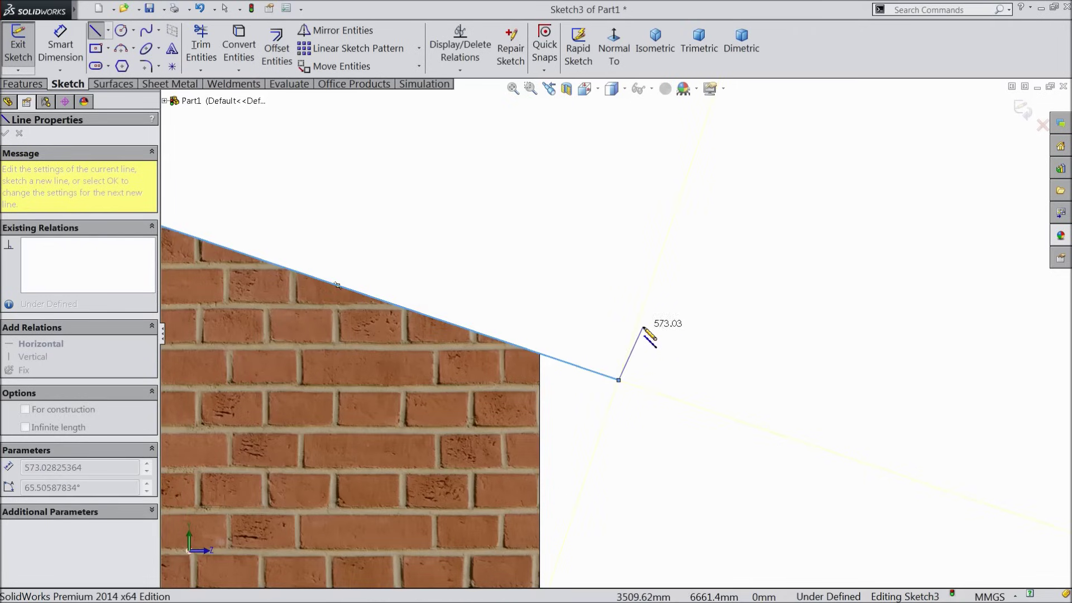
# Step: Delete the stray short vertical line left at the right eave
pyautogui.scroll(-2, 614, 346)
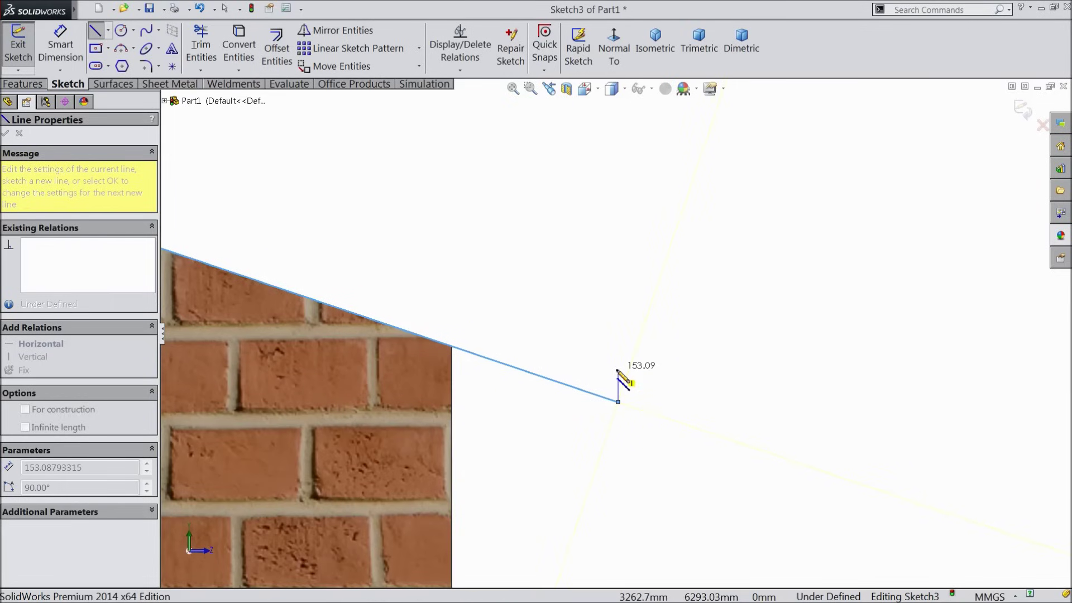
pyautogui.click(618, 369)
pyautogui.rightClick(618, 362)
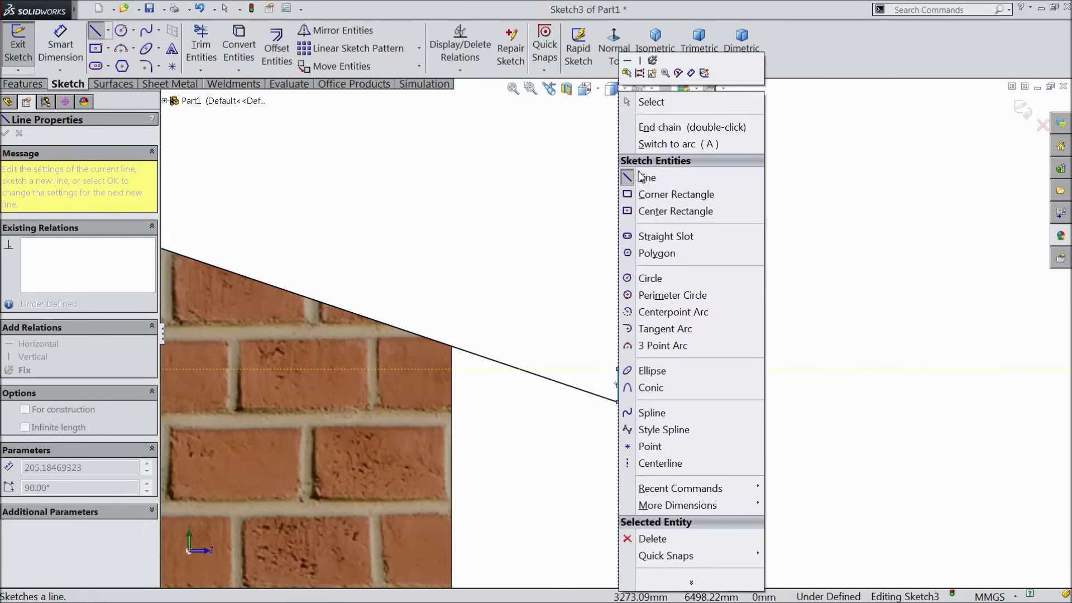
pyautogui.click(637, 100)
pyautogui.scroll(5, 625, 390)
pyautogui.scroll(-4, 619, 346)
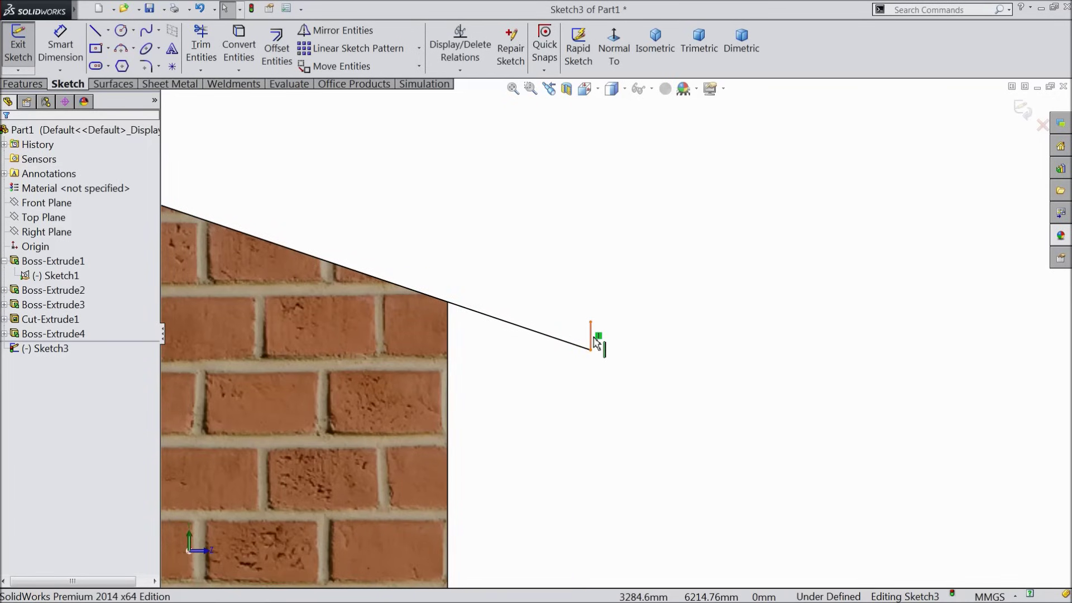
pyautogui.click(591, 335)
pyautogui.press('Delete')
pyautogui.scroll(5, 577, 351)
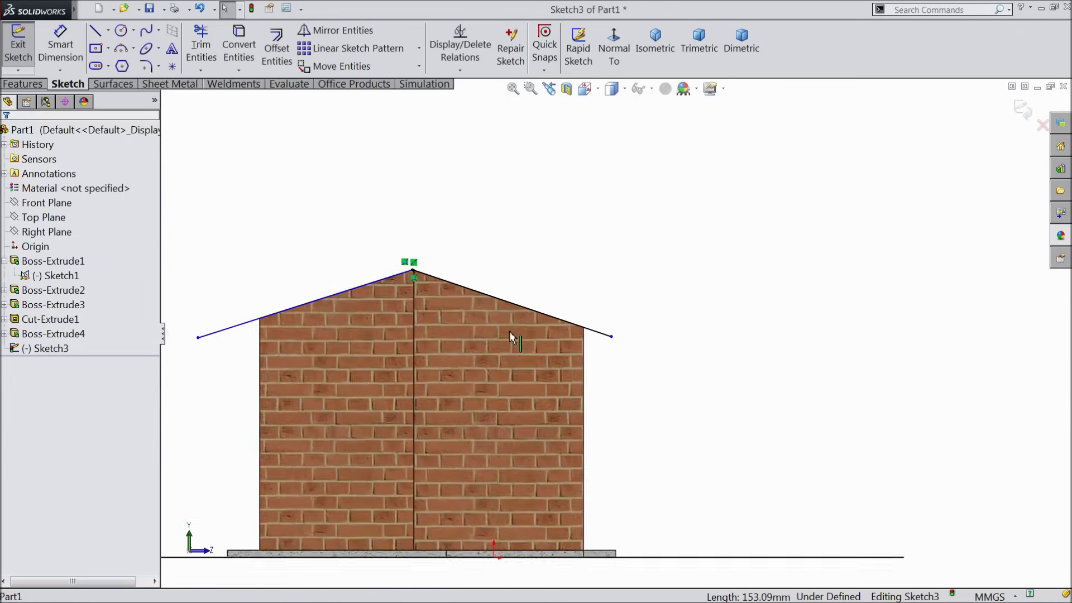
# Step: Offset the roof line chain 170 mm upward to give the roof thickness
pyautogui.scroll(-3, 418, 295)
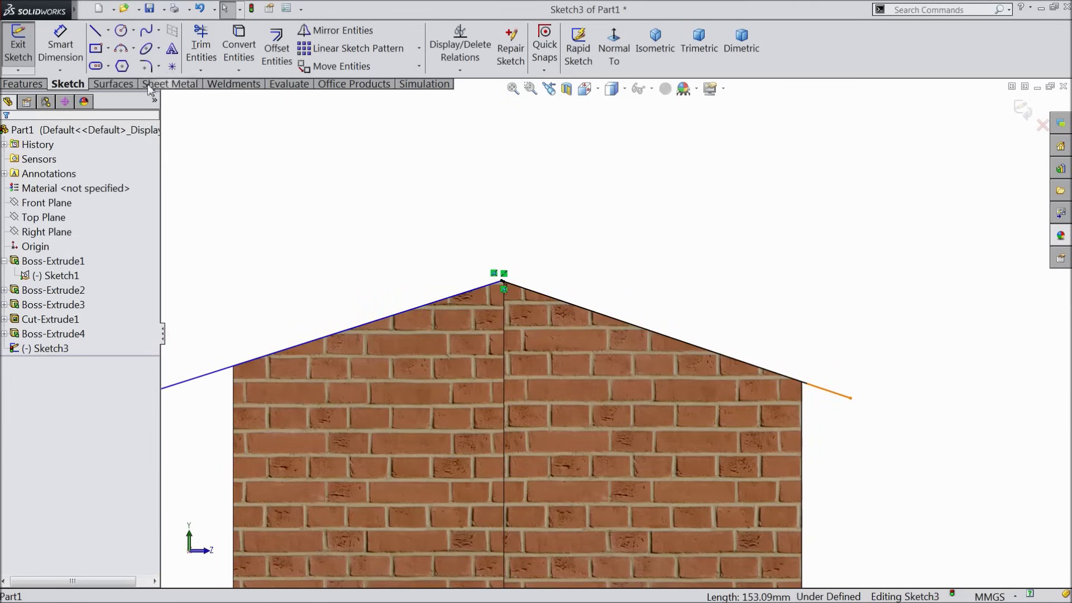
pyautogui.click(60, 50)
pyautogui.scroll(2, 313, 268)
pyautogui.scroll(-1, 482, 403)
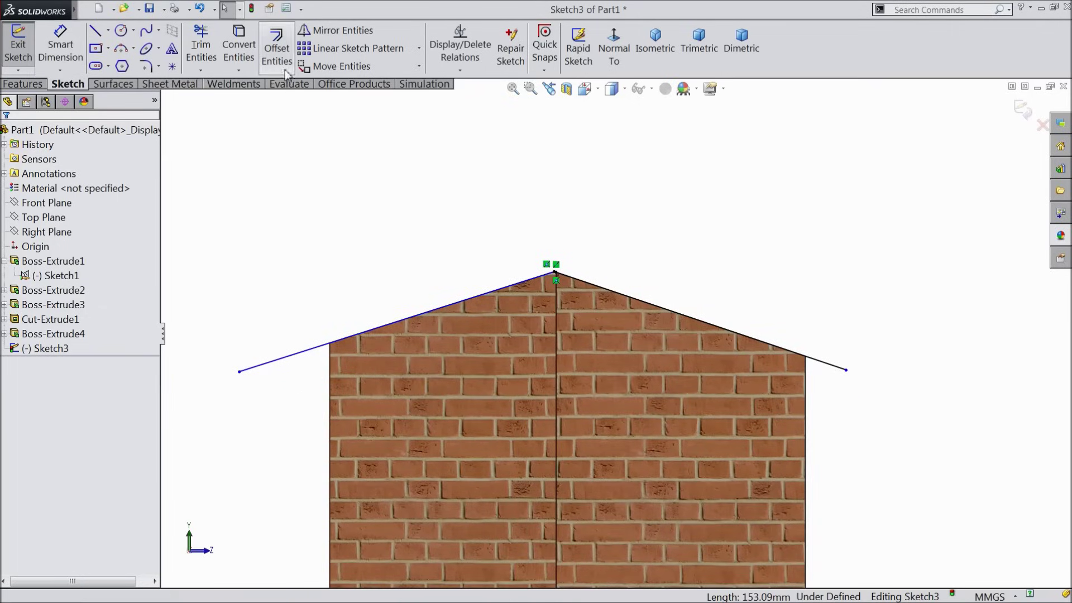
pyautogui.click(277, 49)
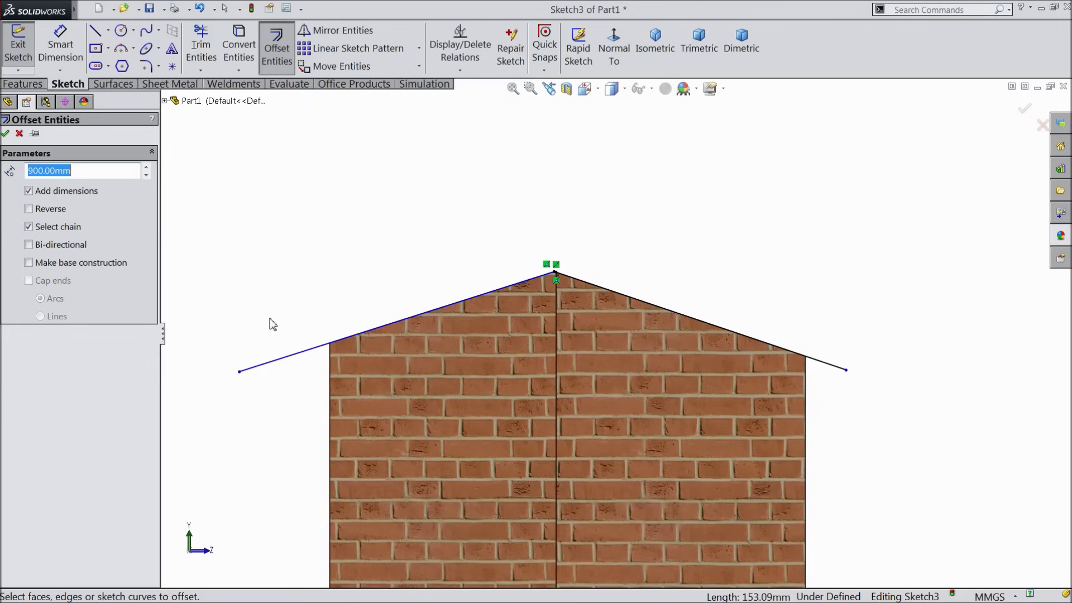
pyautogui.click(282, 358)
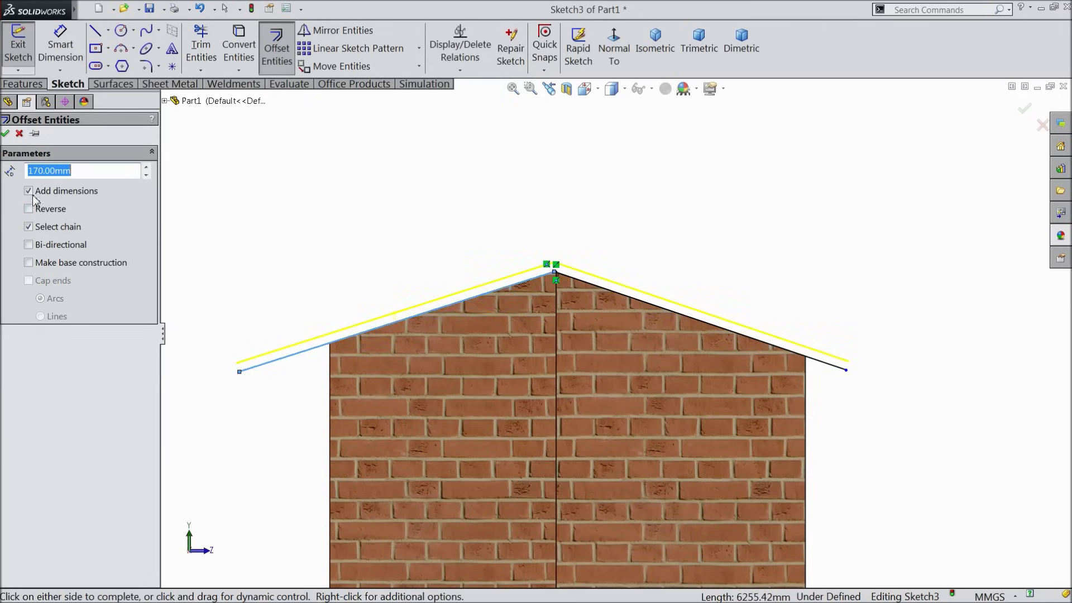
pyautogui.click(5, 134)
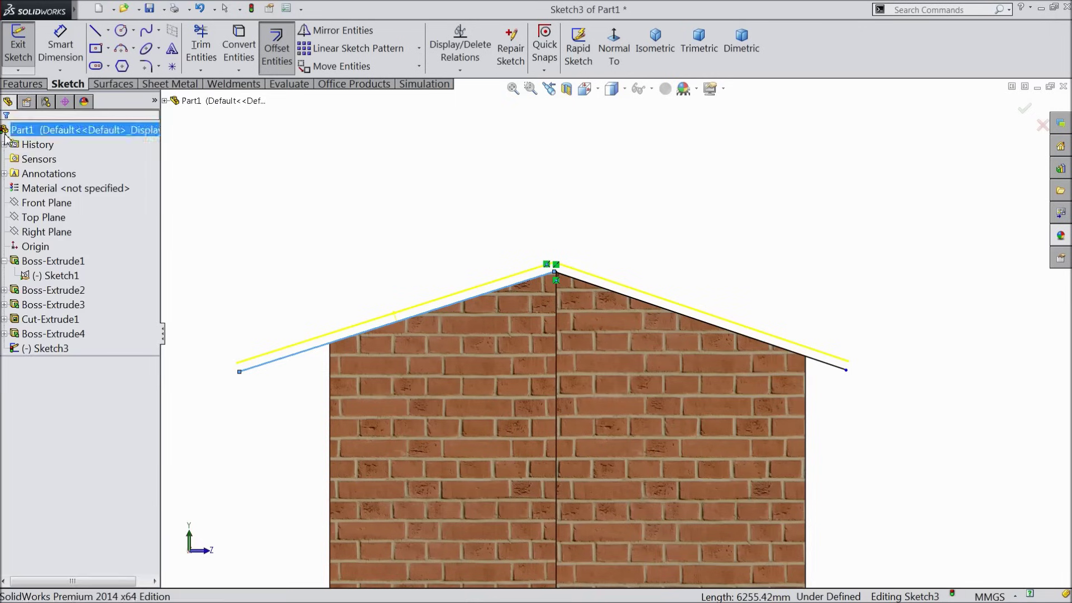
pyautogui.click(95, 31)
pyautogui.scroll(-5, 296, 380)
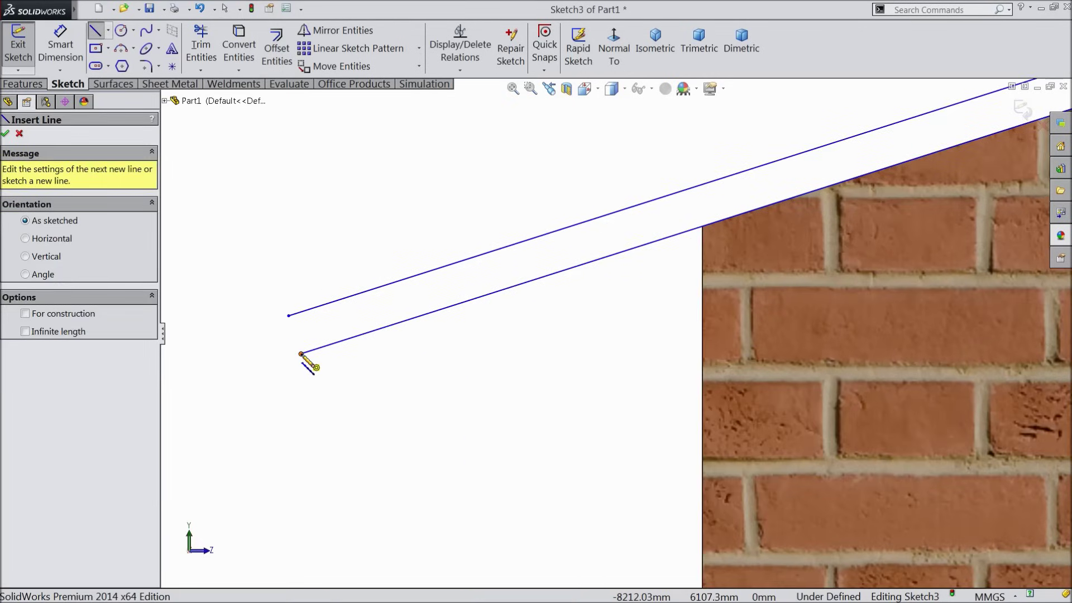
# Step: Close the left roof end with a vertical line joining the lower and upper roof lines
pyautogui.click(301, 354)
pyautogui.click(301, 313)
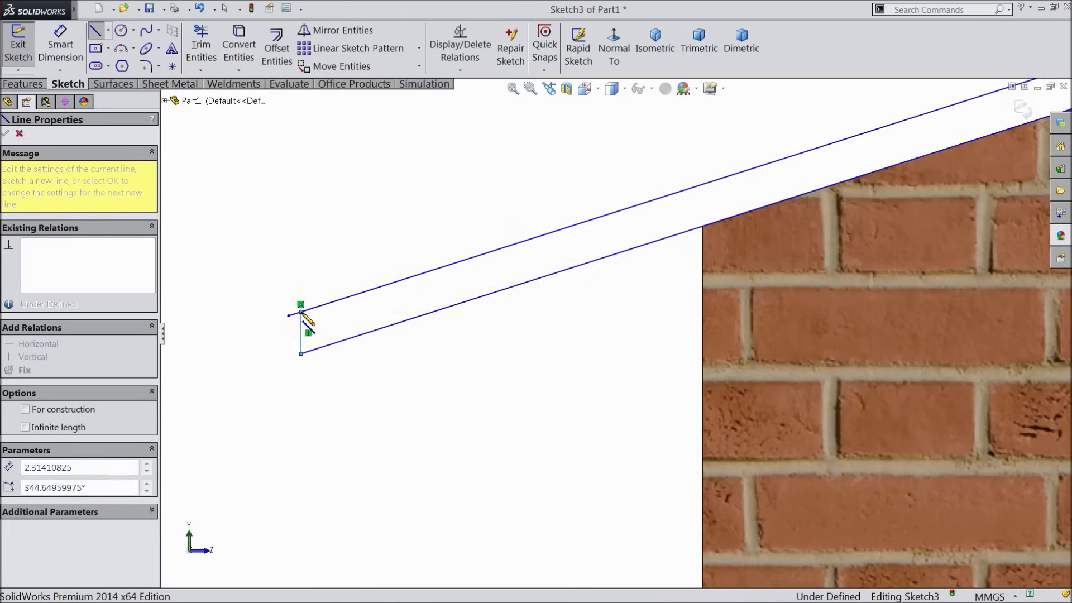
pyautogui.scroll(3, 383, 383)
pyautogui.rightClick(386, 329)
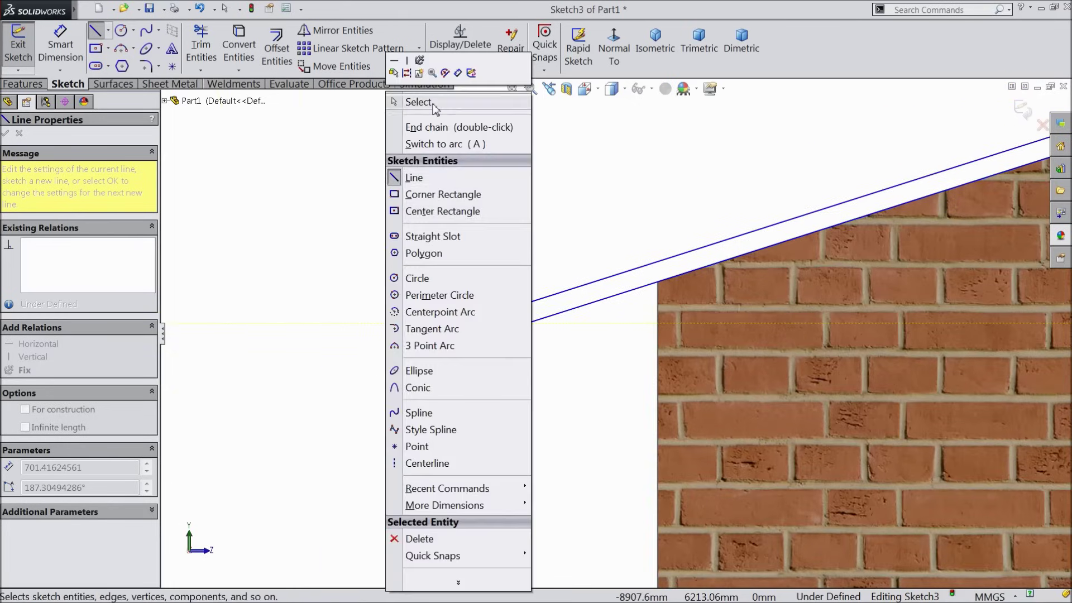
pyautogui.click(418, 102)
pyautogui.scroll(5, 463, 321)
pyautogui.scroll(-4, 948, 357)
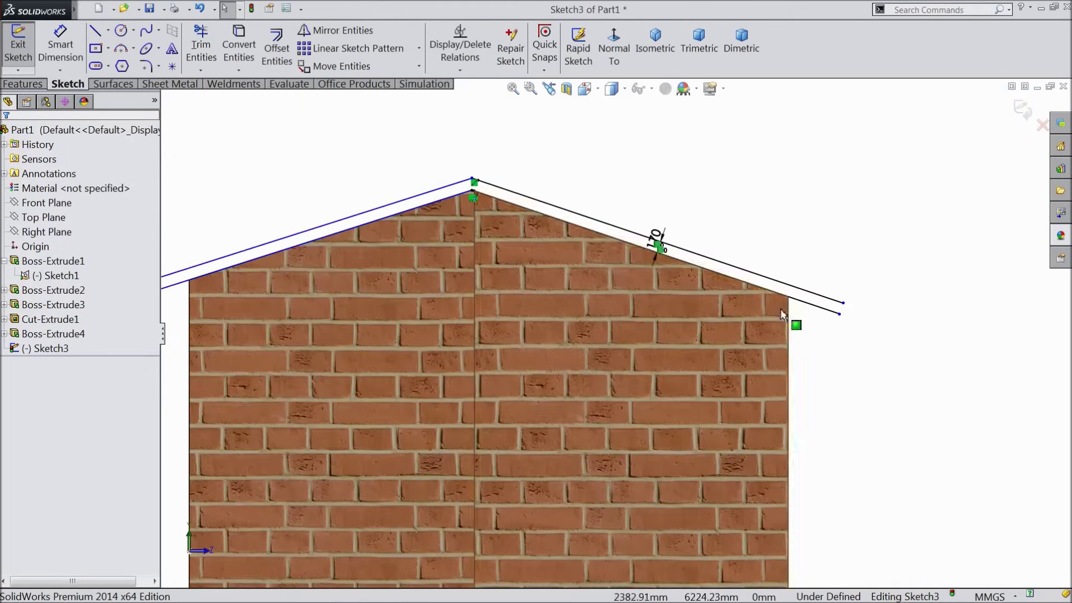
# Step: Draw a matching vertical line closing the right roof end
pyautogui.click(101, 37)
pyautogui.scroll(-4, 843, 306)
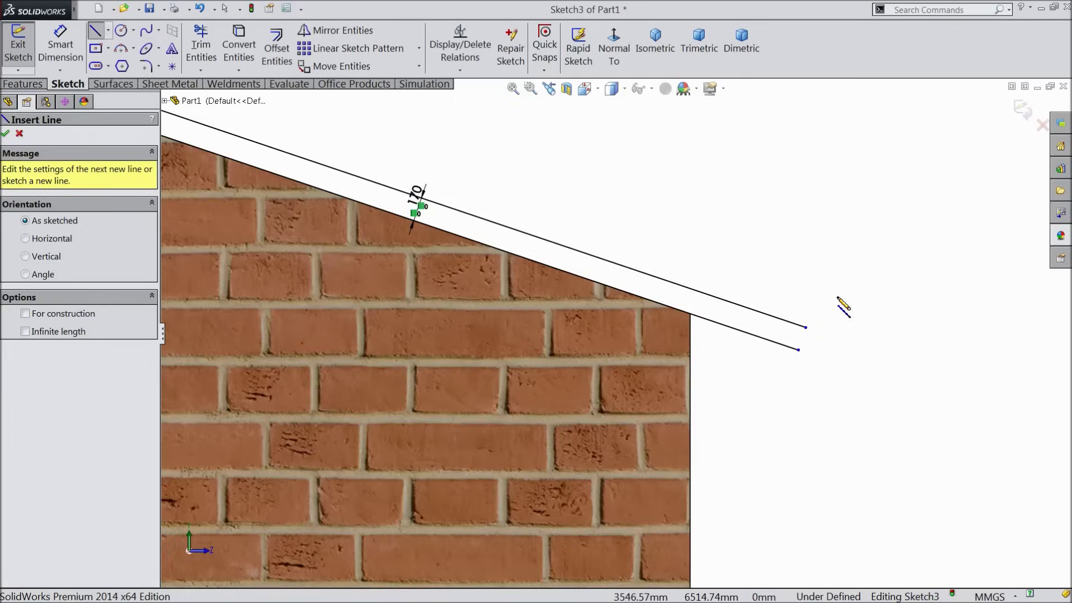
pyautogui.click(799, 350)
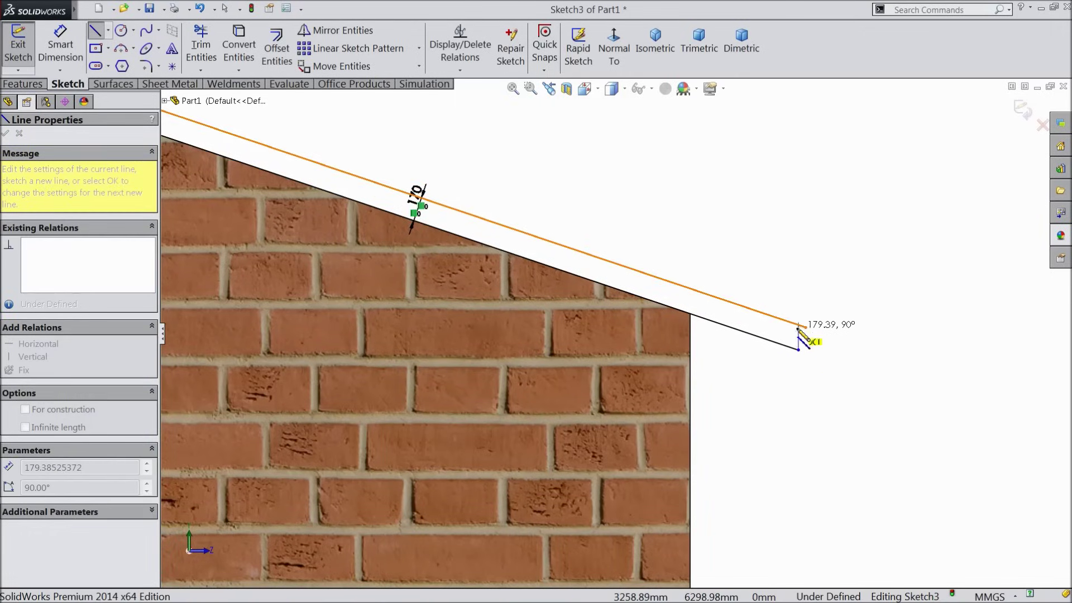
pyautogui.click(799, 327)
pyautogui.rightClick(800, 327)
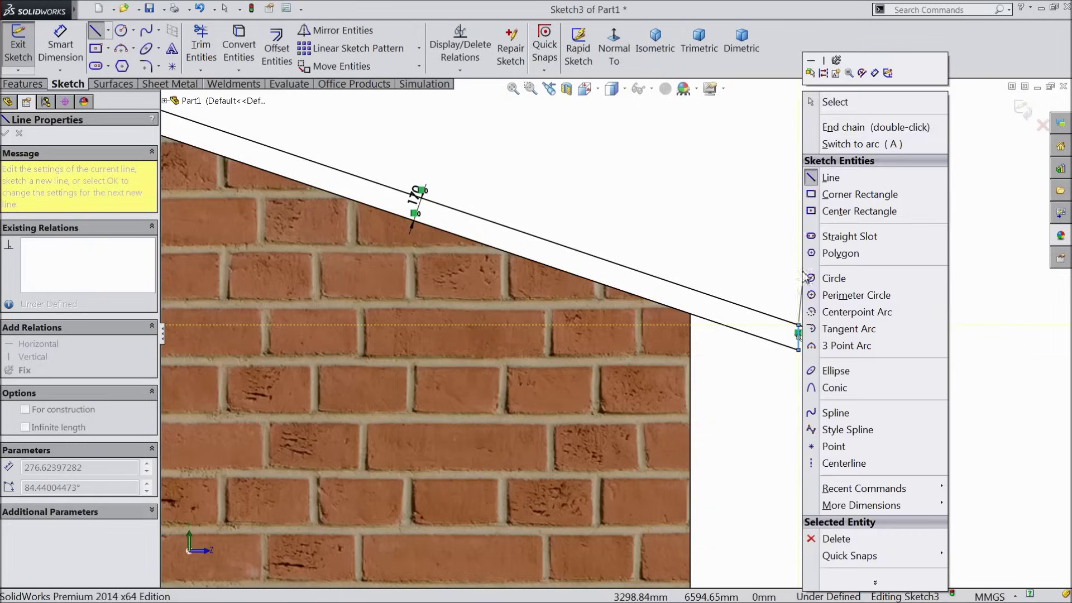
pyautogui.click(825, 103)
# Step: Trim away the roof line overhang beyond the end line with Power trim
pyautogui.click(200, 49)
pyautogui.scroll(-4, 792, 332)
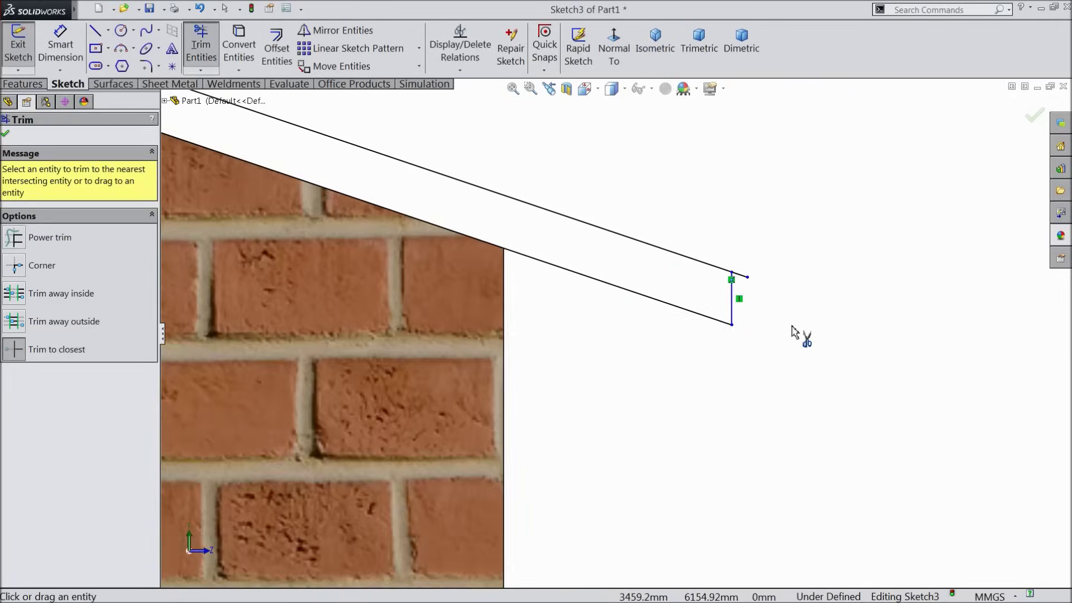
pyautogui.click(707, 279)
pyautogui.scroll(6, 629, 354)
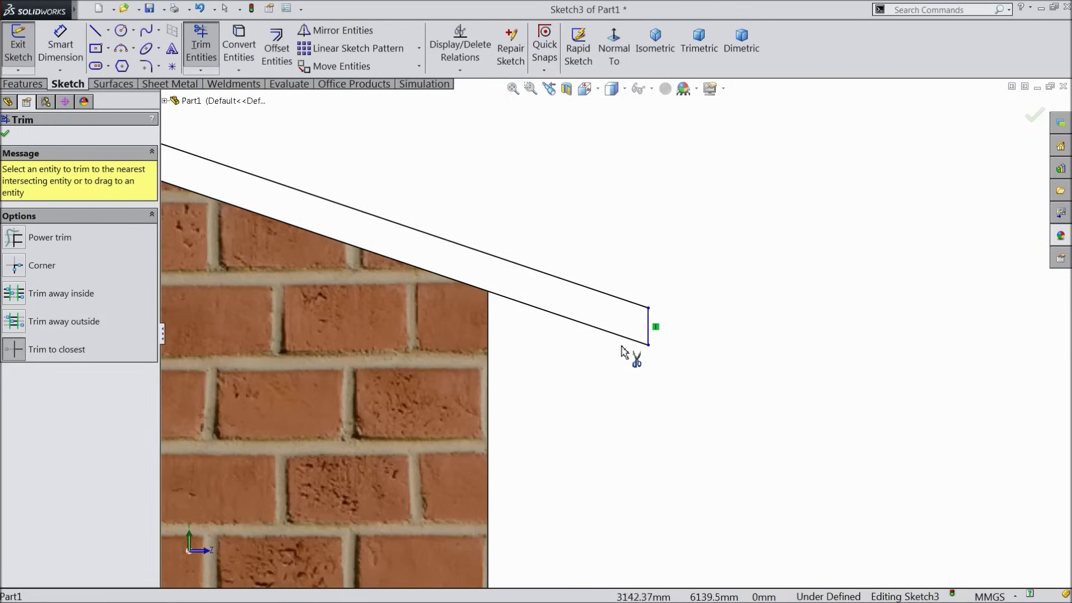
pyautogui.scroll(-5, 435, 326)
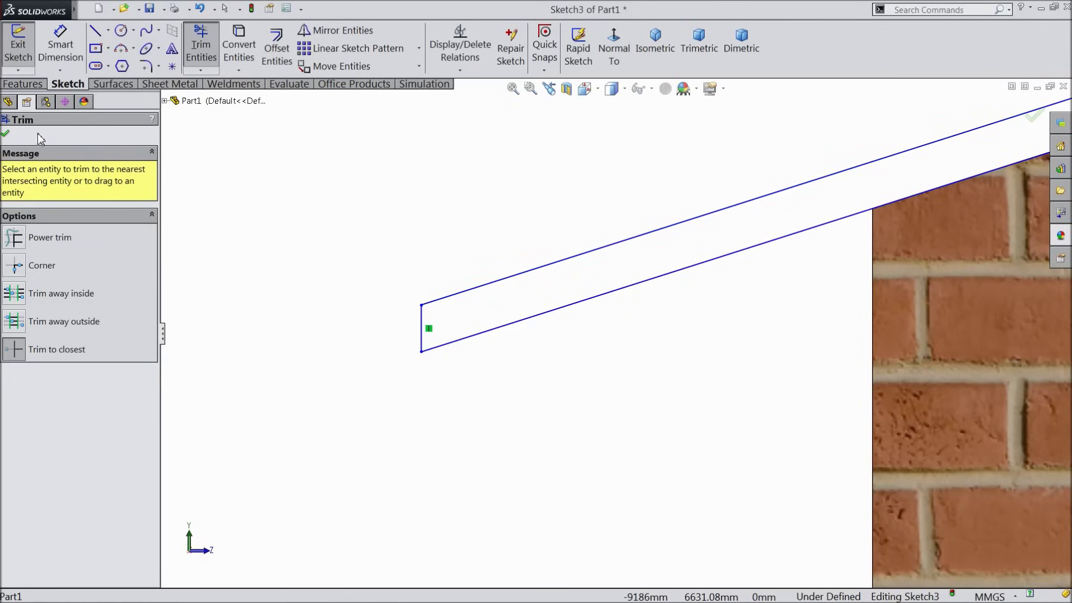
pyautogui.click(5, 134)
pyautogui.click(60, 45)
pyautogui.scroll(5, 575, 323)
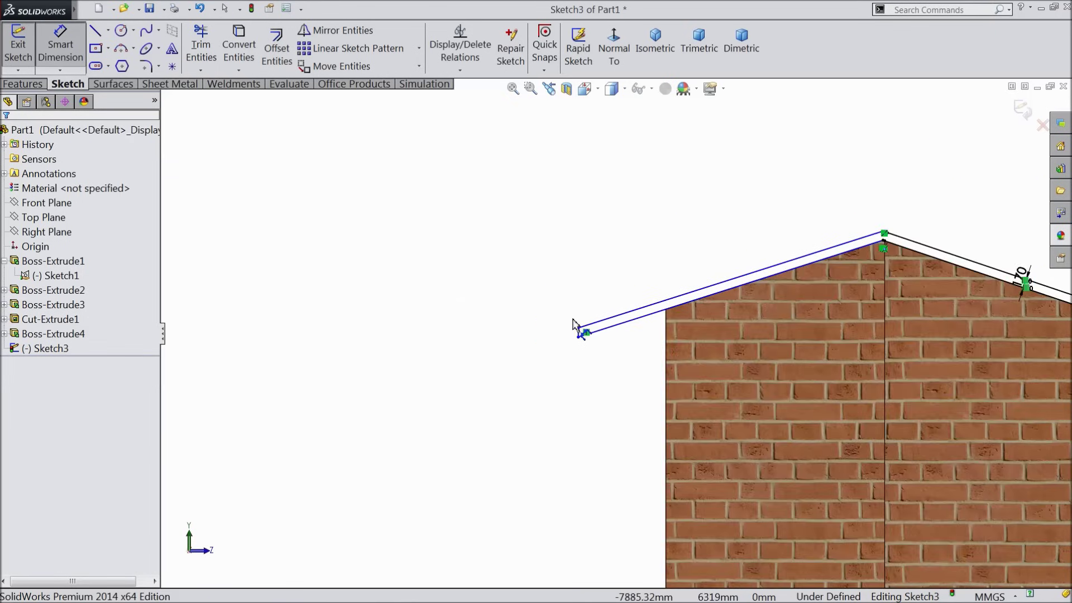
# Step: Dimension the left roof overhang 1250 mm from the wall edge
pyautogui.scroll(-3, 658, 337)
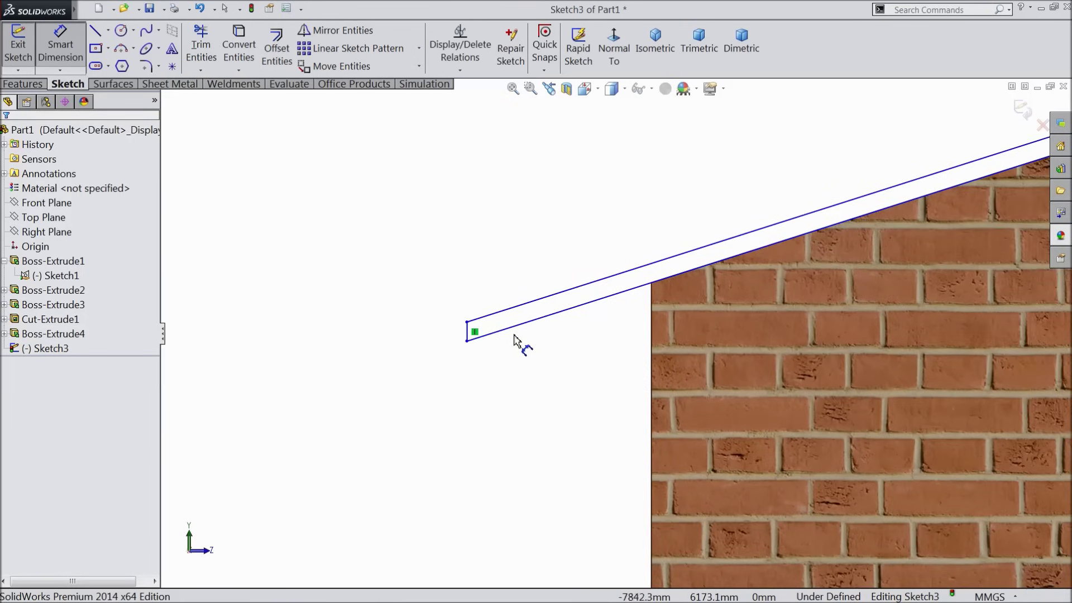
pyautogui.click(471, 333)
pyautogui.click(652, 358)
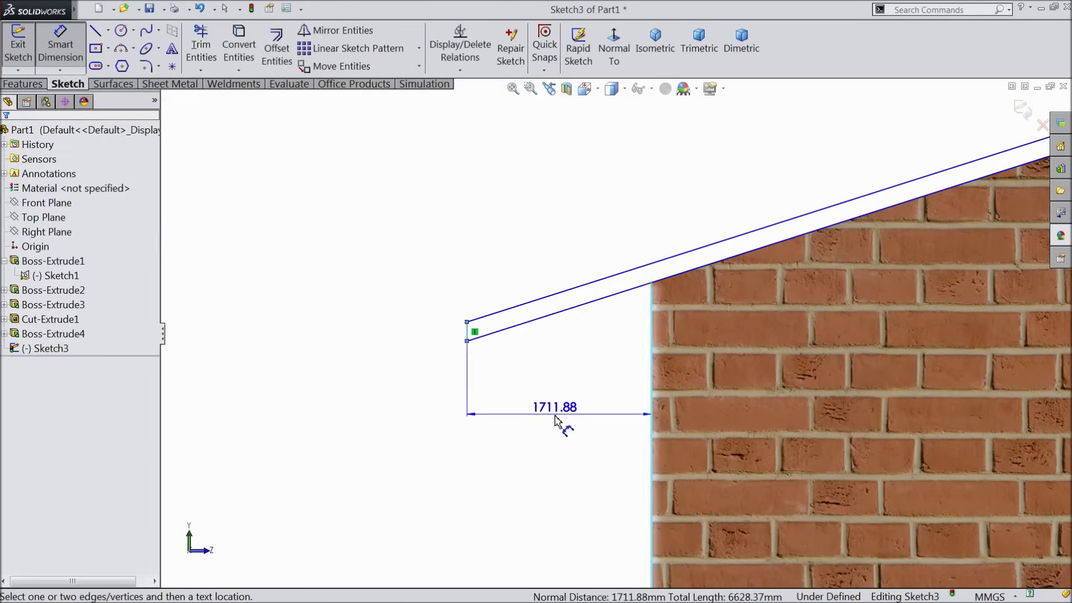
pyautogui.click(556, 422)
pyautogui.write('1250')
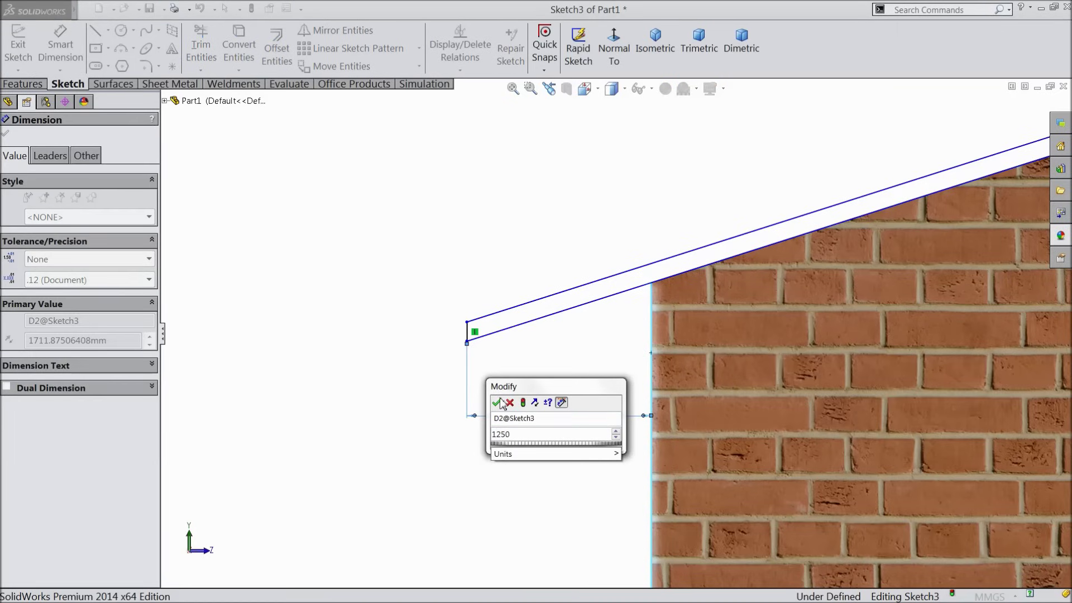
pyautogui.click(497, 402)
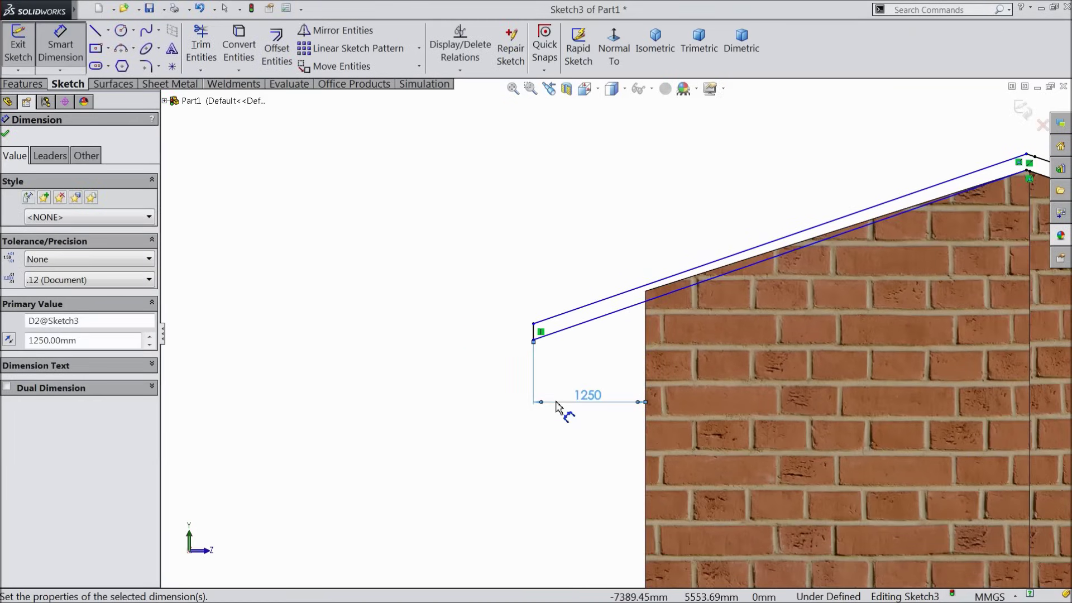
pyautogui.click(6, 135)
pyautogui.scroll(-3, 708, 326)
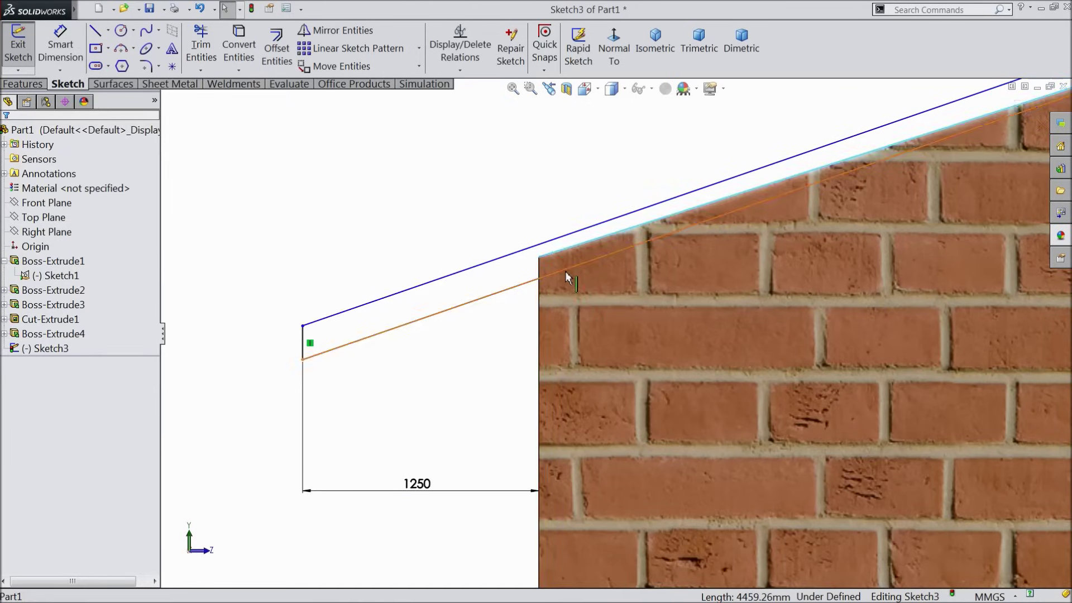
# Step: Make the lower roof line collinear with the wall's top edge
pyautogui.keyDown('ctrl'); pyautogui.click(564, 270); pyautogui.keyUp('ctrl')
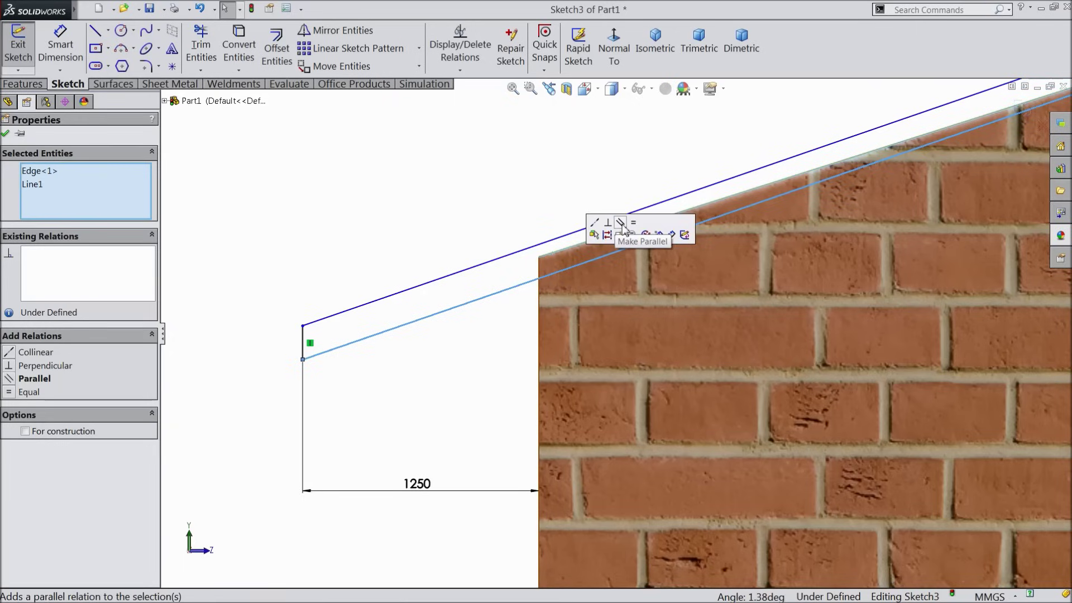
pyautogui.click(594, 223)
pyautogui.scroll(4, 589, 268)
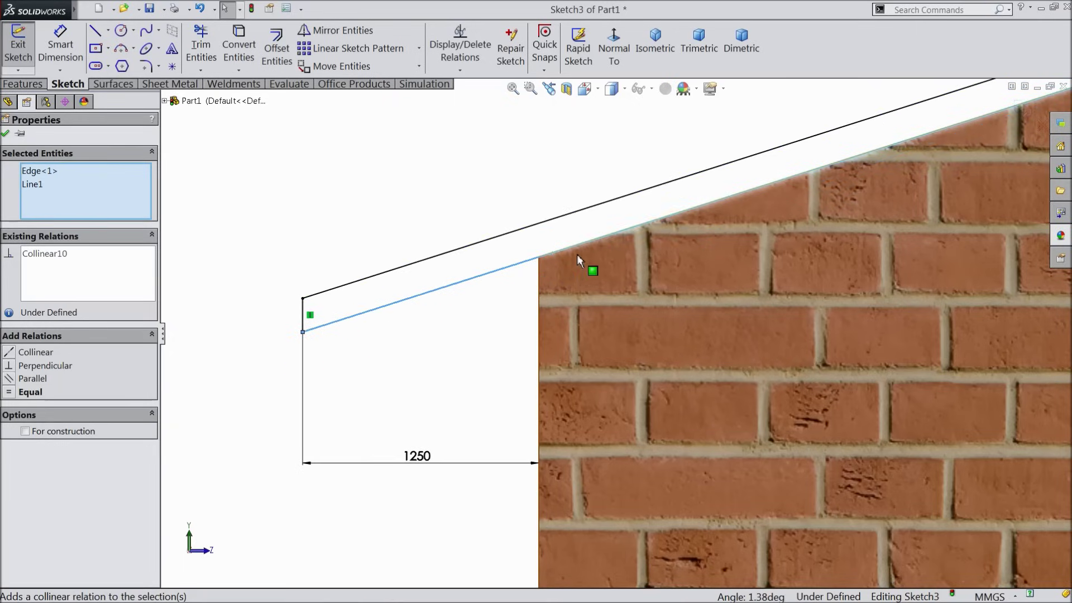
pyautogui.scroll(3, 592, 279)
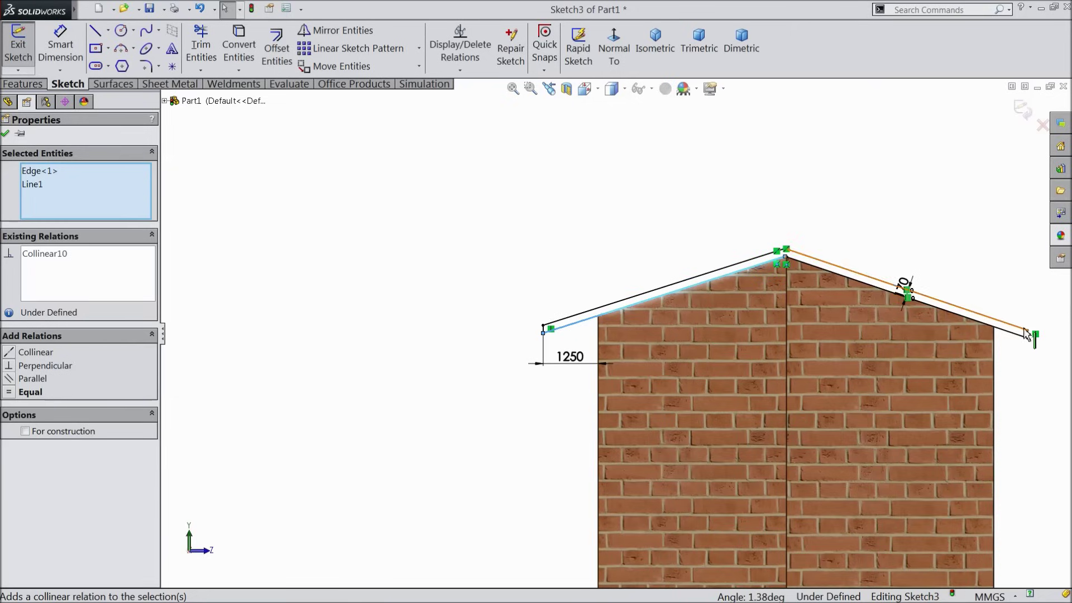
pyautogui.scroll(-6, 978, 337)
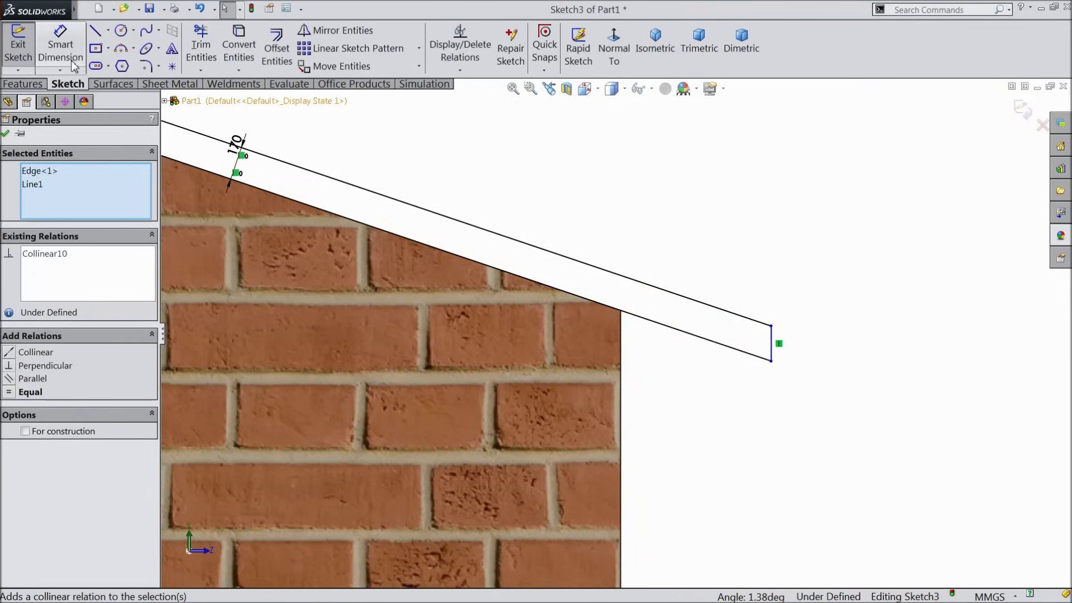
pyautogui.press('Escape')
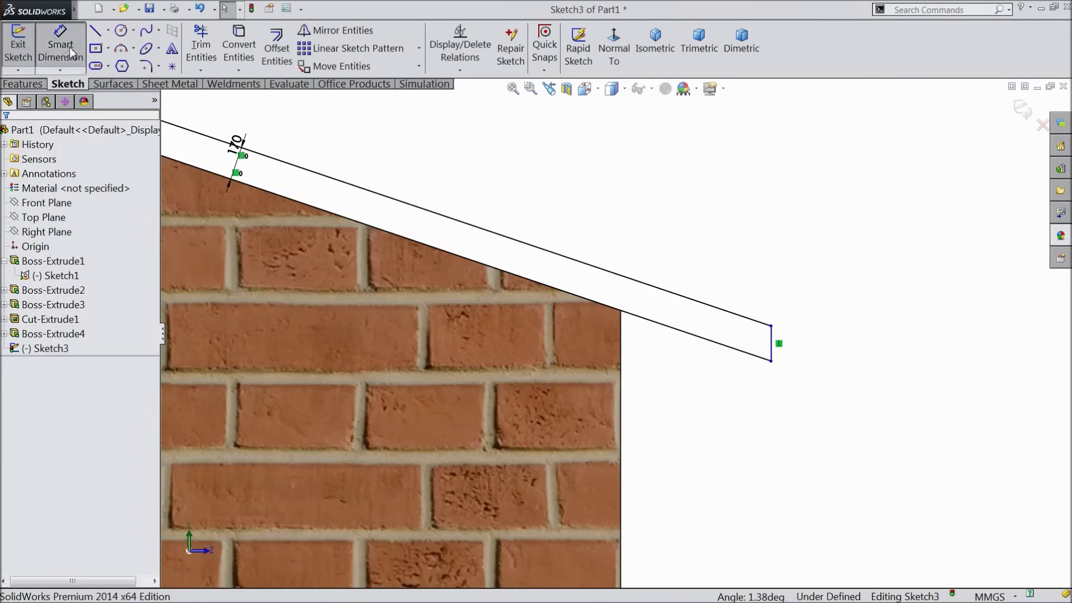
# Step: Dimension the right roof overhang 1250 mm from the wall edge
pyautogui.click(621, 368)
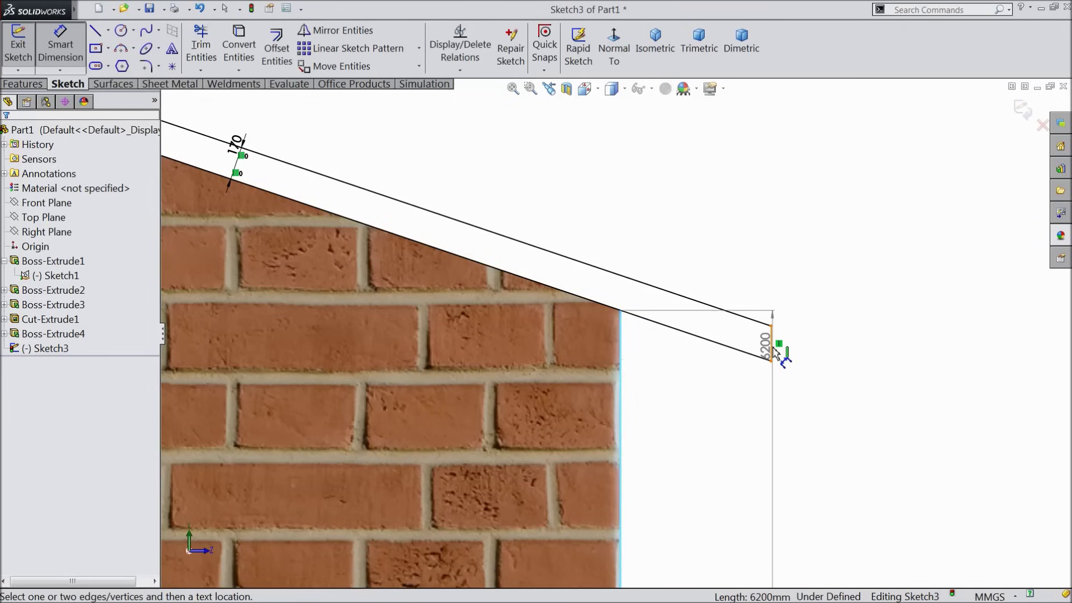
pyautogui.click(771, 360)
pyautogui.click(727, 417)
pyautogui.write('125')
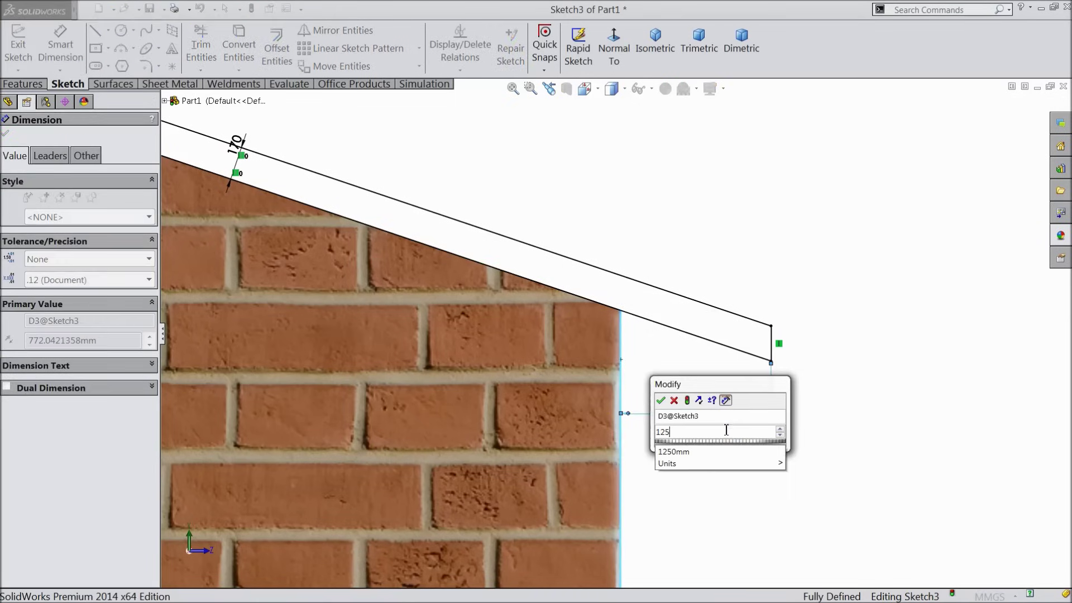
pyautogui.write('0')
pyautogui.click(661, 400)
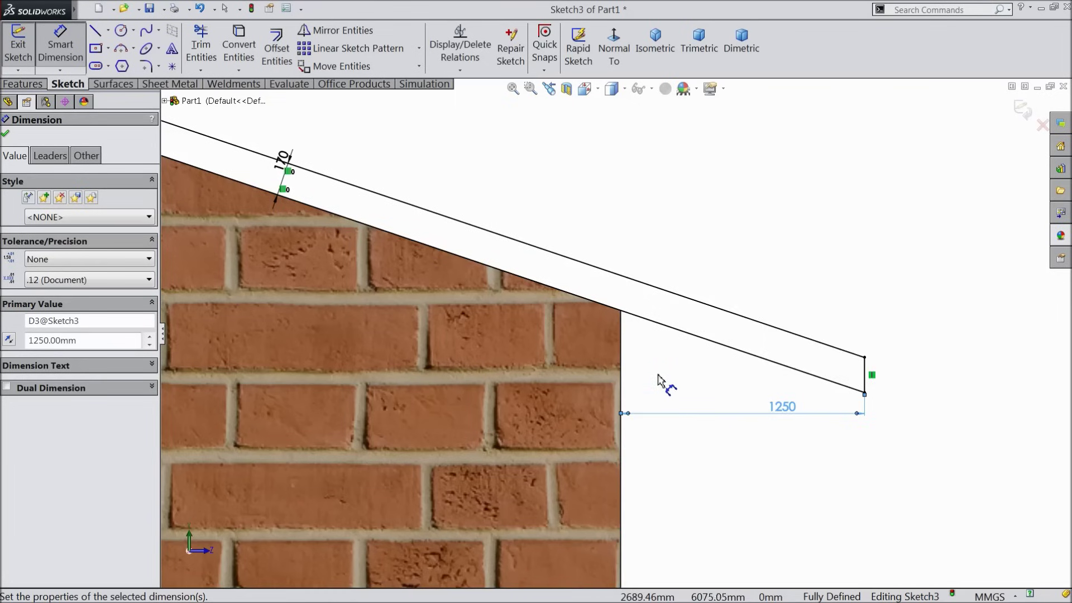
pyautogui.scroll(5, 657, 375)
pyautogui.scroll(2, 340, 325)
pyautogui.click(6, 134)
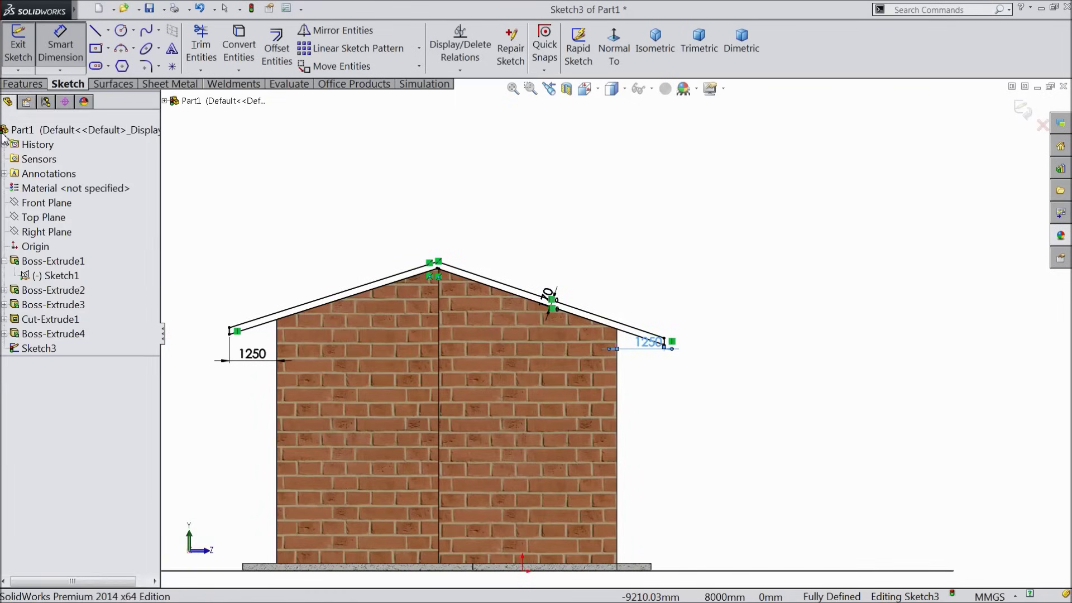
pyautogui.click(23, 84)
pyautogui.click(25, 50)
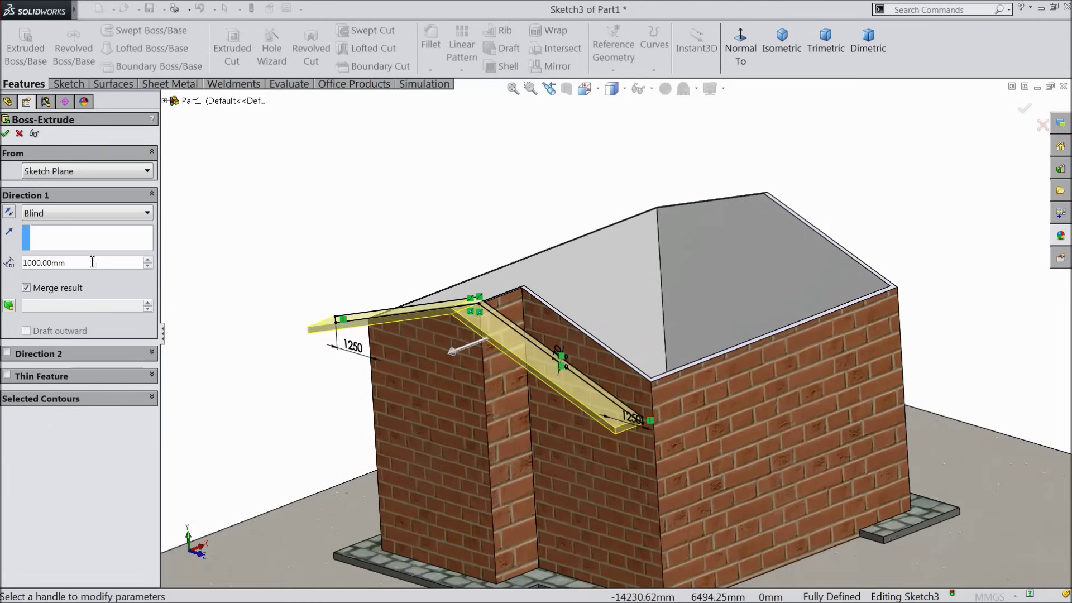
# Step: Extrude the roof profile Blind 550 mm in Direction 1 and 11450 mm in Direction 2
pyautogui.write('550')
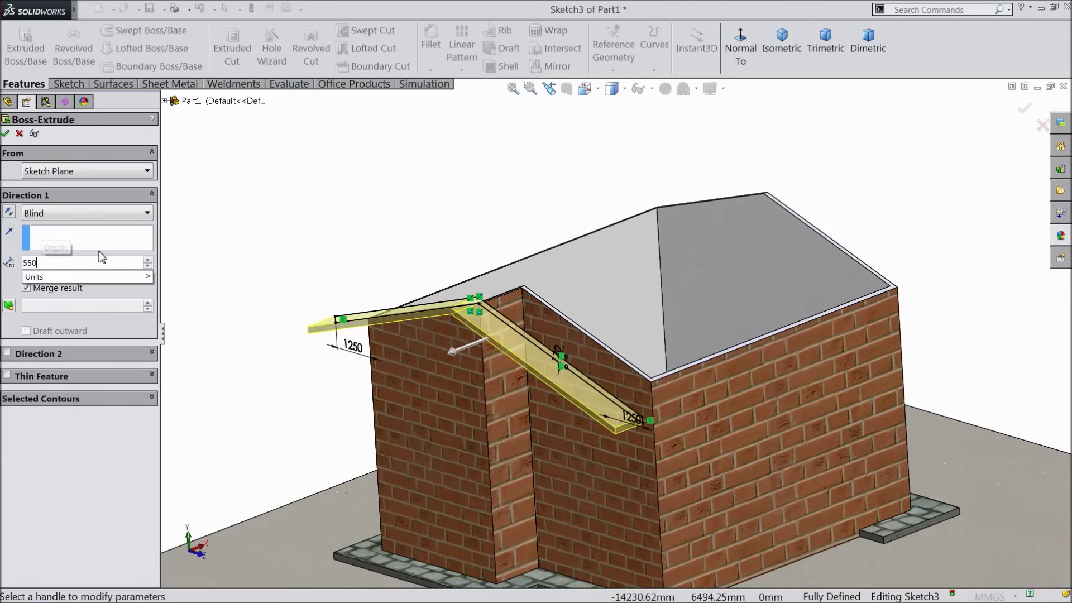
pyautogui.press('Return')
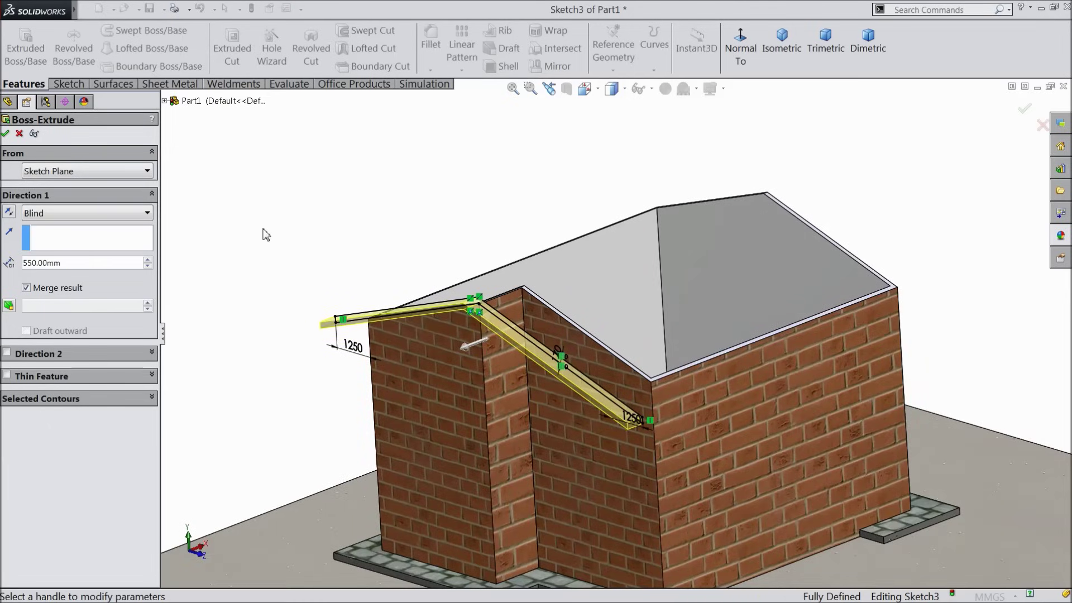
pyautogui.click(6, 354)
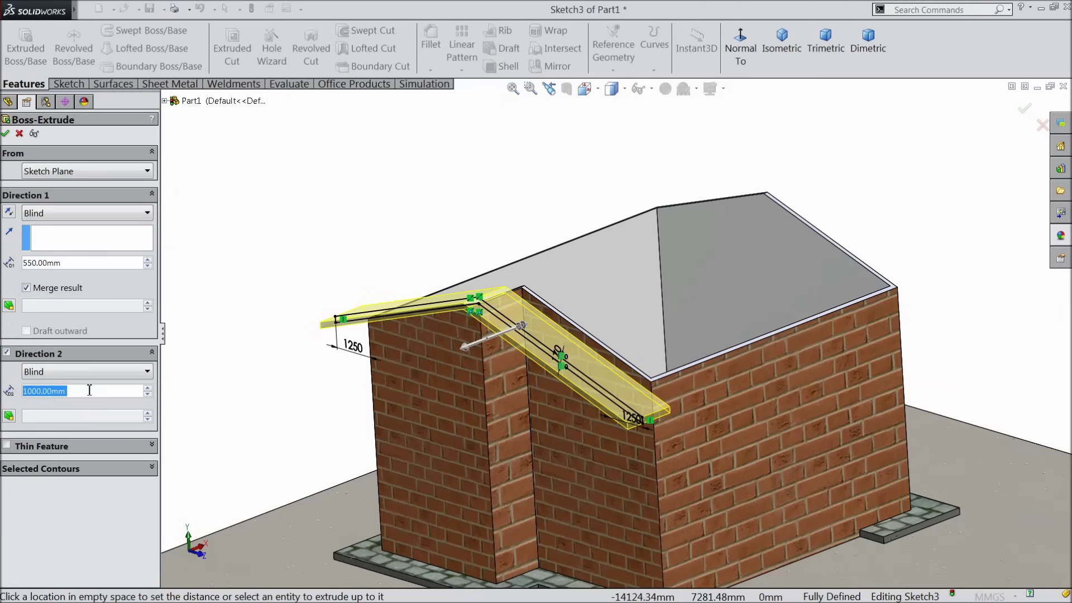
pyautogui.write('105')
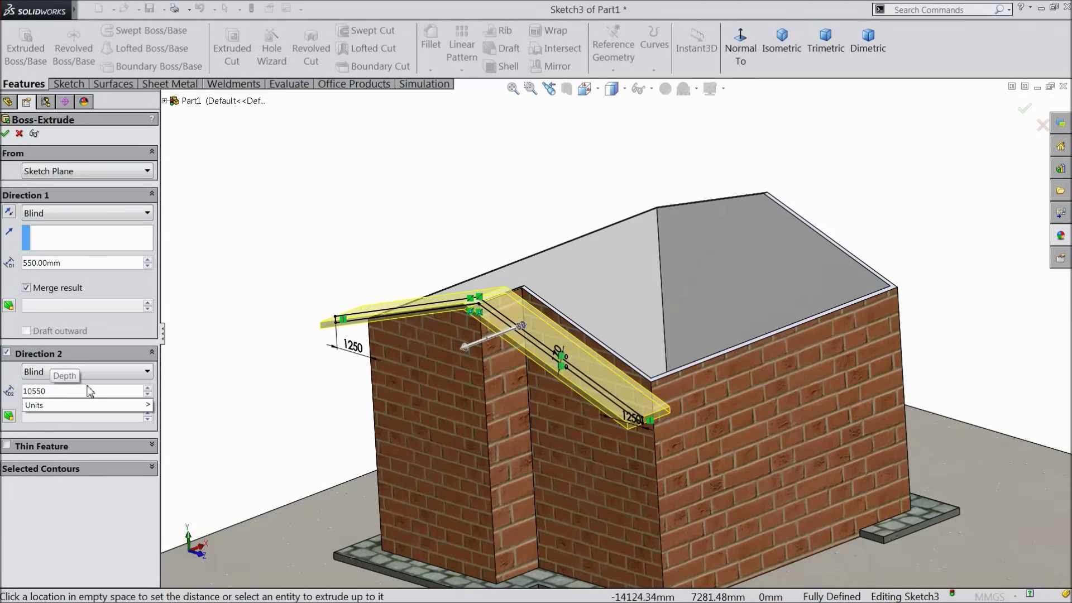
pyautogui.write('50')
pyautogui.press('BackSpace')
pyautogui.press('BackSpace')
pyautogui.press('BackSpace')
pyautogui.press('BackSpace')
pyautogui.write('1450')
pyautogui.press('Return')
pyautogui.moveTo(322, 231)
pyautogui.mouseDown(button='middle')
pyautogui.moveTo(270, 244)
pyautogui.moveTo(313, 247)
pyautogui.mouseUp(button='middle')
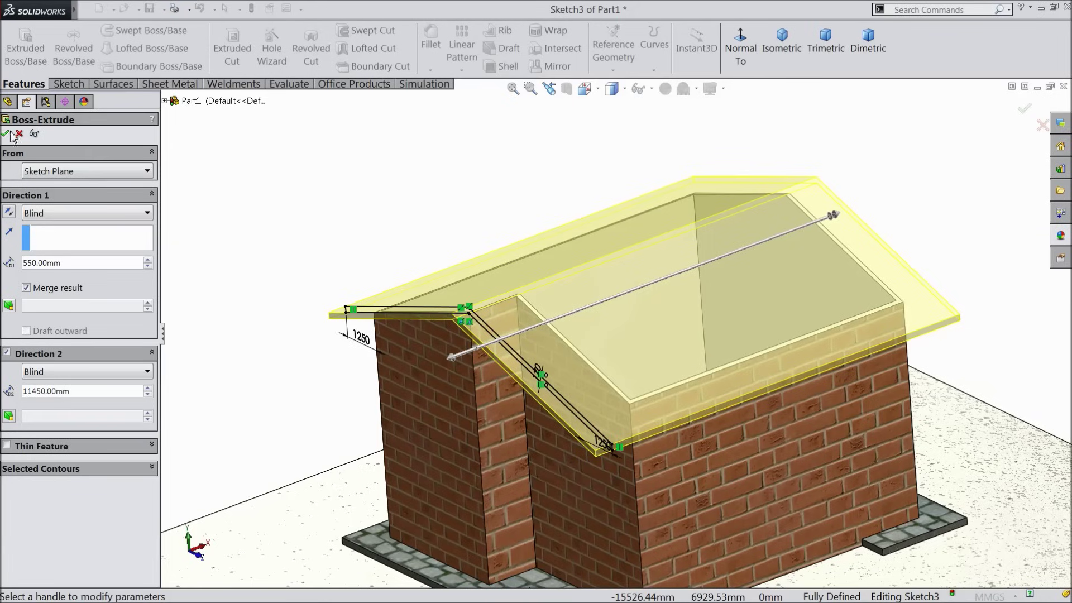
pyautogui.press('Return')
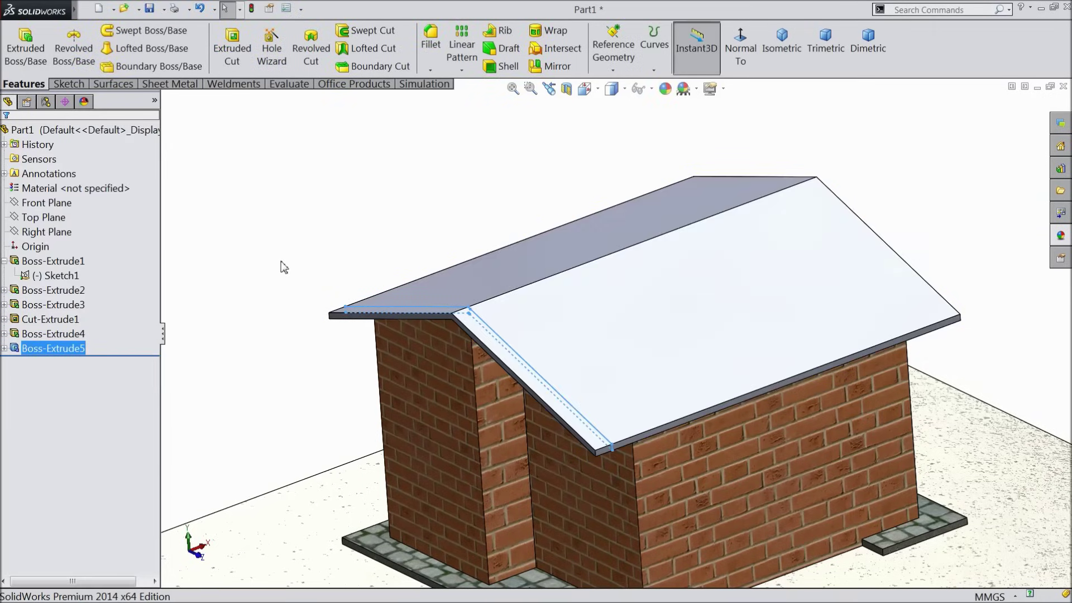
pyautogui.click(283, 267)
# Step: Start a new sketch on the left gable wall face, viewed normal to
pyautogui.moveTo(282, 266); pyautogui.dragTo(368, 255, button='middle')
pyautogui.scroll(5, 293, 256)
pyautogui.click(555, 380)
pyautogui.click(604, 350)
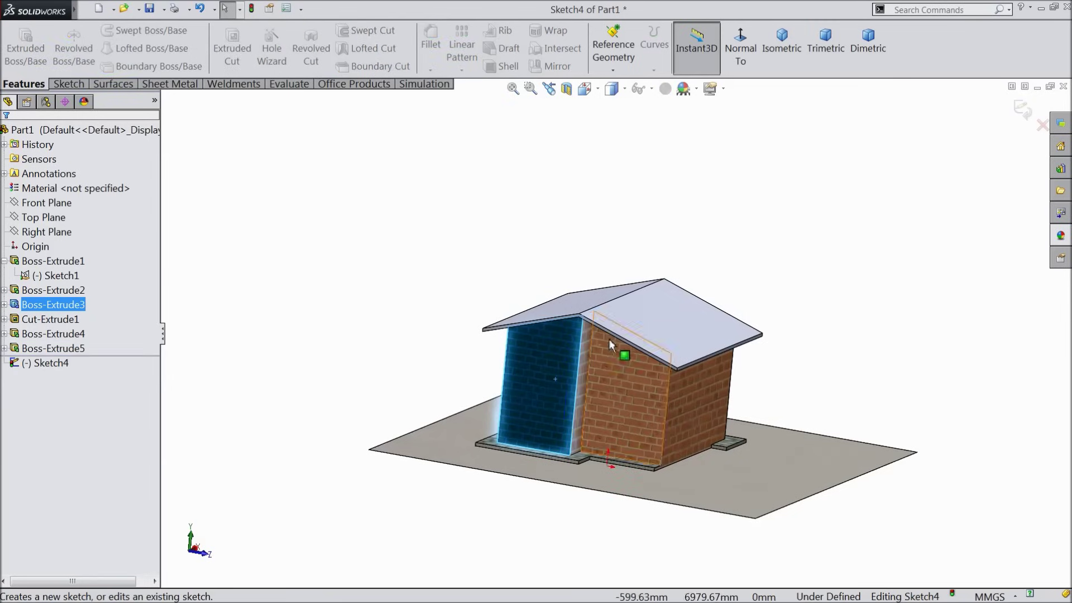
pyautogui.click(741, 53)
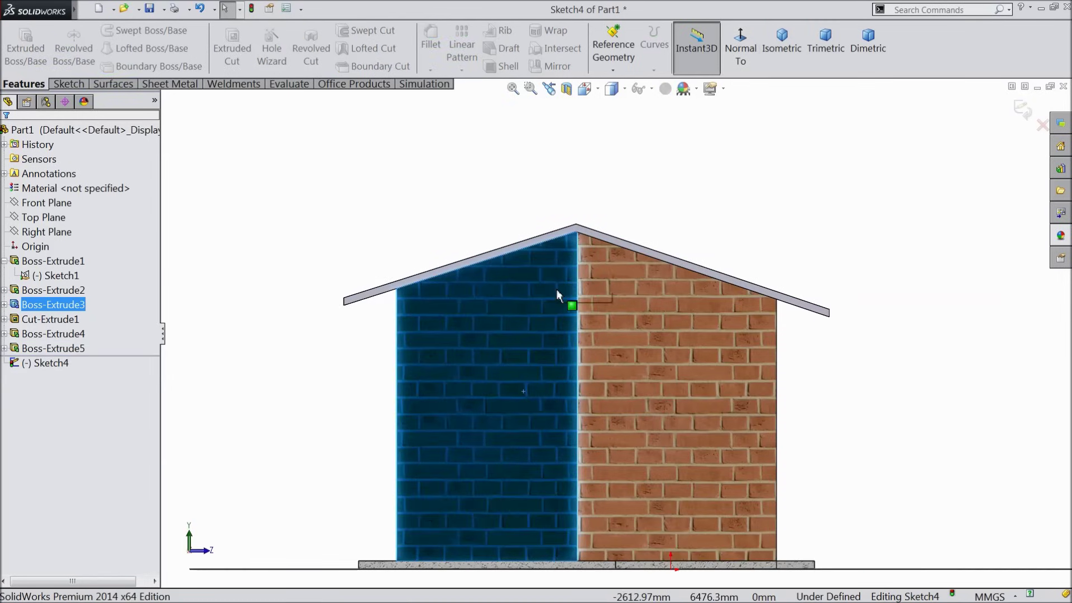
# Step: Draw a vertical construction centerline from the roof peak down to the ground
pyautogui.click(66, 84)
pyautogui.click(108, 30)
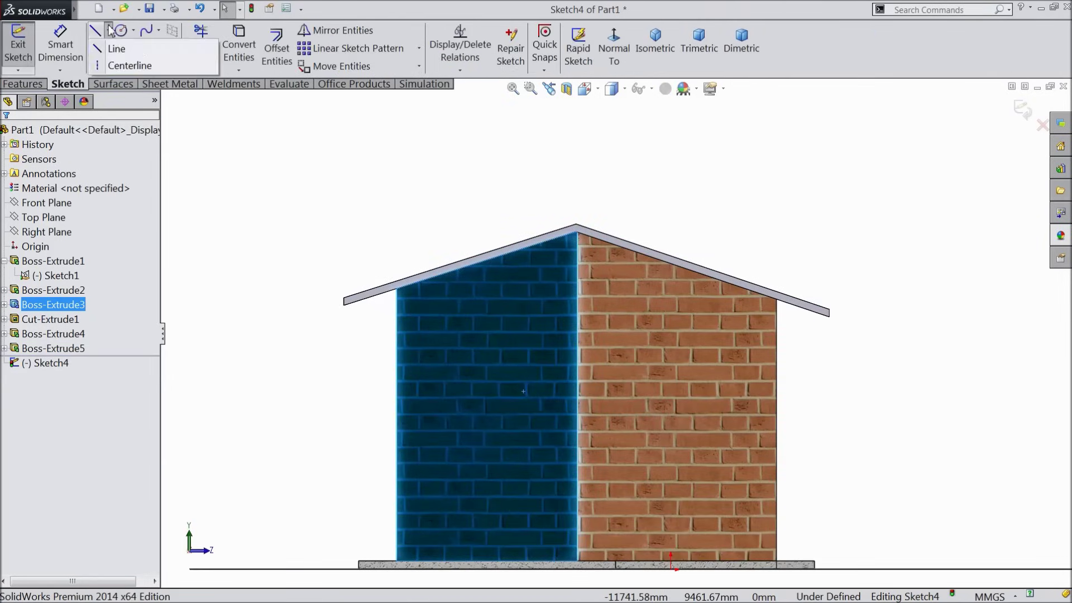
pyautogui.click(120, 62)
pyautogui.scroll(3, 617, 335)
pyautogui.scroll(-5, 599, 307)
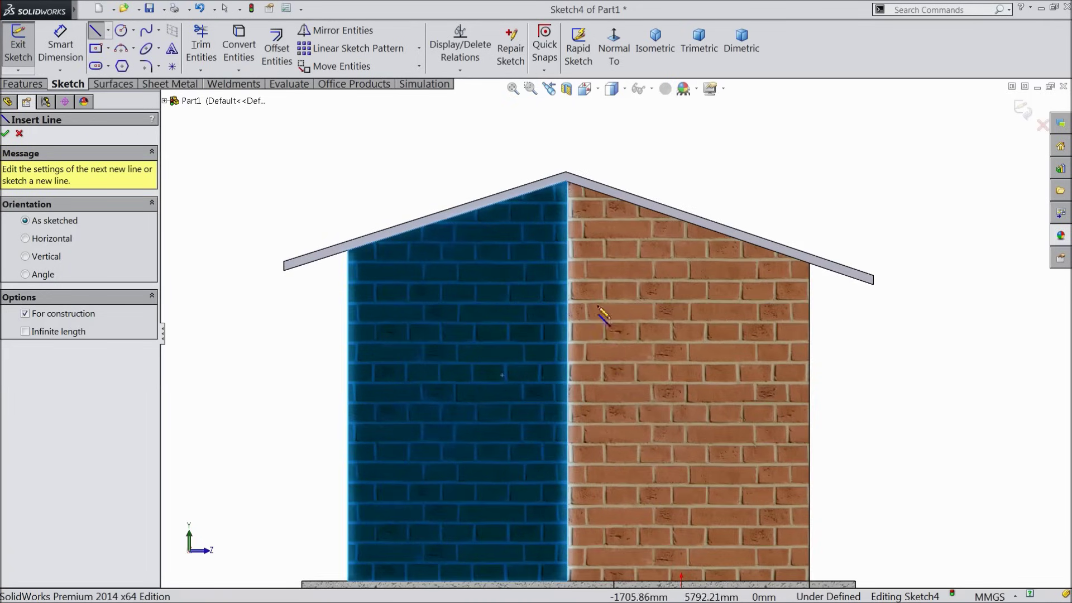
pyautogui.click(568, 182)
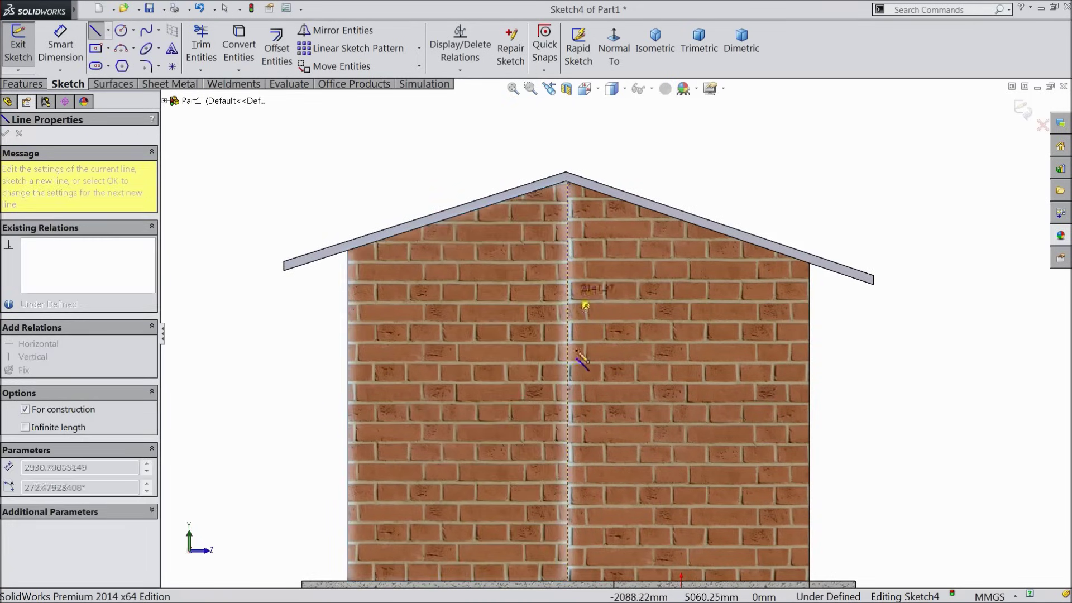
pyautogui.click(568, 583)
pyautogui.rightClick(249, 334)
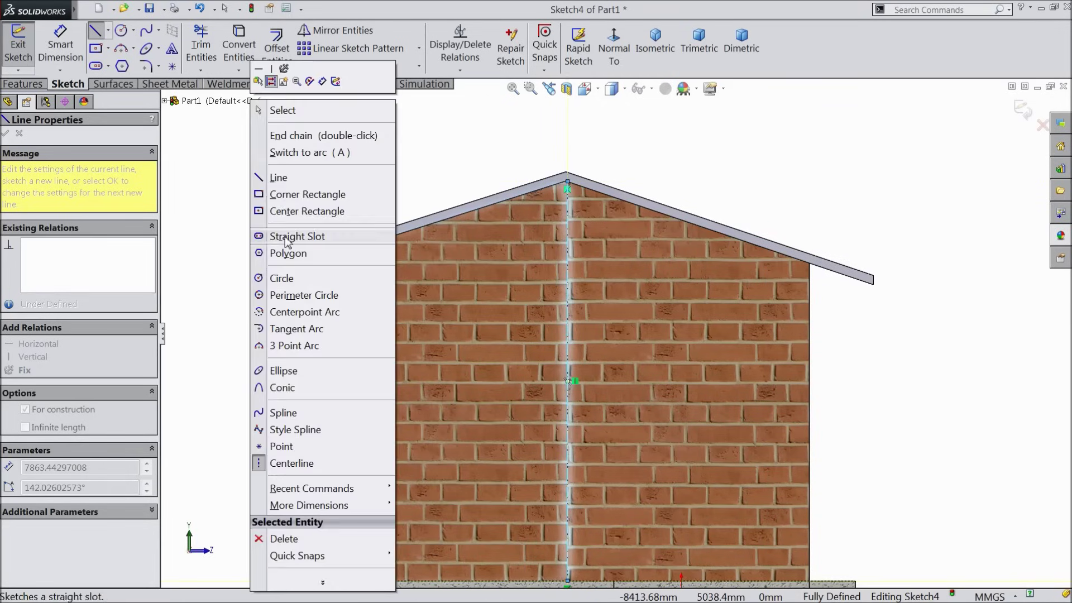
pyautogui.click(281, 111)
pyautogui.scroll(4, 502, 363)
pyautogui.scroll(-1, 531, 424)
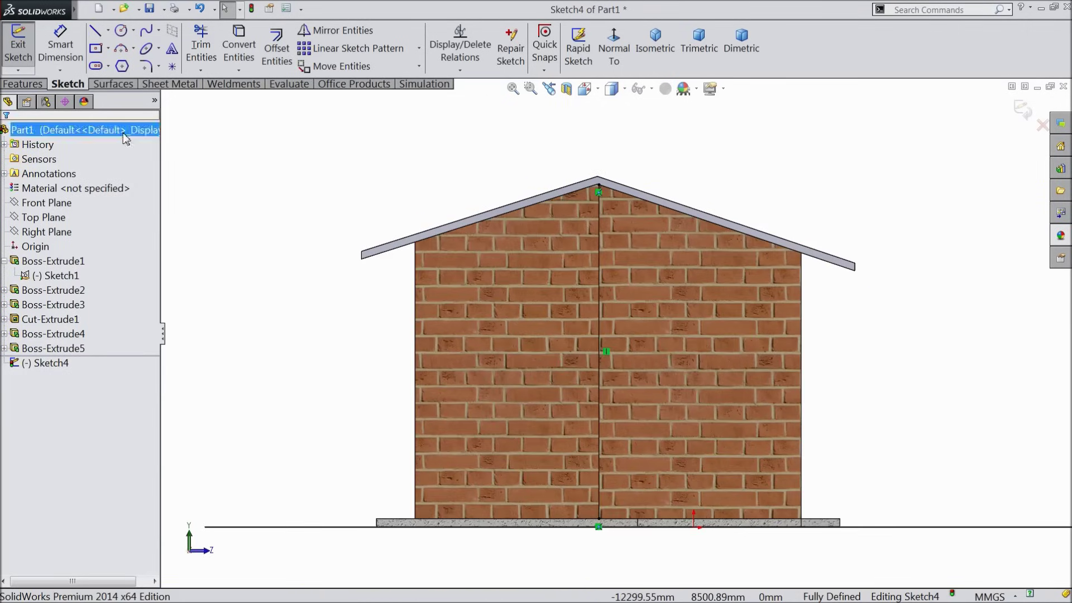
pyautogui.click(96, 31)
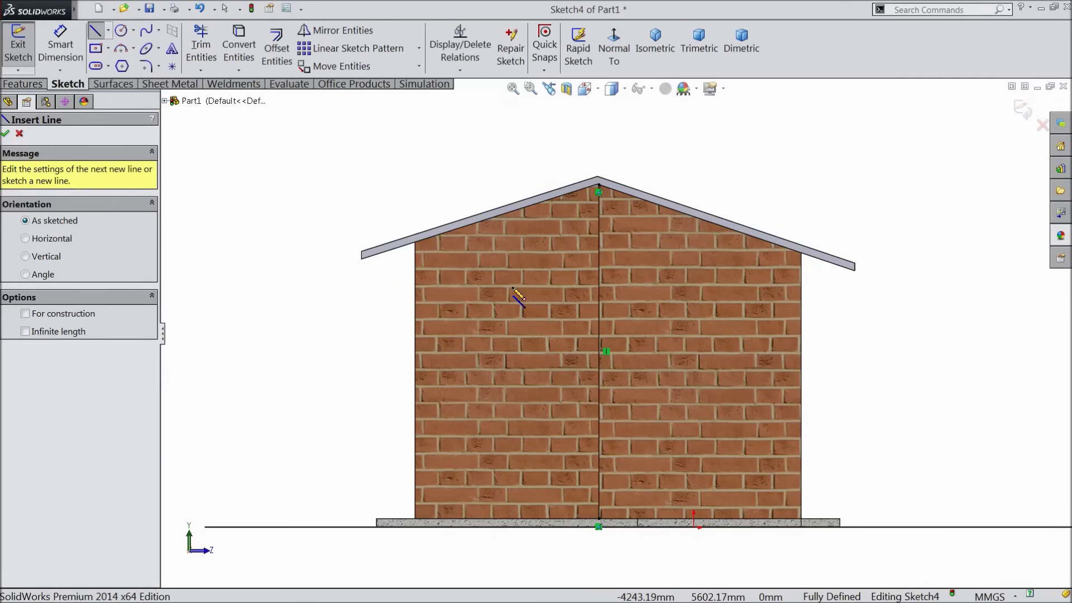
# Step: Outline the upper-left wall: ridge along roof edge to eave, down, across to centerline, back up
pyautogui.scroll(-2, 527, 301)
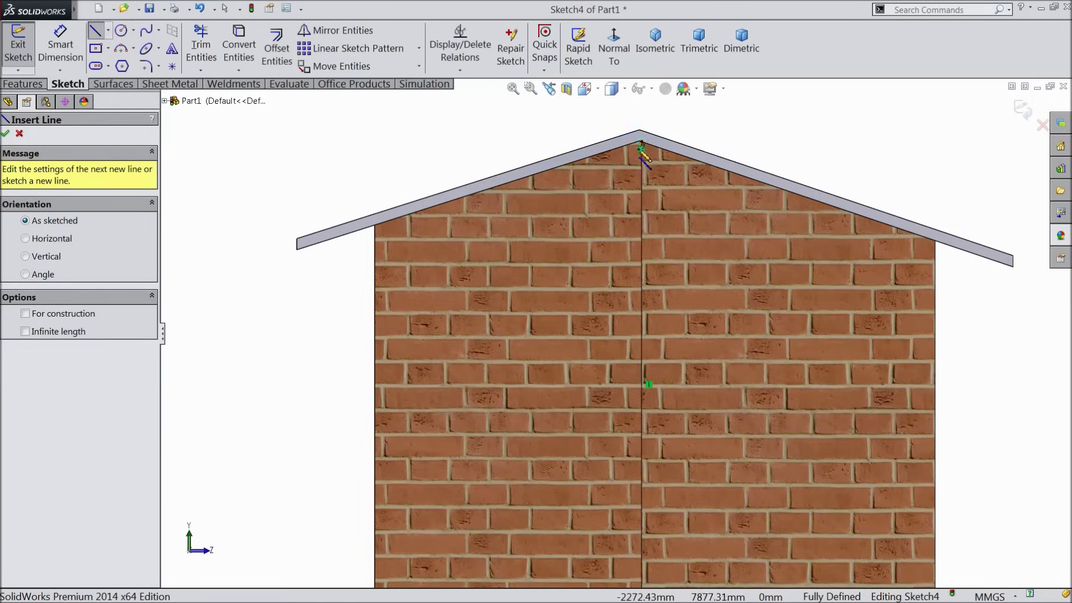
pyautogui.scroll(-8, 641, 148)
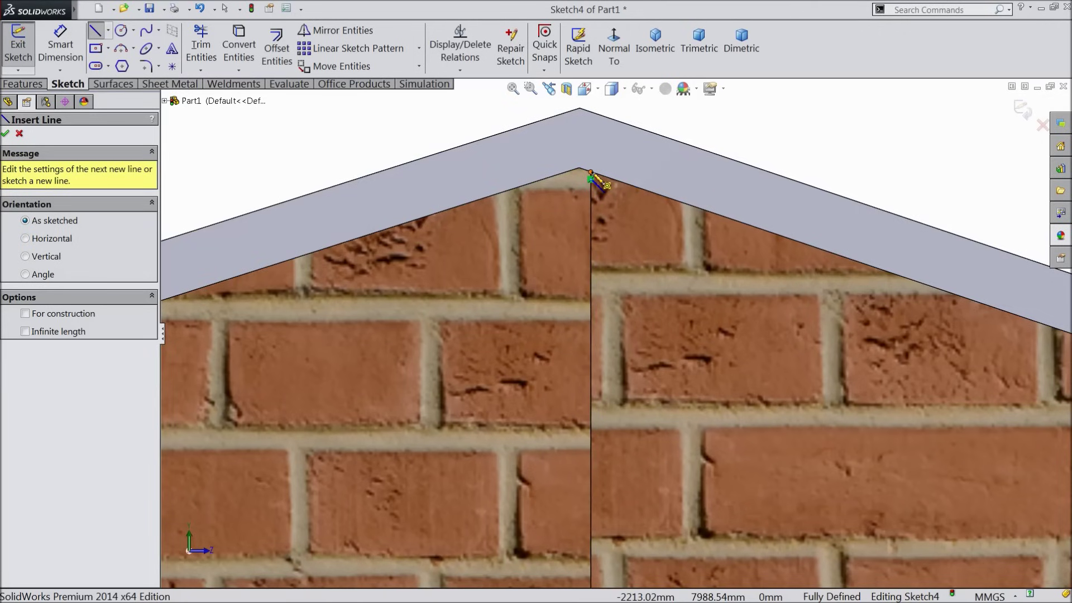
pyautogui.click(590, 174)
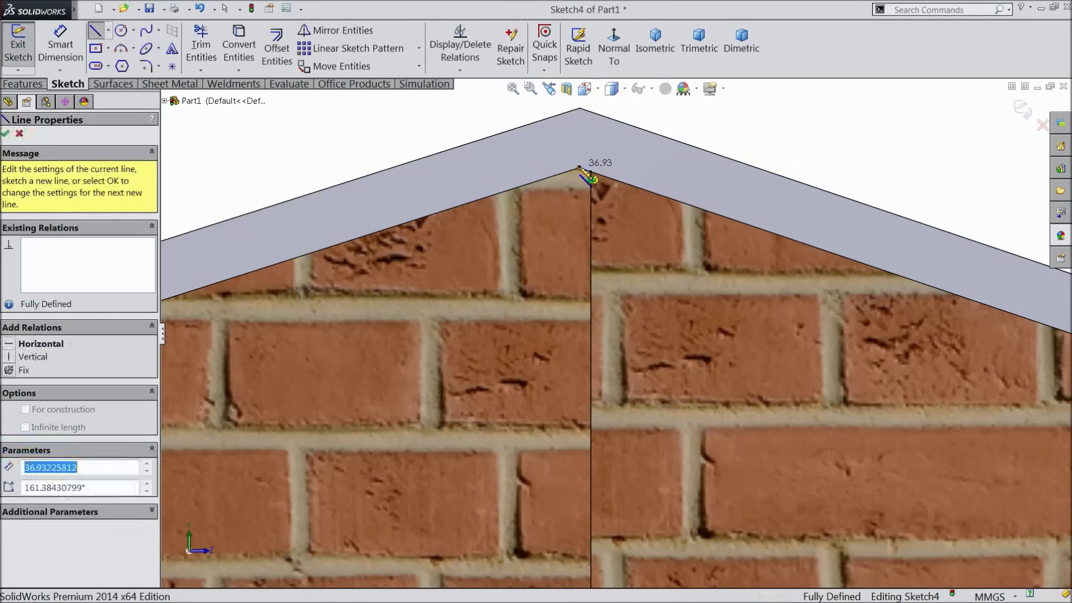
pyautogui.scroll(8, 580, 178)
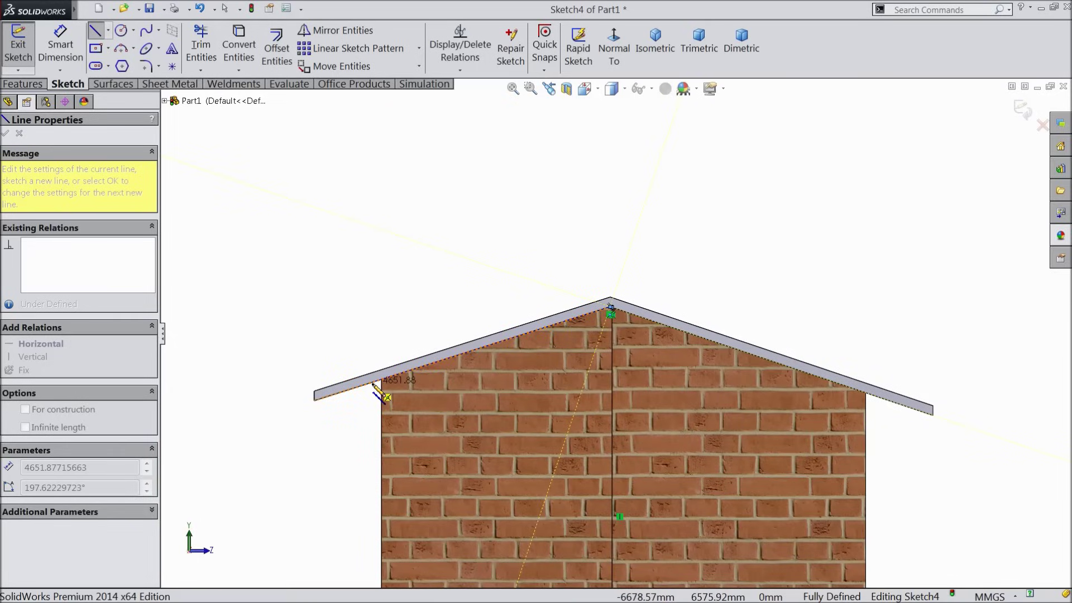
pyautogui.click(372, 383)
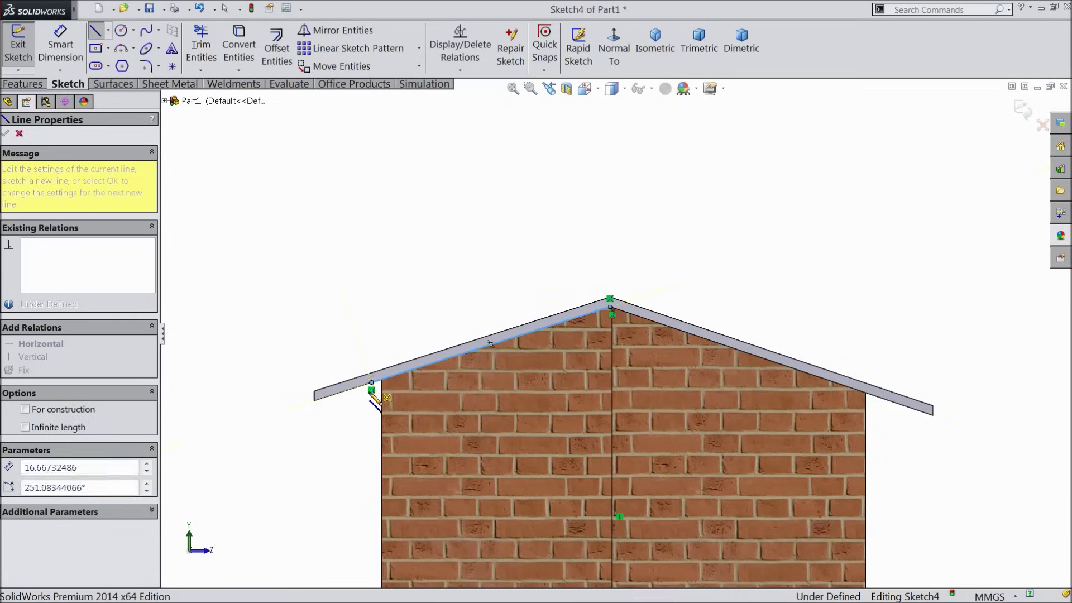
pyautogui.click(372, 499)
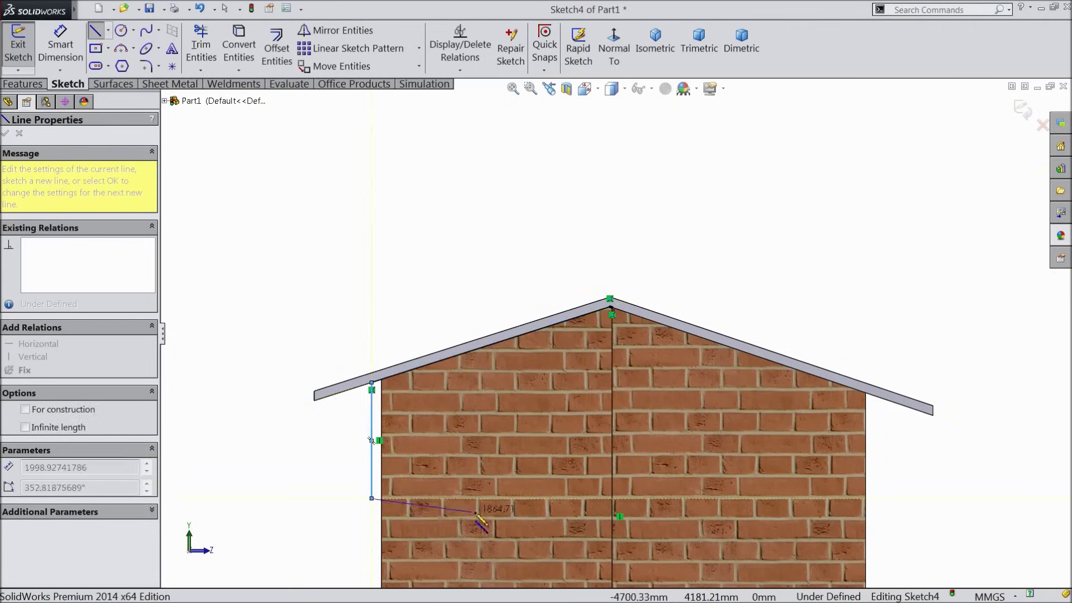
pyautogui.click(612, 498)
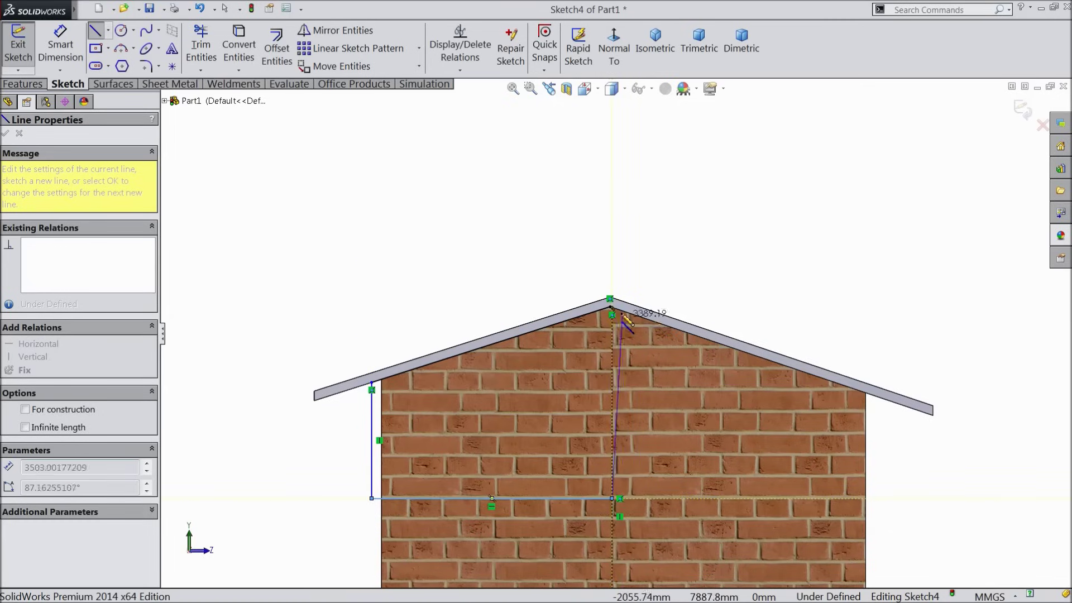
pyautogui.scroll(-3, 620, 322)
pyautogui.scroll(-3, 621, 323)
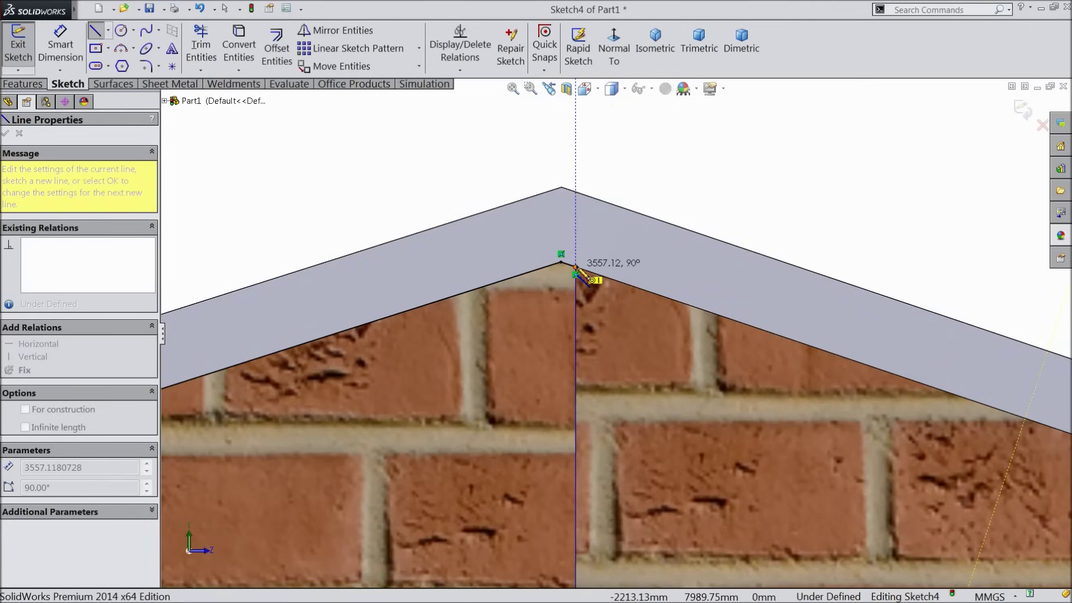
pyautogui.click(575, 280)
pyautogui.scroll(6, 573, 290)
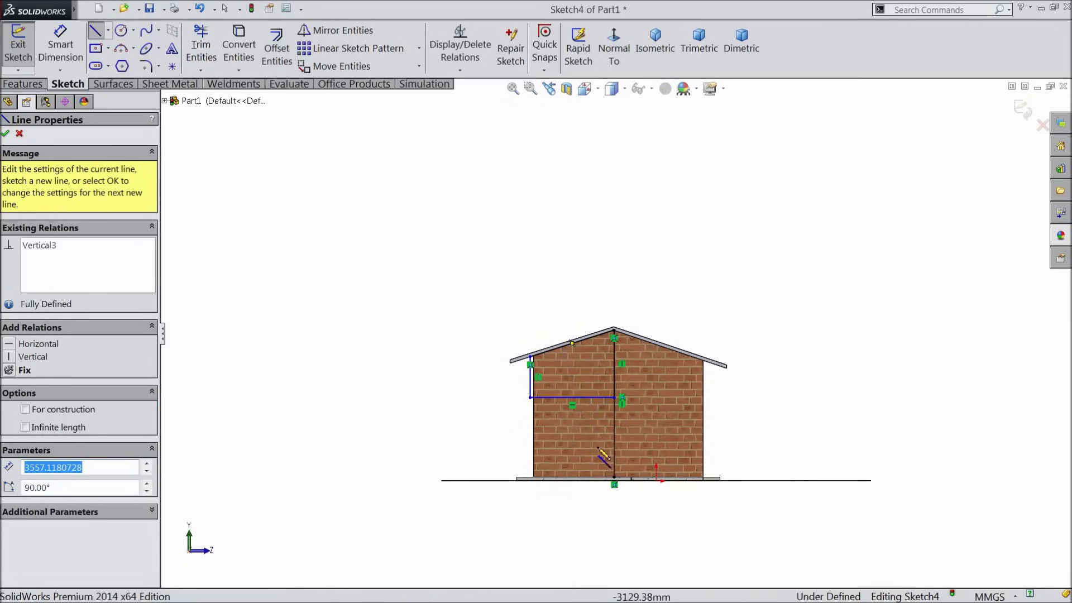
pyautogui.click(7, 135)
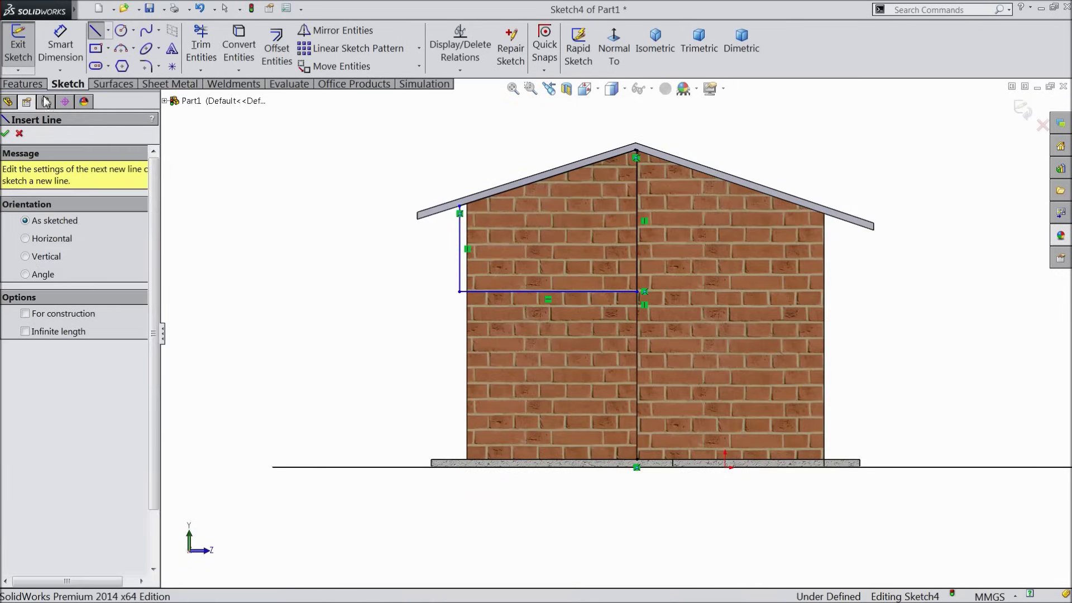
pyautogui.click(108, 48)
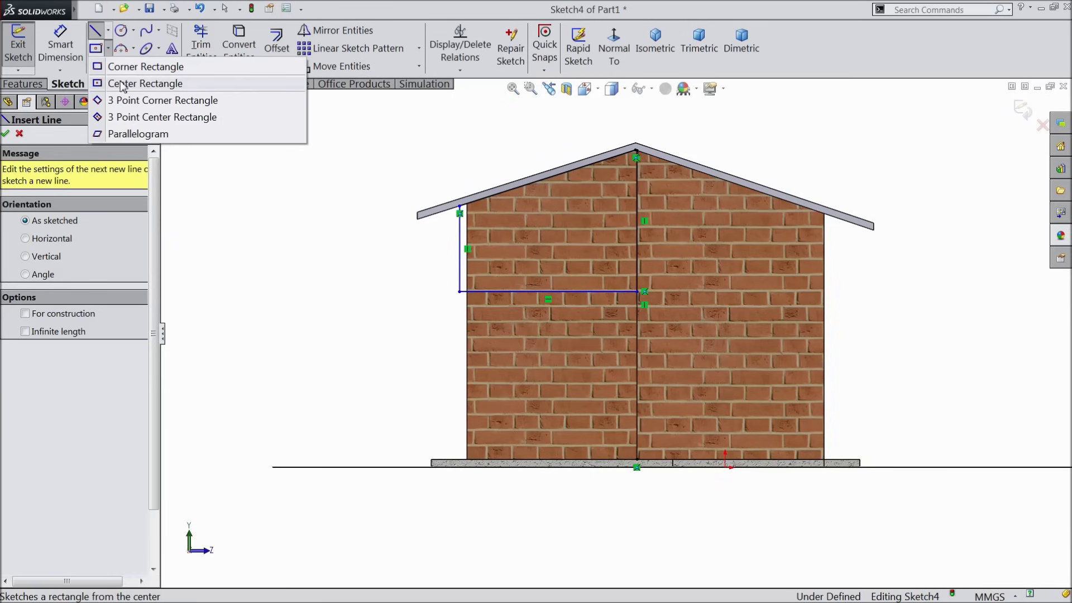
# Step: Draw a corner rectangle from the centerline to the left, below the upper outline
pyautogui.click(131, 66)
pyautogui.scroll(-3, 581, 402)
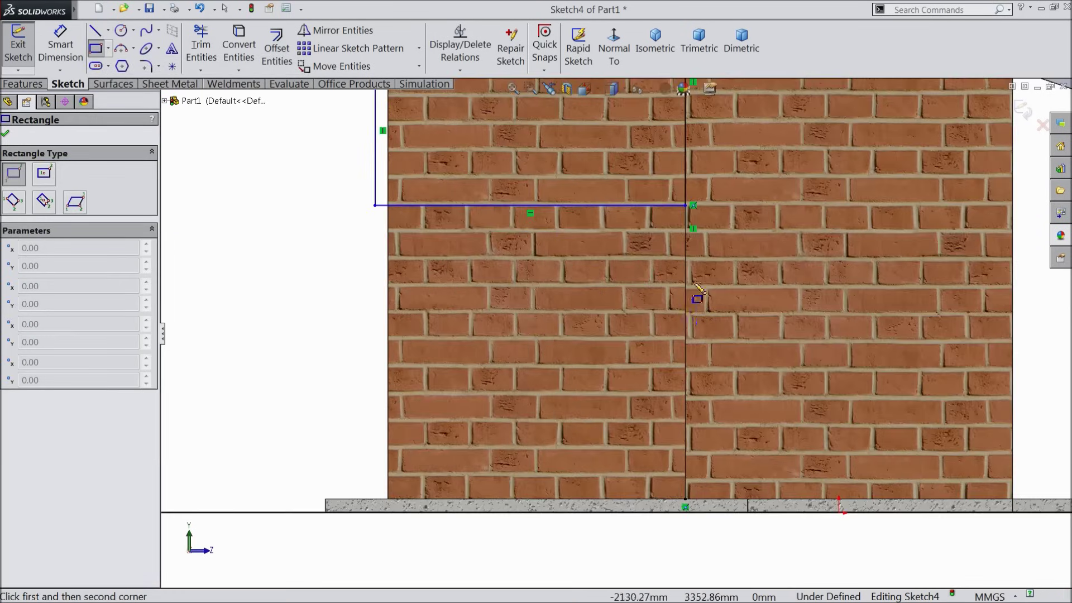
pyautogui.click(686, 289)
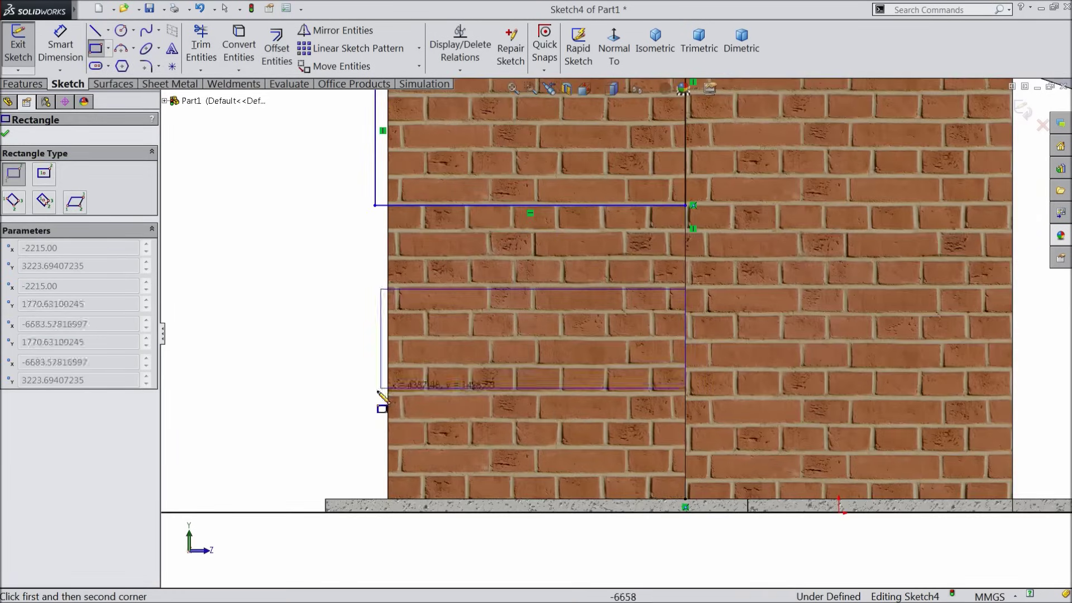
pyautogui.click(349, 402)
# Step: Dimension the gap between the upper outline and the rectangle's top edge to 1100
pyautogui.click(60, 45)
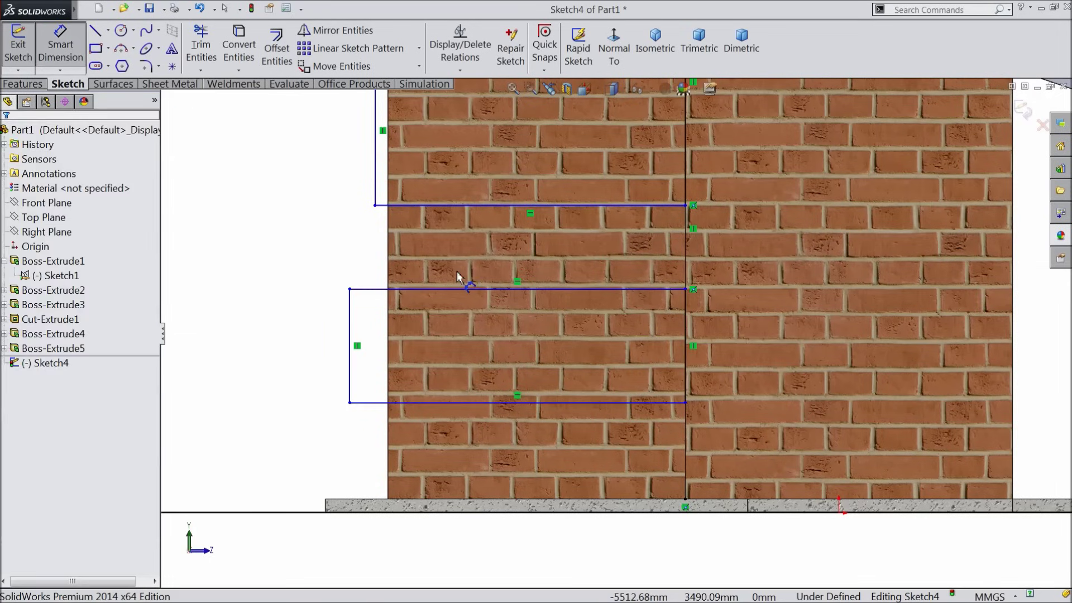
pyautogui.click(491, 206)
pyautogui.click(501, 289)
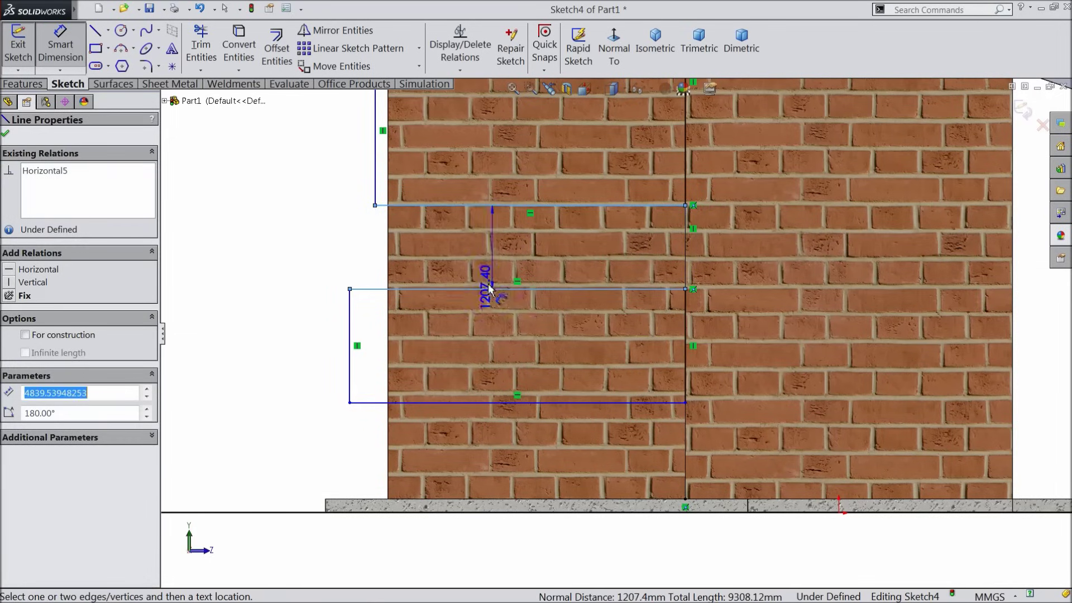
pyautogui.click(349, 260)
pyautogui.write('11')
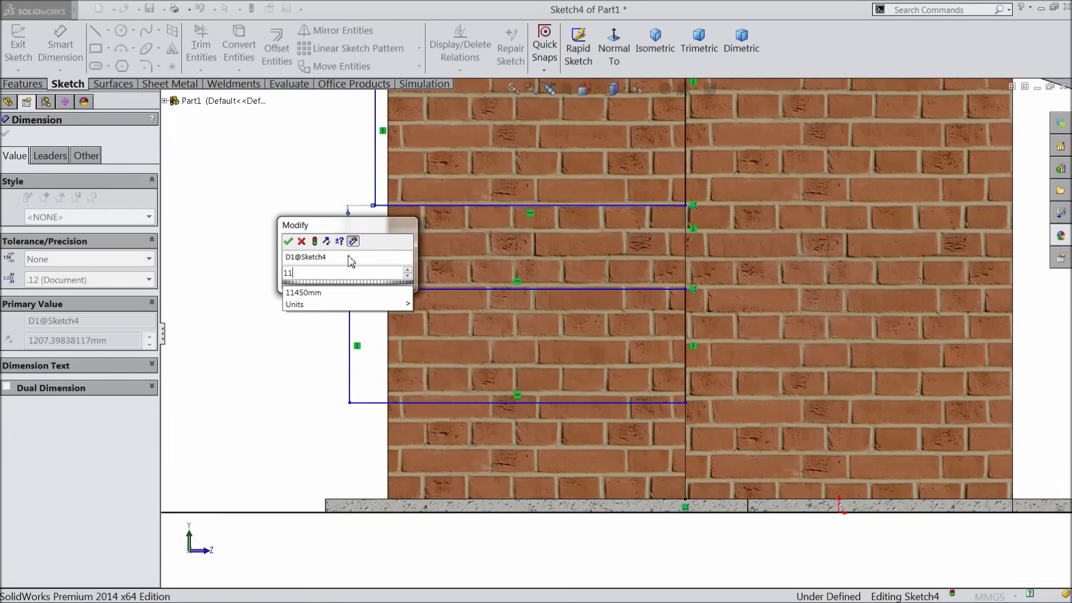
pyautogui.write('00')
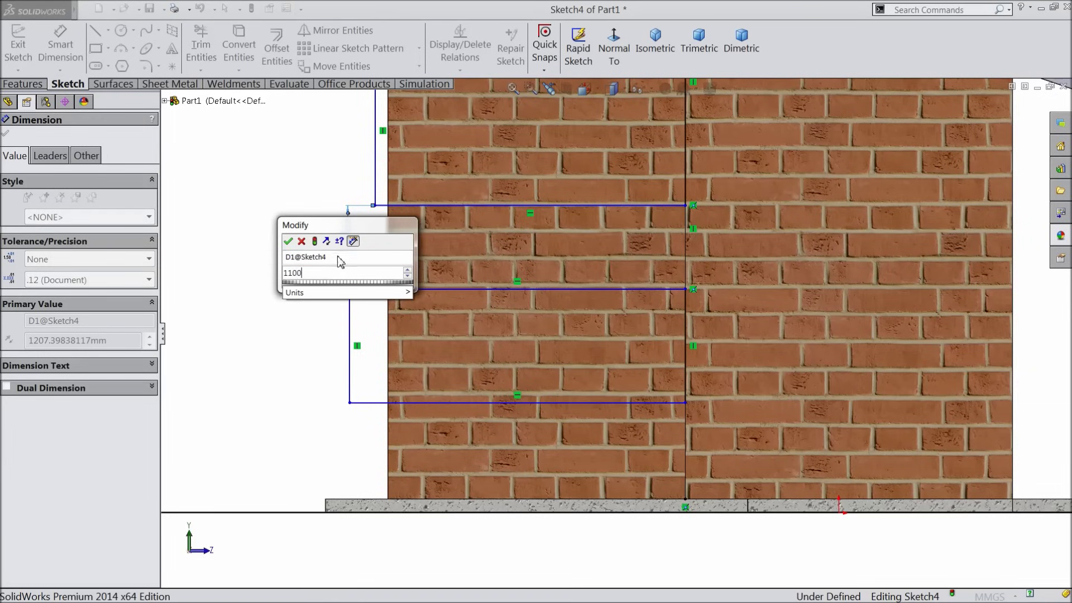
pyautogui.click(289, 242)
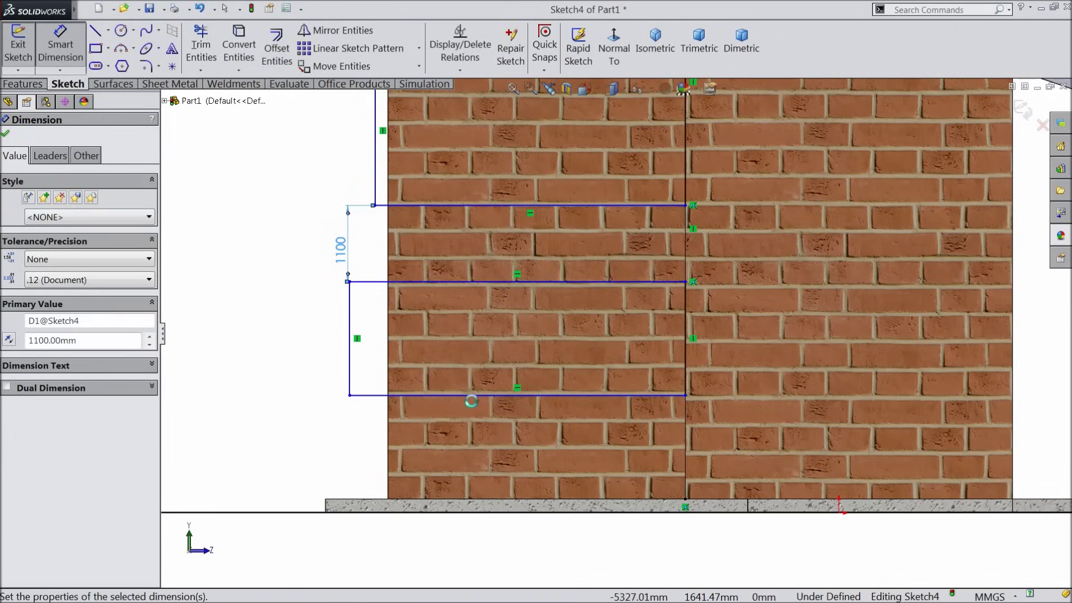
# Step: Set the rectangle's bottom edge 1000 above the ground line
pyautogui.click(451, 398)
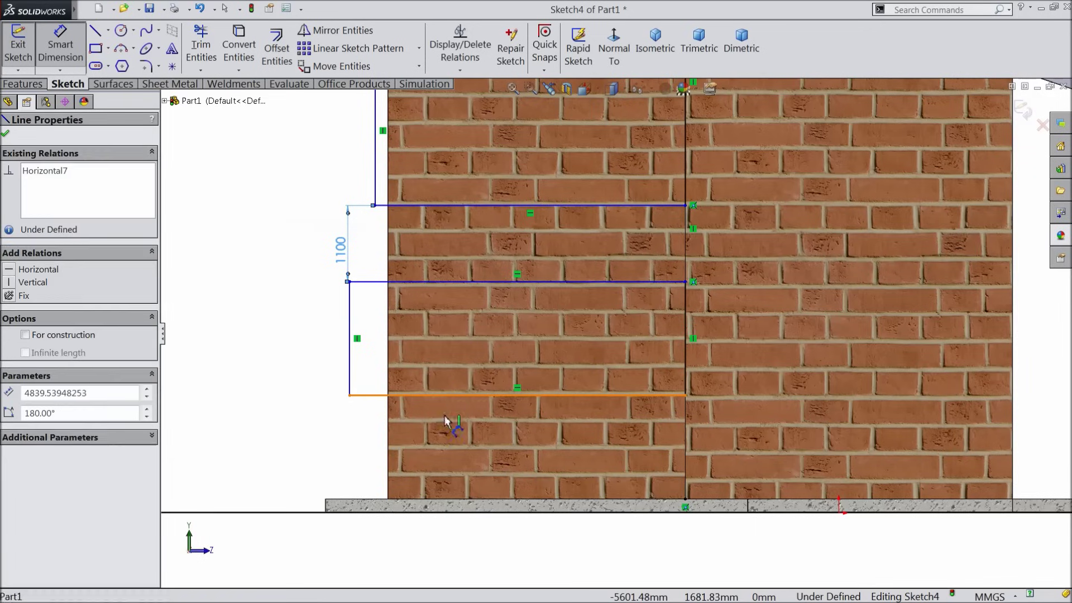
pyautogui.click(424, 395)
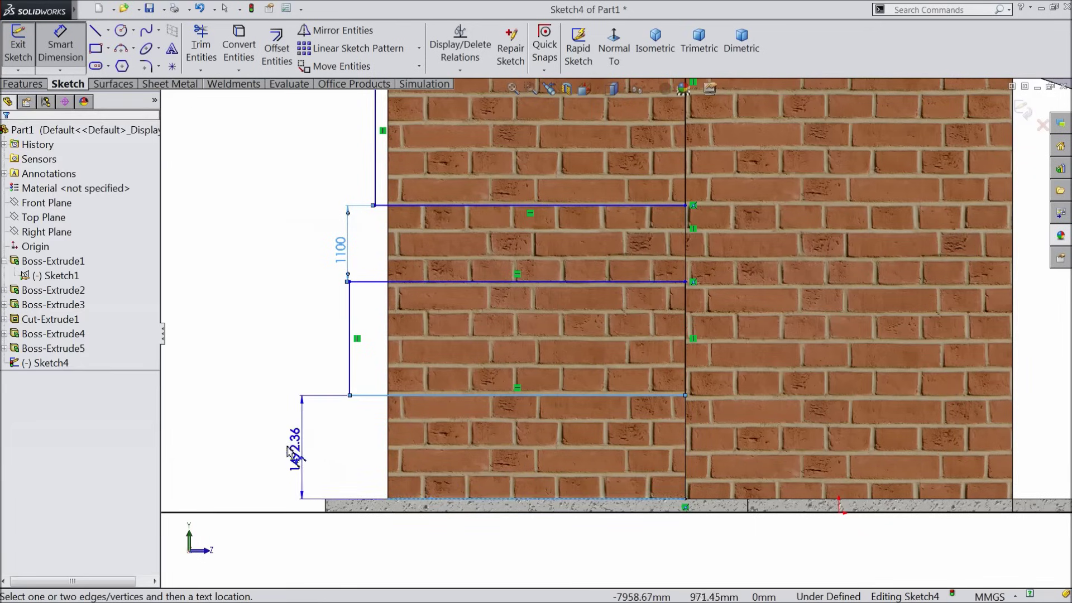
pyautogui.click(288, 443)
pyautogui.write('1000')
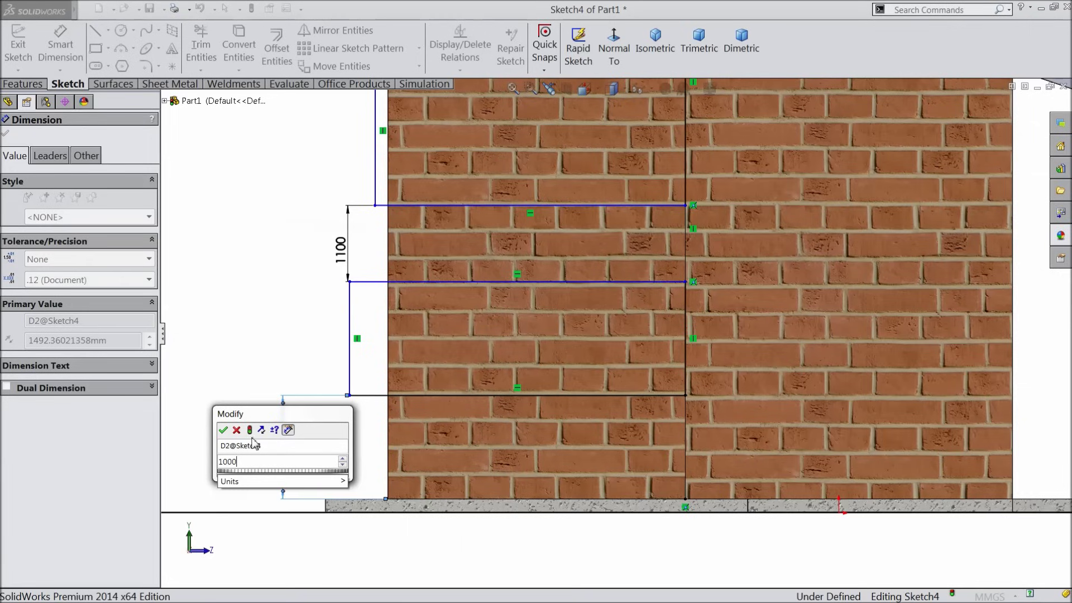
pyautogui.click(223, 430)
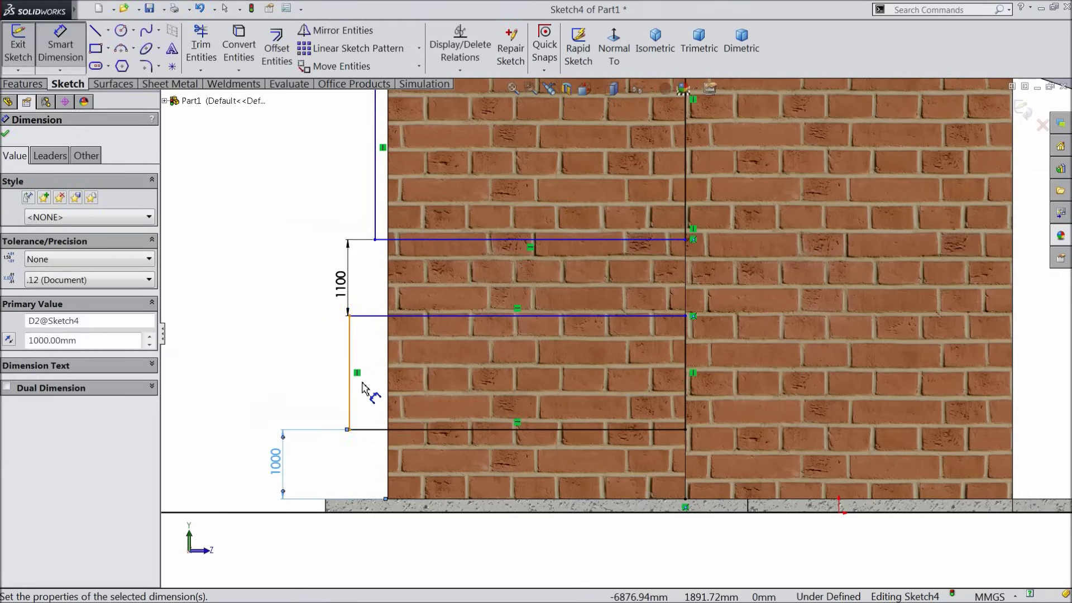
pyautogui.press('z')
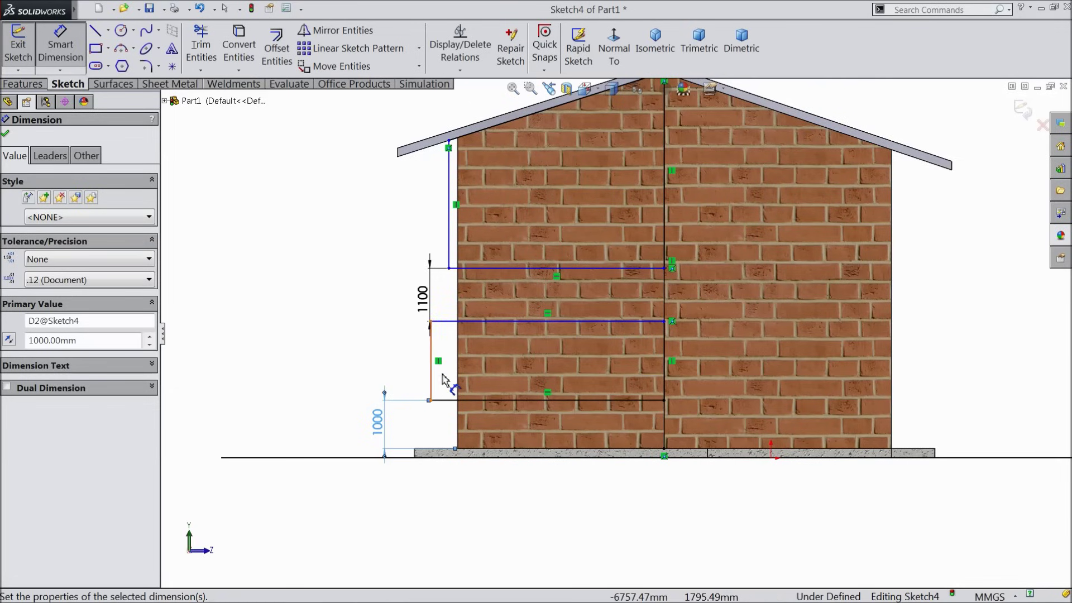
pyautogui.click(6, 135)
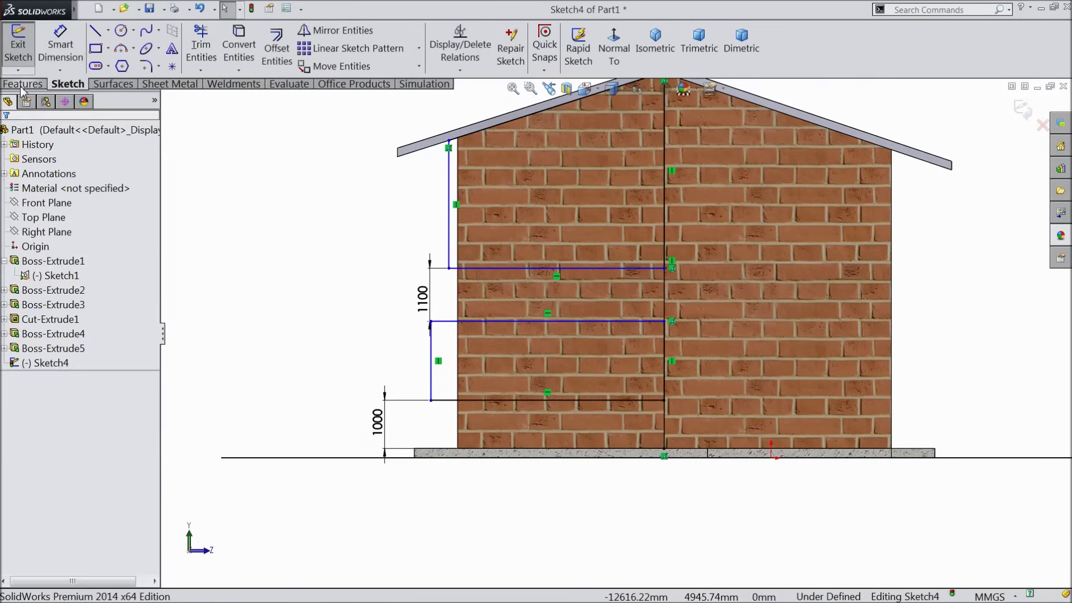
pyautogui.click(24, 84)
# Step: Cut-extrude the sketched regions Up To Surface, stopping at the side wall face
pyautogui.click(230, 49)
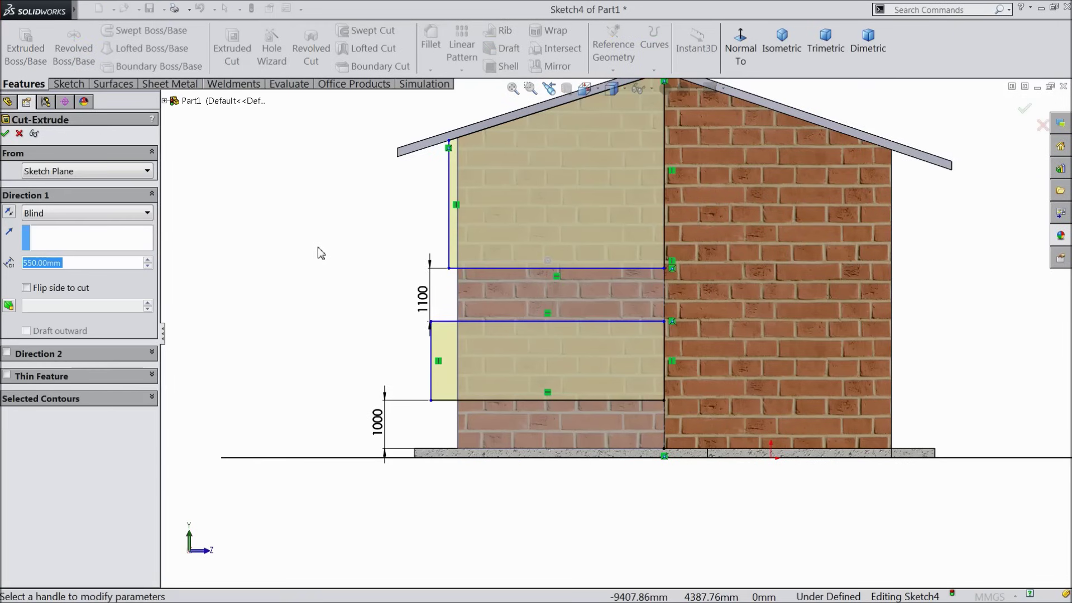
pyautogui.moveTo(320, 253); pyautogui.dragTo(290, 295, button='middle')
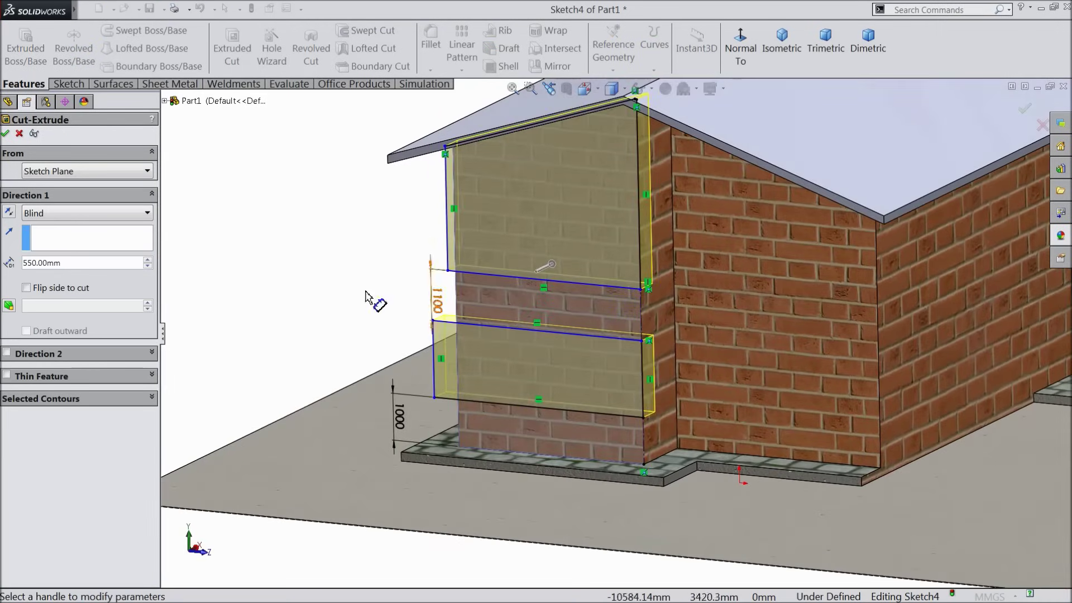
pyautogui.click(67, 213)
pyautogui.click(64, 283)
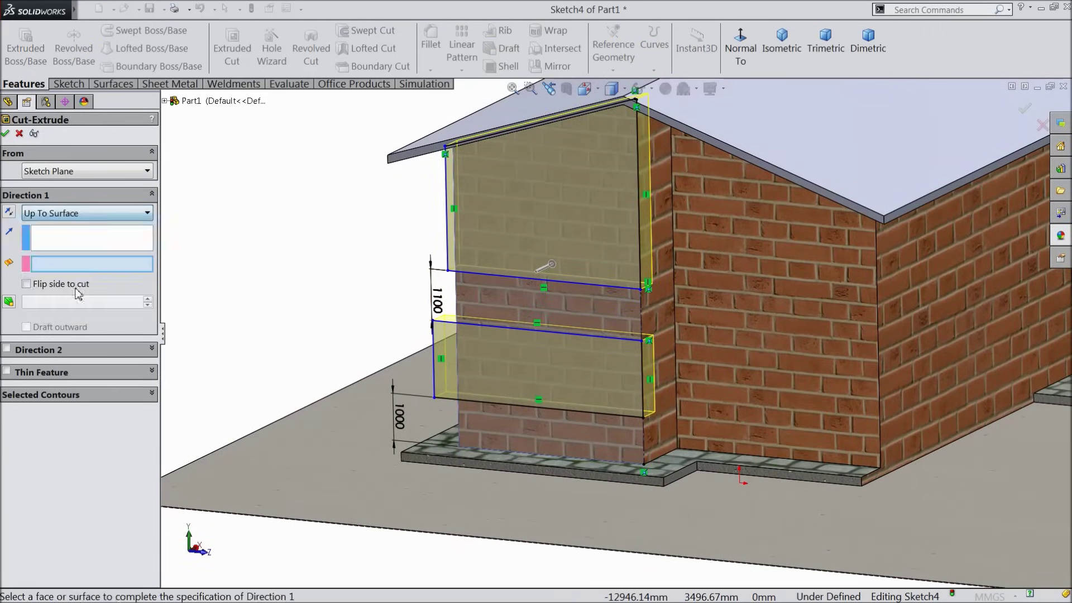
pyautogui.click(741, 284)
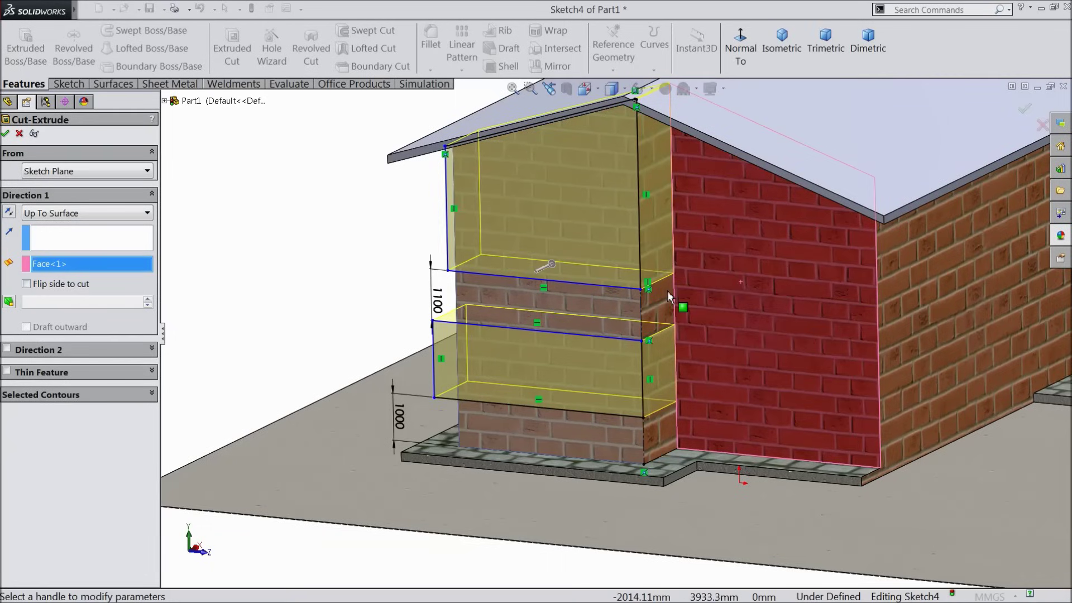
pyautogui.click(6, 134)
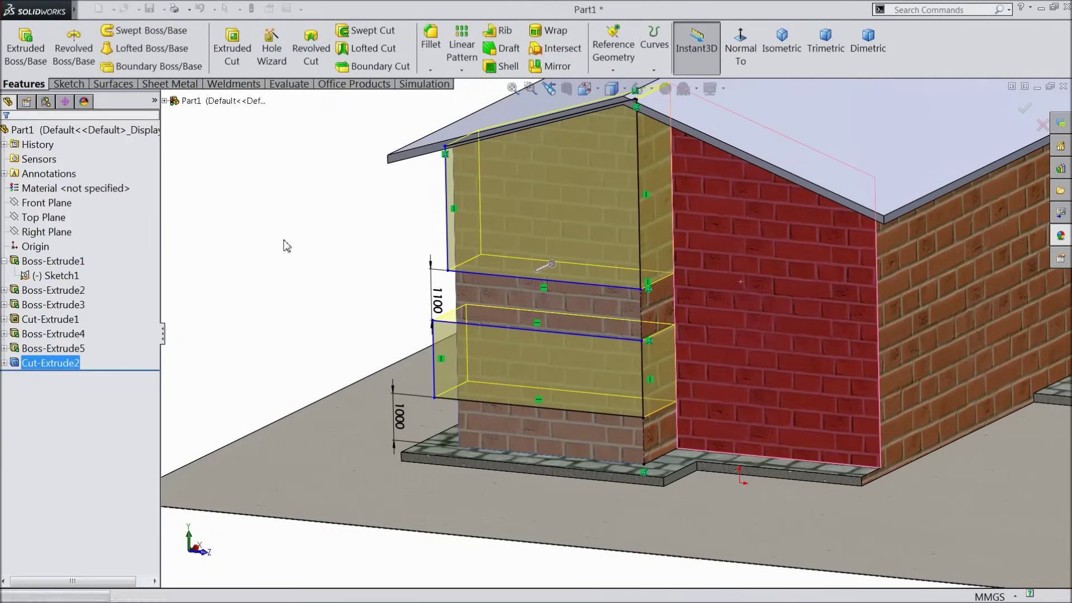
pyautogui.moveTo(296, 267)
pyautogui.mouseDown(button='middle')
pyautogui.moveTo(365, 259)
pyautogui.moveTo(352, 211)
pyautogui.moveTo(334, 266)
pyautogui.moveTo(313, 259)
pyautogui.mouseUp(button='middle')
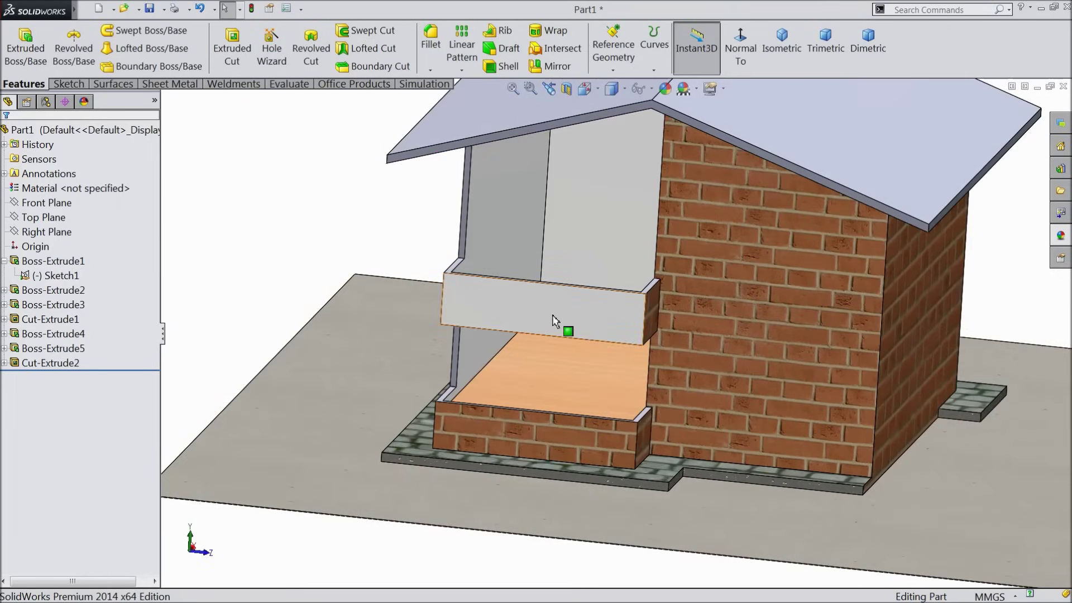
# Step: Apply the Stone > Brick fire brick appearance to the balcony's front band
pyautogui.click(551, 314)
pyautogui.click(1062, 235)
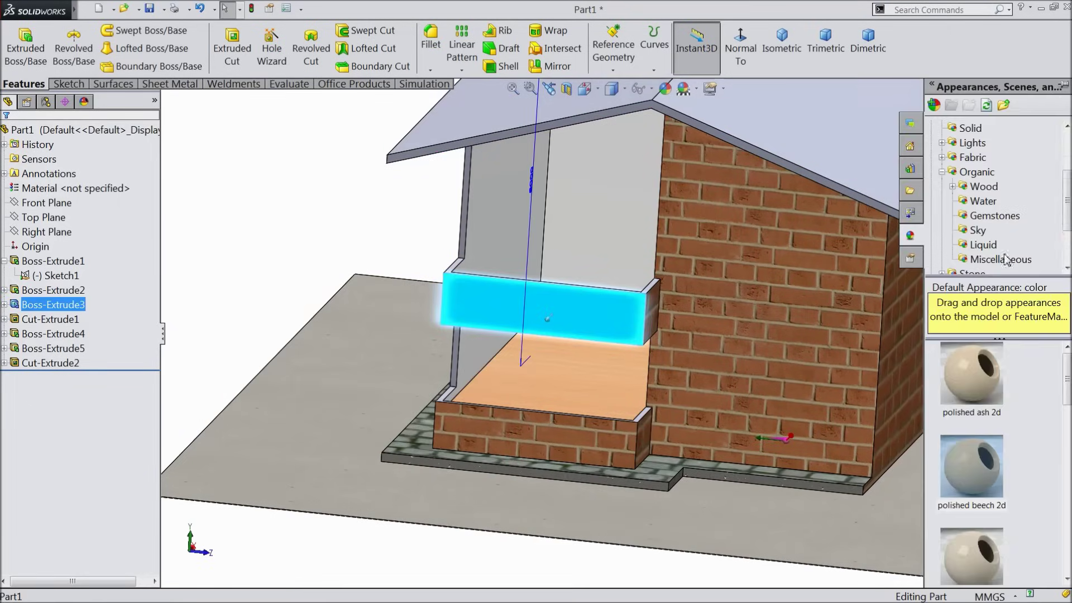
pyautogui.scroll(-2, 997, 239)
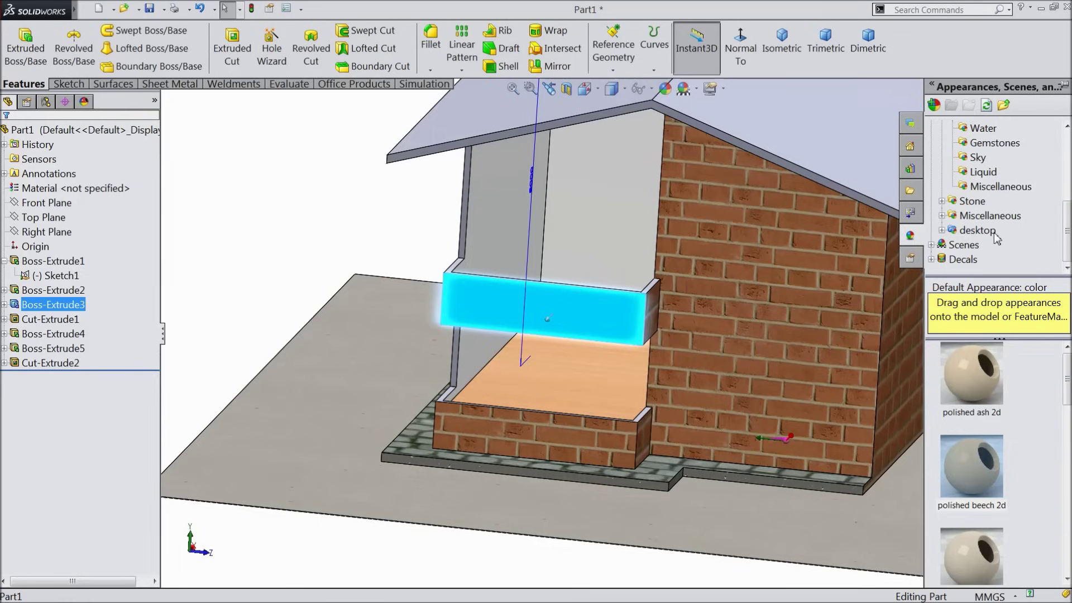
pyautogui.click(941, 200)
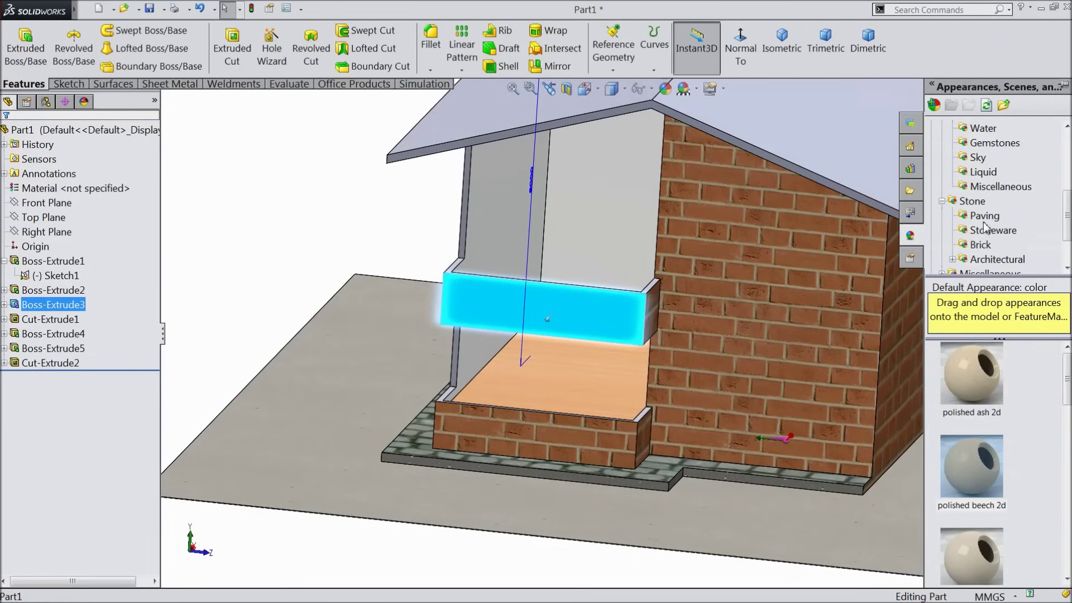
pyautogui.click(981, 244)
pyautogui.scroll(-5, 1003, 435)
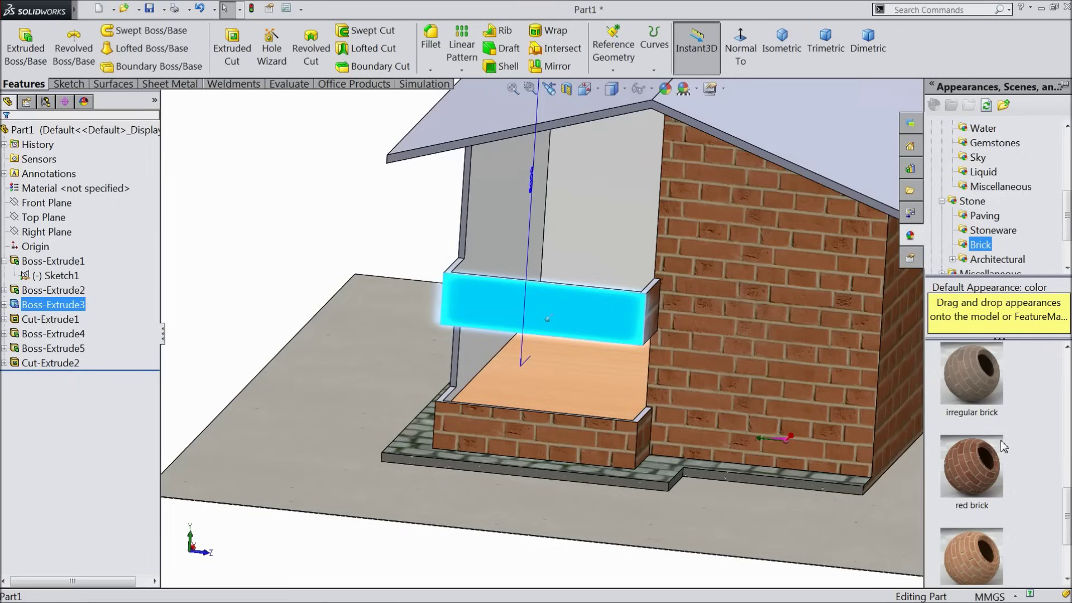
pyautogui.scroll(2, 982, 446)
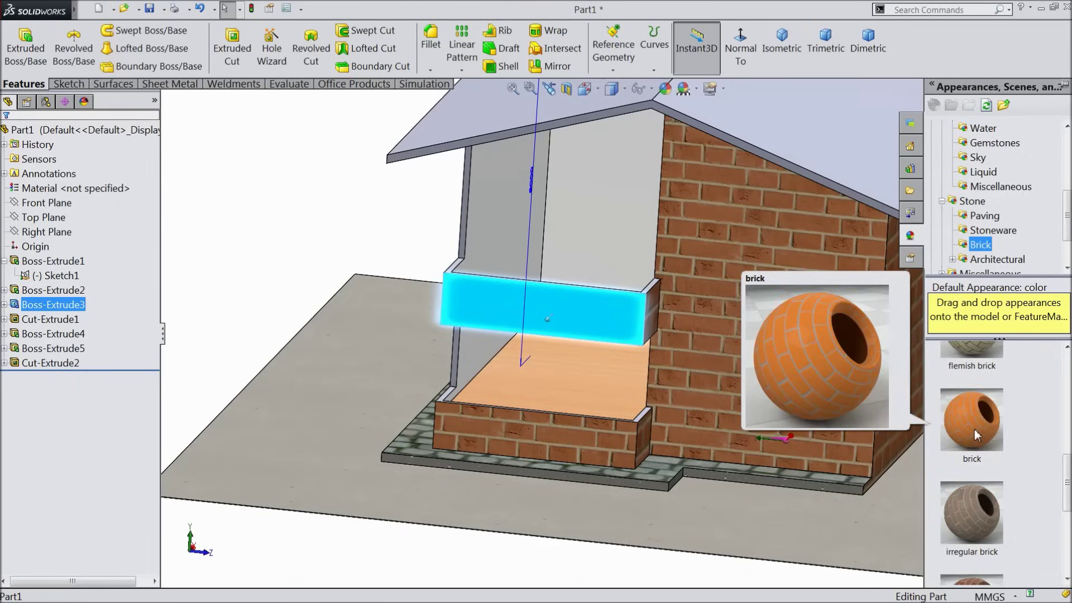
pyautogui.scroll(-2, 976, 437)
pyautogui.moveTo(981, 453)
pyautogui.scroll(-2, 981, 452)
pyautogui.doubleClick(975, 444)
pyautogui.scroll(-1, 974, 445)
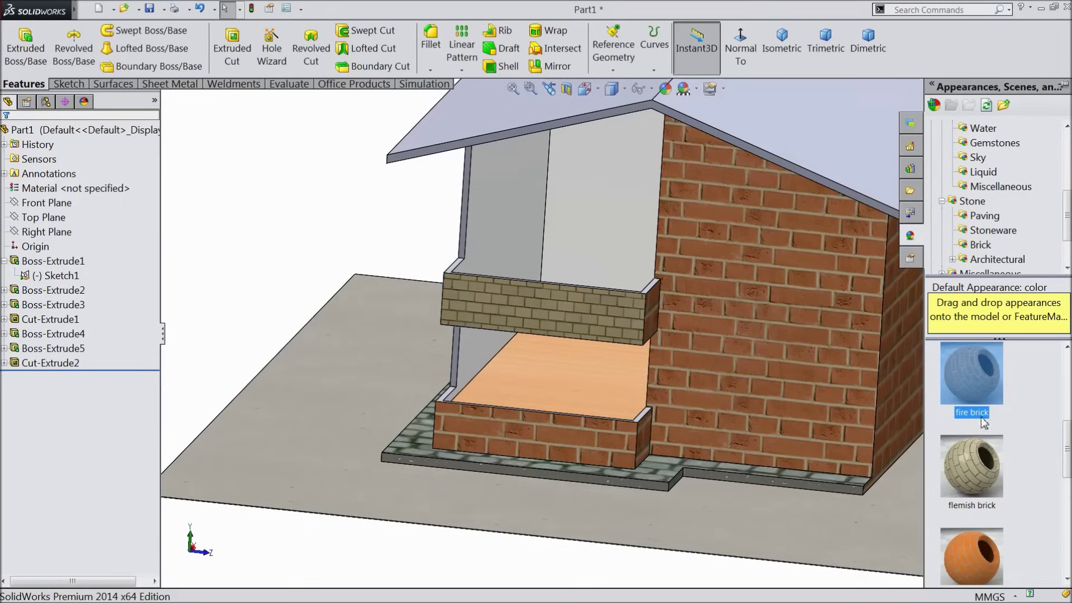
pyautogui.moveTo(976, 376); pyautogui.dragTo(533, 312)
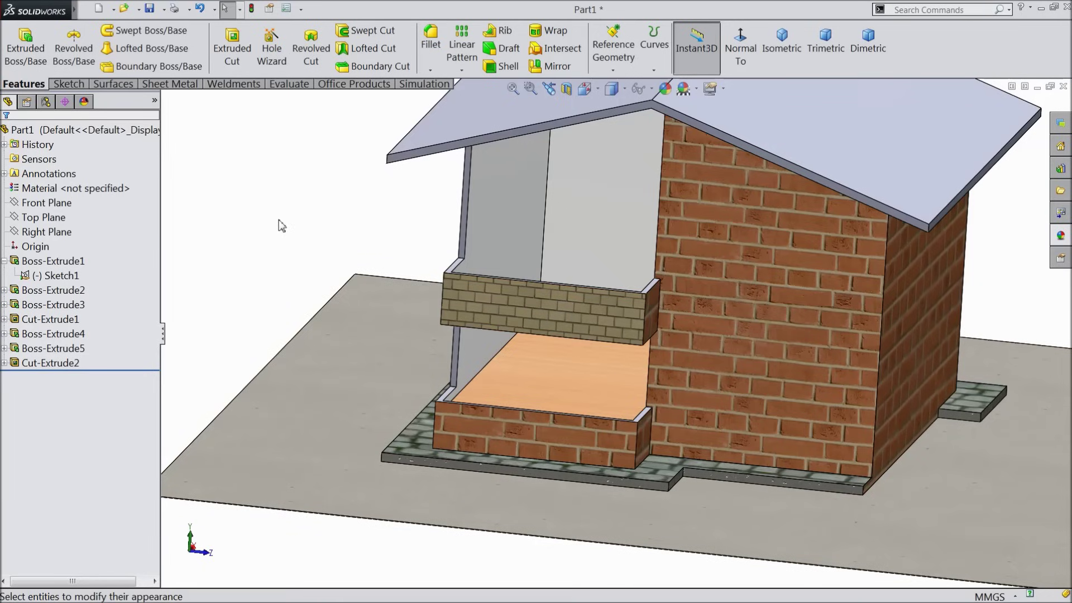
# Step: Check the band's new appearance, then orbit to face the side brick wall
pyautogui.click(567, 309)
pyautogui.click(1060, 235)
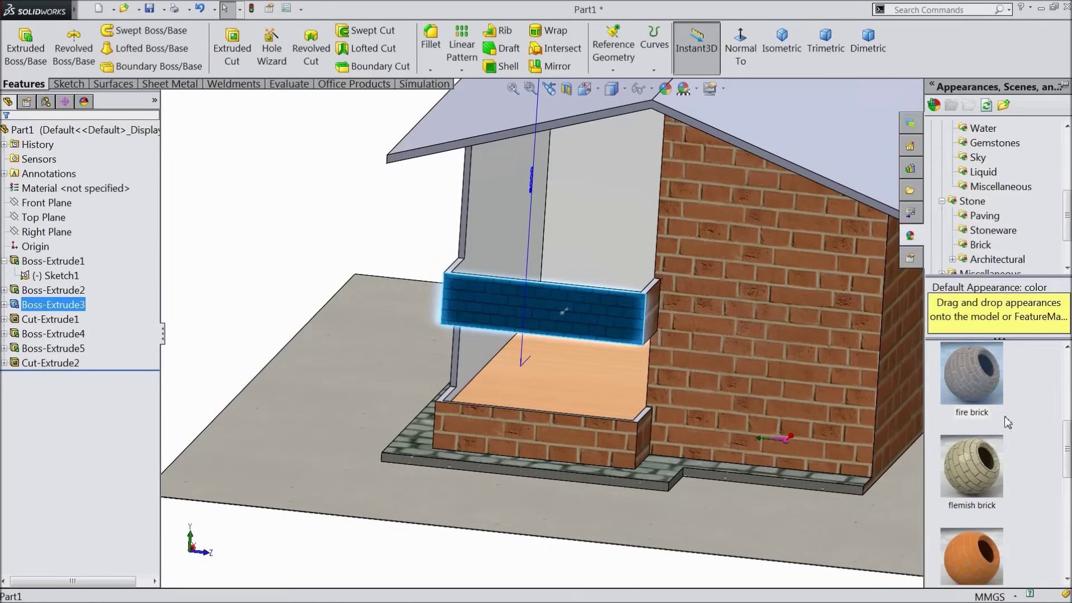
pyautogui.press('Escape')
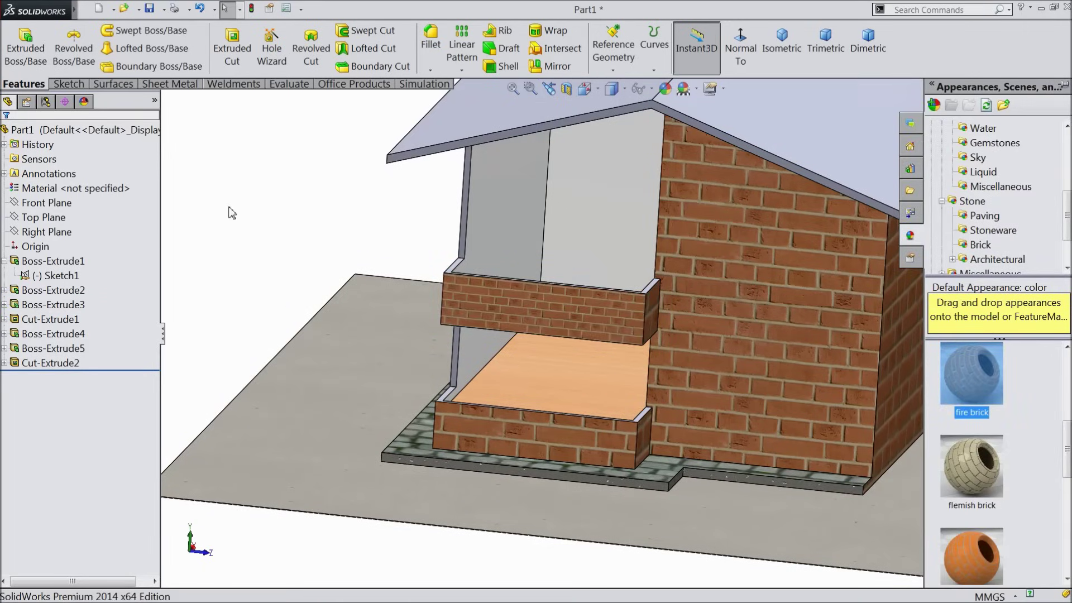
pyautogui.moveTo(284, 228); pyautogui.dragTo(308, 234, button='middle')
pyautogui.press('z')
pyautogui.moveTo(519, 299); pyautogui.dragTo(641, 289, button='middle')
pyautogui.click(641, 289)
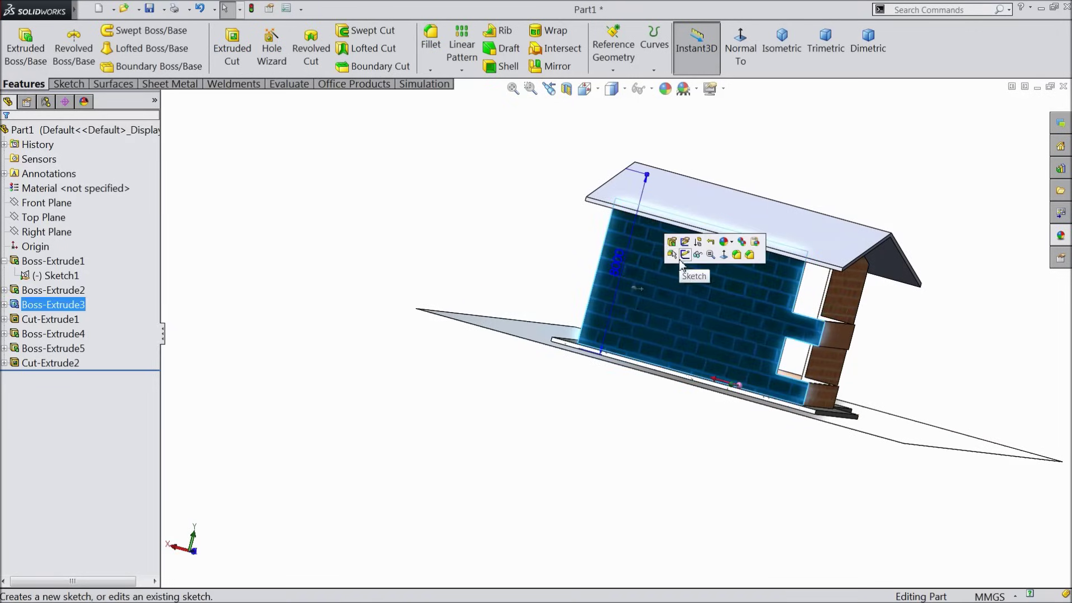
# Step: Start a new sketch on the side brick wall face
pyautogui.click(683, 256)
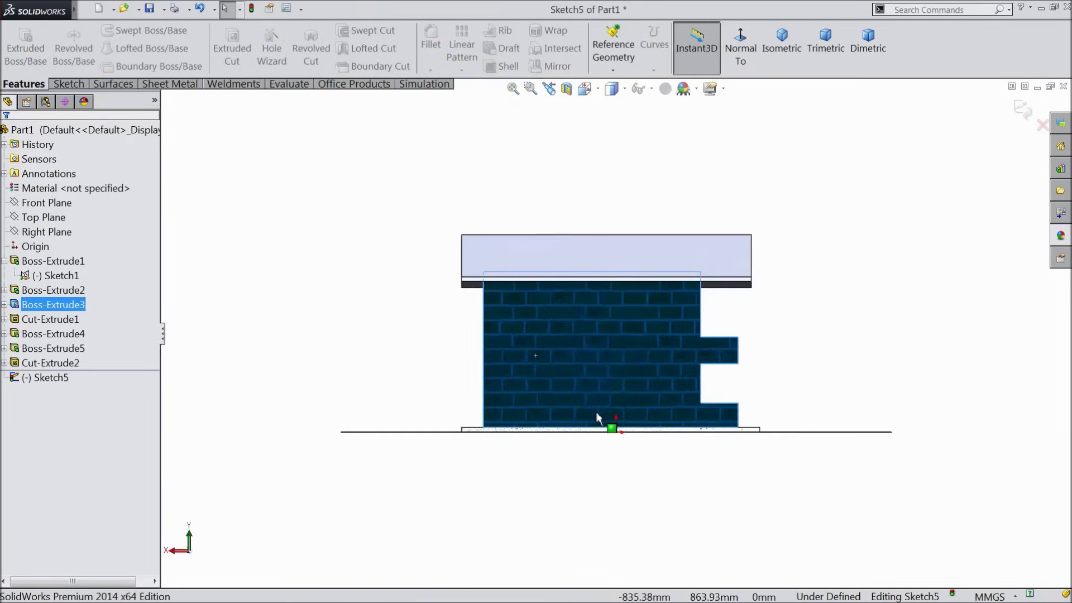
pyautogui.scroll(-1, 647, 383)
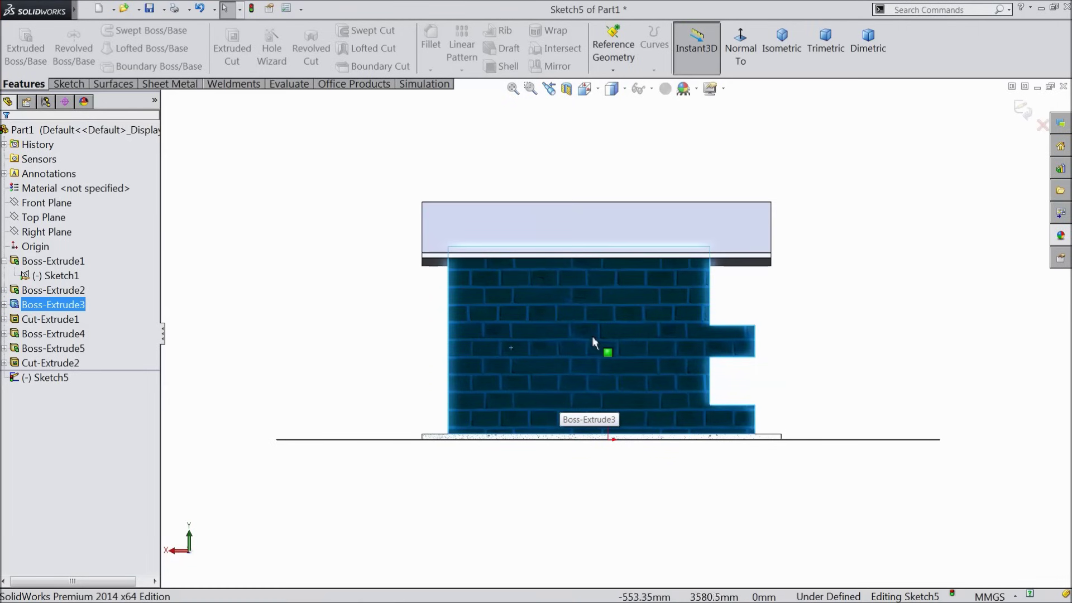
pyautogui.scroll(-1, 592, 337)
pyautogui.click(67, 85)
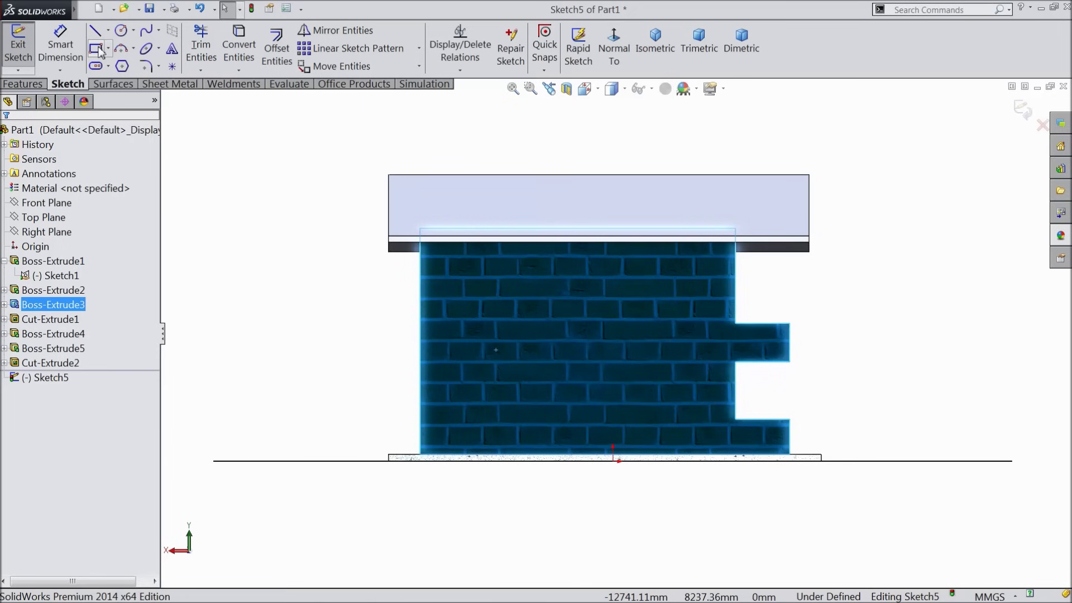
pyautogui.click(96, 49)
# Step: Draw three window rectangles: two side by side on top, one below the left
pyautogui.scroll(-1, 490, 343)
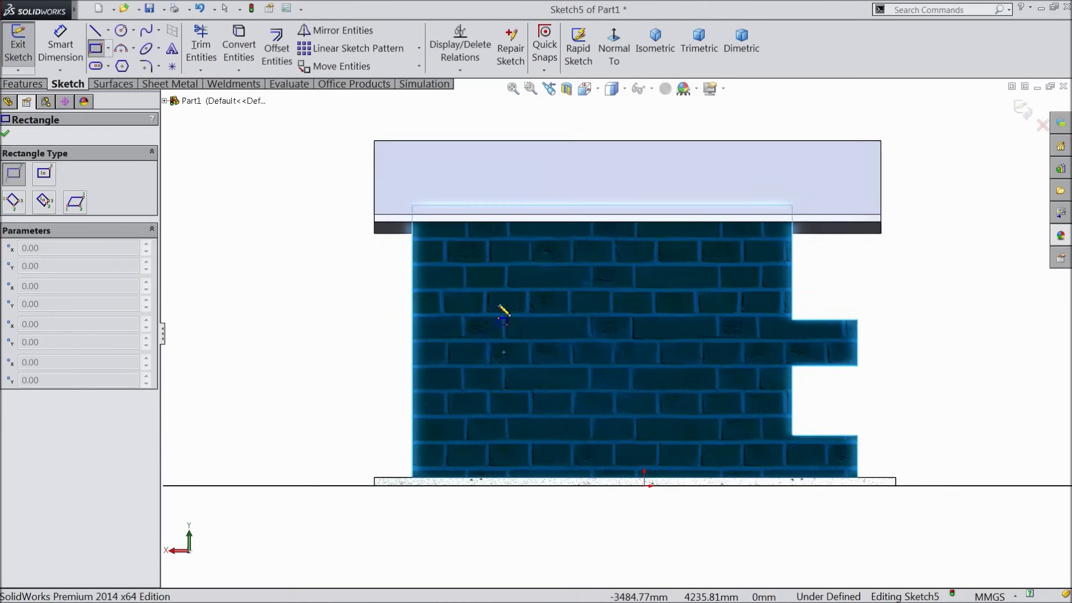
pyautogui.click(471, 256)
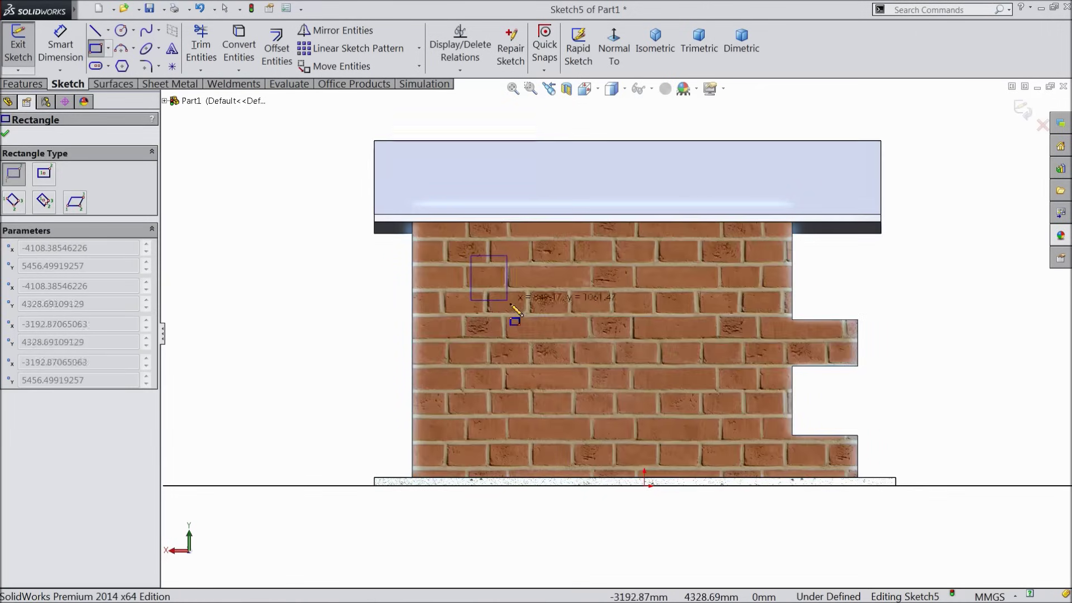
pyautogui.click(551, 328)
pyautogui.click(471, 364)
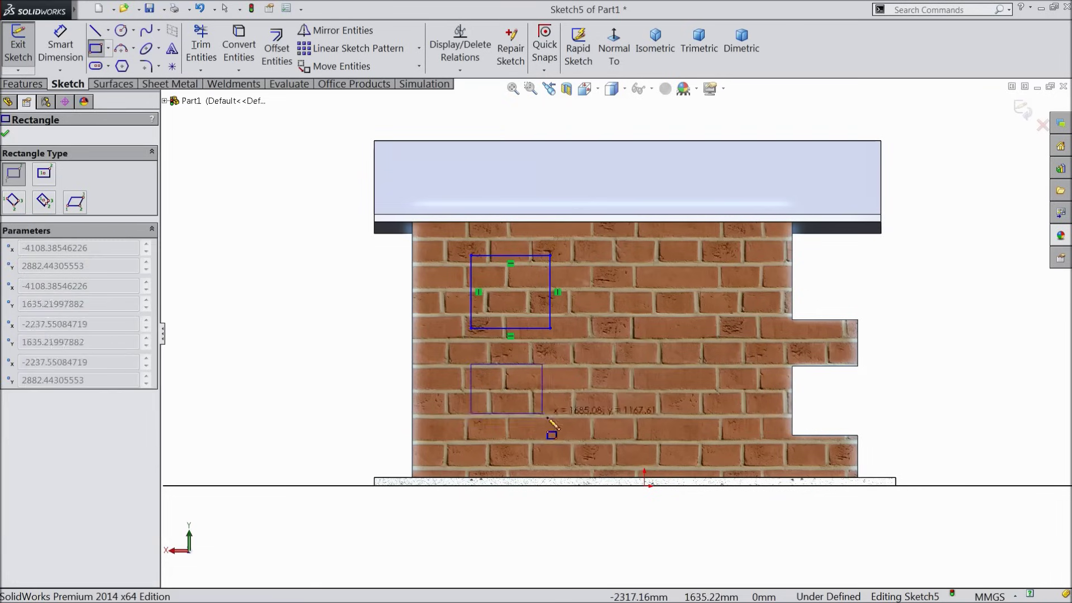
pyautogui.click(550, 429)
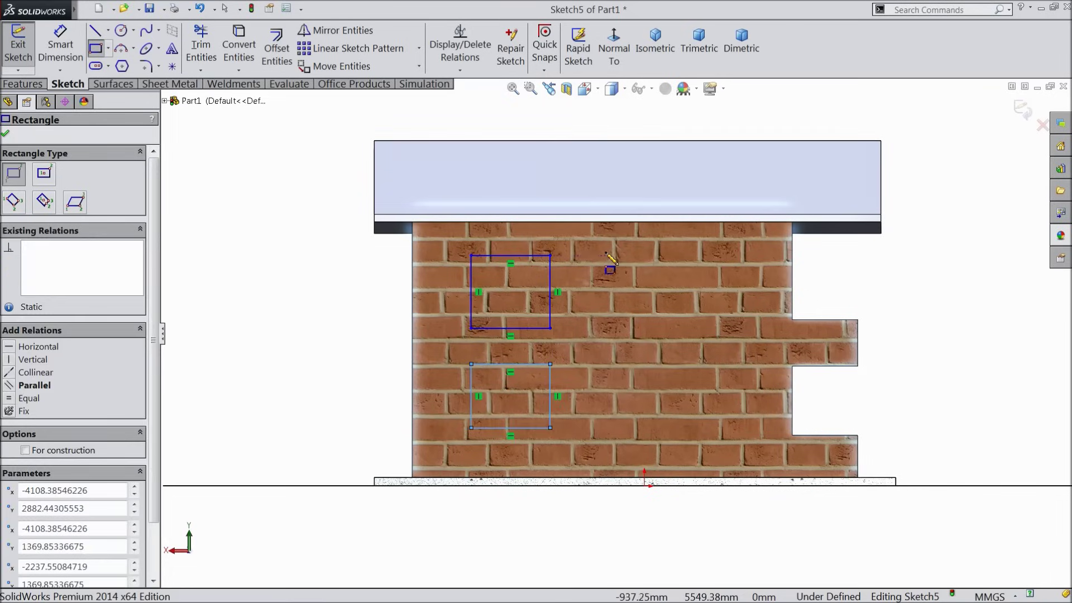
pyautogui.click(602, 256)
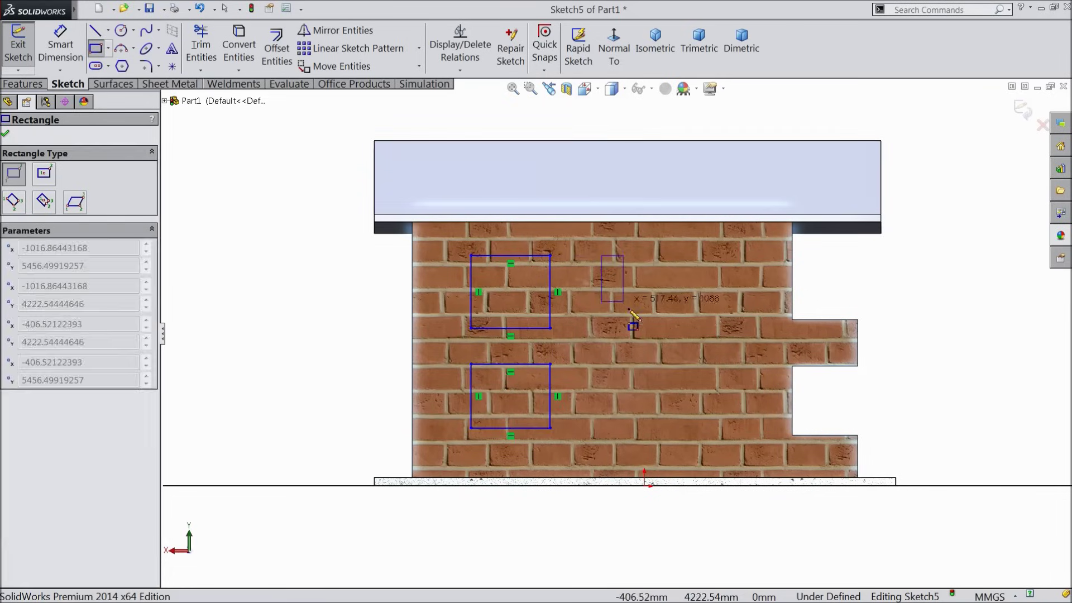
pyautogui.click(669, 329)
pyautogui.rightClick(301, 261)
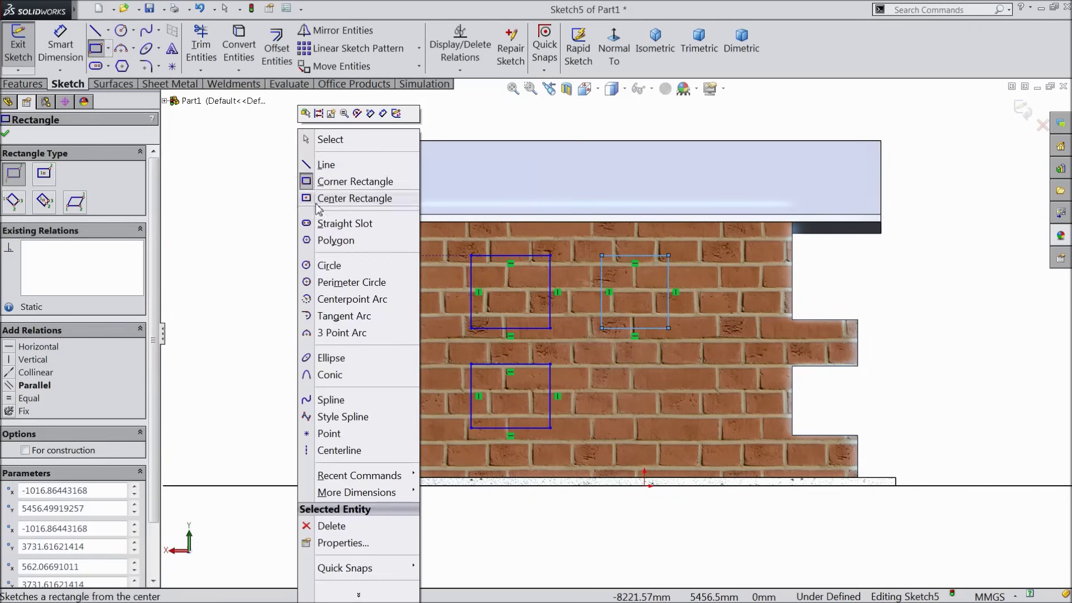
pyautogui.click(328, 137)
pyautogui.scroll(-3, 568, 398)
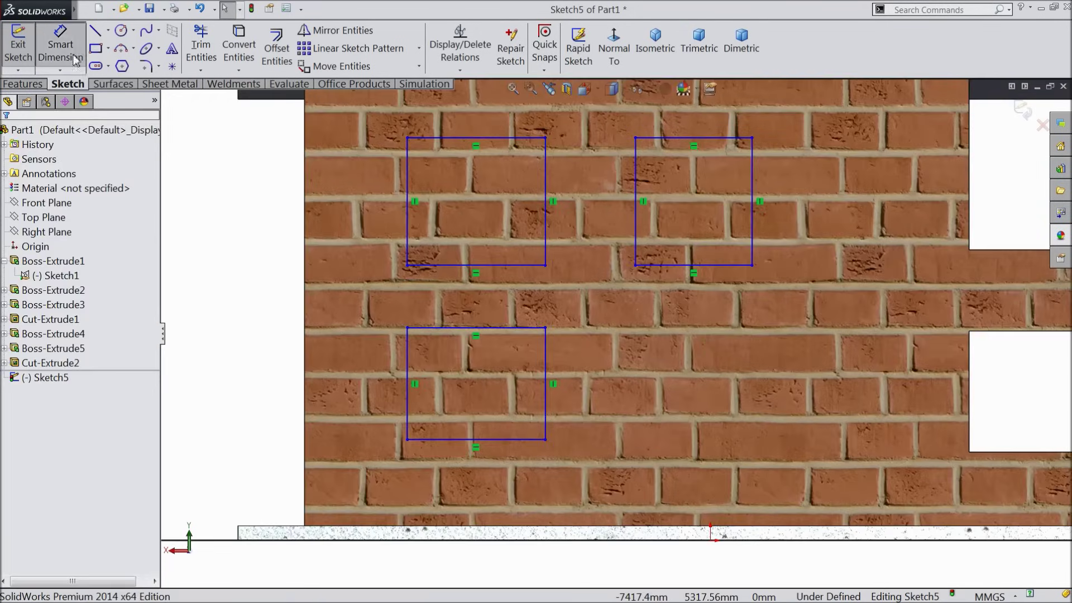
# Step: Place the upper-left window 800 from the wall edge and size it 1600 by 1600
pyautogui.click(408, 217)
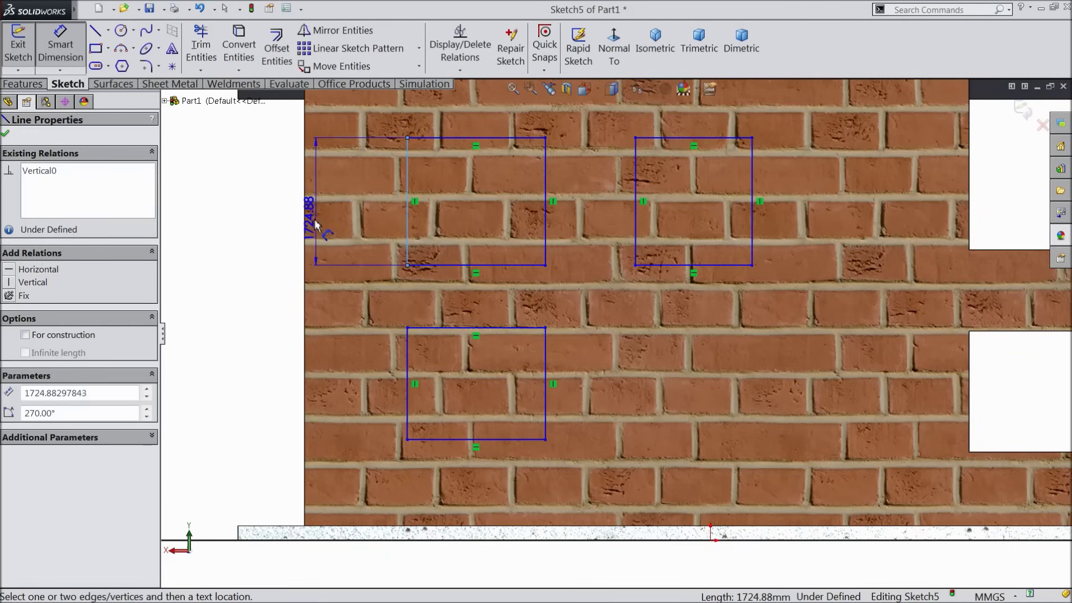
pyautogui.click(306, 225)
pyautogui.click(287, 239)
pyautogui.write('800')
pyautogui.click(216, 215)
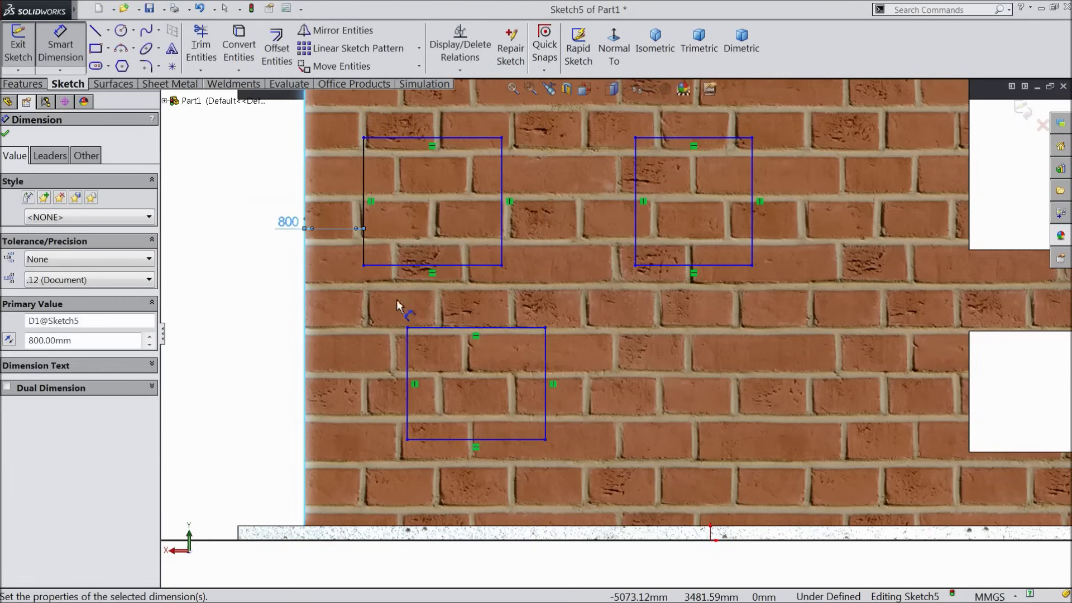
pyautogui.click(426, 140)
pyautogui.click(432, 135)
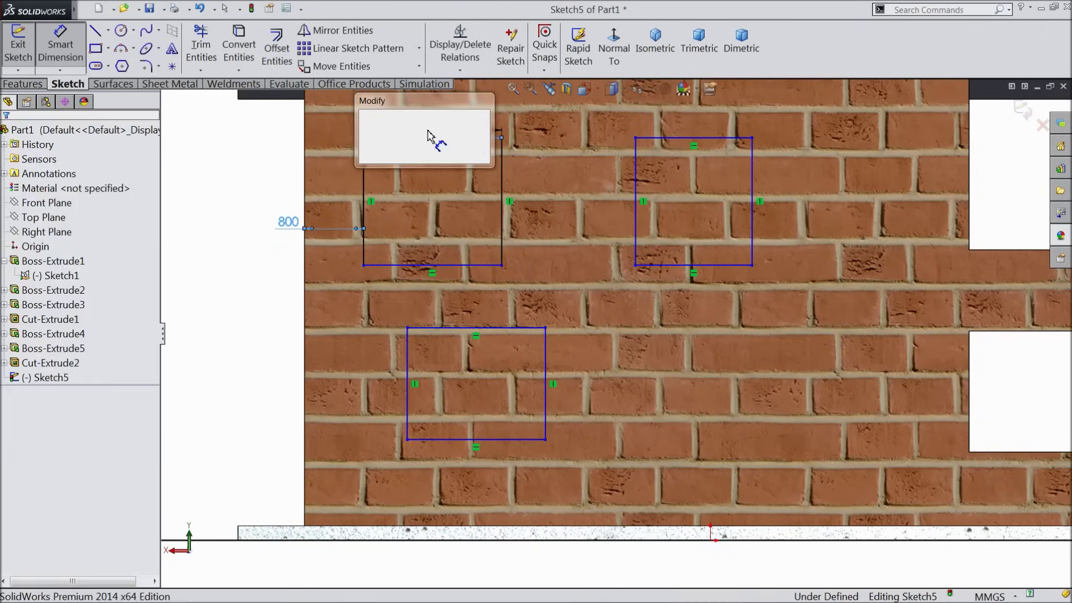
pyautogui.write('1600')
pyautogui.click(365, 116)
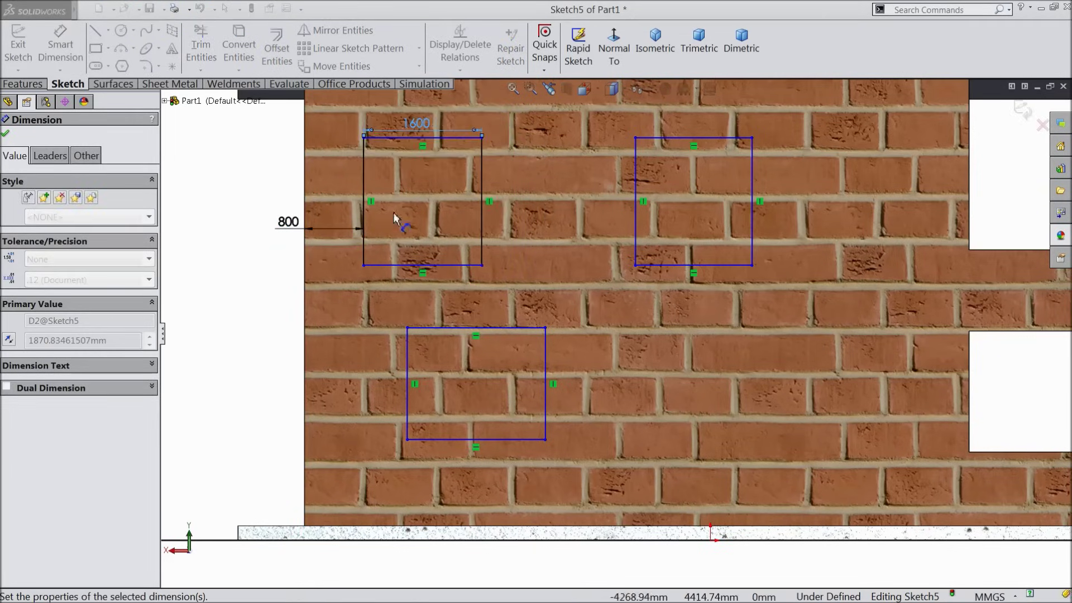
pyautogui.click(483, 214)
pyautogui.click(514, 206)
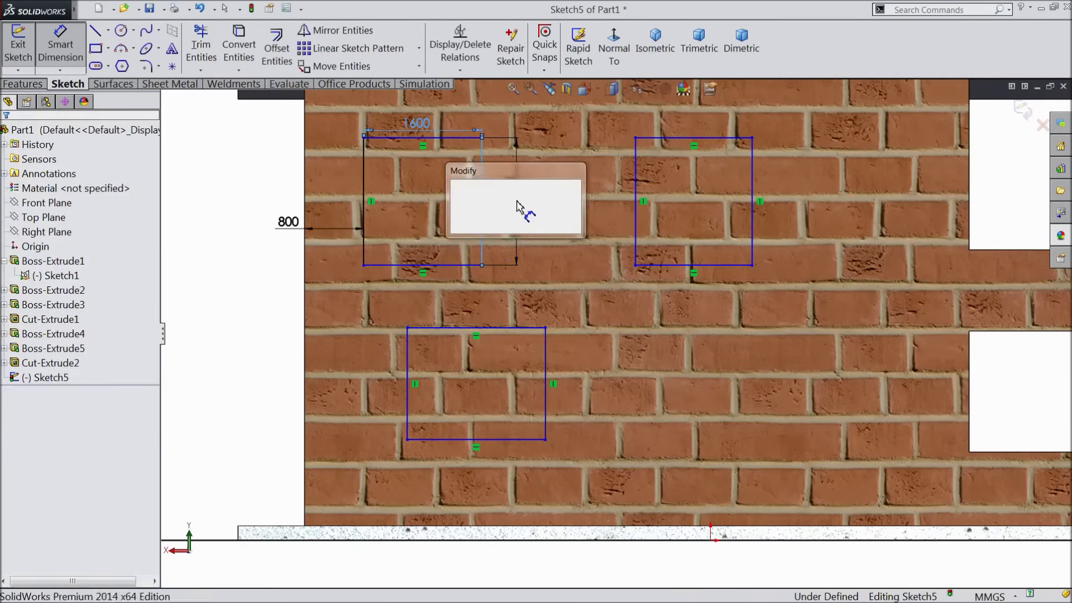
pyautogui.write('1600')
pyautogui.click(456, 187)
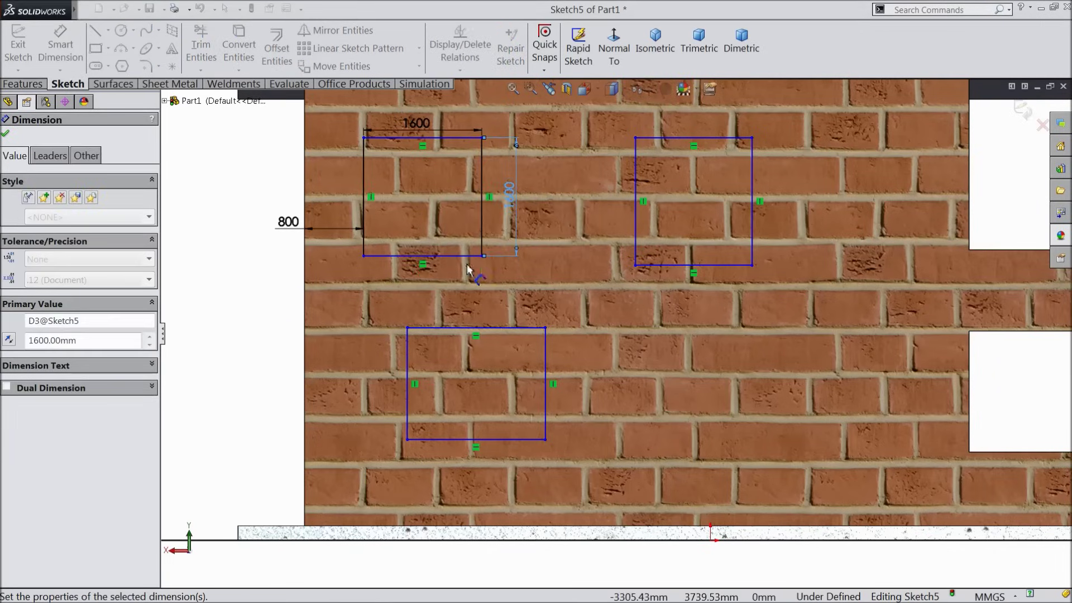
# Step: Set the lower window 800 from the wall edge and 1300 below the upper window
pyautogui.click(409, 372)
pyautogui.click(307, 357)
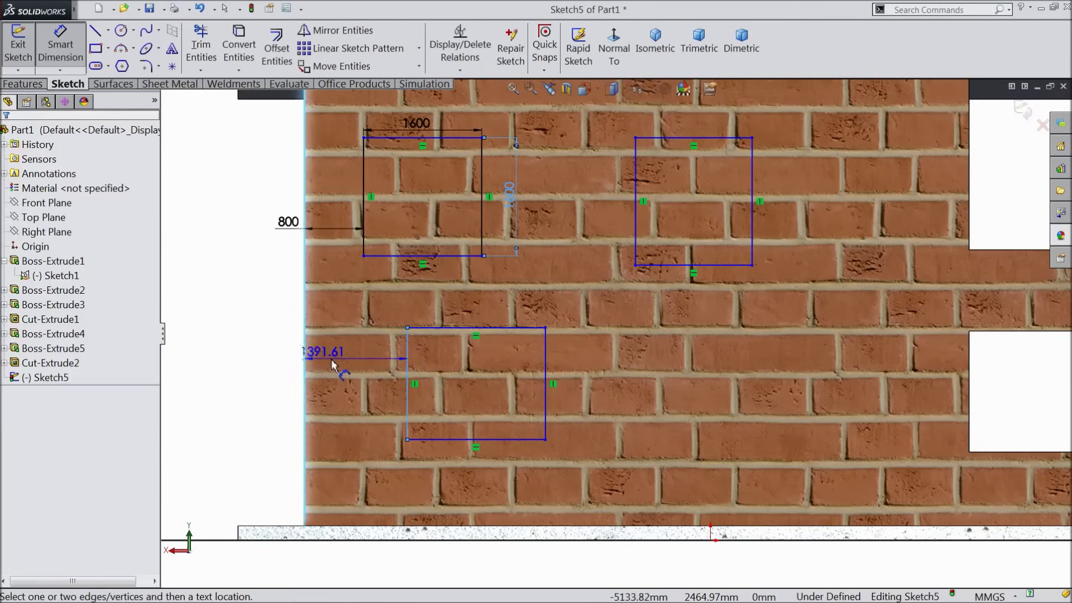
pyautogui.write('800')
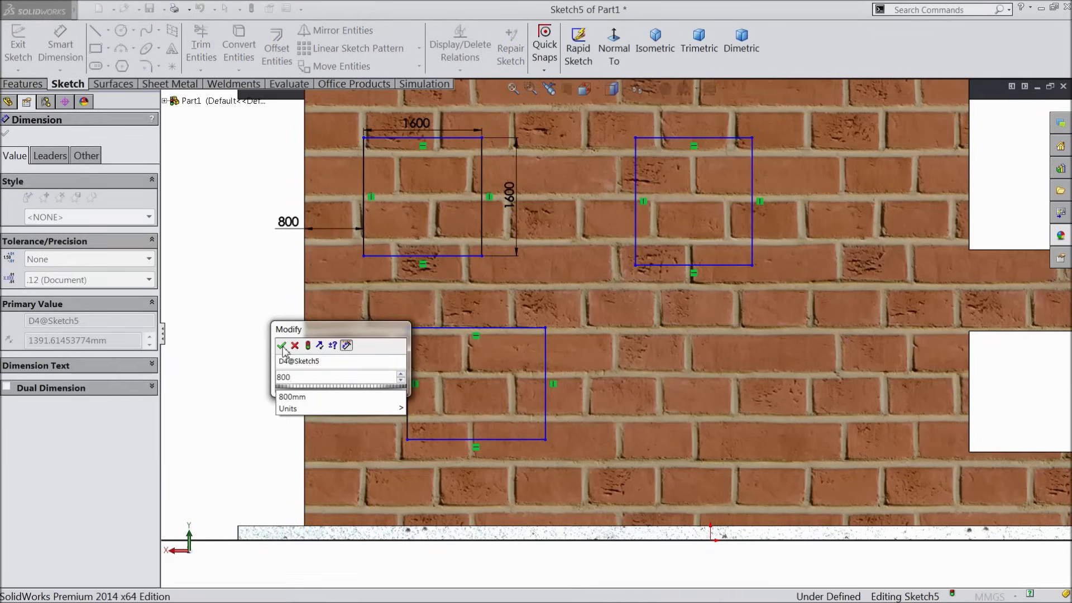
pyautogui.press('Return')
pyautogui.click(405, 327)
pyautogui.click(444, 256)
pyautogui.click(446, 304)
pyautogui.write('1300')
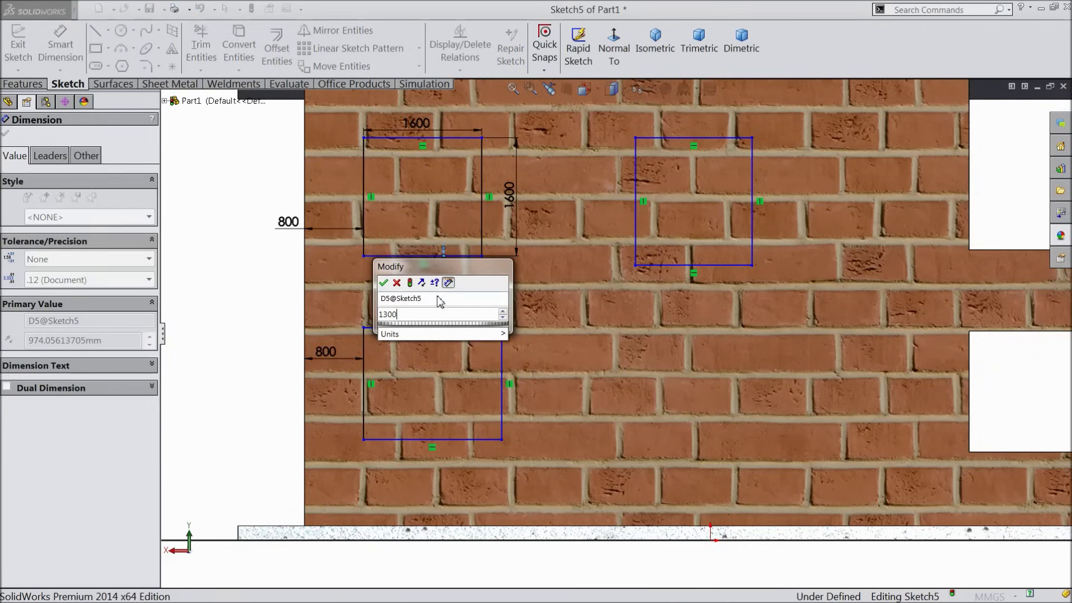
pyautogui.click(383, 283)
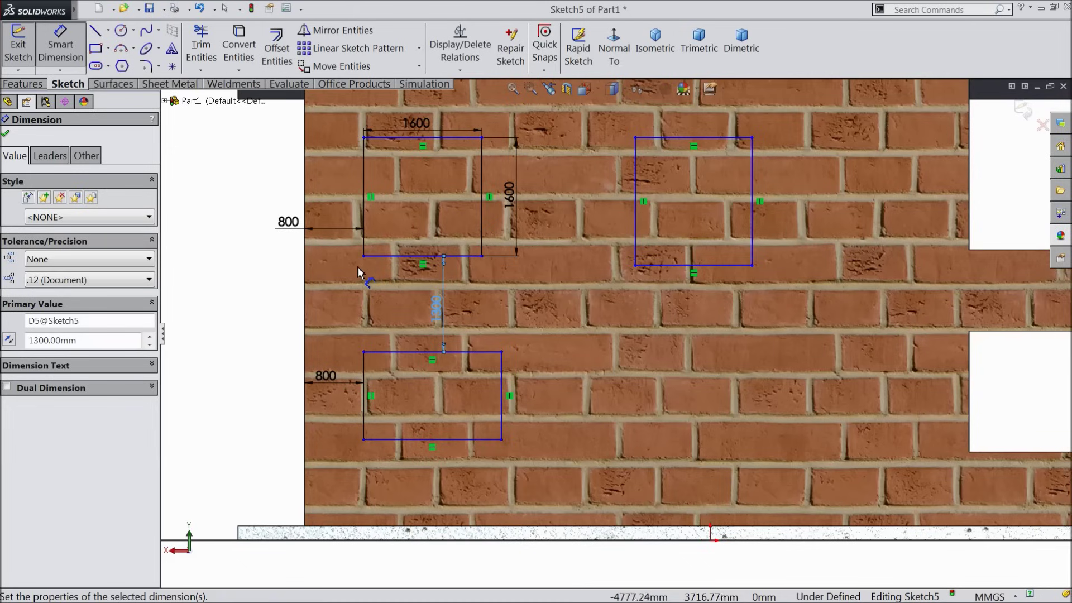
pyautogui.click(7, 138)
pyautogui.scroll(4, 460, 282)
pyautogui.scroll(-4, 664, 317)
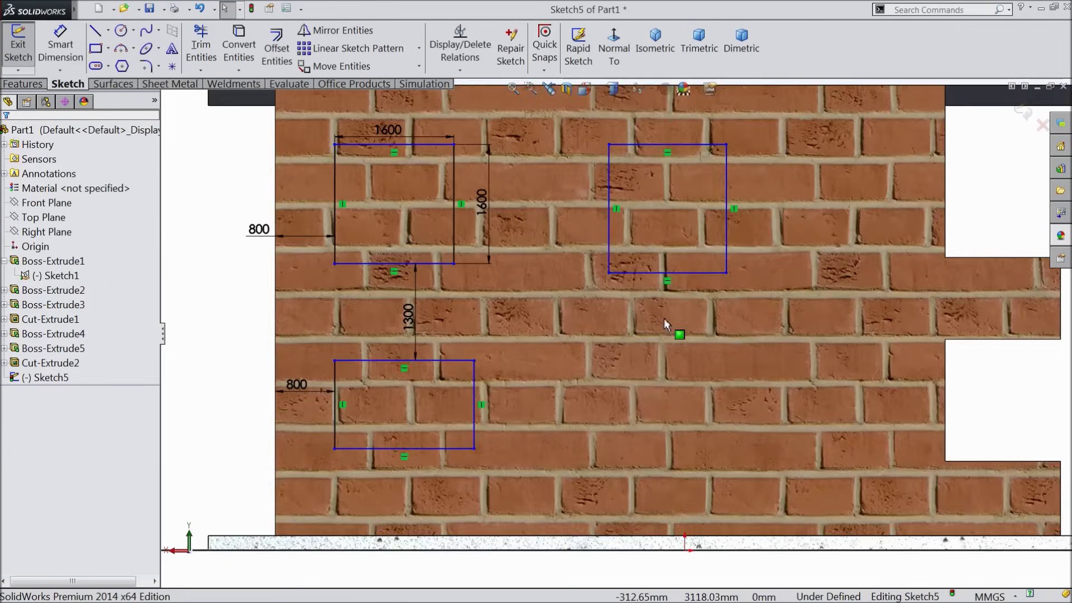
# Step: Make the upper windows' bottom edges and the left windows' right edges collinear, with equal heights
pyautogui.click(636, 273)
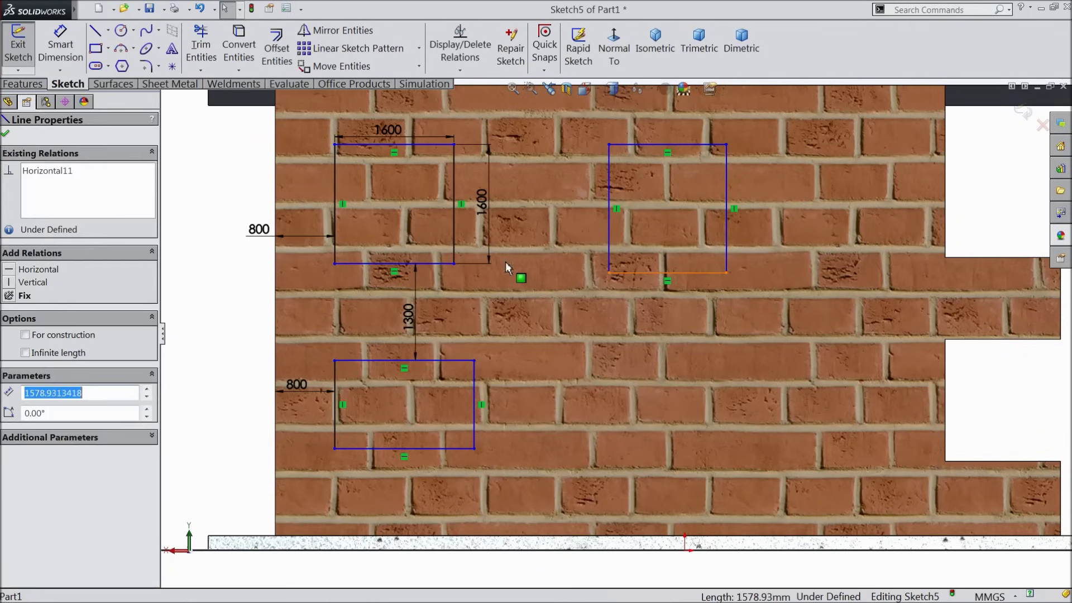
pyautogui.keyDown('ctrl'); pyautogui.click(447, 262); pyautogui.keyUp('ctrl')
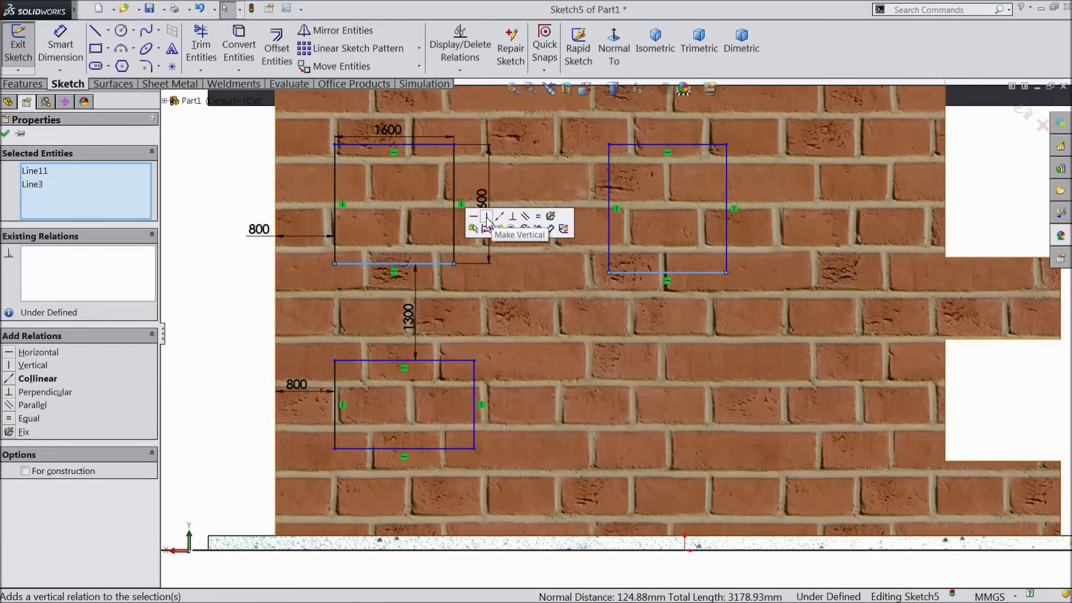
pyautogui.click(500, 216)
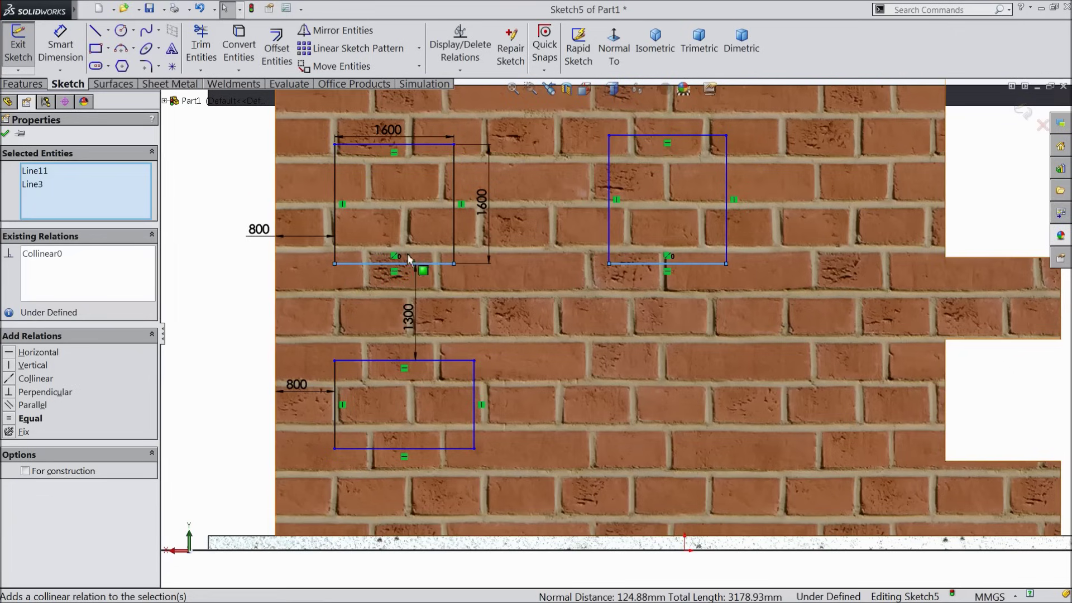
pyautogui.click(453, 240)
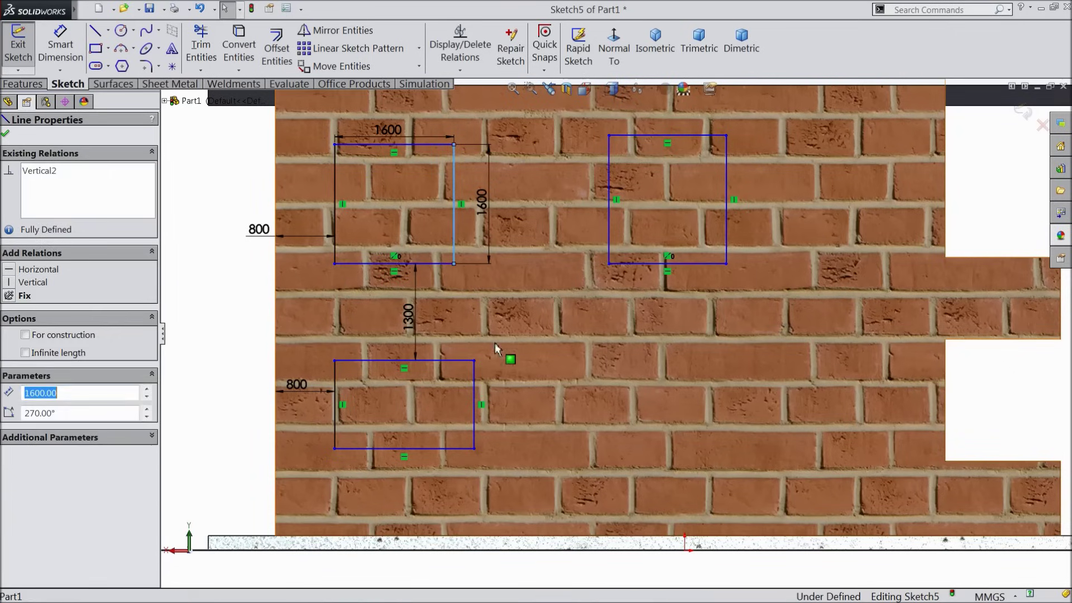
pyautogui.keyDown('ctrl'); pyautogui.click(474, 402); pyautogui.keyUp('ctrl')
pyautogui.click(530, 340)
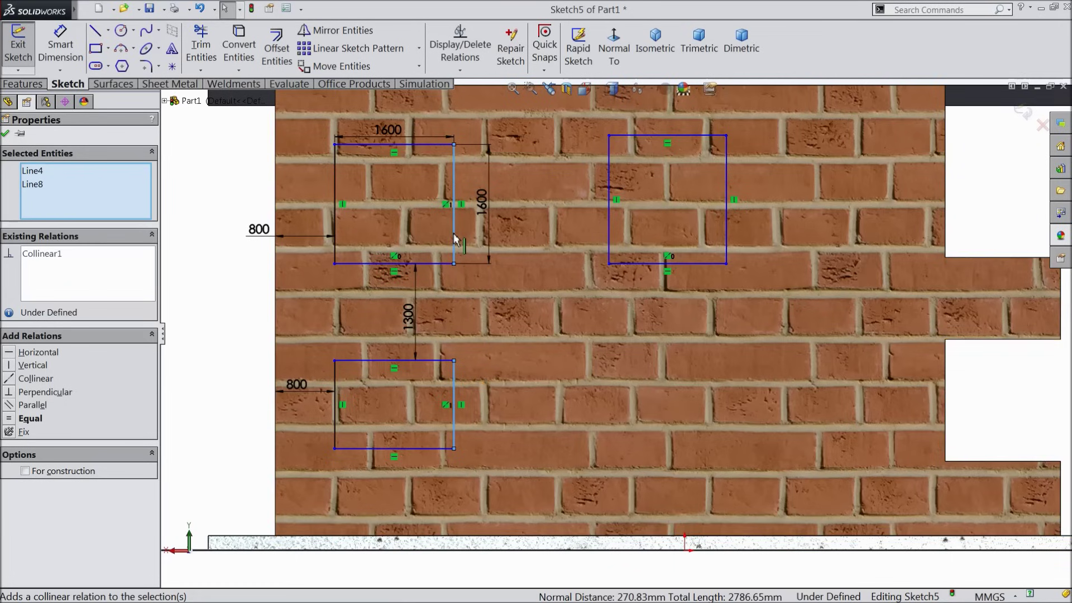
pyautogui.click(30, 419)
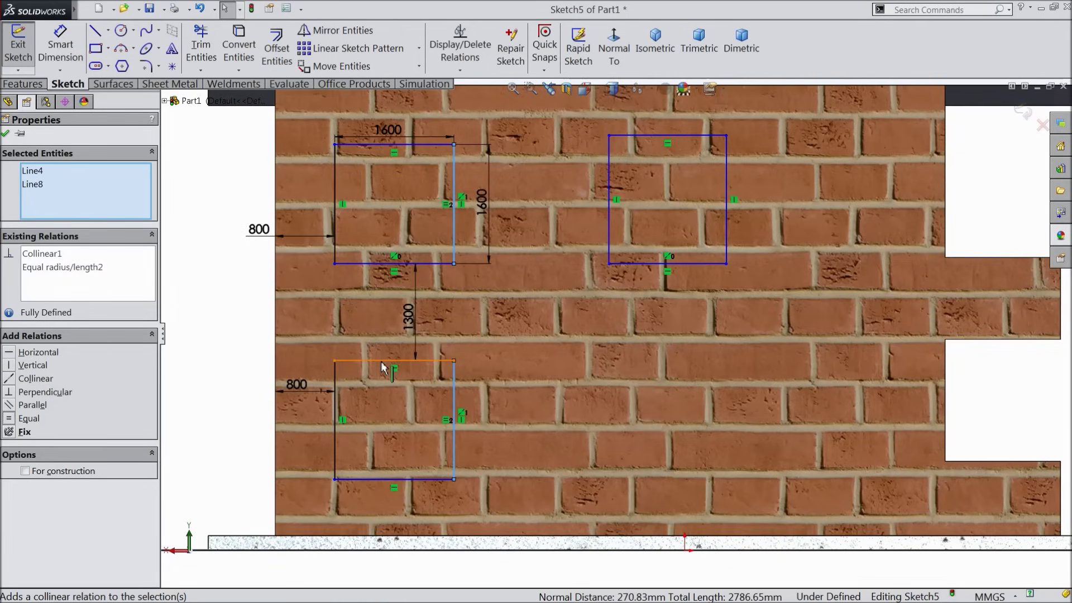
# Step: Dimension the spacing between the two upper windows to 2900
pyautogui.click(60, 44)
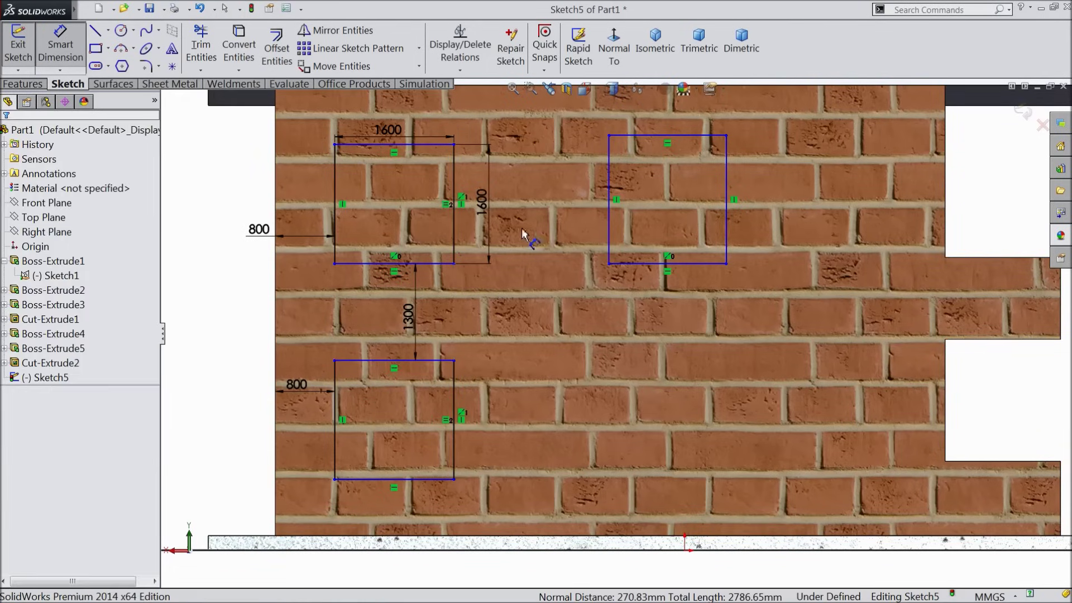
pyautogui.click(455, 226)
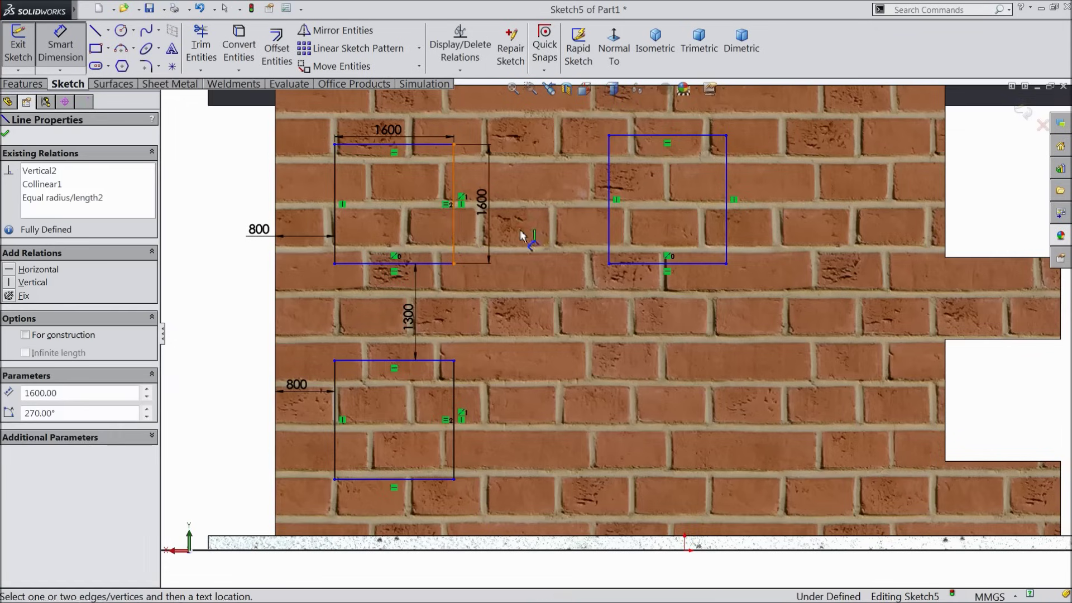
pyautogui.click(609, 239)
pyautogui.click(548, 258)
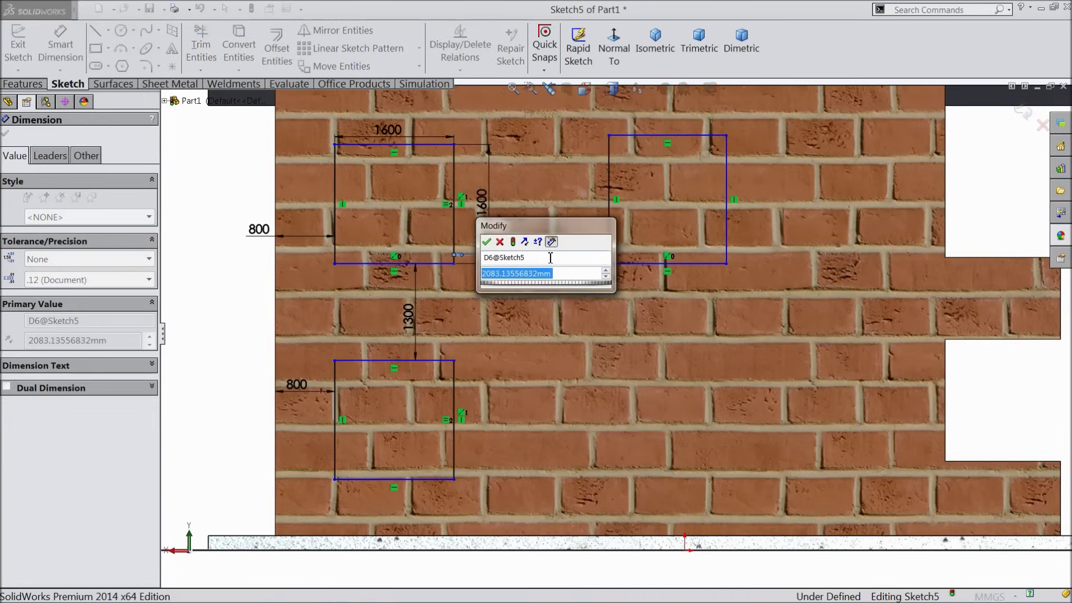
pyautogui.write('2900')
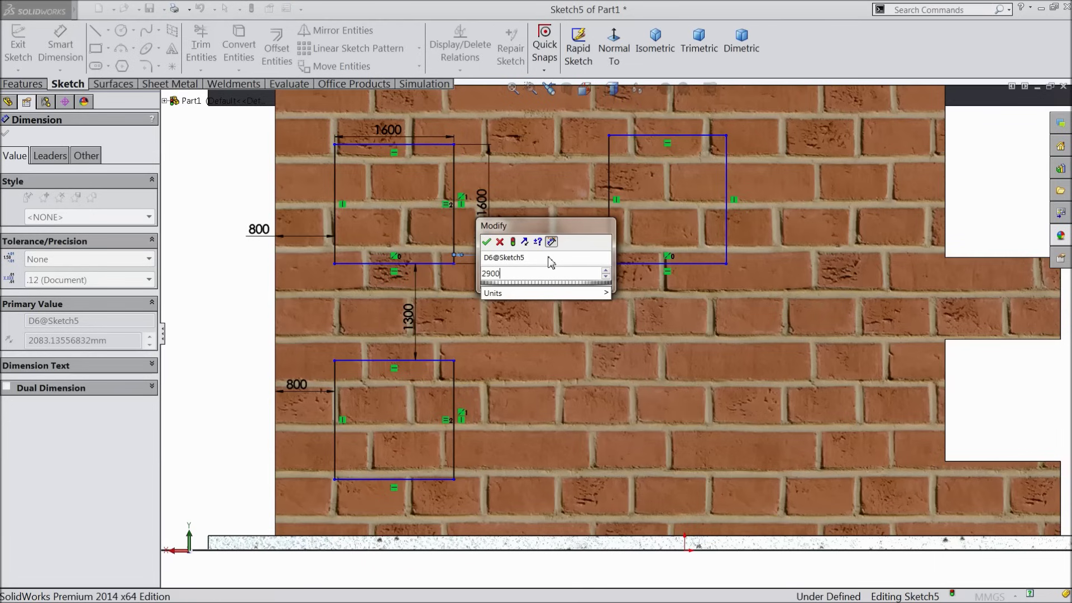
pyautogui.click(488, 240)
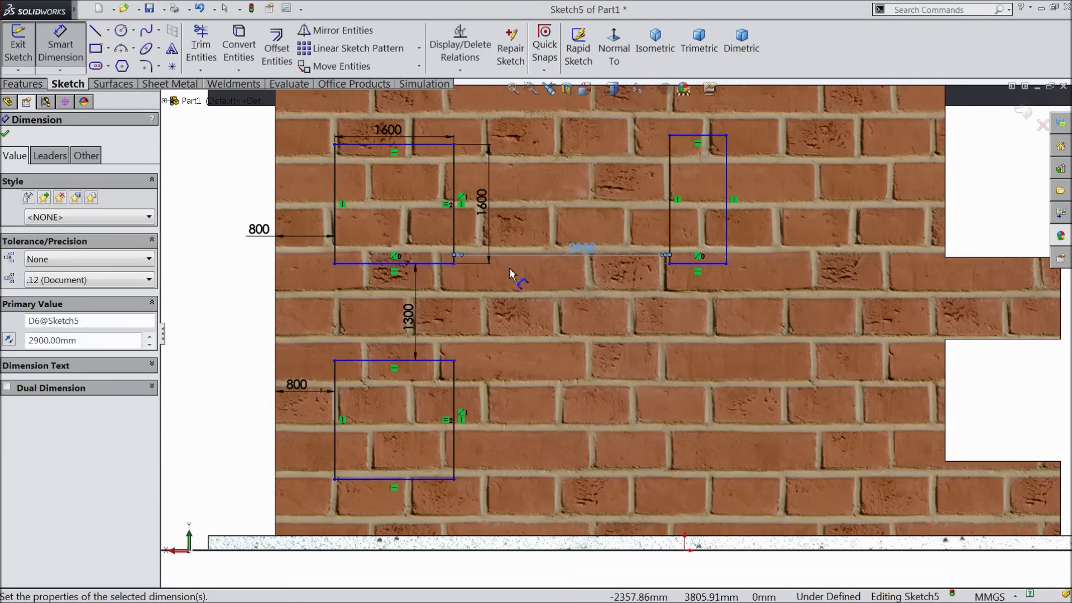
pyautogui.click(6, 134)
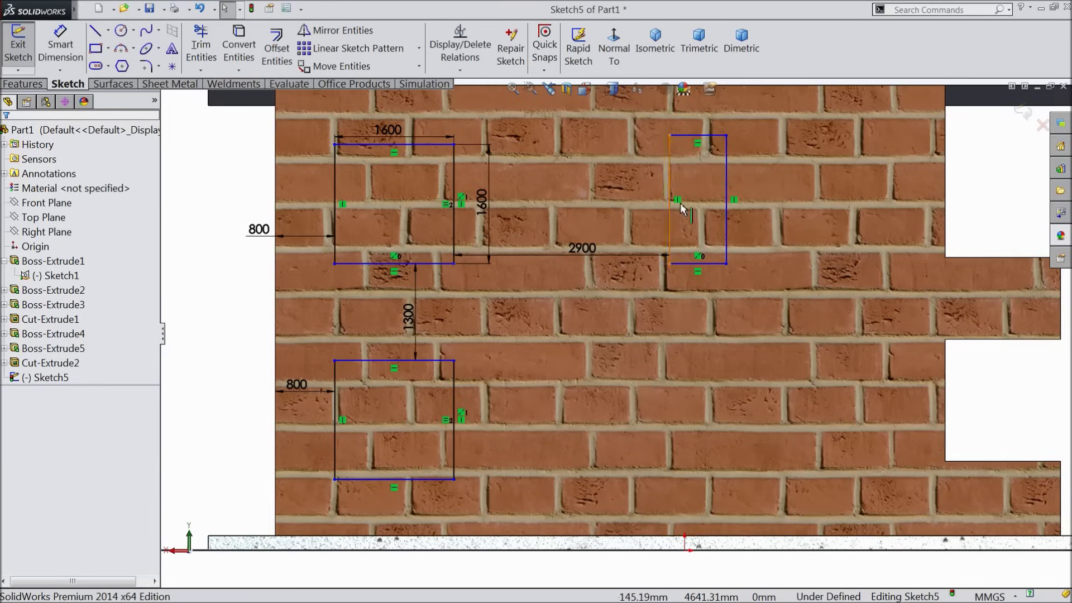
# Step: Make the right window's width equal to the upper-left window's
pyautogui.click(696, 136)
pyautogui.keyDown('ctrl'); pyautogui.click(418, 147); pyautogui.keyUp('ctrl')
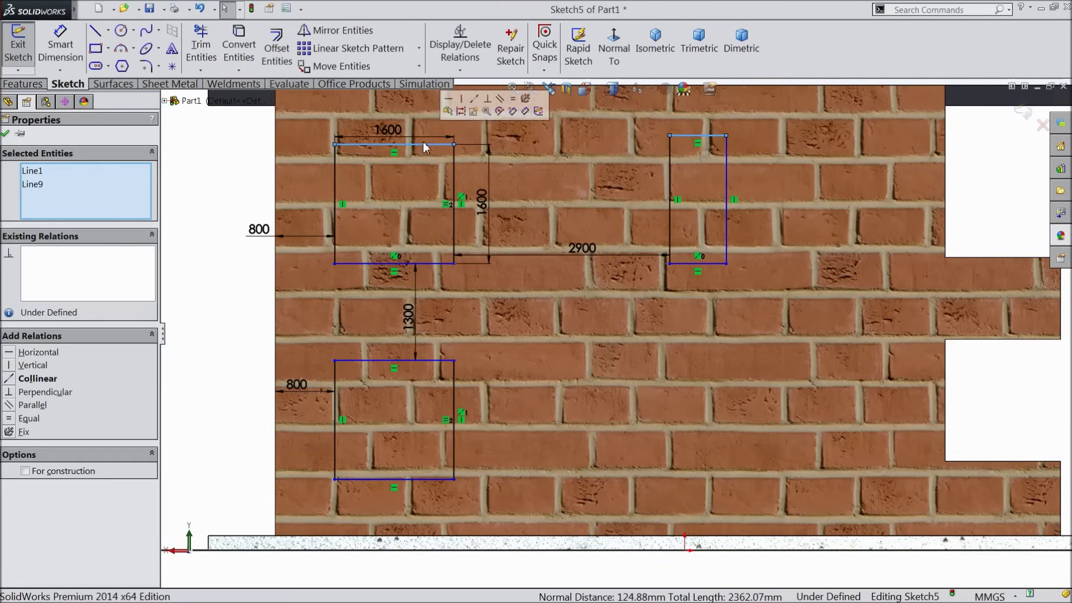
pyautogui.click(513, 101)
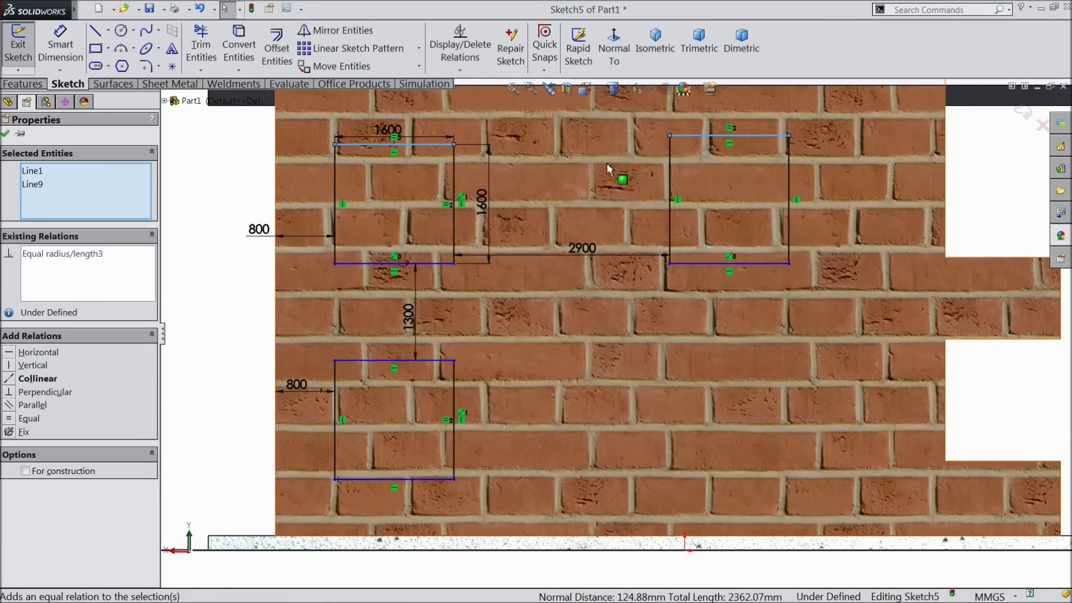
pyautogui.click(708, 263)
pyautogui.click(435, 264)
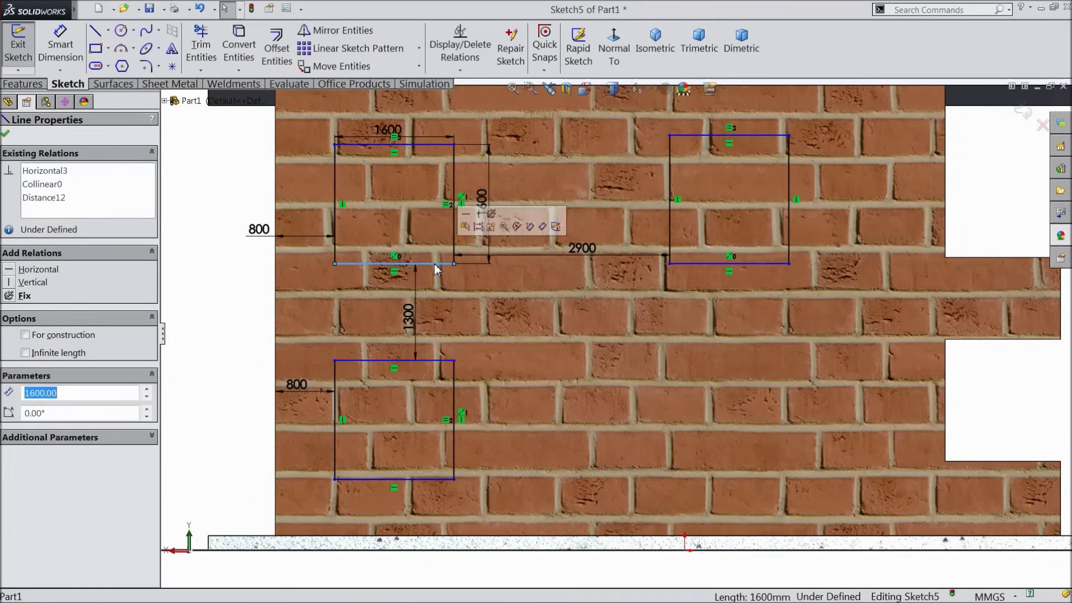
pyautogui.click(232, 263)
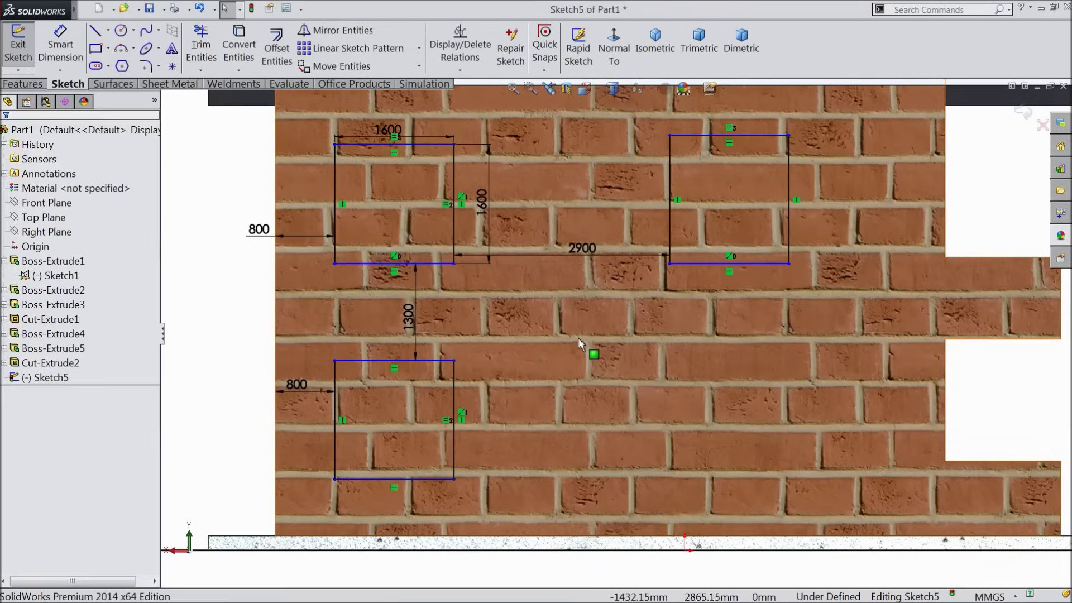
pyautogui.scroll(3, 591, 337)
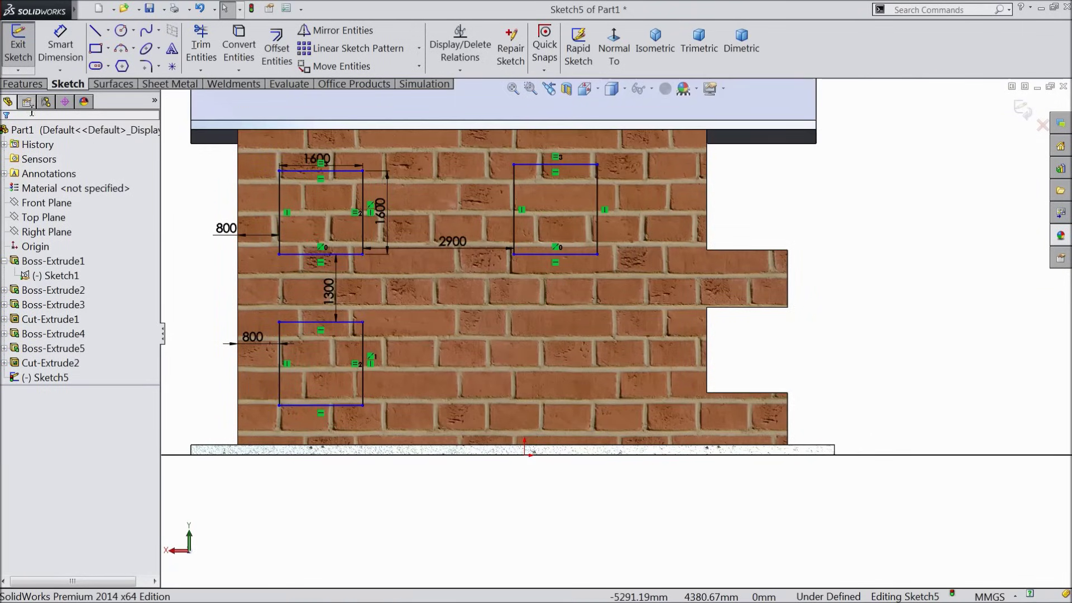
# Step: Set the right window's bottom edge 4750 above the ground line
pyautogui.click(61, 45)
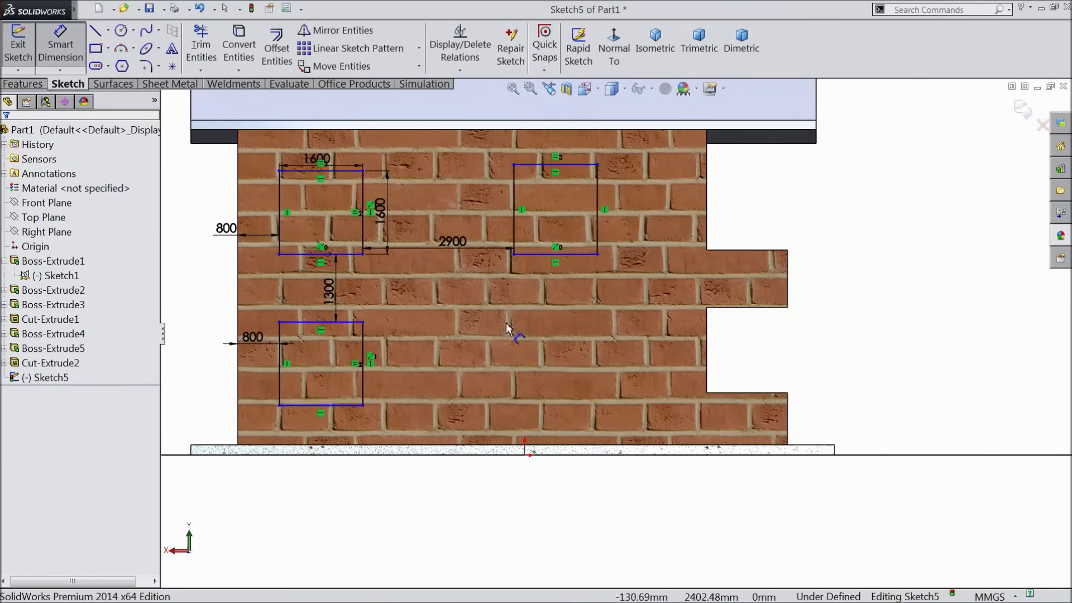
pyautogui.click(579, 258)
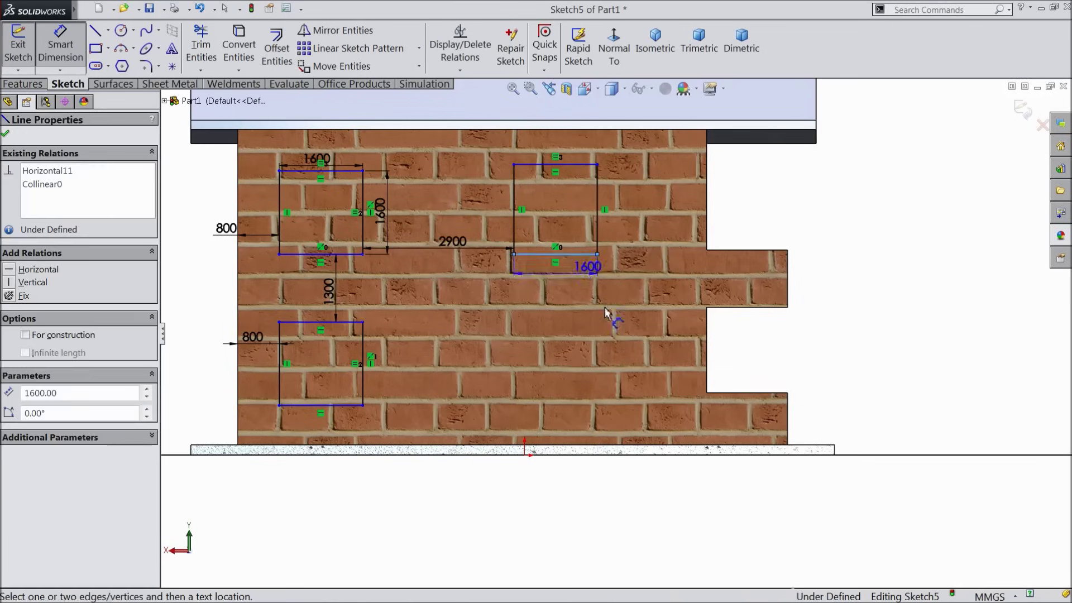
pyautogui.click(821, 457)
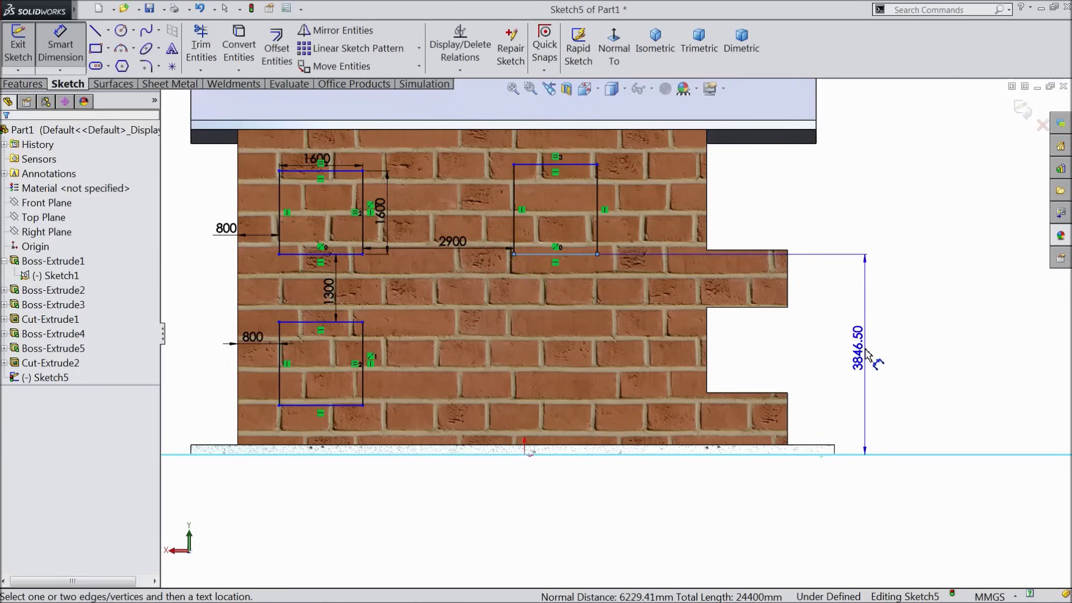
pyautogui.click(867, 354)
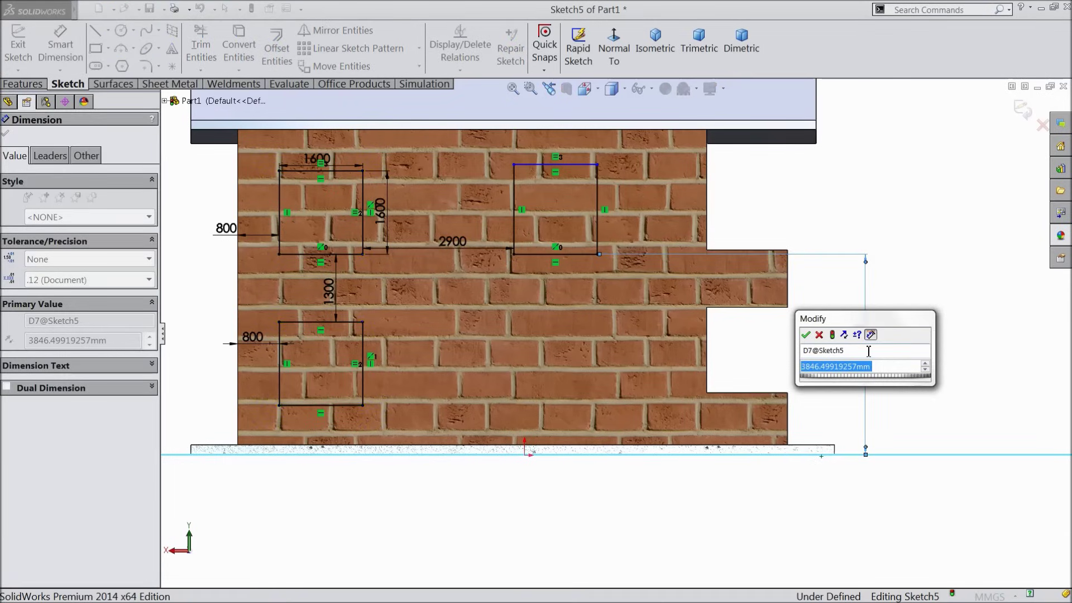
pyautogui.write('4750')
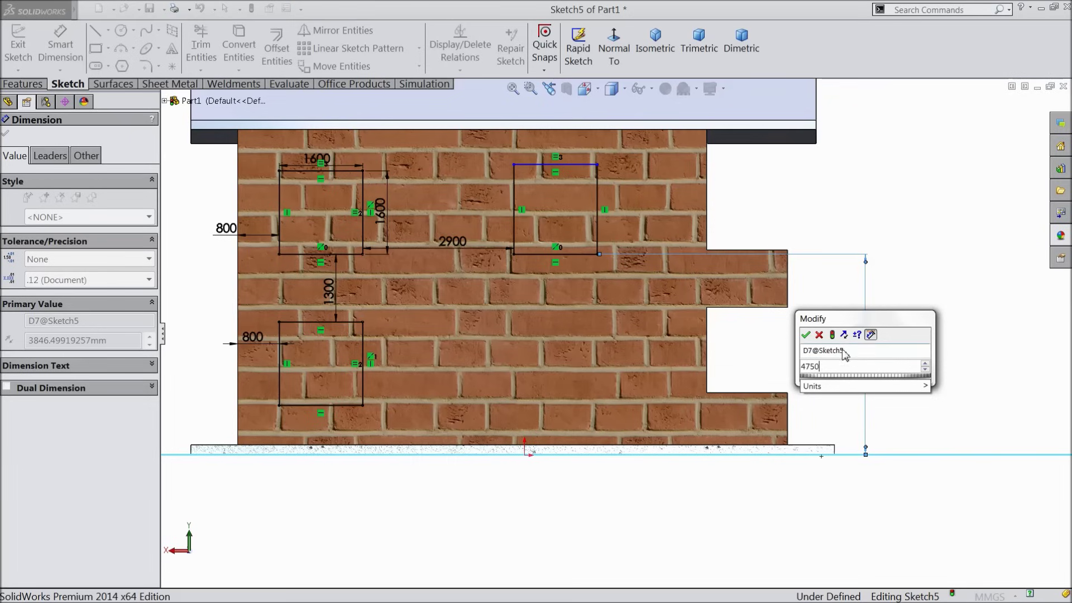
pyautogui.click(806, 336)
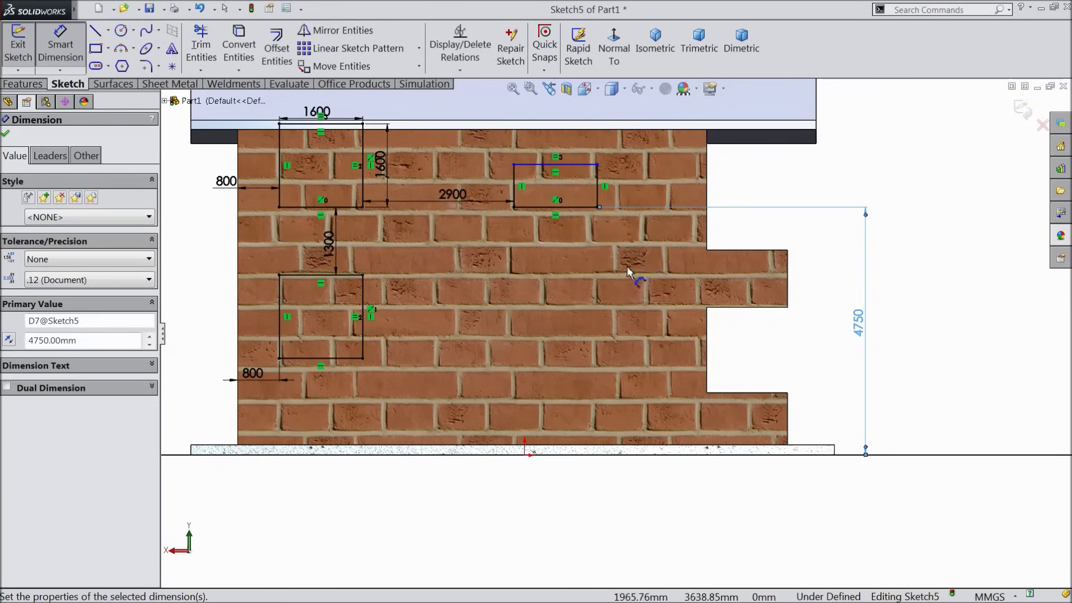
pyautogui.click(9, 135)
# Step: Make the right window's side equal to the upper-left window's, fully defining Sketch5
pyautogui.scroll(-3, 391, 168)
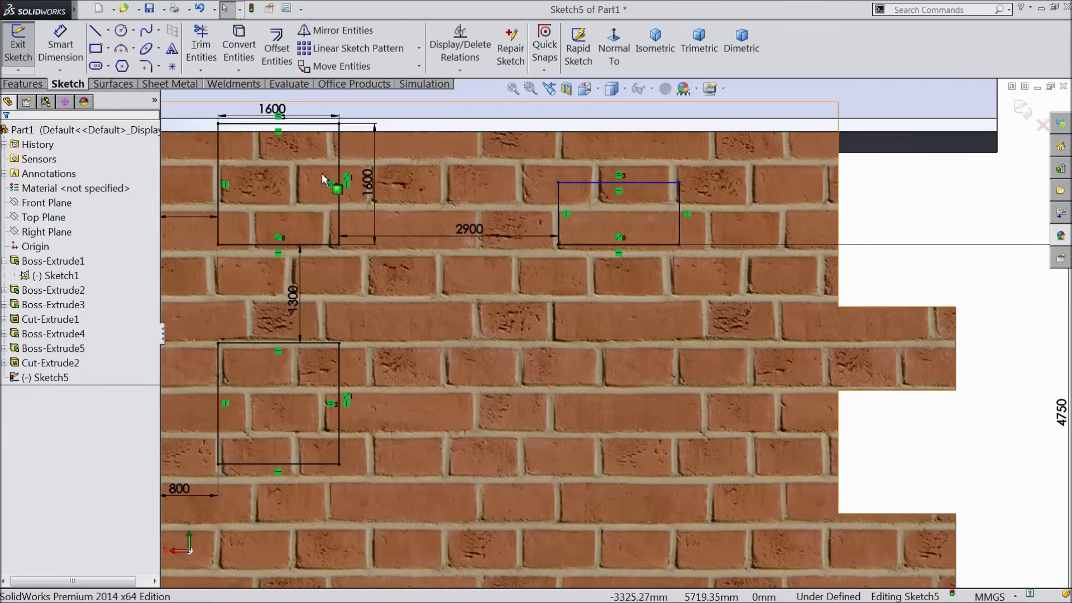
pyautogui.click(339, 170)
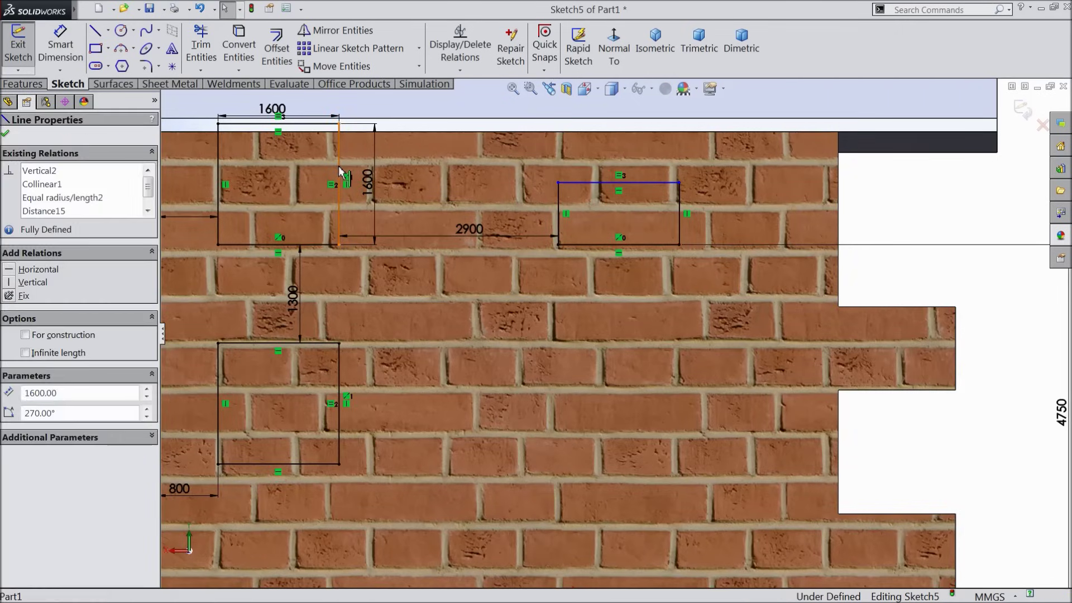
pyautogui.keyDown('ctrl'); pyautogui.click(679, 211); pyautogui.keyUp('ctrl')
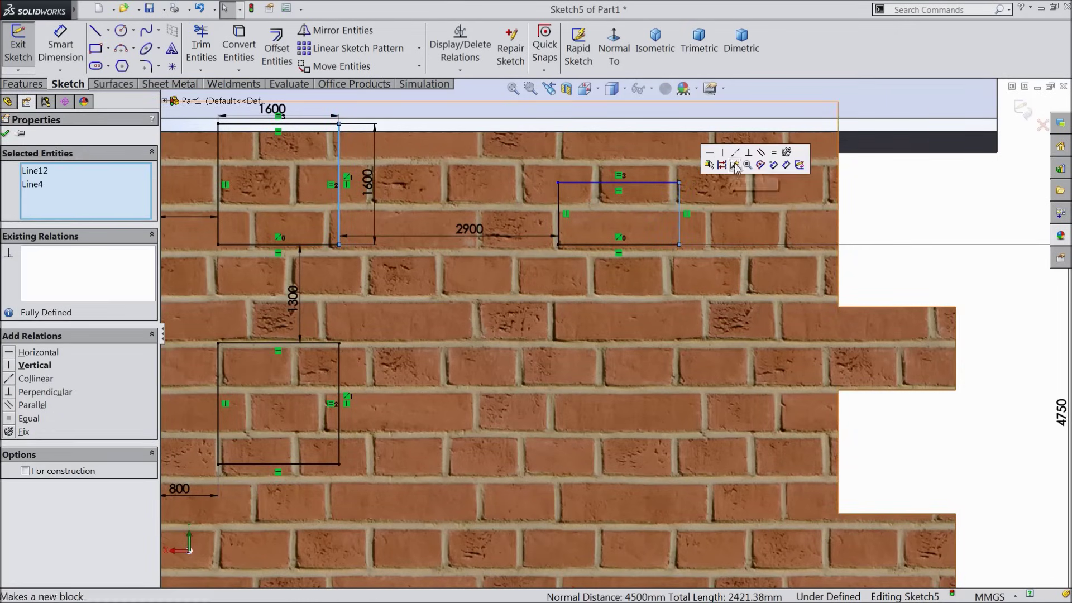
pyautogui.click(776, 157)
pyautogui.press('f')
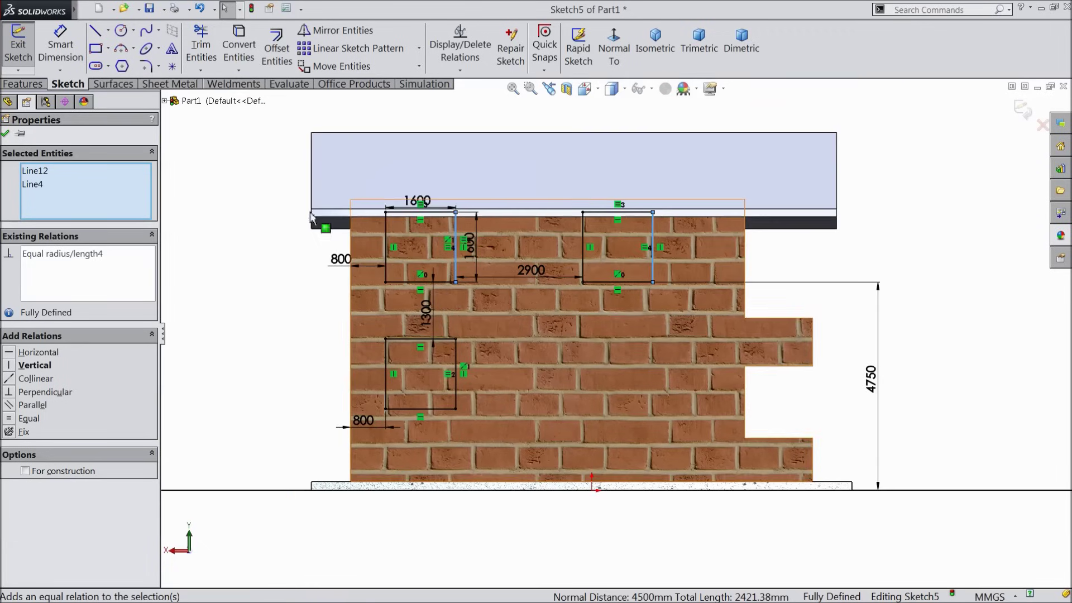
pyautogui.click(5, 135)
pyautogui.moveTo(241, 294)
pyautogui.mouseDown(button='middle')
pyautogui.moveTo(250, 244)
pyautogui.moveTo(242, 299)
pyautogui.mouseUp(button='middle')
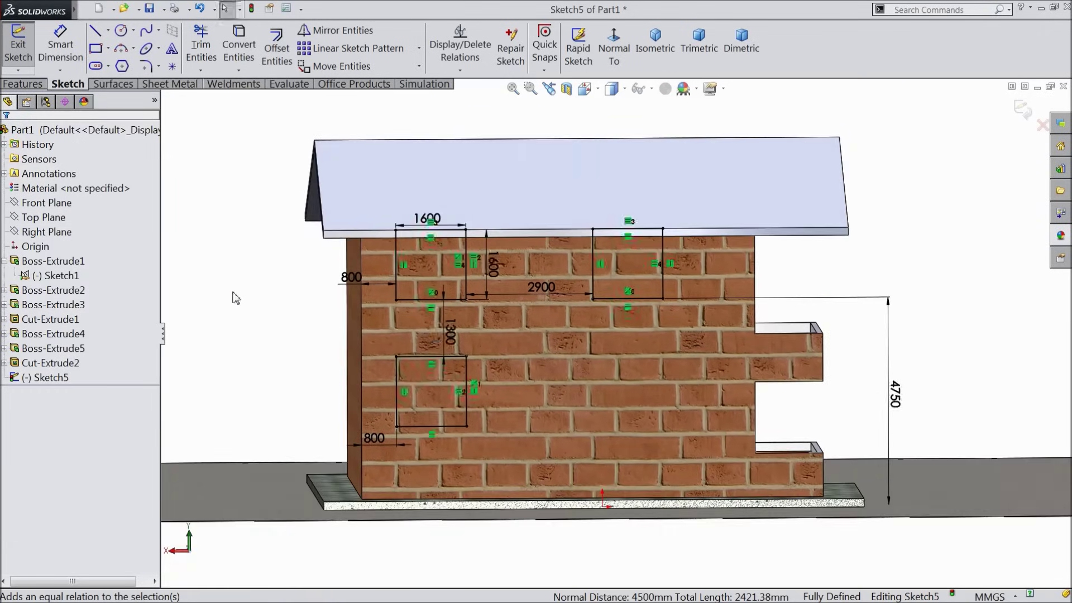
pyautogui.click(23, 84)
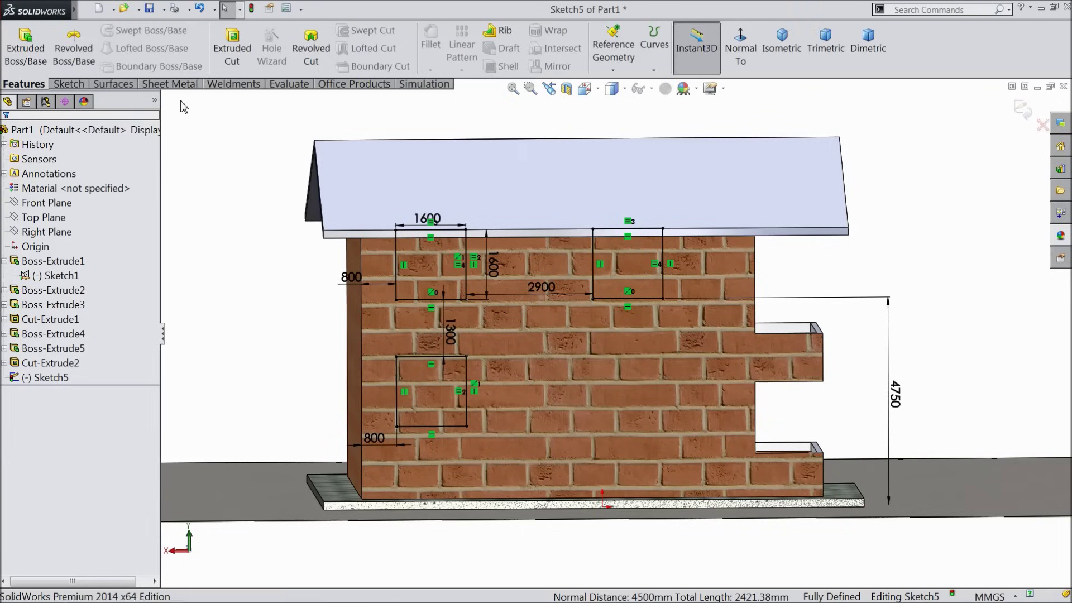
# Step: Cut the three window openings through the side wall with an Up To Next cut-extrude
pyautogui.click(231, 61)
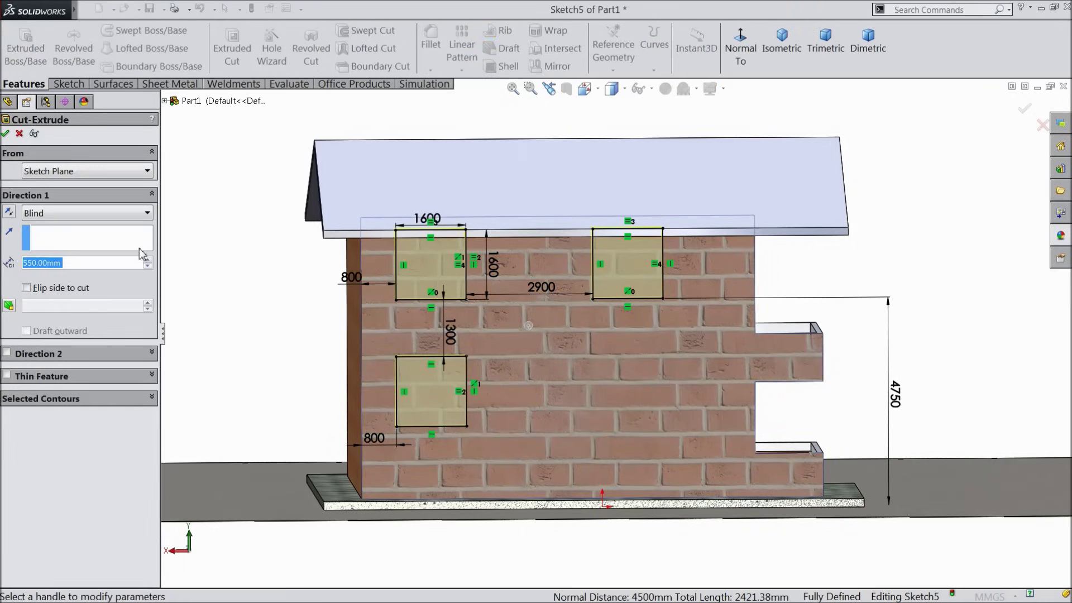
pyautogui.click(55, 213)
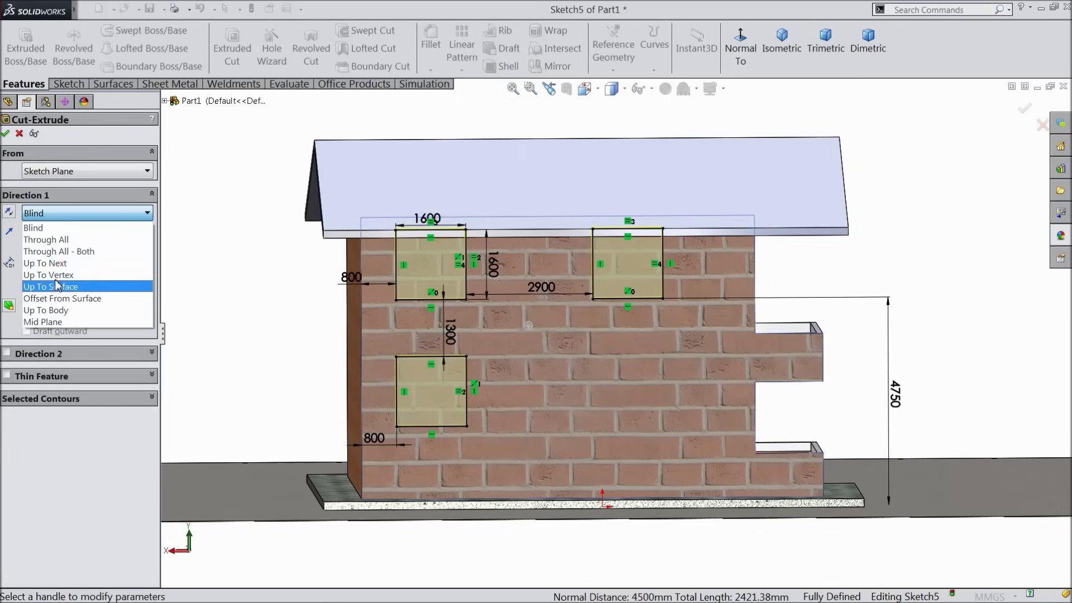
pyautogui.click(53, 263)
pyautogui.moveTo(282, 318); pyautogui.dragTo(199, 333, button='middle')
pyautogui.moveTo(530, 308)
pyautogui.mouseDown(button='middle')
pyautogui.moveTo(447, 344)
pyautogui.moveTo(400, 334)
pyautogui.mouseUp(button='middle')
pyautogui.scroll(-2, 401, 334)
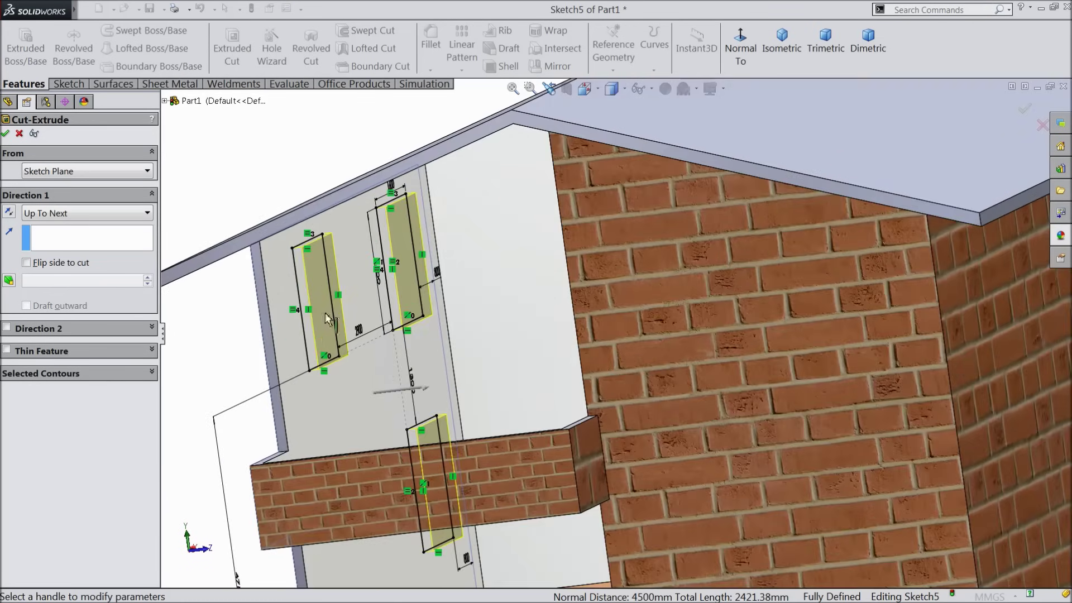
pyautogui.click(6, 134)
pyautogui.scroll(5, 271, 193)
pyautogui.moveTo(327, 294); pyautogui.dragTo(441, 294, button='middle')
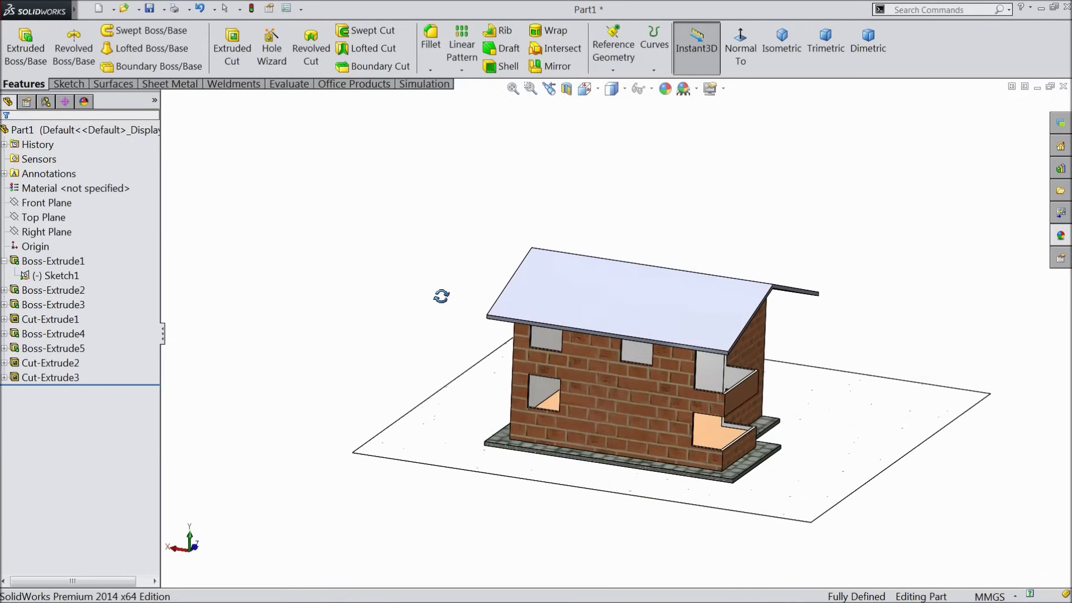
pyautogui.scroll(-4, 648, 413)
# Step: Apply the Stone > Brick fire brick swatch to the selected front wall
pyautogui.click(634, 405)
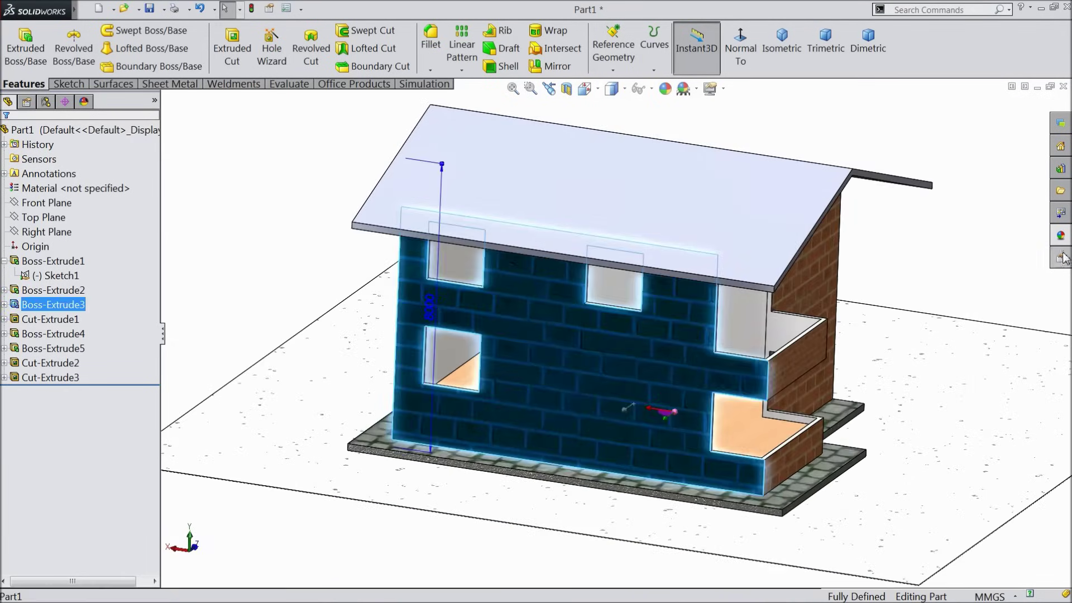
pyautogui.click(1061, 235)
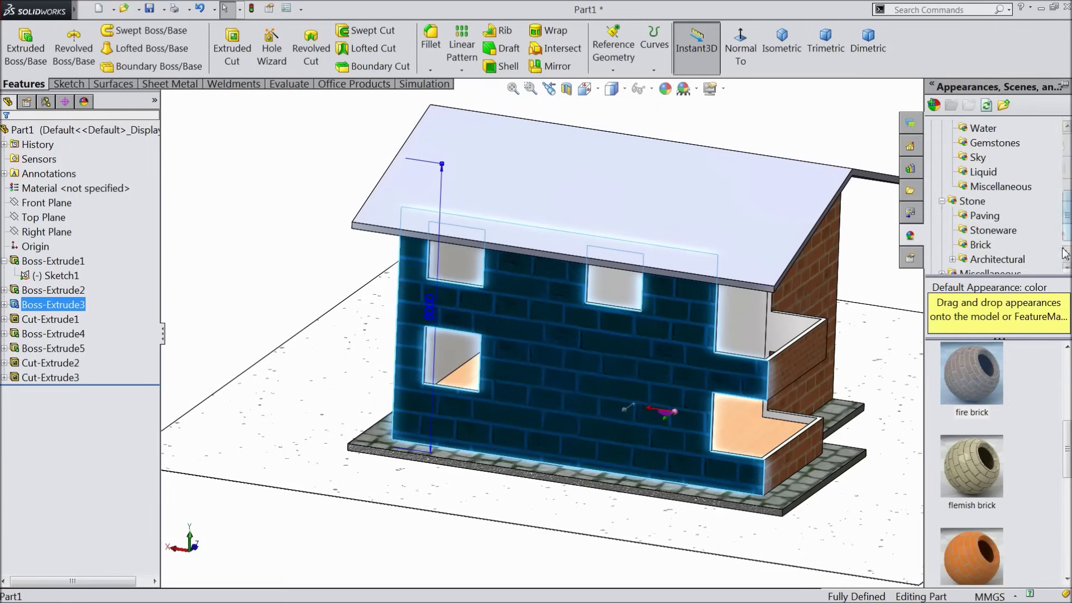
pyautogui.click(979, 383)
# Step: Bring the house front into view and start a new sketch on the ground face
pyautogui.moveTo(697, 363); pyautogui.dragTo(577, 442, button='middle')
pyautogui.scroll(3, 707, 380)
pyautogui.scroll(-5, 813, 407)
pyautogui.moveTo(808, 404); pyautogui.dragTo(755, 340, button='middle')
pyautogui.scroll(-5, 718, 363)
pyautogui.scroll(-3, 766, 439)
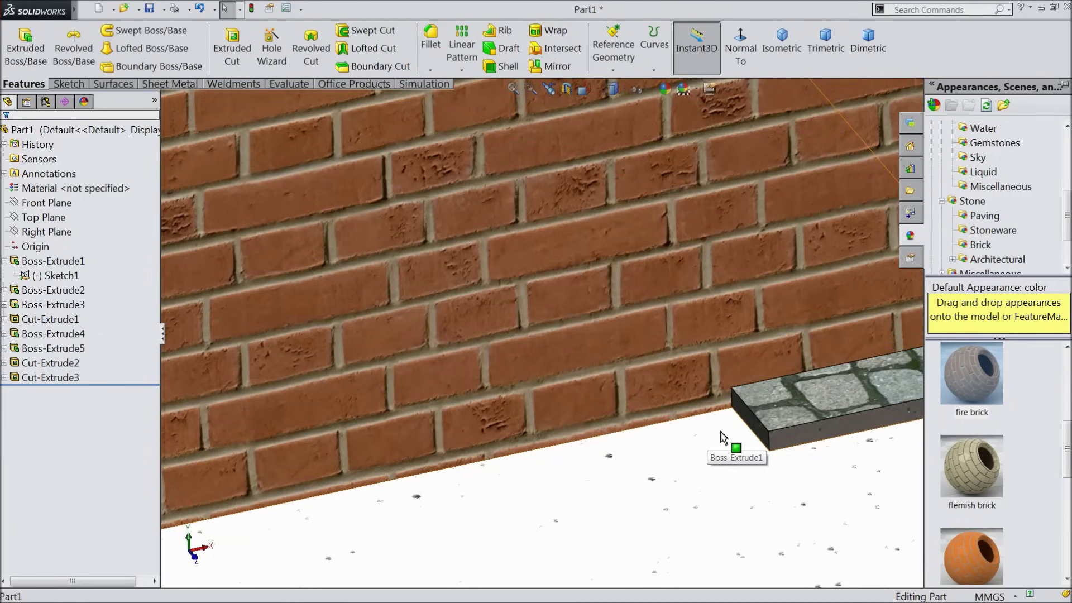
pyautogui.click(715, 451)
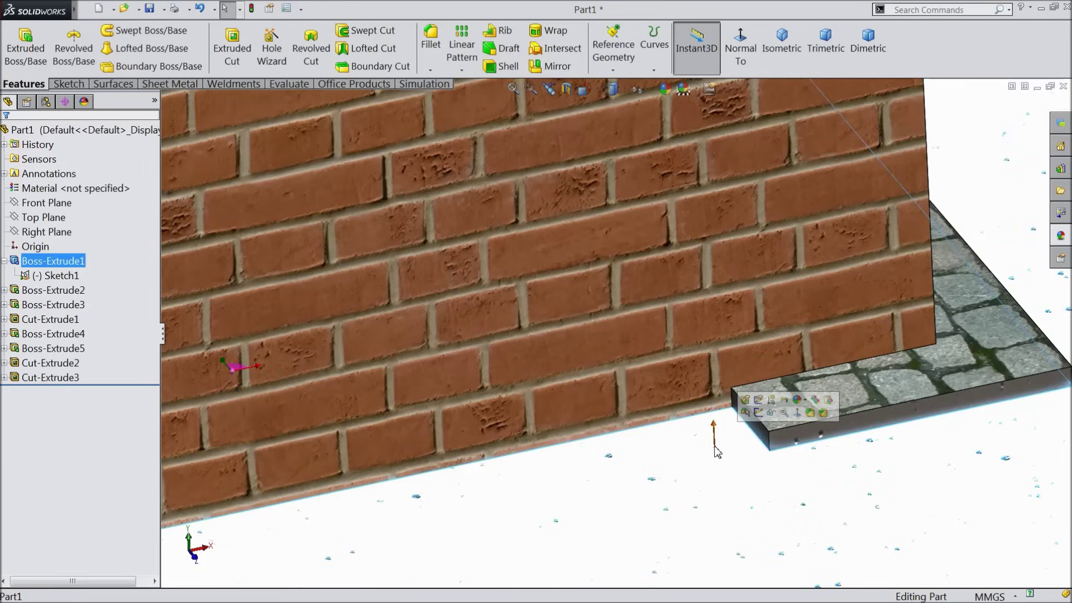
pyautogui.click(748, 413)
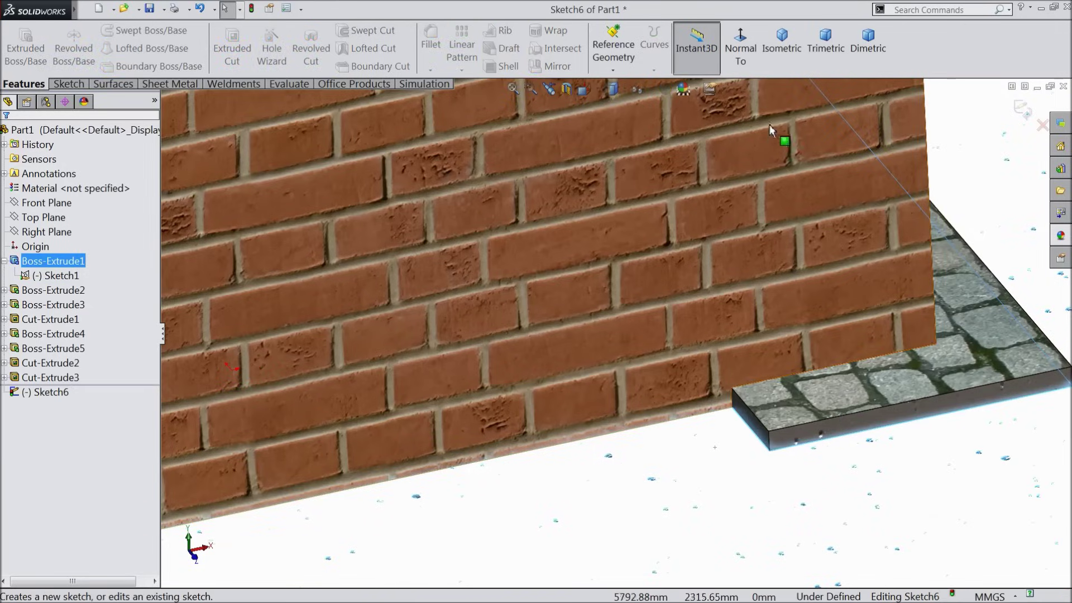
# Step: View the ground face normal-to and draw a corner rectangle on it
pyautogui.click(740, 50)
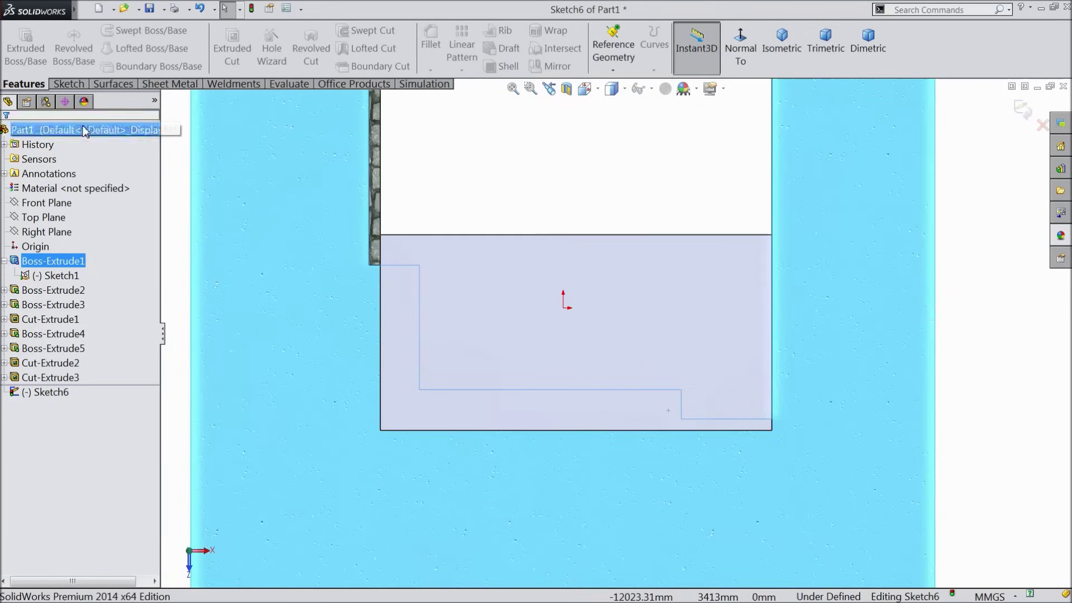
pyautogui.click(67, 84)
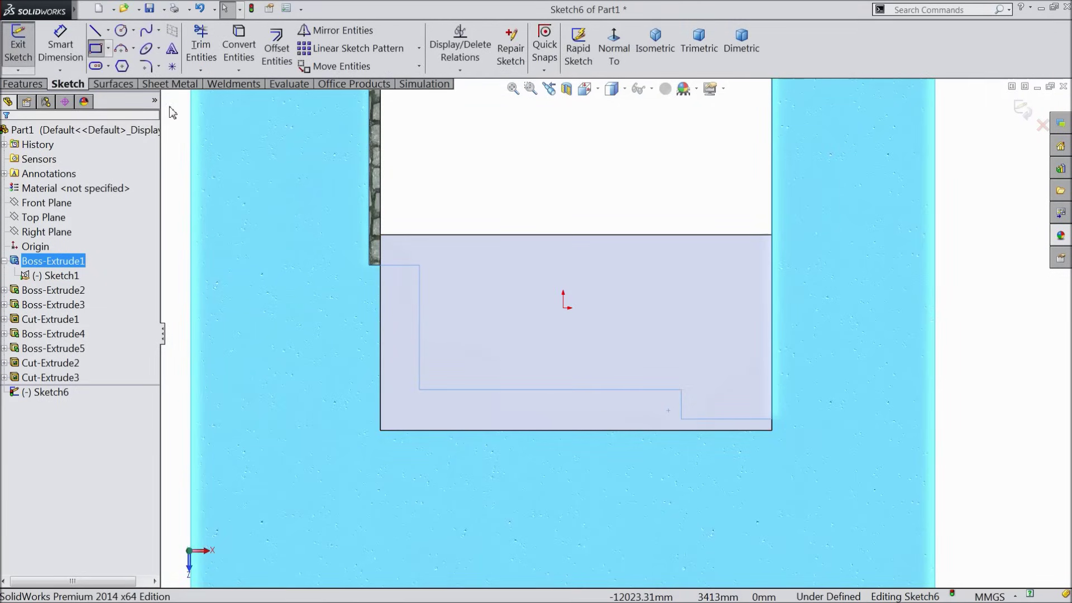
pyautogui.scroll(-3, 614, 439)
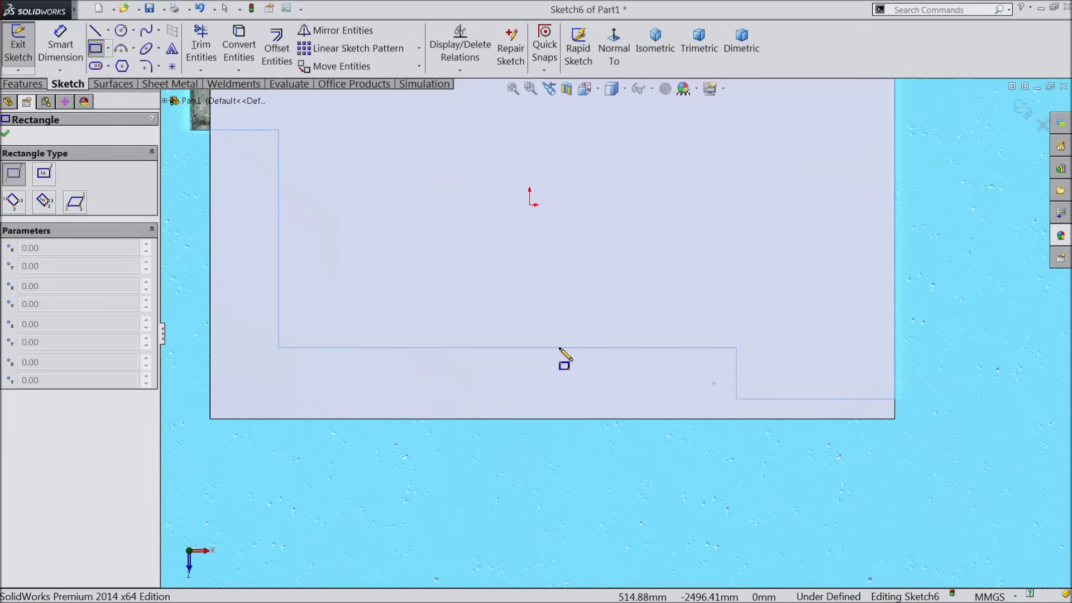
pyautogui.click(737, 348)
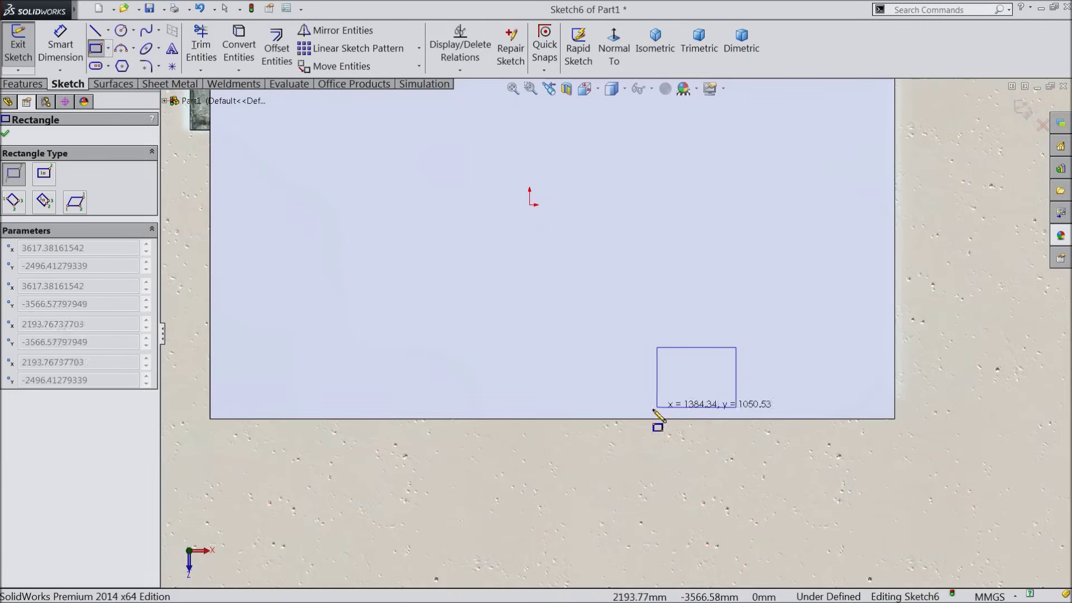
pyautogui.click(556, 445)
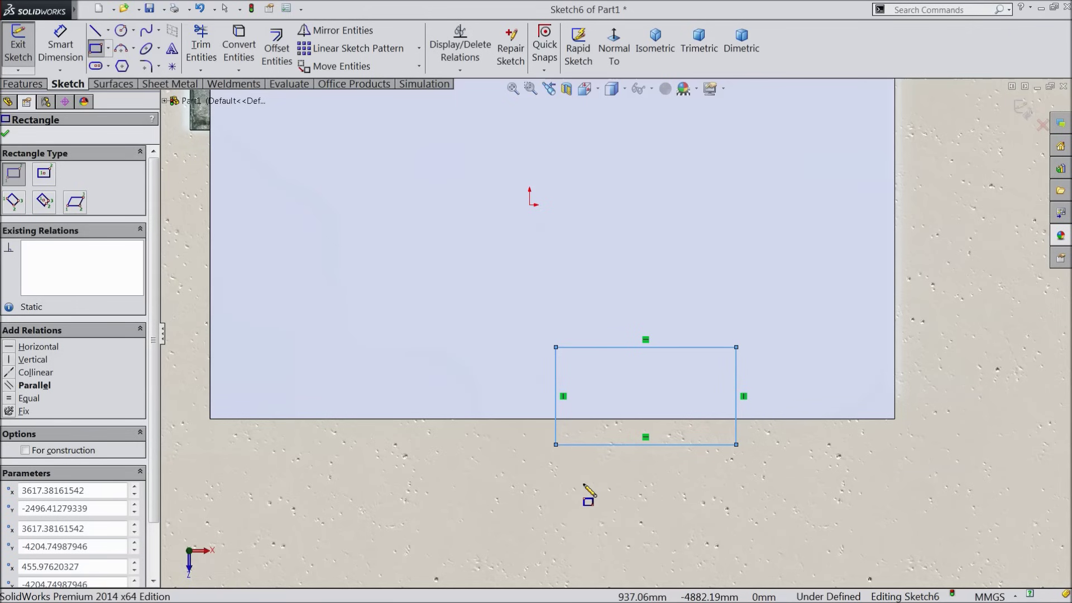
pyautogui.rightClick(584, 485)
pyautogui.click(612, 125)
# Step: Make the rectangle's corner coincident with the paving slab's corner vertex
pyautogui.moveTo(674, 495); pyautogui.dragTo(689, 363, button='middle')
pyautogui.scroll(-6, 722, 401)
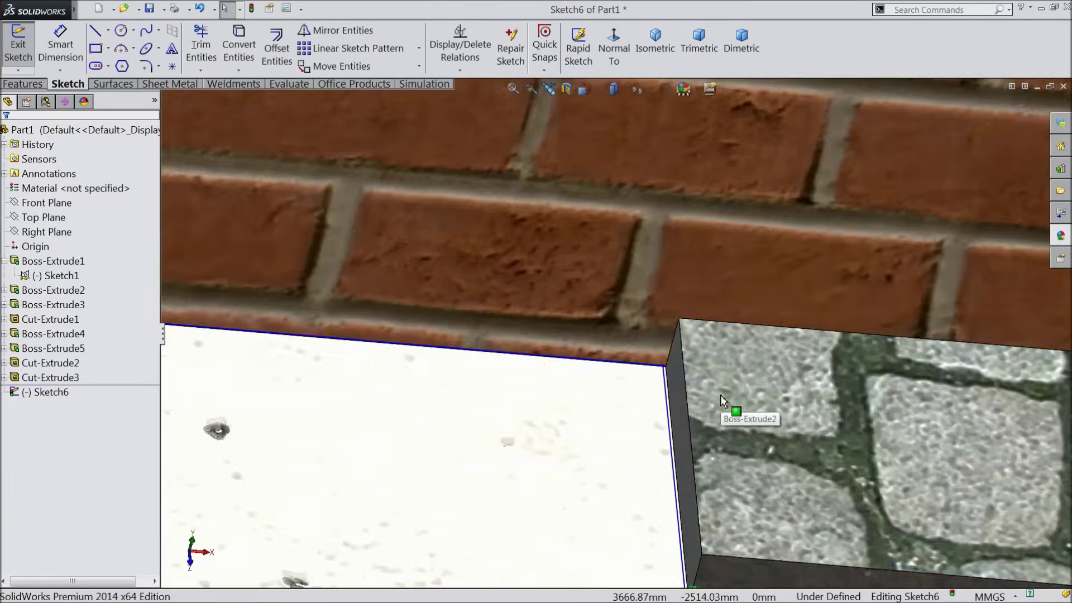
pyautogui.scroll(-5, 720, 400)
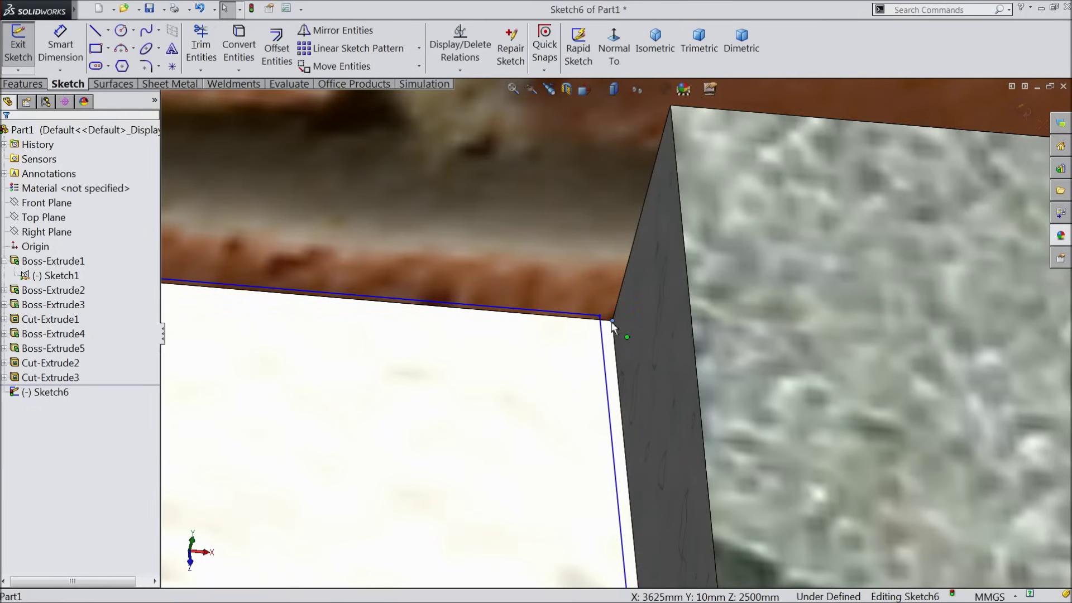
pyautogui.click(600, 317)
pyautogui.keyDown('ctrl'); pyautogui.click(612, 321); pyautogui.keyUp('ctrl')
pyautogui.click(646, 278)
# Step: Dimension the rectangle 3000 wide and 1700 tall to fully define it
pyautogui.scroll(10, 635, 327)
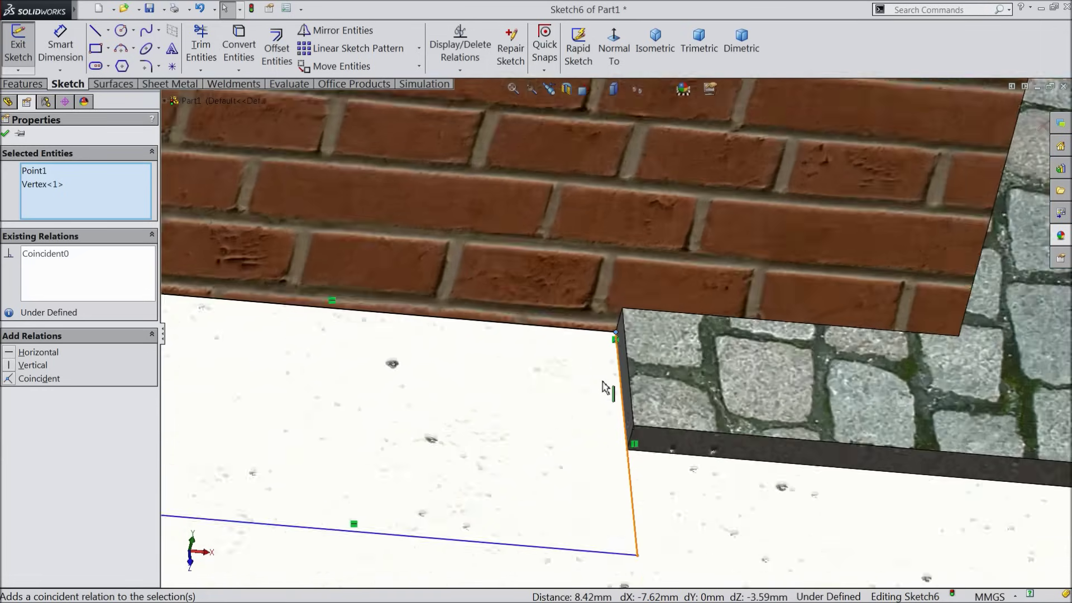
pyautogui.moveTo(556, 416); pyautogui.dragTo(452, 400, button='middle')
pyautogui.click(61, 45)
pyautogui.scroll(-3, 565, 375)
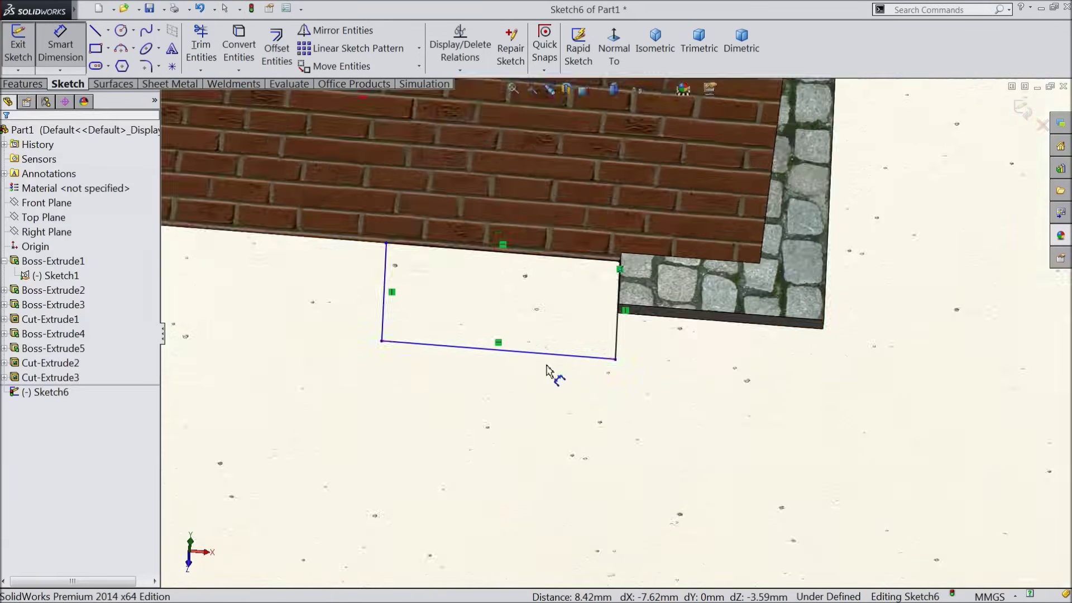
pyautogui.click(519, 352)
pyautogui.click(499, 385)
pyautogui.write('3000')
pyautogui.click(450, 371)
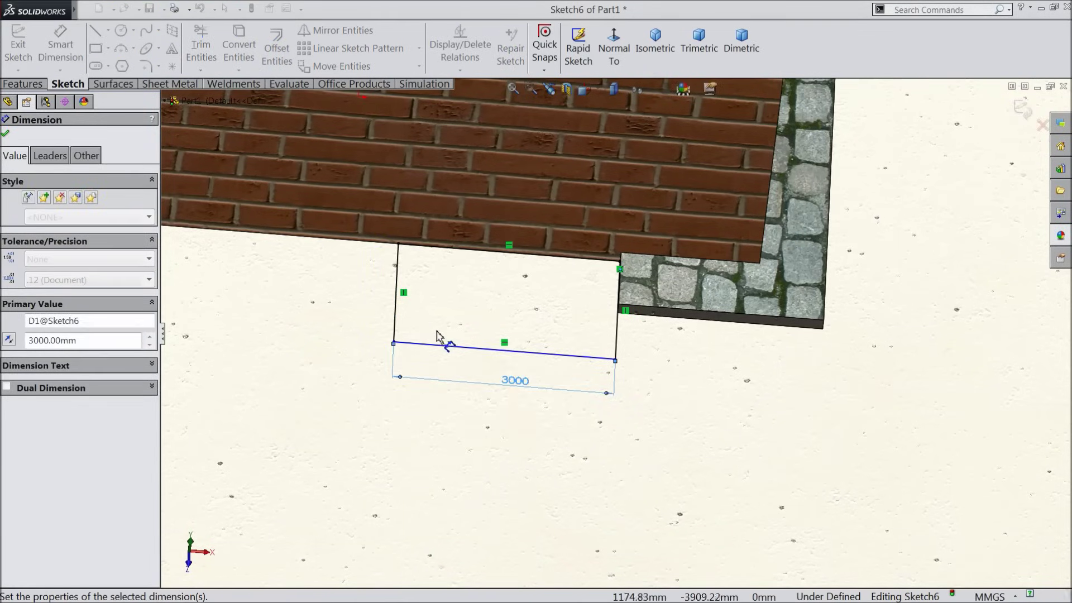
pyautogui.click(397, 296)
pyautogui.click(369, 299)
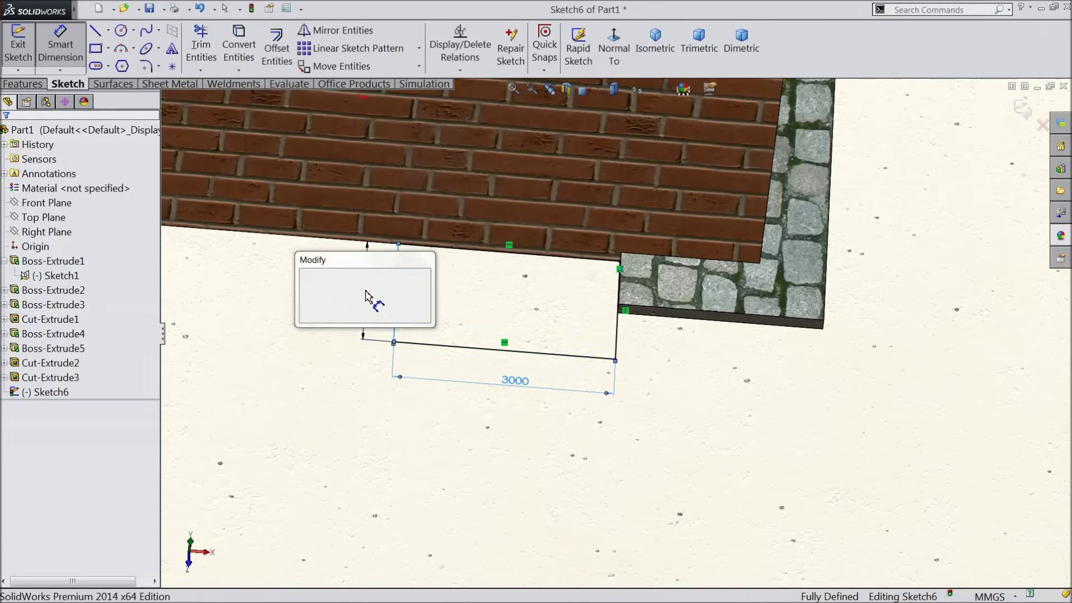
pyautogui.write('1700')
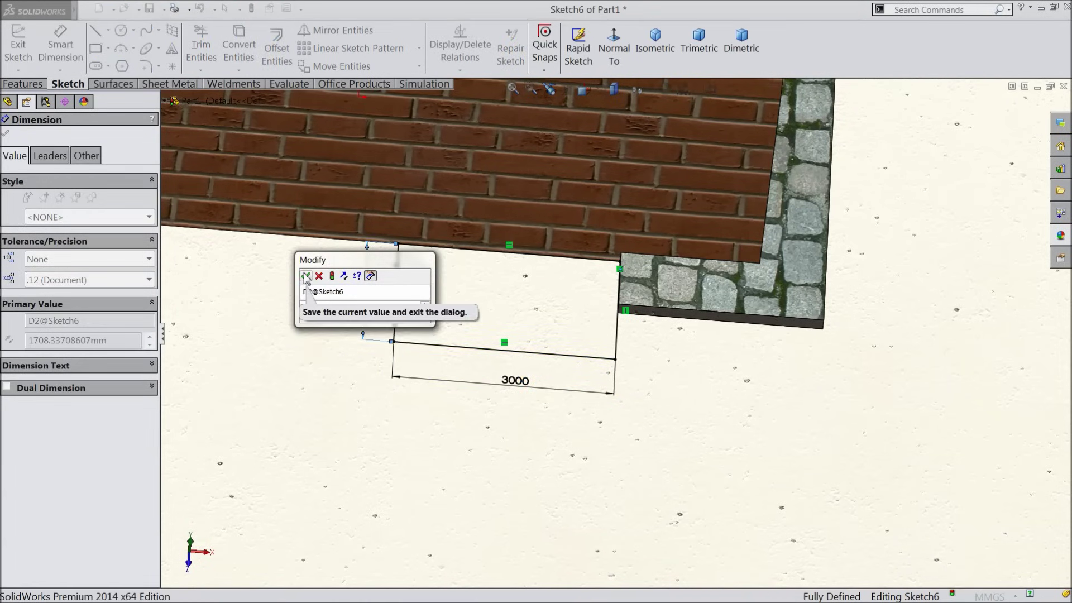
pyautogui.click(306, 276)
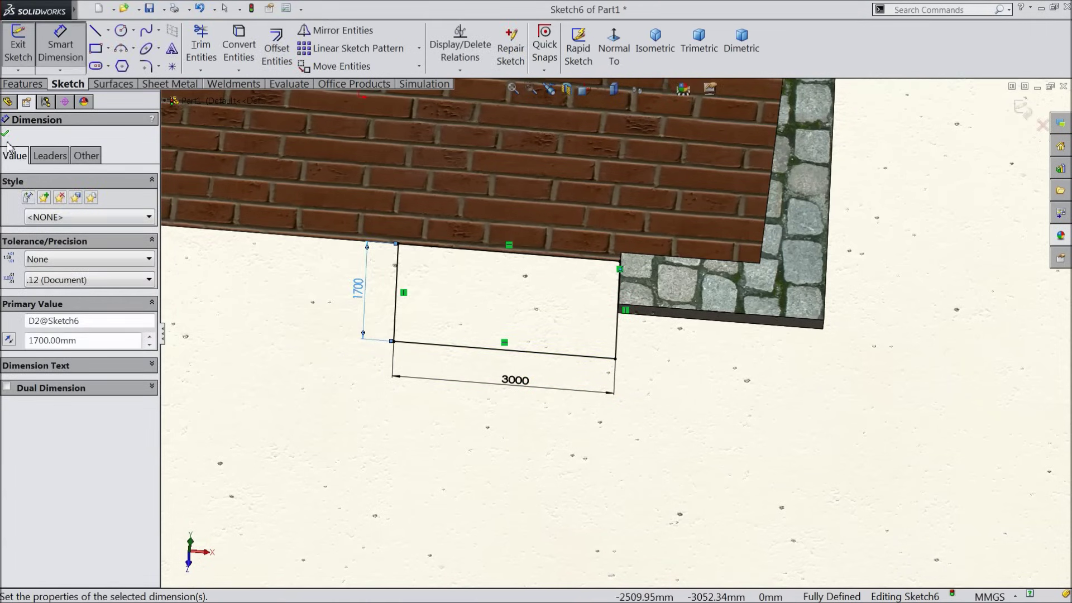
pyautogui.click(5, 134)
pyautogui.moveTo(312, 234); pyautogui.dragTo(66, 100, button='middle')
pyautogui.click(22, 83)
# Step: Extrude the rectangle as a 1000 mm blind boss
pyautogui.click(25, 50)
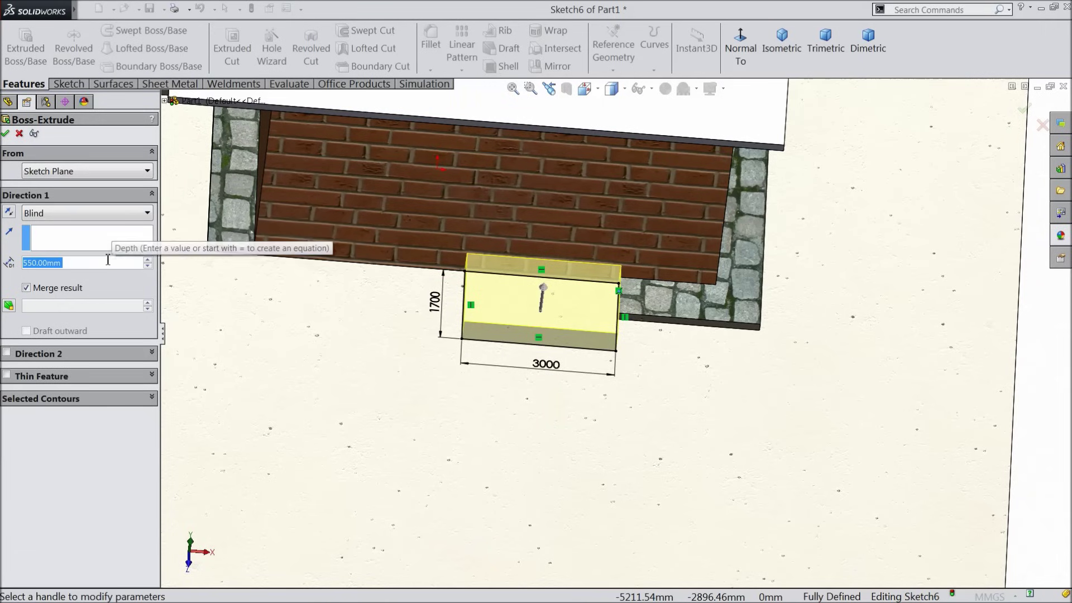
pyautogui.write('1000')
pyautogui.press('Return')
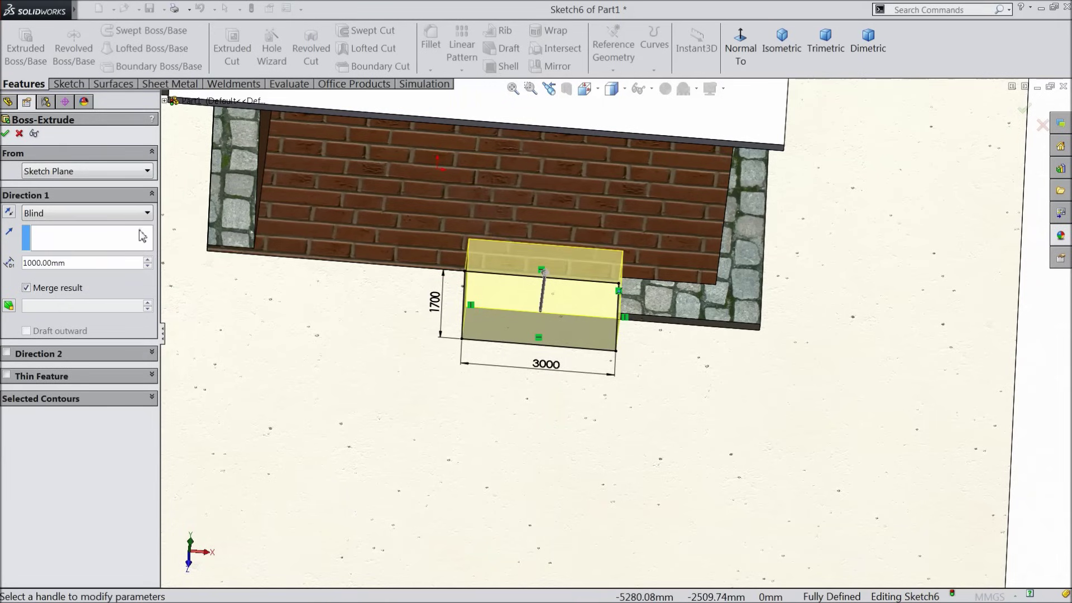
pyautogui.click(6, 134)
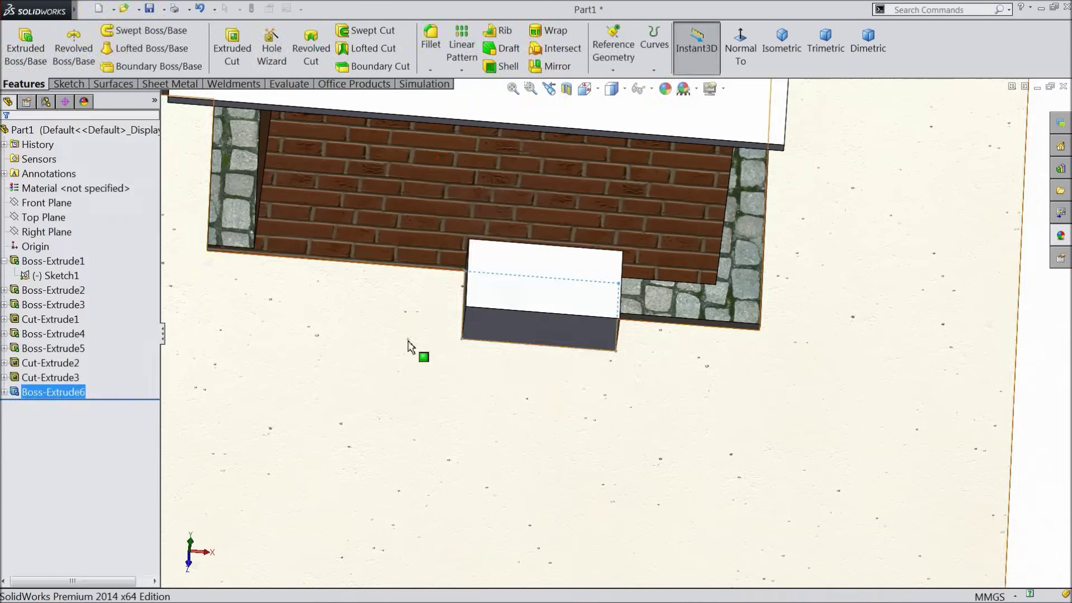
# Step: Select the new block's top face and open the appearances library
pyautogui.scroll(2, 571, 318)
pyautogui.click(564, 312)
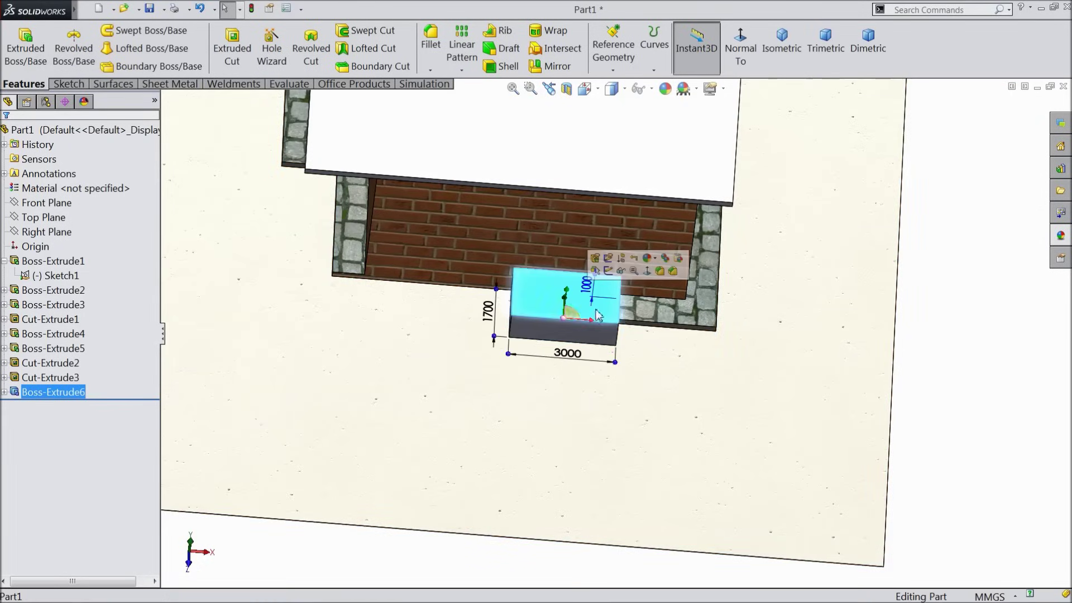
pyautogui.click(720, 349)
pyautogui.click(586, 284)
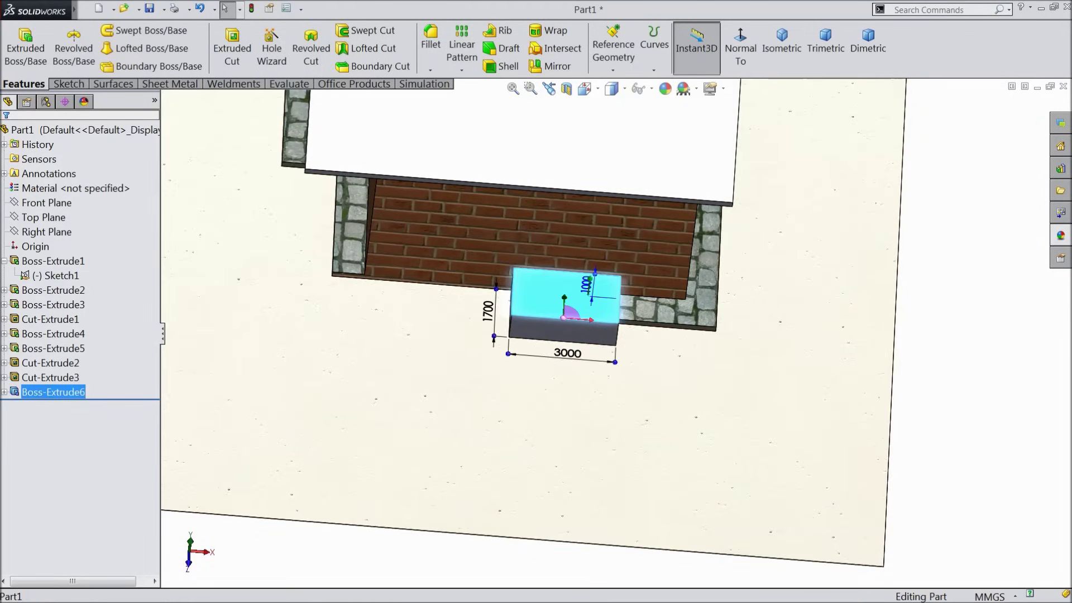
pyautogui.click(1062, 238)
pyautogui.scroll(-3, 989, 489)
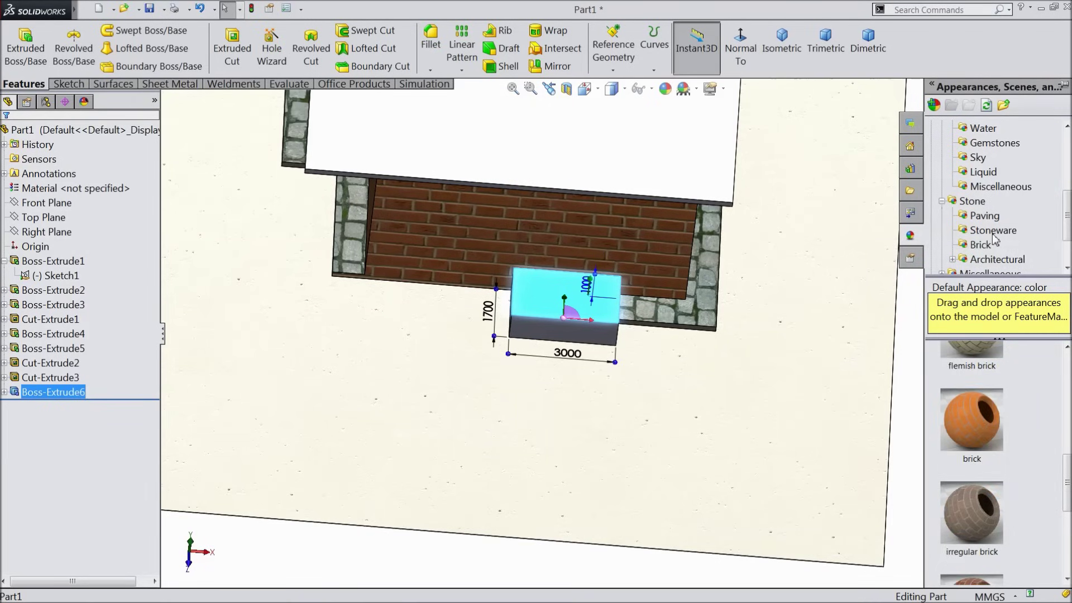
# Step: Browse the Architectural stone appearances and apply floor tile2 to the block's top face
pyautogui.scroll(-1, 988, 235)
pyautogui.click(951, 215)
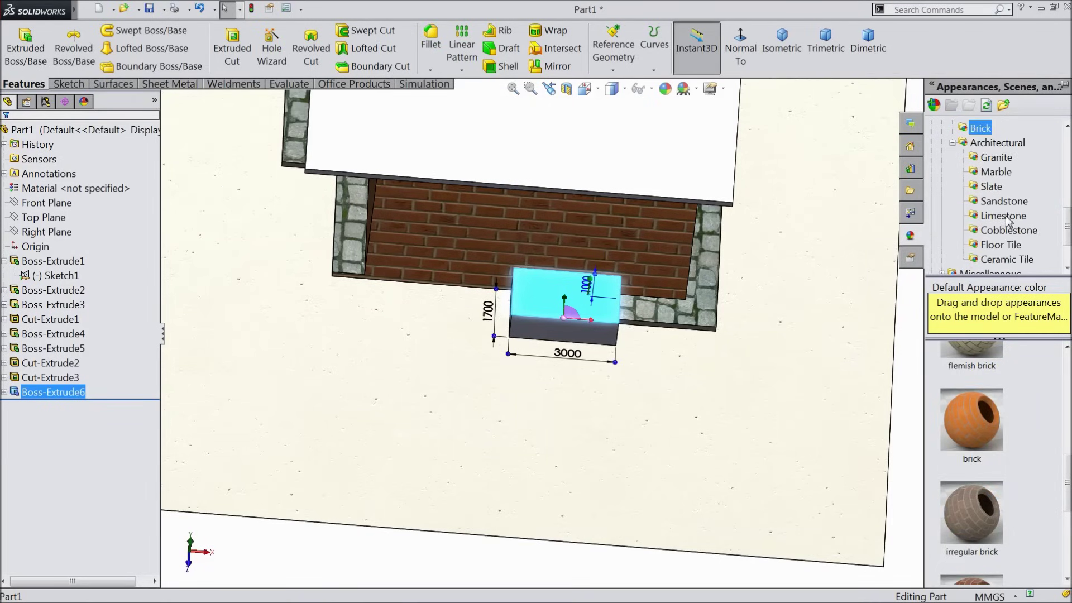
pyautogui.click(1003, 216)
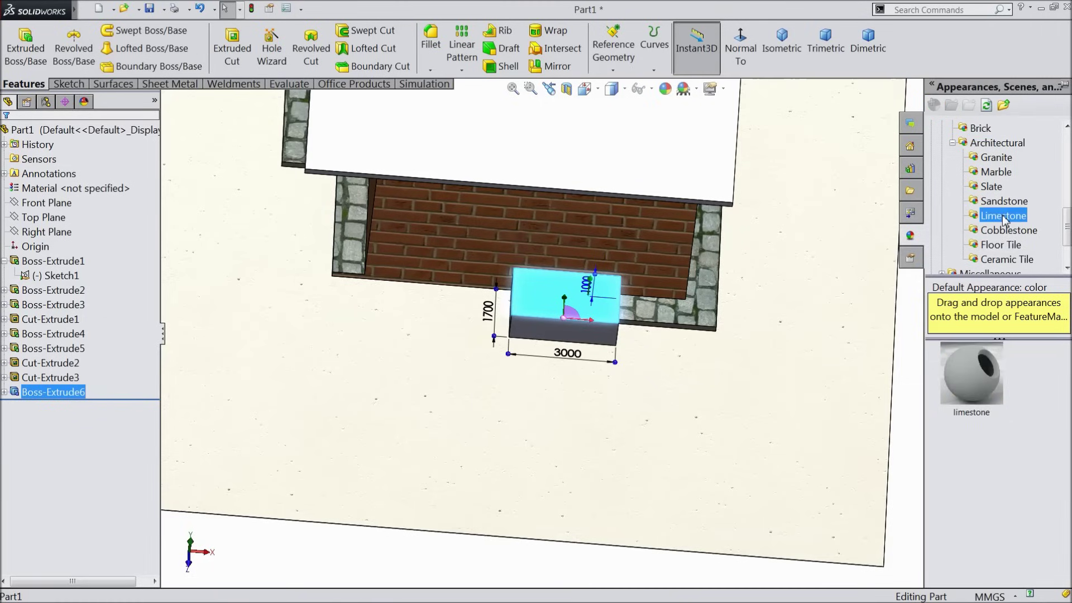
pyautogui.click(999, 174)
pyautogui.click(997, 161)
pyautogui.click(998, 187)
pyautogui.click(1000, 202)
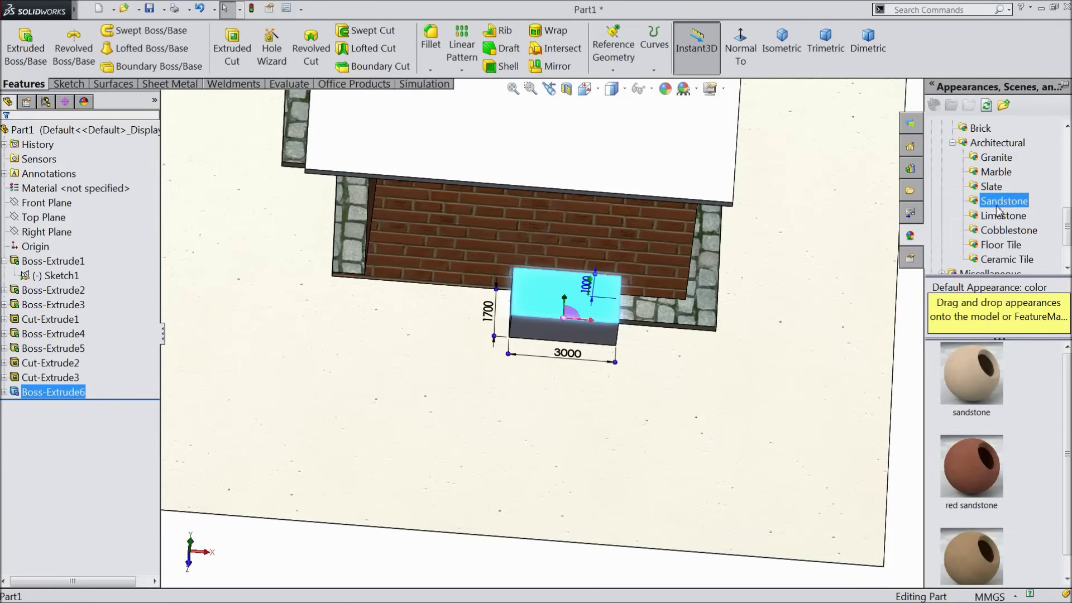
pyautogui.click(999, 218)
pyautogui.click(999, 246)
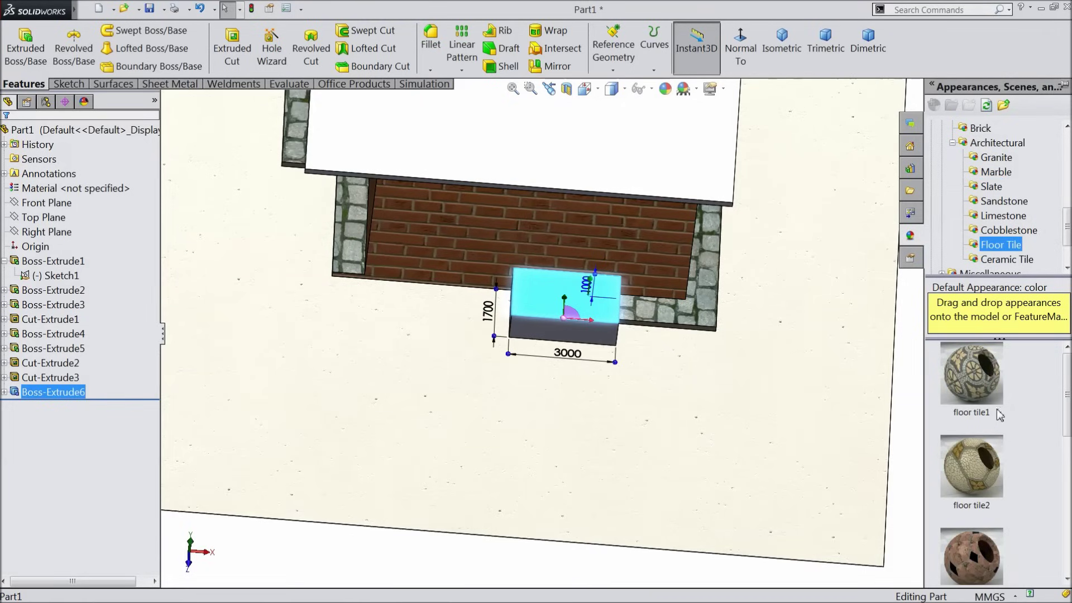
pyautogui.moveTo(984, 483); pyautogui.dragTo(563, 296)
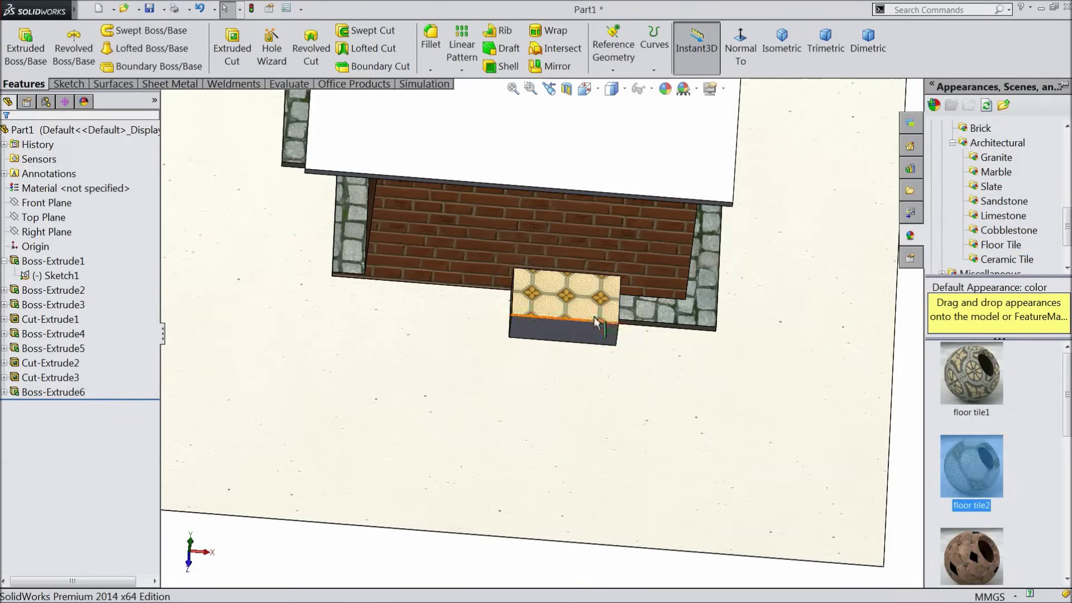
# Step: Apply the Paving 'wet concrete 2d' appearance to the step block's front face
pyautogui.scroll(-3, 564, 302)
pyautogui.scroll(5, 561, 341)
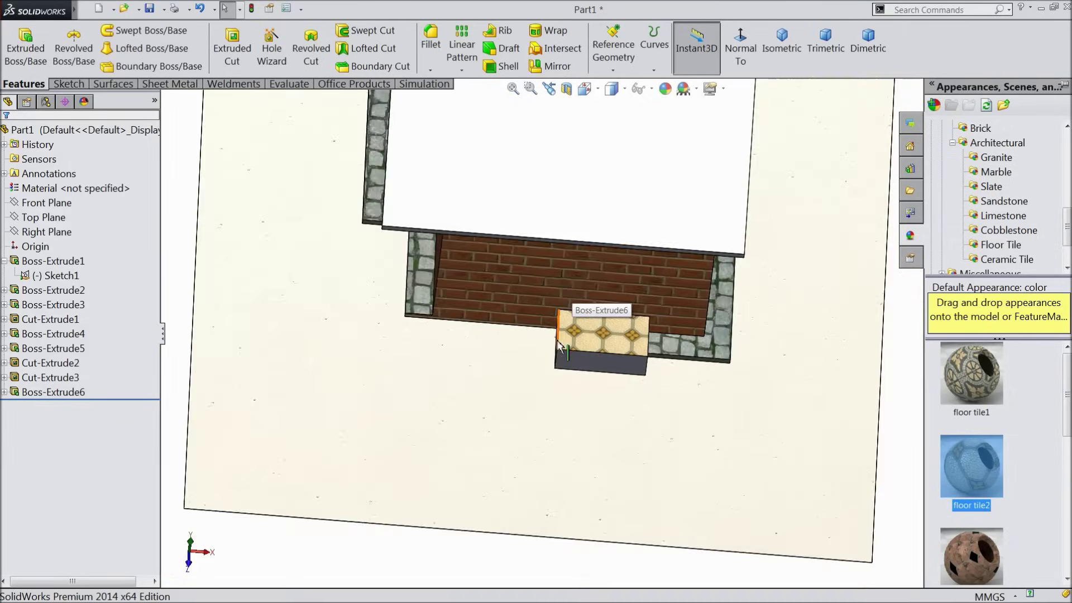
pyautogui.moveTo(581, 340); pyautogui.dragTo(600, 370, button='middle')
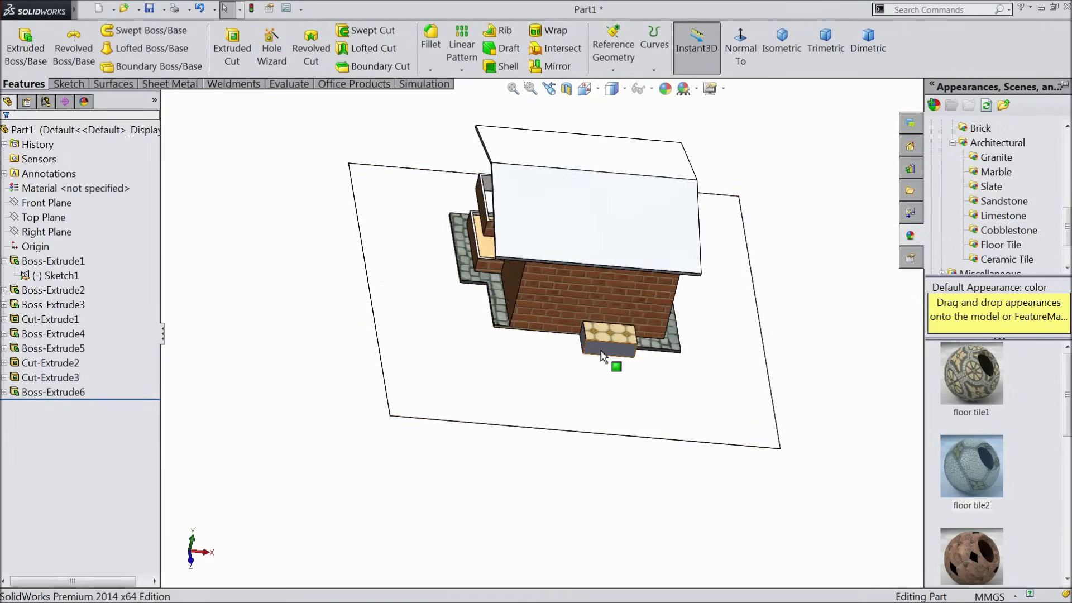
pyautogui.click(602, 352)
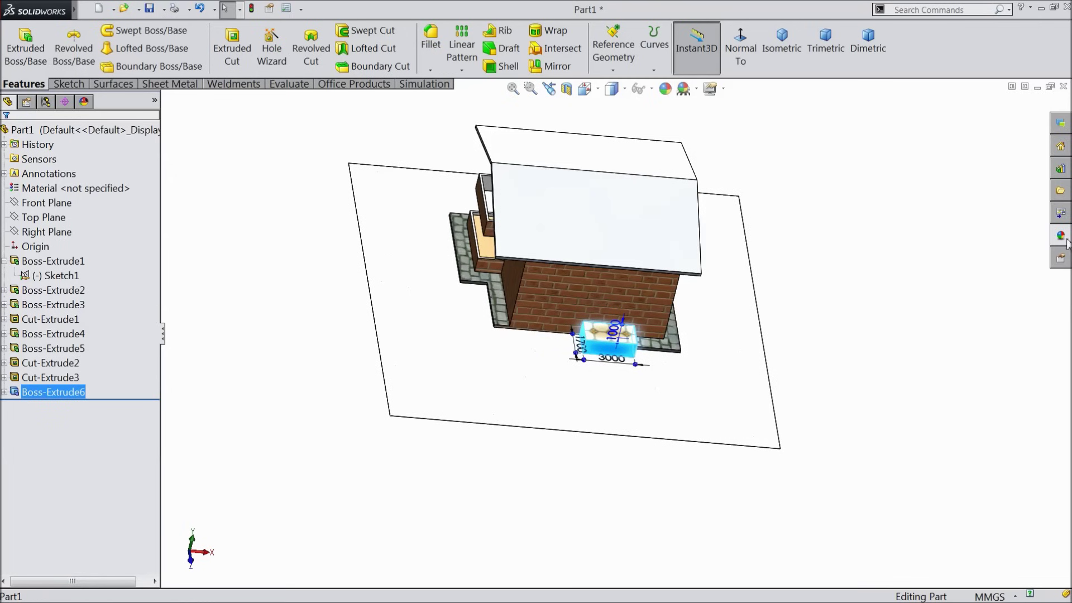
pyautogui.click(1060, 235)
pyautogui.scroll(1, 988, 190)
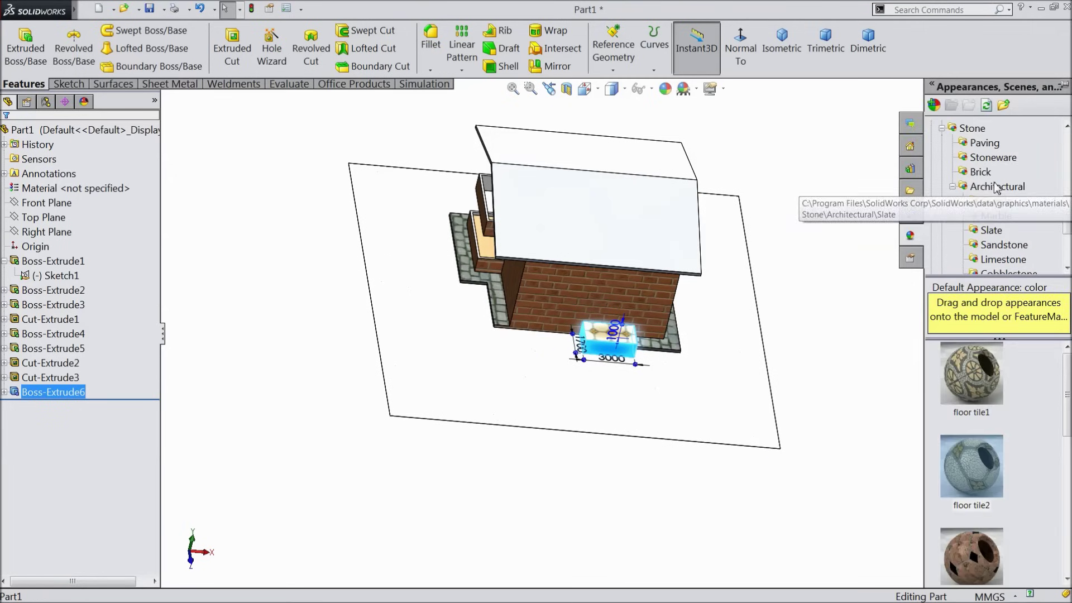
pyautogui.click(983, 144)
pyautogui.scroll(-3, 982, 435)
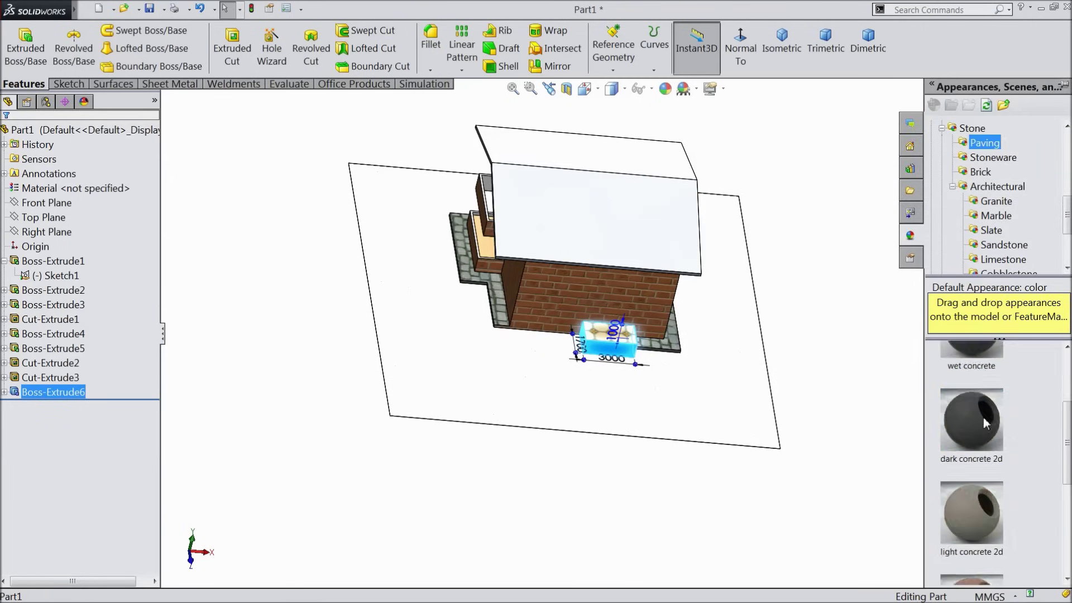
pyautogui.click(984, 468)
pyautogui.moveTo(984, 468); pyautogui.dragTo(581, 405)
pyautogui.scroll(-5, 570, 352)
pyautogui.scroll(-2, 586, 398)
pyautogui.scroll(10, 583, 408)
# Step: Orbit toward the front wall and select the brick wall face
pyautogui.moveTo(579, 359); pyautogui.dragTo(629, 438, button='middle')
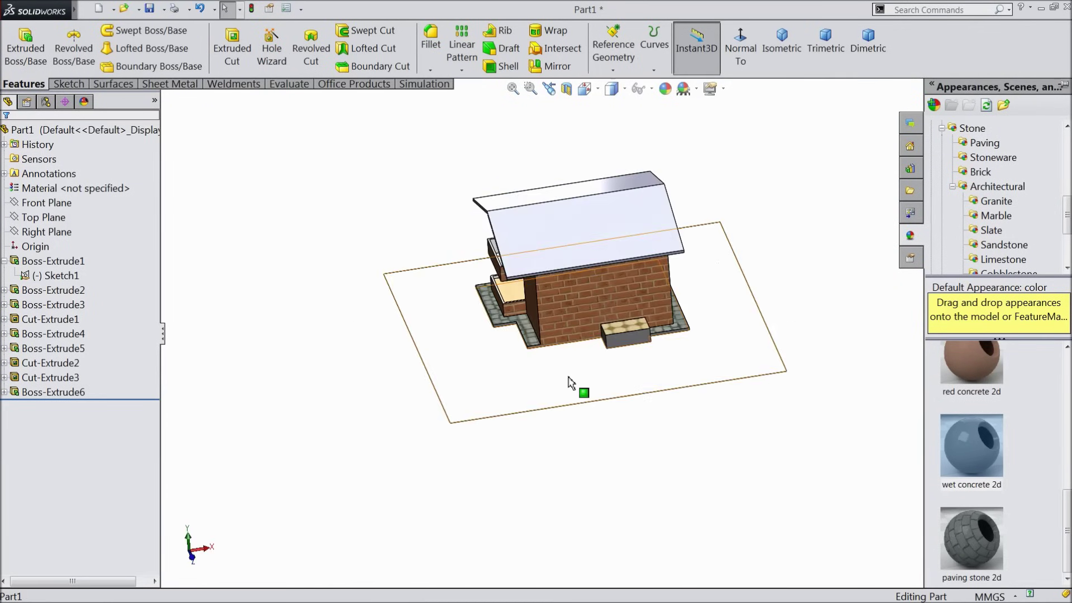
pyautogui.scroll(-5, 637, 329)
pyautogui.scroll(-3, 637, 329)
pyautogui.click(531, 281)
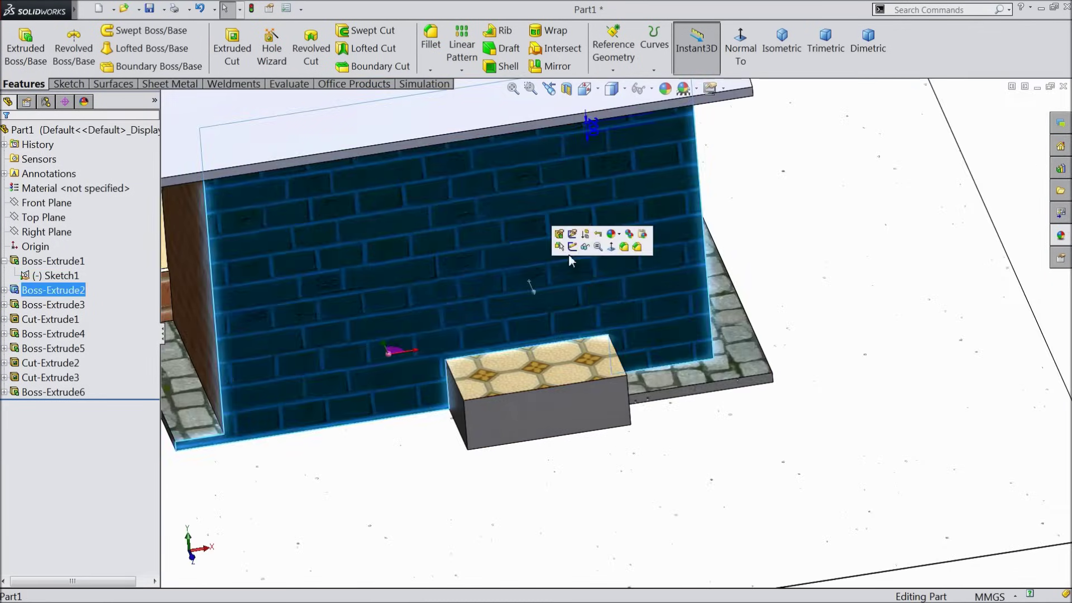
# Step: Start a sketch on the brick wall and draw a door rectangle standing on the step
pyautogui.click(574, 247)
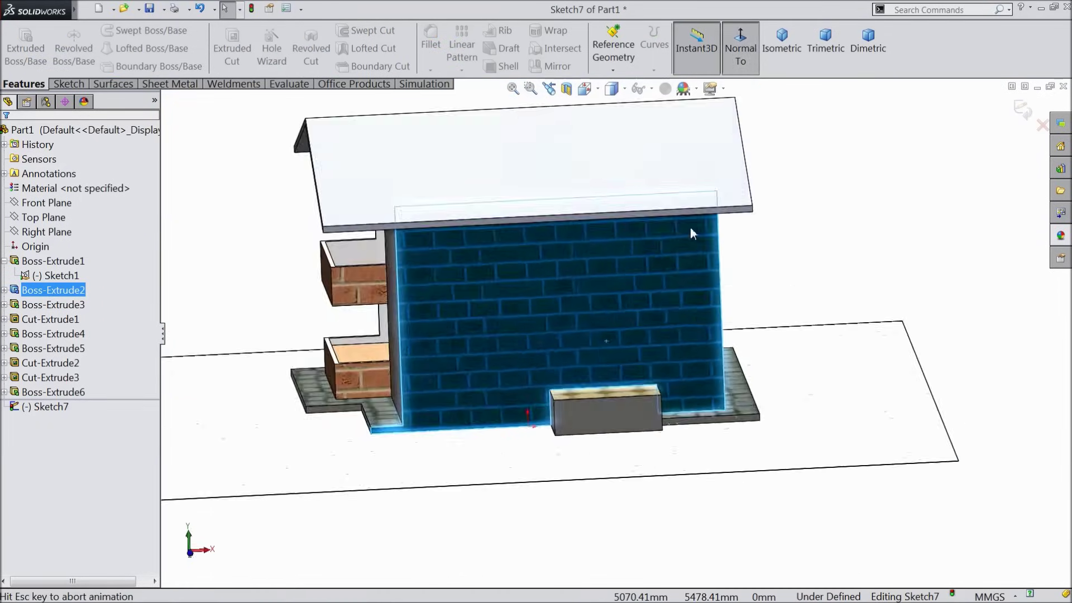
pyautogui.click(68, 83)
pyautogui.click(96, 48)
pyautogui.scroll(-2, 589, 396)
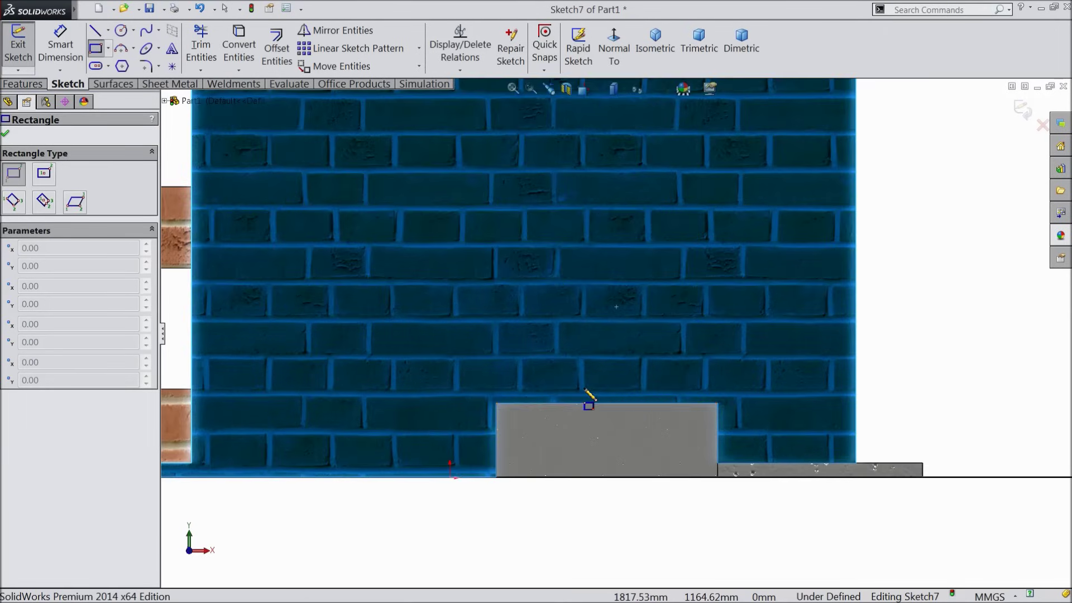
pyautogui.click(539, 403)
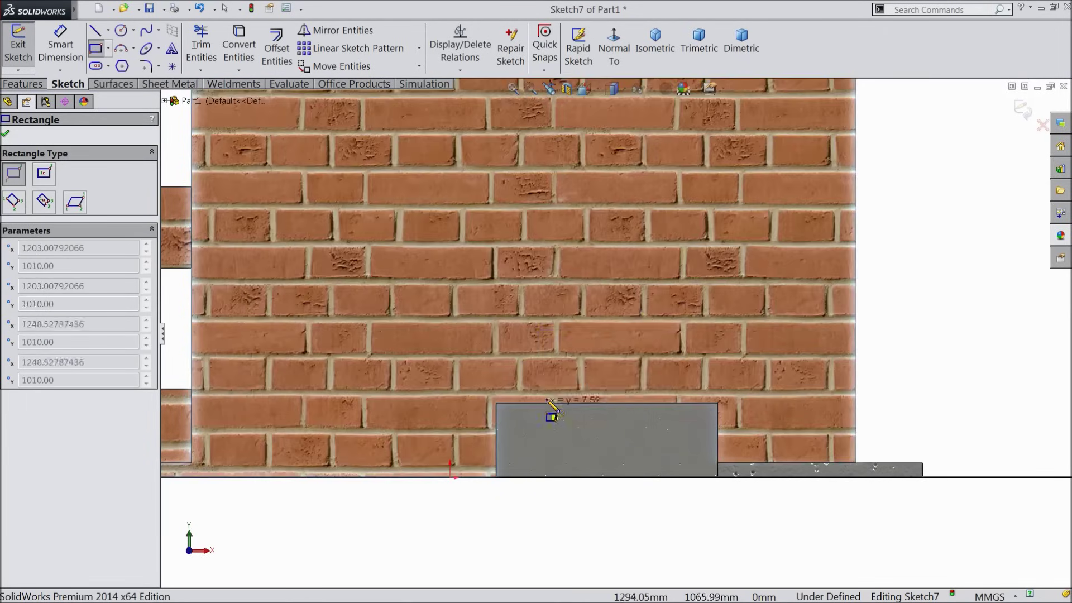
pyautogui.click(650, 173)
pyautogui.scroll(2, 629, 318)
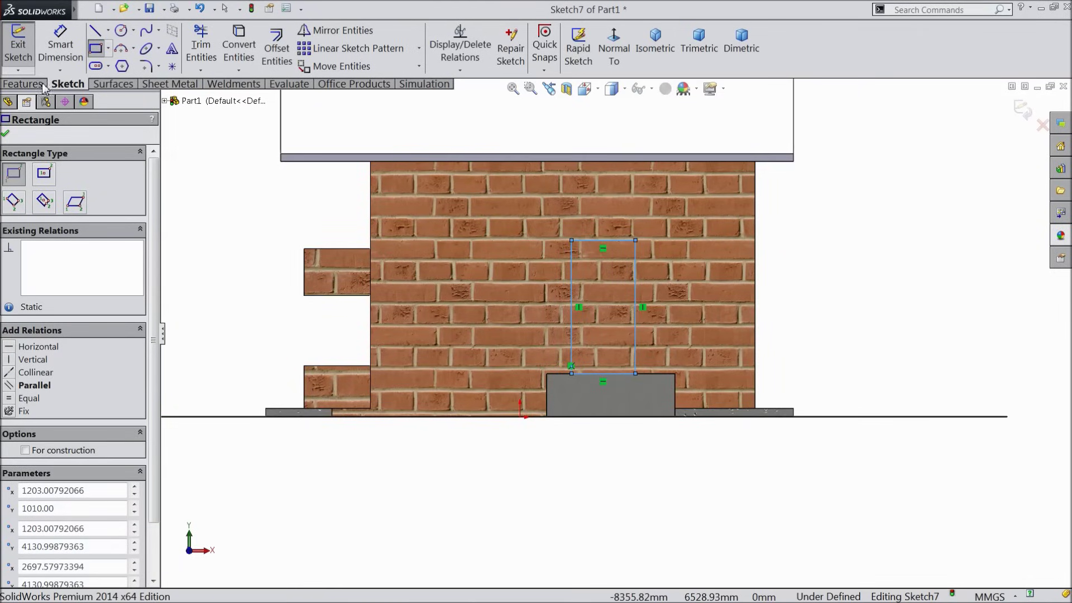
# Step: Dimension the door's side at 2000 mm, then edit it to 1700 mm
pyautogui.click(61, 49)
pyautogui.scroll(-2, 628, 317)
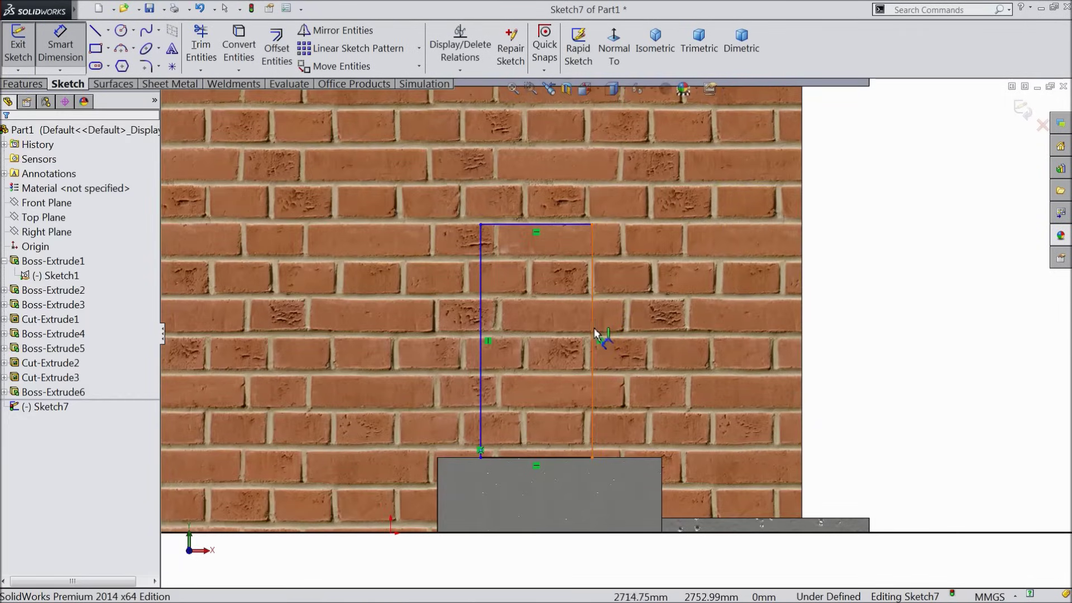
pyautogui.click(592, 329)
pyautogui.click(656, 322)
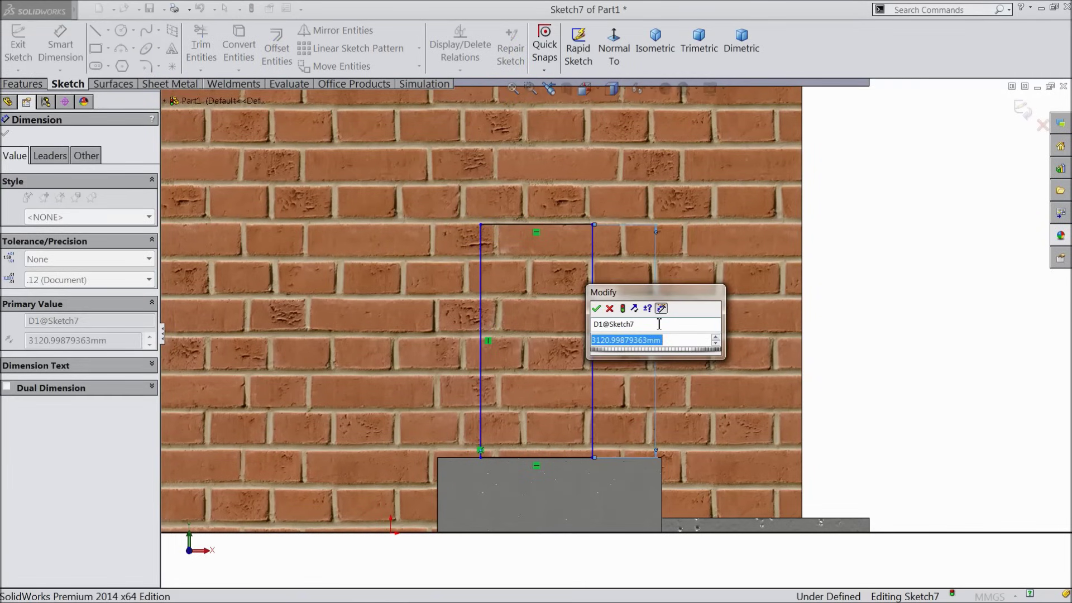
pyautogui.write('2000')
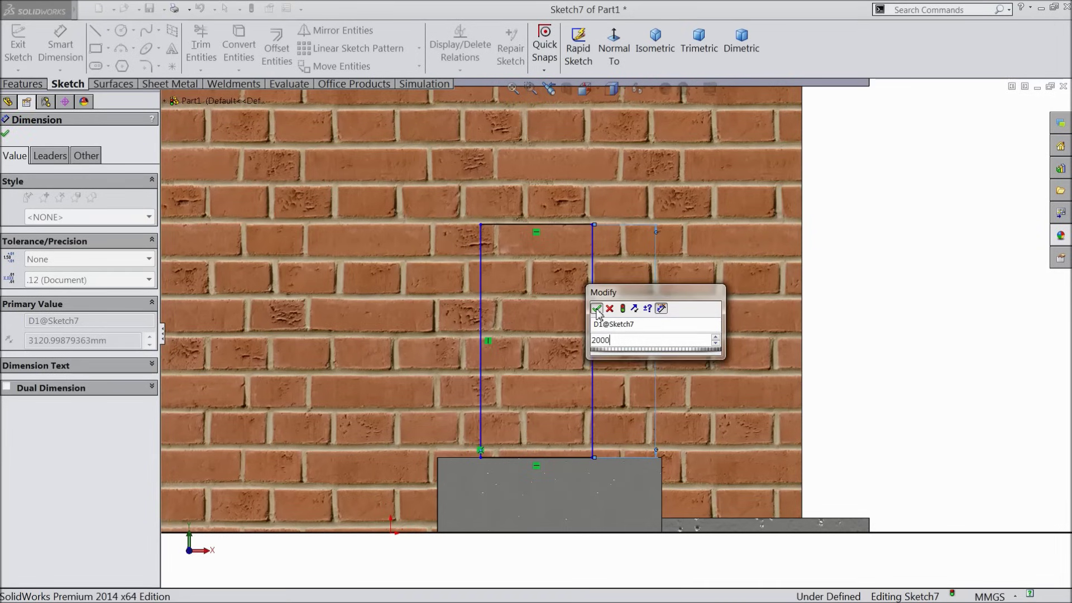
pyautogui.click(596, 309)
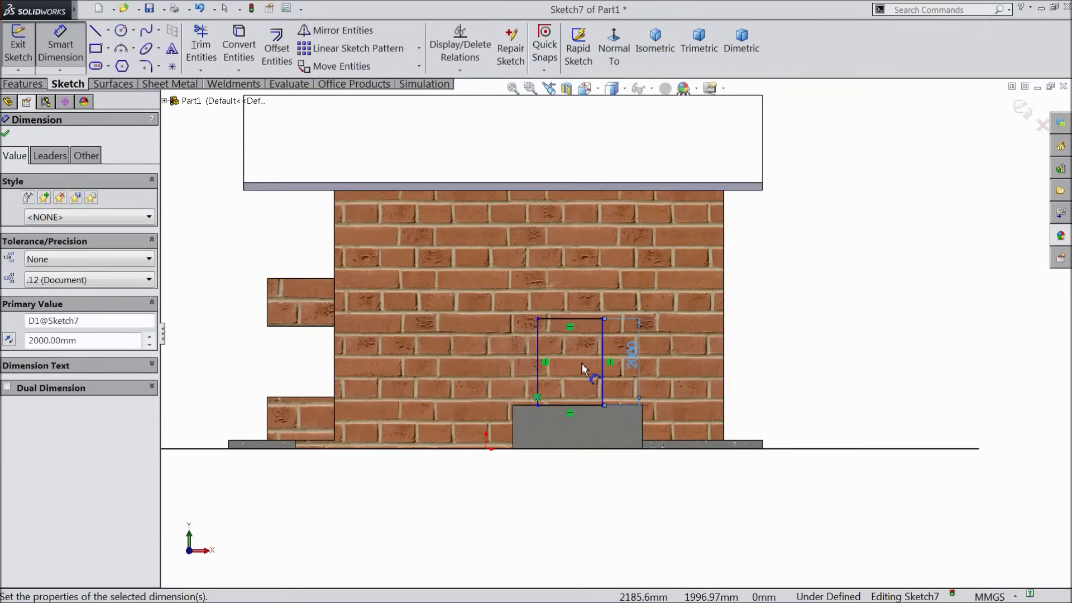
pyautogui.scroll(-1, 584, 313)
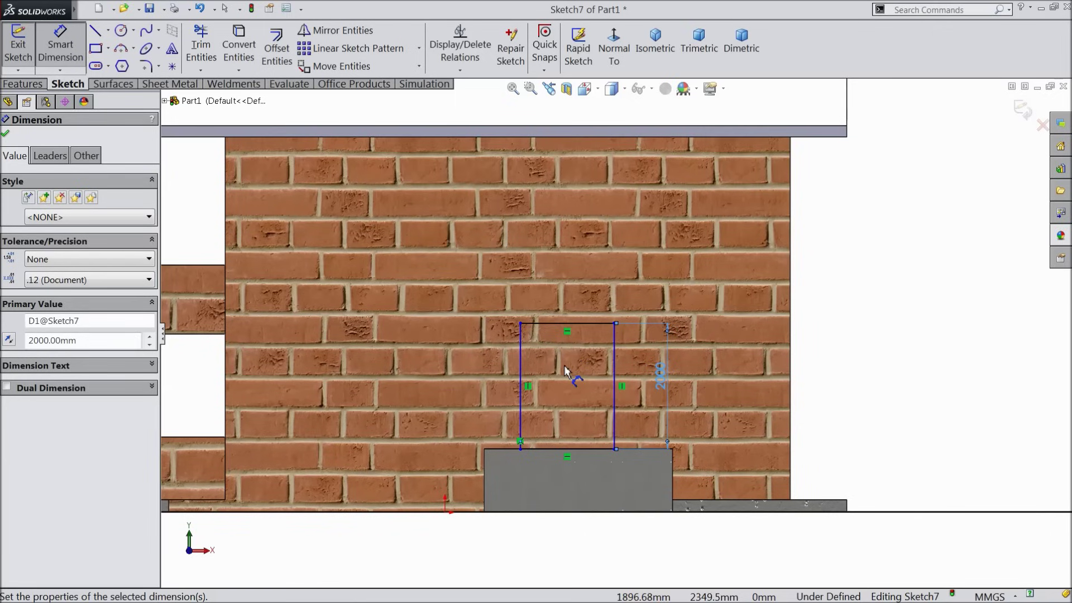
pyautogui.doubleClick(660, 382)
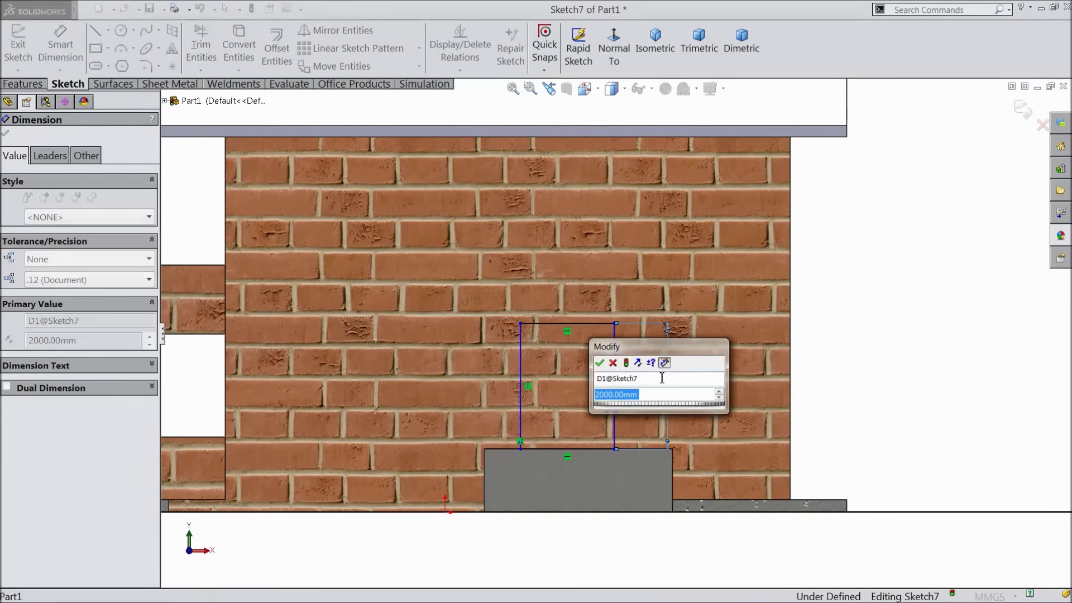
pyautogui.write('1')
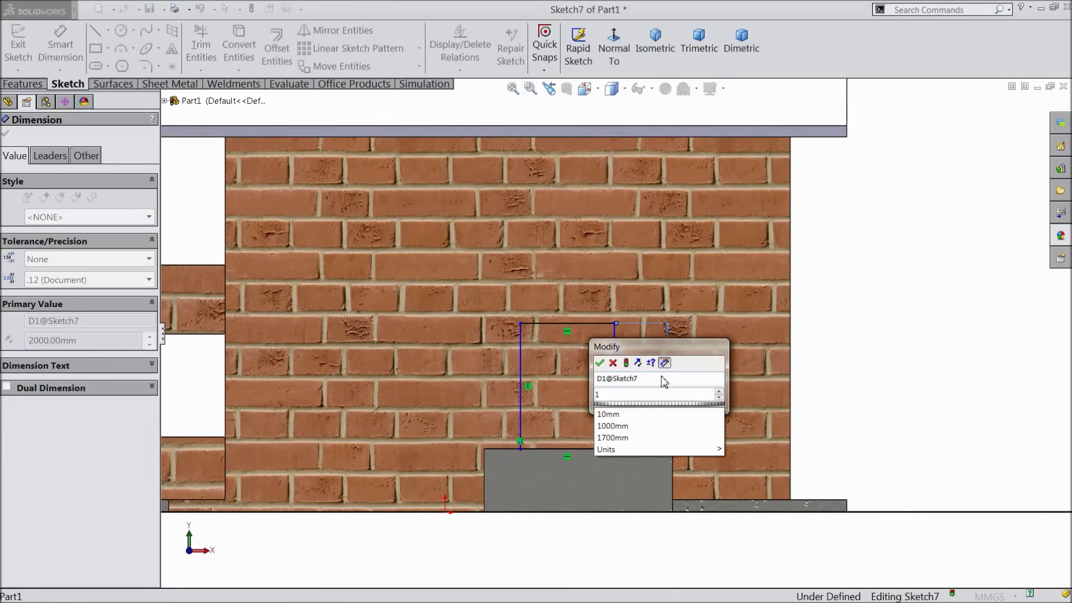
pyautogui.write('700')
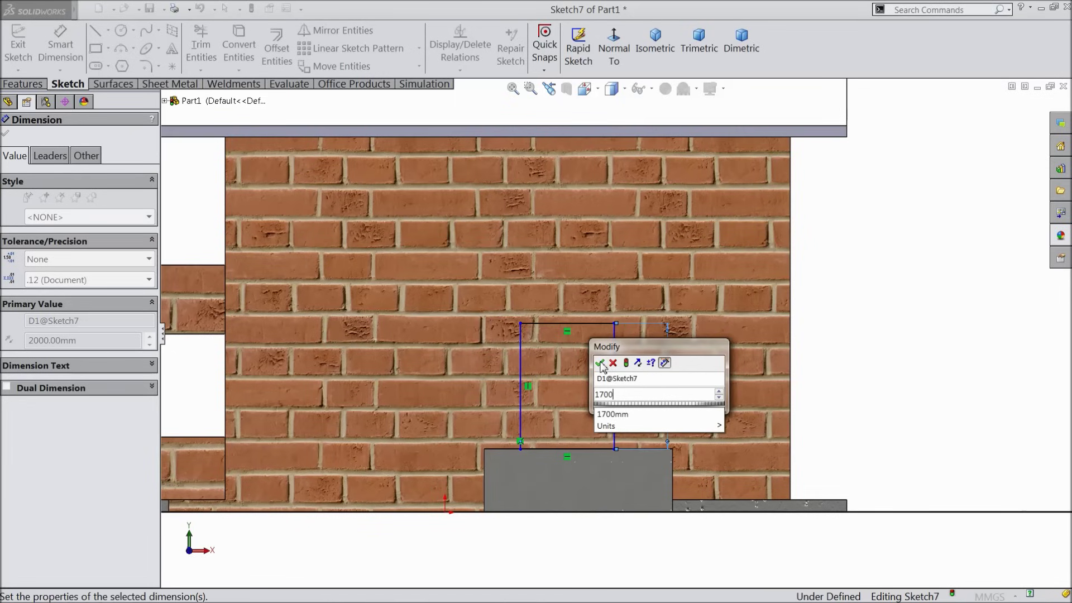
pyautogui.click(602, 363)
pyautogui.scroll(3, 581, 384)
# Step: Change the door height to 1800 mm and dimension its width at 1300 mm
pyautogui.moveTo(770, 335); pyautogui.dragTo(808, 356, button='middle')
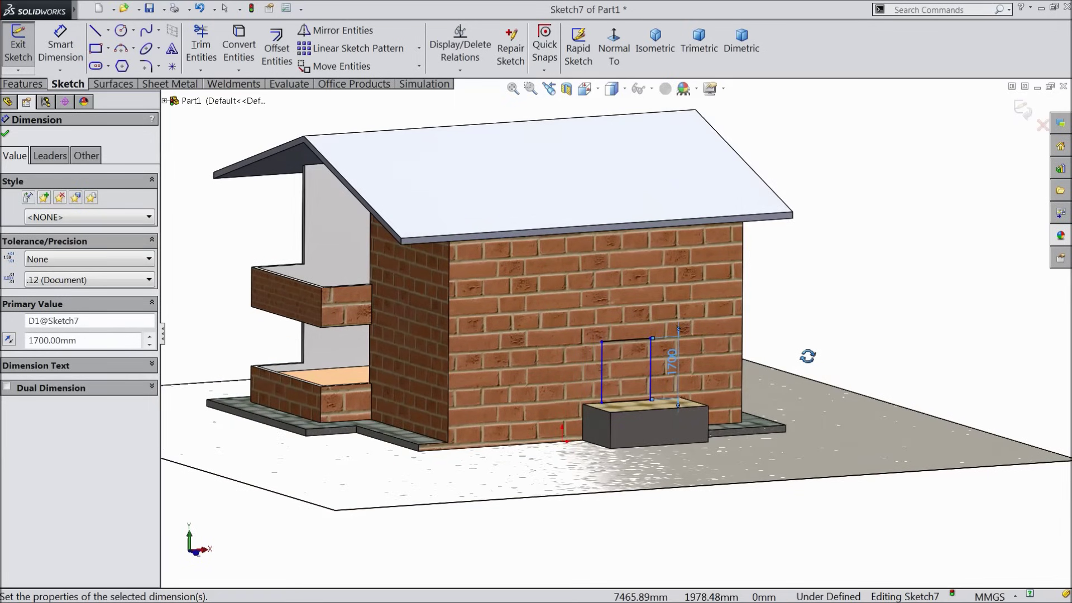
pyautogui.scroll(-3, 700, 356)
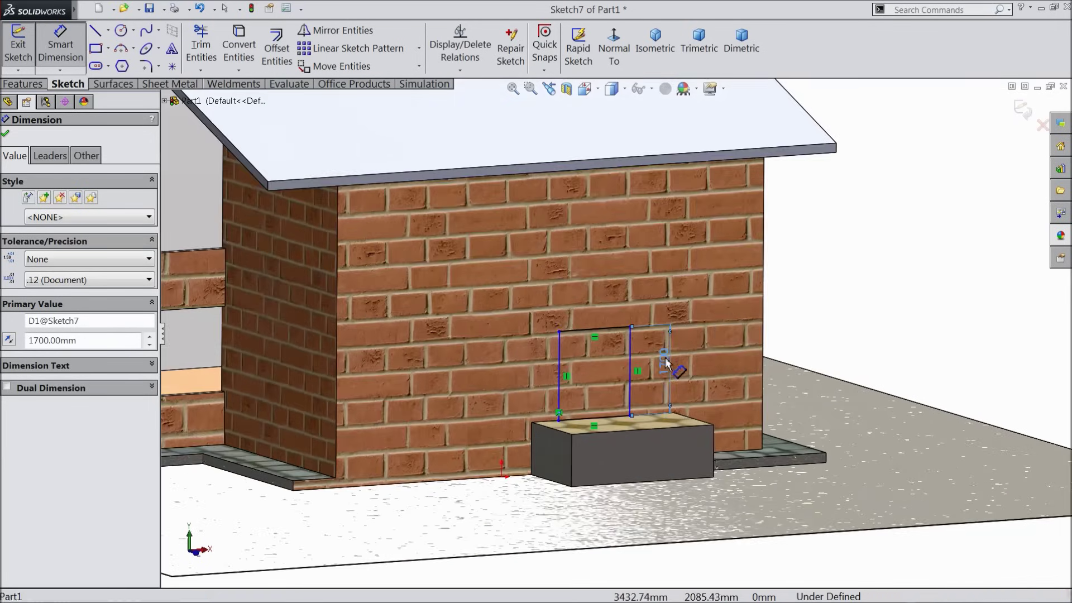
pyautogui.doubleClick(667, 359)
pyautogui.write('1800')
pyautogui.click(605, 344)
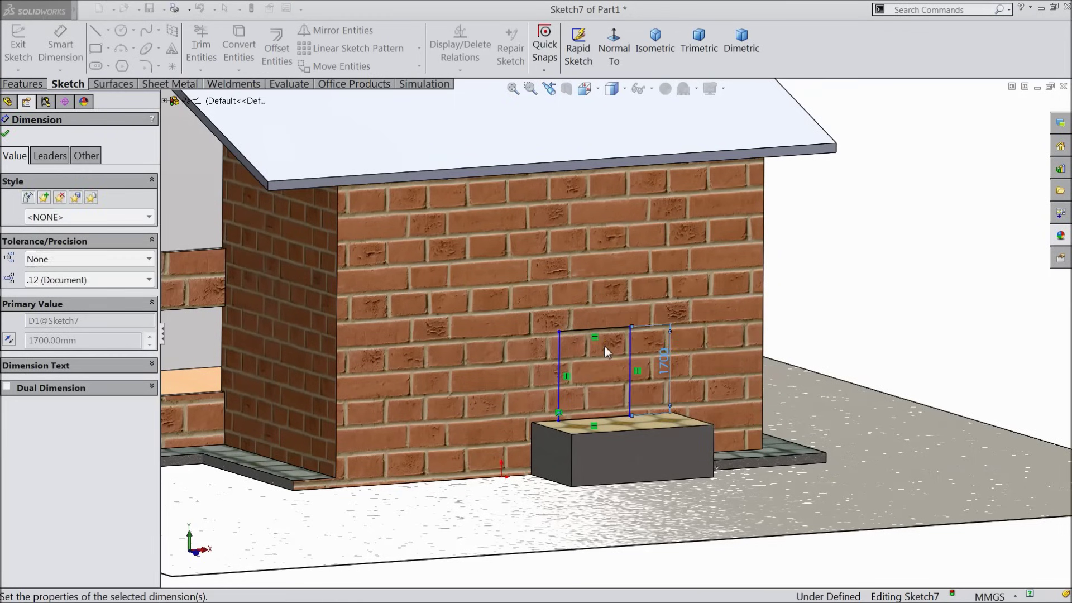
pyautogui.click(587, 324)
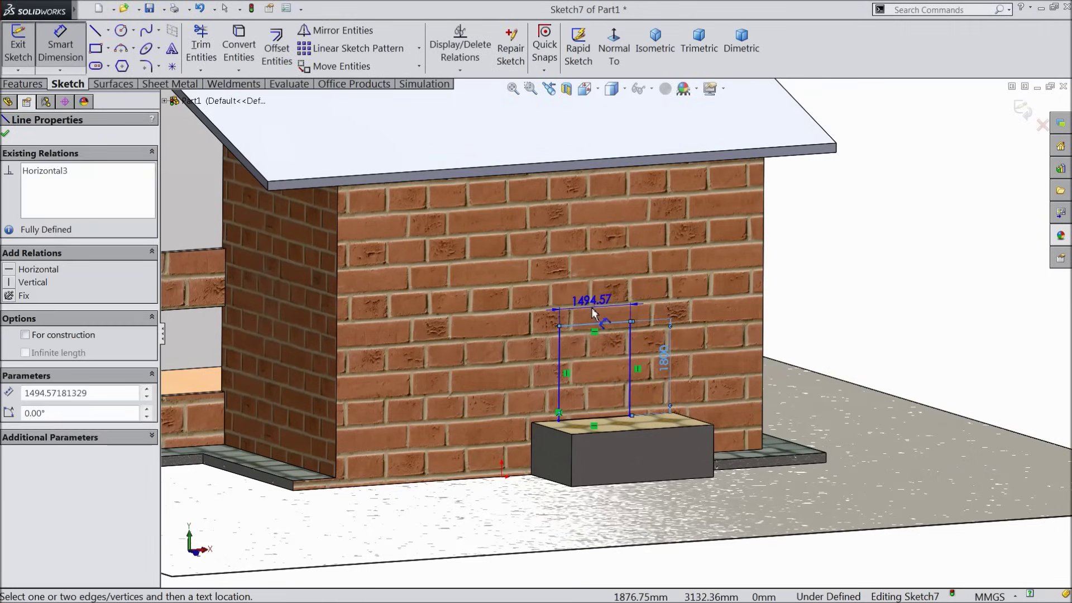
pyautogui.click(602, 316)
pyautogui.write('1')
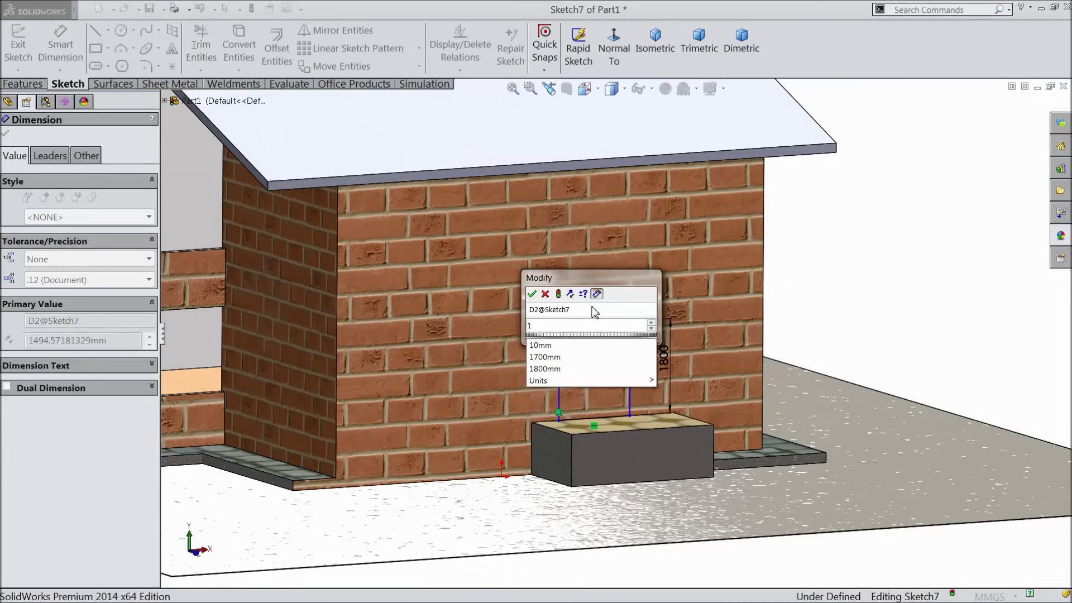
pyautogui.write('300')
pyautogui.click(531, 293)
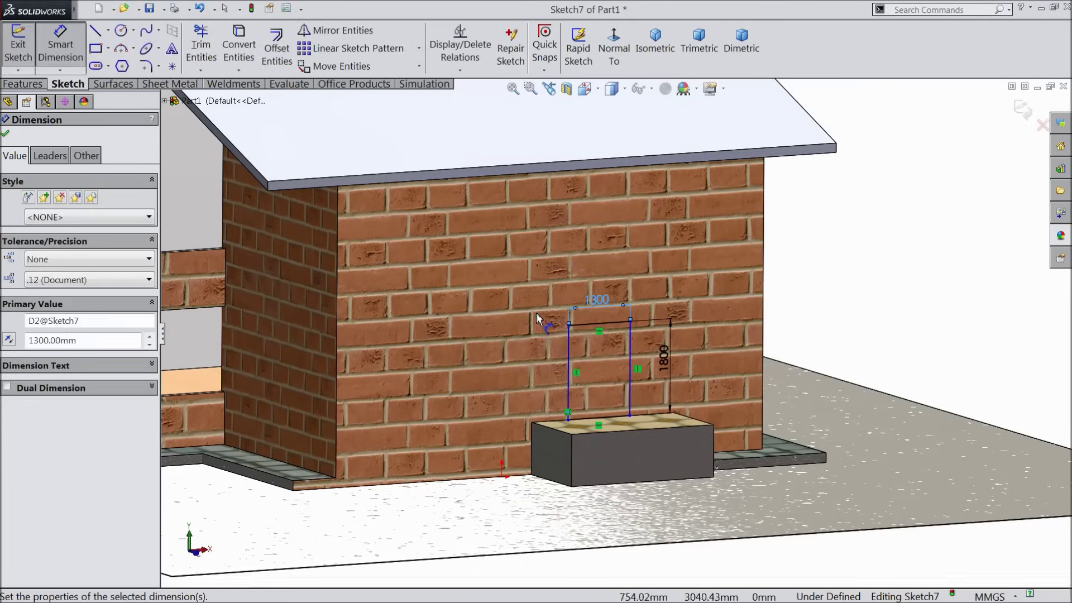
# Step: Fix the door's left side 700 mm from the step block's left edge
pyautogui.scroll(-4, 537, 318)
pyautogui.click(508, 343)
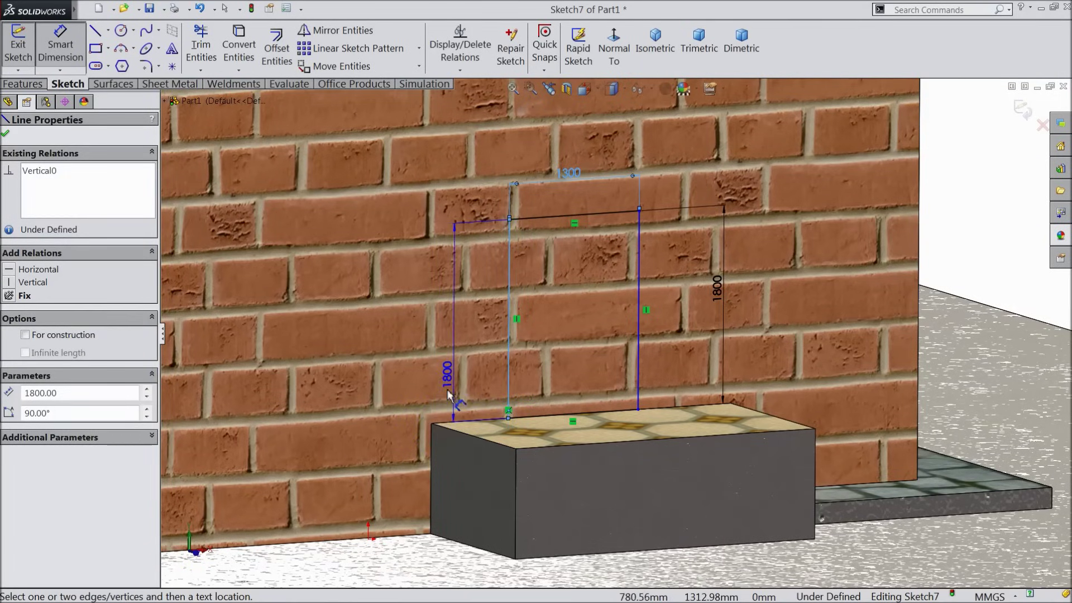
pyautogui.click(430, 433)
pyautogui.click(463, 384)
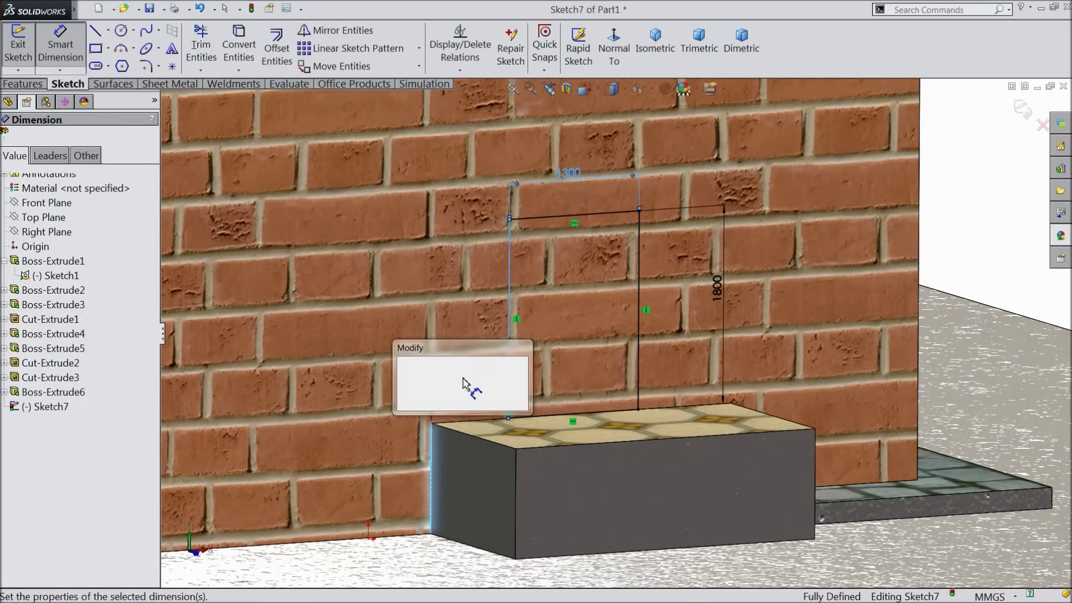
pyautogui.write('7')
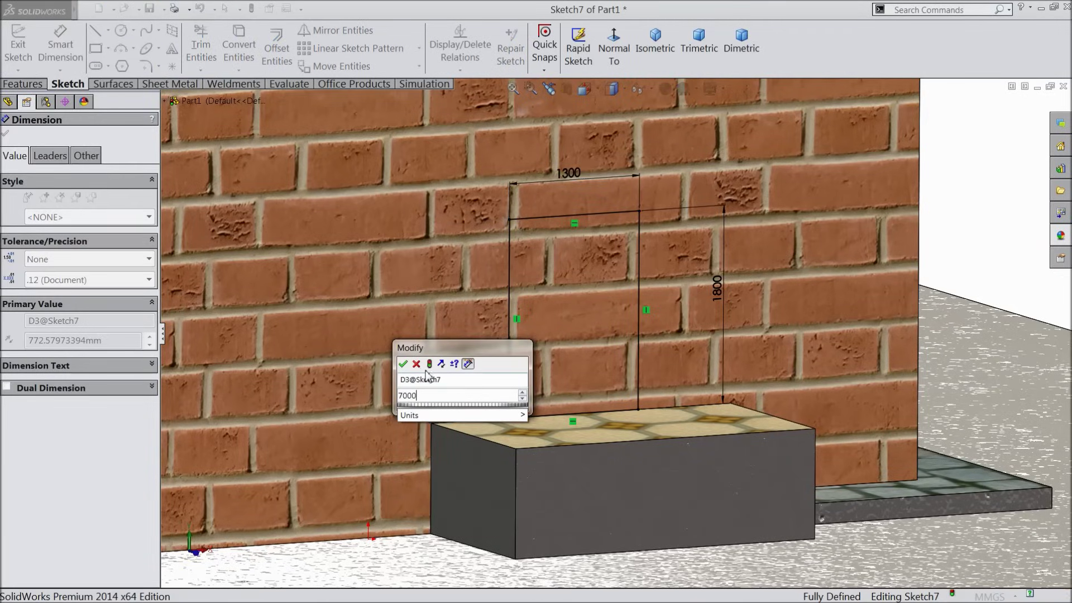
pyautogui.write('000')
pyautogui.press('BackSpace')
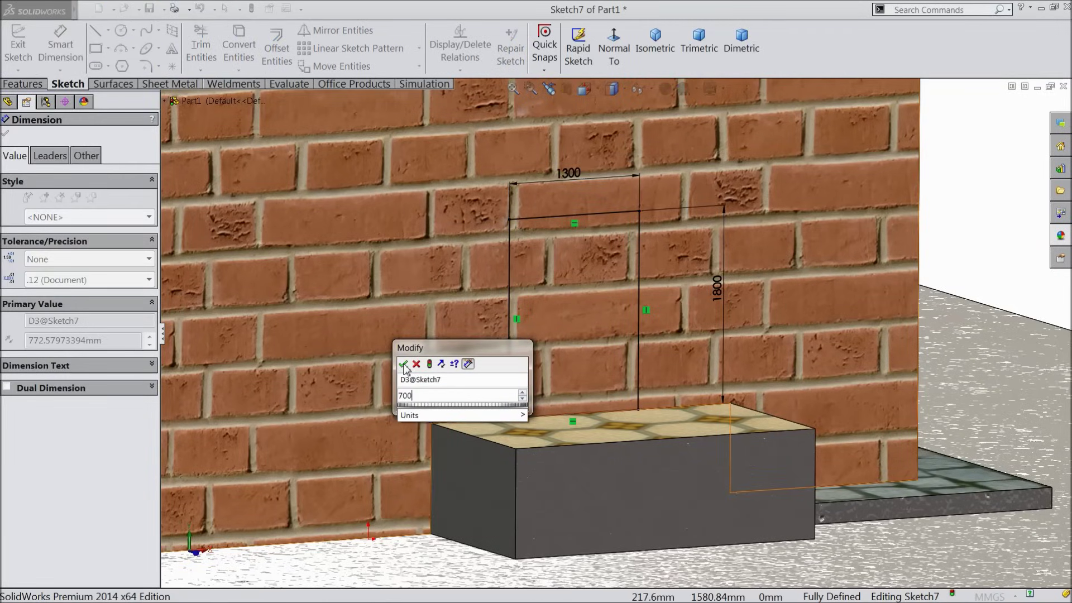
pyautogui.click(402, 364)
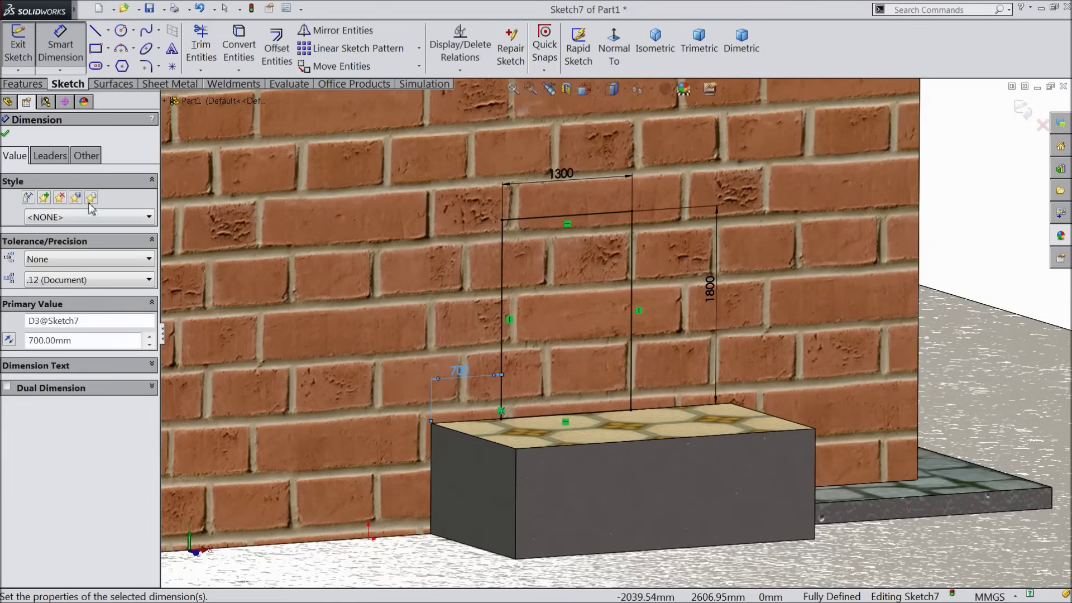
pyautogui.click(6, 134)
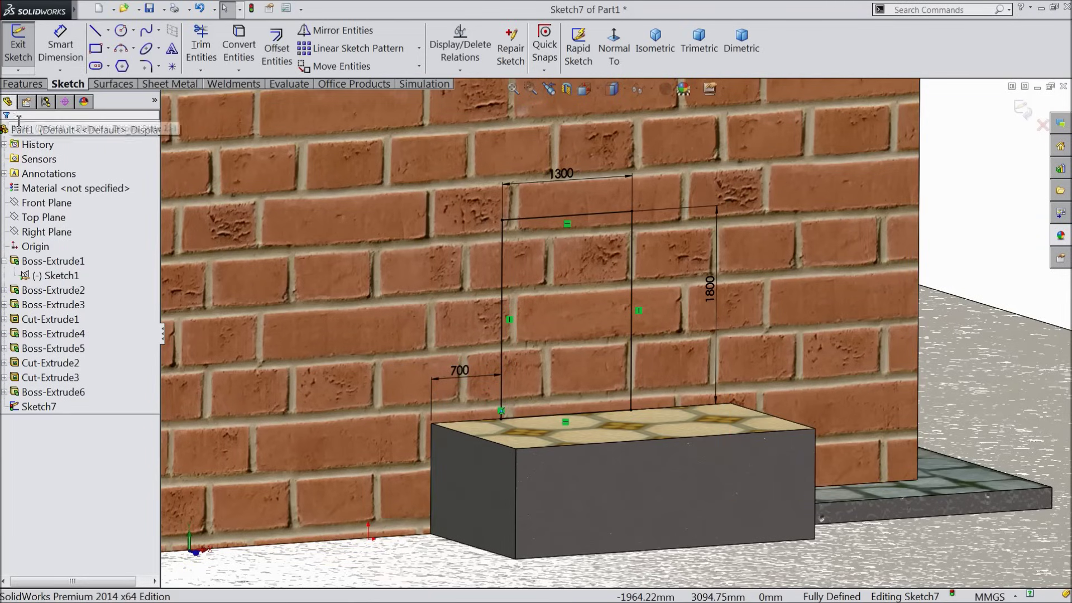
pyautogui.click(22, 84)
pyautogui.click(232, 48)
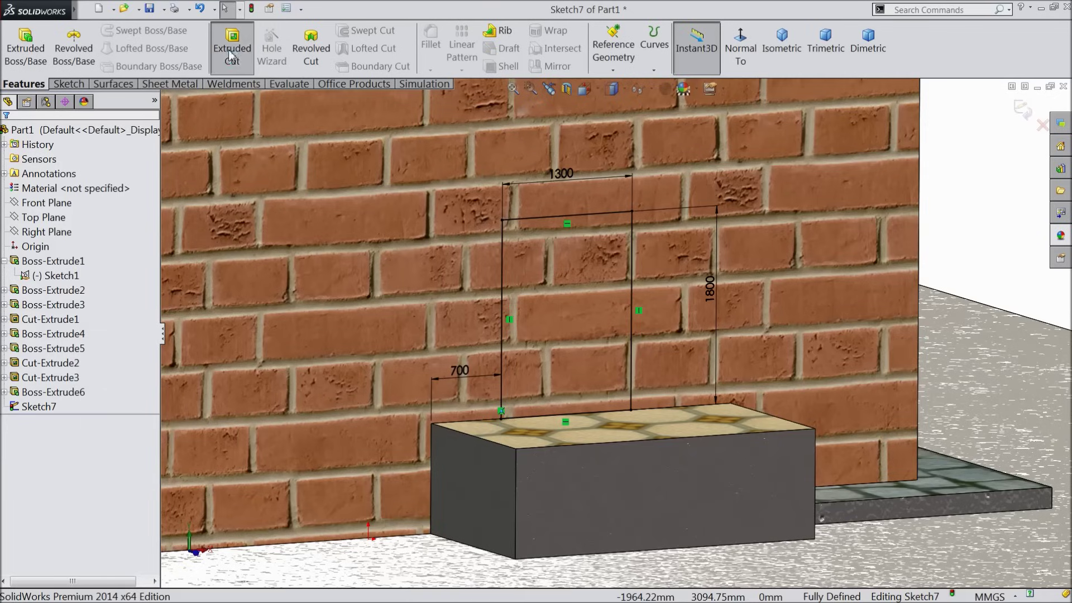
# Step: Cut the door opening through the wall with an Up To Next end condition
pyautogui.click(78, 218)
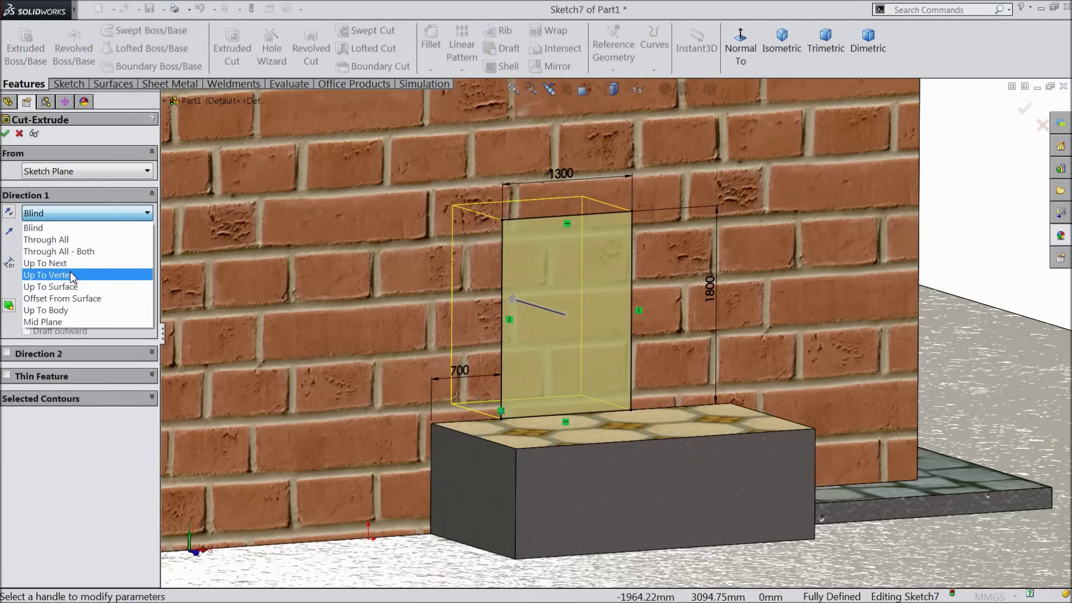
pyautogui.click(67, 264)
pyautogui.click(7, 133)
# Step: Turn to the entrance step and start a new sketch on its front face
pyautogui.scroll(4, 615, 331)
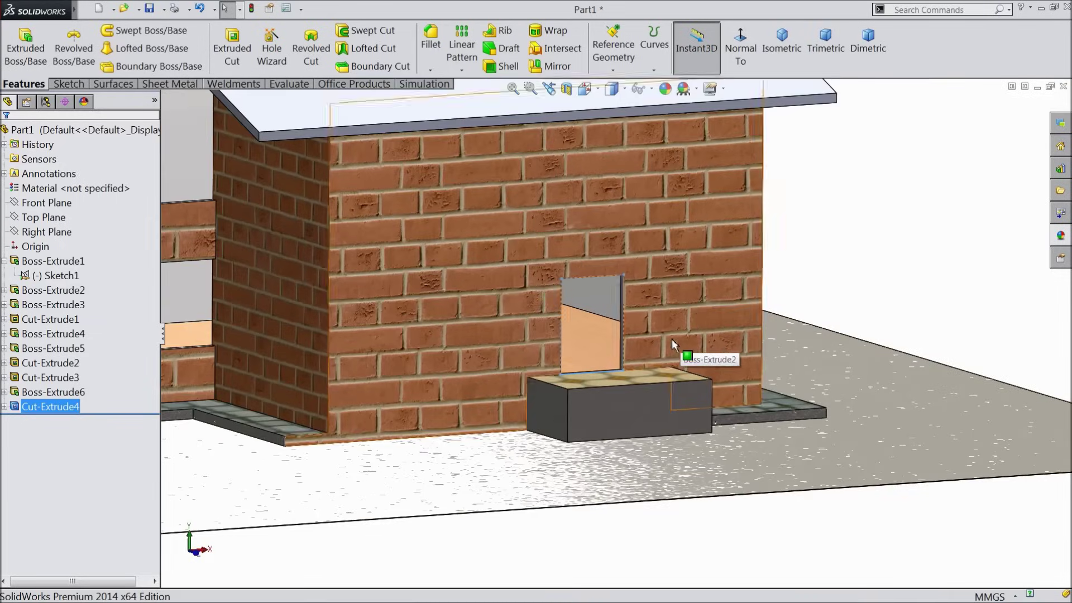
pyautogui.moveTo(866, 299); pyautogui.dragTo(854, 320, button='middle')
pyautogui.scroll(5, 854, 320)
pyautogui.moveTo(627, 373); pyautogui.dragTo(657, 360, button='middle')
pyautogui.scroll(-5, 642, 369)
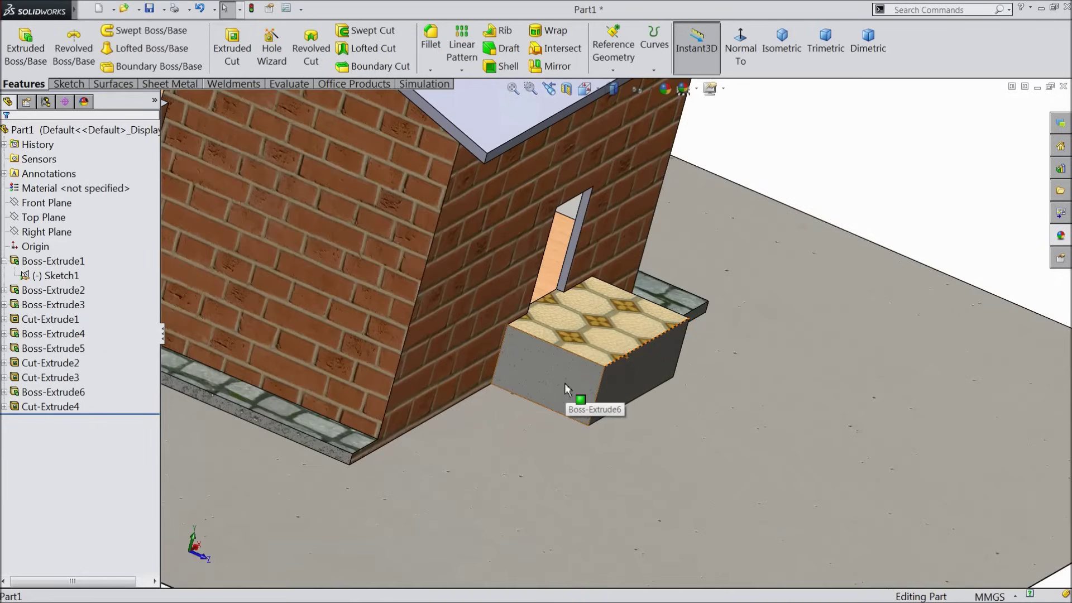
pyautogui.click(596, 364)
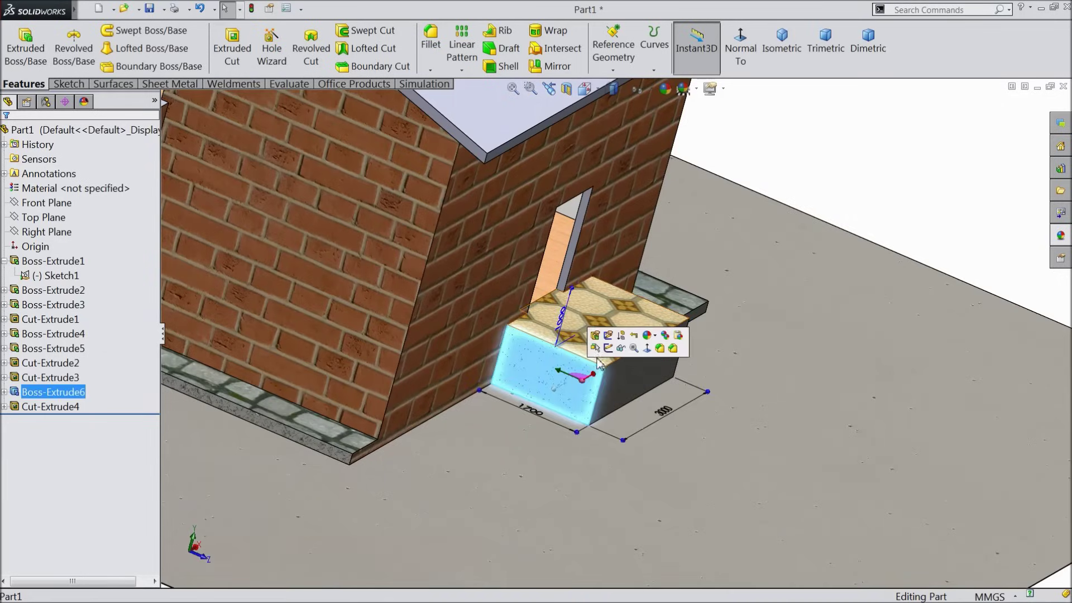
pyautogui.click(608, 348)
# Step: View the sketch face Normal To and begin the stair outline with the first tread and riser
pyautogui.click(740, 52)
pyautogui.scroll(-5, 722, 406)
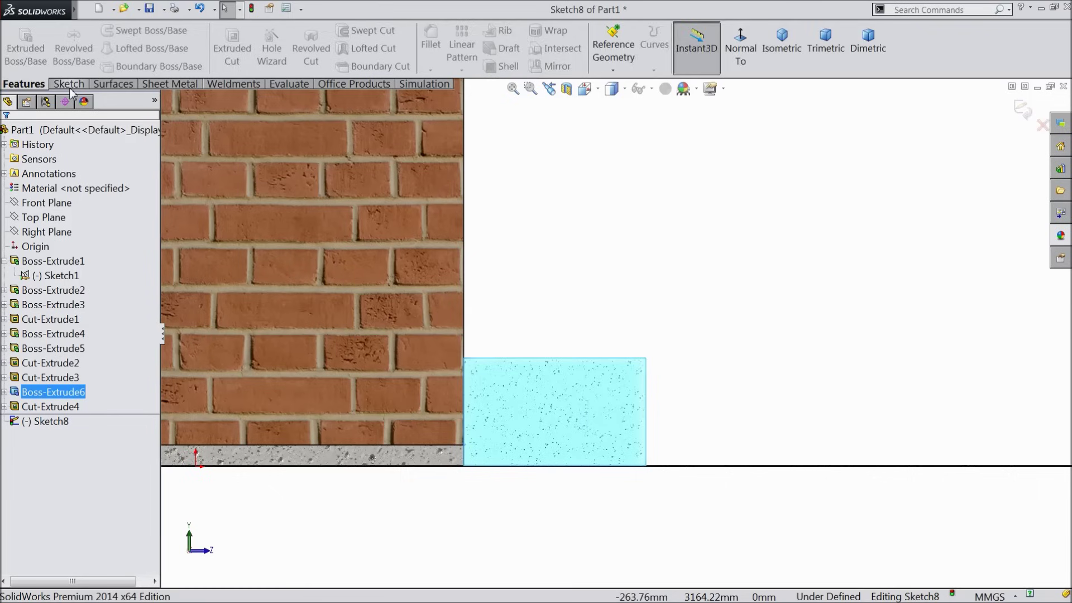
pyautogui.click(68, 84)
pyautogui.click(96, 30)
pyautogui.scroll(-3, 632, 436)
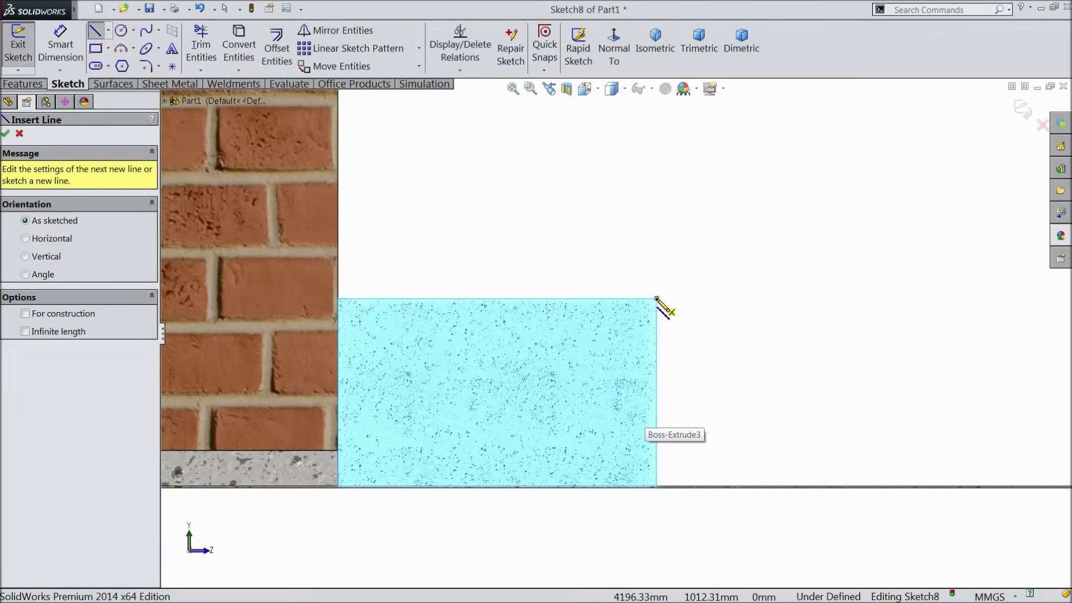
pyautogui.click(657, 329)
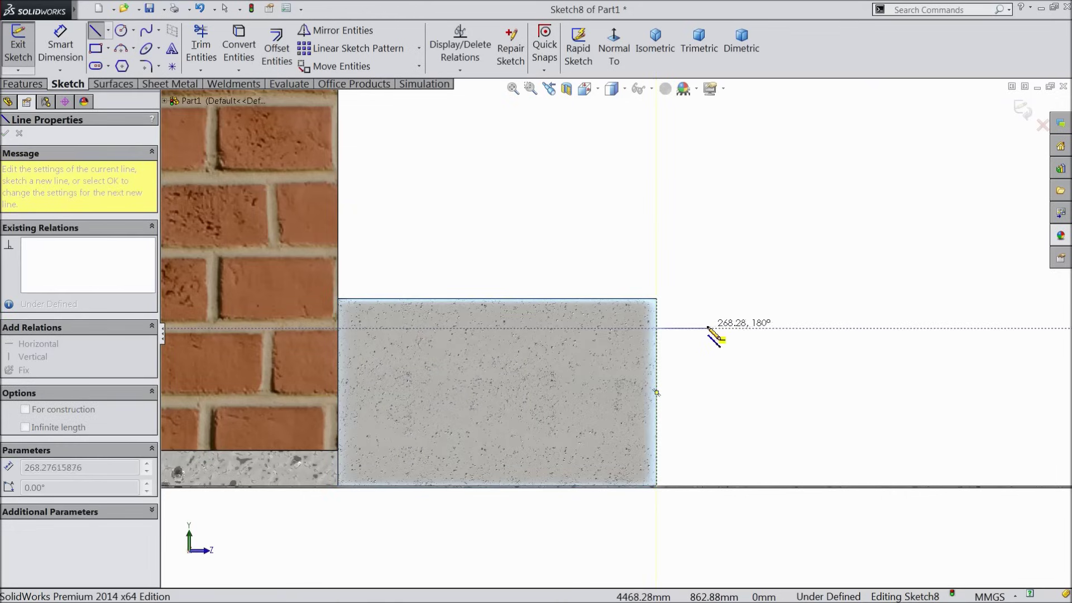
pyautogui.click(709, 329)
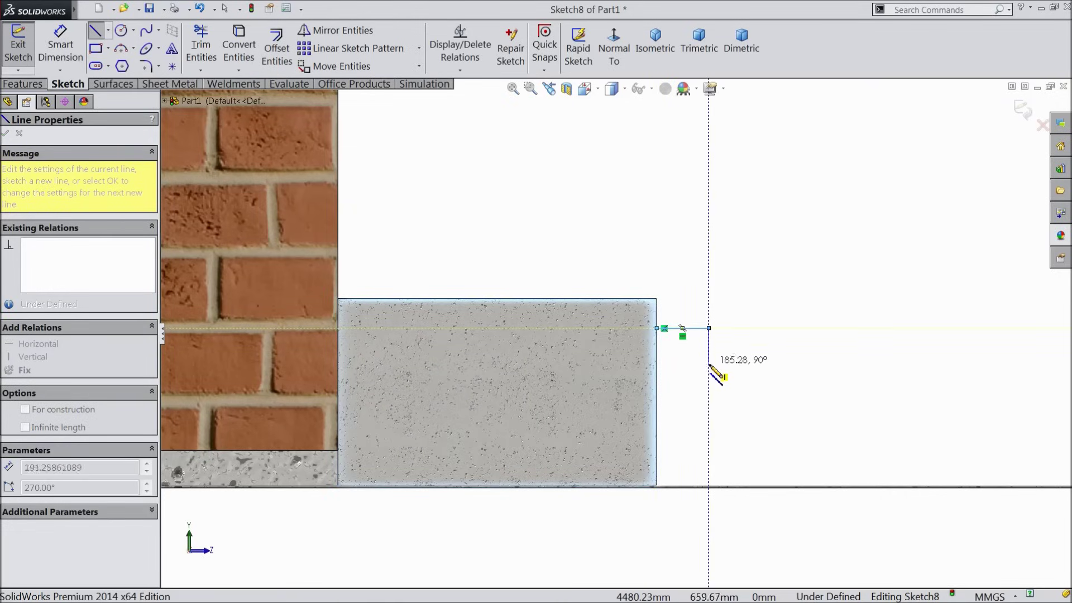
pyautogui.click(708, 371)
# Step: Complete the second and third treads and risers, bringing the last riser to the ground line
pyautogui.click(762, 371)
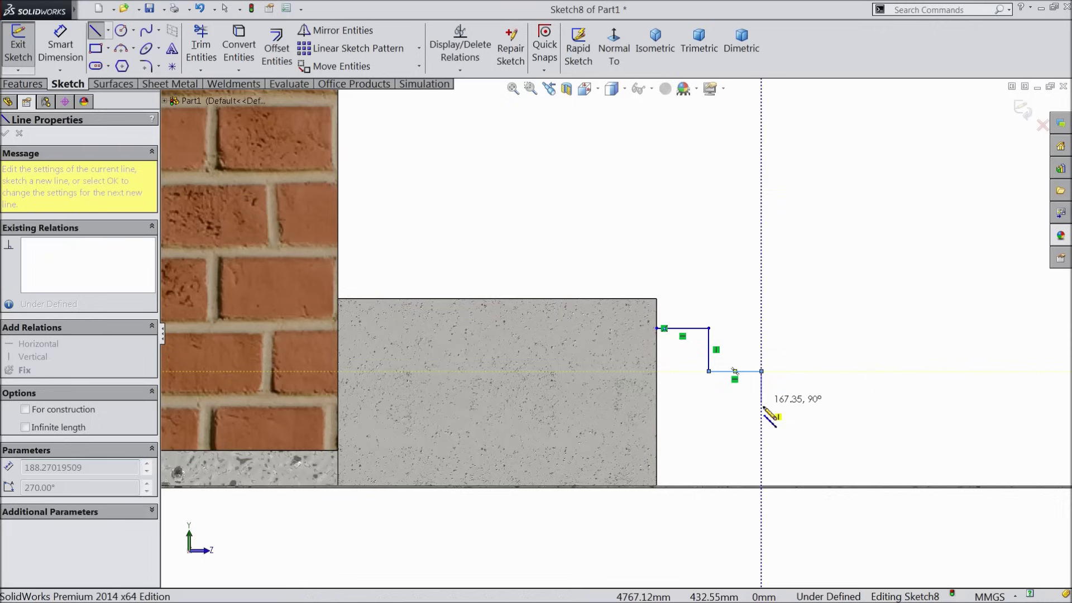
pyautogui.click(761, 417)
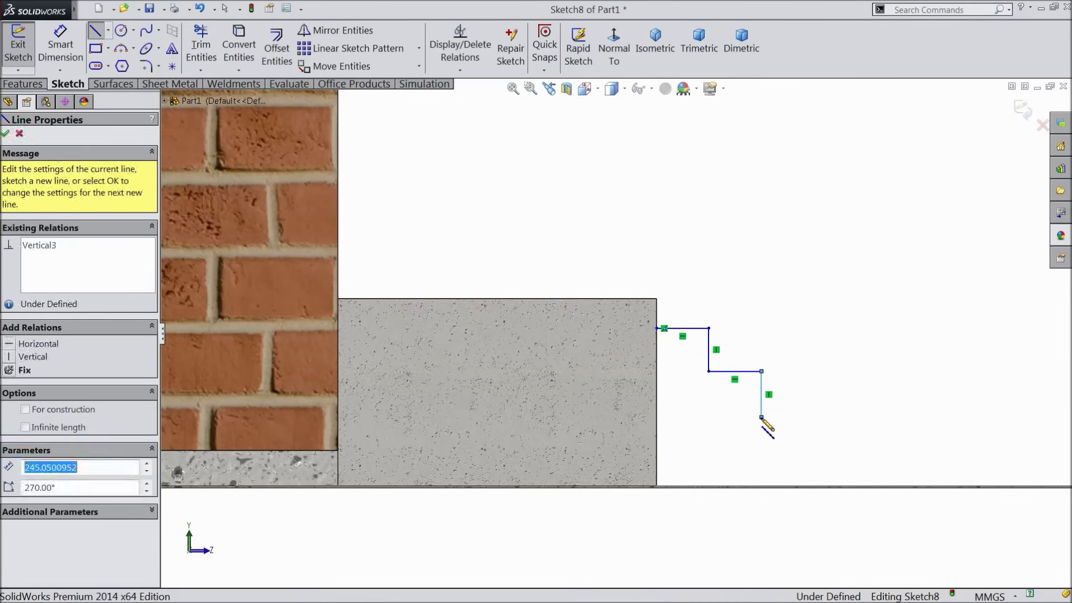
pyautogui.click(817, 417)
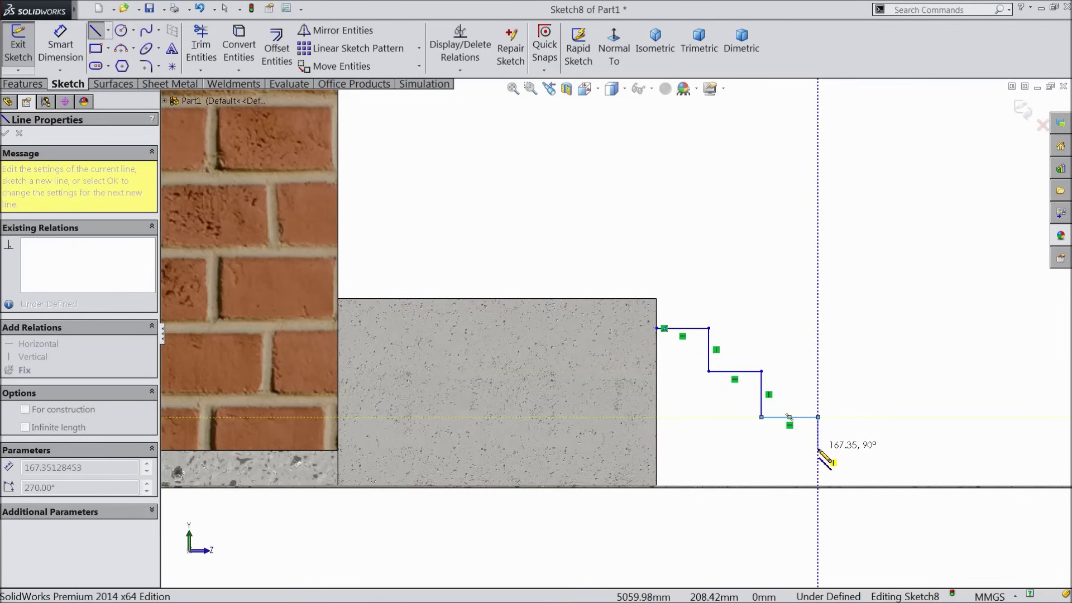
pyautogui.click(819, 486)
pyautogui.rightClick(819, 478)
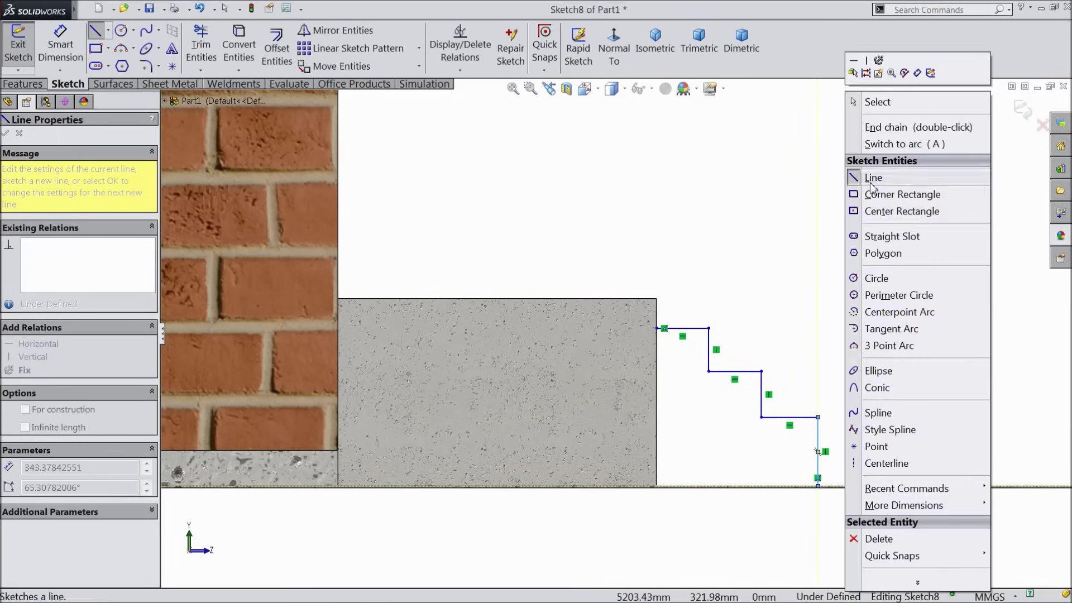
pyautogui.click(877, 113)
pyautogui.press('Escape')
pyautogui.scroll(-3, 790, 402)
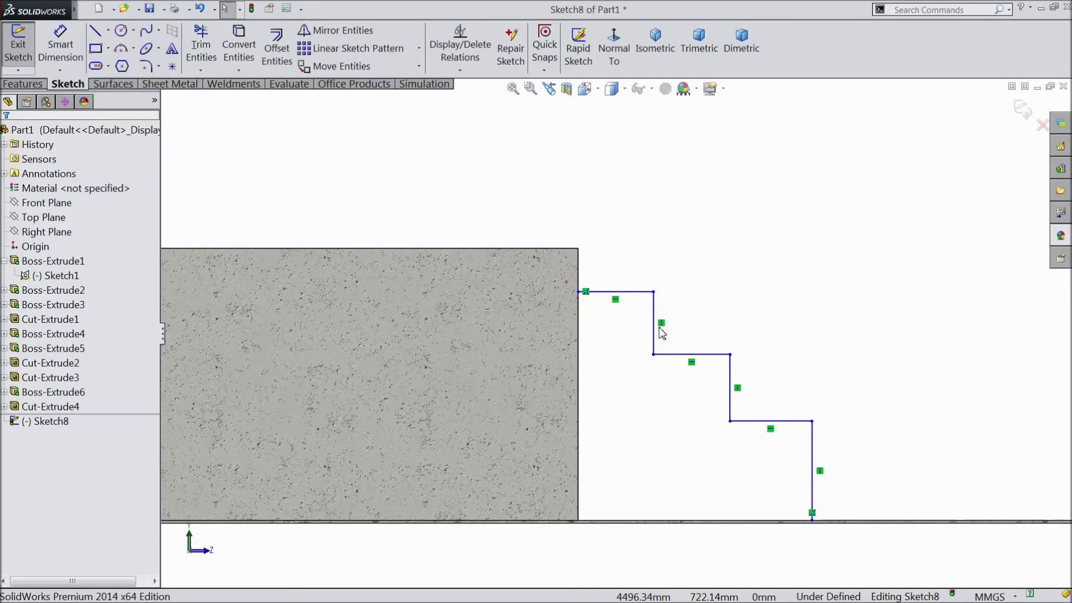
# Step: Make the three risers equal and drag the top stair point to reshape the profile
pyautogui.click(657, 330)
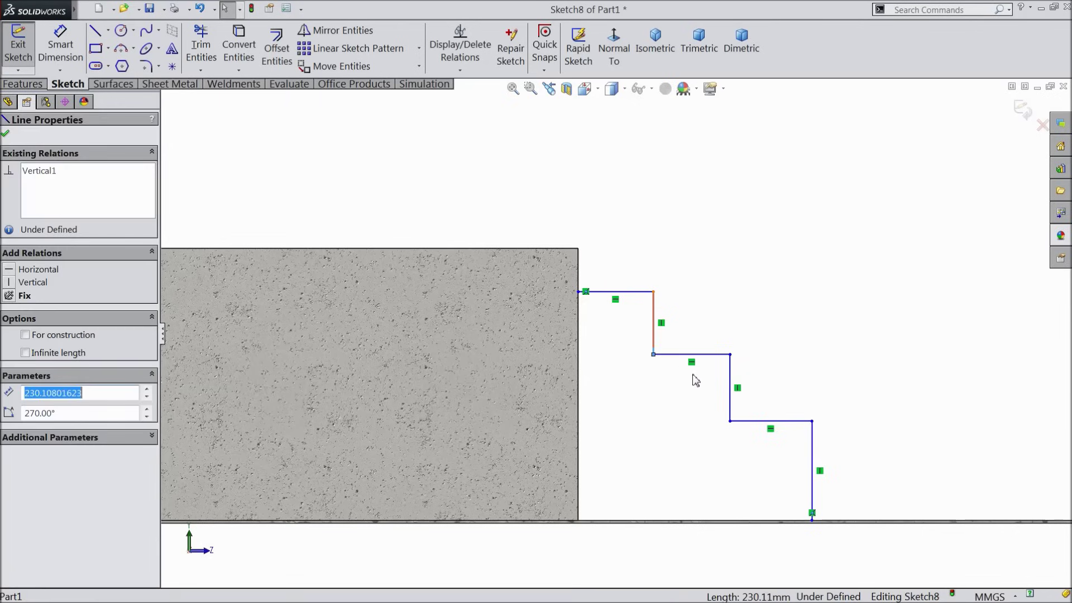
pyautogui.keyDown('ctrl'); pyautogui.click(731, 397); pyautogui.keyUp('ctrl')
pyautogui.keyDown('ctrl'); pyautogui.click(813, 467); pyautogui.keyUp('ctrl')
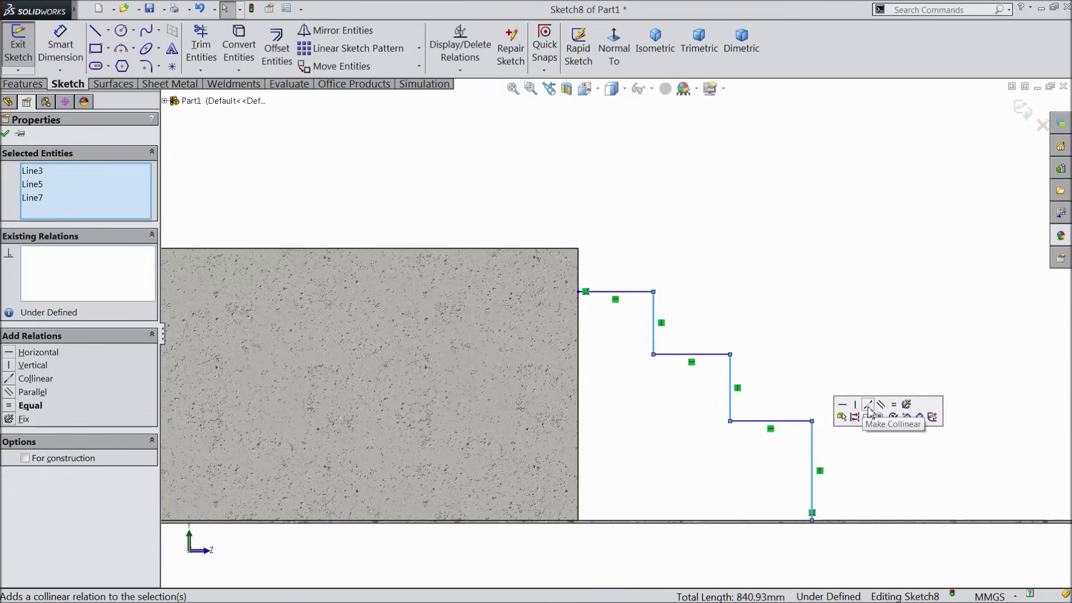
pyautogui.click(893, 405)
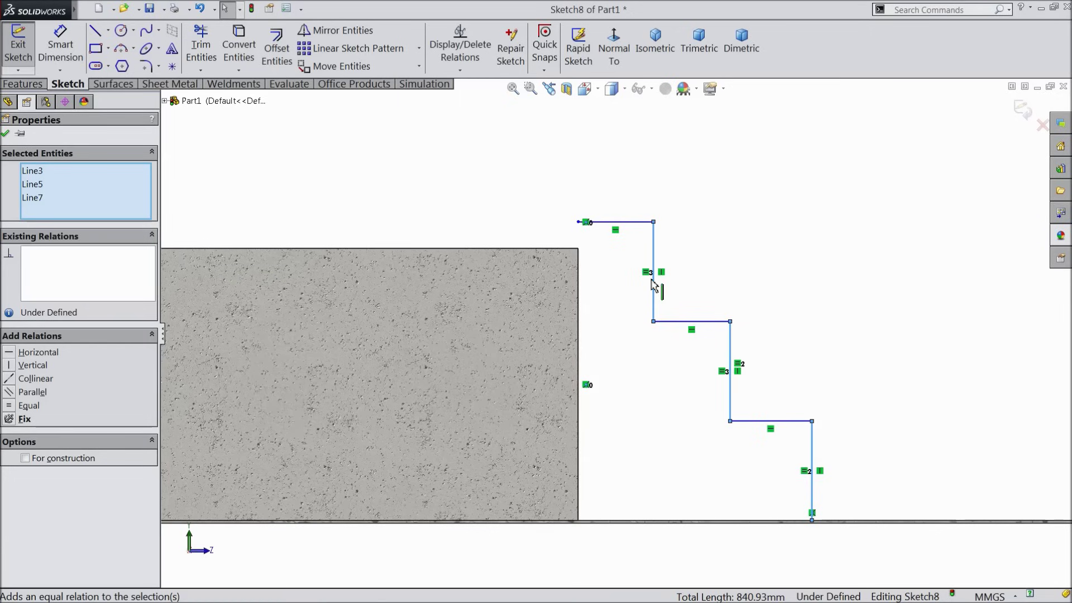
pyautogui.click(731, 250)
pyautogui.moveTo(654, 223); pyautogui.dragTo(653, 315)
# Step: Make the three stair treads equal in length
pyautogui.click(614, 310)
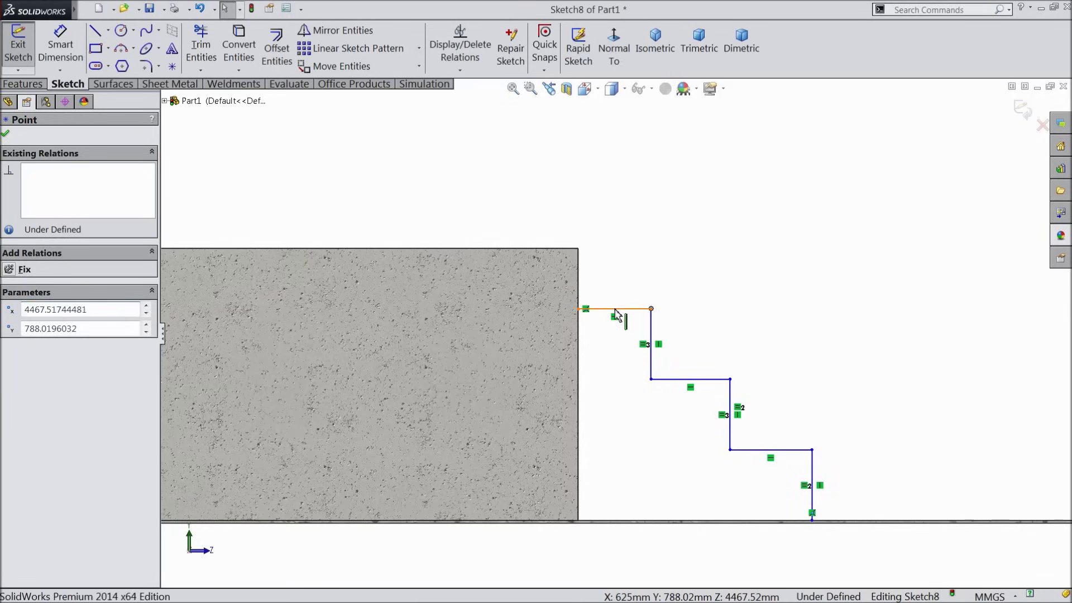
pyautogui.keyDown('ctrl'); pyautogui.click(689, 379); pyautogui.keyUp('ctrl')
pyautogui.keyDown('ctrl'); pyautogui.click(763, 450); pyautogui.keyUp('ctrl')
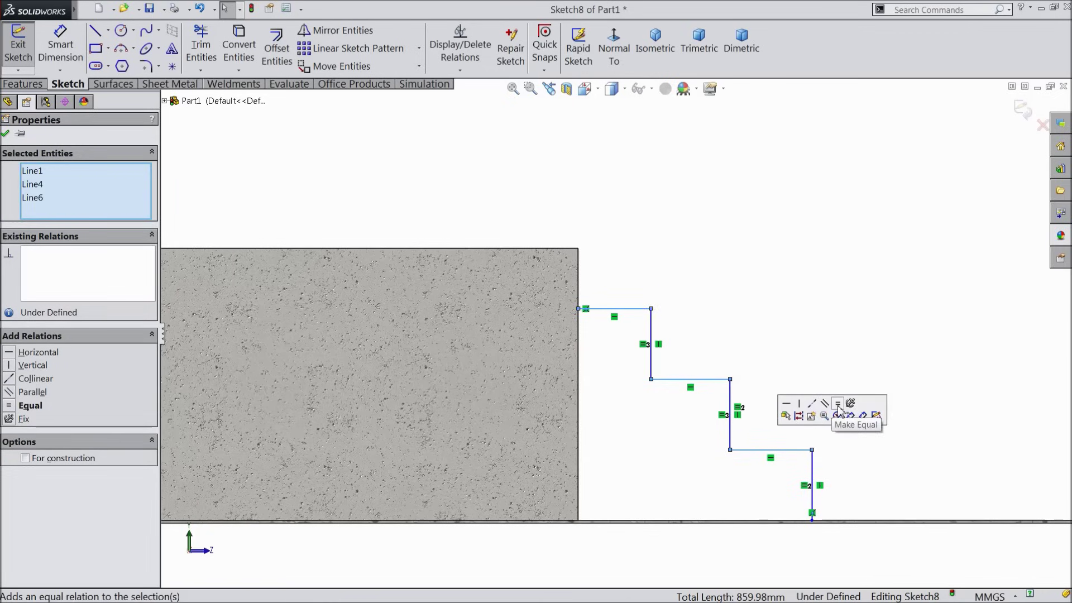
pyautogui.click(837, 409)
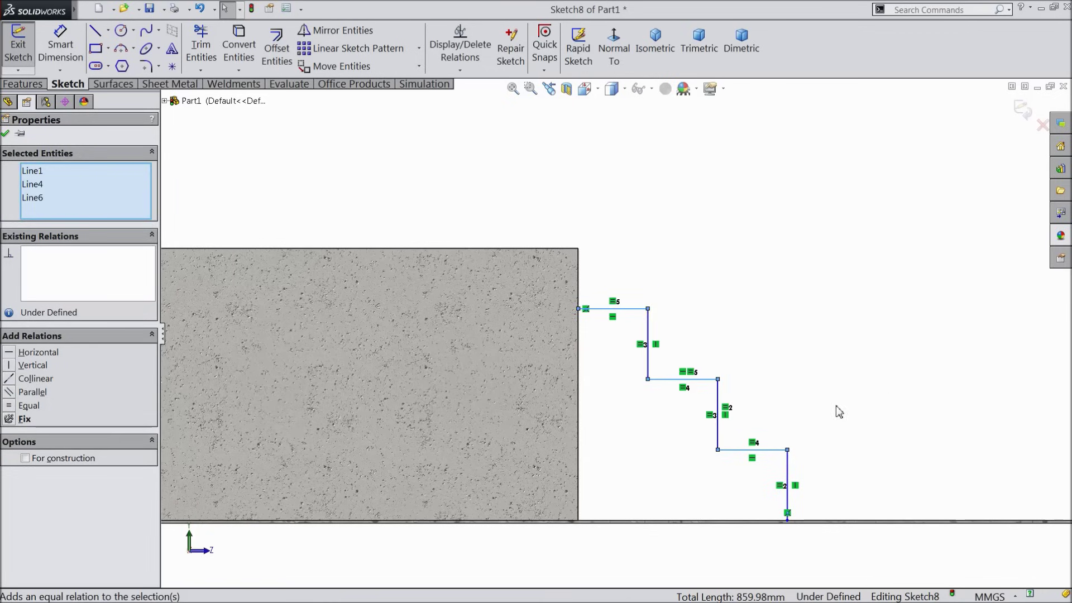
pyautogui.click(6, 133)
# Step: Dimension the top tread and first riser to 255 mm each
pyautogui.press('d')
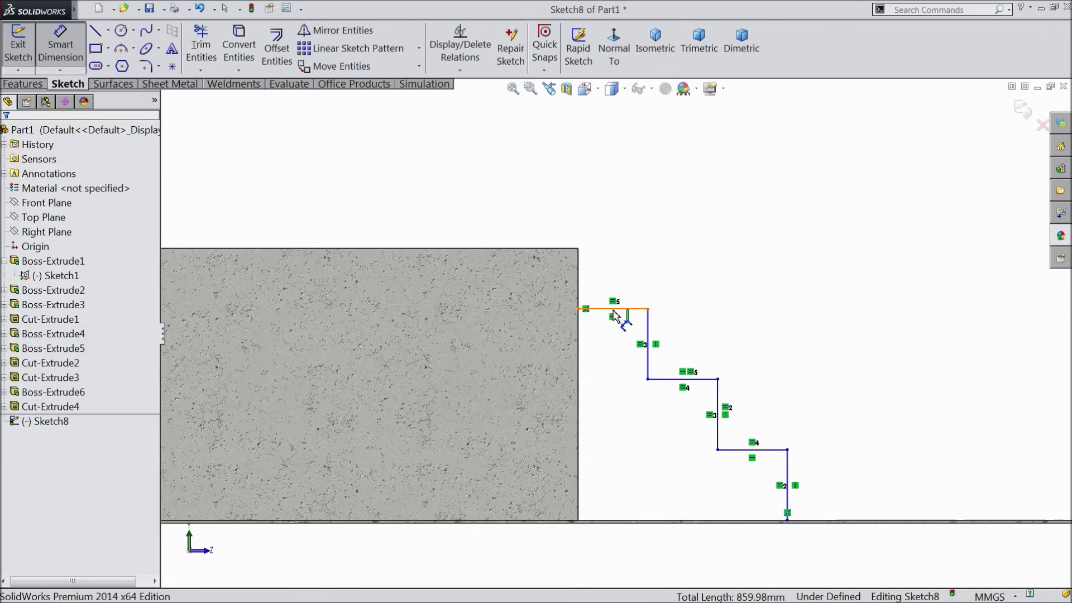
pyautogui.click(614, 311)
pyautogui.click(612, 342)
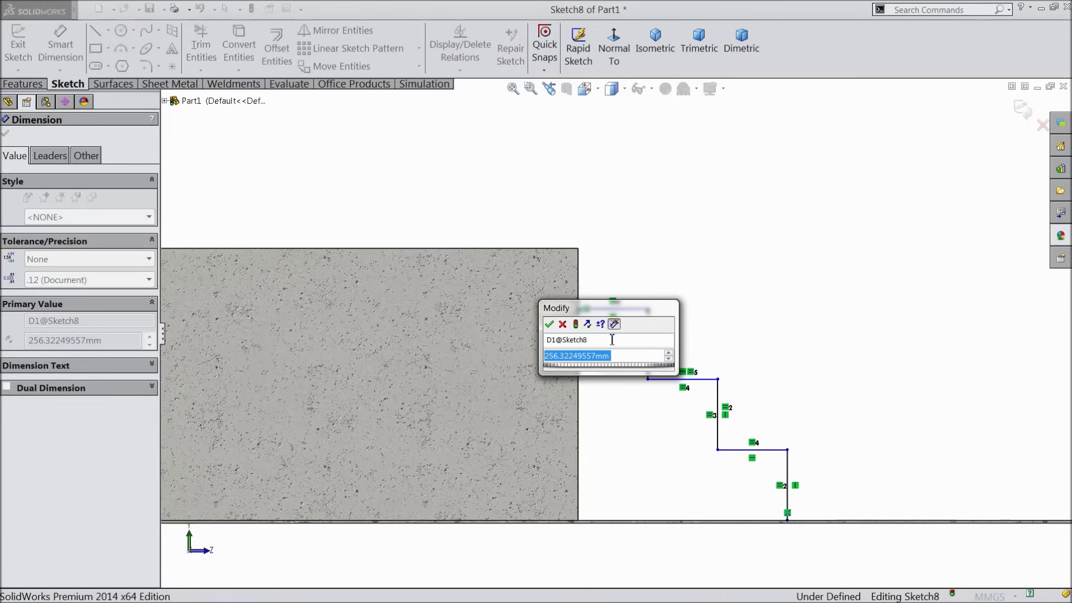
pyautogui.write('255')
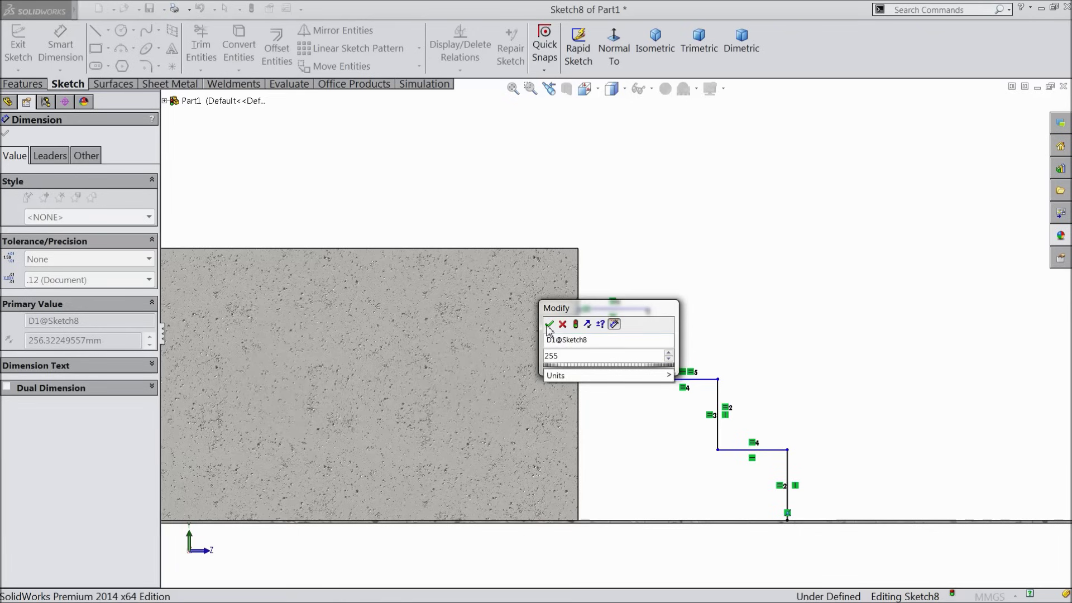
pyautogui.click(549, 324)
pyautogui.click(648, 353)
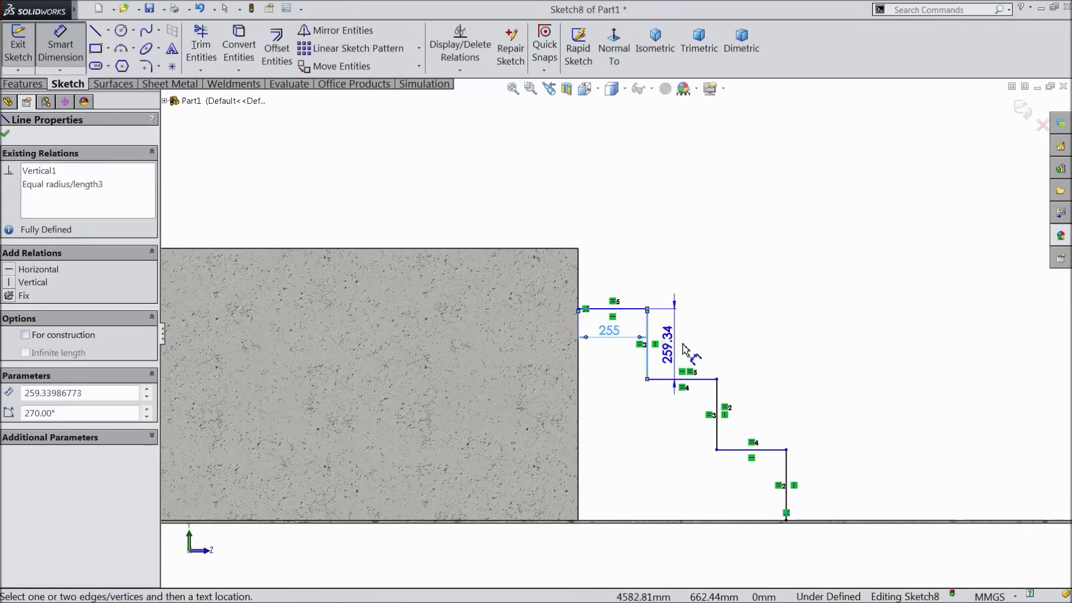
pyautogui.click(690, 349)
pyautogui.write('255')
pyautogui.press('Return')
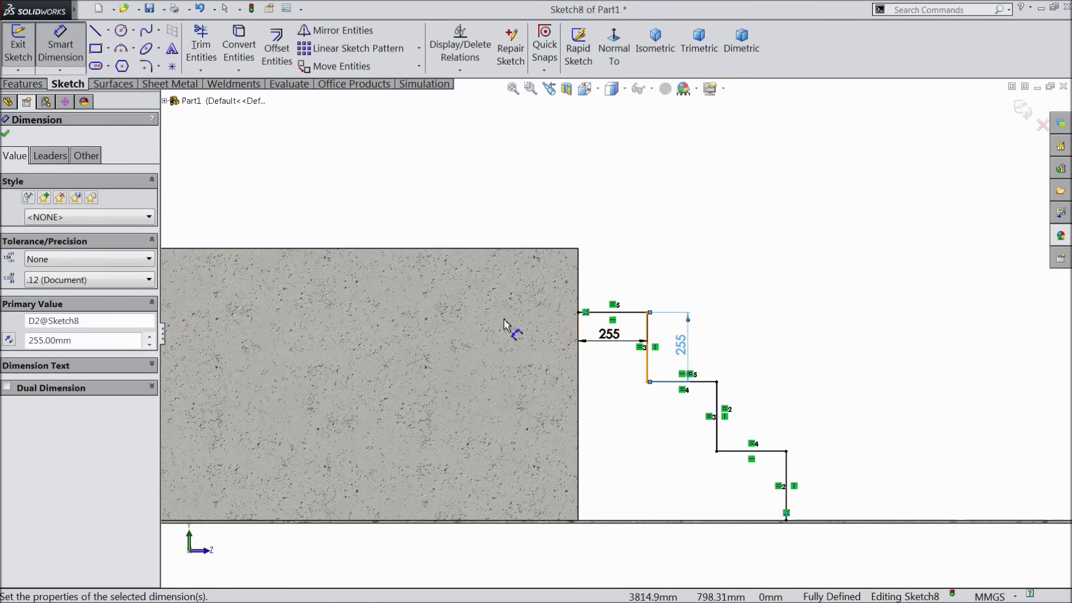
pyautogui.click(6, 136)
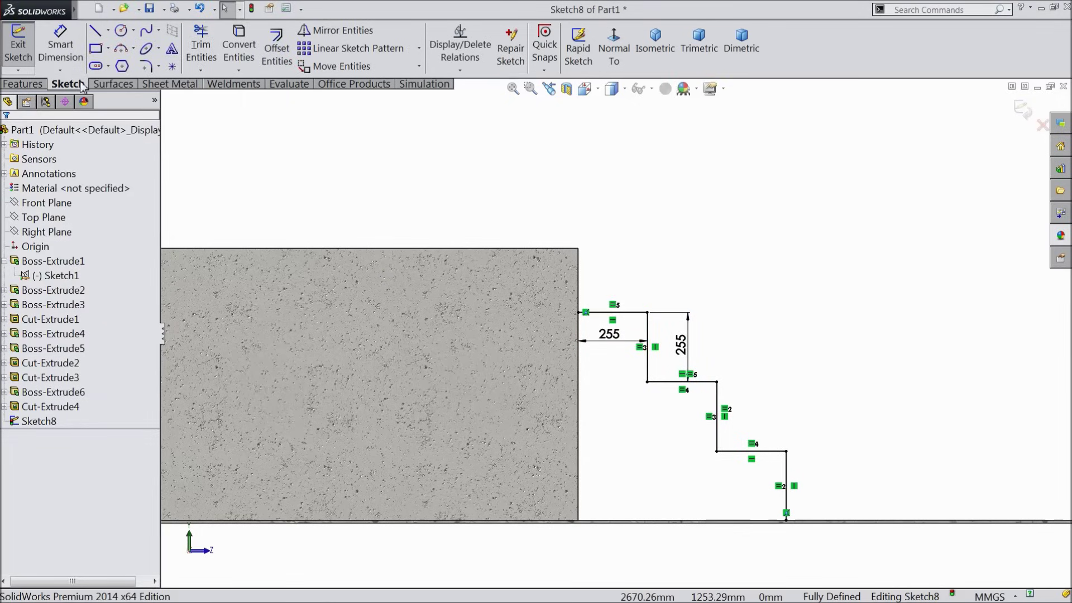
# Step: Close the stair profile with a vertical line down to the ground and a bottom line
pyautogui.click(97, 31)
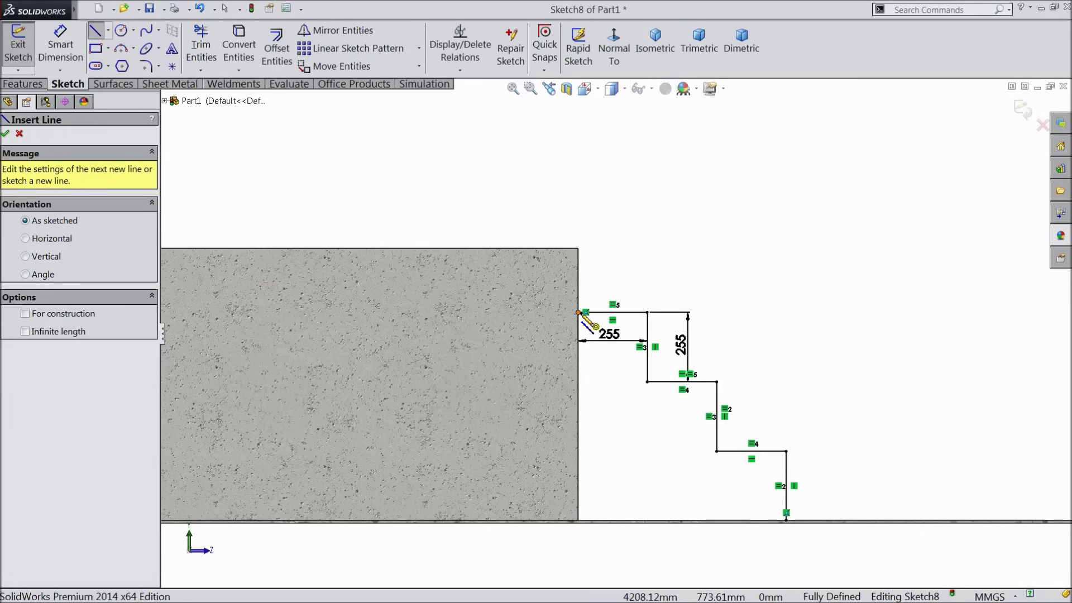
pyautogui.click(579, 312)
pyautogui.click(579, 521)
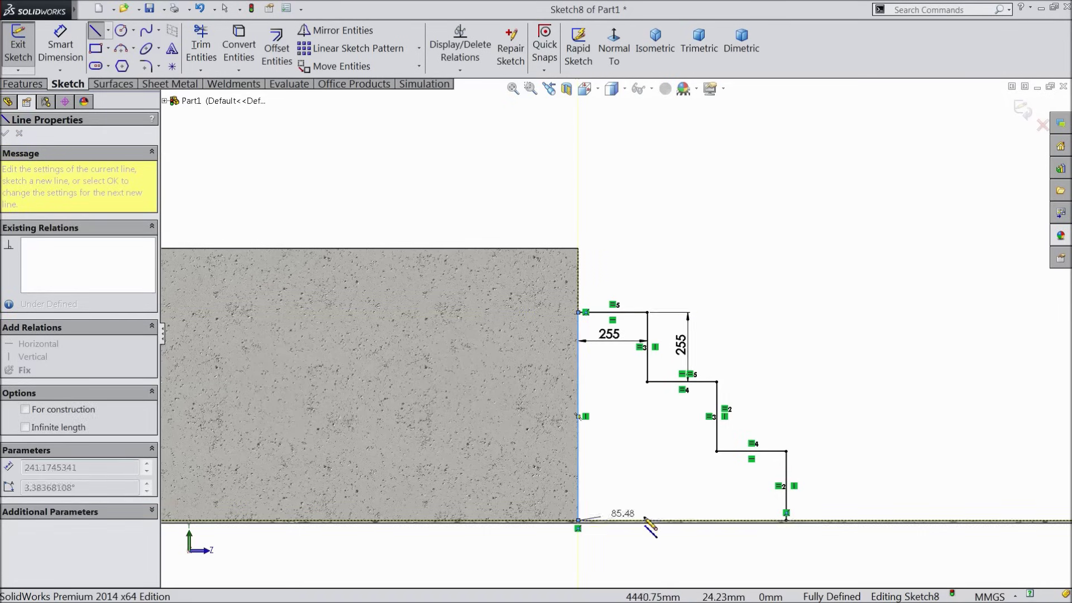
pyautogui.click(786, 520)
pyautogui.rightClick(791, 523)
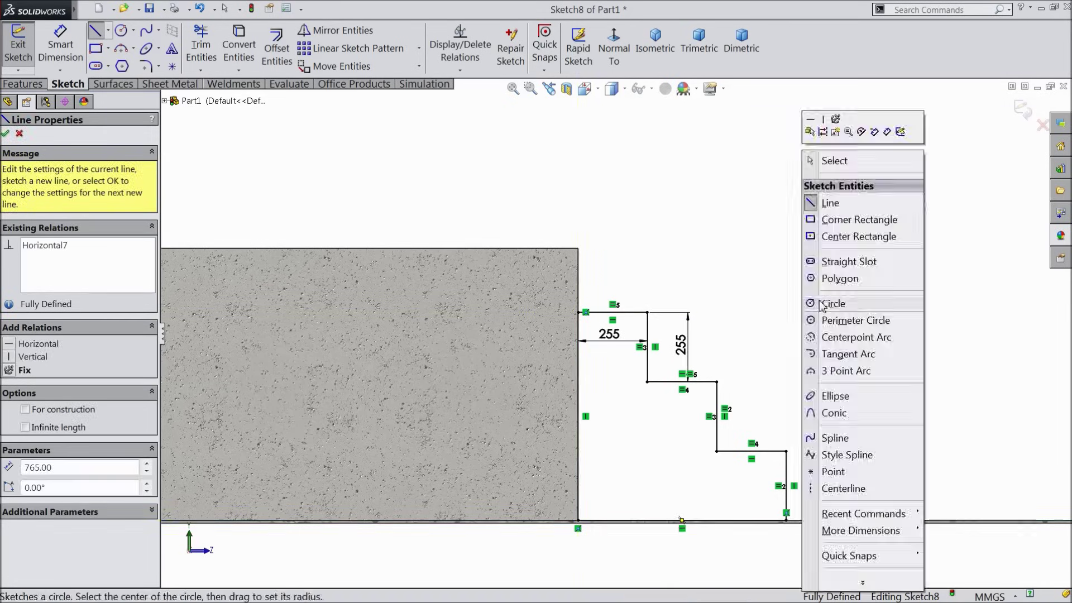
pyautogui.click(835, 158)
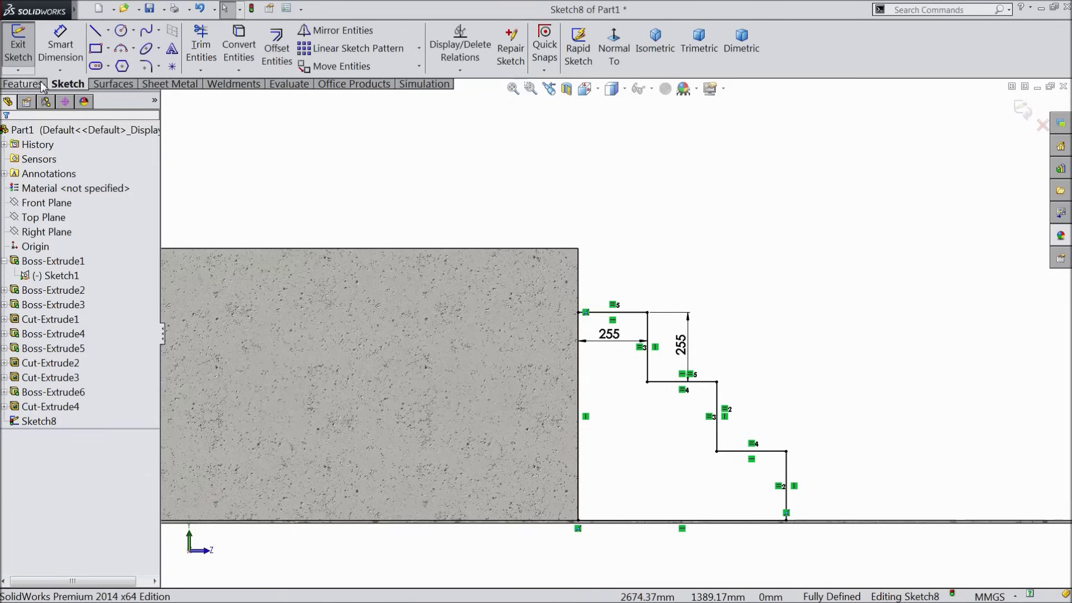
pyautogui.click(36, 88)
# Step: Extrude the stair profile in reverse, Up To Vertex at the block's far top corner, creating Boss-Extrude7
pyautogui.click(26, 47)
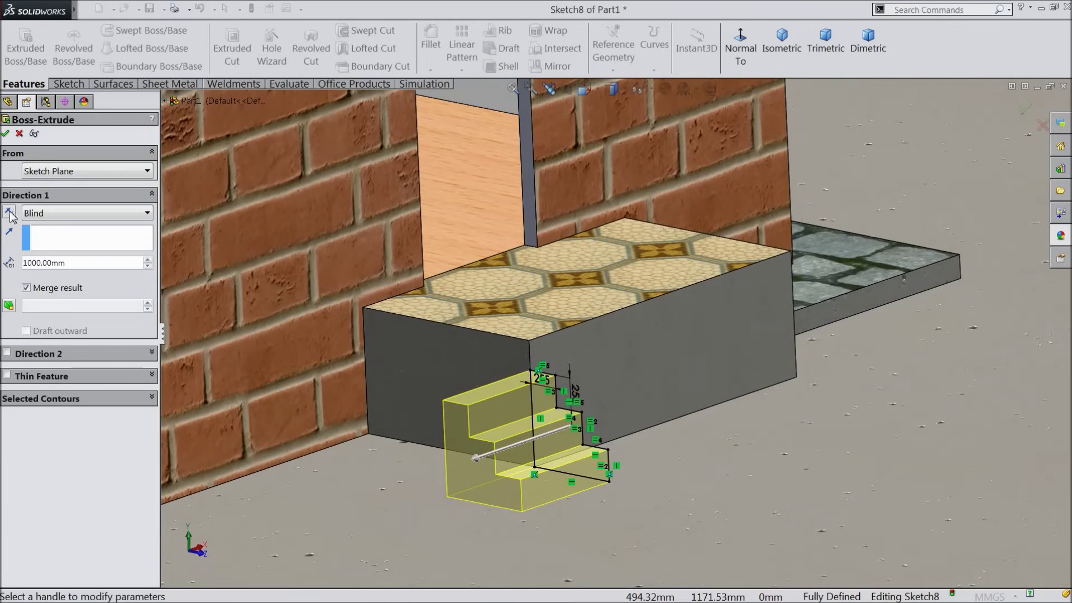
pyautogui.click(8, 215)
pyautogui.click(78, 215)
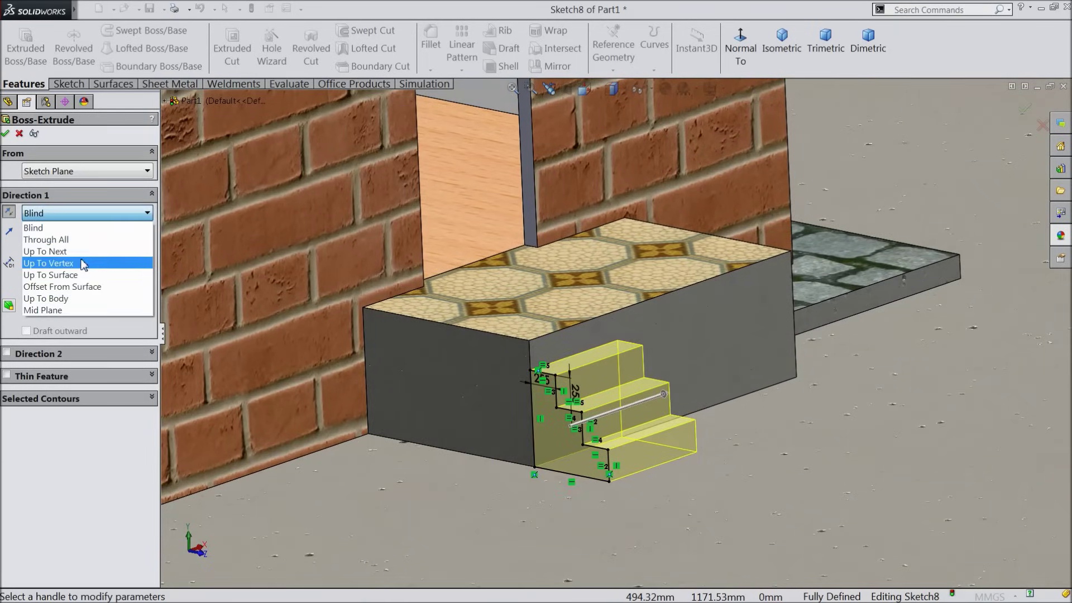
pyautogui.click(56, 263)
pyautogui.scroll(-3, 857, 301)
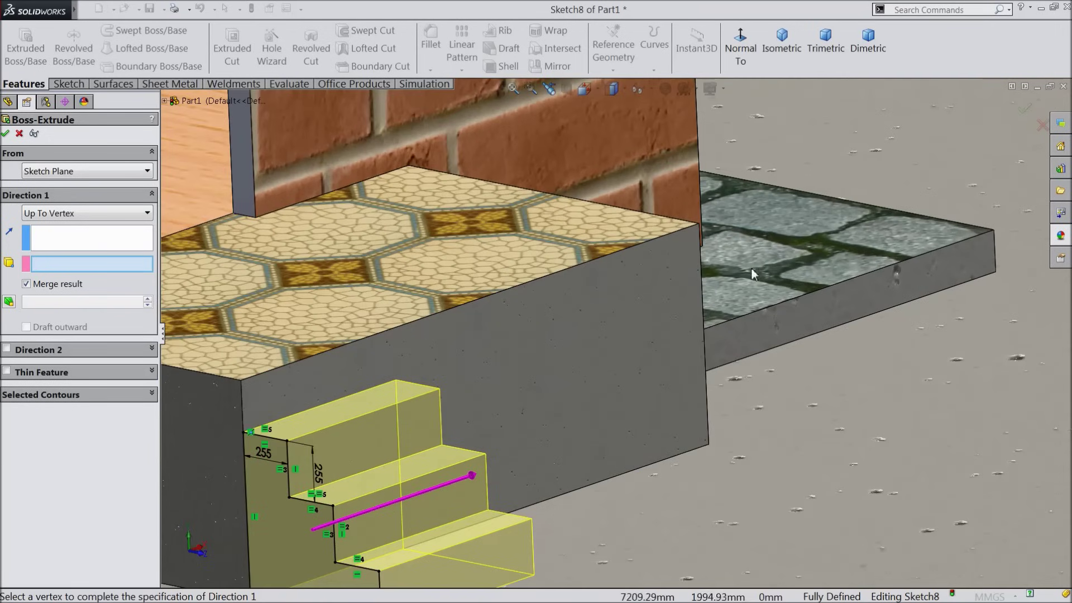
pyautogui.click(699, 224)
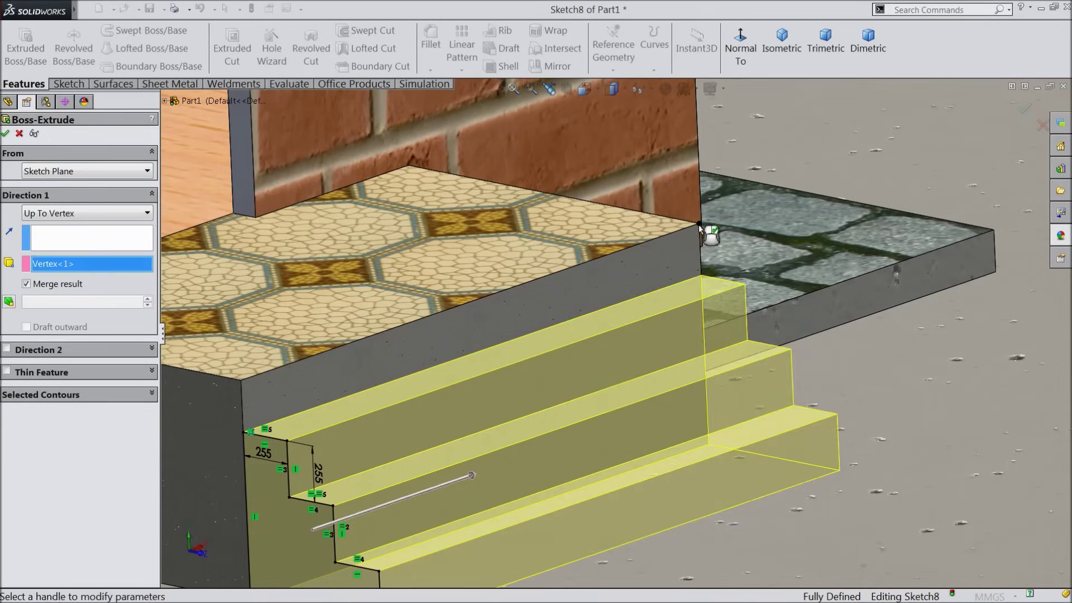
pyautogui.scroll(3, 688, 253)
pyautogui.scroll(-1, 718, 299)
pyautogui.moveTo(718, 299); pyautogui.dragTo(511, 321, button='middle')
pyautogui.scroll(2, 483, 273)
pyautogui.scroll(-2, 431, 369)
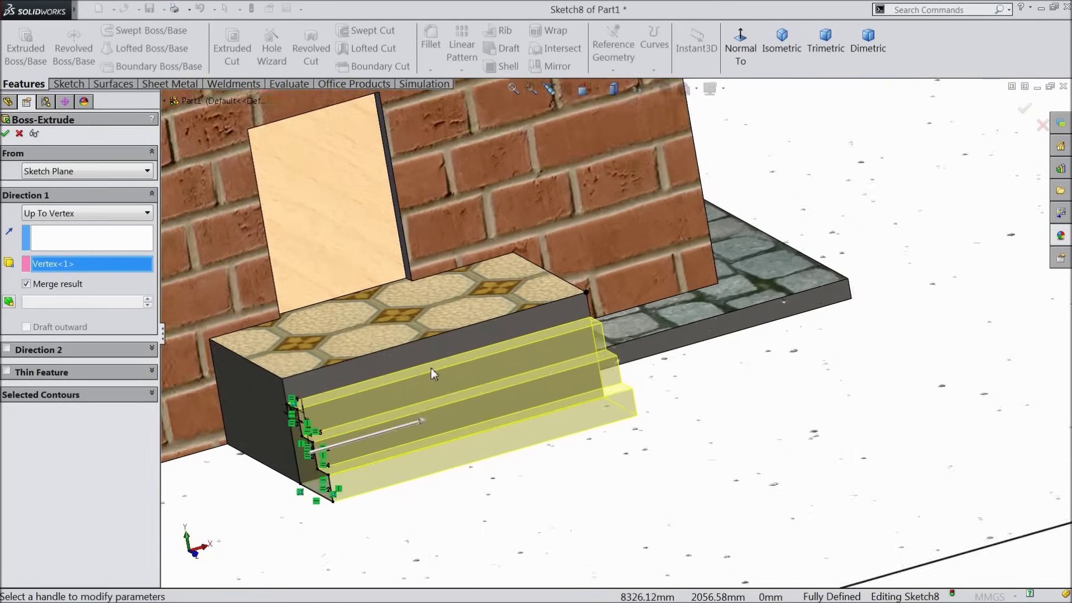
pyautogui.scroll(-1, 430, 371)
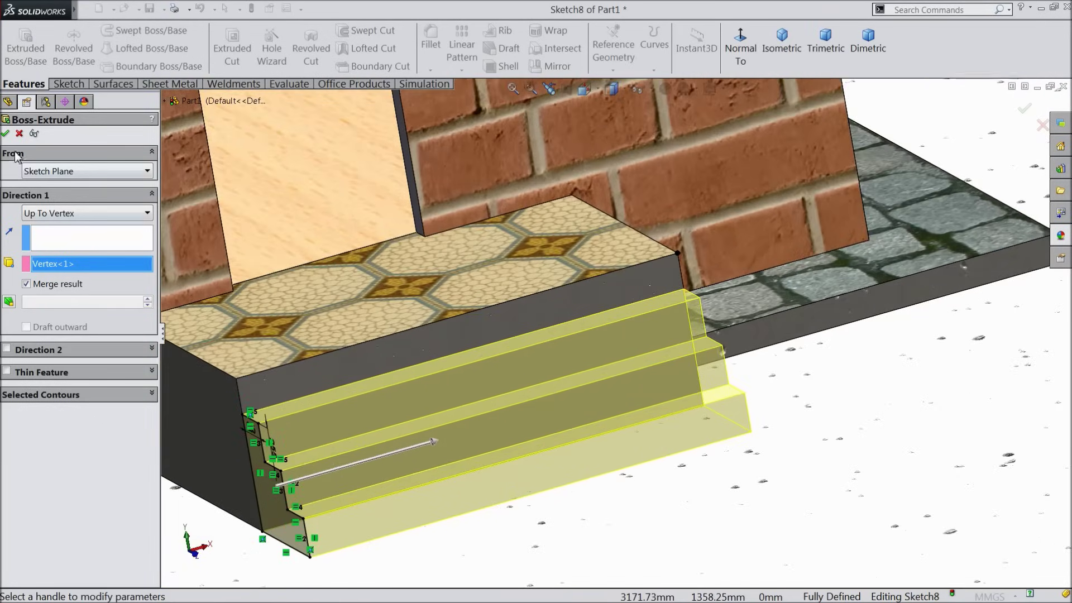
pyautogui.click(5, 134)
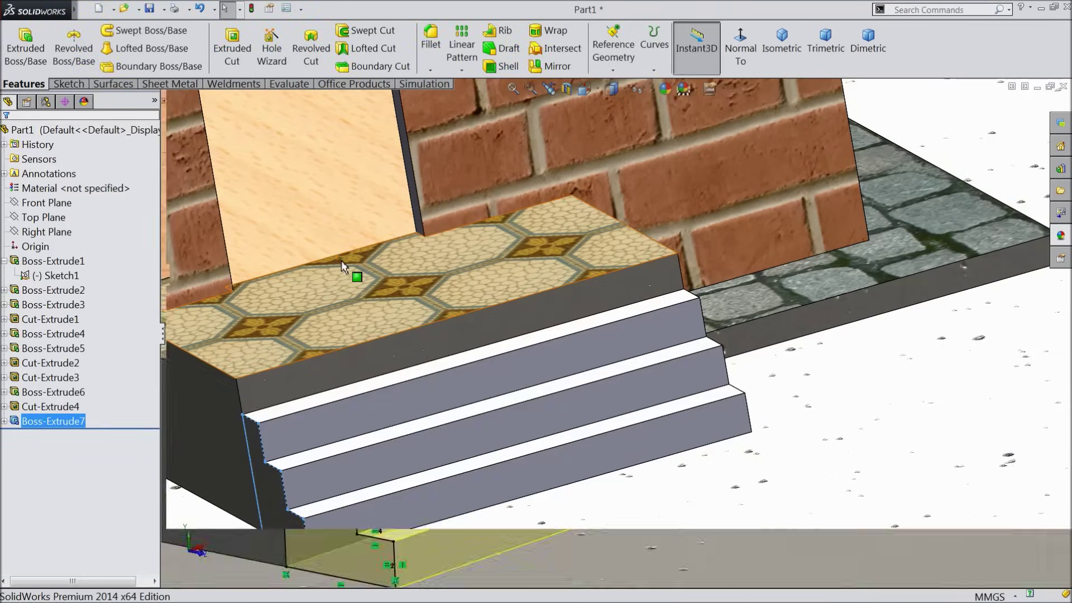
# Step: Orbit and zoom around the house to inspect the new stairs and floor slab
pyautogui.scroll(2, 381, 234)
pyautogui.moveTo(487, 383); pyautogui.dragTo(610, 462, button='middle')
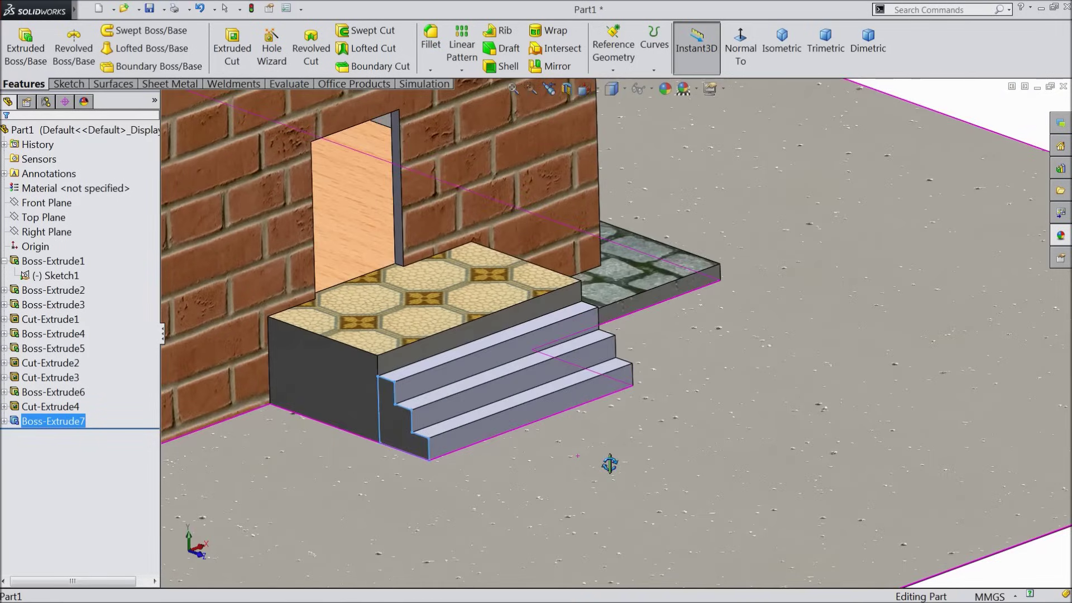
pyautogui.scroll(-2, 564, 352)
pyautogui.scroll(2, 564, 352)
pyautogui.click(720, 352)
pyautogui.scroll(2, 700, 344)
pyautogui.scroll(-2, 636, 359)
pyautogui.scroll(4, 627, 360)
pyautogui.press('Escape')
pyautogui.moveTo(631, 385); pyautogui.dragTo(599, 385, button='middle')
pyautogui.scroll(-3, 469, 240)
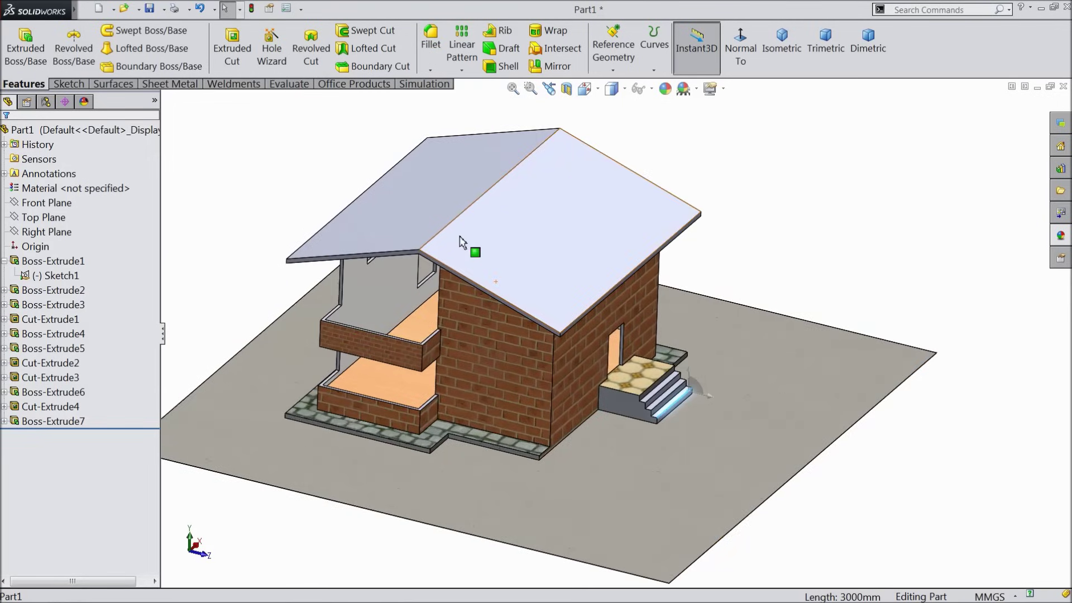
# Step: Select Boss-Extrude7 in the FeatureManager, then step up to Cut-Extrude2 to show its dimensions
pyautogui.click(494, 329)
pyautogui.scroll(-3, 622, 313)
pyautogui.scroll(-1, 622, 314)
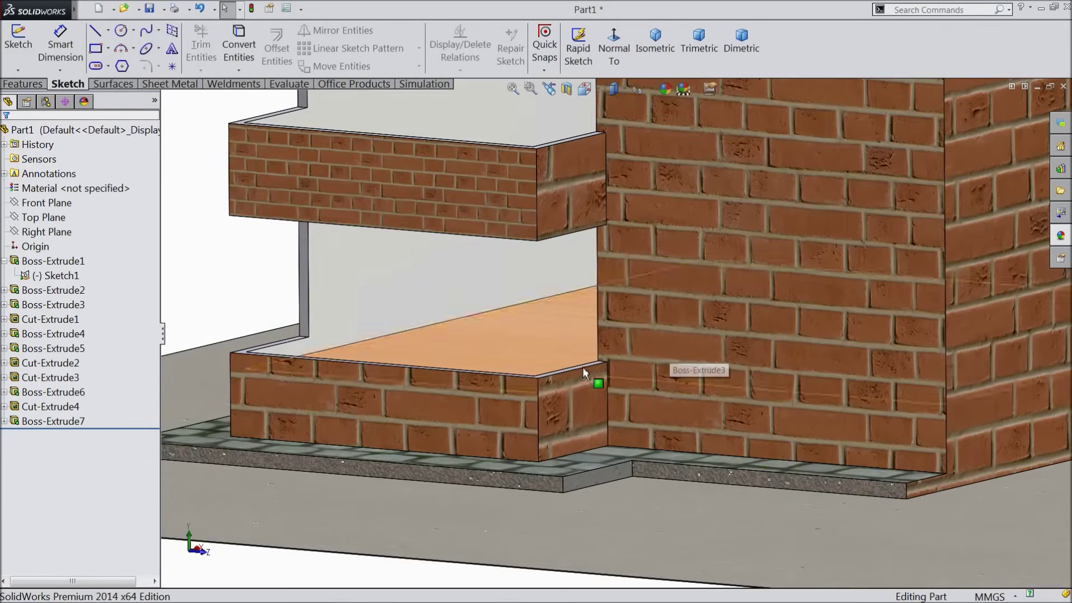
pyautogui.click(52, 422)
pyautogui.press('Up')
pyautogui.press('Up')
pyautogui.press('Up')
pyautogui.press('Up')
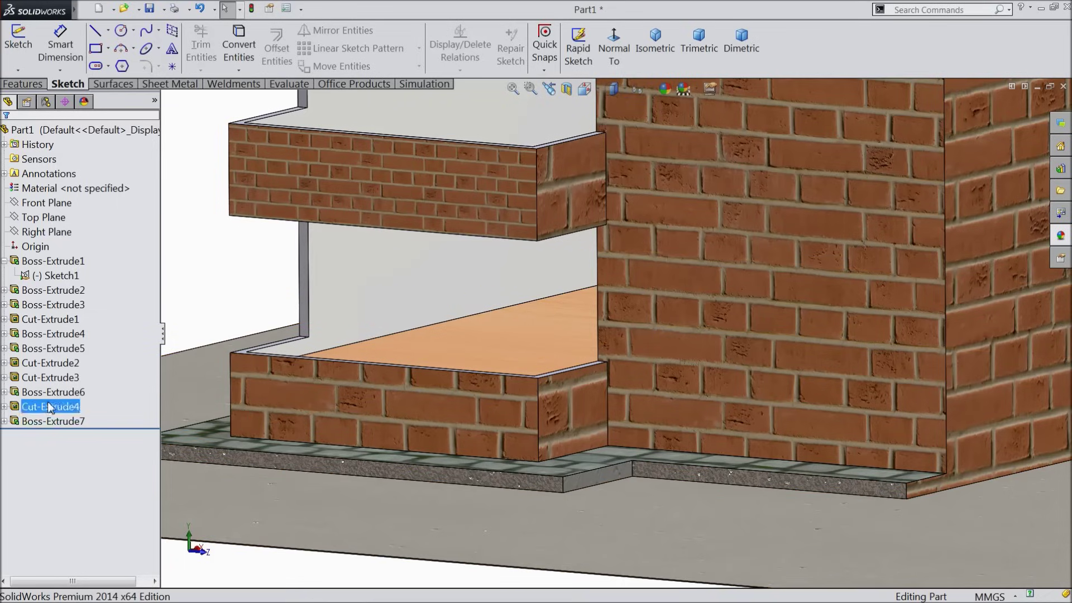
pyautogui.scroll(3, 341, 317)
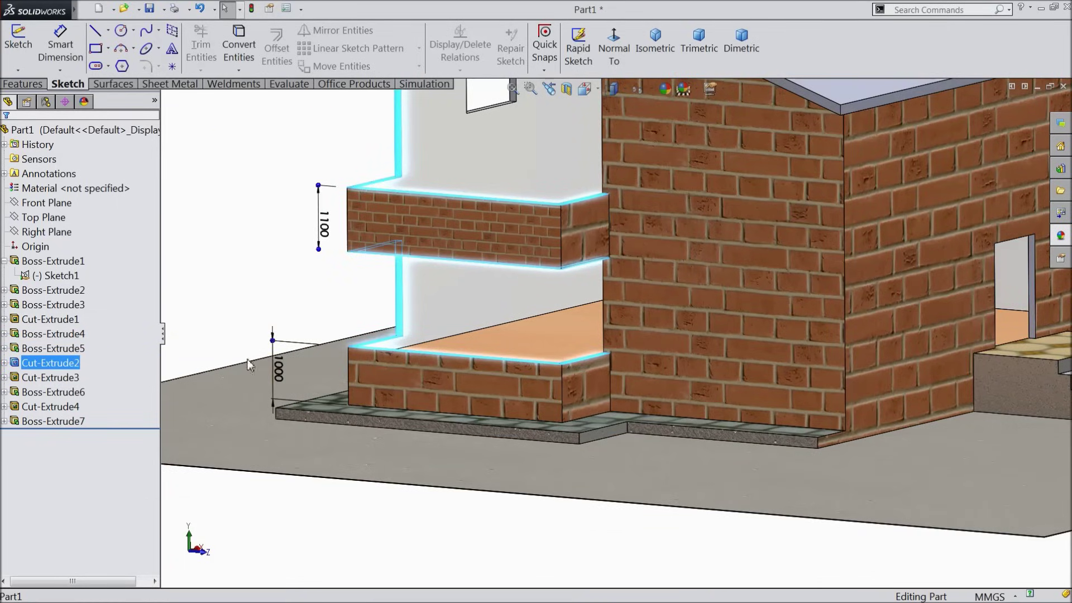
# Step: Edit Sketch4 of Cut-Extrude2, change its 1000 mm dimension to 1650, and exit the sketch
pyautogui.click(4, 362)
pyautogui.click(24, 378)
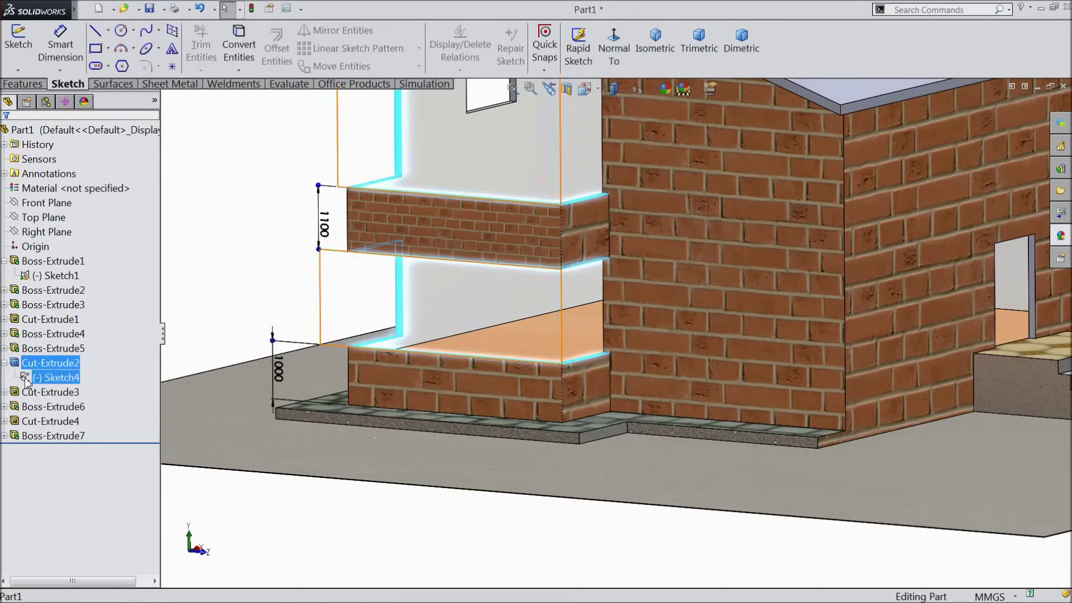
pyautogui.click(33, 350)
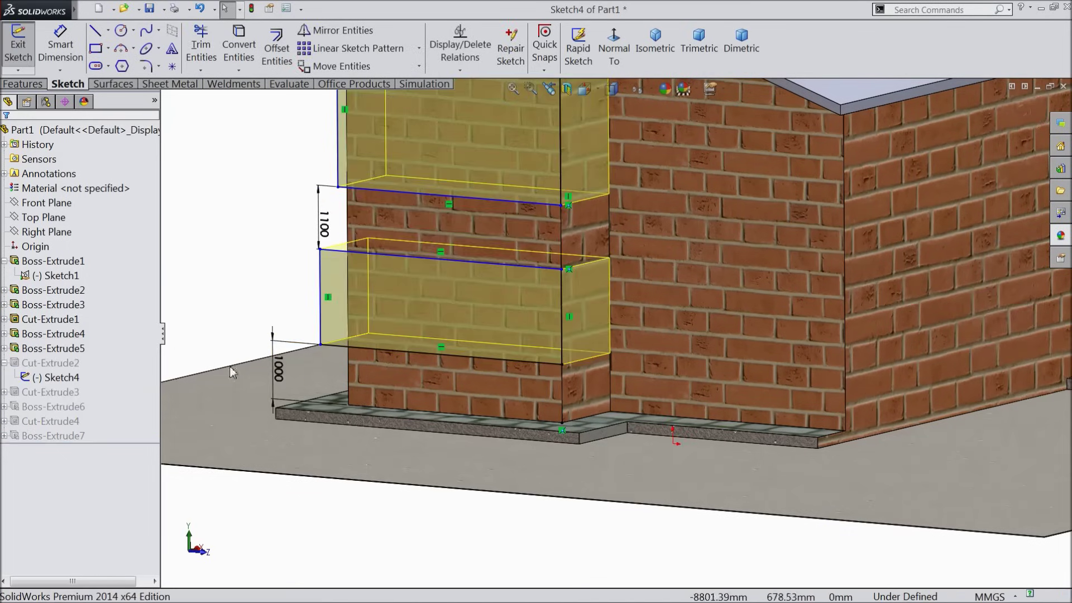
pyautogui.doubleClick(281, 369)
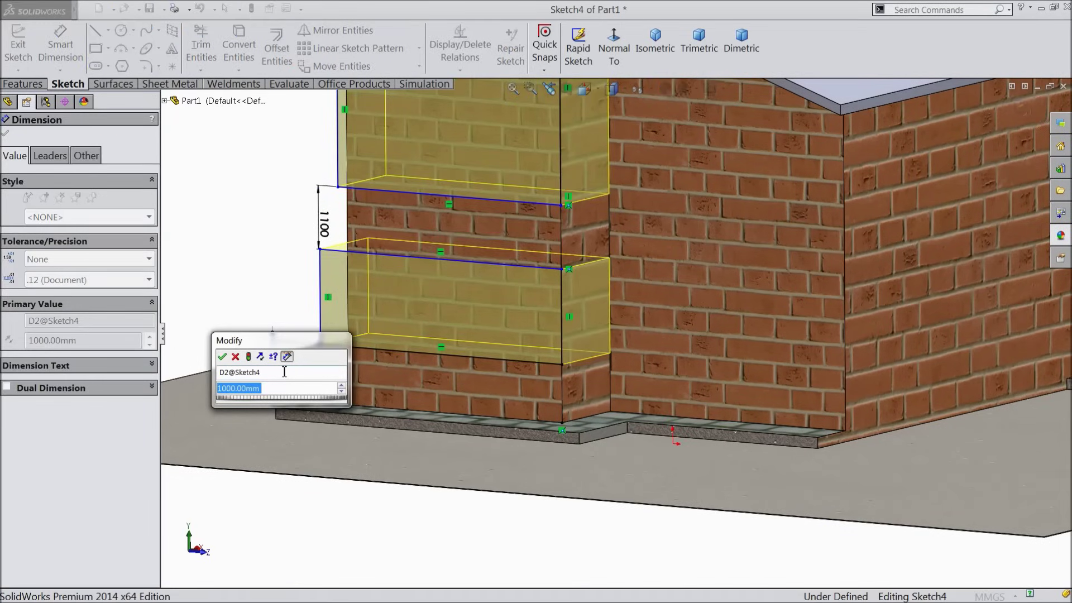
pyautogui.write('1650')
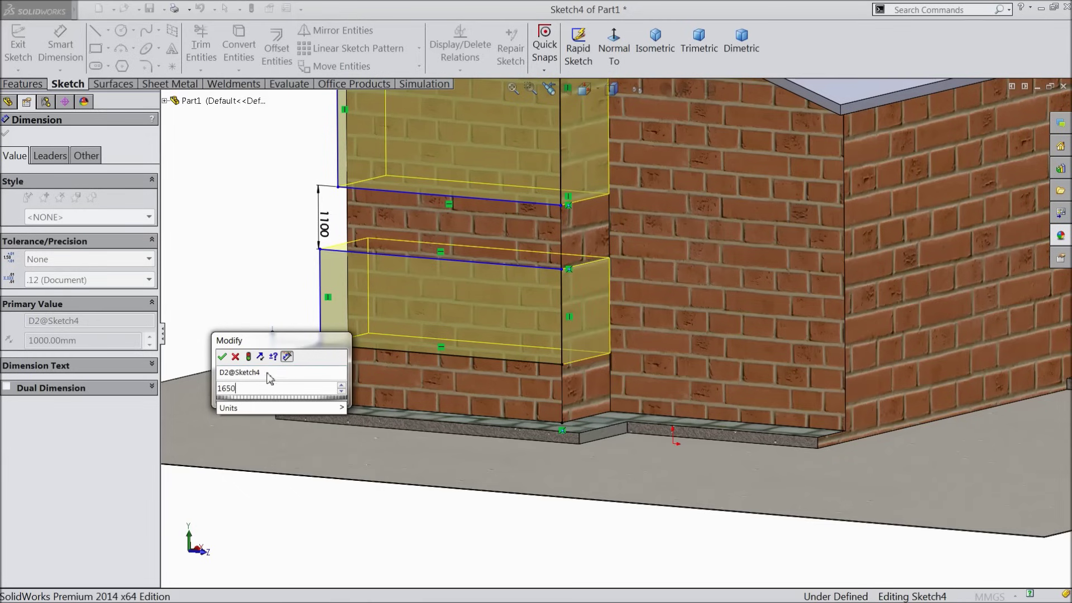
pyautogui.click(222, 357)
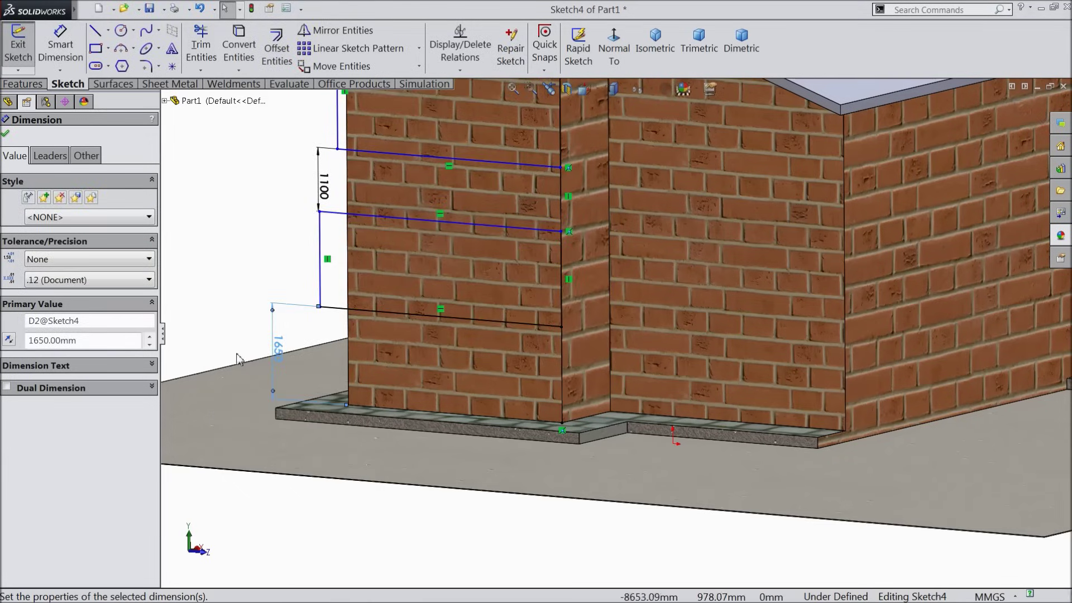
pyautogui.click(7, 135)
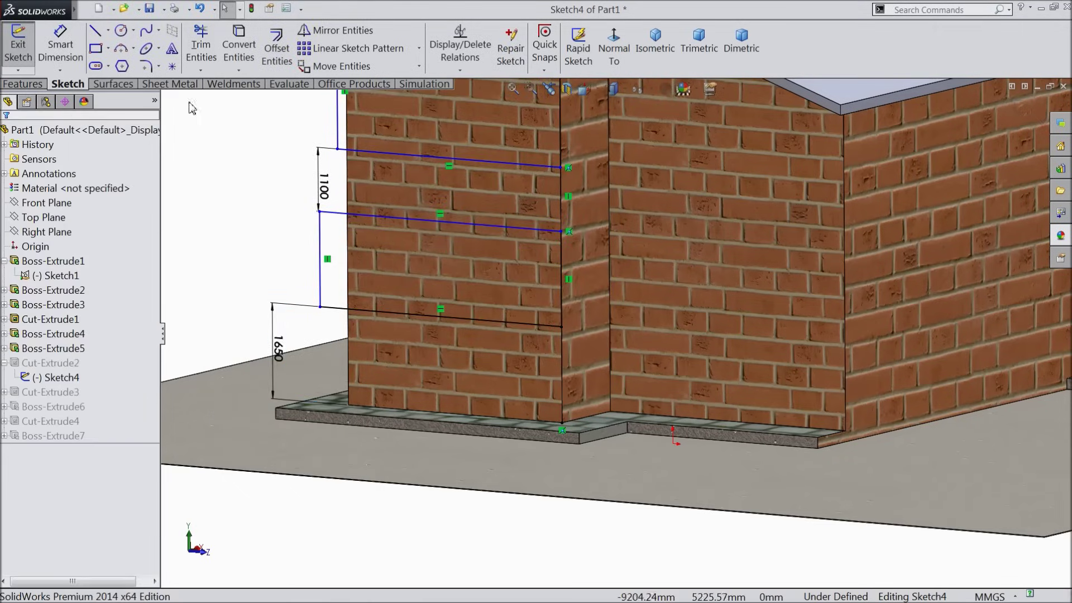
pyautogui.click(1020, 108)
pyautogui.scroll(-5, 701, 275)
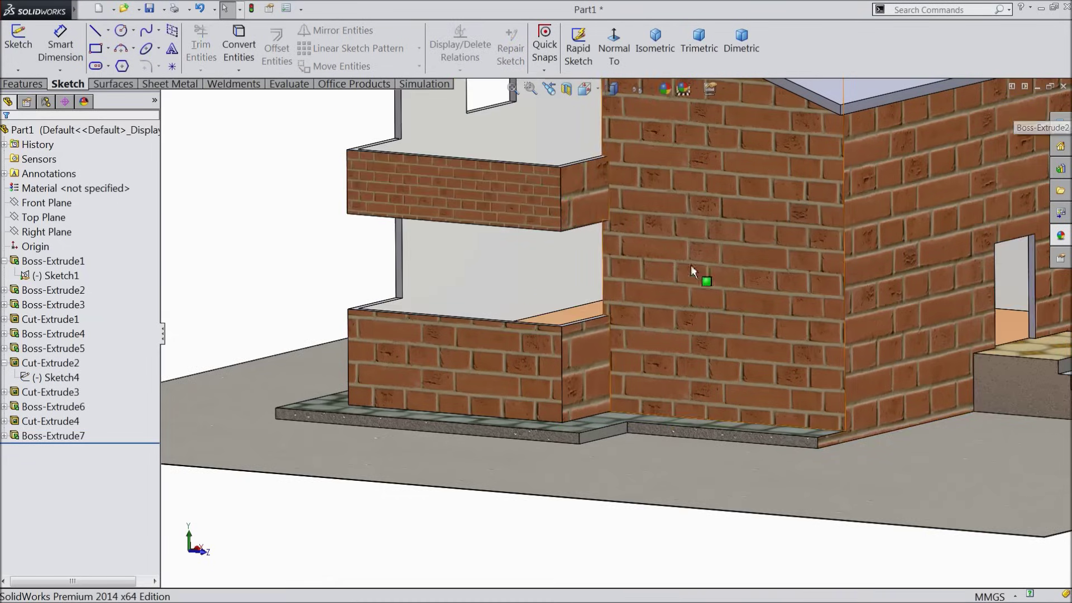
# Step: Start a new sketch on the side brick wall face
pyautogui.moveTo(621, 297)
pyautogui.mouseDown(button='middle')
pyautogui.moveTo(648, 283)
pyautogui.moveTo(637, 307)
pyautogui.moveTo(734, 292)
pyautogui.moveTo(778, 307)
pyautogui.moveTo(709, 306)
pyautogui.moveTo(547, 254)
pyautogui.moveTo(586, 268)
pyautogui.moveTo(563, 270)
pyautogui.moveTo(551, 266)
pyautogui.moveTo(735, 301)
pyautogui.moveTo(630, 298)
pyautogui.mouseUp(button='middle')
pyautogui.click(661, 287)
pyautogui.click(671, 264)
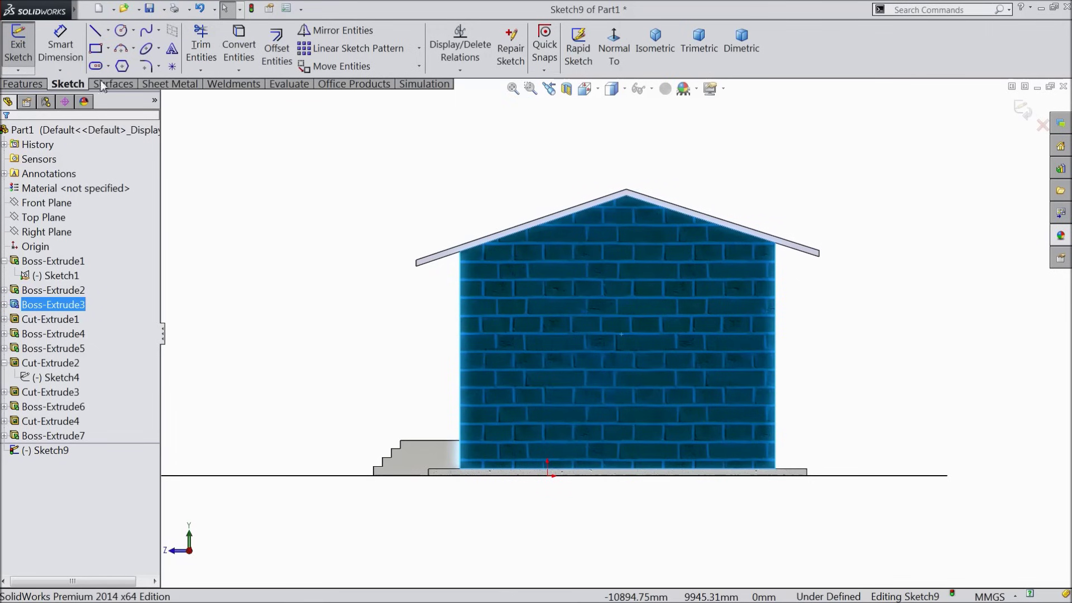
# Step: Draw a vertical centerline from the roof apex down to the ground line
pyautogui.click(109, 32)
pyautogui.click(123, 67)
pyautogui.scroll(-2, 705, 423)
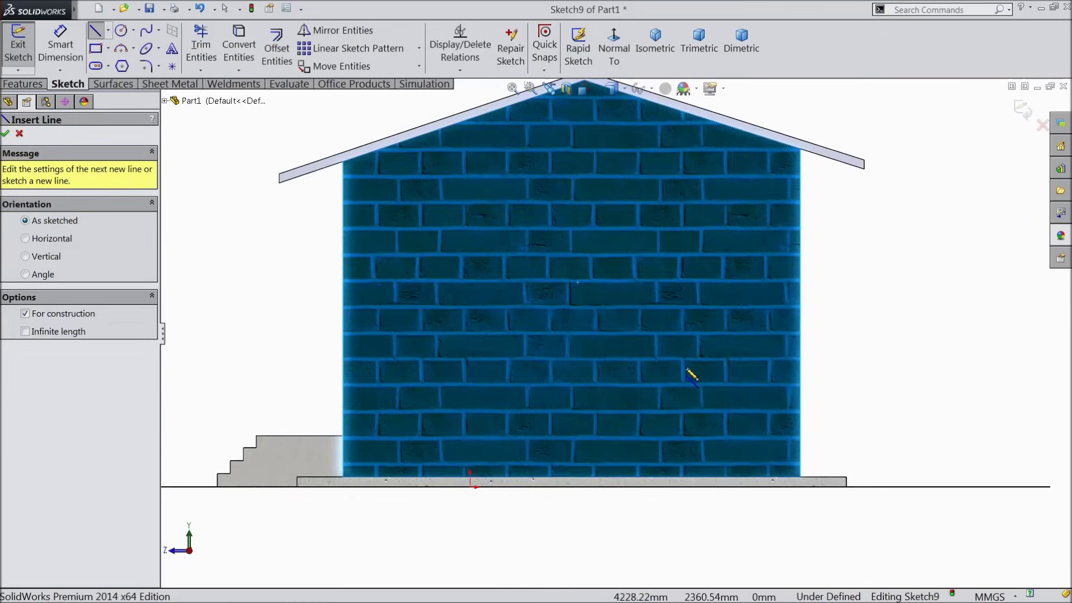
pyautogui.scroll(1, 617, 229)
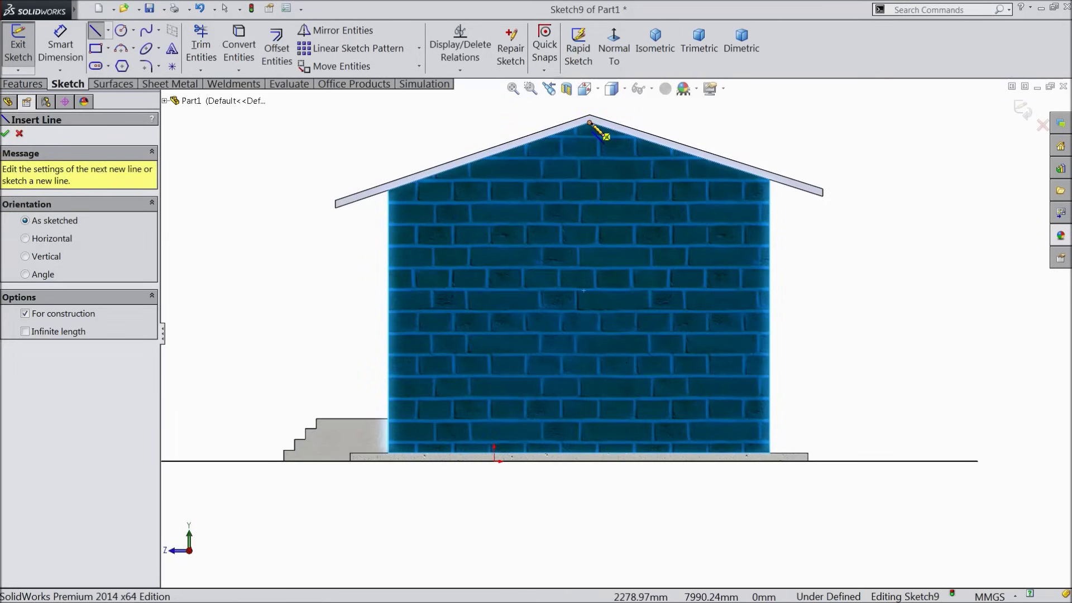
pyautogui.click(590, 122)
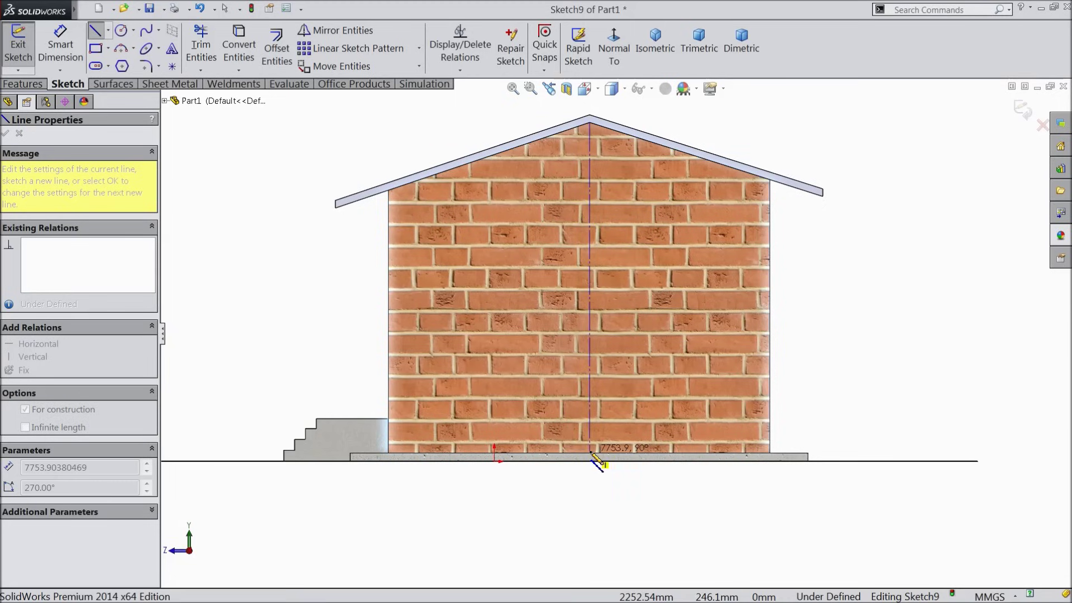
pyautogui.click(591, 453)
pyautogui.rightClick(617, 385)
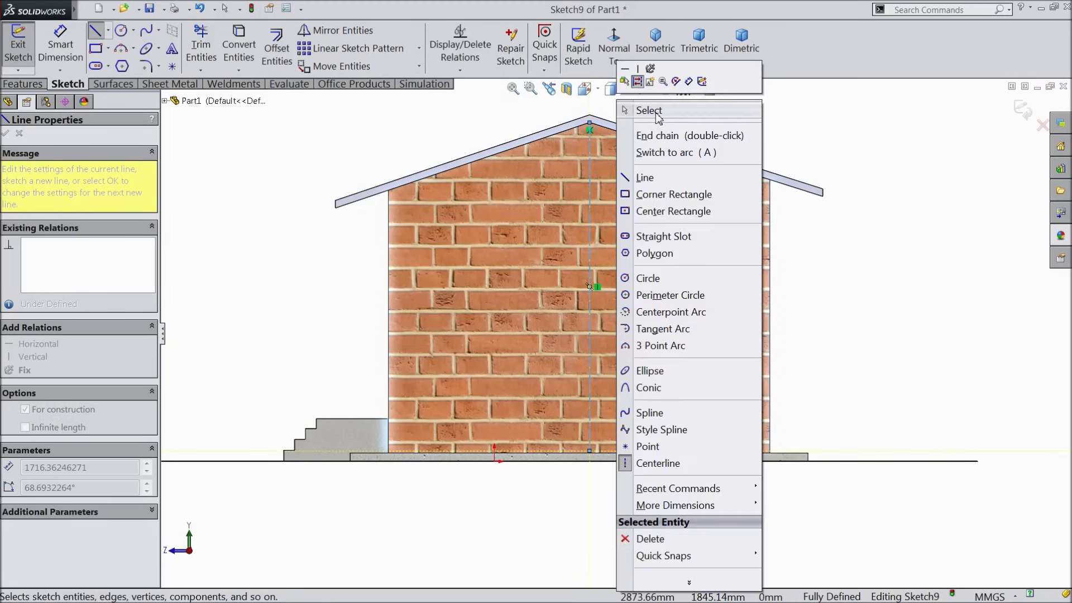
pyautogui.click(626, 108)
# Step: Draw four corner rectangles: two stacked right windows, a small one below the apex, and a left window
pyautogui.click(99, 49)
pyautogui.scroll(-1, 684, 316)
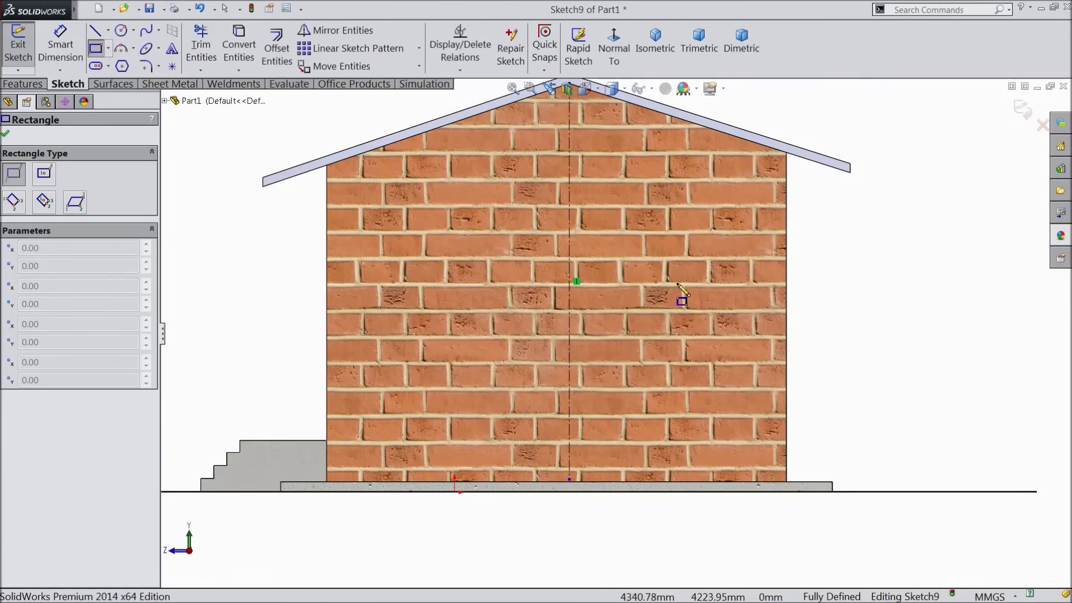
pyautogui.click(658, 209)
pyautogui.click(727, 317)
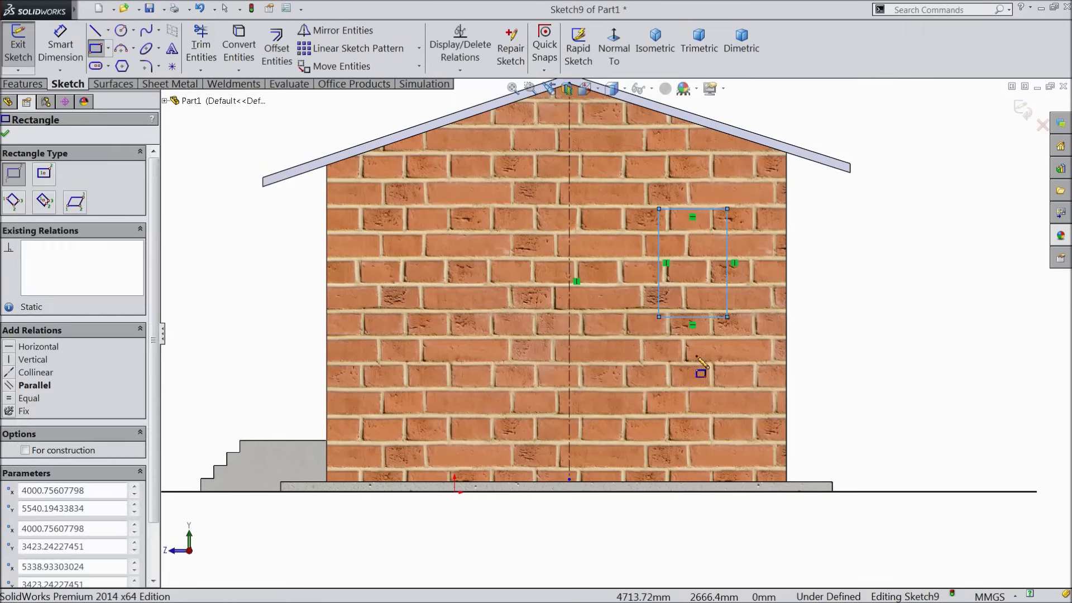
pyautogui.click(663, 358)
pyautogui.click(737, 441)
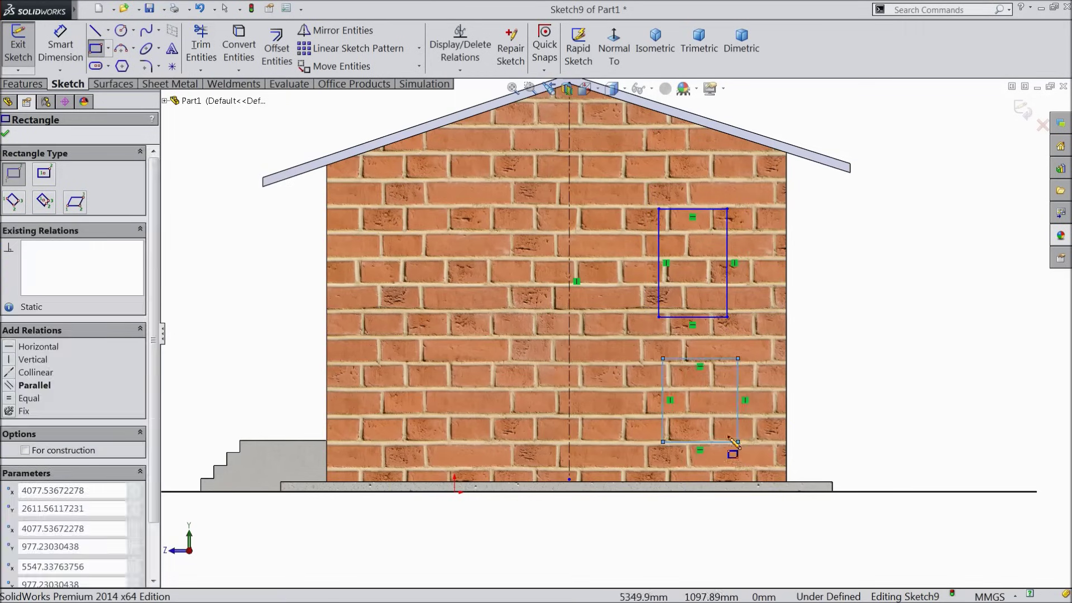
pyautogui.click(603, 154)
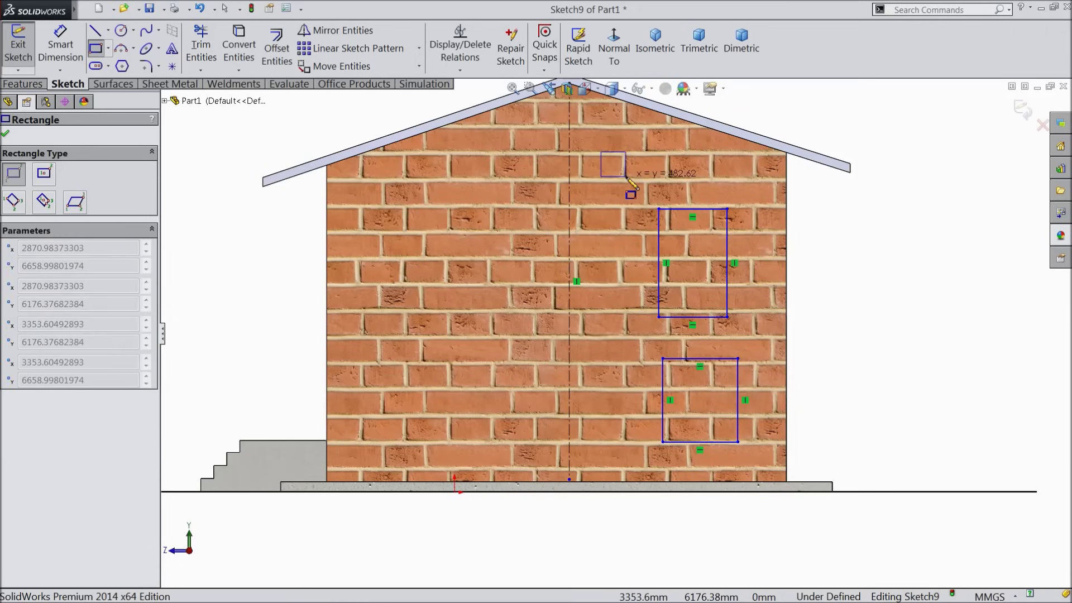
pyautogui.click(625, 176)
pyautogui.click(491, 222)
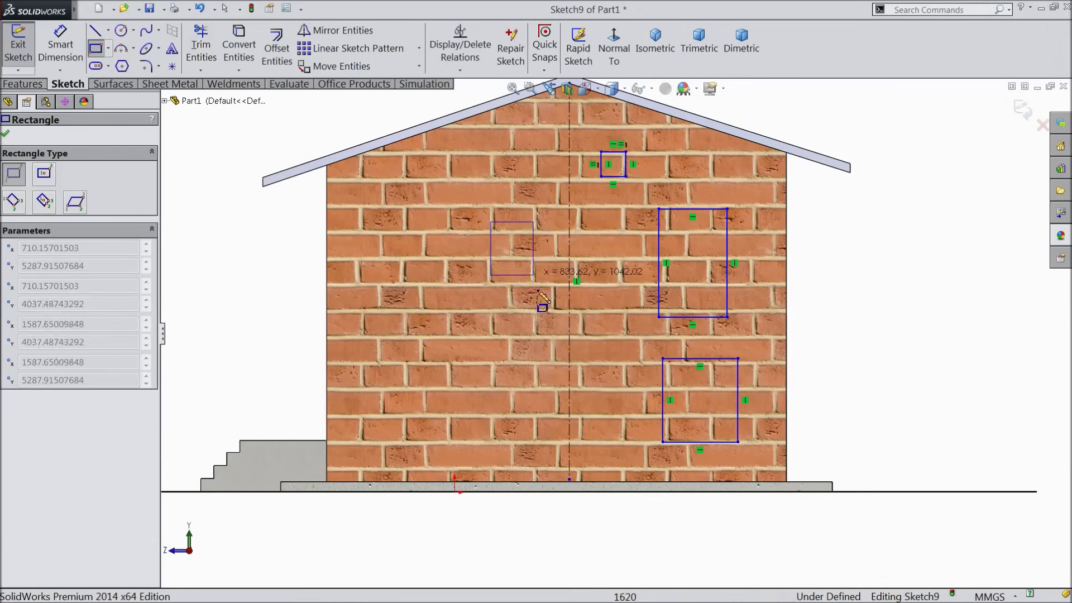
pyautogui.click(543, 311)
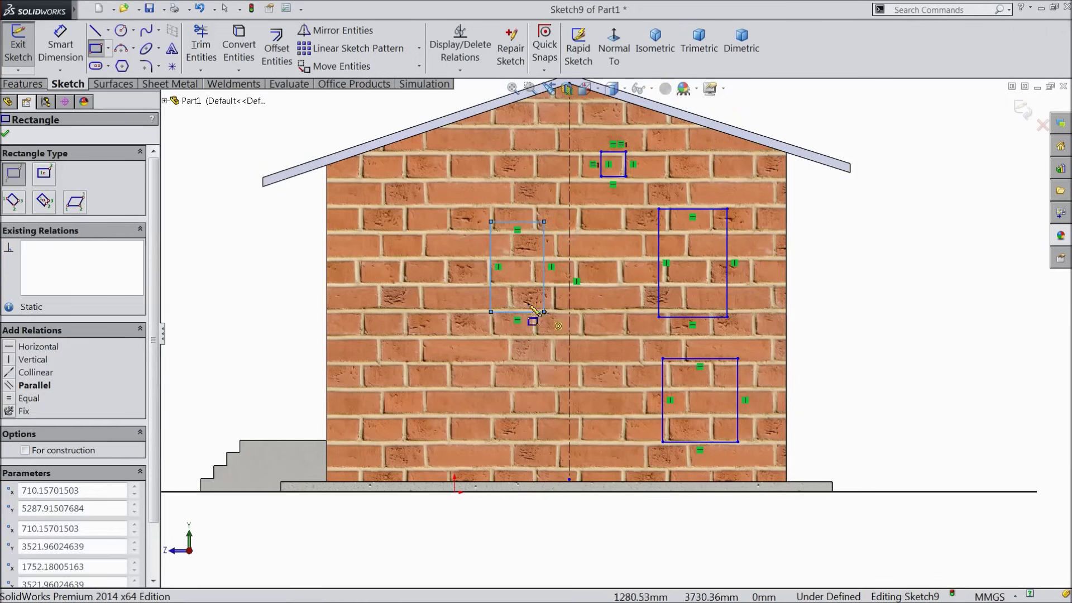
pyautogui.click(6, 134)
pyautogui.scroll(-2, 729, 347)
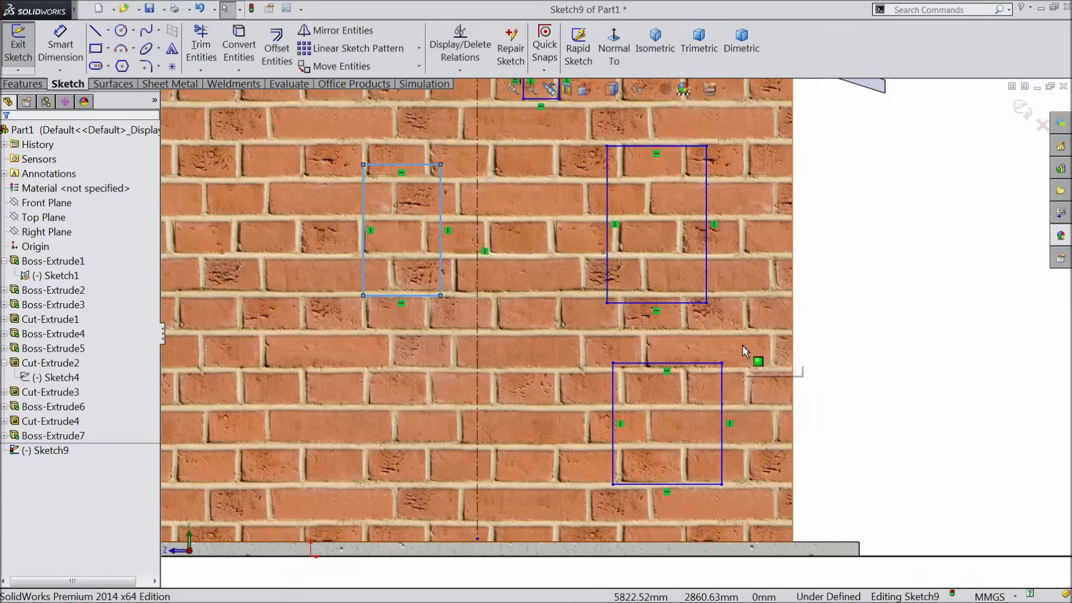
# Step: Make the right edges of the two right-hand windows collinear
pyautogui.keyDown('ctrl'); pyautogui.click(706, 256); pyautogui.keyUp('ctrl')
pyautogui.keyDown('ctrl'); pyautogui.click(722, 394); pyautogui.keyUp('ctrl')
pyautogui.click(779, 343)
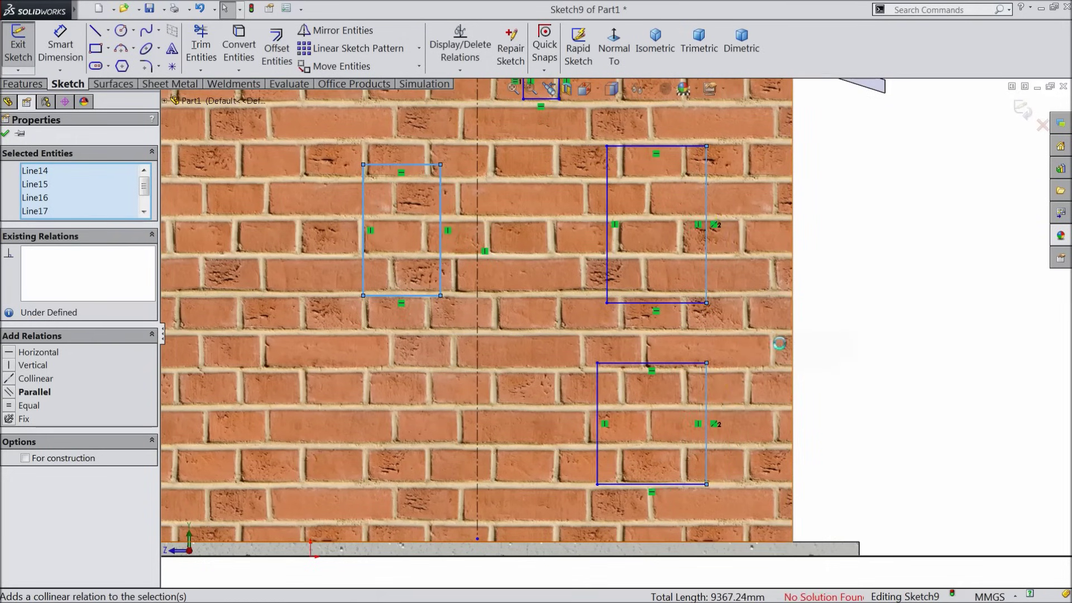
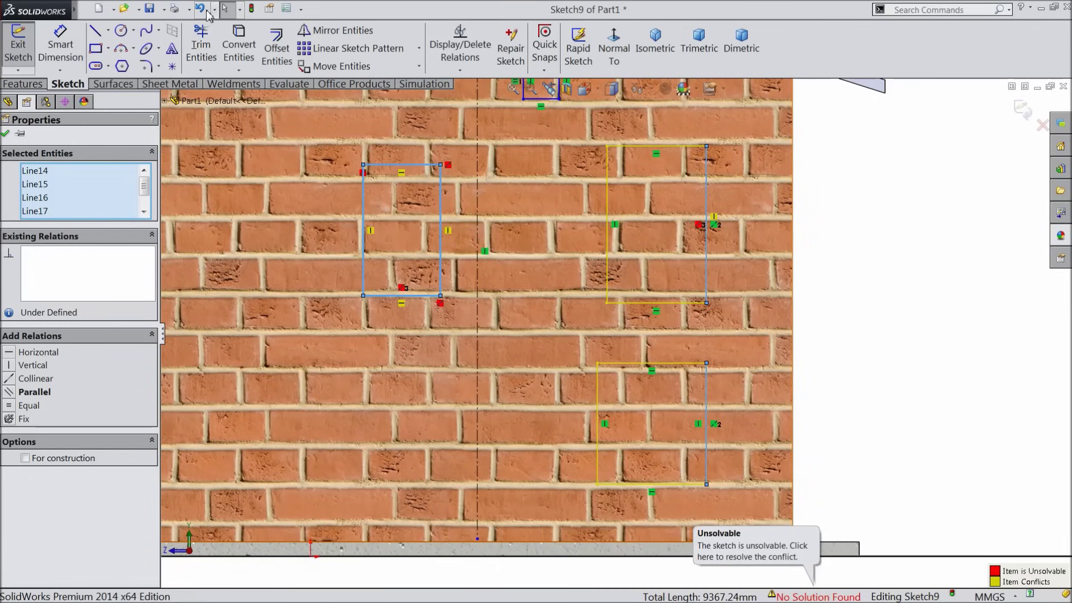
# Step: Undo the Collinear relation and dimension the upper-right rectangle 1200 from the wall's right edge
pyautogui.click(200, 8)
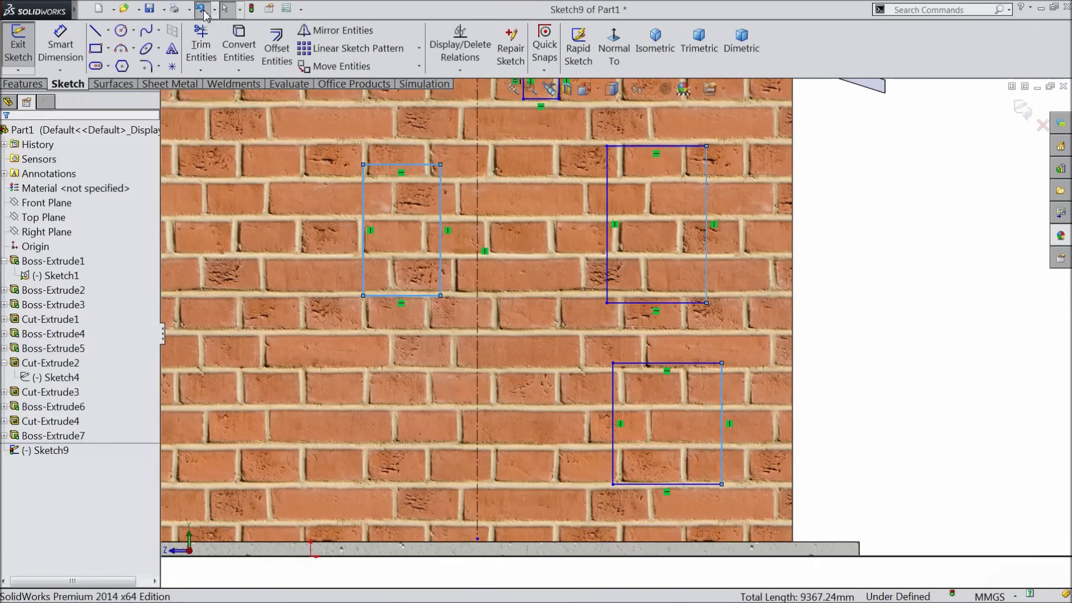
pyautogui.click(851, 296)
pyautogui.press('d')
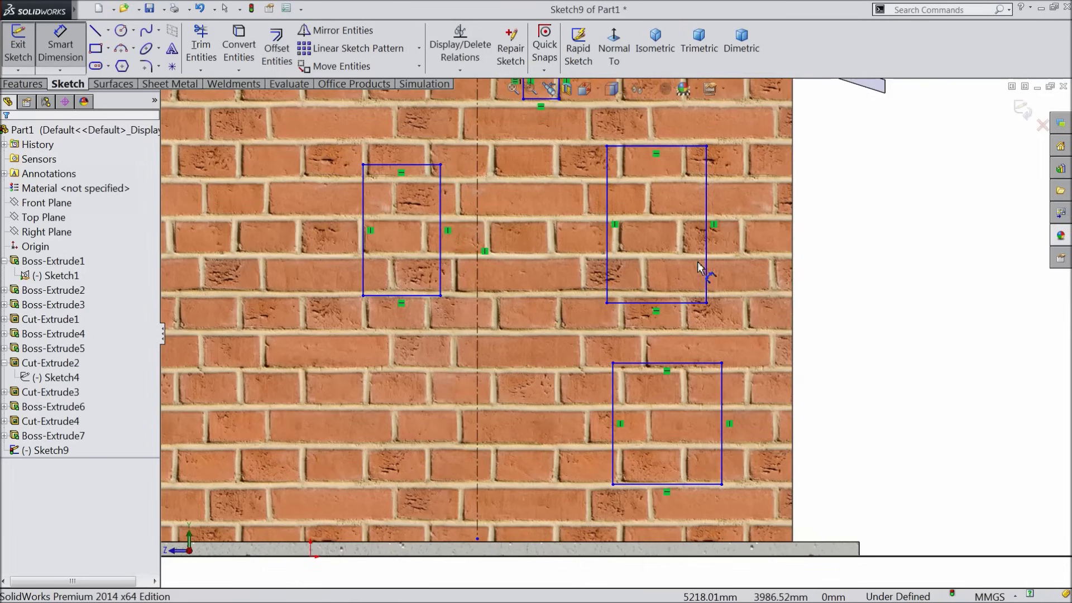
pyautogui.click(707, 247)
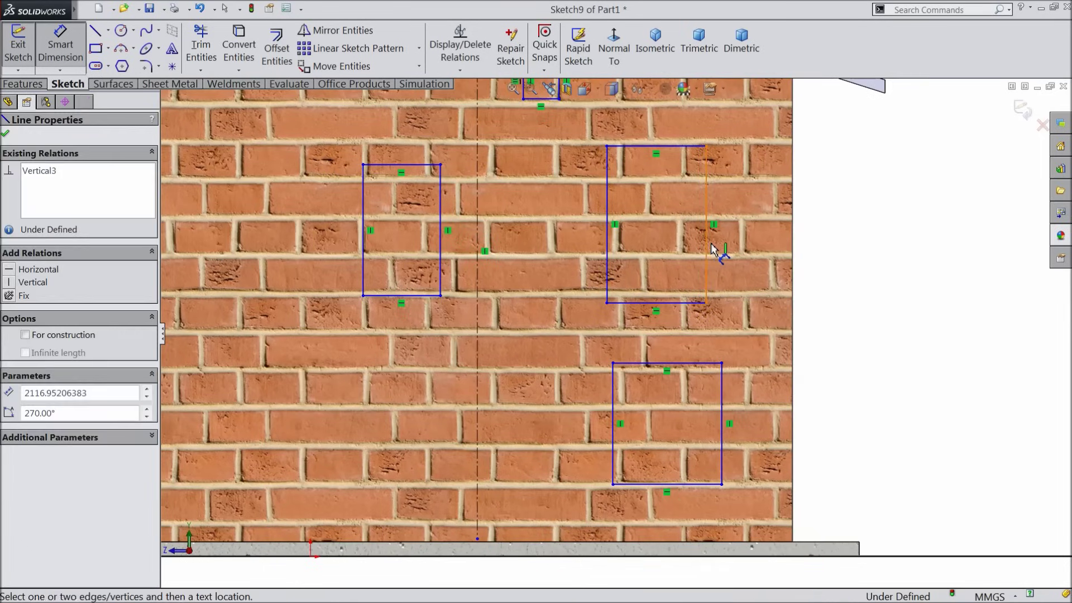
pyautogui.click(793, 257)
pyautogui.click(755, 259)
pyautogui.write('12')
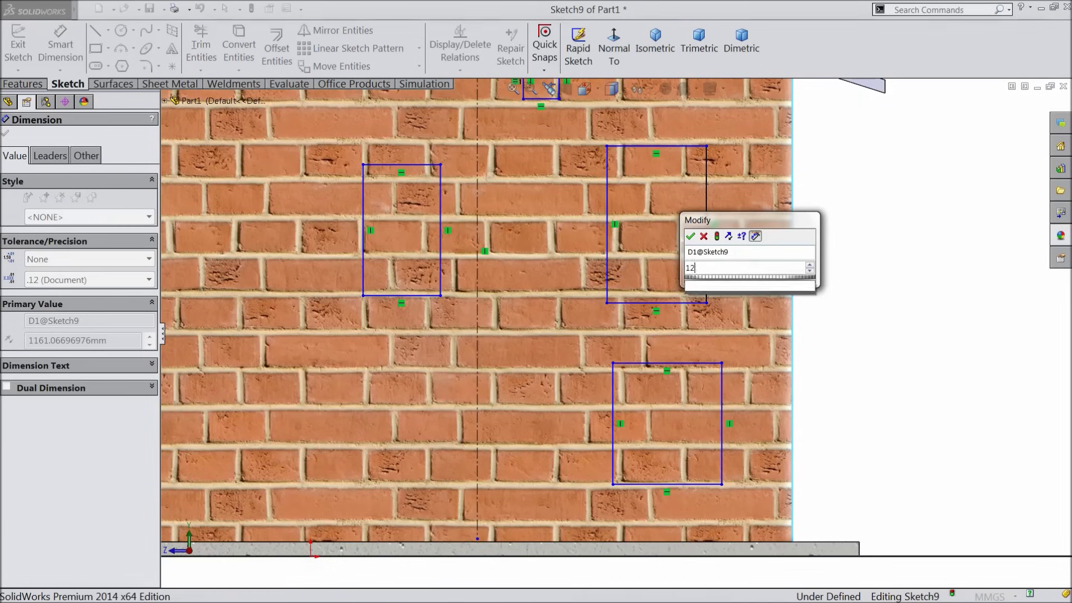
pyautogui.write('00')
pyautogui.press('Return')
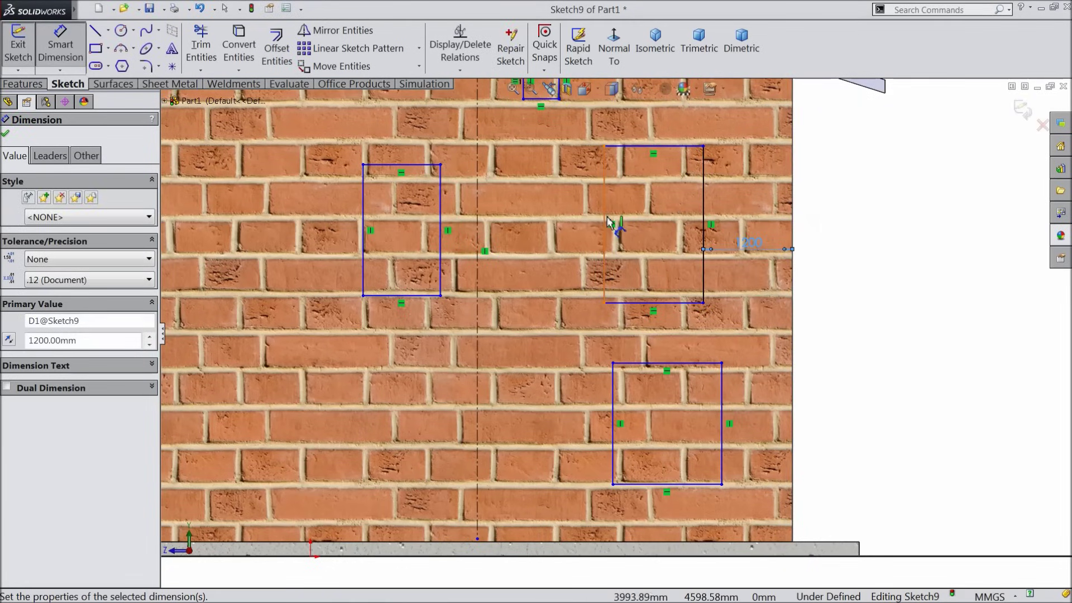
# Step: Dimension the rectangle's height and width to 1600 each
pyautogui.click(605, 224)
pyautogui.click(586, 221)
pyautogui.write('1600')
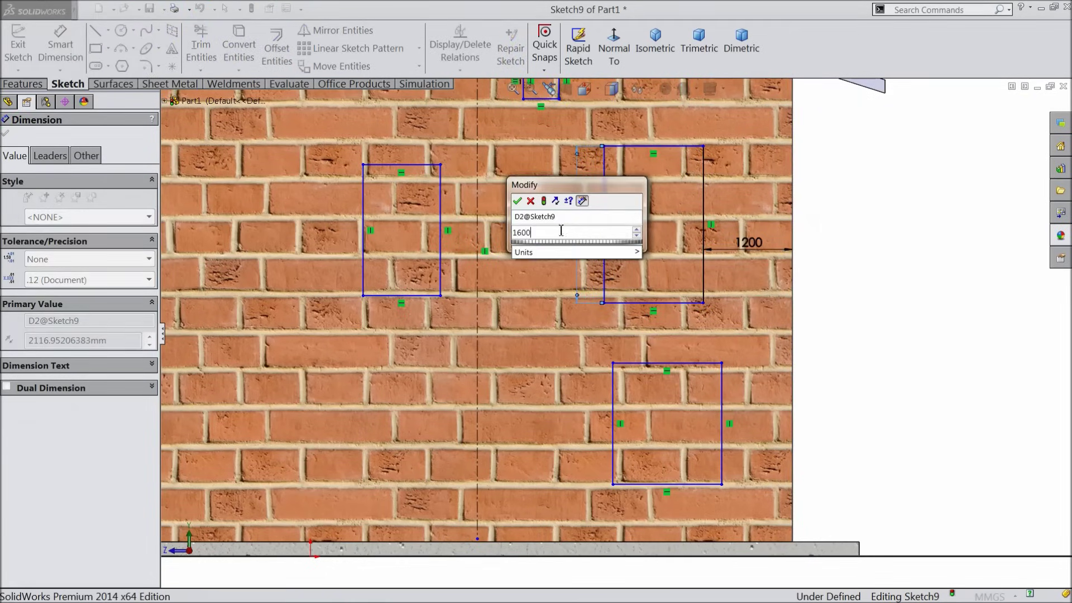
pyautogui.press('Return')
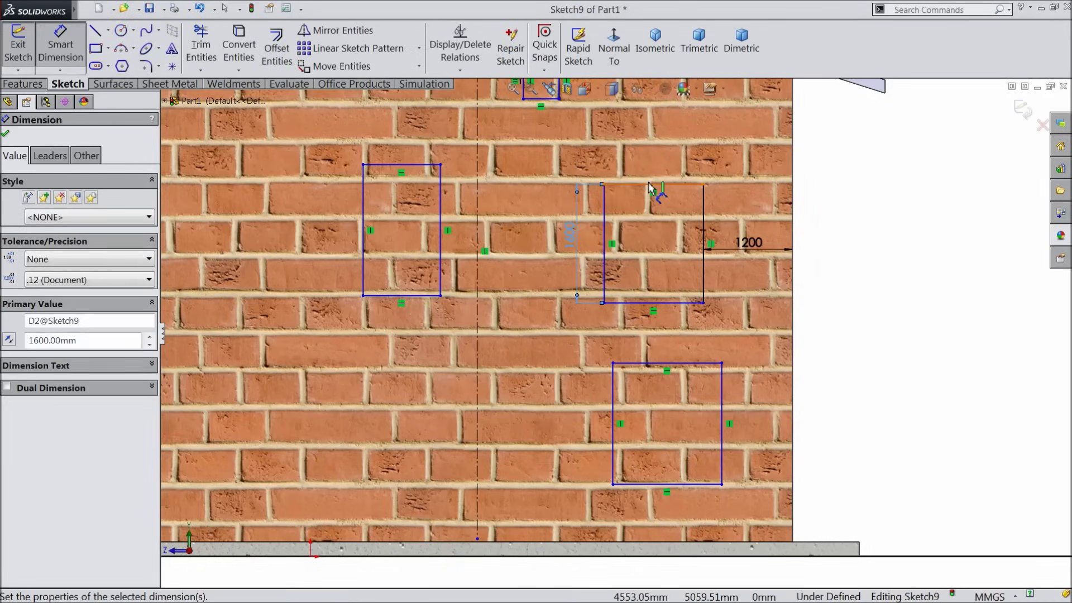
pyautogui.click(652, 184)
pyautogui.click(649, 172)
pyautogui.write('1600')
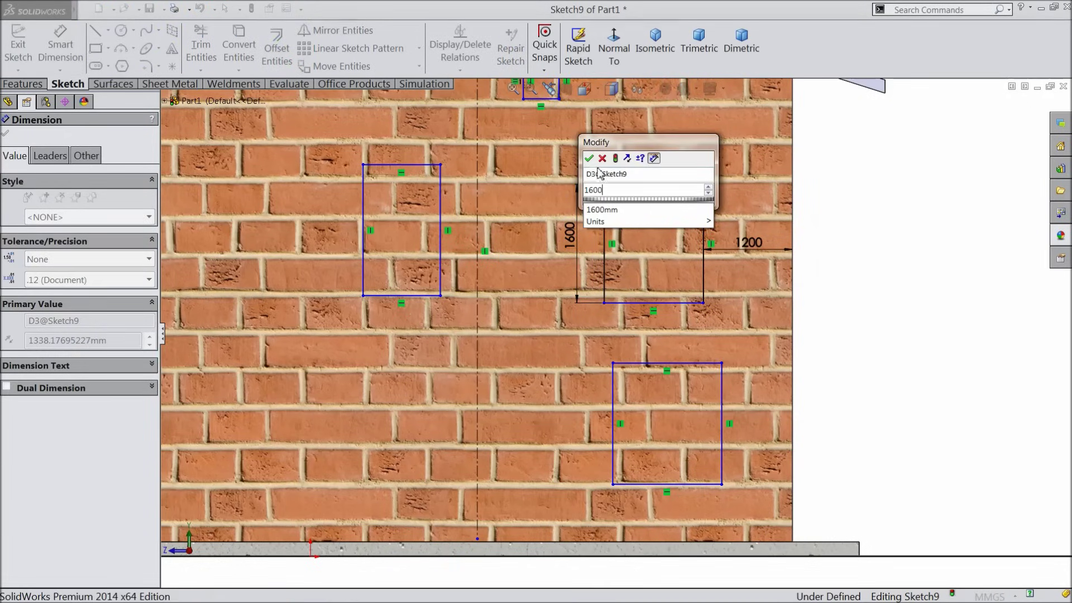
pyautogui.click(588, 159)
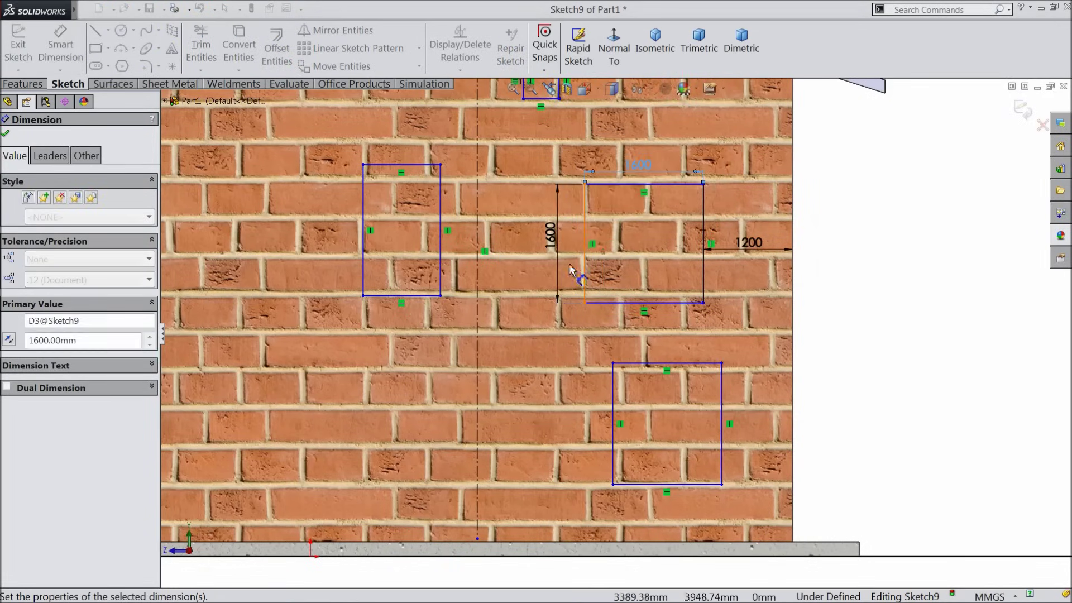
pyautogui.click(6, 134)
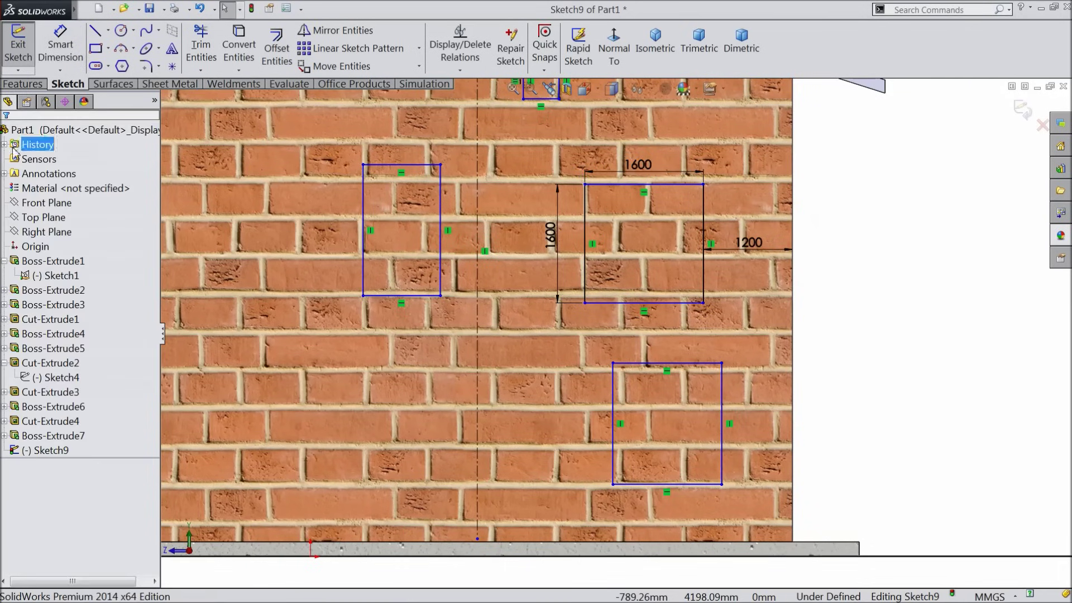
pyautogui.click(641, 188)
# Step: Make the lower rectangle's top and left edges Equal to the upper rectangle's
pyautogui.keyDown('ctrl'); pyautogui.click(656, 363); pyautogui.keyUp('ctrl')
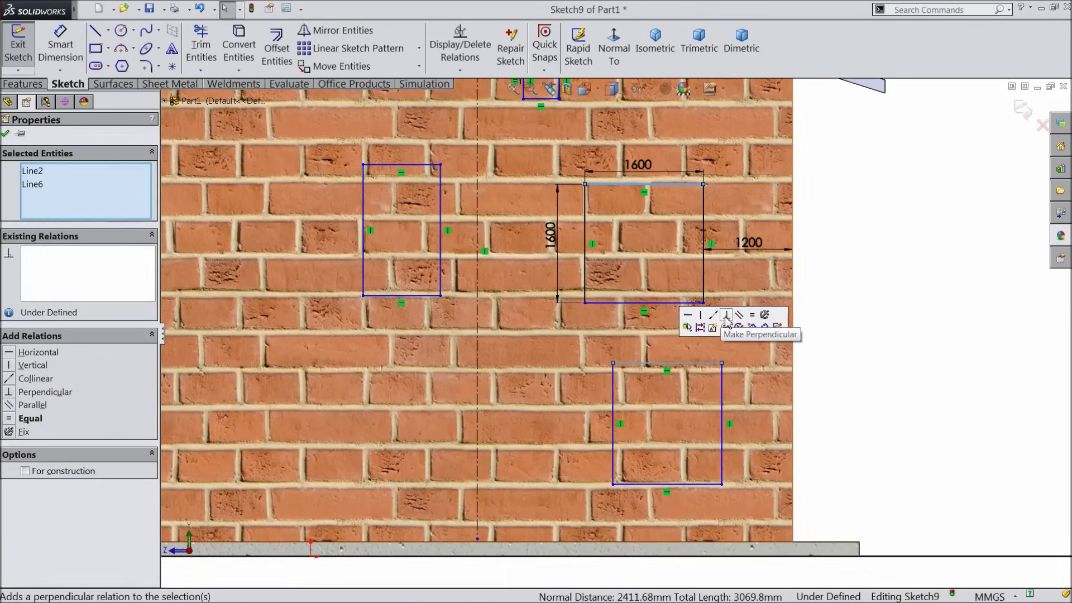
pyautogui.click(751, 319)
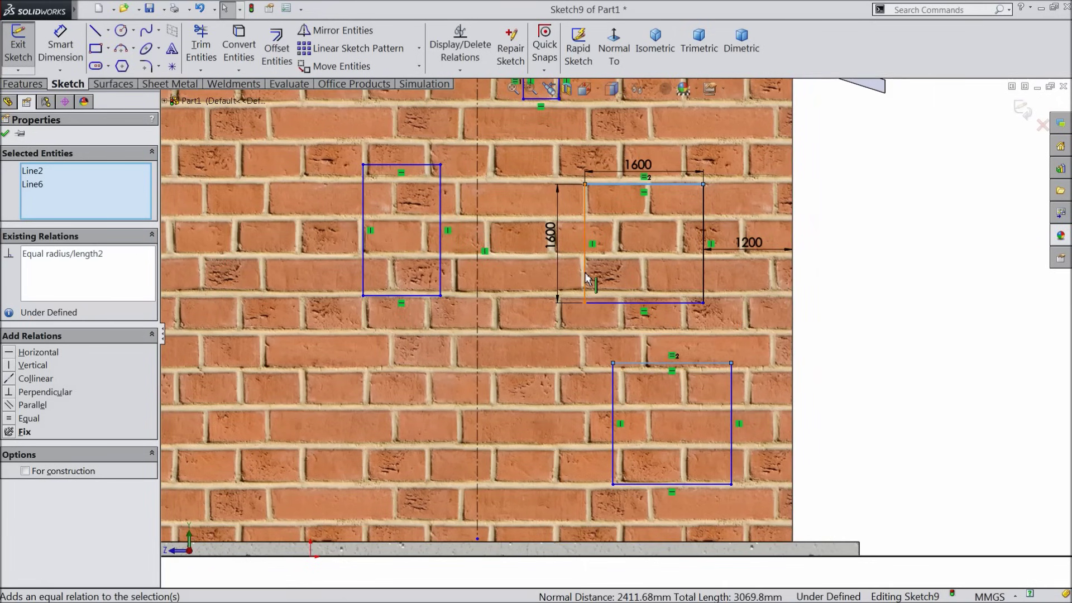
pyautogui.click(586, 276)
pyautogui.keyDown('ctrl'); pyautogui.click(613, 399); pyautogui.keyUp('ctrl')
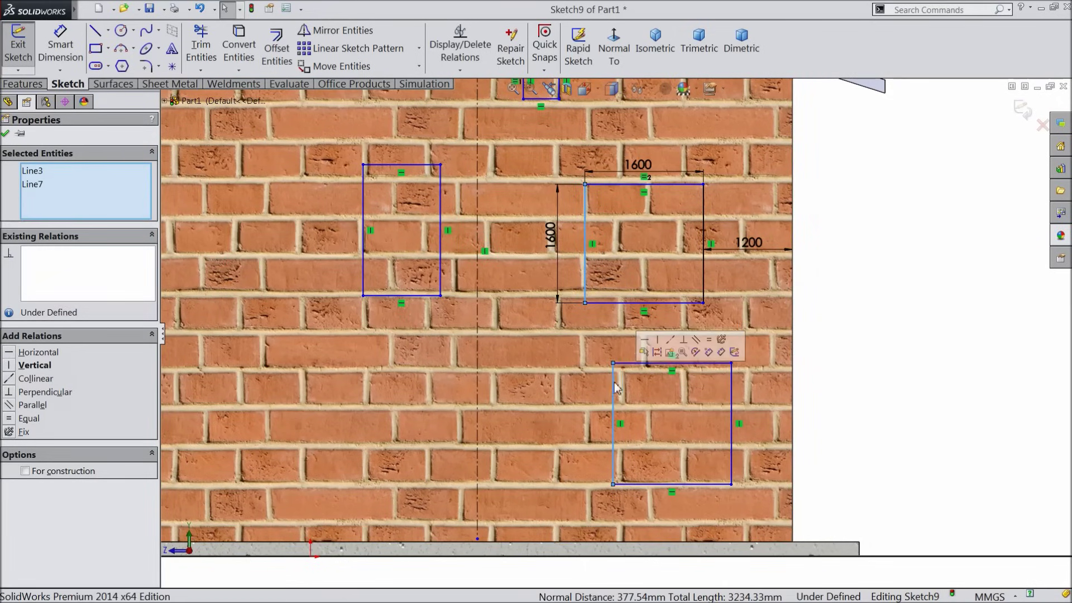
pyautogui.click(714, 340)
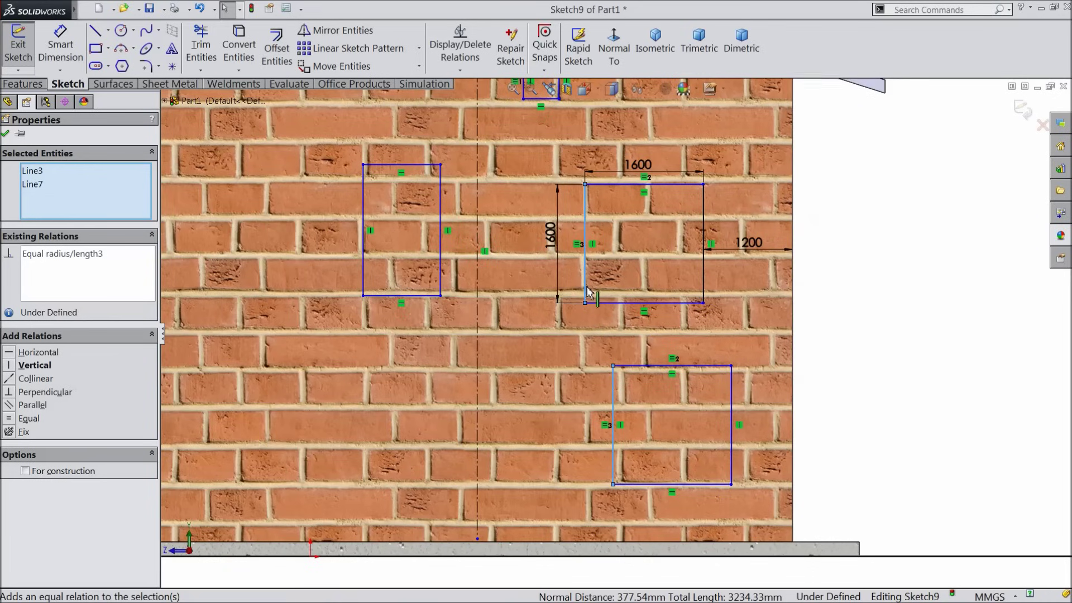
# Step: Make the two rectangles' left edges Collinear
pyautogui.click(933, 327)
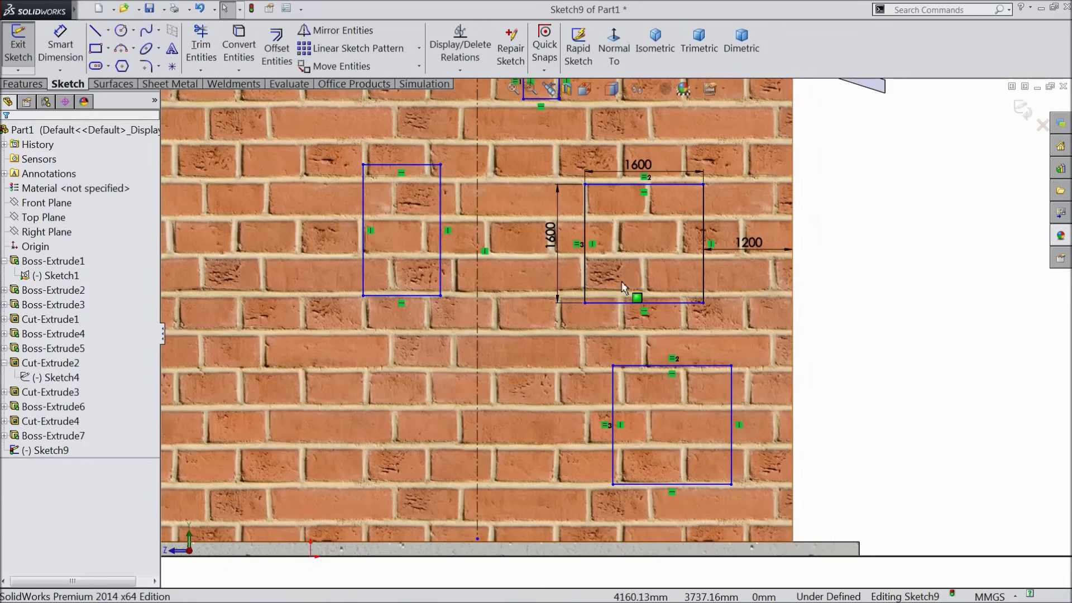
pyautogui.click(585, 270)
pyautogui.keyDown('ctrl'); pyautogui.click(615, 385); pyautogui.keyUp('ctrl')
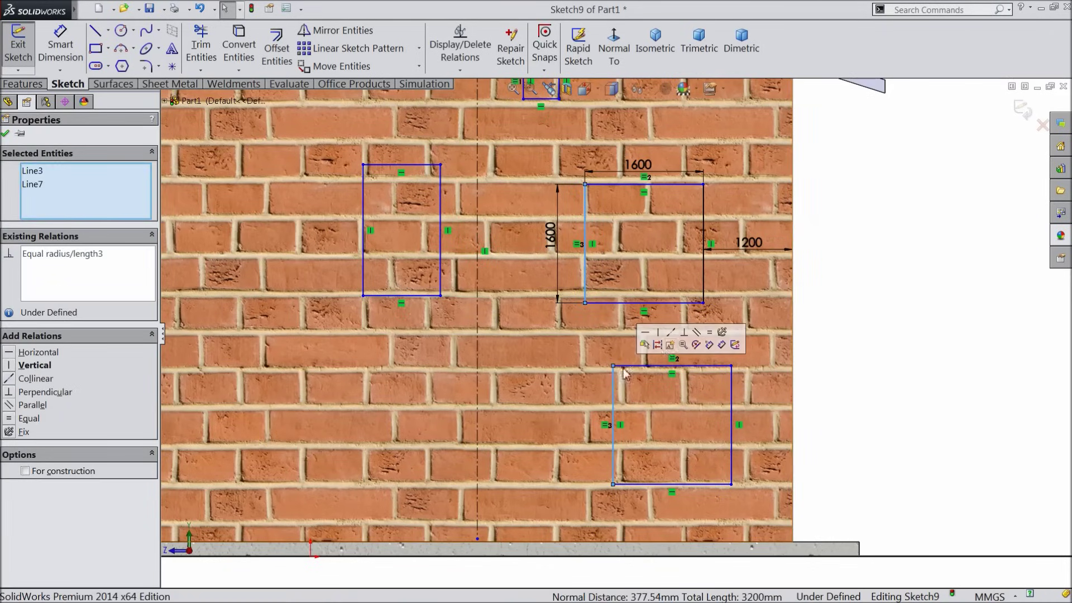
pyautogui.click(675, 339)
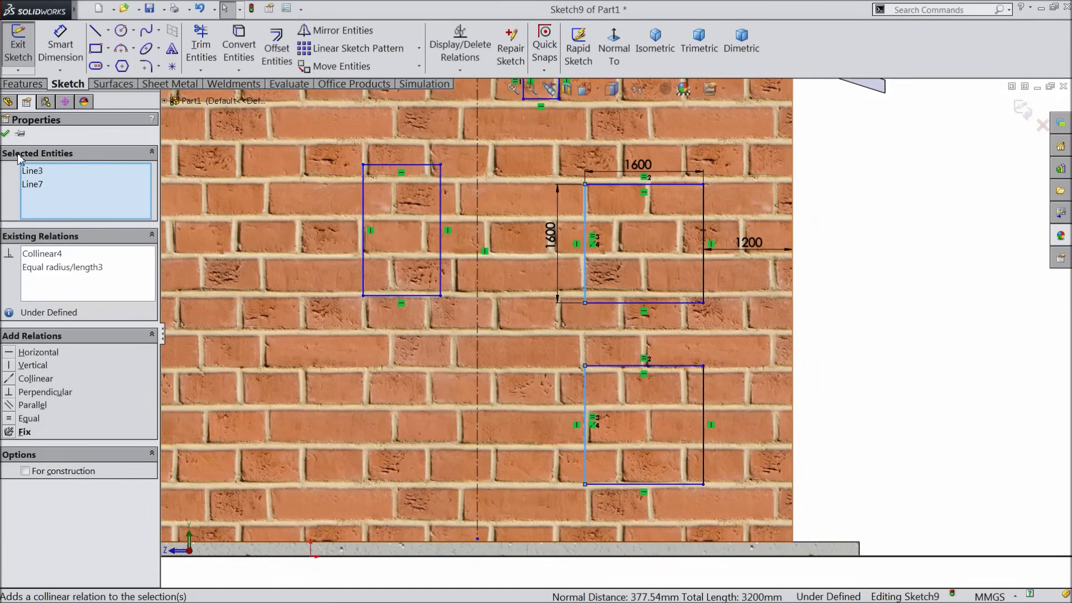
pyautogui.click(6, 134)
pyautogui.click(60, 44)
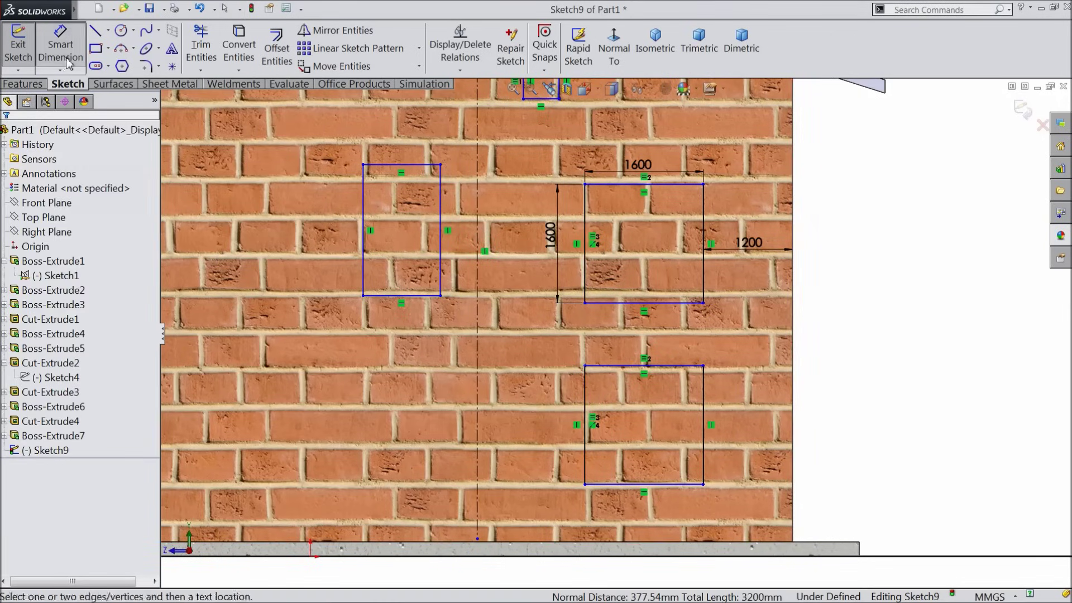
pyautogui.click(629, 302)
# Step: Set the vertical gap between the two right-hand rectangles to 1300
pyautogui.click(647, 366)
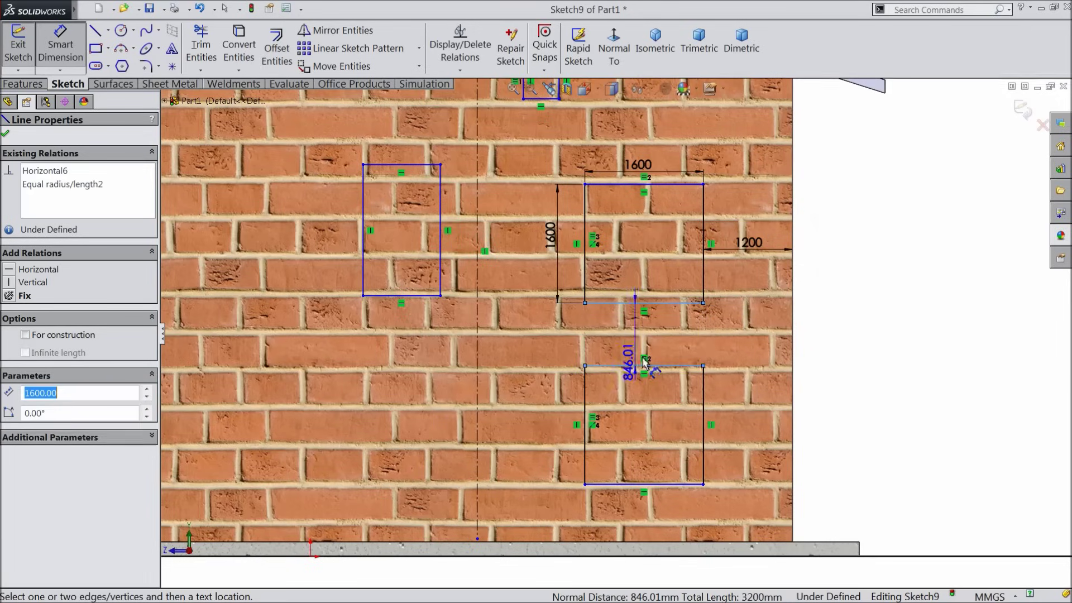
pyautogui.click(689, 348)
pyautogui.write('1230')
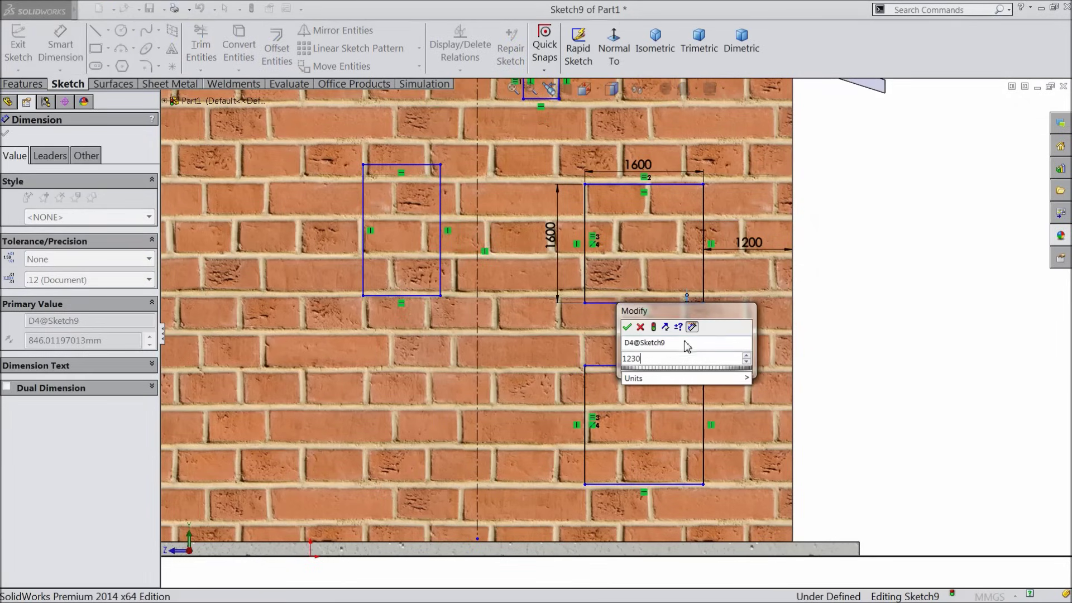
pyautogui.press('BackSpace')
pyautogui.press('BackSpace')
pyautogui.press('BackSpace')
pyautogui.write('300')
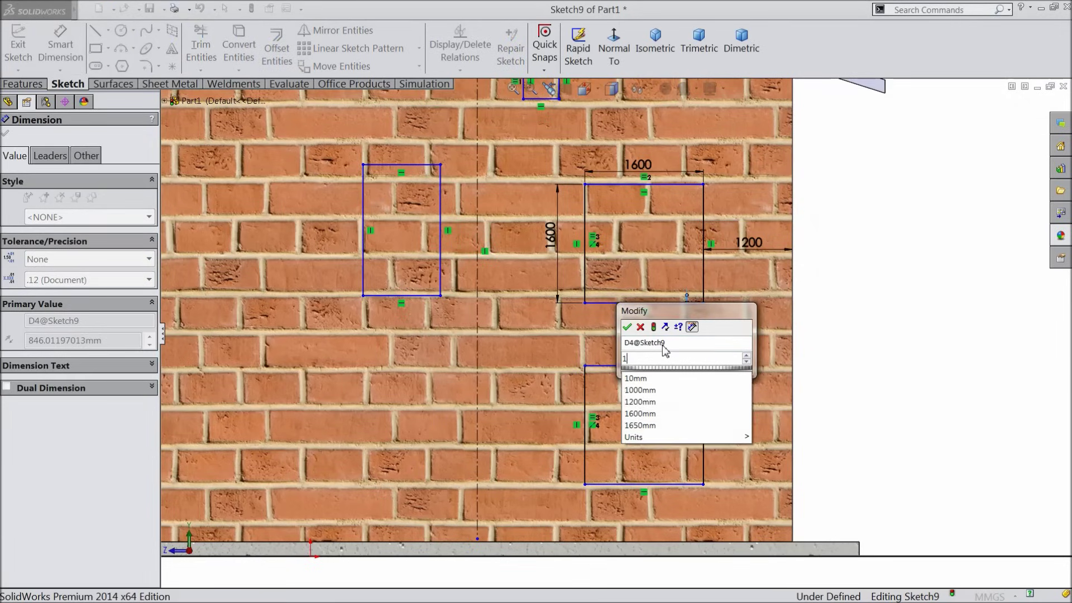
pyautogui.click(625, 328)
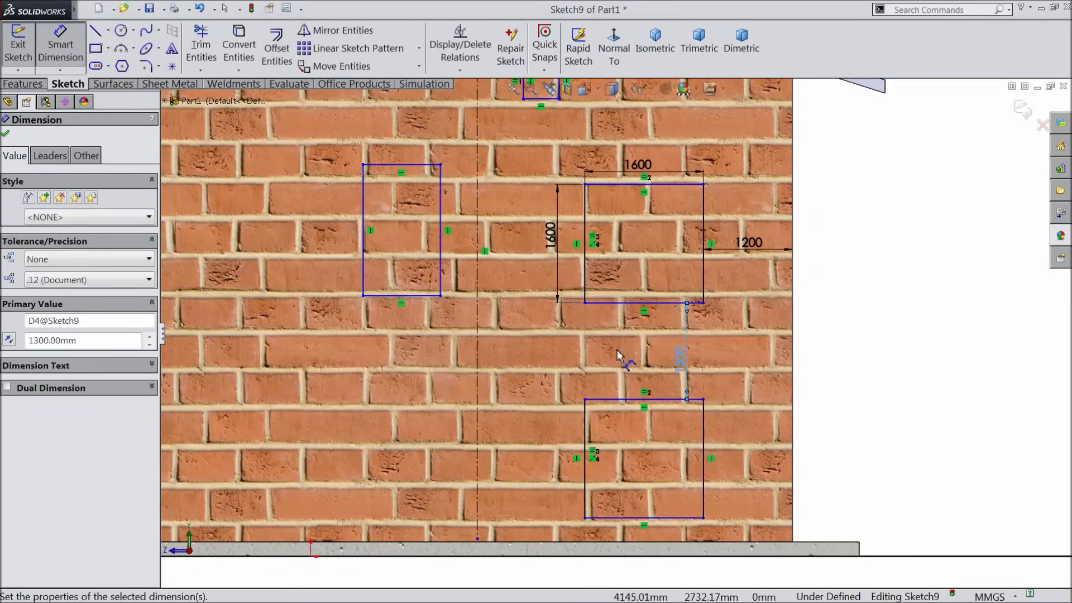
# Step: Dimension the lower rectangle's bottom-right corner 1650 above the floor slab's top edge
pyautogui.press('f')
pyautogui.scroll(3, 637, 411)
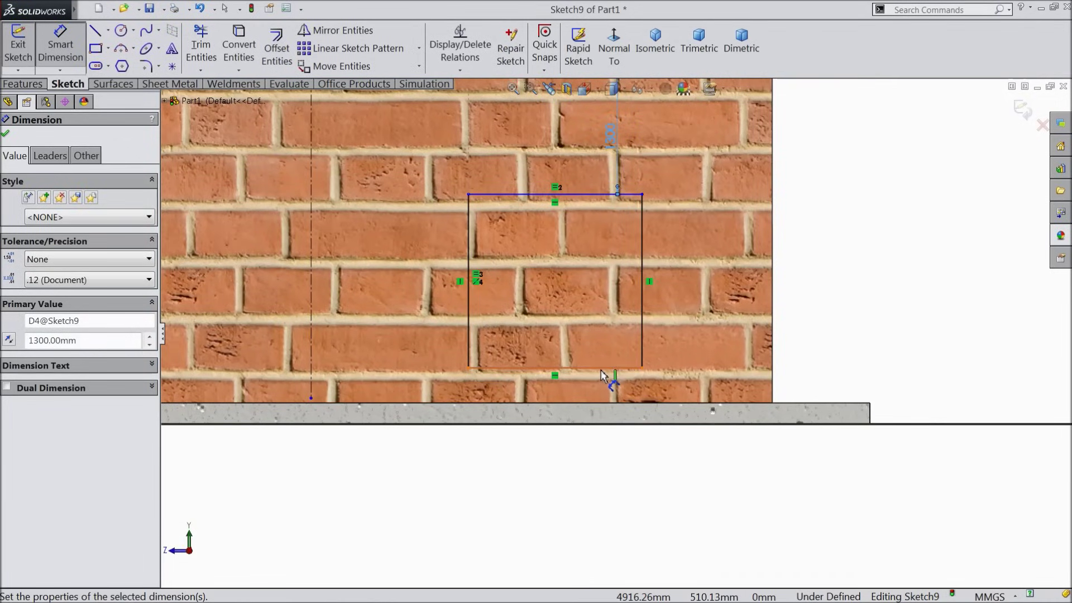
pyautogui.click(605, 403)
pyautogui.click(642, 368)
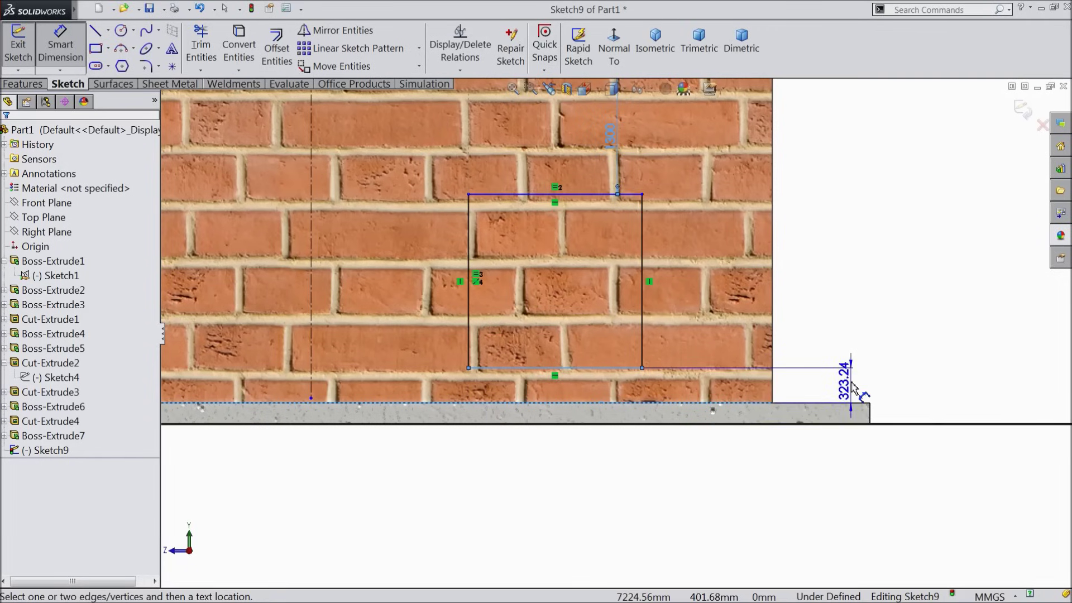
pyautogui.click(852, 391)
pyautogui.write('1650')
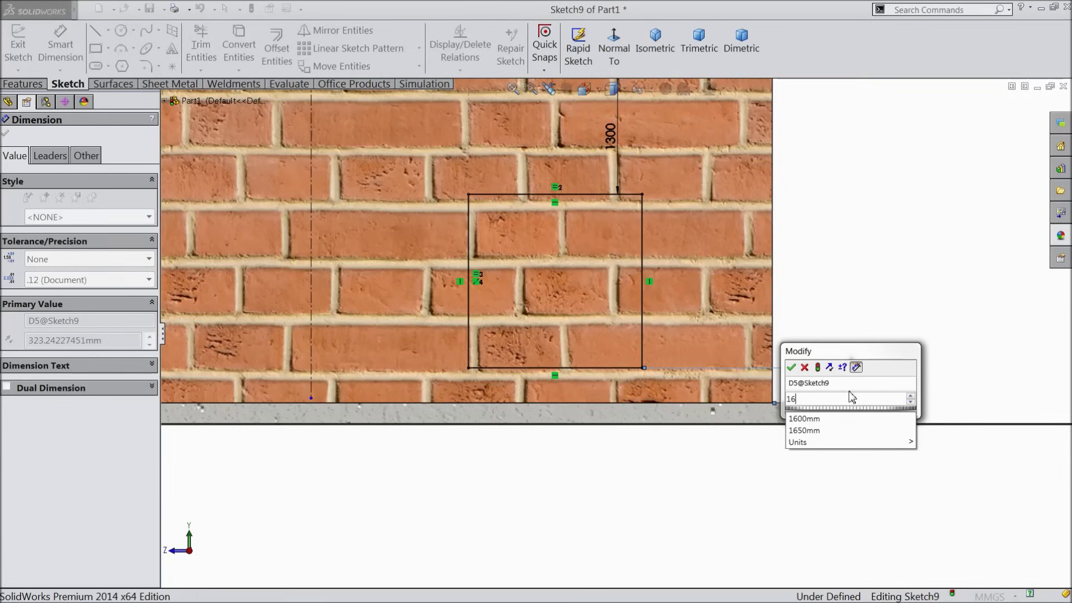
pyautogui.click(793, 367)
pyautogui.scroll(5, 790, 389)
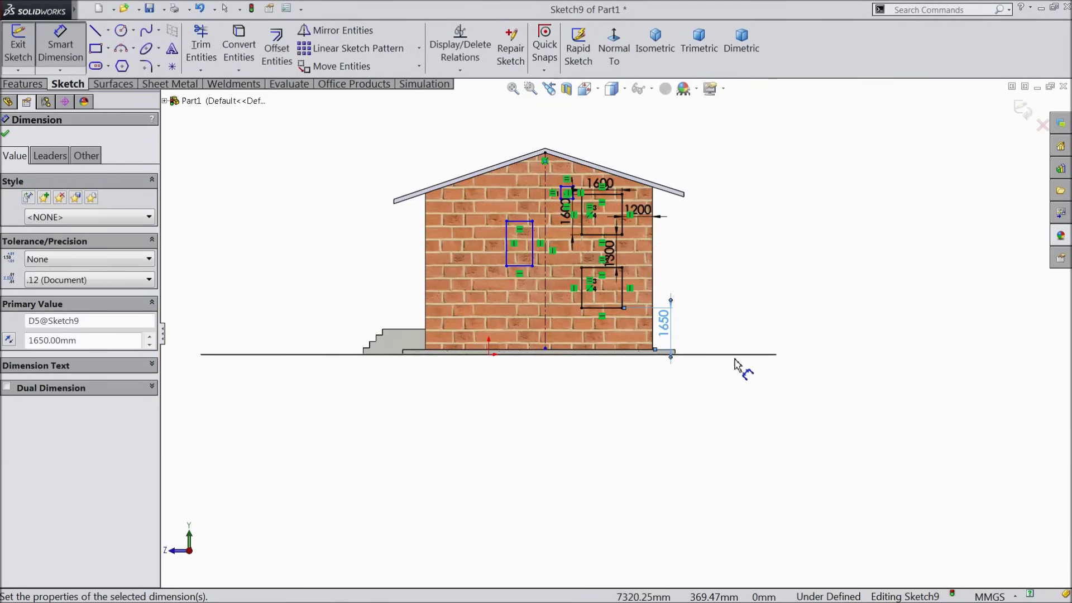
pyautogui.scroll(-2, 645, 261)
# Step: Dimension the small square's top edge to 400 wide
pyautogui.scroll(-3, 532, 170)
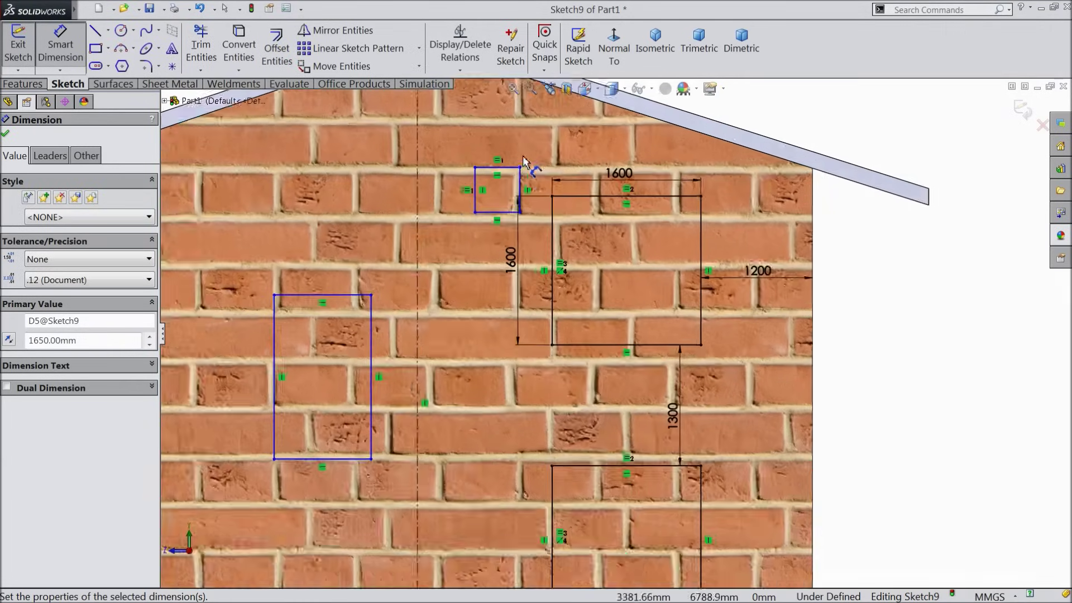
pyautogui.scroll(1, 534, 185)
pyautogui.scroll(-1, 535, 223)
pyautogui.scroll(-2, 520, 231)
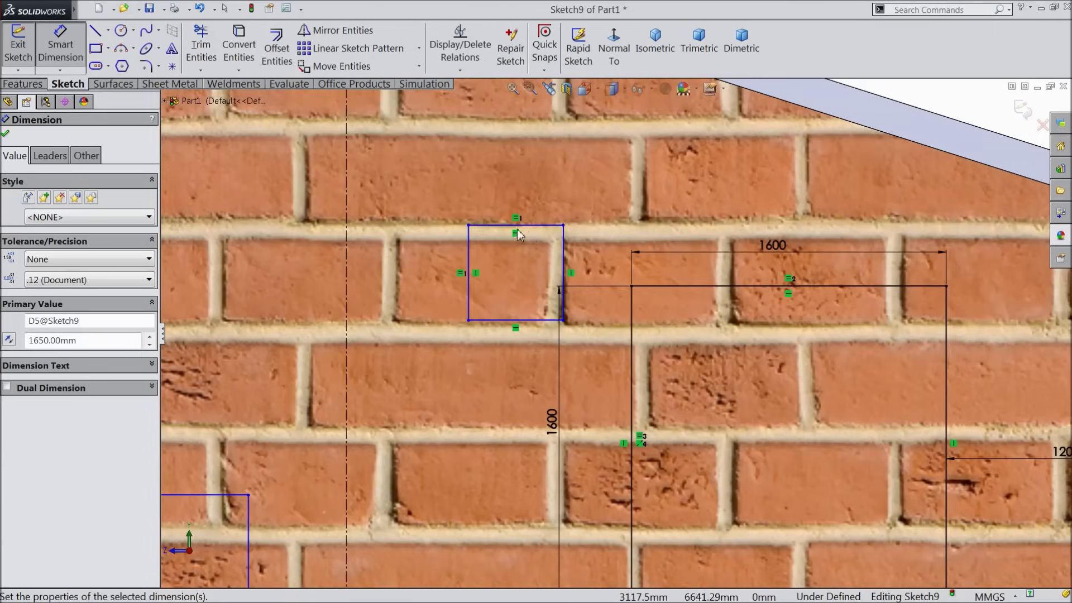
pyautogui.click(519, 231)
pyautogui.click(525, 192)
pyautogui.write('400')
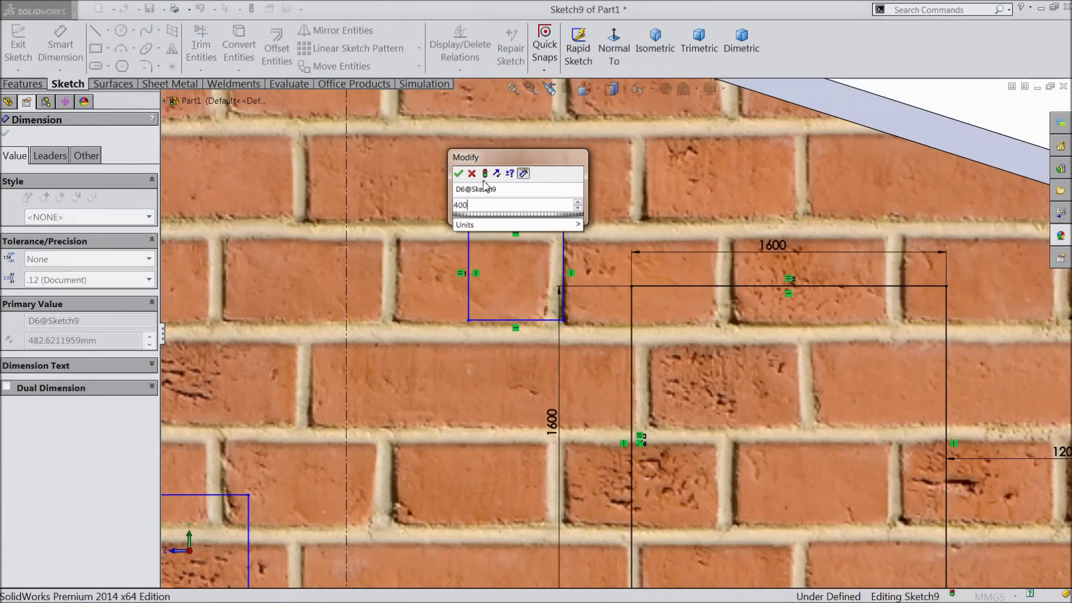
pyautogui.click(458, 173)
# Step: Dimension the small square's left edge to 400 tall, keeping a redundant dimension as reference
pyautogui.click(470, 259)
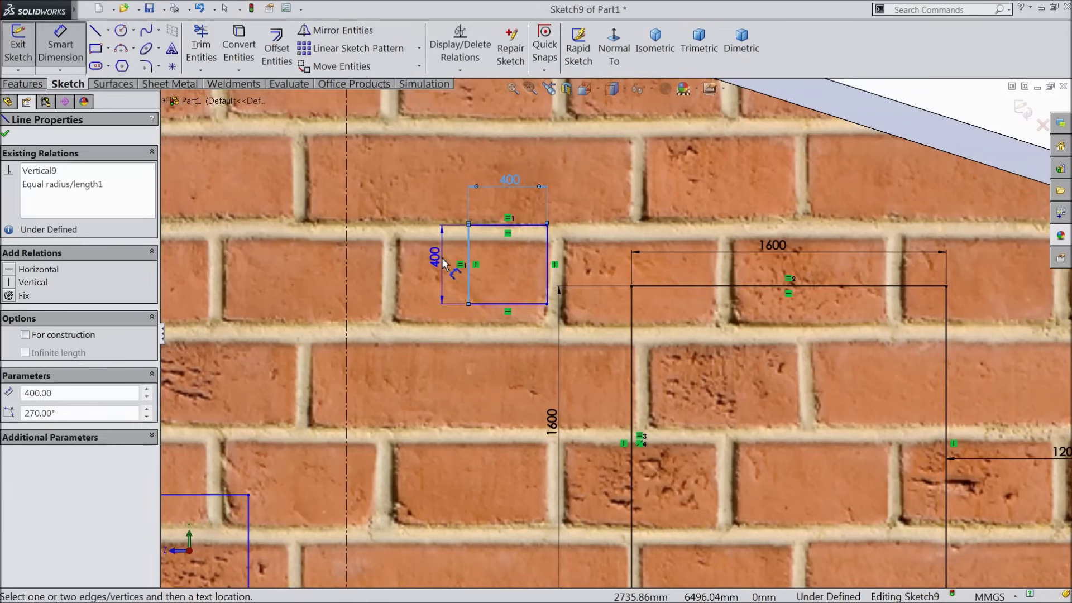
pyautogui.click(442, 258)
pyautogui.click(585, 188)
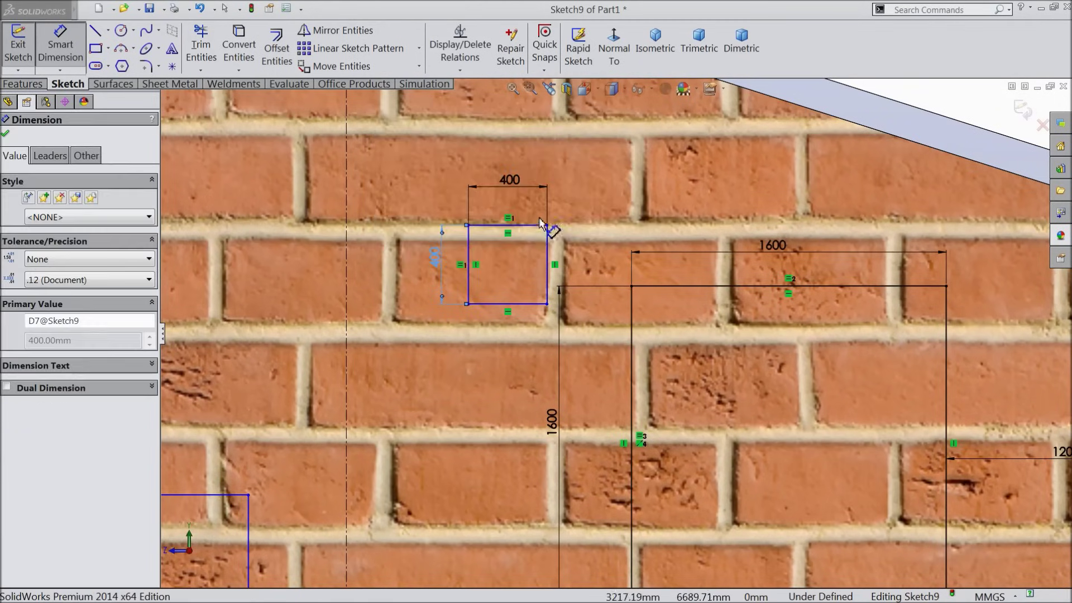
pyautogui.scroll(1, 493, 175)
pyautogui.scroll(-1, 514, 303)
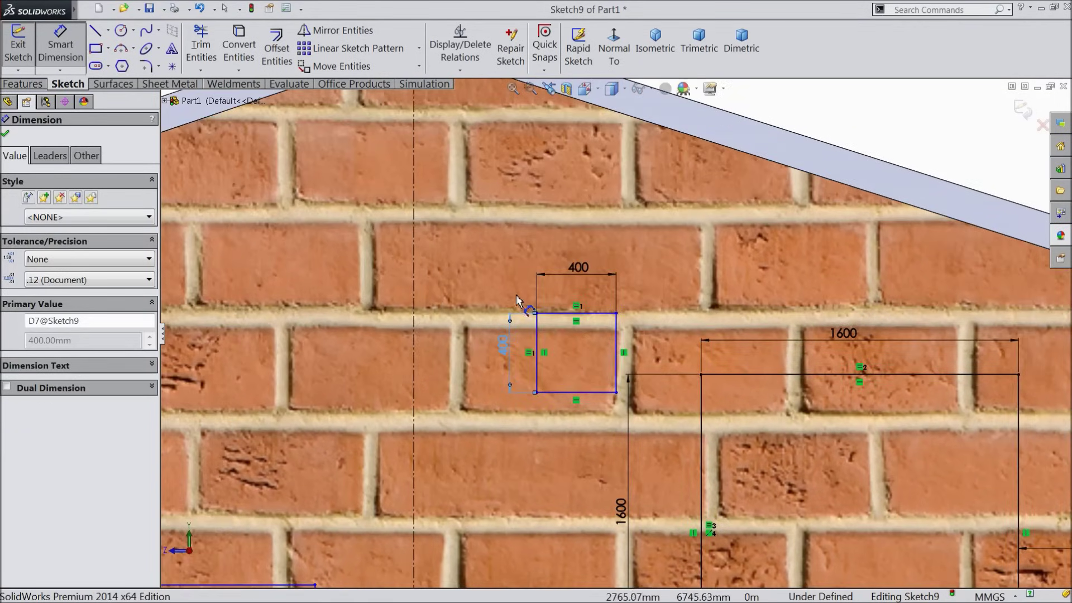
pyautogui.click(536, 332)
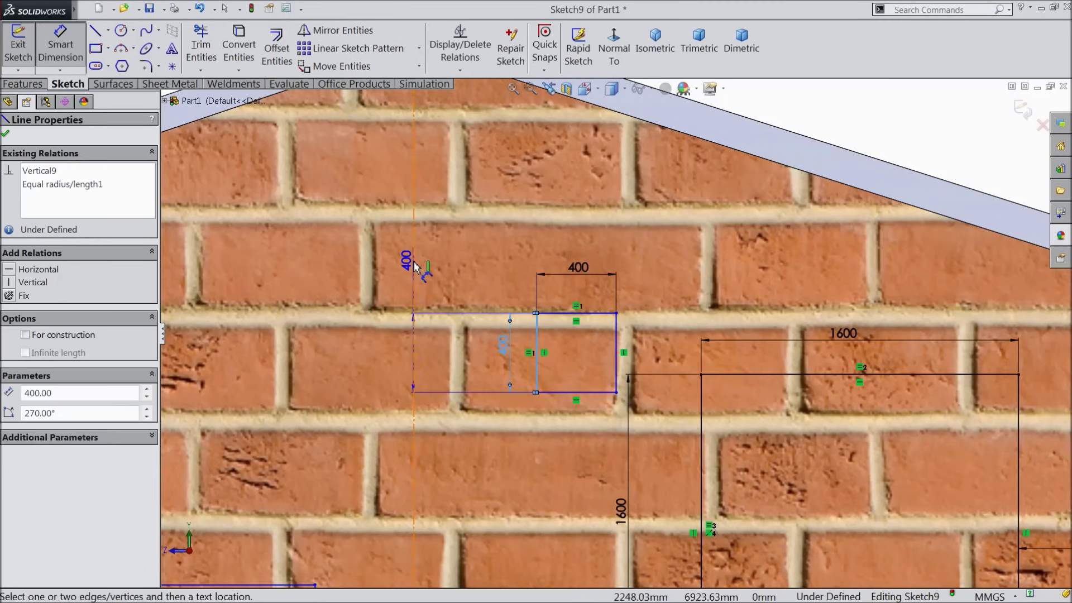
pyautogui.click(463, 208)
pyautogui.write('400')
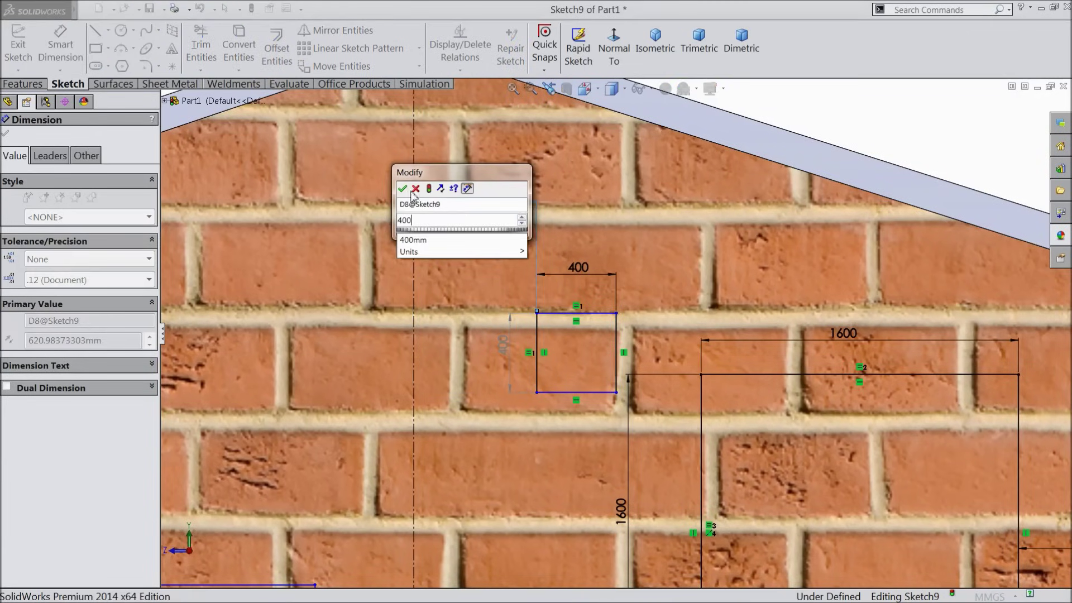
pyautogui.press('Return')
pyautogui.scroll(5, 502, 299)
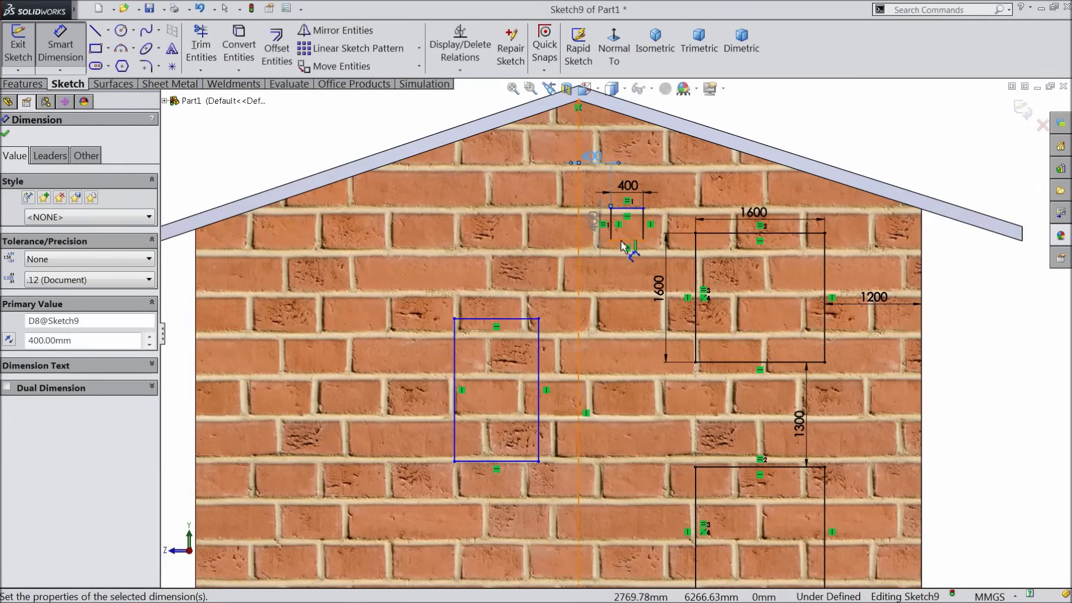
# Step: Set the vertical distance from the small square to the left rectangle to 1900
pyautogui.click(625, 241)
pyautogui.click(492, 461)
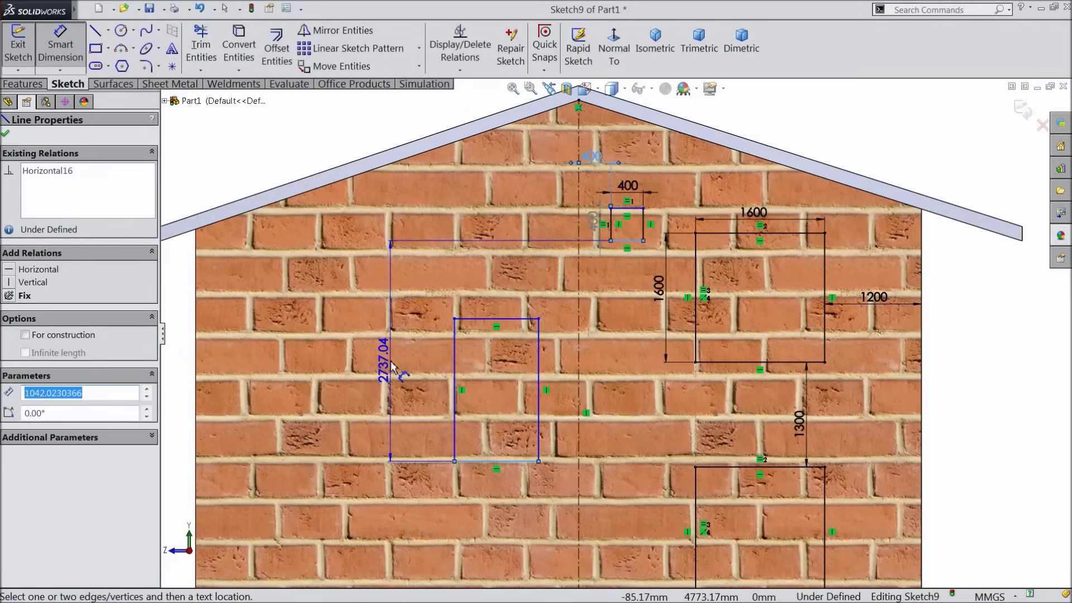
pyautogui.click(392, 366)
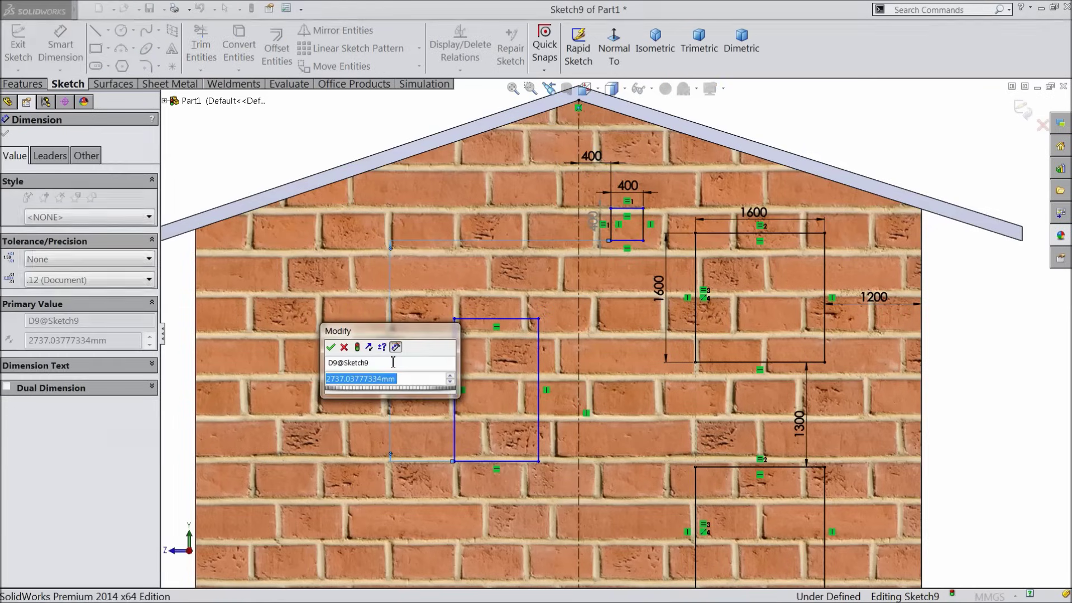
pyautogui.write('1900')
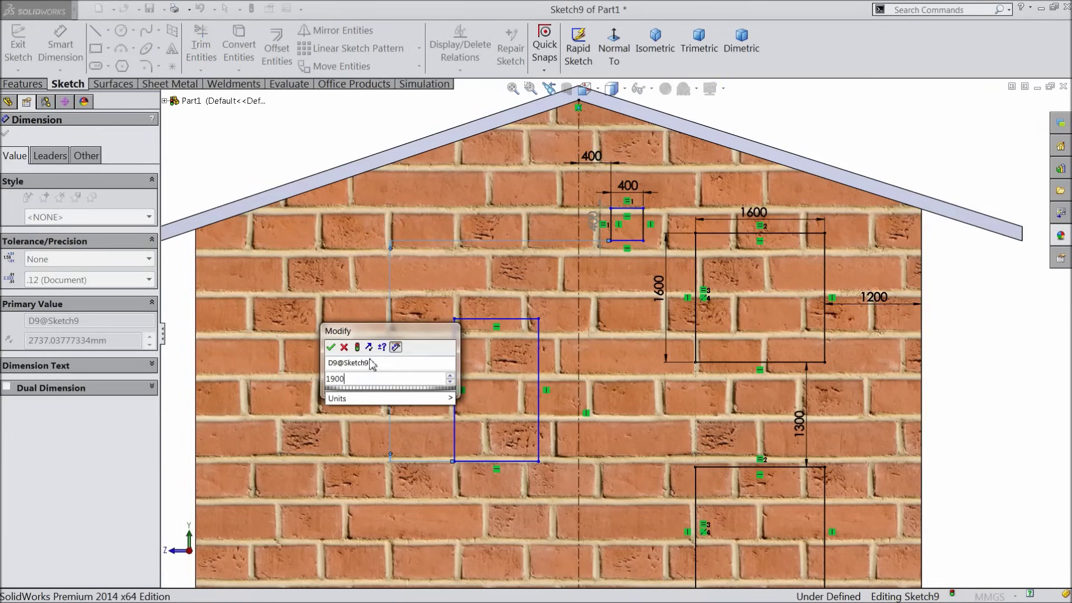
pyautogui.click(331, 347)
# Step: Dimension the left rectangle to 1100 tall and 900 wide
pyautogui.scroll(-3, 567, 285)
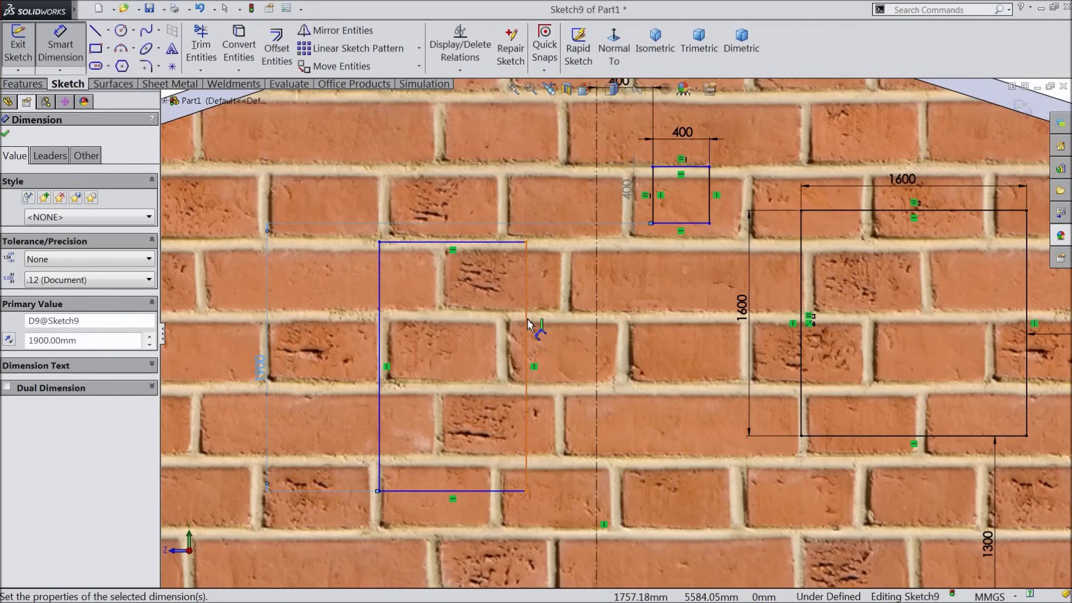
pyautogui.click(537, 332)
pyautogui.click(546, 335)
pyautogui.write('1100')
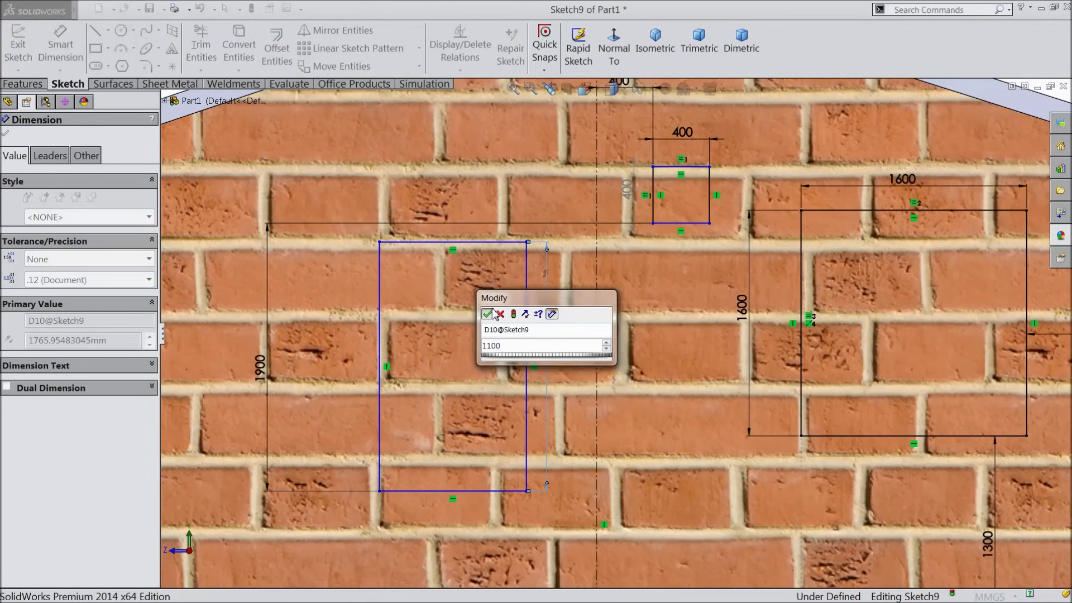
pyautogui.click(487, 314)
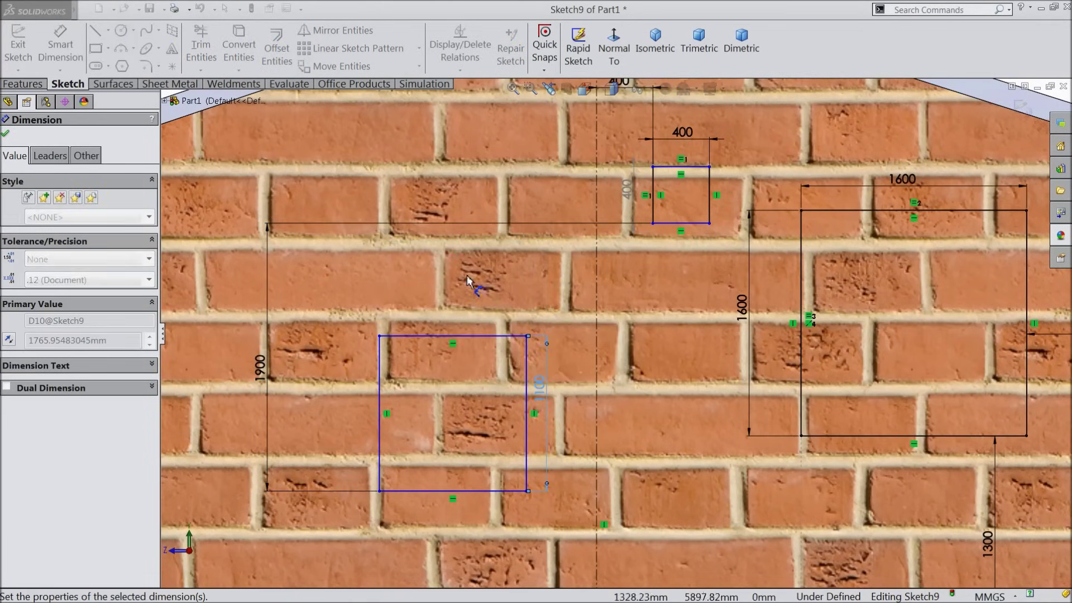
pyautogui.click(455, 337)
pyautogui.click(453, 316)
pyautogui.write('900')
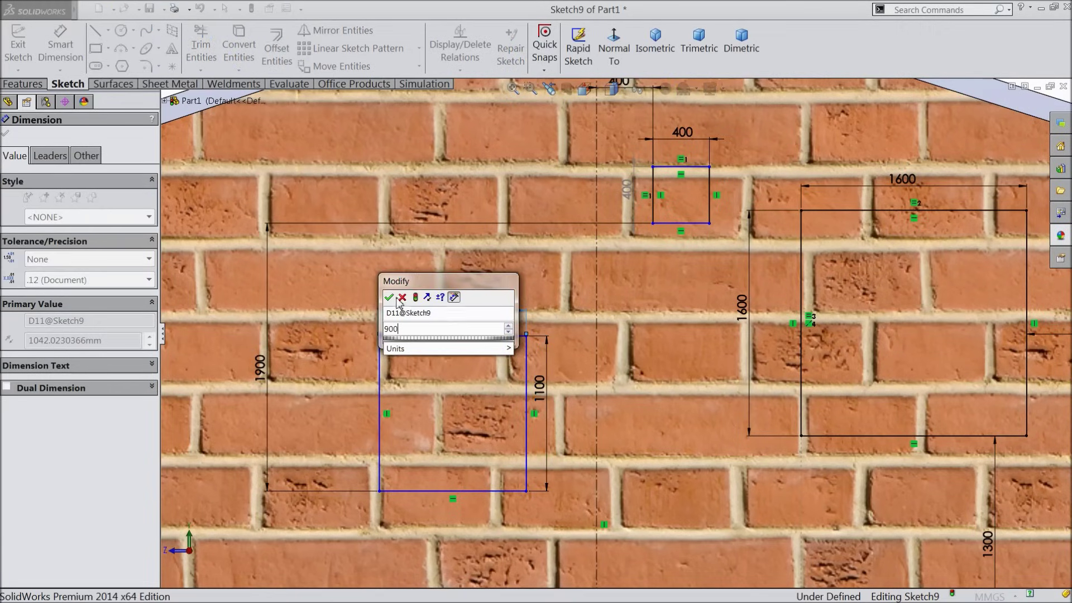
pyautogui.click(390, 297)
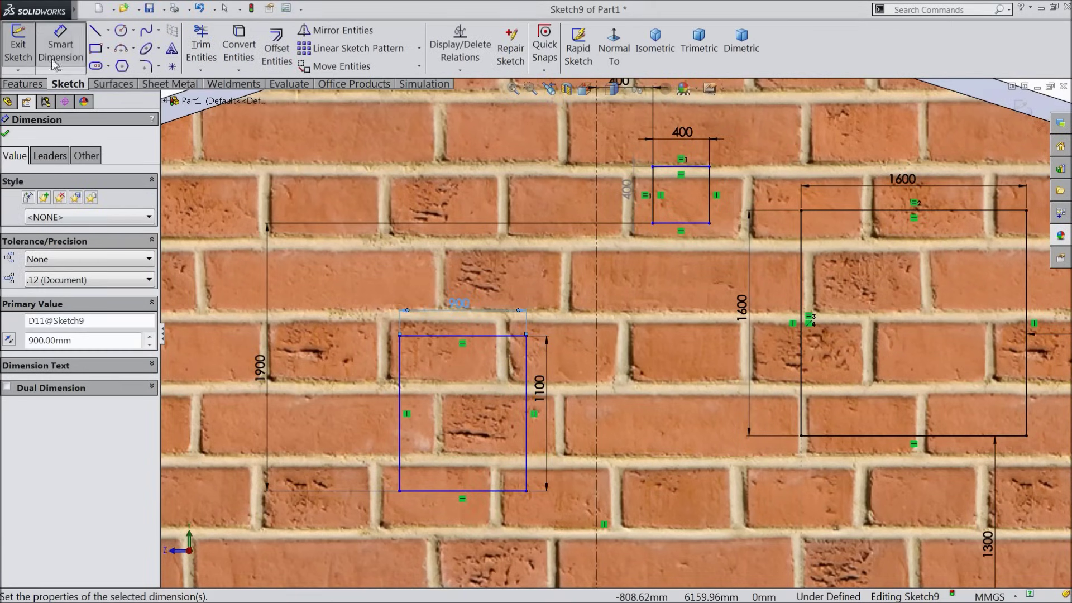
# Step: Make the left rectangle's bottom edge Collinear with the right window's bottom edge
pyautogui.scroll(3, 593, 330)
pyautogui.scroll(-3, 700, 408)
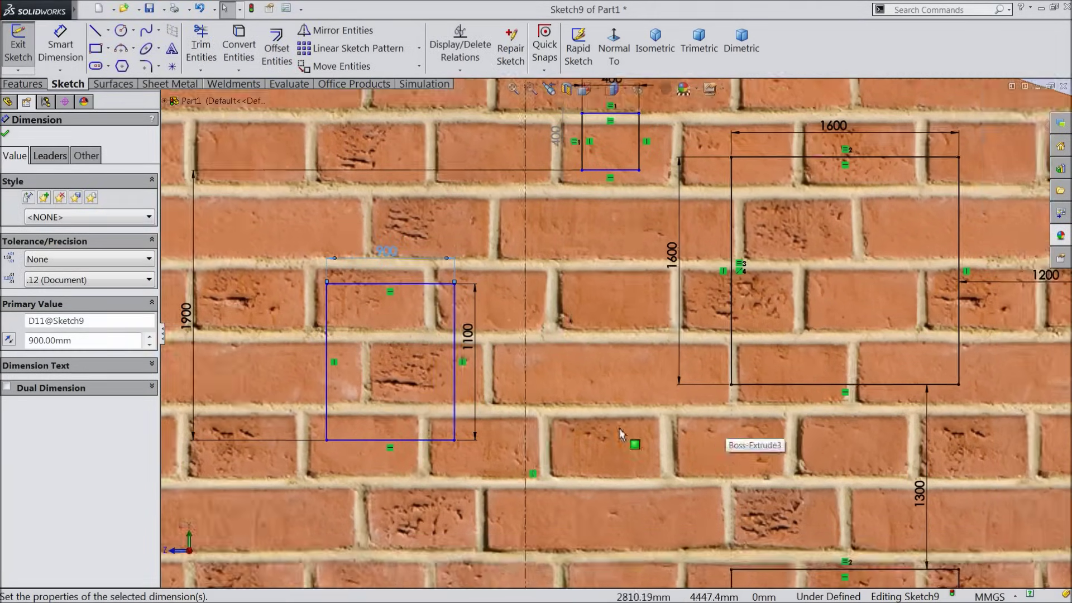
pyautogui.click(429, 441)
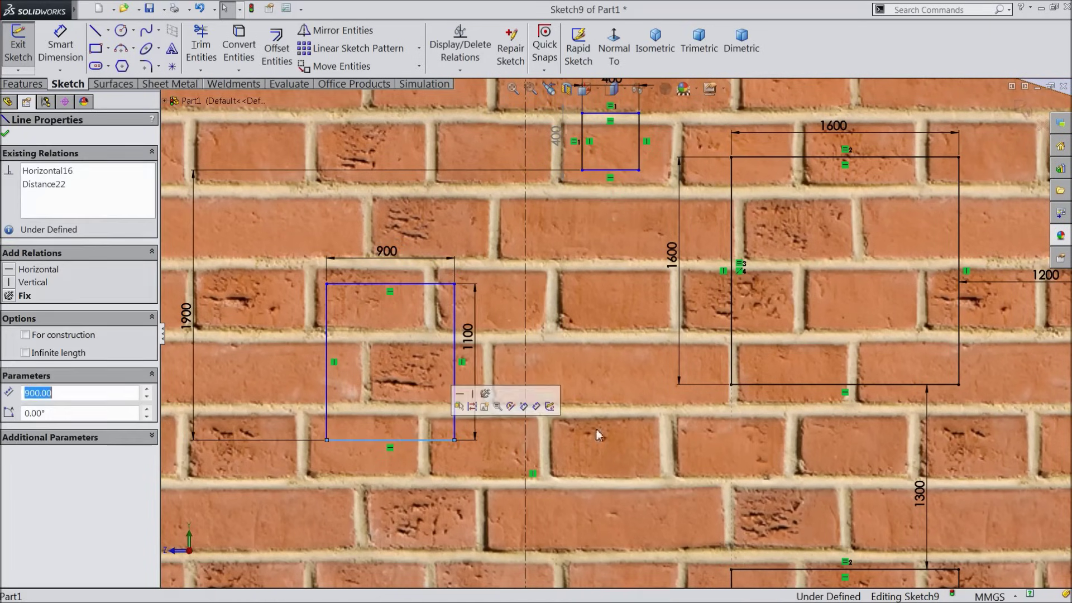
pyautogui.keyDown('ctrl'); pyautogui.click(782, 384); pyautogui.keyUp('ctrl')
pyautogui.click(836, 338)
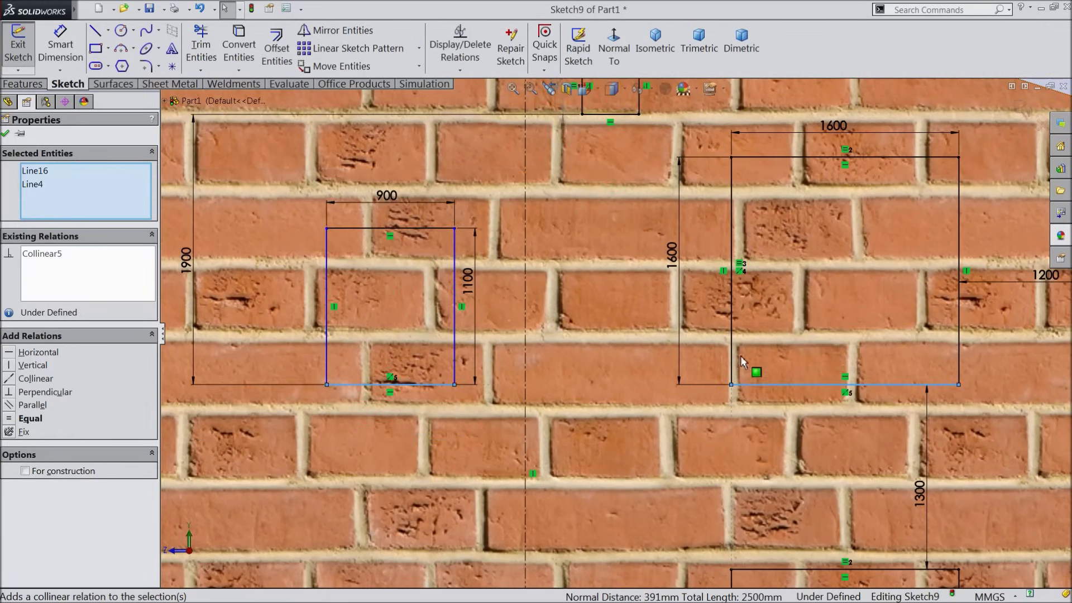
pyautogui.click(489, 290)
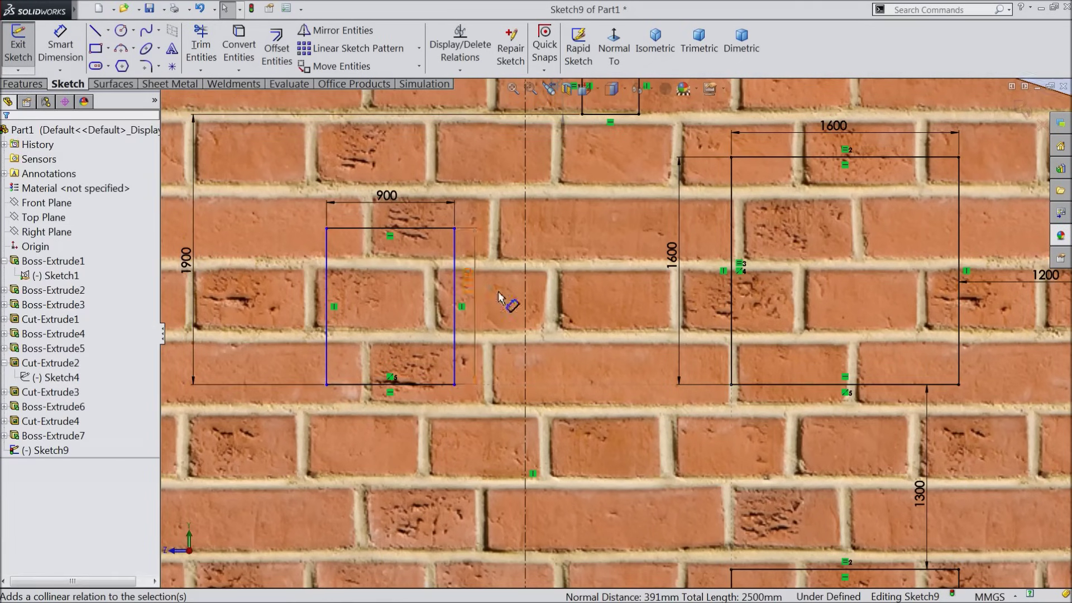
# Step: Place the left rectangle 400 from the centreline and fit the house in view
pyautogui.press('d')
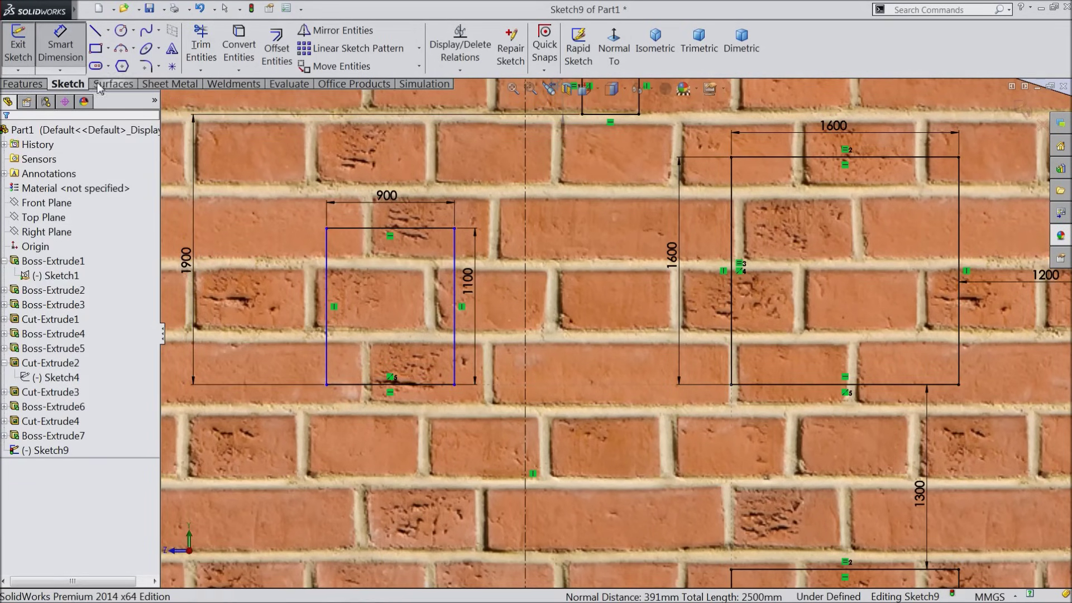
pyautogui.click(455, 329)
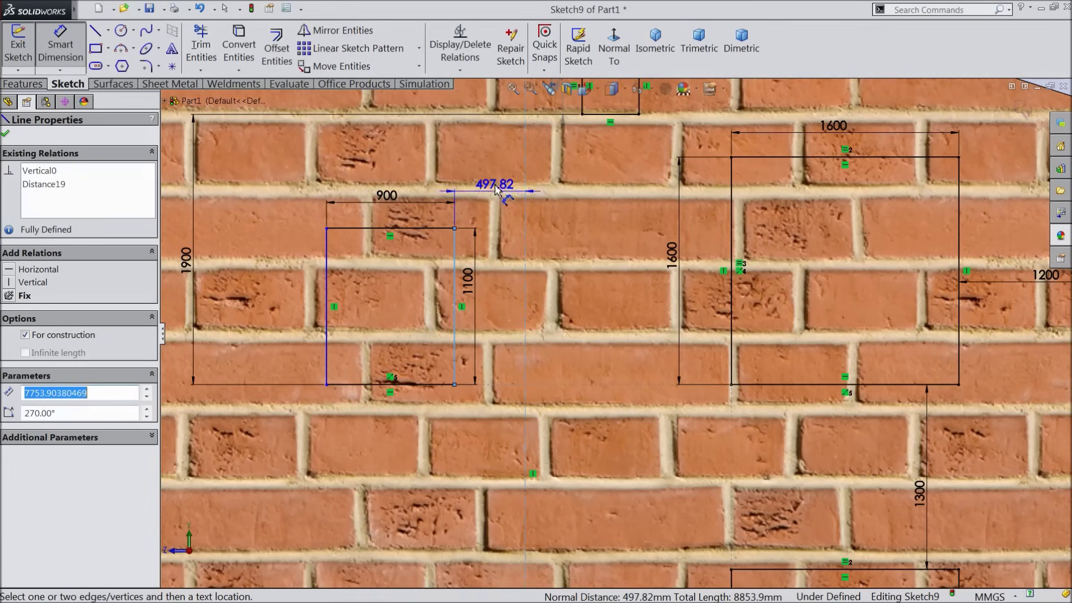
pyautogui.click(428, 175)
pyautogui.write('400')
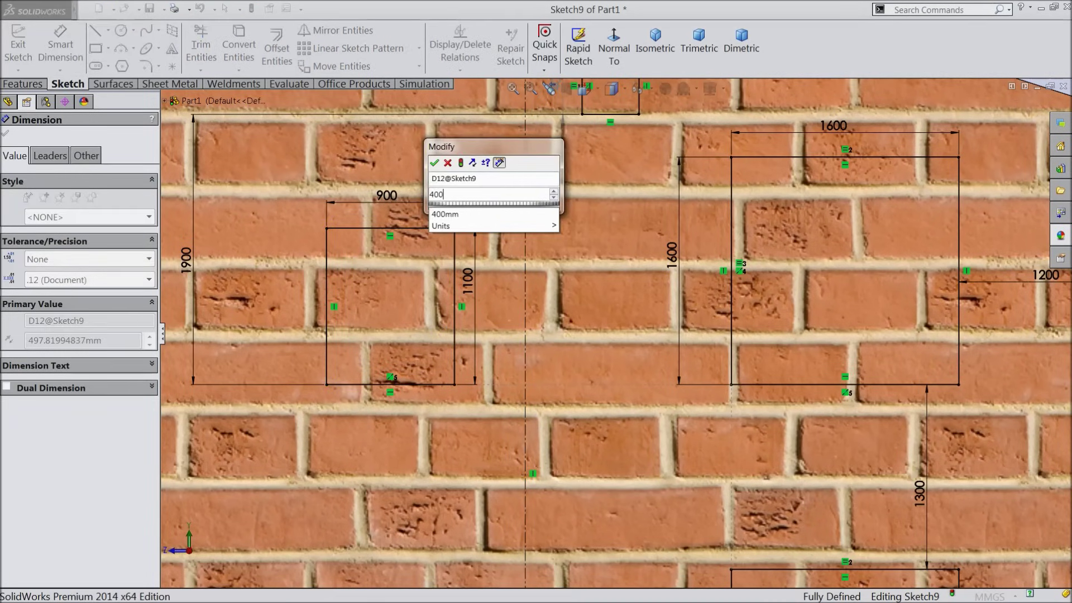
pyautogui.click(434, 163)
pyautogui.click(7, 136)
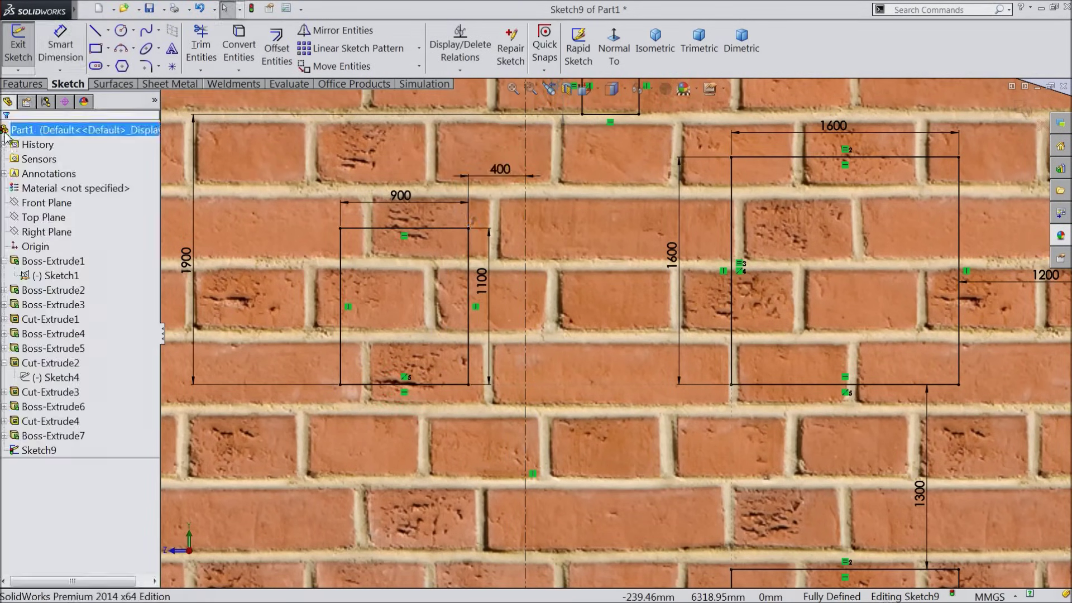
pyautogui.press('f')
pyautogui.click(465, 311)
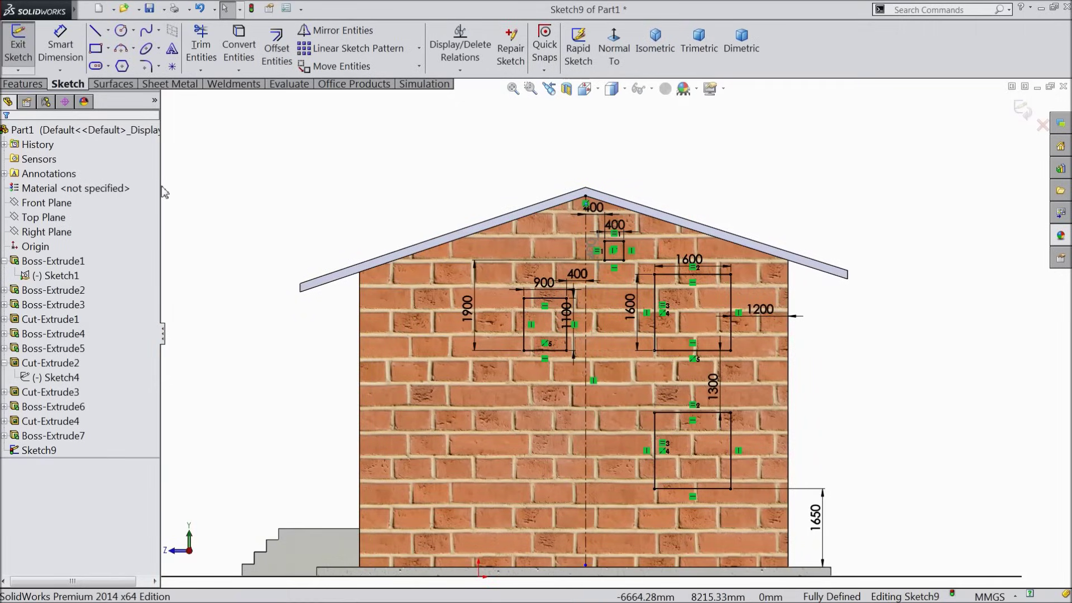
# Step: Extruded Cut Sketch9 through the side wall with the Up To Next end condition
pyautogui.click(30, 85)
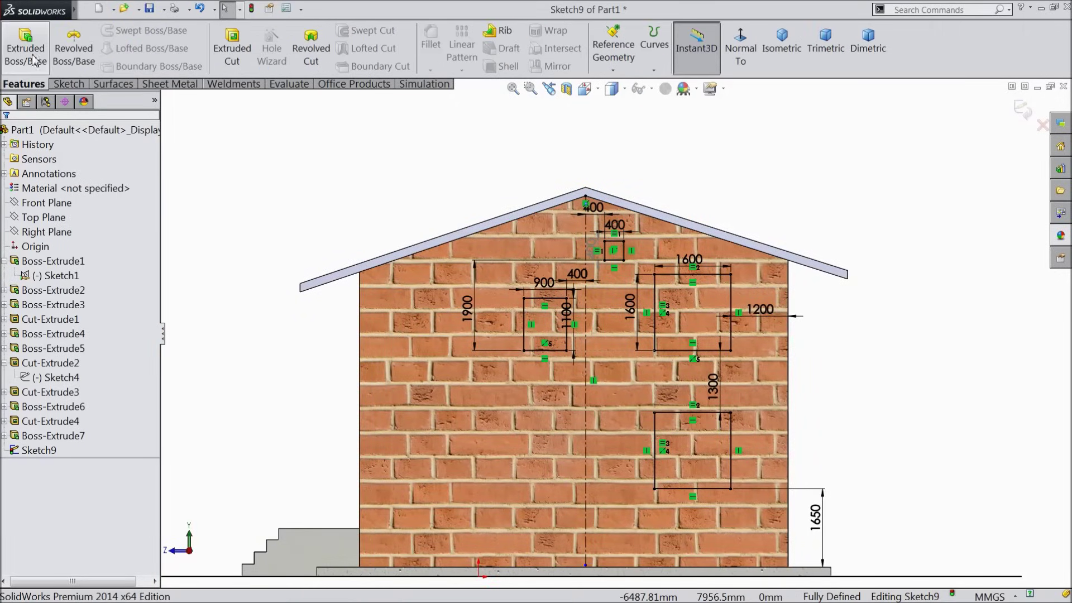
pyautogui.click(230, 66)
pyautogui.click(86, 214)
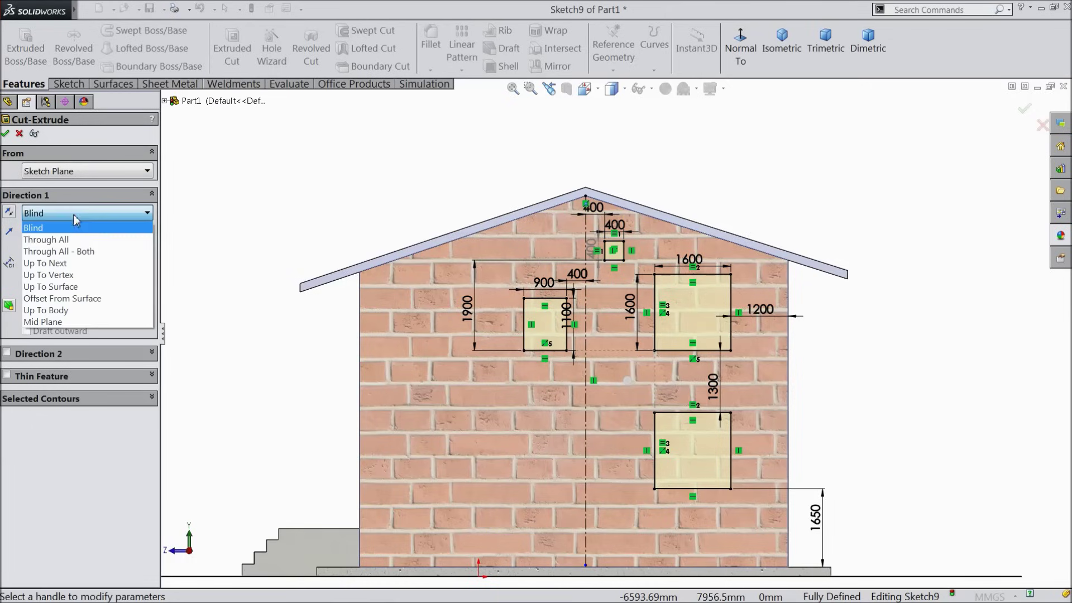
pyautogui.click(69, 263)
pyautogui.click(6, 133)
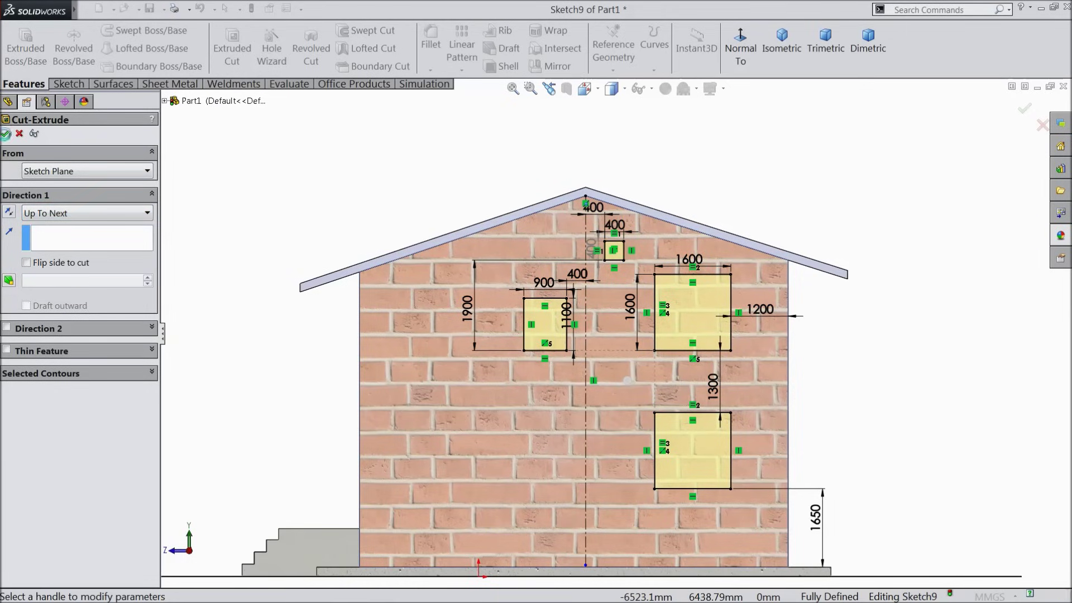
pyautogui.moveTo(275, 227); pyautogui.dragTo(683, 420, button='middle')
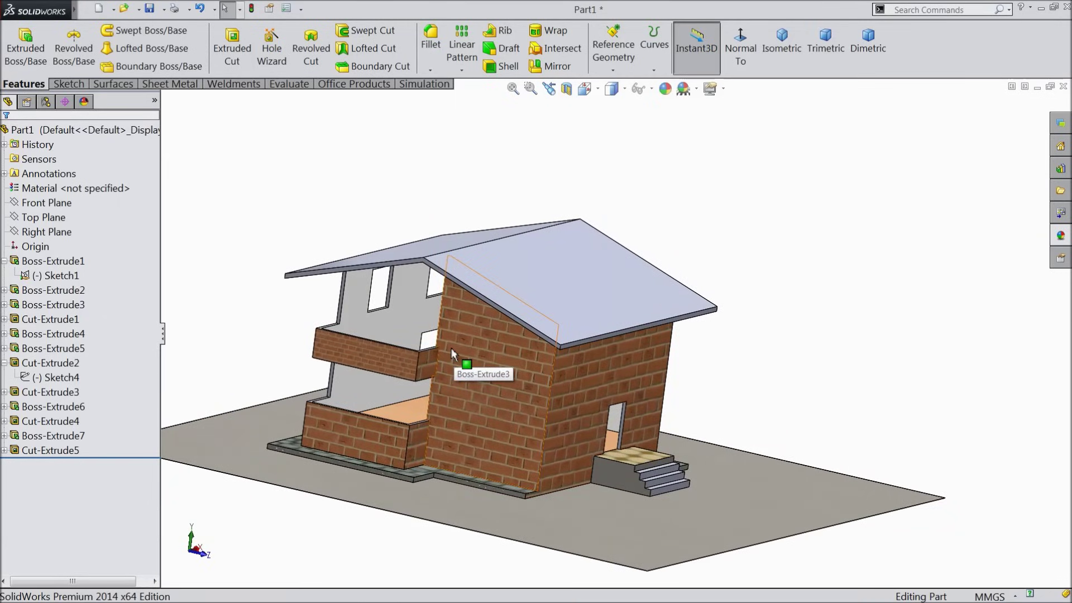
# Step: Select Sketch5 under Cut-Extrude3 and start a new Extruded Cut from it
pyautogui.moveTo(452, 349); pyautogui.dragTo(536, 380, button='middle')
pyautogui.scroll(-3, 398, 343)
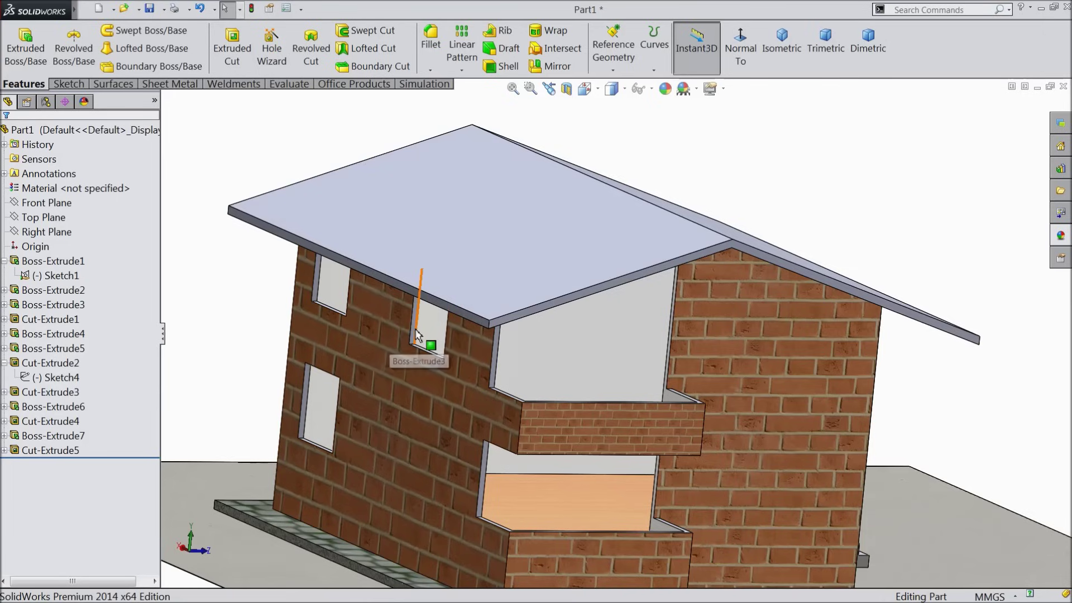
pyautogui.click(414, 327)
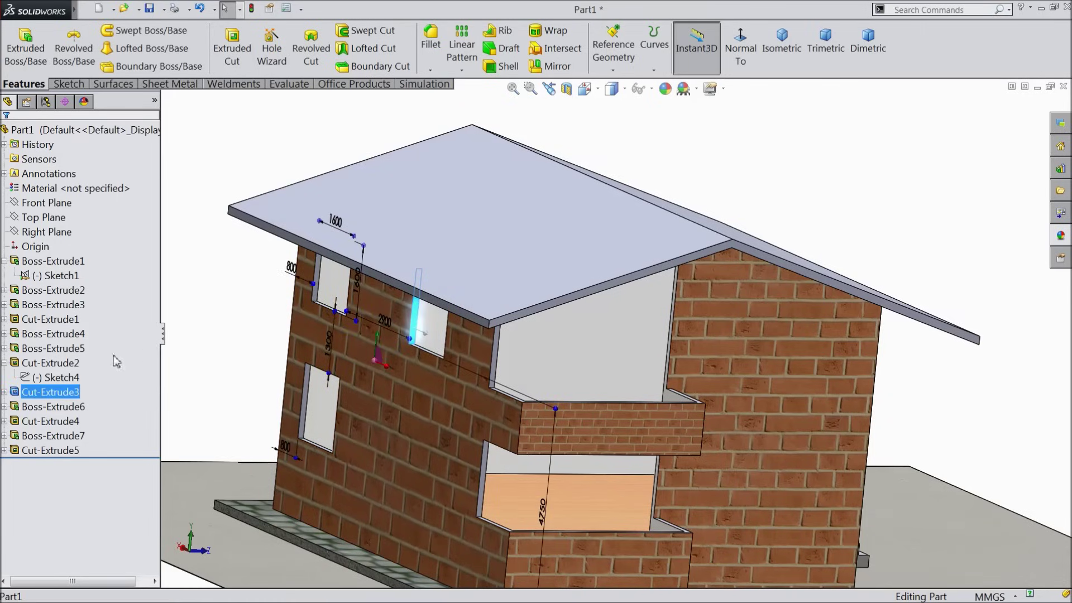
pyautogui.click(5, 392)
pyautogui.click(49, 407)
pyautogui.scroll(2, 391, 405)
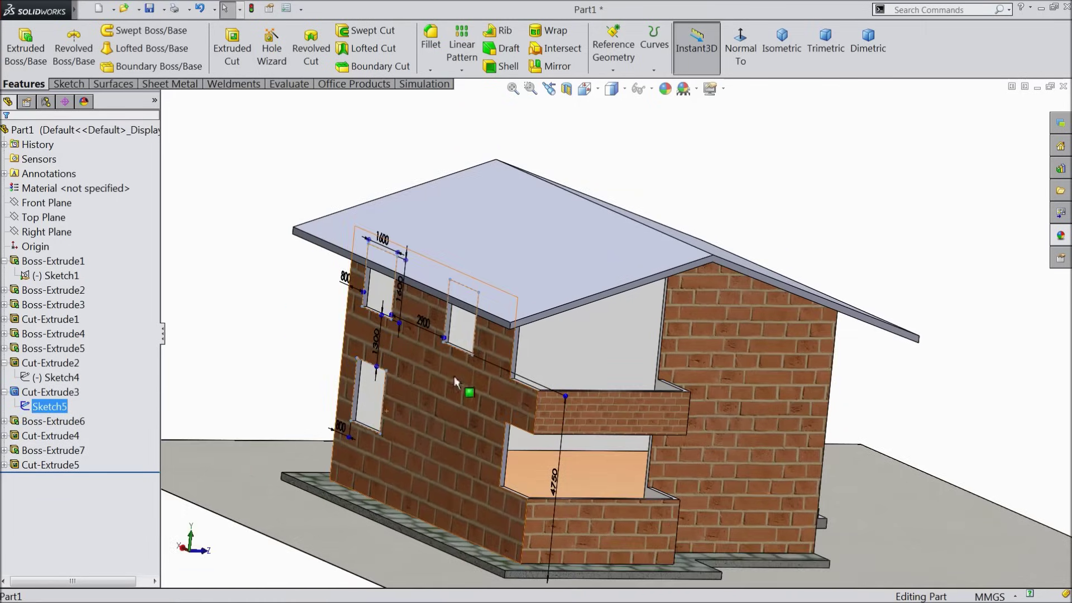
pyautogui.click(232, 49)
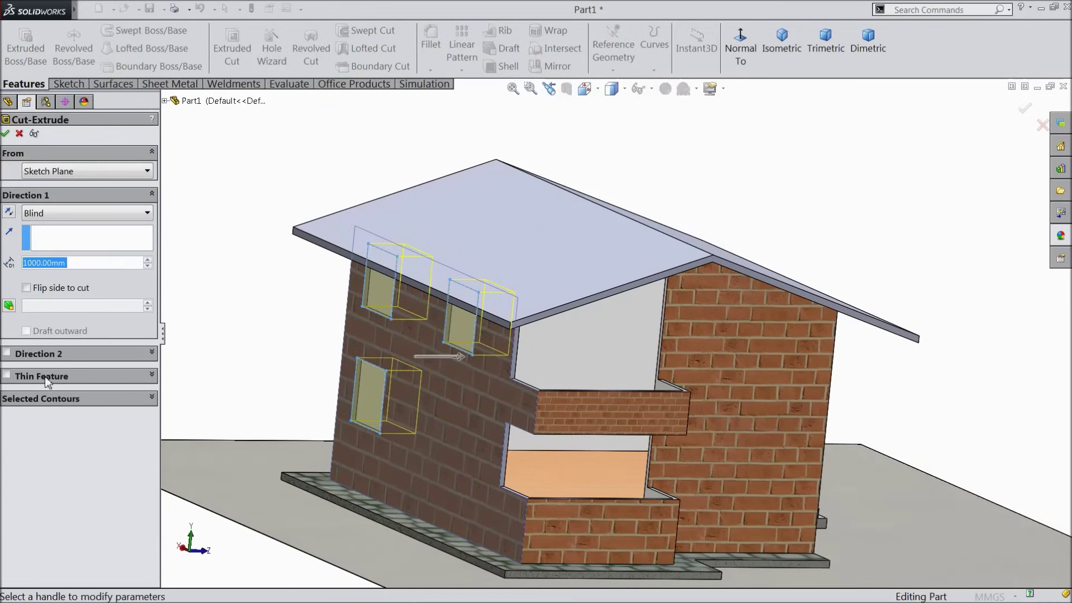
# Step: Cut only the upper rectangle contour 9081 mm Blind through the house
pyautogui.click(45, 398)
pyautogui.rightClick(51, 427)
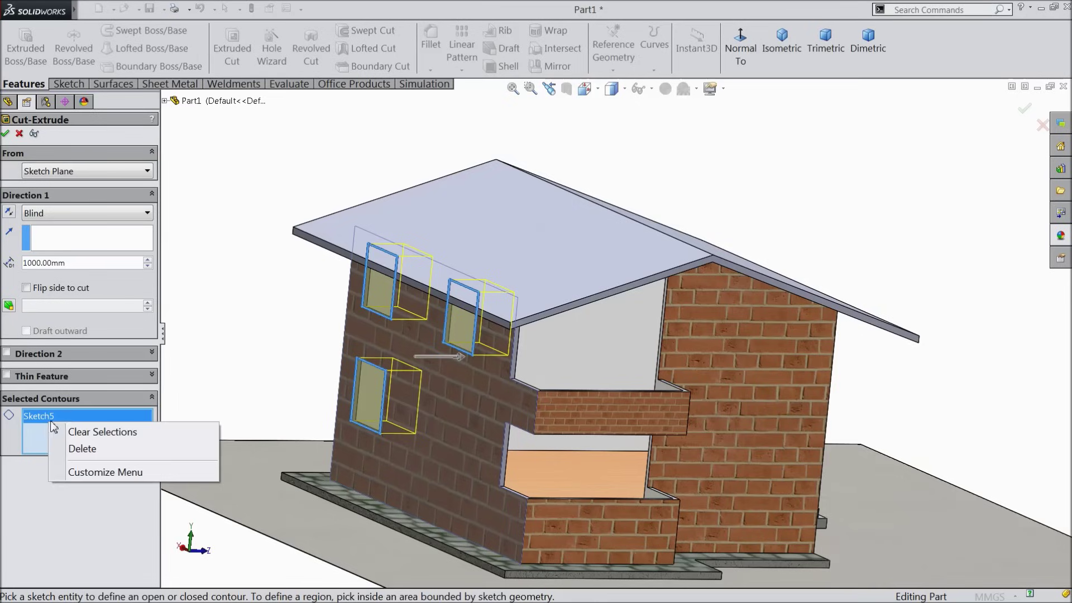
pyautogui.click(96, 431)
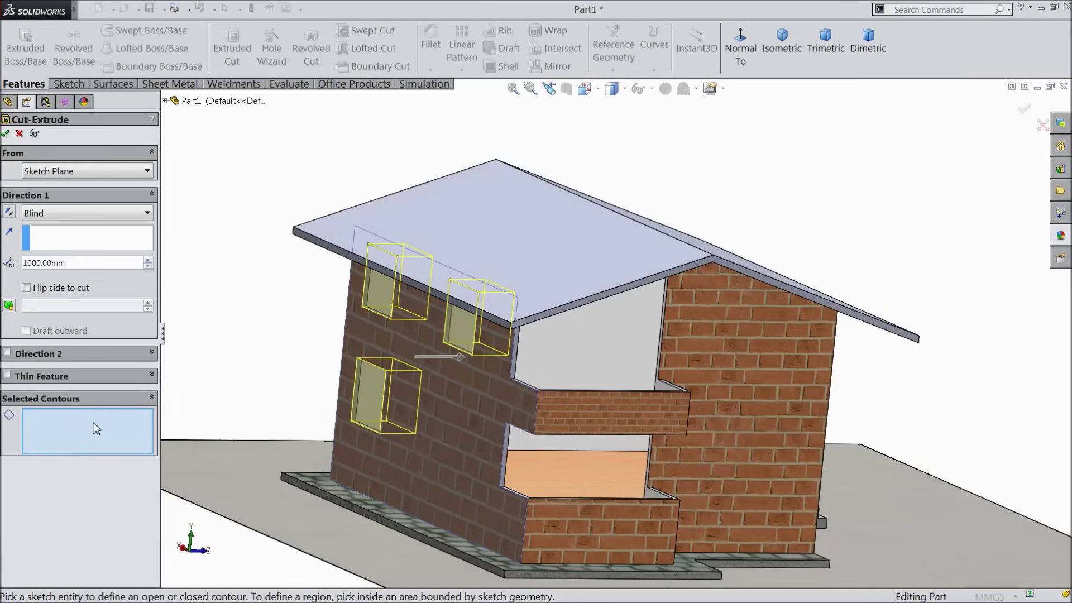
pyautogui.click(476, 350)
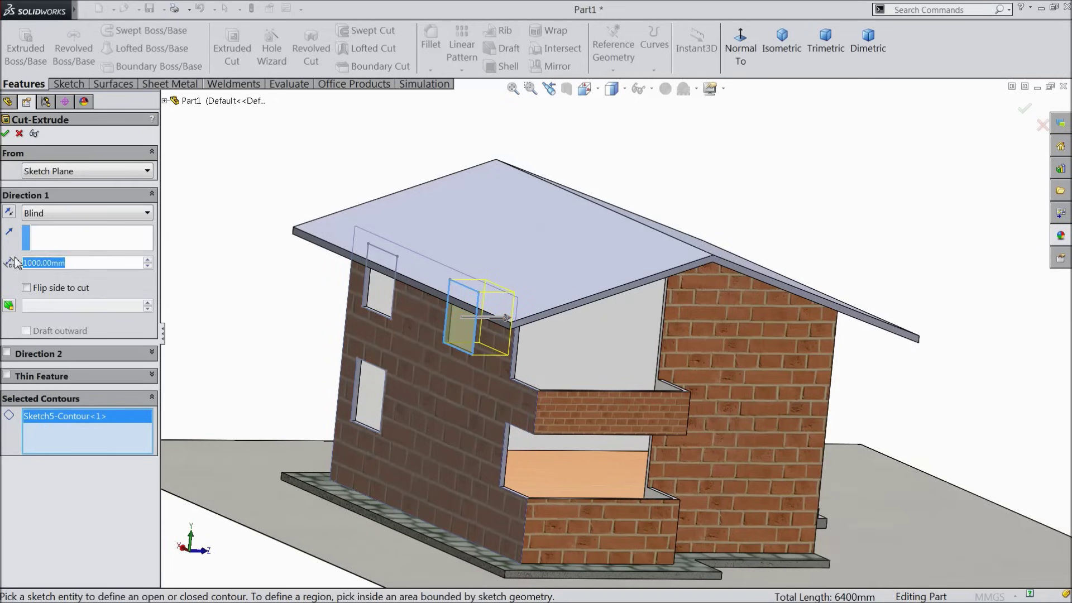
pyautogui.write('9081')
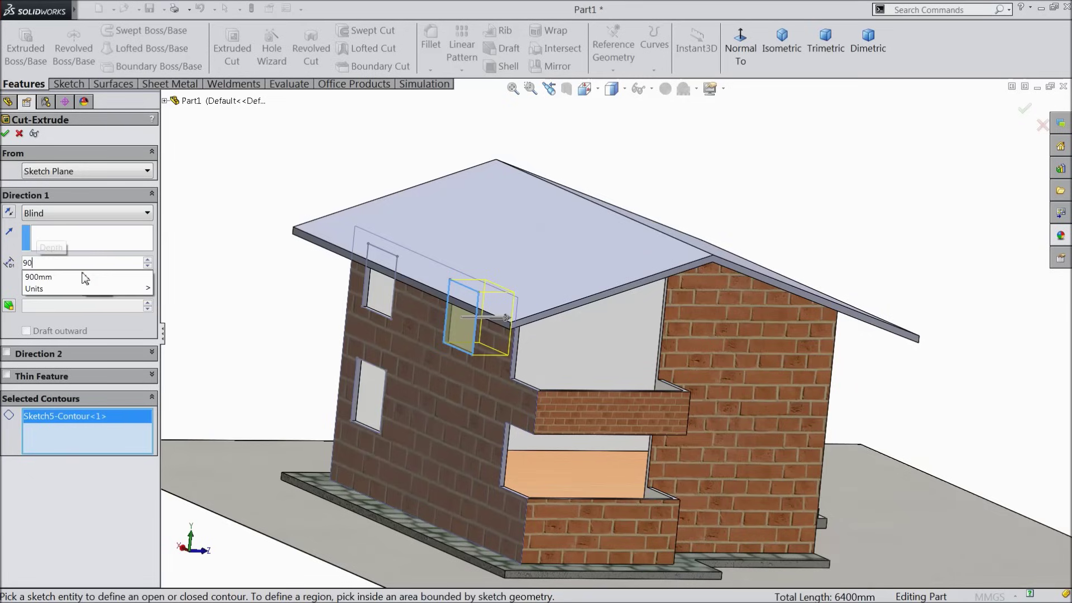
pyautogui.press('Return')
pyautogui.moveTo(661, 211); pyautogui.dragTo(670, 222, button='middle')
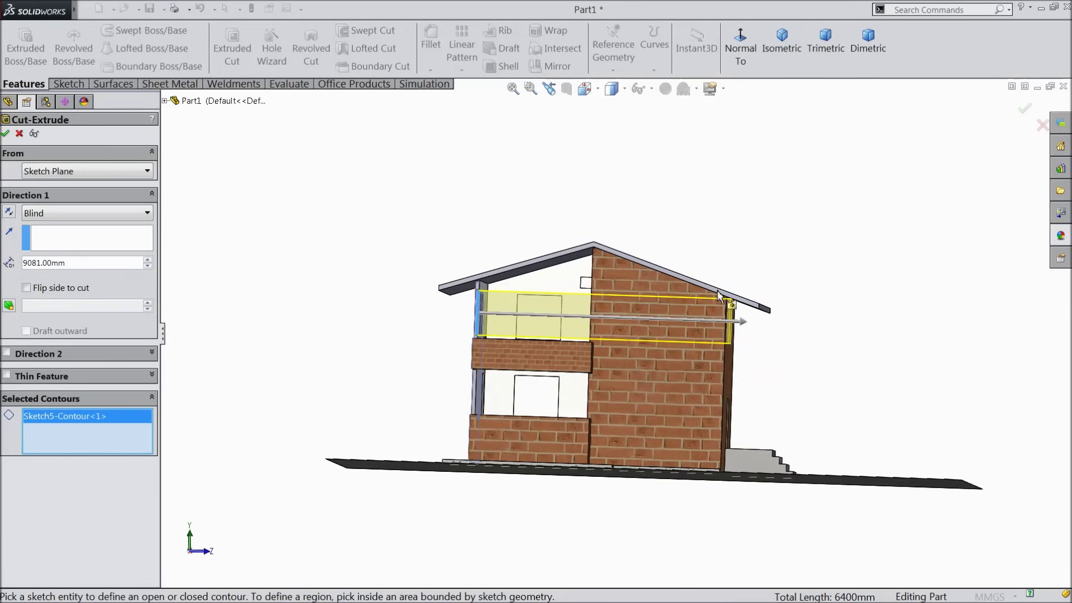
pyautogui.scroll(-6, 718, 296)
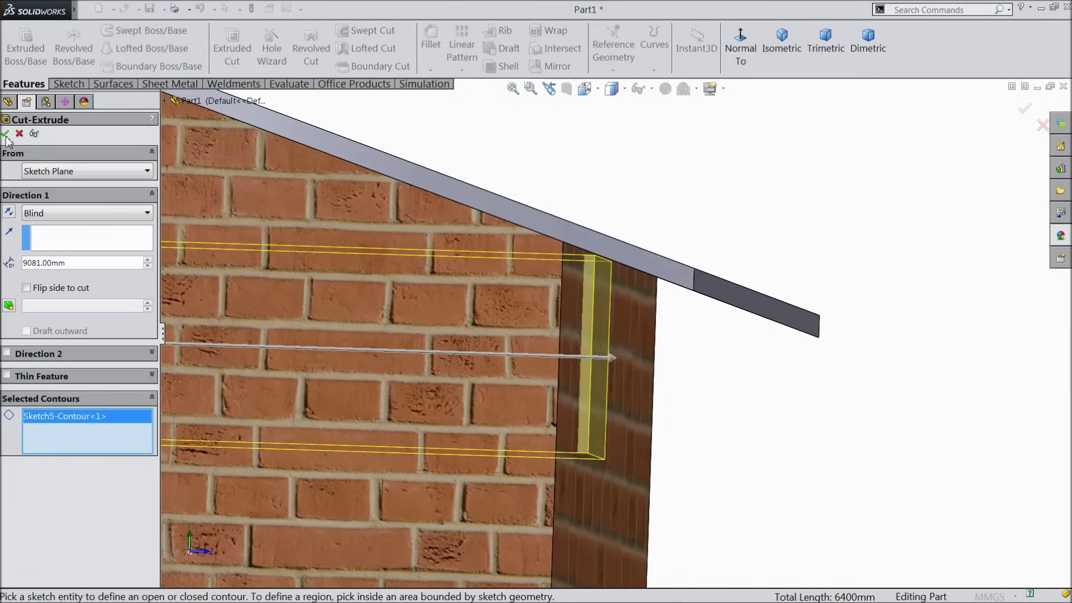
pyautogui.click(7, 134)
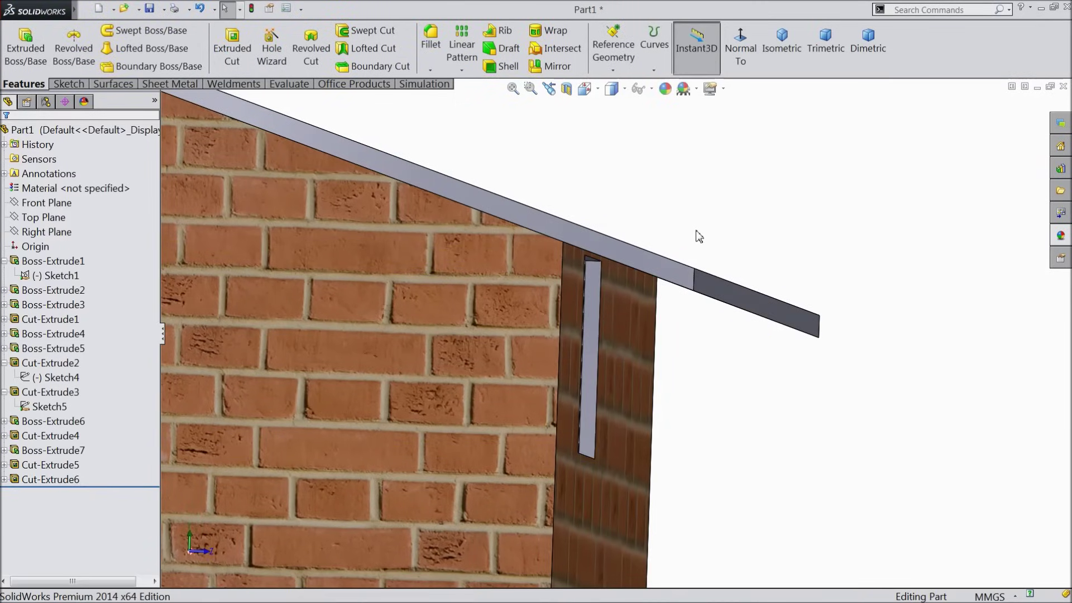
# Step: Orbit to the front of the house and view the brick wall face normal to the screen
pyautogui.scroll(3, 670, 300)
pyautogui.scroll(8, 670, 299)
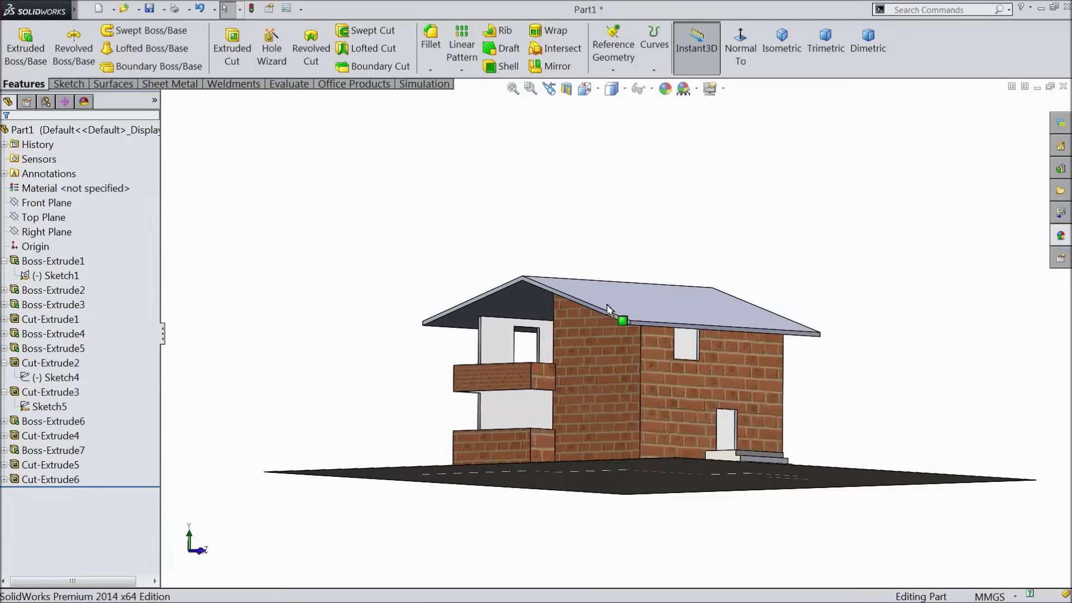
pyautogui.moveTo(665, 368); pyautogui.dragTo(717, 413, button='middle')
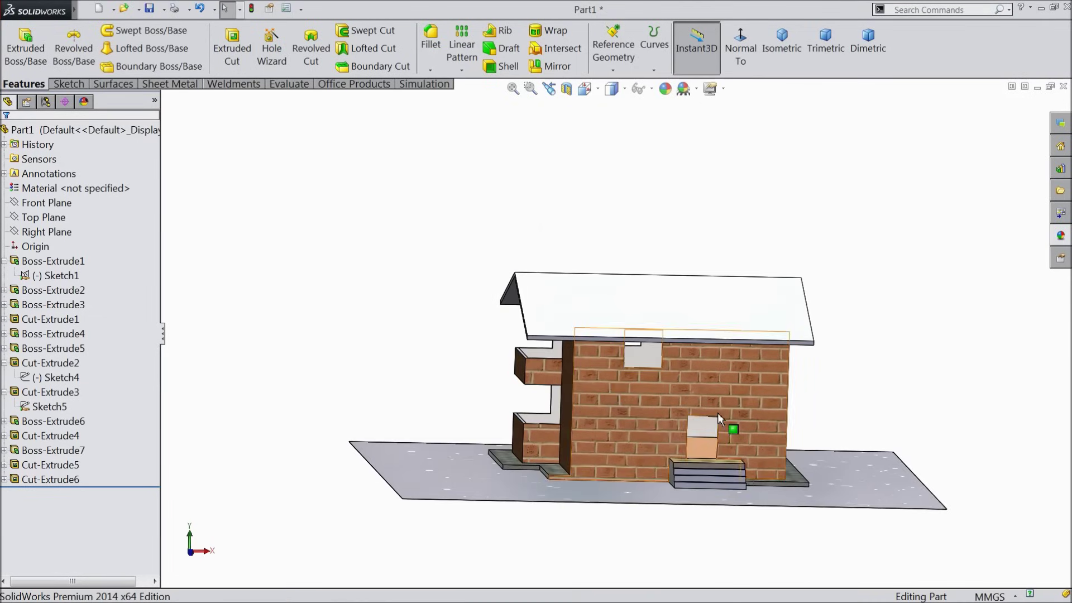
pyautogui.scroll(-4, 635, 383)
pyautogui.scroll(-2, 636, 384)
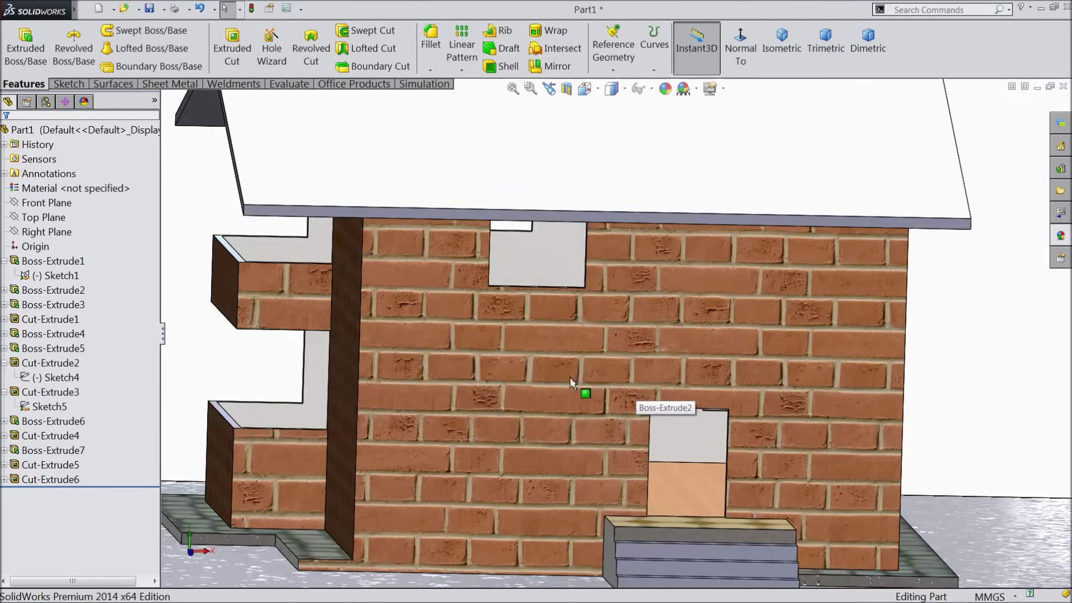
pyautogui.click(526, 399)
pyautogui.click(740, 48)
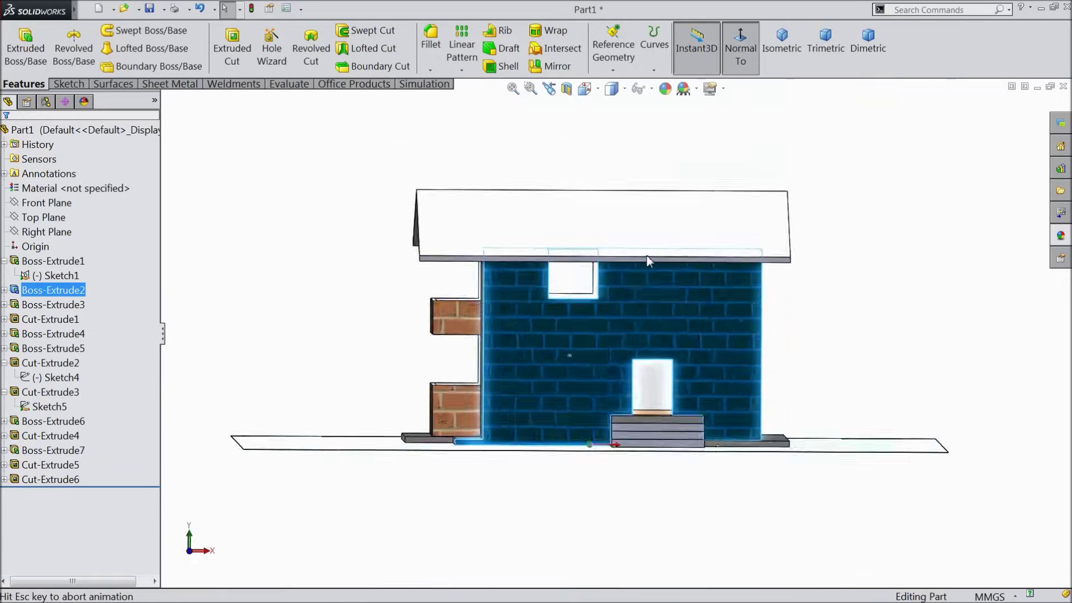
# Step: Sketch a corner rectangle on the wall below the upper opening
pyautogui.click(62, 86)
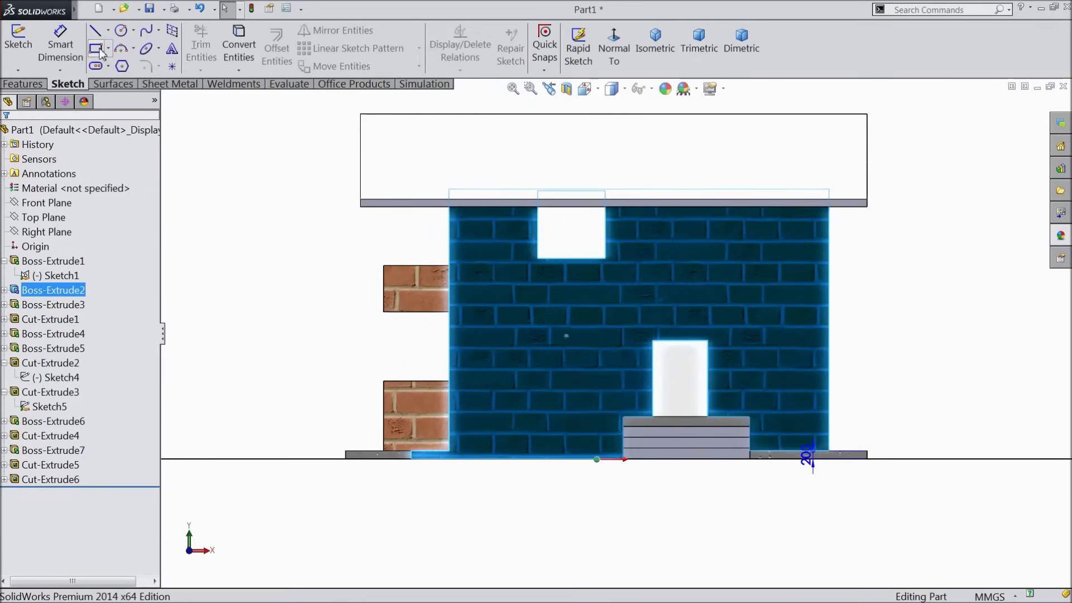
pyautogui.click(96, 48)
pyautogui.scroll(-3, 617, 341)
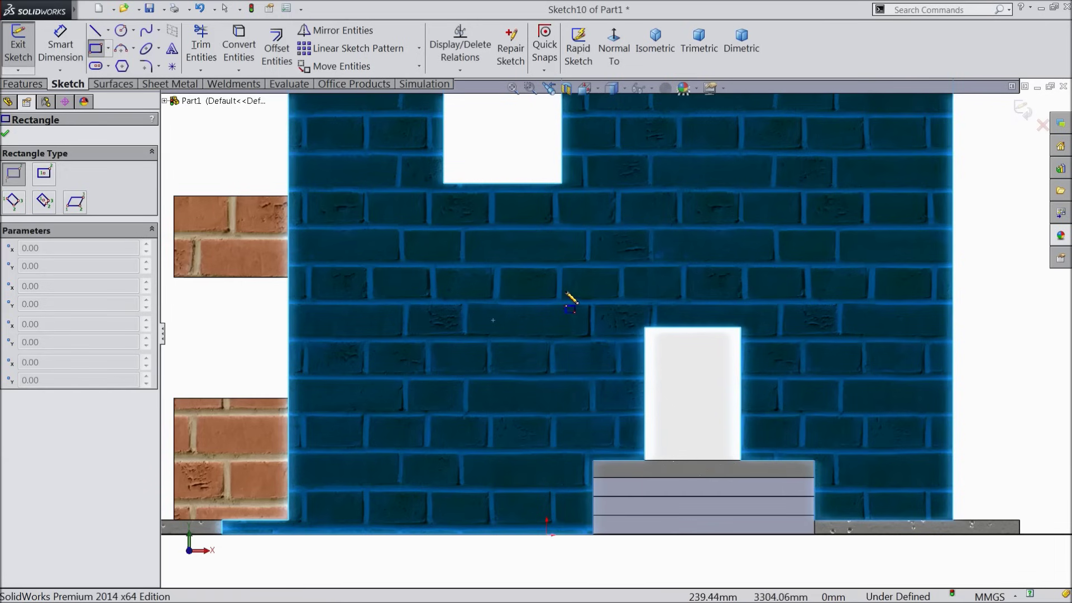
pyautogui.moveTo(559, 309); pyautogui.dragTo(450, 418)
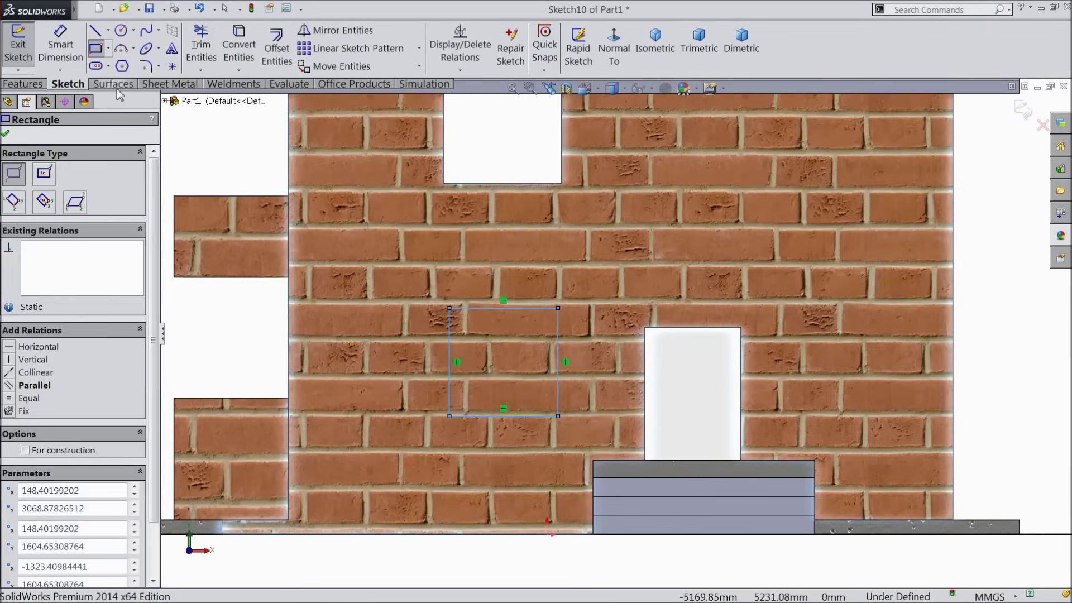
# Step: Dimension the rectangle's top edge 1650 mm below the upper opening's bottom edge
pyautogui.click(60, 48)
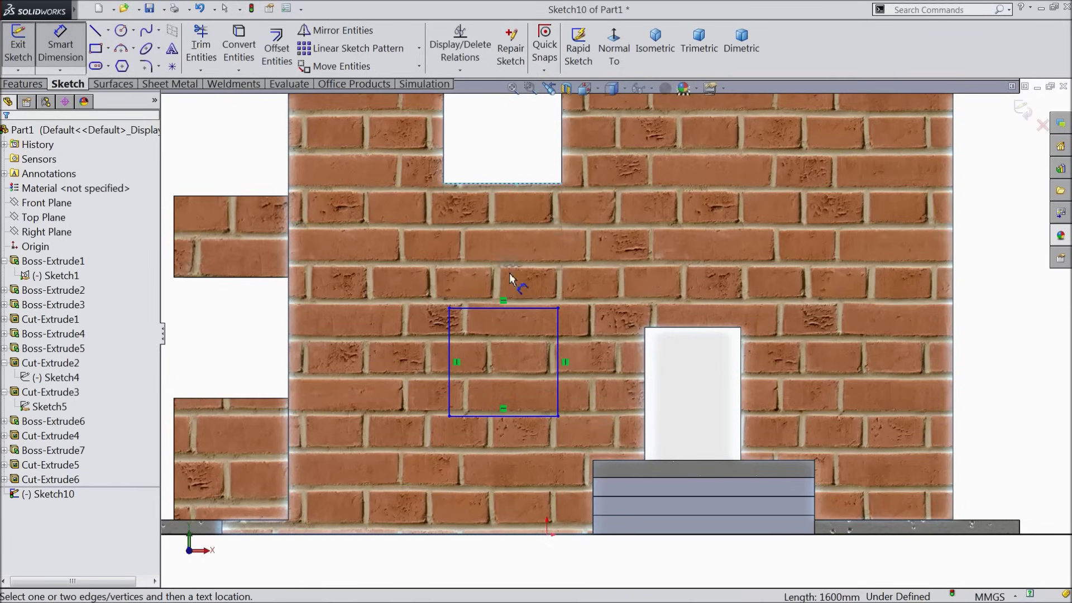
pyautogui.click(508, 308)
pyautogui.click(486, 183)
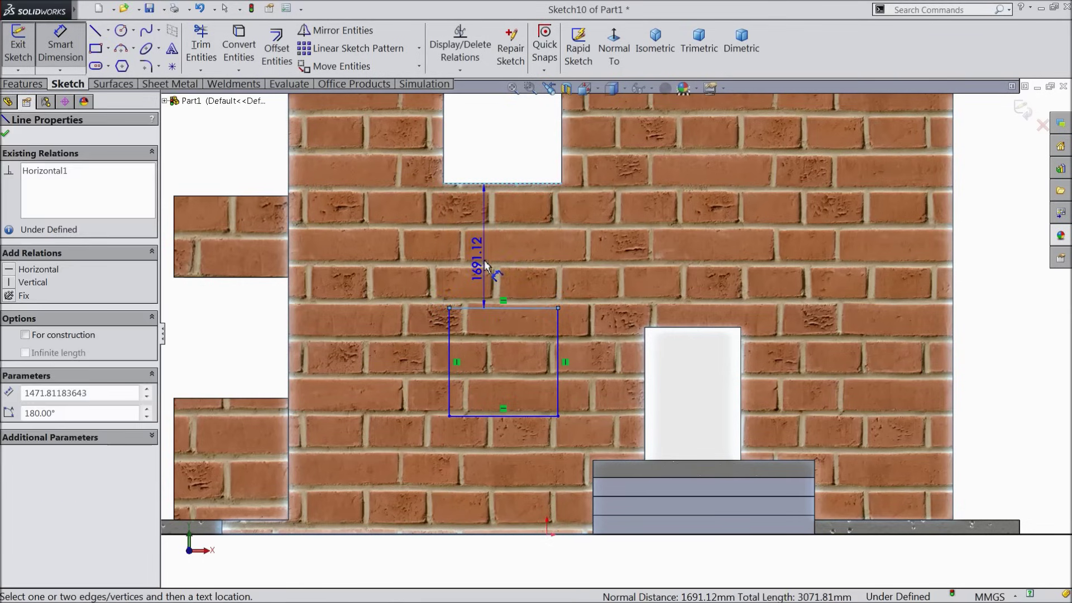
pyautogui.click(487, 252)
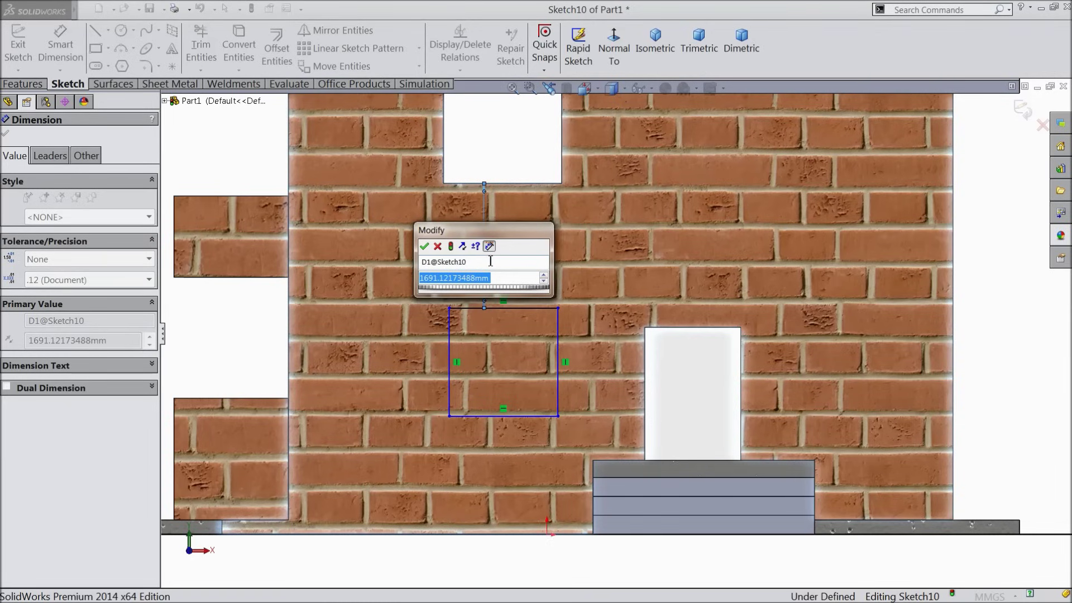
pyautogui.write('1650')
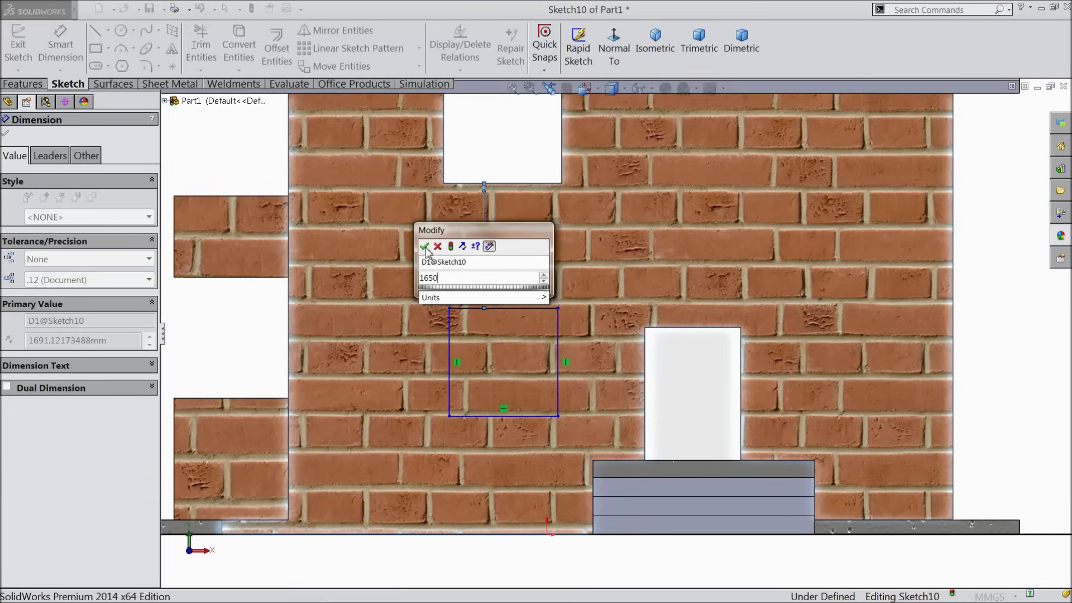
pyautogui.click(424, 246)
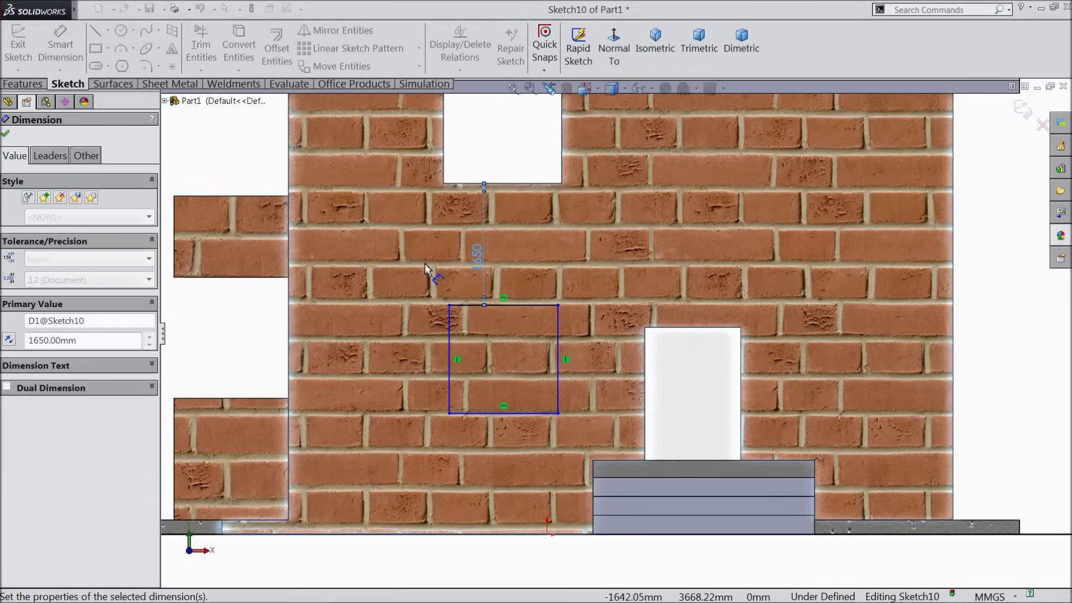
# Step: Dimension the rectangle to 1600 mm high by 1600 mm wide
pyautogui.click(450, 362)
pyautogui.click(424, 358)
pyautogui.write('1600')
pyautogui.click(364, 337)
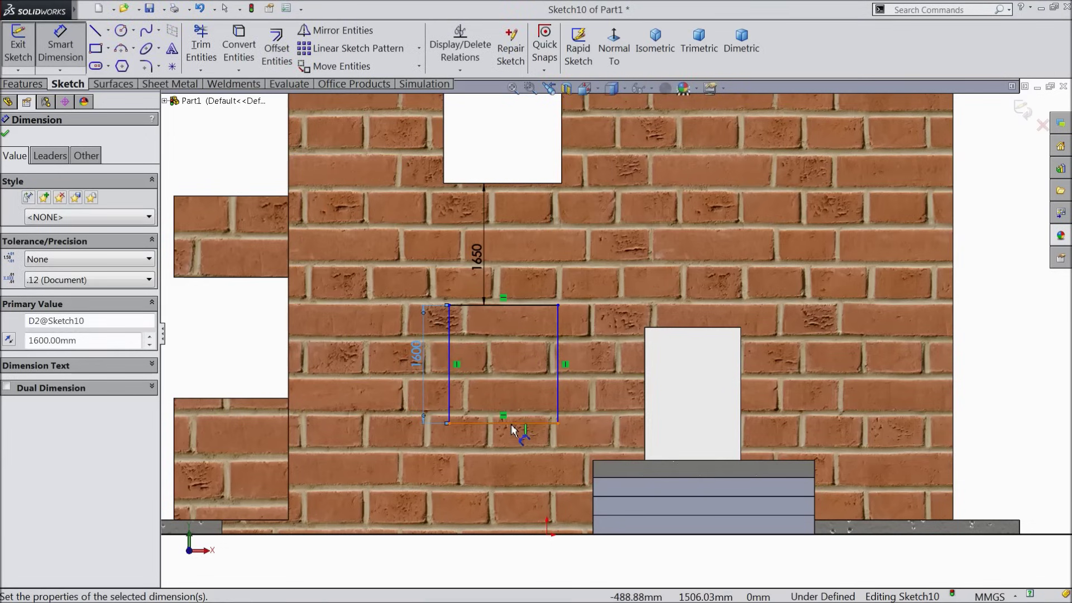
pyautogui.click(512, 427)
pyautogui.click(505, 443)
pyautogui.write('1600')
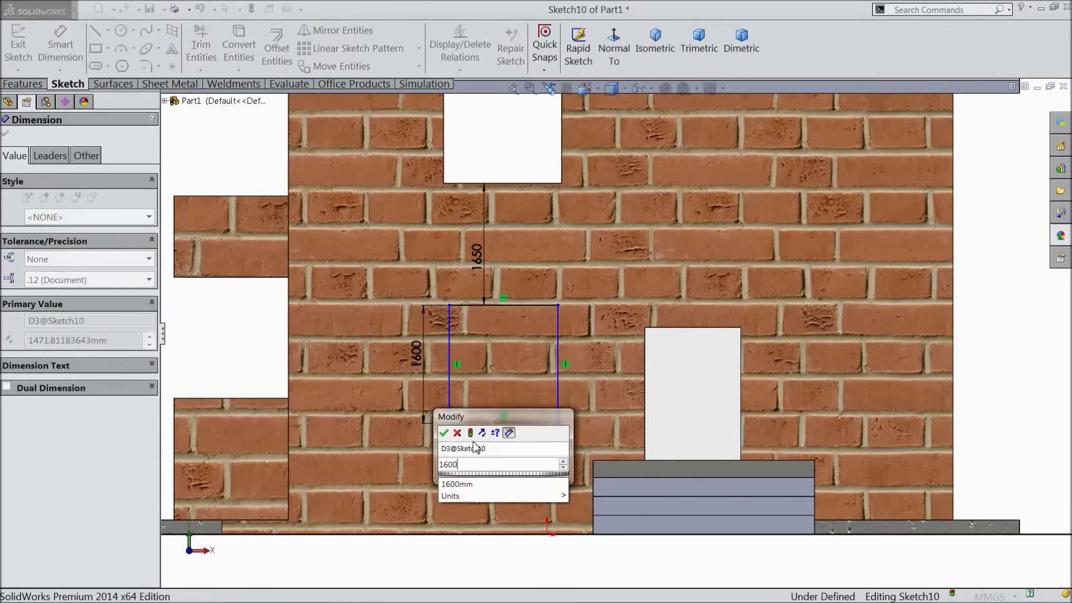
pyautogui.click(444, 433)
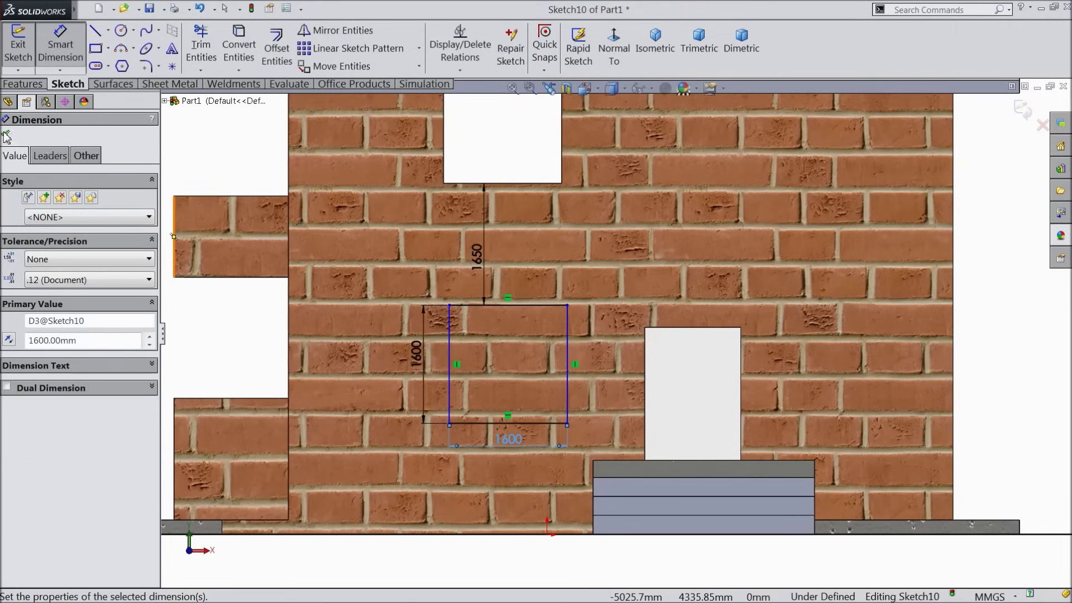
pyautogui.click(6, 135)
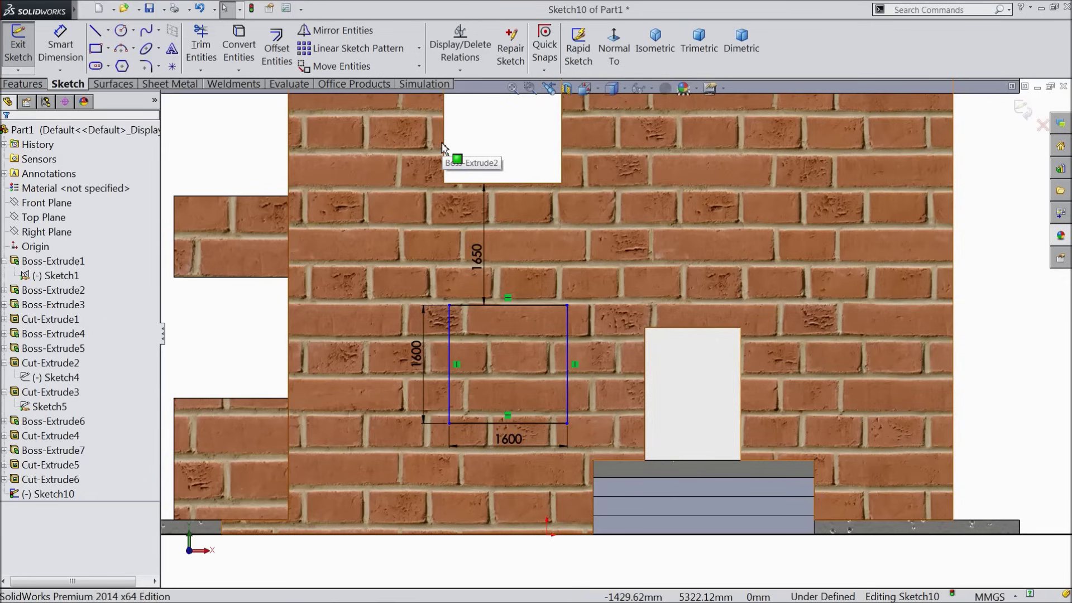
# Step: Make the rectangle's left side collinear with the upper opening's left edge
pyautogui.click(450, 342)
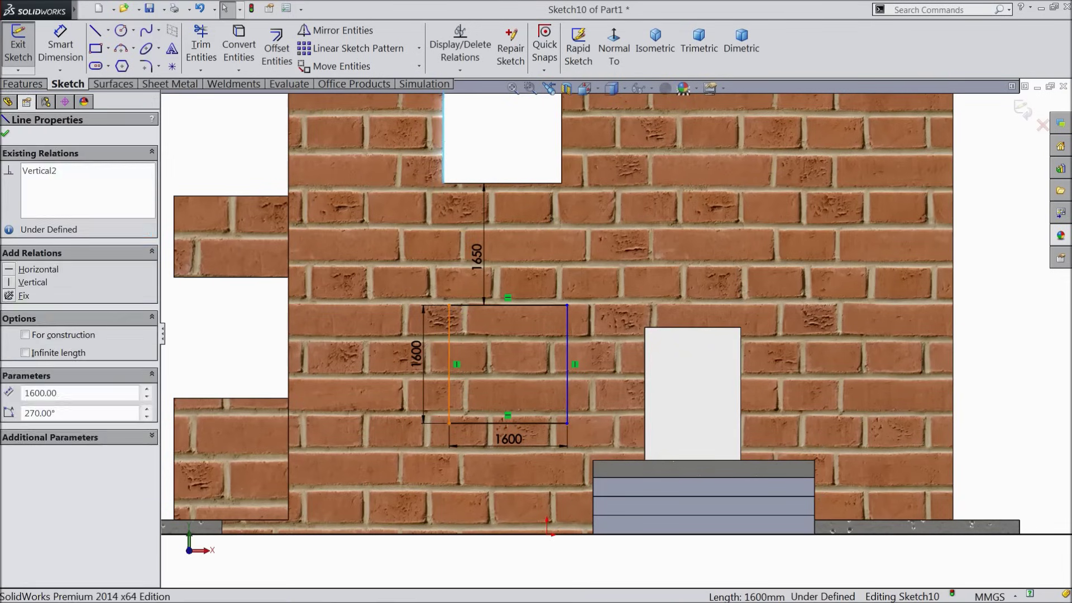
pyautogui.keyDown('ctrl'); pyautogui.click(444, 168); pyautogui.keyUp('ctrl')
pyautogui.click(479, 284)
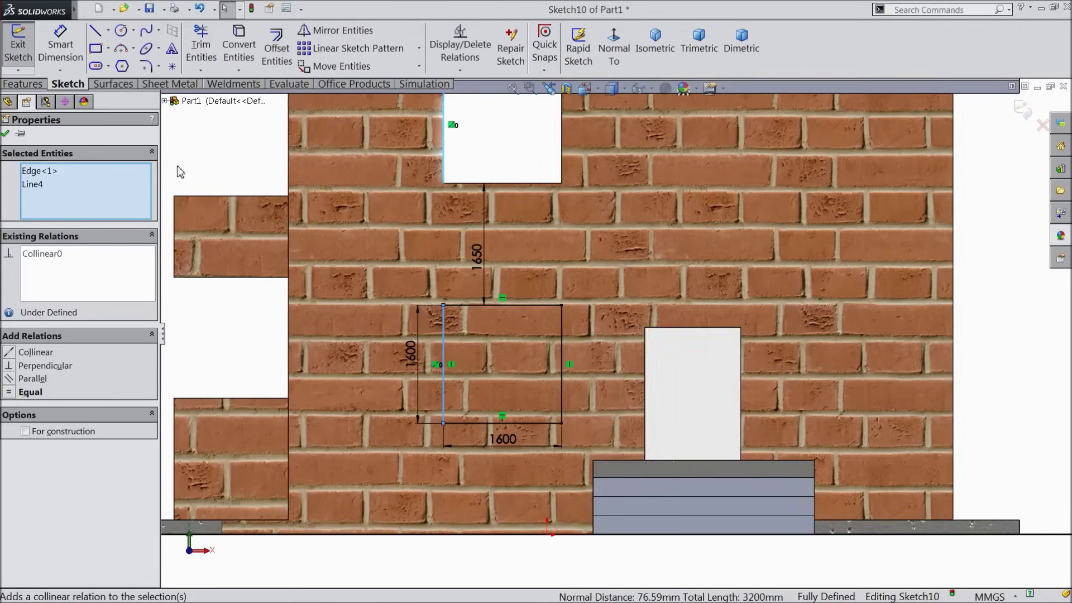
pyautogui.click(6, 134)
# Step: Extrude-cut the rectangle through the brick wall with end condition Up To Next
pyautogui.click(29, 84)
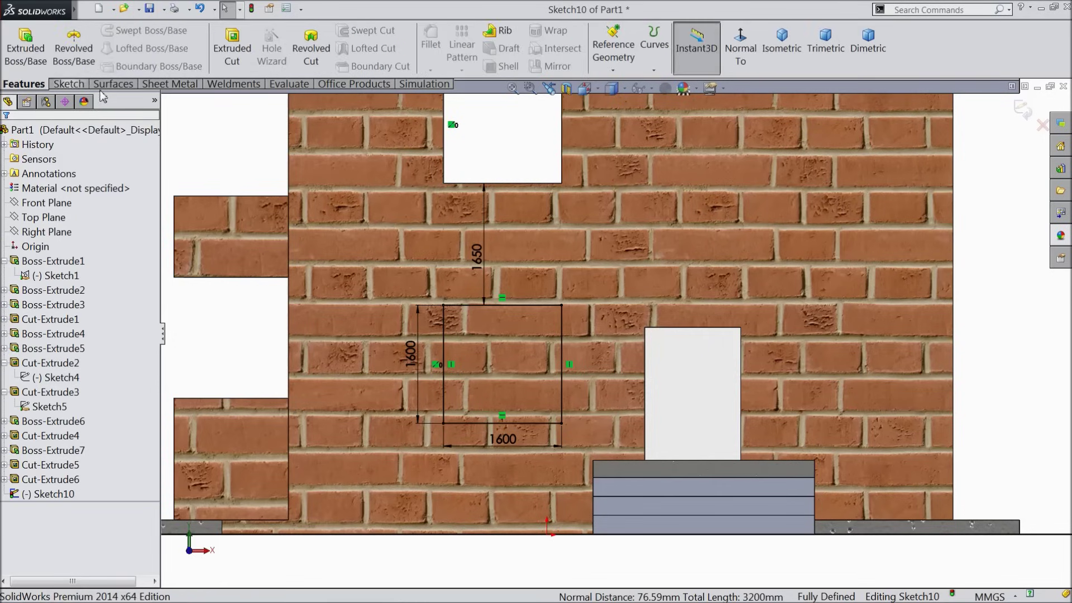
pyautogui.click(231, 48)
pyautogui.click(49, 212)
pyautogui.click(61, 260)
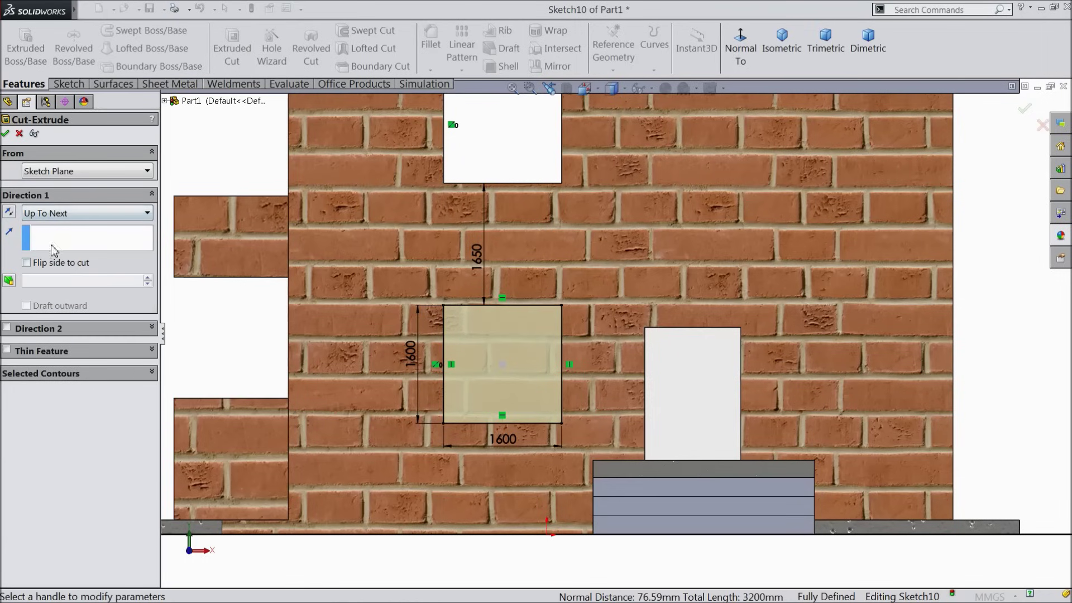
pyautogui.click(5, 134)
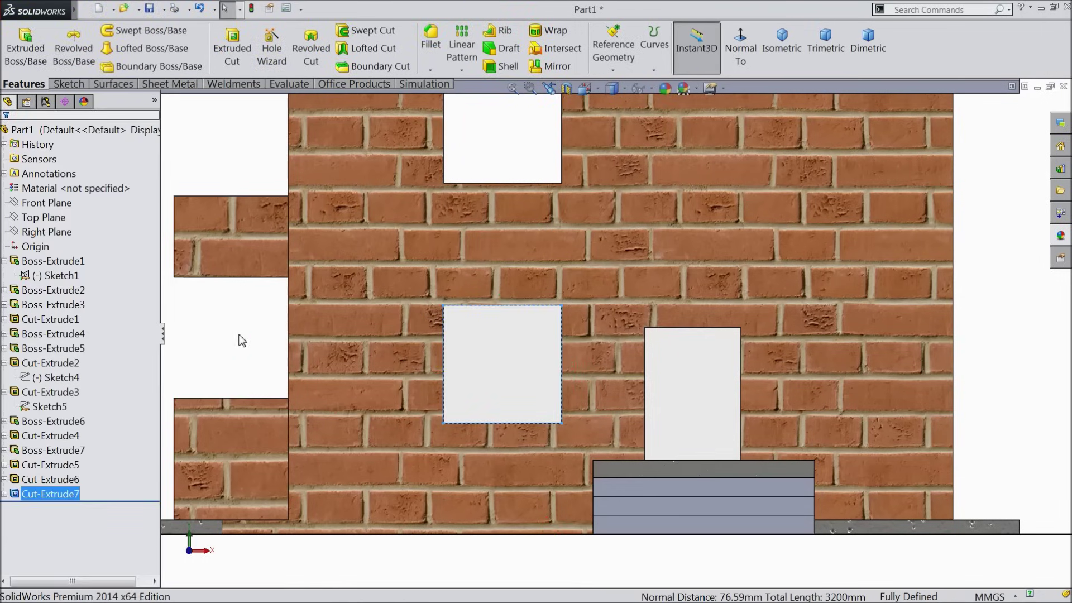
pyautogui.scroll(5, 241, 340)
# Step: Orbit into a 3-D view, zoom to fit, and select the ground plate
pyautogui.moveTo(246, 337); pyautogui.dragTo(330, 397, button='middle')
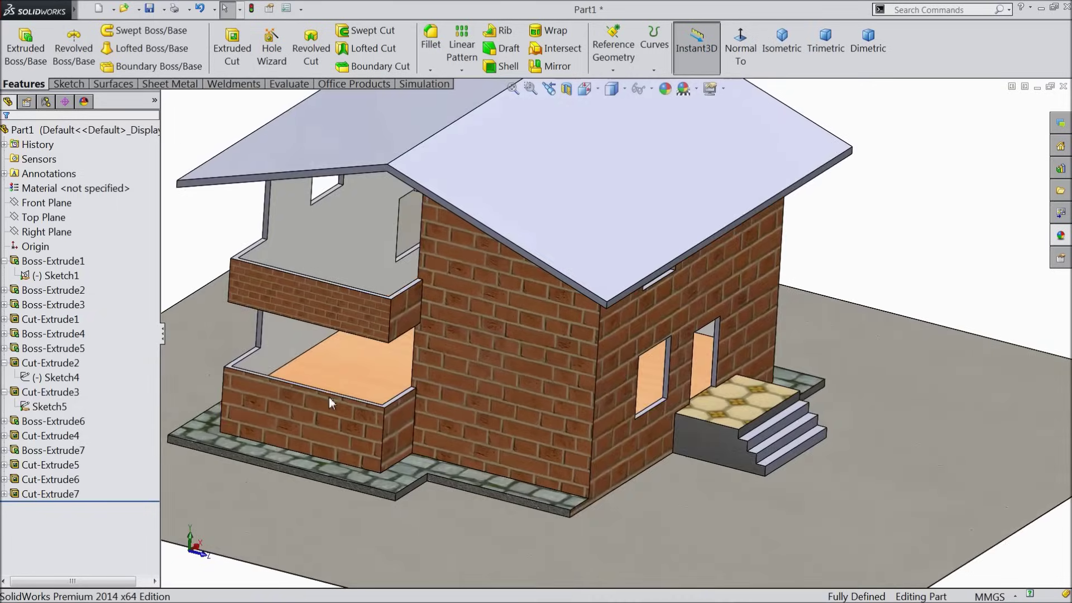
pyautogui.press('f')
pyautogui.scroll(-2, 391, 373)
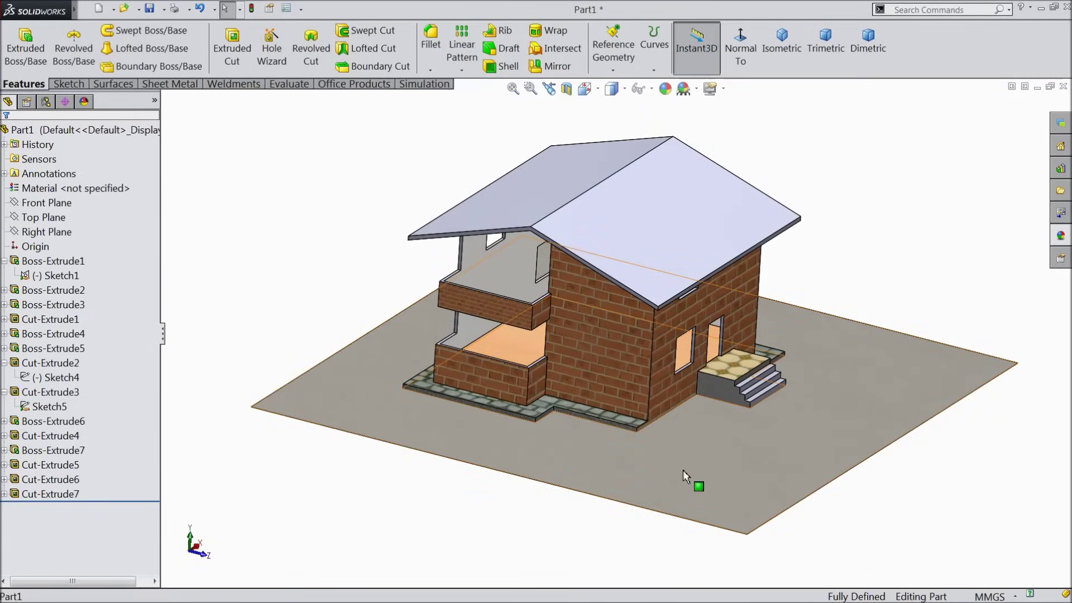
pyautogui.click(682, 470)
pyautogui.scroll(-2, 767, 410)
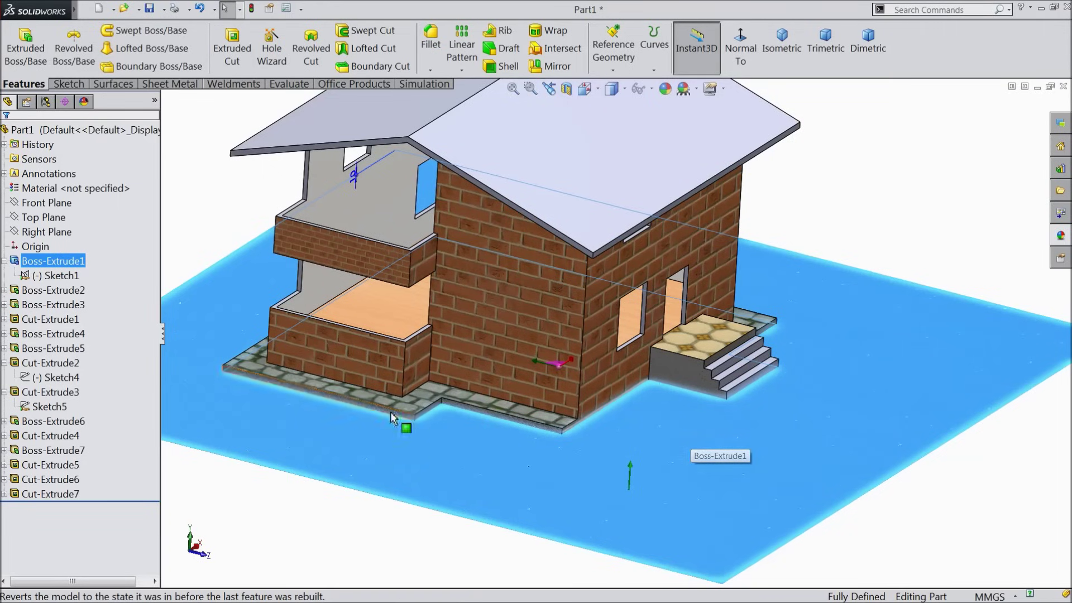
# Step: Browse the Appearances library to Organic > Miscellaneous to reveal the grass appearance
pyautogui.click(1064, 238)
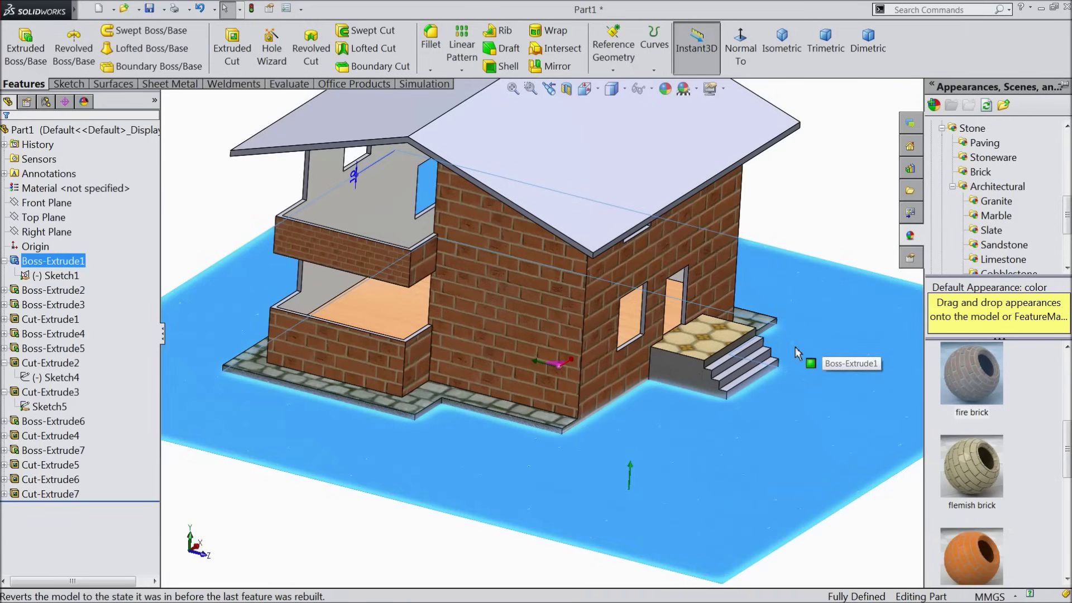
pyautogui.click(953, 186)
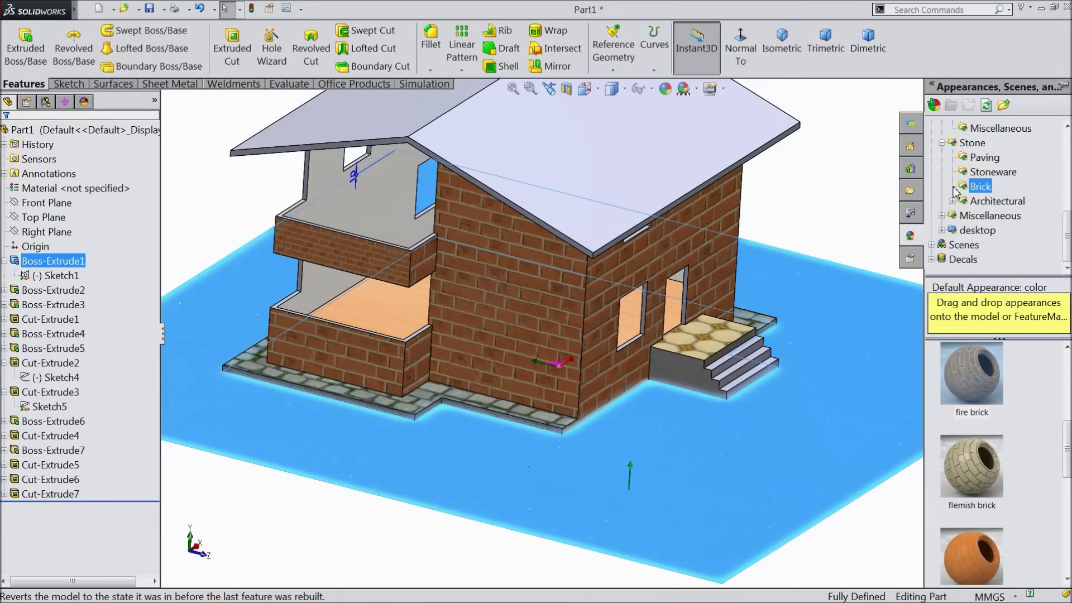
pyautogui.scroll(2, 958, 161)
pyautogui.click(942, 129)
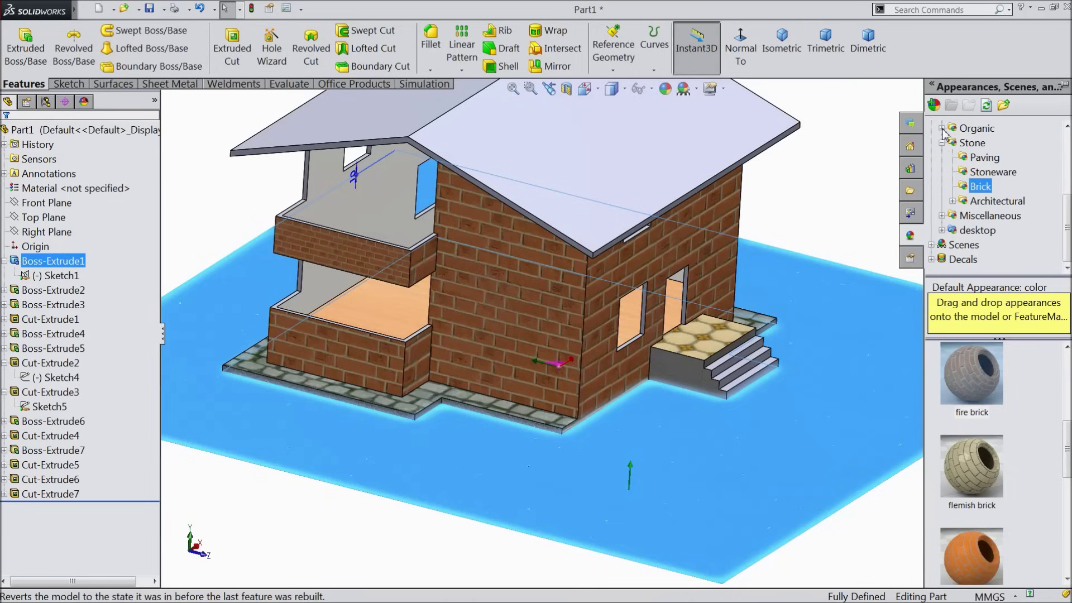
pyautogui.click(942, 143)
pyautogui.scroll(2, 990, 172)
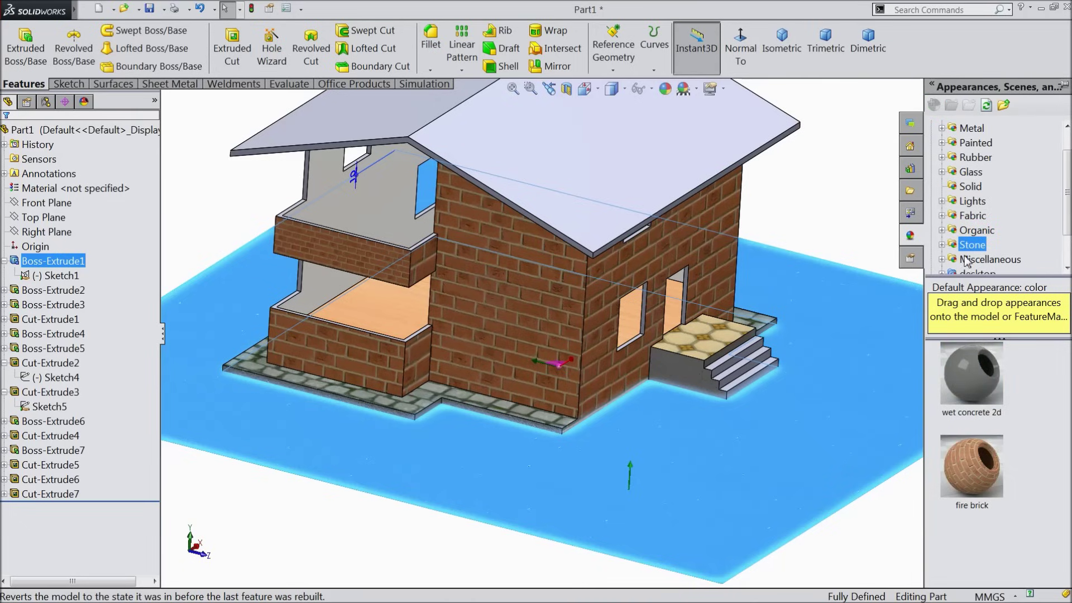
pyautogui.click(942, 230)
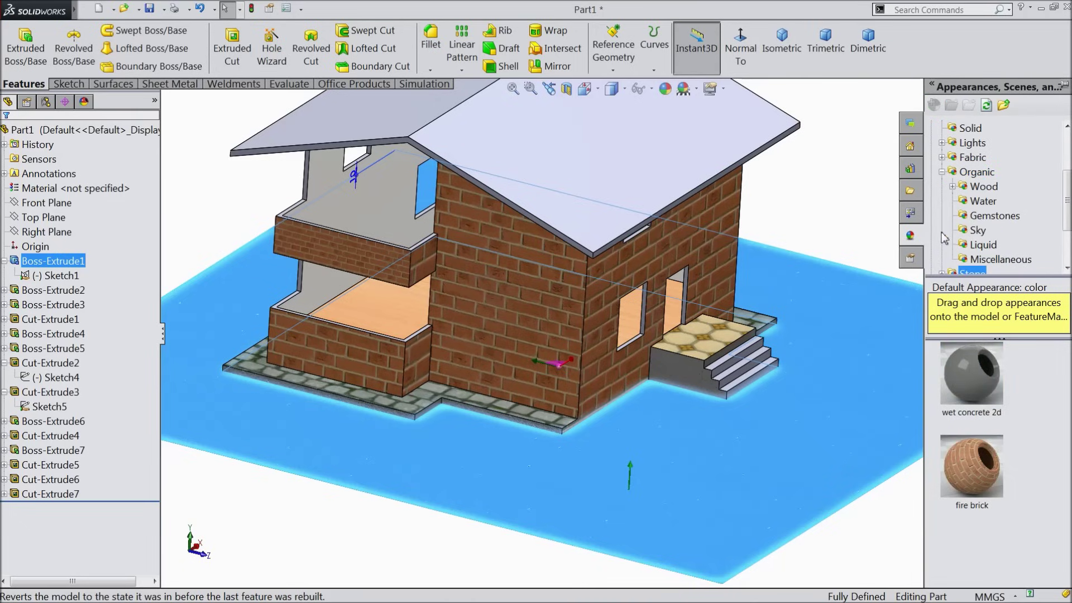
pyautogui.click(999, 259)
pyautogui.scroll(-2, 1017, 460)
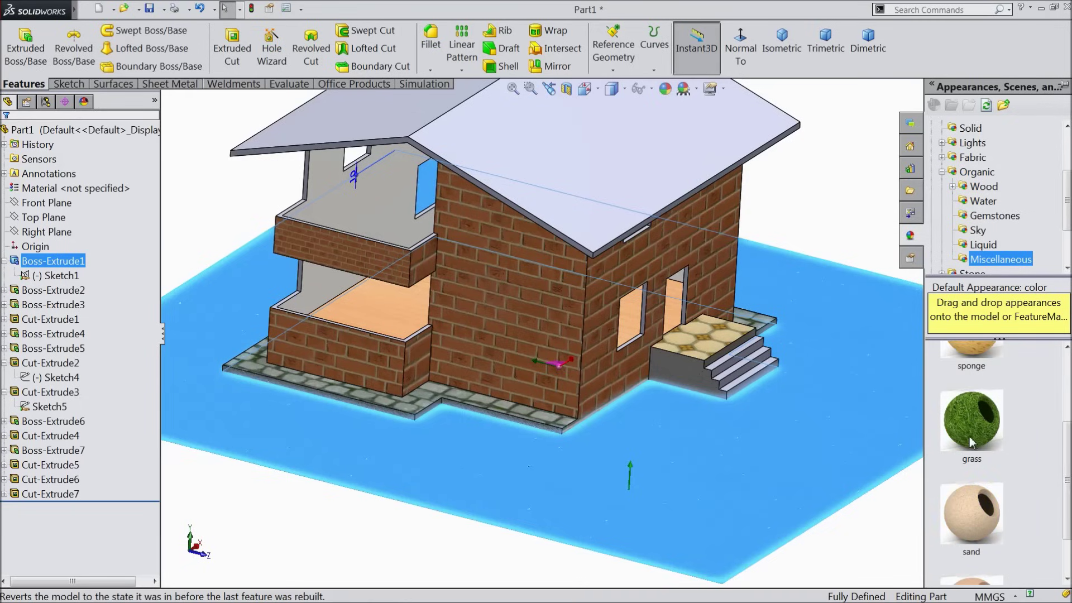
# Step: Apply the grass appearance to the ground plate under the house
pyautogui.moveTo(970, 443); pyautogui.dragTo(866, 453)
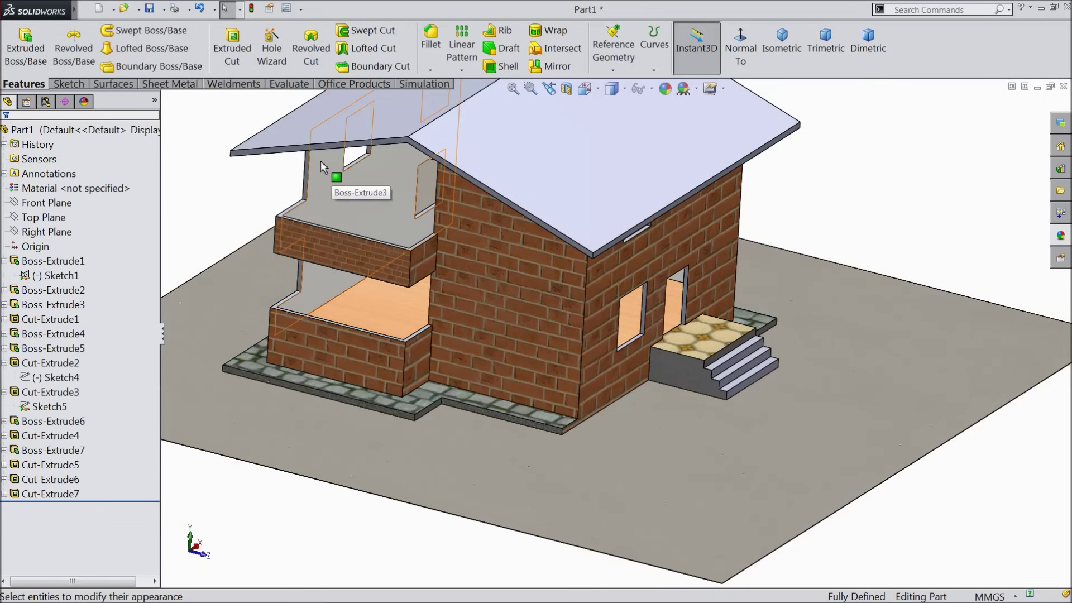
pyautogui.click(872, 349)
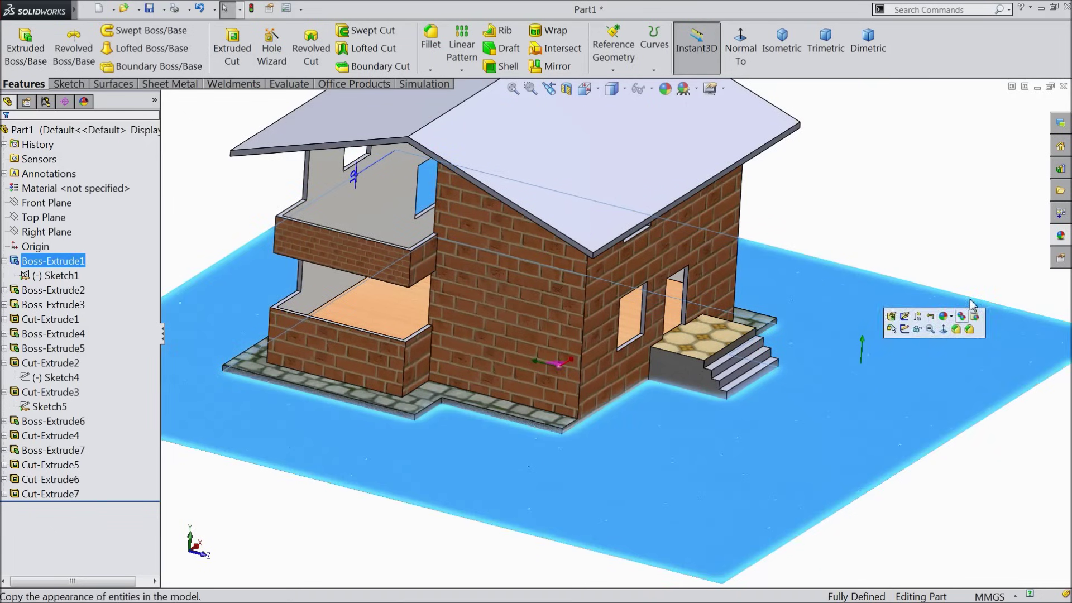
pyautogui.click(1060, 235)
pyautogui.doubleClick(983, 436)
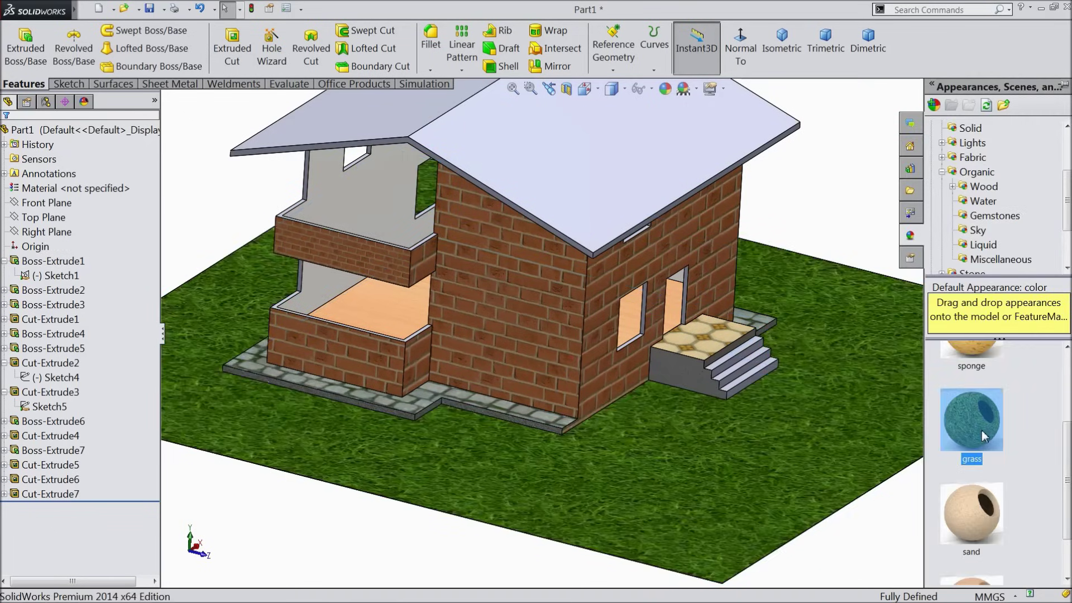
pyautogui.moveTo(779, 461); pyautogui.dragTo(784, 462, button='middle')
# Step: Turn on Perspective view, zoom in on the side door, and show its opening's dimensions
pyautogui.press('f')
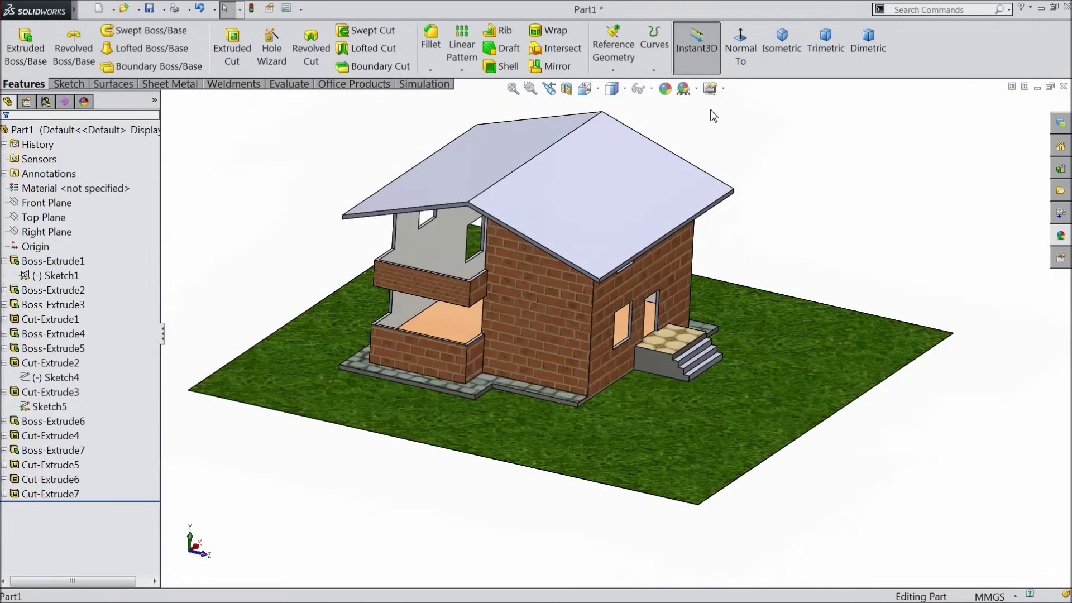
pyautogui.click(723, 88)
pyautogui.click(726, 160)
pyautogui.moveTo(631, 282); pyautogui.dragTo(614, 390, button='middle')
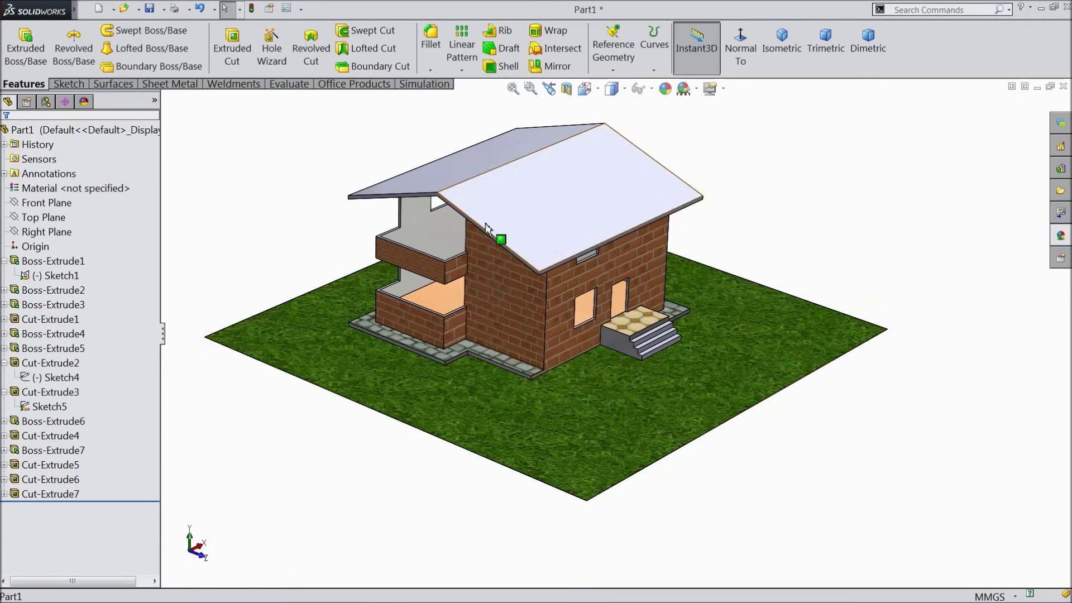
pyautogui.scroll(-2, 466, 318)
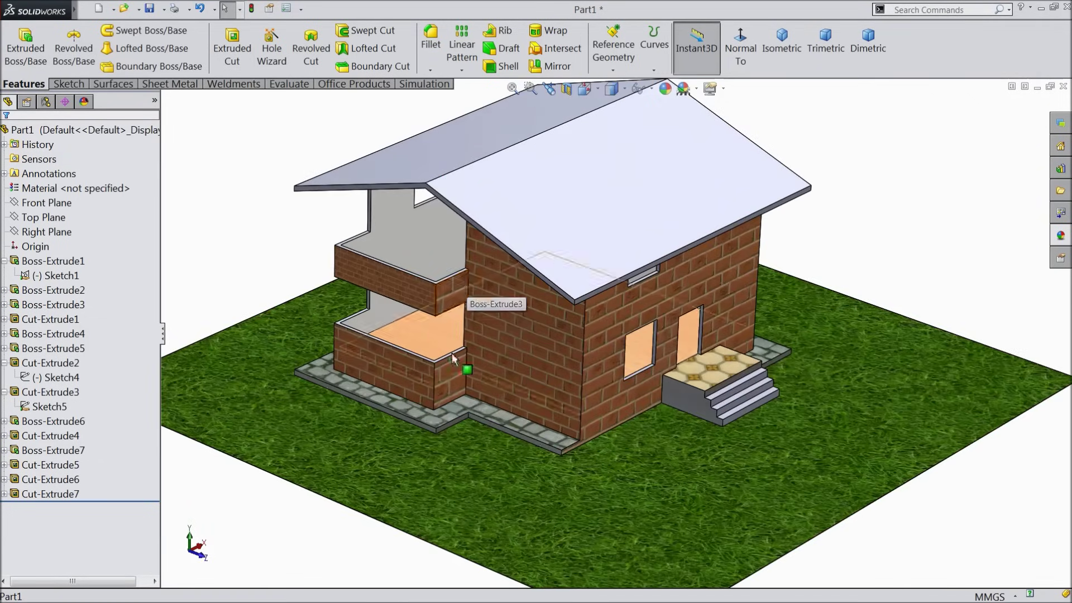
pyautogui.scroll(-1, 459, 334)
pyautogui.scroll(-3, 653, 345)
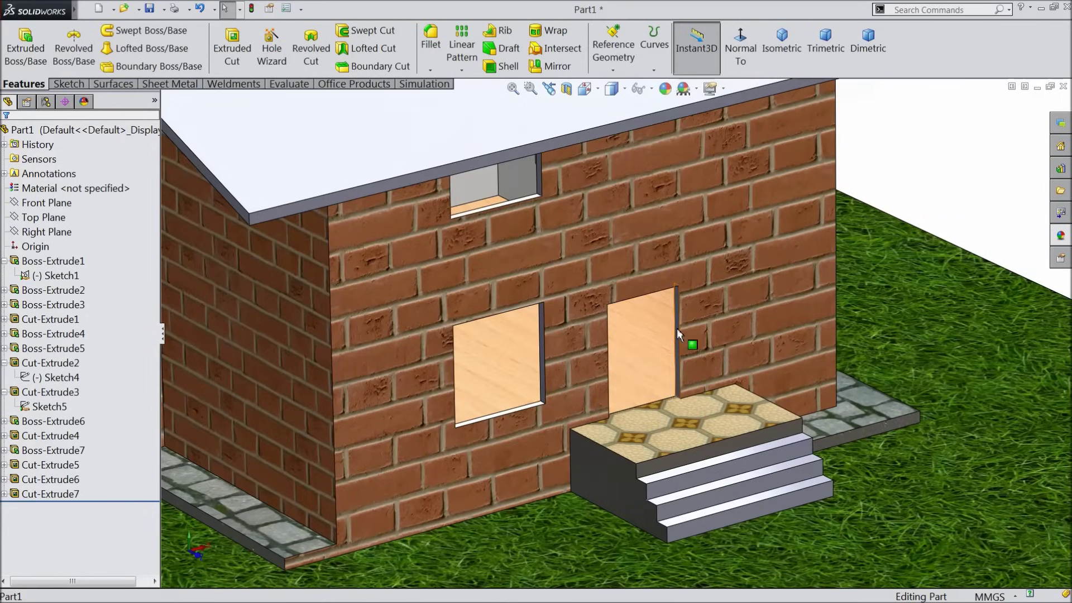
pyautogui.click(677, 327)
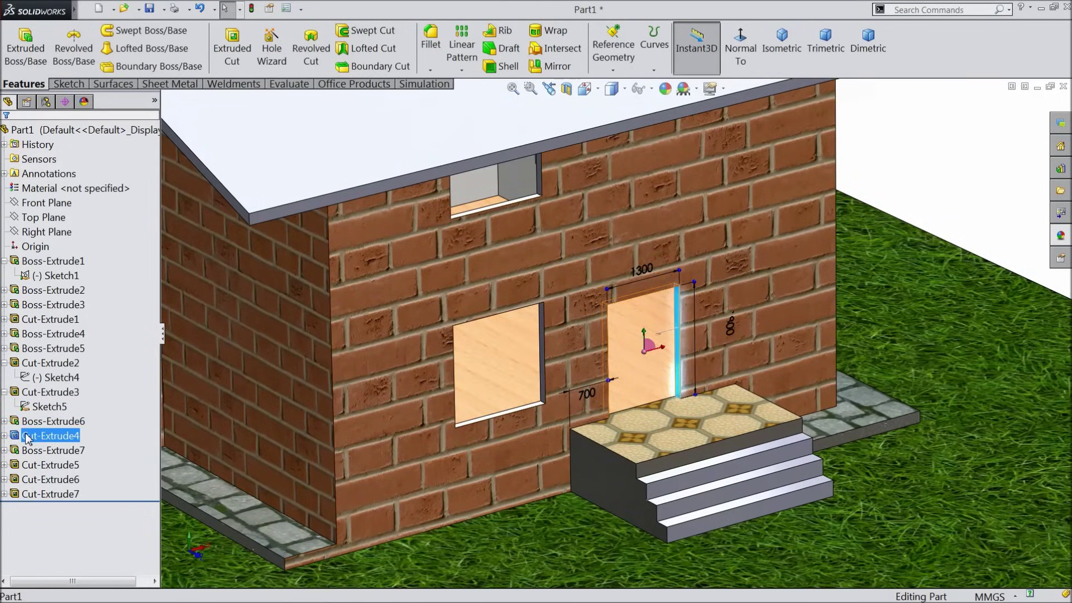
# Step: Edit Sketch7 under Cut-Extrude4 and set the door height to 2100 mm
pyautogui.click(4, 436)
pyautogui.click(49, 450)
pyautogui.click(39, 421)
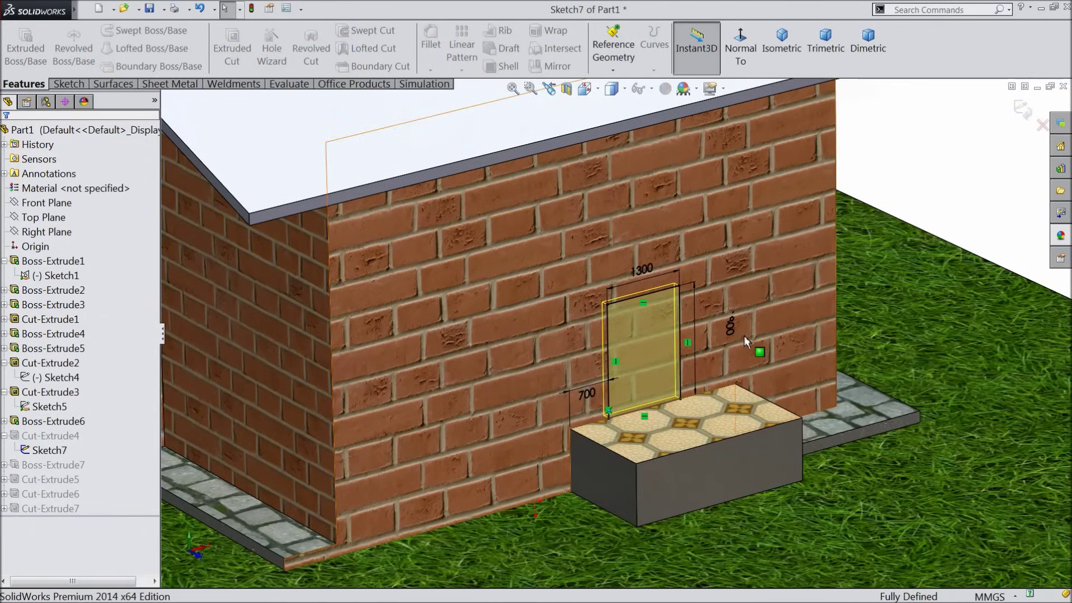
pyautogui.click(730, 326)
pyautogui.doubleClick(732, 326)
pyautogui.write('2100')
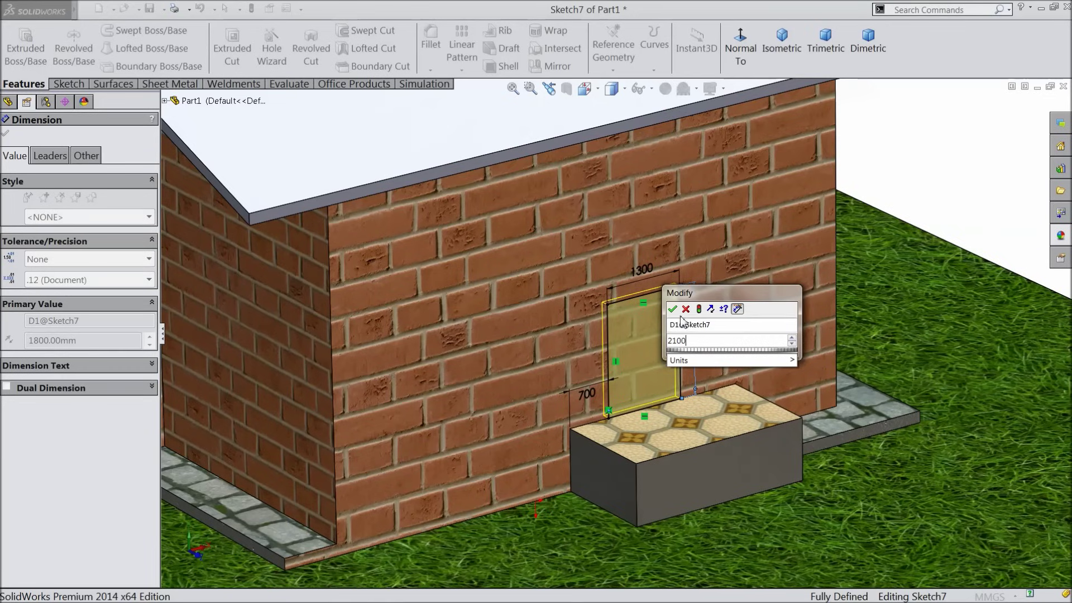
pyautogui.press('Return')
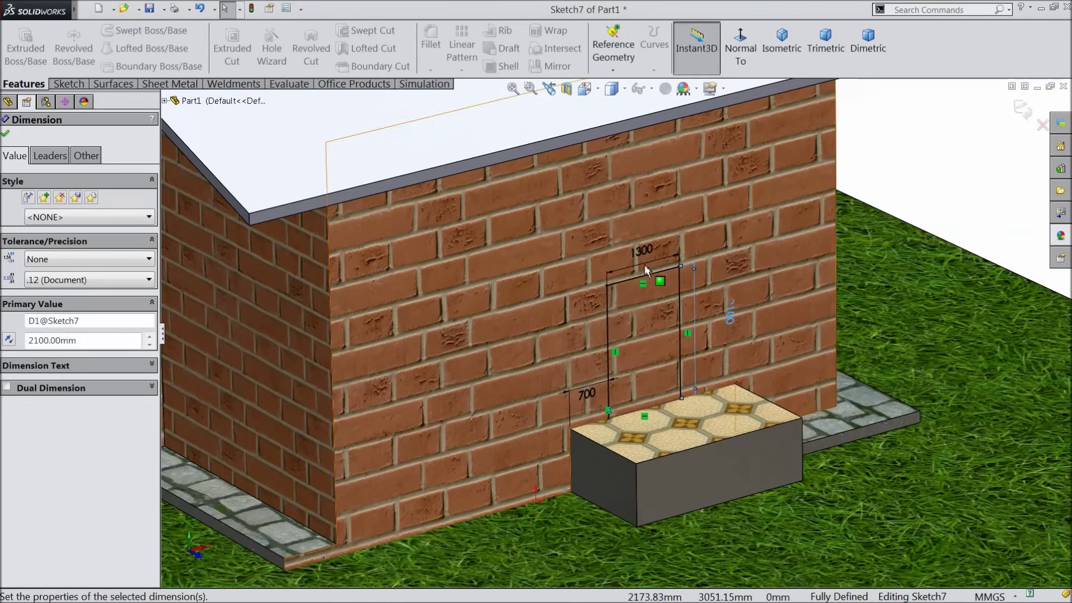
# Step: Change the door width from 1300 to 1100 mm and the 700 offset to 800 mm, then rebuild
pyautogui.doubleClick(640, 254)
pyautogui.write('1100')
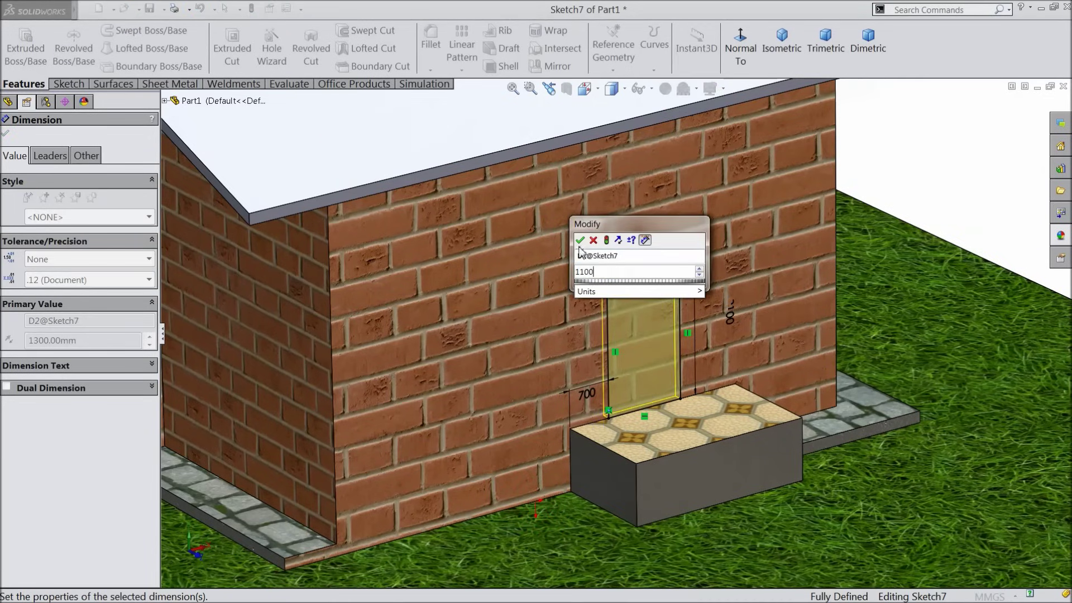
pyautogui.click(580, 241)
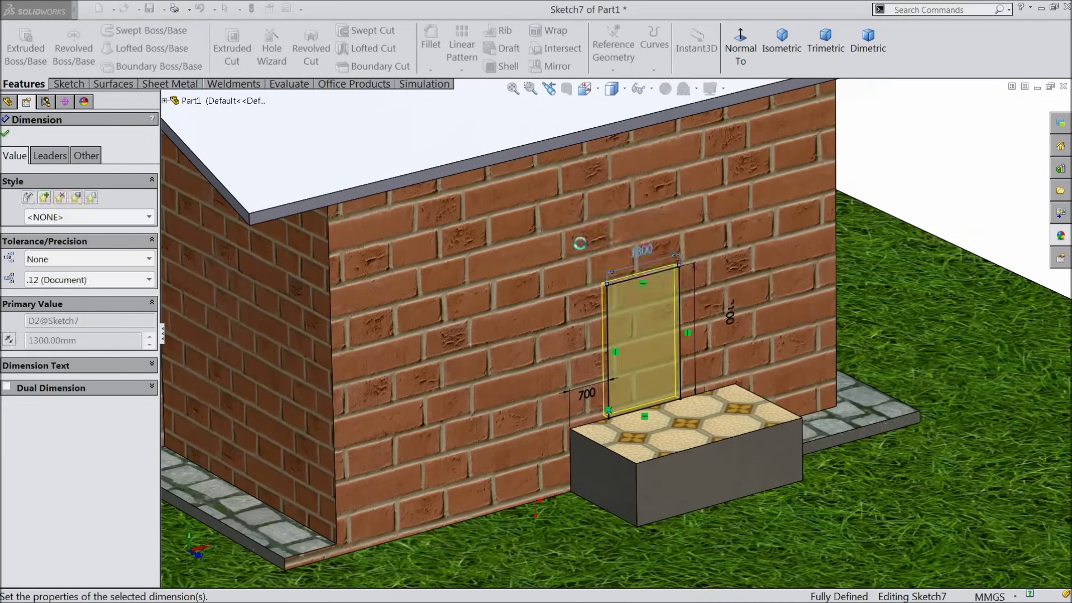
pyautogui.doubleClick(589, 395)
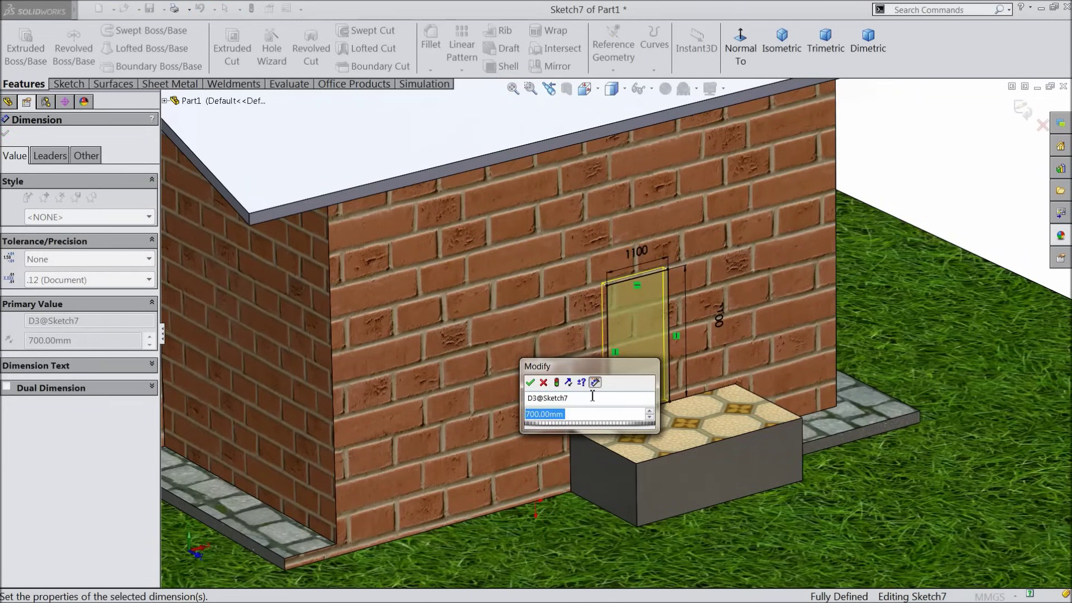
pyautogui.write('800')
pyautogui.click(531, 381)
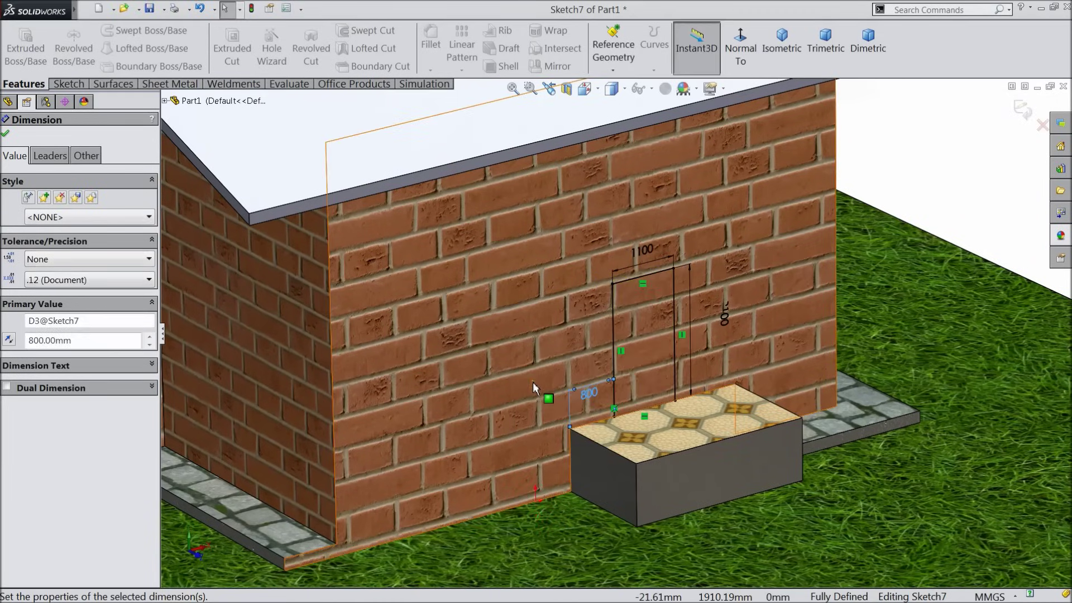
pyautogui.click(1041, 133)
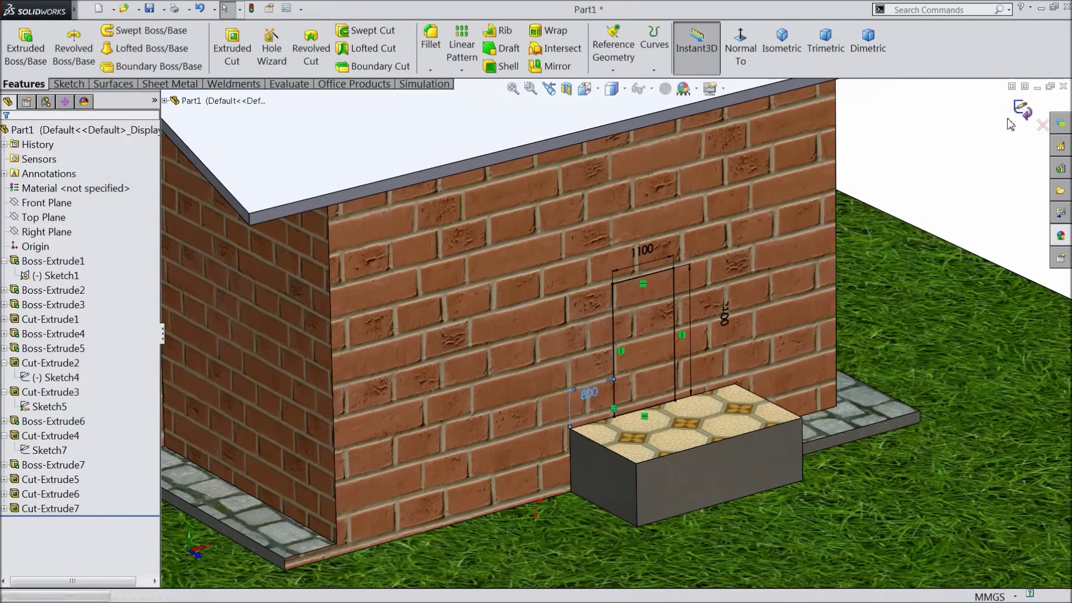
pyautogui.scroll(6, 694, 343)
# Step: Start a new sketch on the plain side brick wall, viewed normal to it
pyautogui.moveTo(550, 371); pyautogui.dragTo(502, 322, button='middle')
pyautogui.click(501, 322)
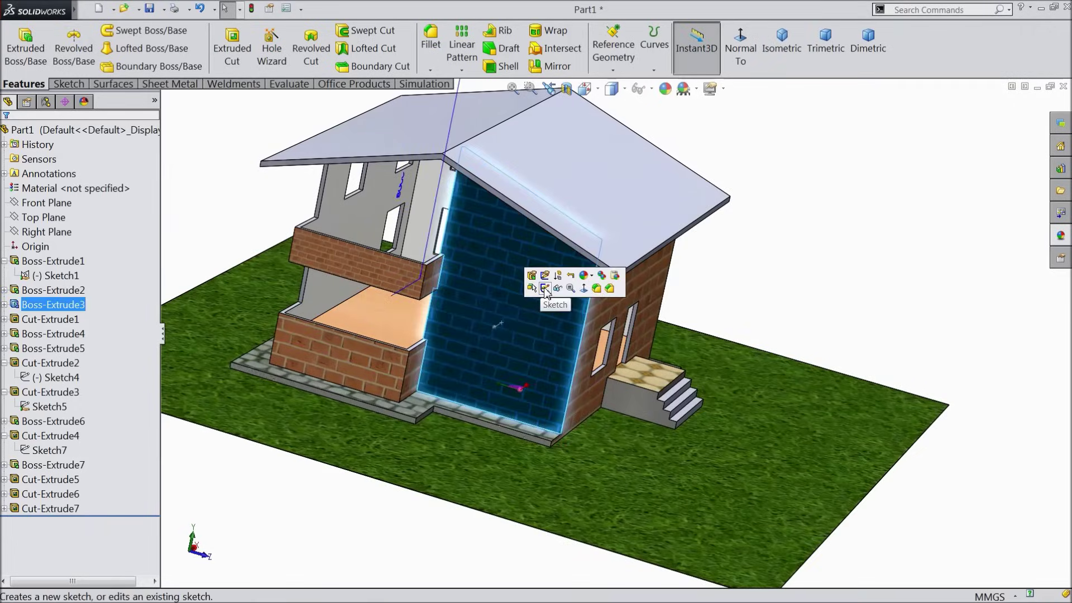
pyautogui.click(544, 286)
pyautogui.click(739, 51)
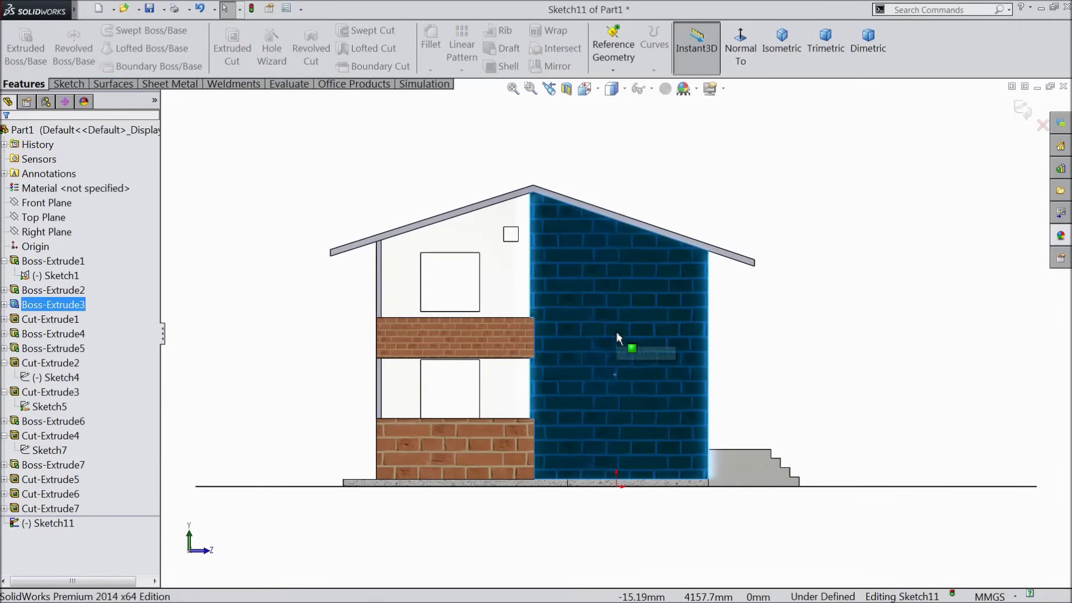
# Step: Draw two rectangles on the side wall, one above the other
pyautogui.click(65, 84)
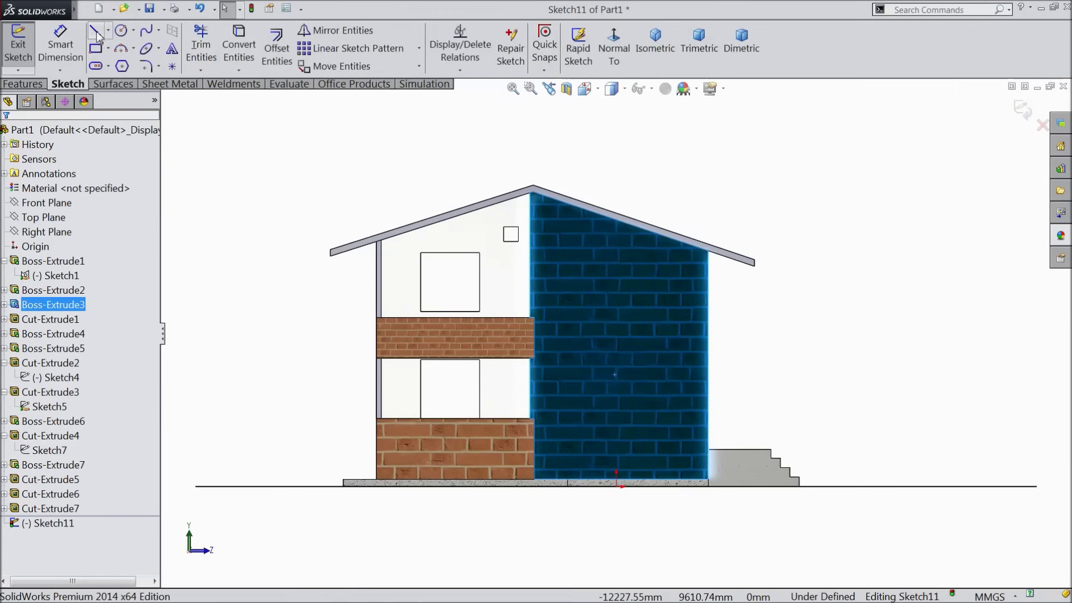
pyautogui.click(96, 51)
pyautogui.scroll(-3, 608, 348)
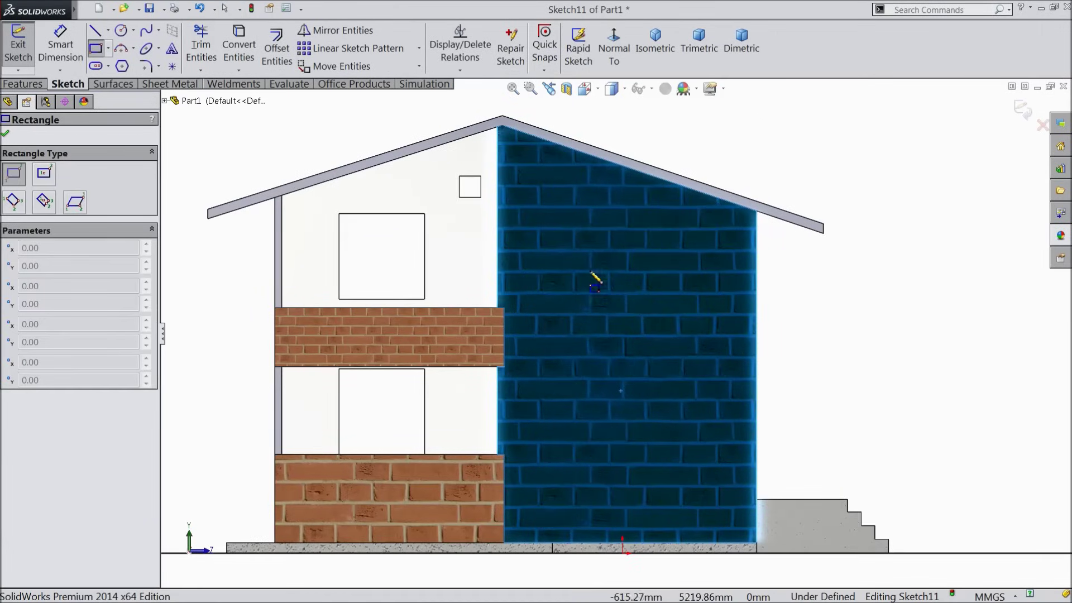
pyautogui.moveTo(576, 211)
pyautogui.mouseDown()
pyautogui.moveTo(625, 313)
pyautogui.moveTo(664, 338)
pyautogui.moveTo(664, 323)
pyautogui.mouseUp()
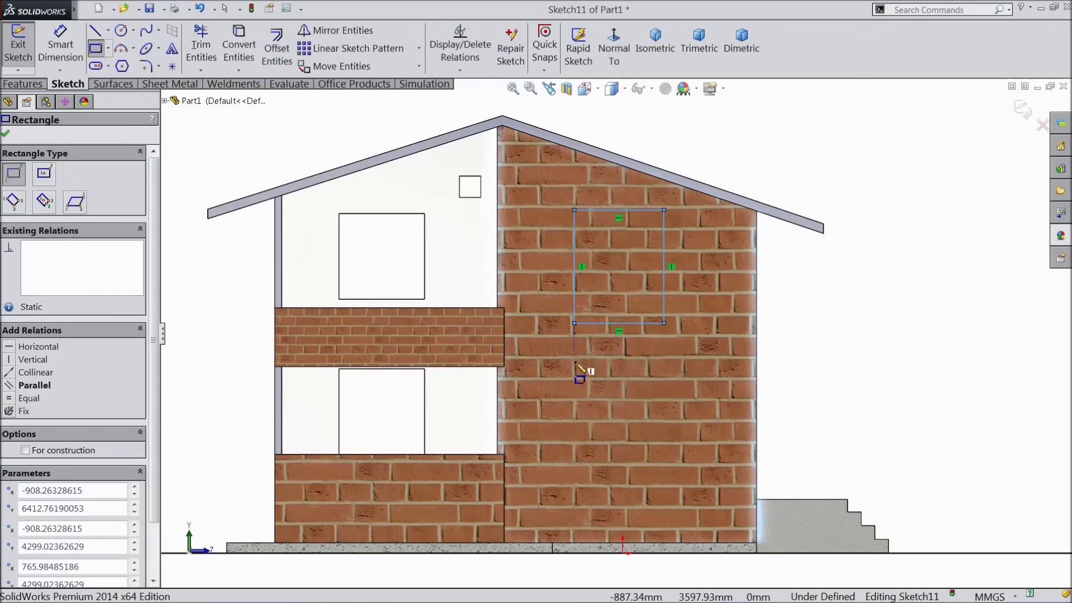
pyautogui.moveTo(575, 384); pyautogui.dragTo(664, 473)
pyautogui.rightClick(681, 413)
pyautogui.click(702, 136)
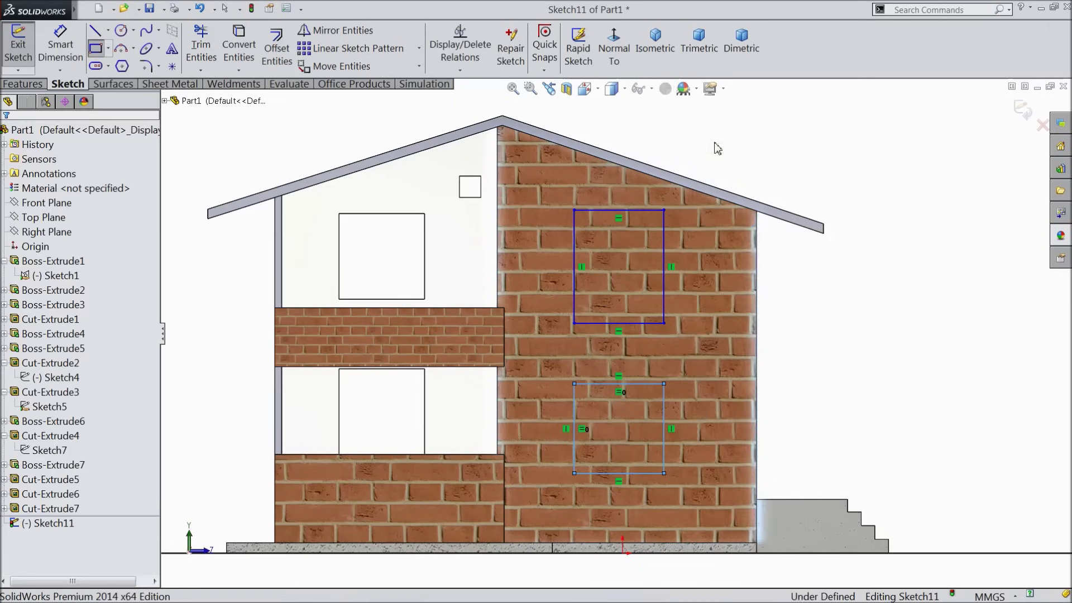
pyautogui.scroll(-2, 678, 354)
# Step: Make the rectangles' left and horizontal edges equal and their right edges collinear
pyautogui.click(551, 254)
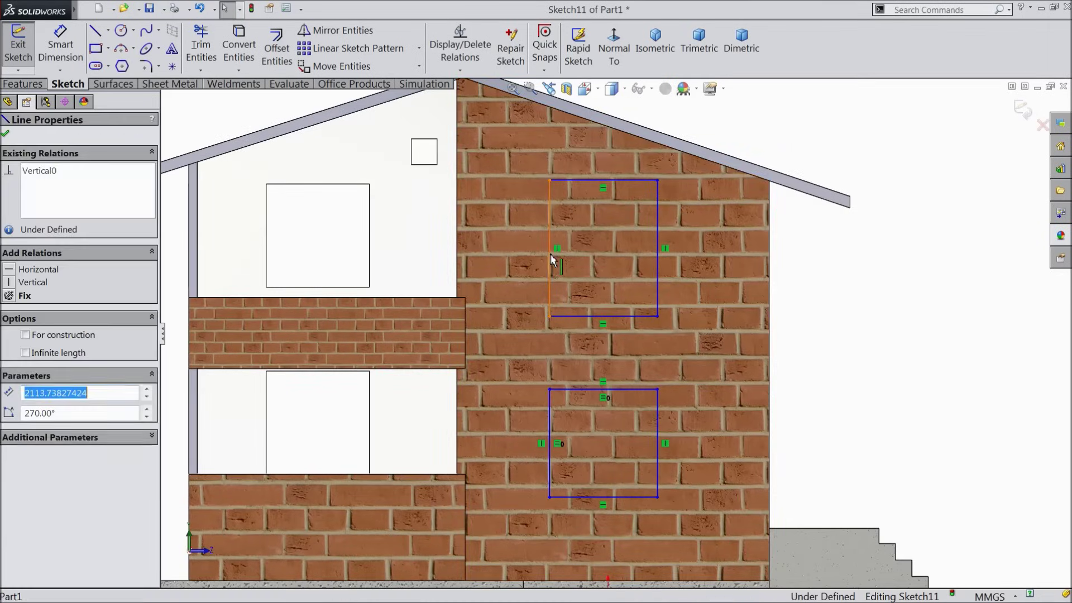
pyautogui.keyDown('ctrl'); pyautogui.click(550, 424); pyautogui.keyUp('ctrl')
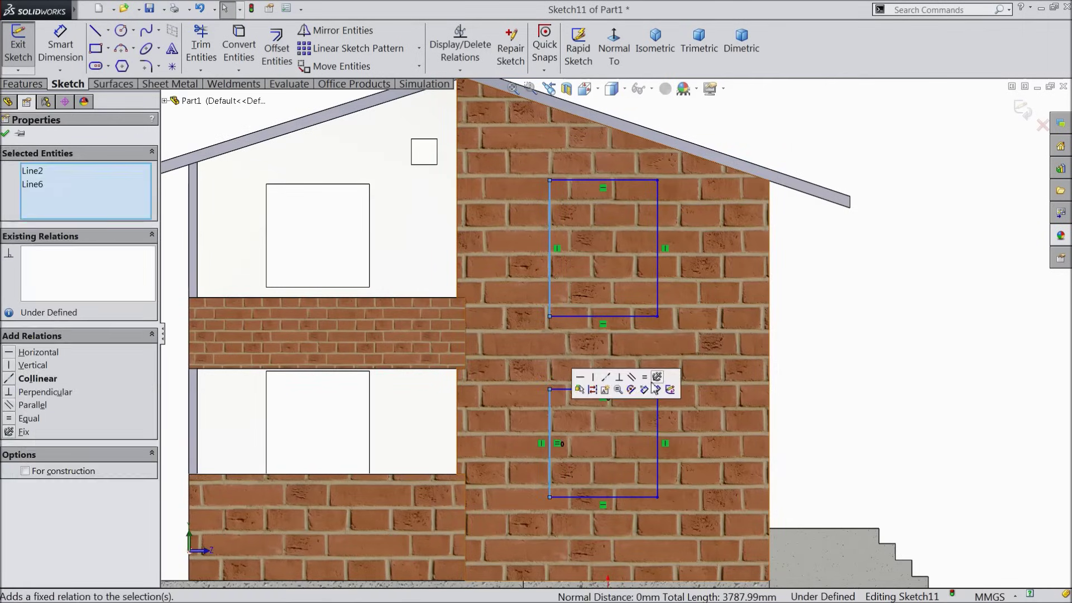
pyautogui.click(643, 378)
pyautogui.click(624, 316)
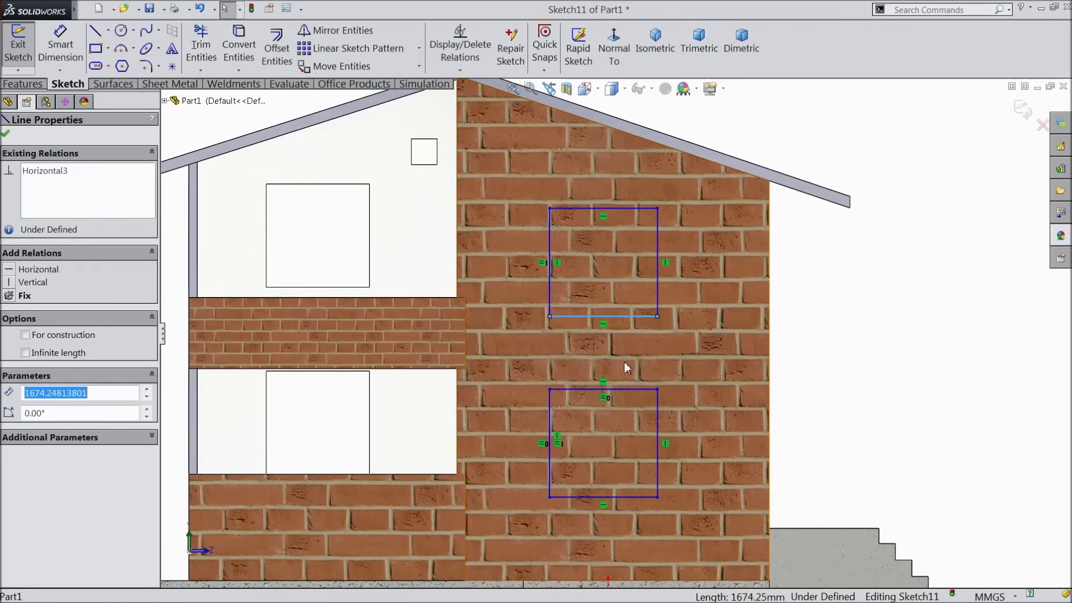
pyautogui.keyDown('ctrl'); pyautogui.click(623, 390); pyautogui.keyUp('ctrl')
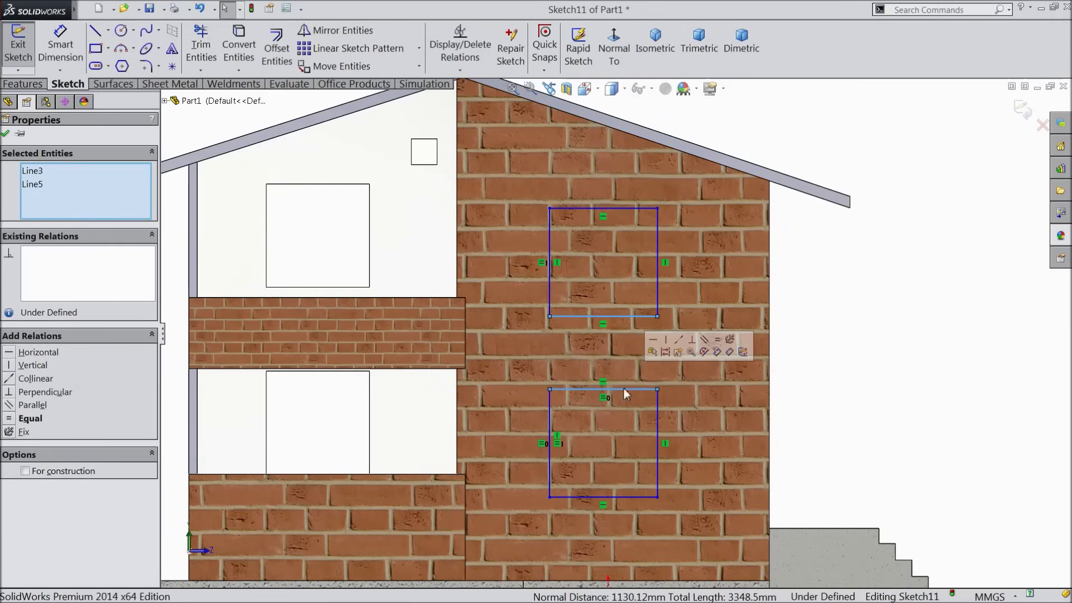
pyautogui.click(717, 341)
pyautogui.click(658, 304)
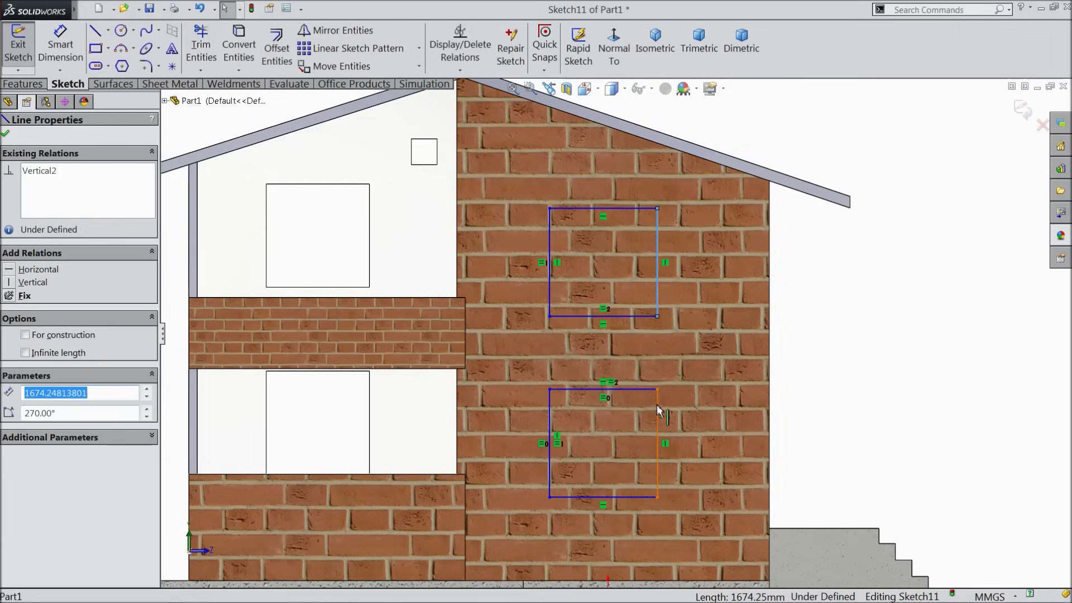
pyautogui.keyDown('ctrl'); pyautogui.click(658, 404); pyautogui.keyUp('ctrl')
pyautogui.click(714, 359)
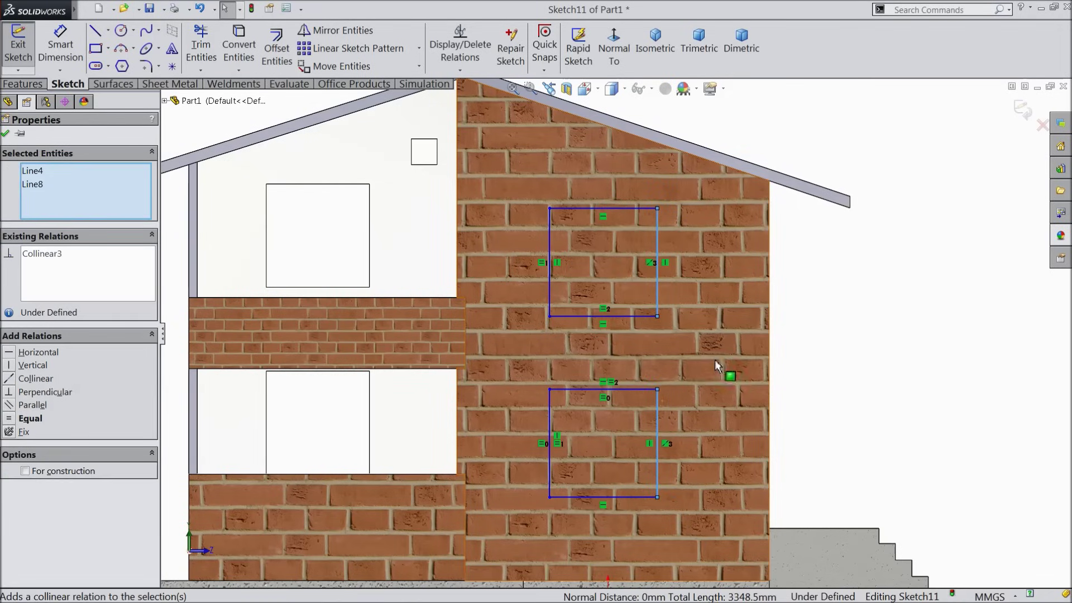
pyautogui.click(702, 361)
# Step: Dimension the upper rectangle's left edge 1300 mm from the wall's edge
pyautogui.click(61, 45)
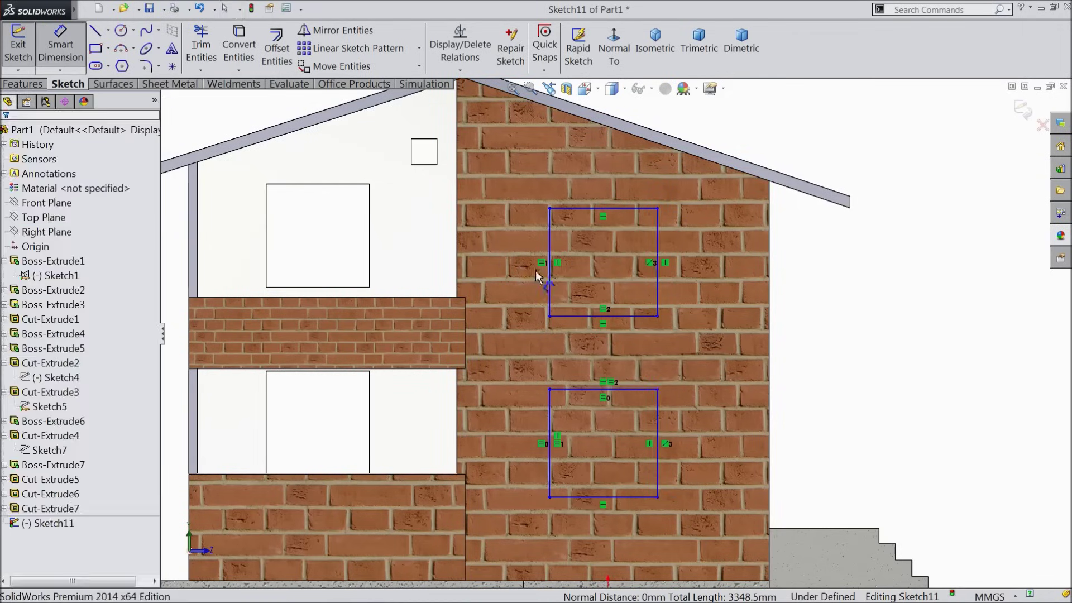
pyautogui.click(550, 252)
pyautogui.scroll(2, 502, 215)
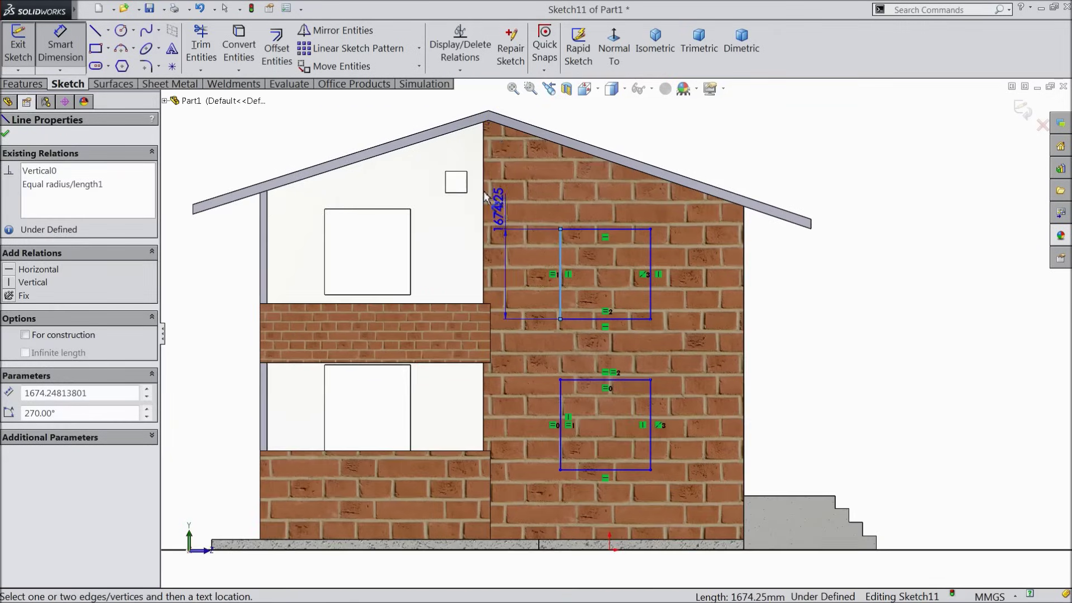
pyautogui.click(489, 121)
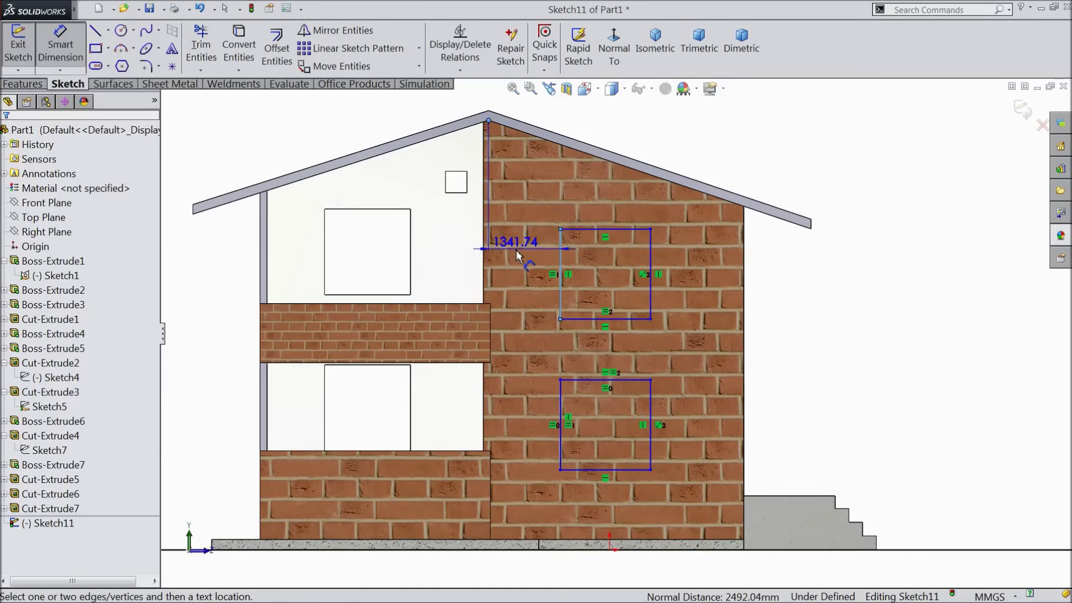
pyautogui.click(515, 241)
pyautogui.write('1300')
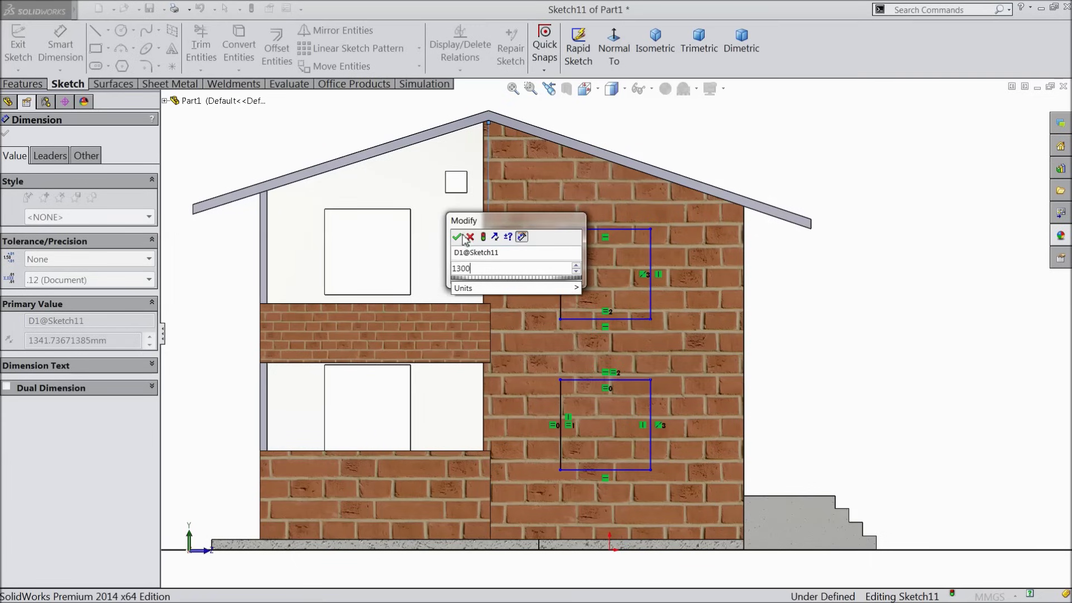
pyautogui.click(457, 237)
pyautogui.press('f')
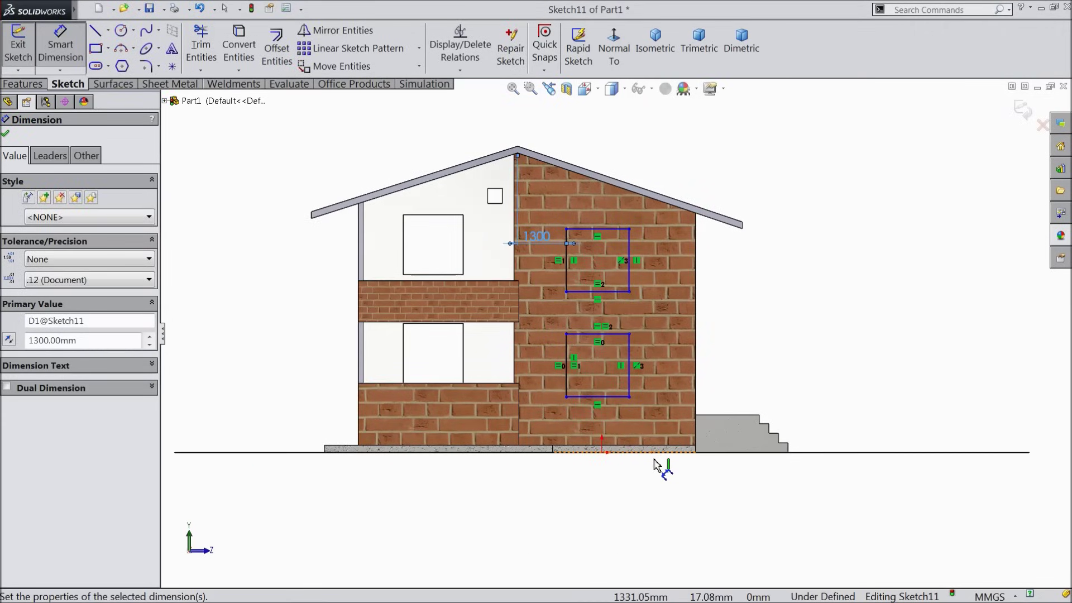
pyautogui.scroll(-4, 642, 465)
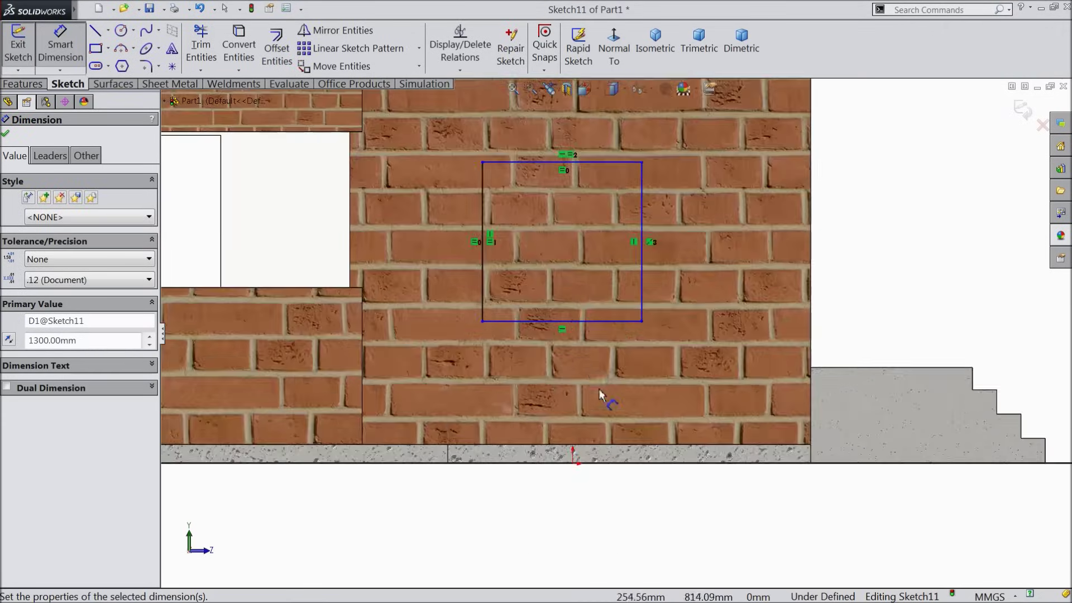
# Step: Dimension the lower rectangle's bottom edge 1650 mm above the floor line
pyautogui.click(575, 321)
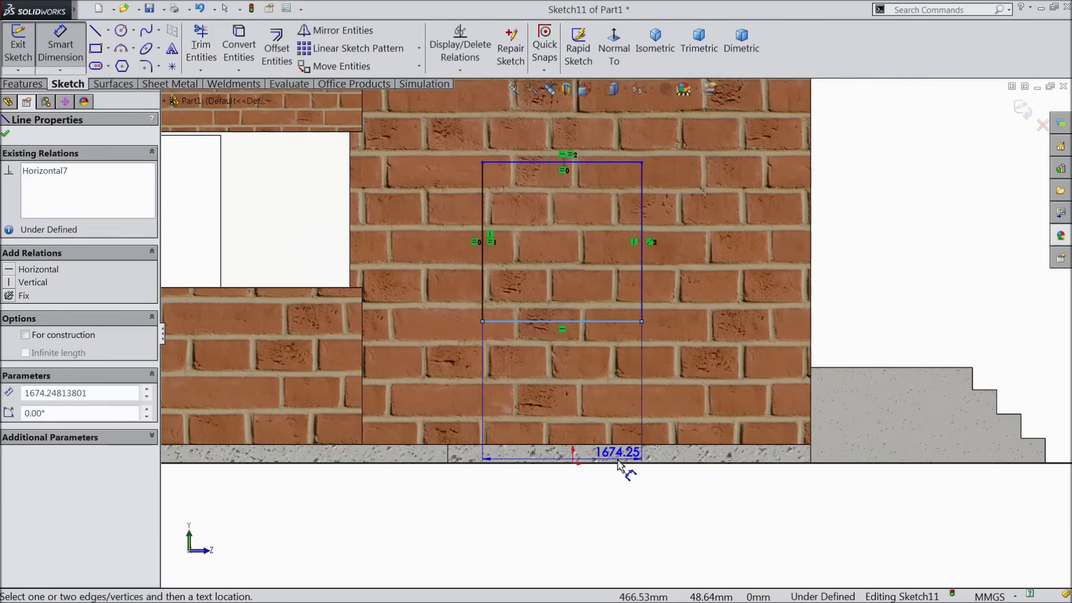
pyautogui.click(625, 462)
pyautogui.click(621, 419)
pyautogui.write('1650')
pyautogui.press('Return')
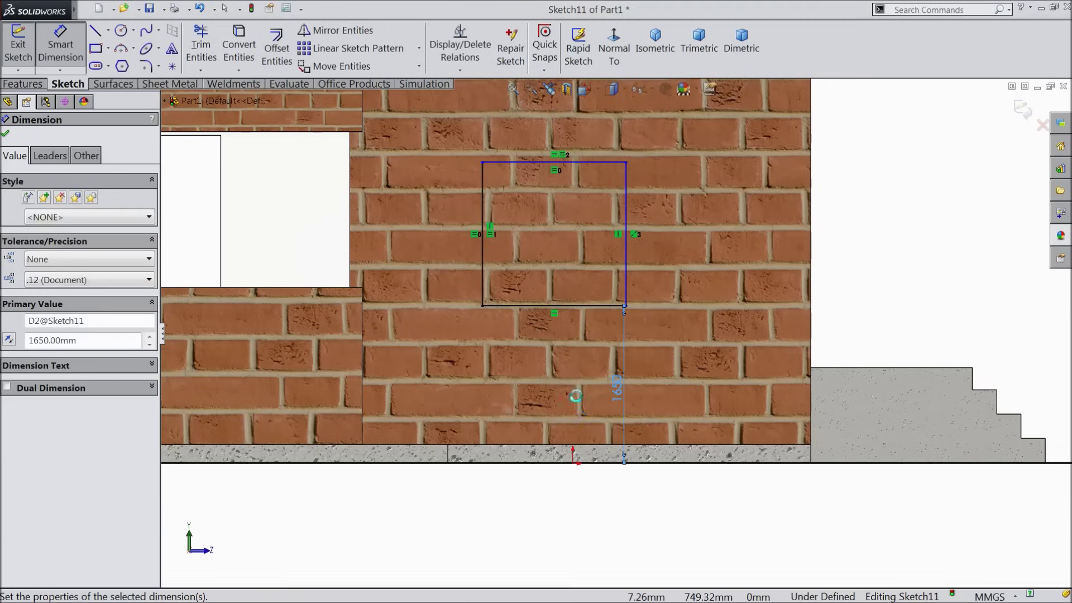
pyautogui.scroll(3, 570, 365)
pyautogui.scroll(-3, 614, 149)
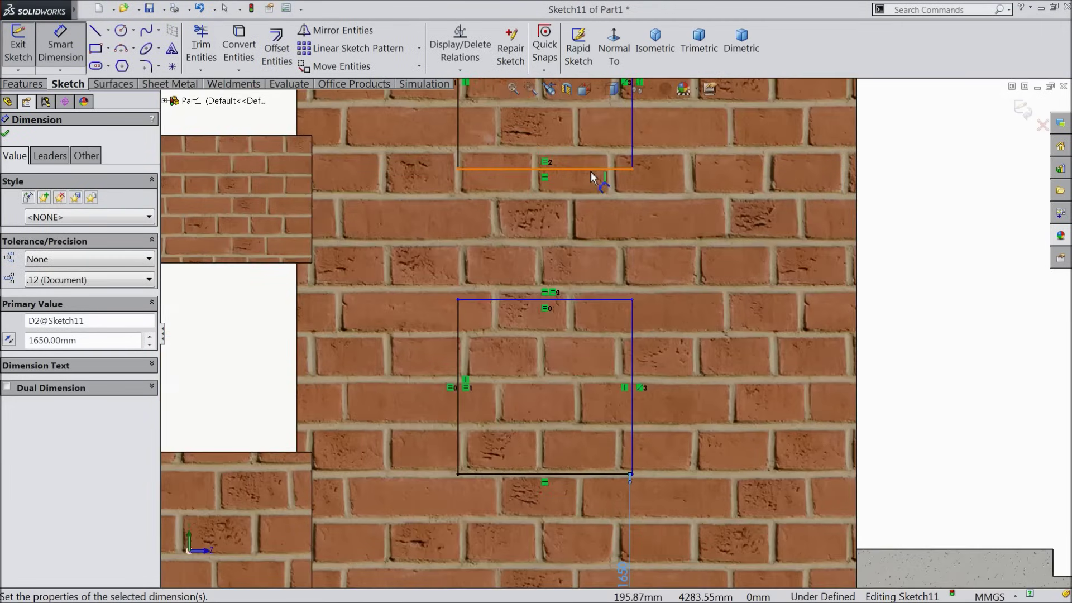
# Step: Set a 1300 mm gap between the two rectangles
pyautogui.click(591, 169)
pyautogui.click(581, 299)
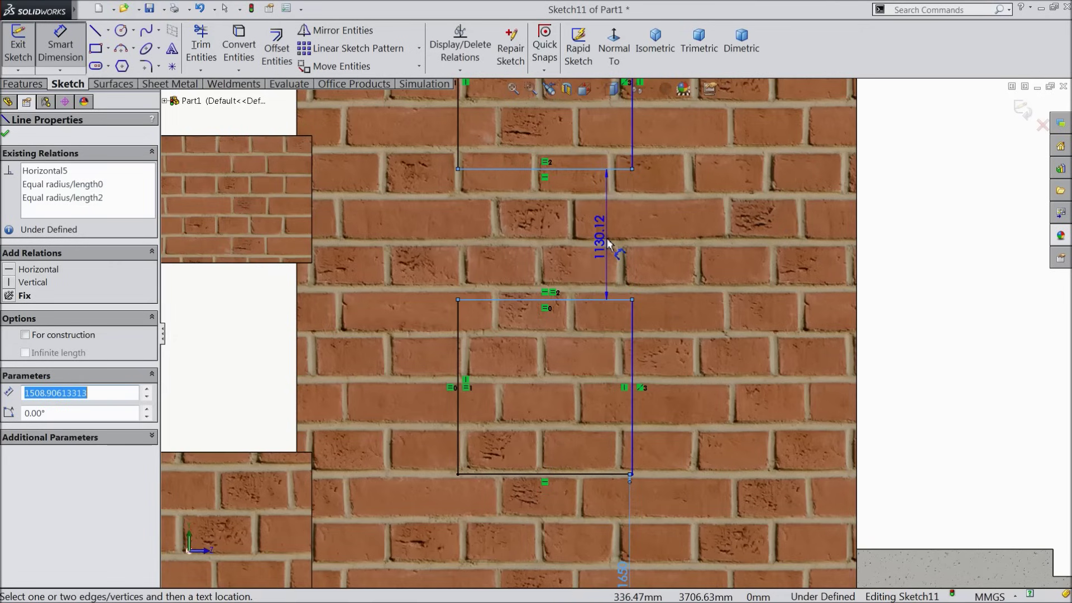
pyautogui.click(608, 240)
pyautogui.write('1300')
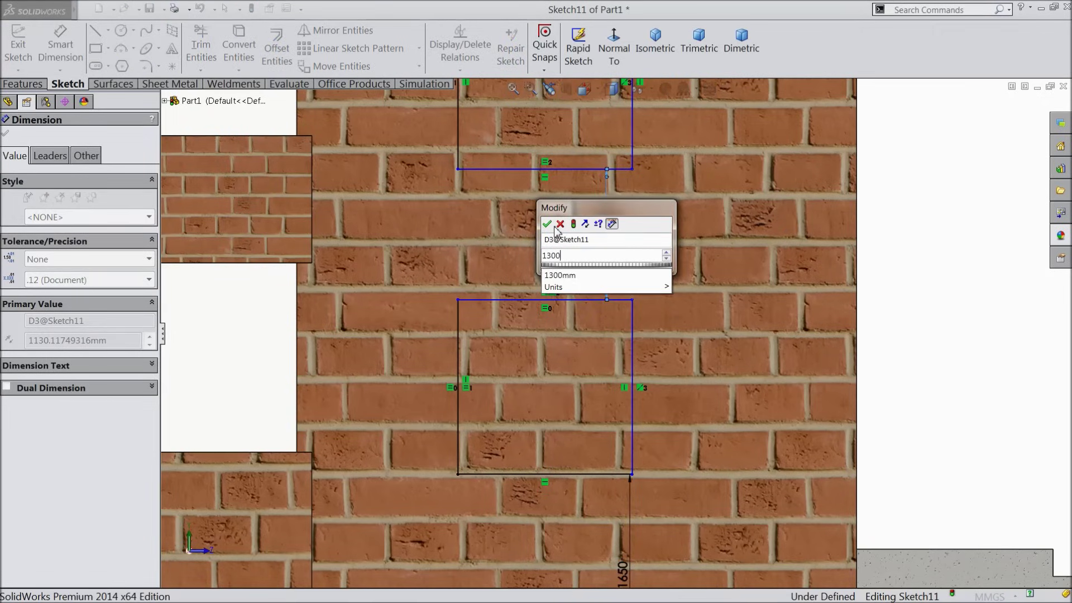
pyautogui.press('Return')
pyautogui.scroll(3, 558, 240)
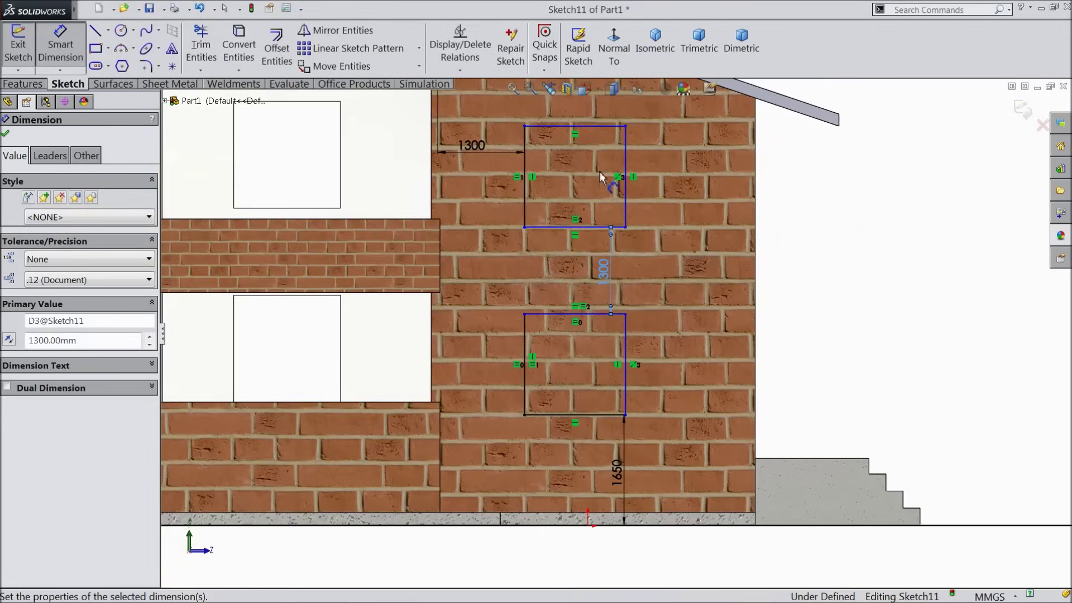
pyautogui.scroll(2, 599, 170)
pyautogui.scroll(-5, 591, 168)
# Step: Give the rectangles a 1600 mm width and keep the redundant height dimension as driven
pyautogui.click(575, 221)
pyautogui.click(565, 189)
pyautogui.write('1600')
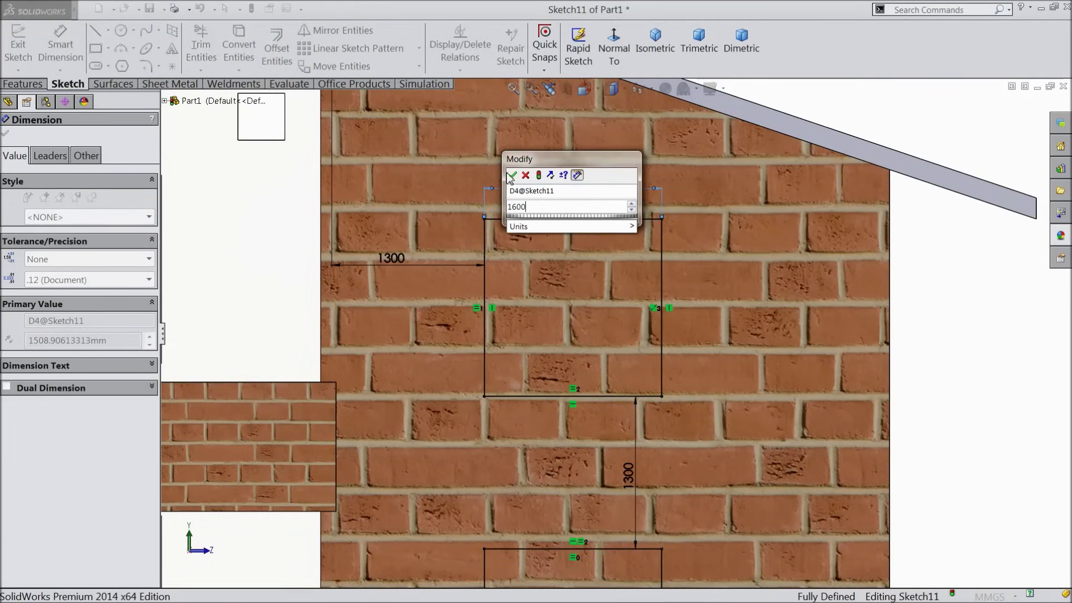
pyautogui.click(511, 176)
pyautogui.click(671, 257)
pyautogui.click(724, 266)
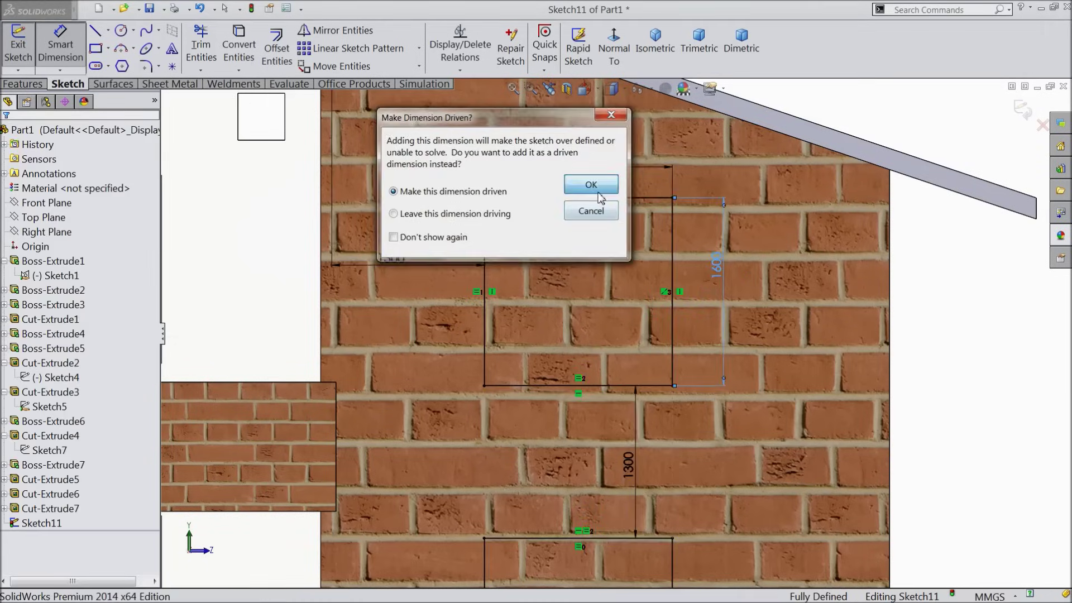
pyautogui.click(591, 184)
pyautogui.scroll(5, 579, 247)
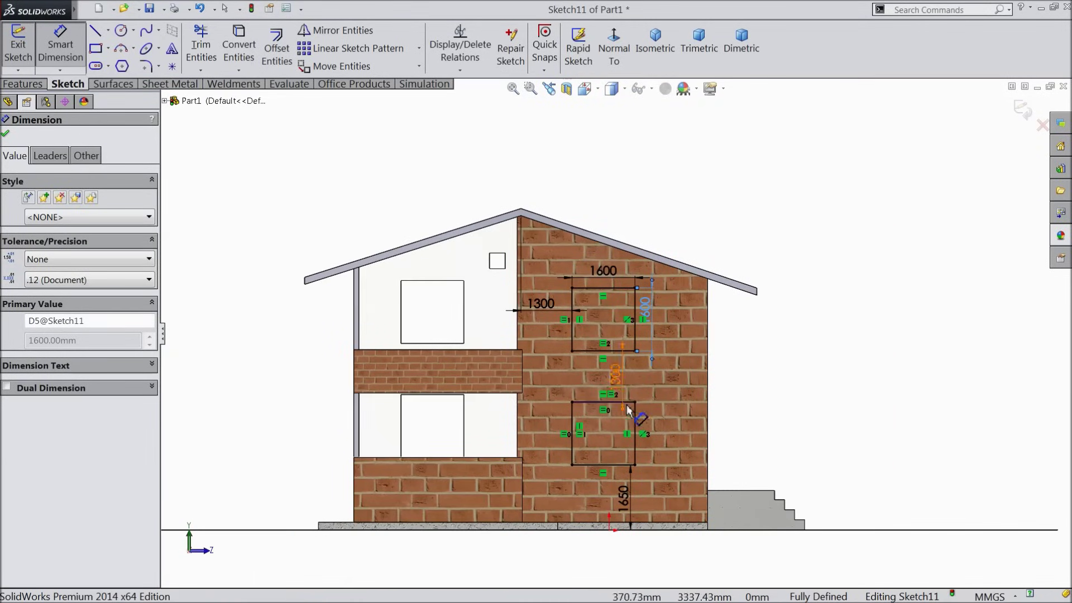
pyautogui.scroll(-1, 628, 410)
pyautogui.click(8, 135)
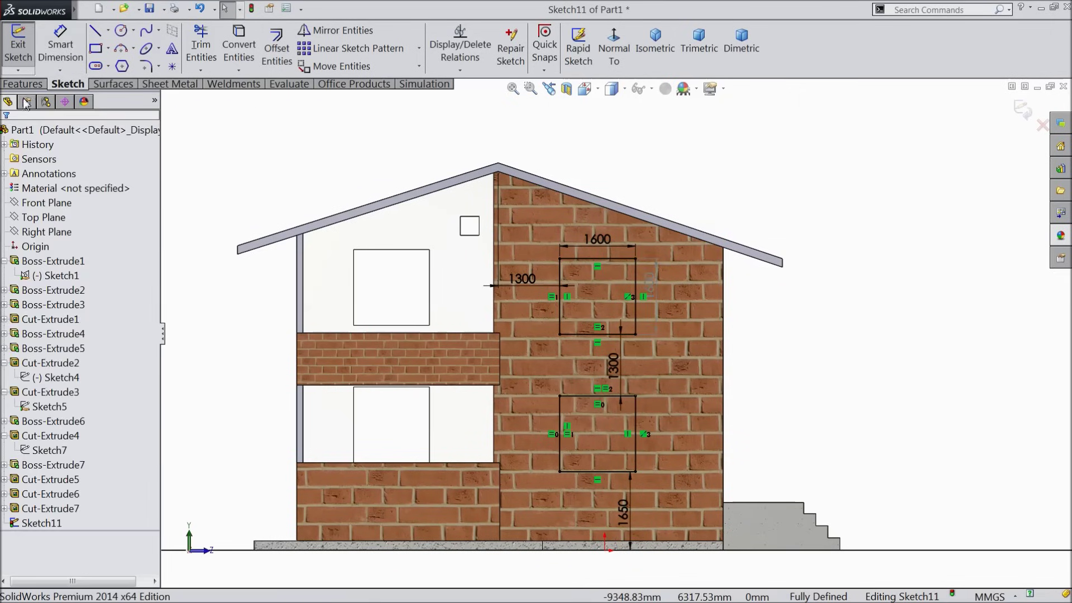
pyautogui.click(25, 84)
pyautogui.click(232, 49)
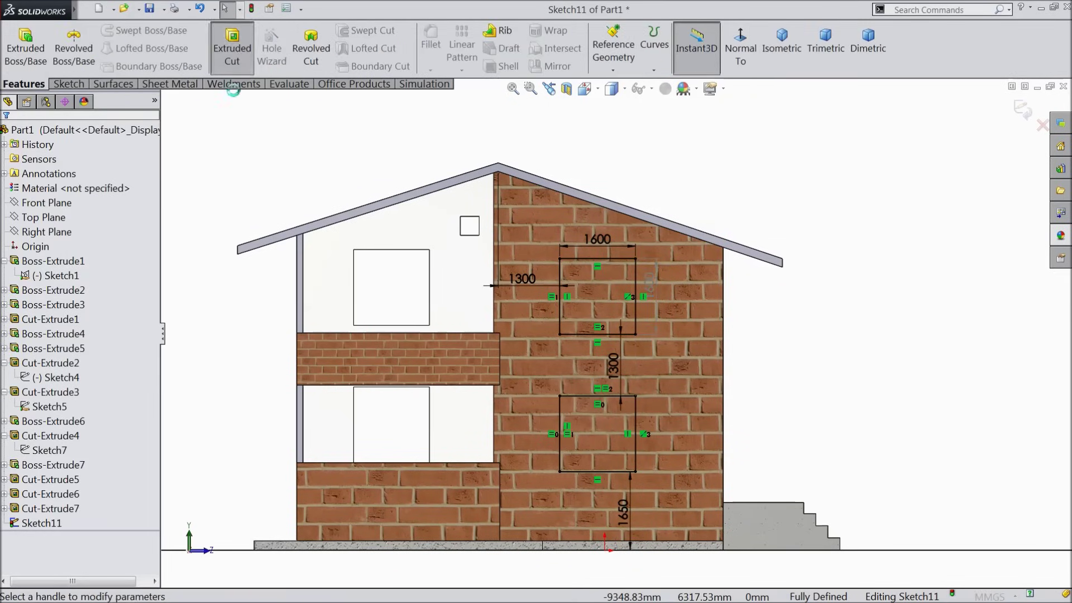
# Step: Cut the two 1600 mm window rectangles through the side brick wall Up To Next as Cut-Extrude8
pyautogui.click(37, 213)
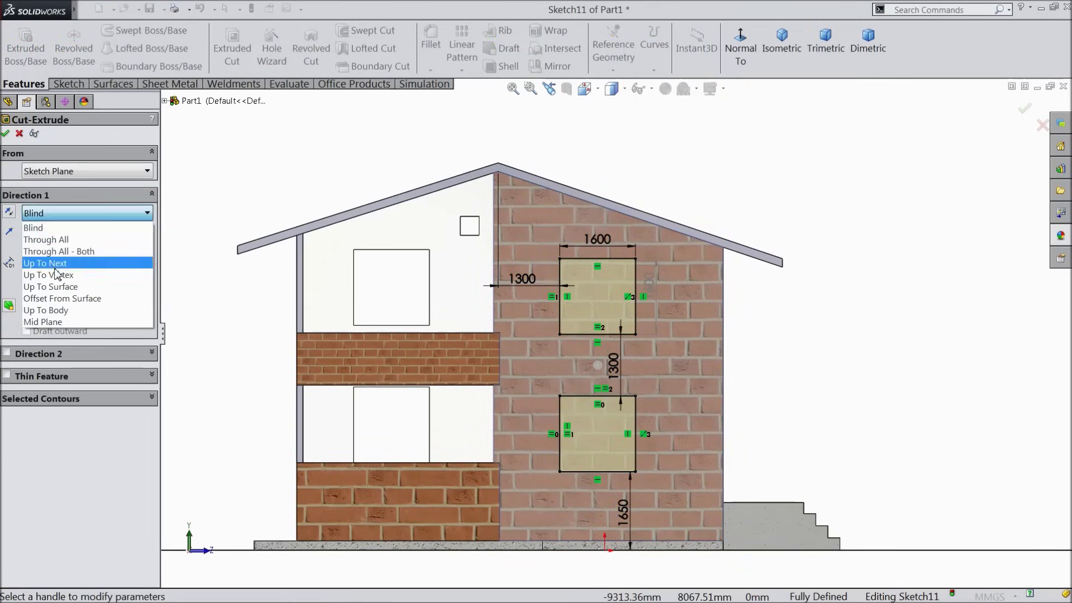
pyautogui.click(39, 261)
pyautogui.click(6, 134)
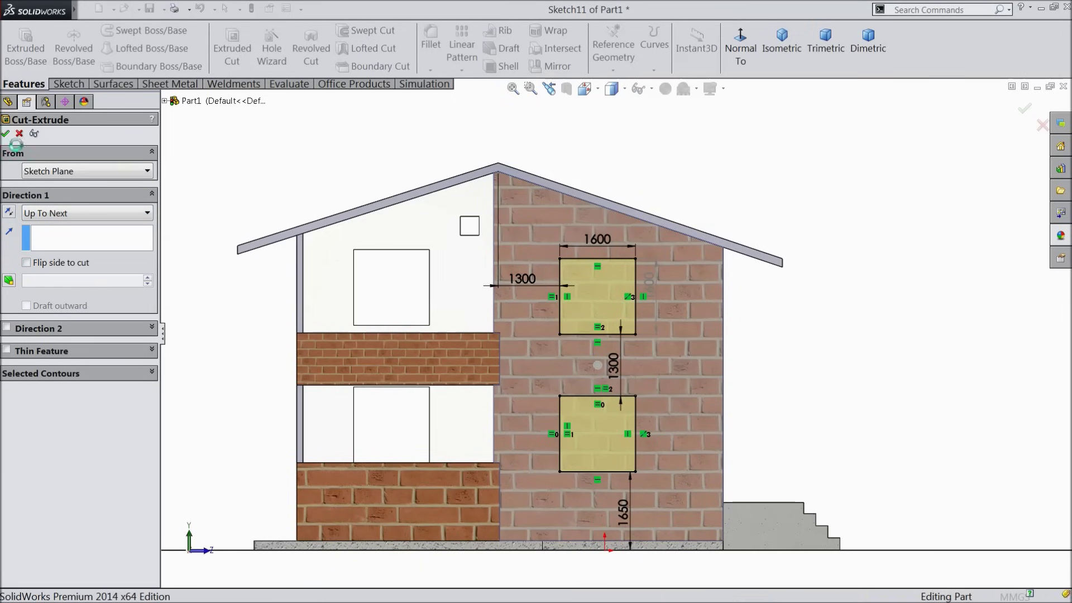
pyautogui.moveTo(299, 189); pyautogui.dragTo(337, 344, button='middle')
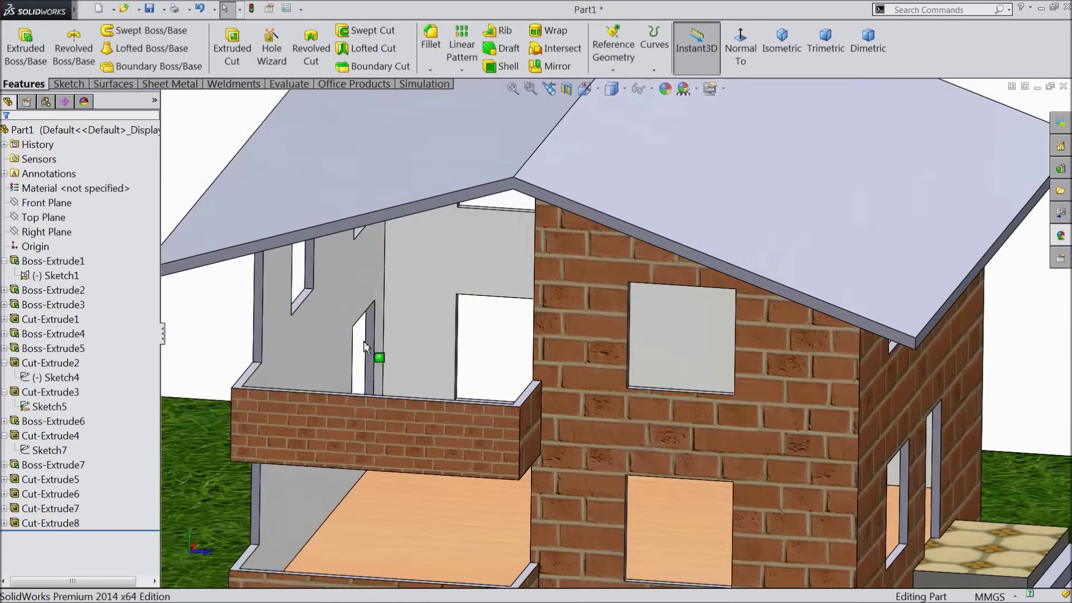
pyautogui.scroll(3, 337, 343)
pyautogui.moveTo(403, 409); pyautogui.dragTo(413, 208, button='middle')
pyautogui.scroll(4, 413, 208)
pyautogui.scroll(-2, 615, 373)
# Step: Extrude from Sketch1 with a first region picked, then clear the selected contours
pyautogui.click(53, 275)
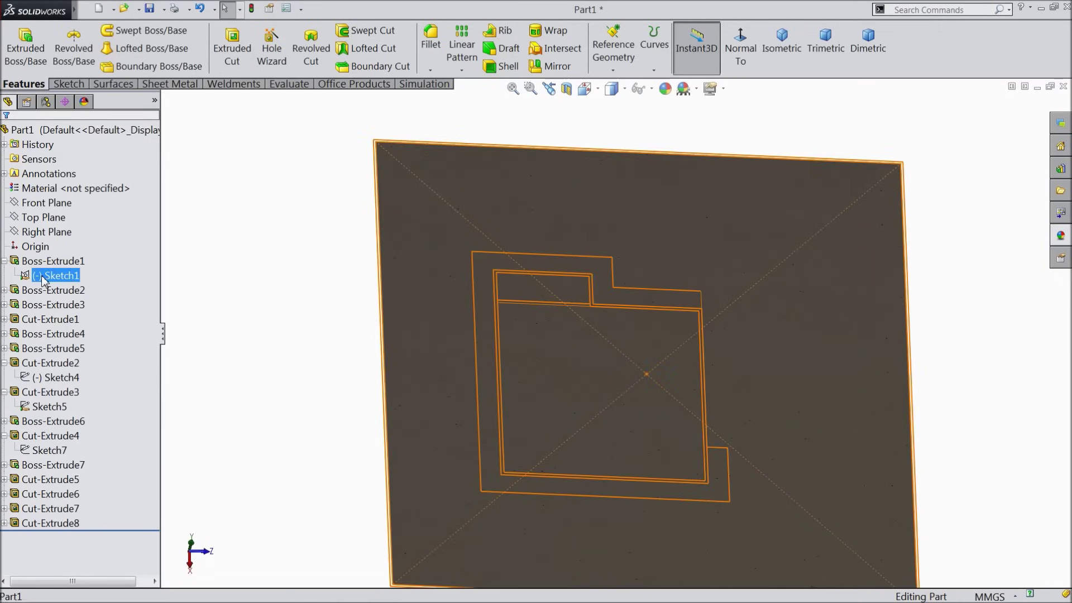
pyautogui.doubleClick(43, 276)
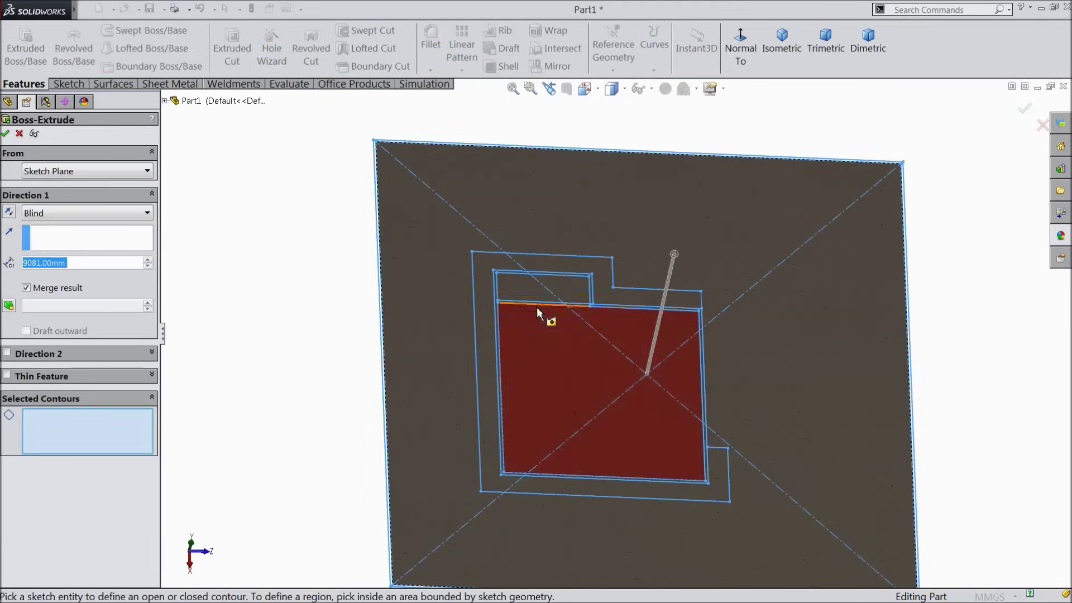
pyautogui.scroll(-3, 537, 307)
pyautogui.scroll(-2, 491, 296)
pyautogui.click(511, 299)
pyautogui.scroll(3, 482, 322)
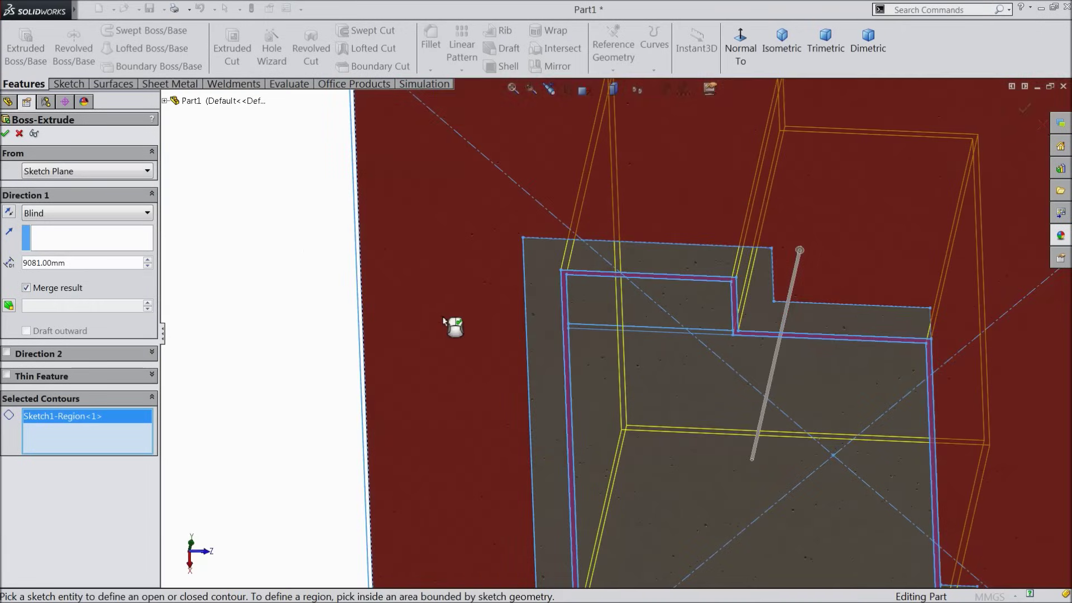
pyautogui.scroll(2, 483, 346)
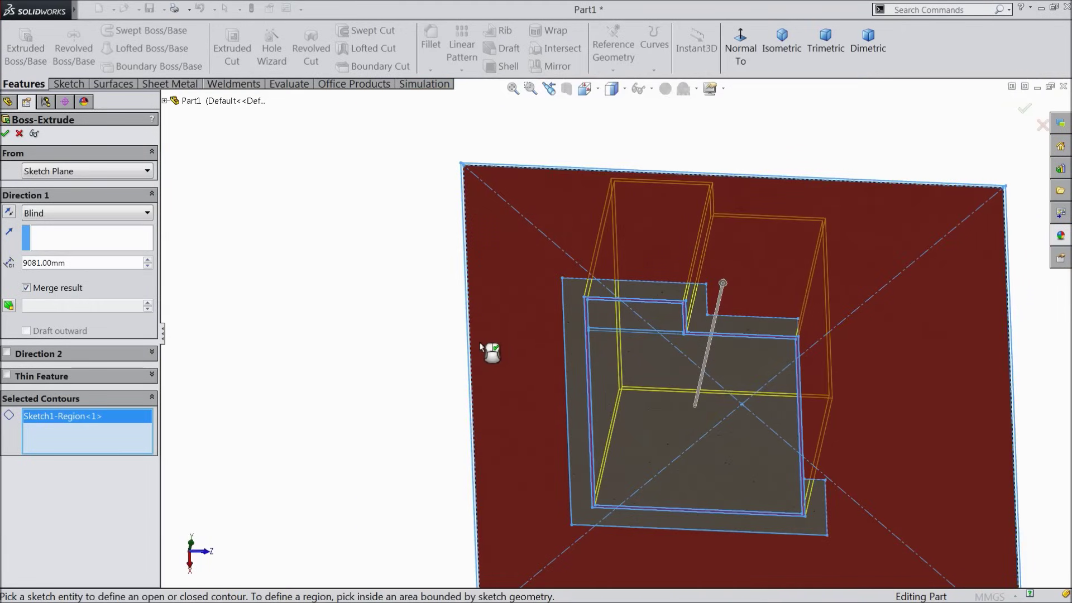
pyautogui.scroll(-3, 724, 335)
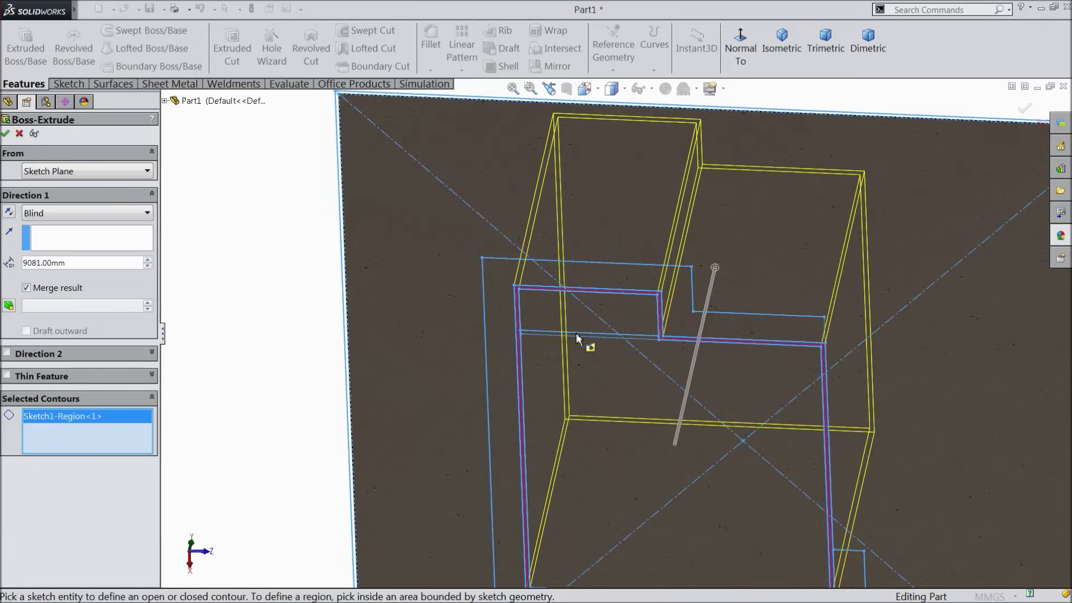
pyautogui.scroll(4, 485, 306)
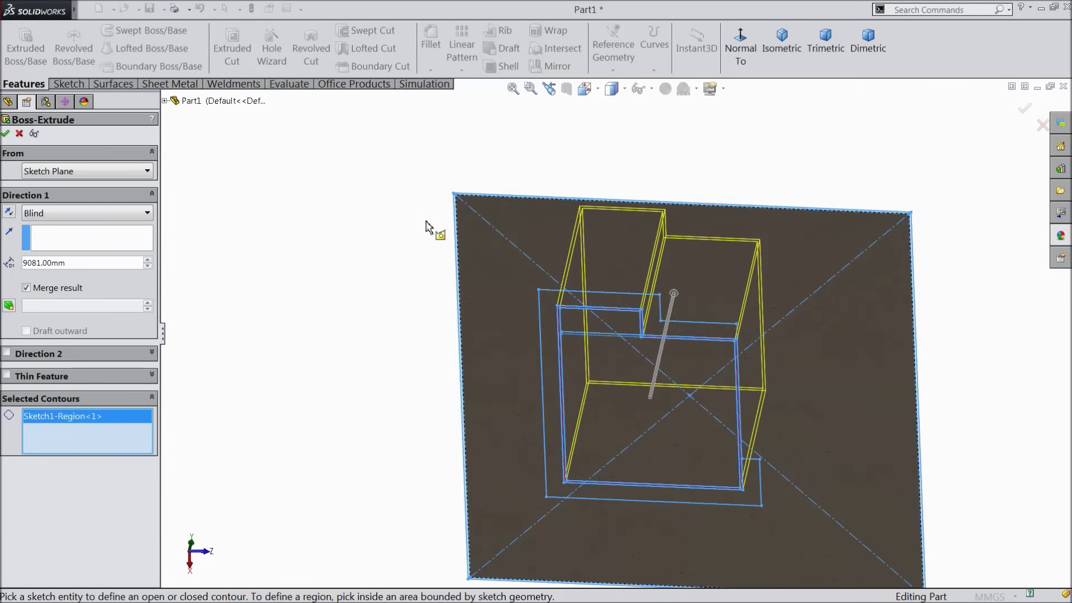
pyautogui.moveTo(424, 223)
pyautogui.mouseDown(button='middle')
pyautogui.moveTo(387, 311)
pyautogui.moveTo(359, 306)
pyautogui.moveTo(343, 406)
pyautogui.moveTo(407, 180)
pyautogui.moveTo(301, 221)
pyautogui.mouseUp(button='middle')
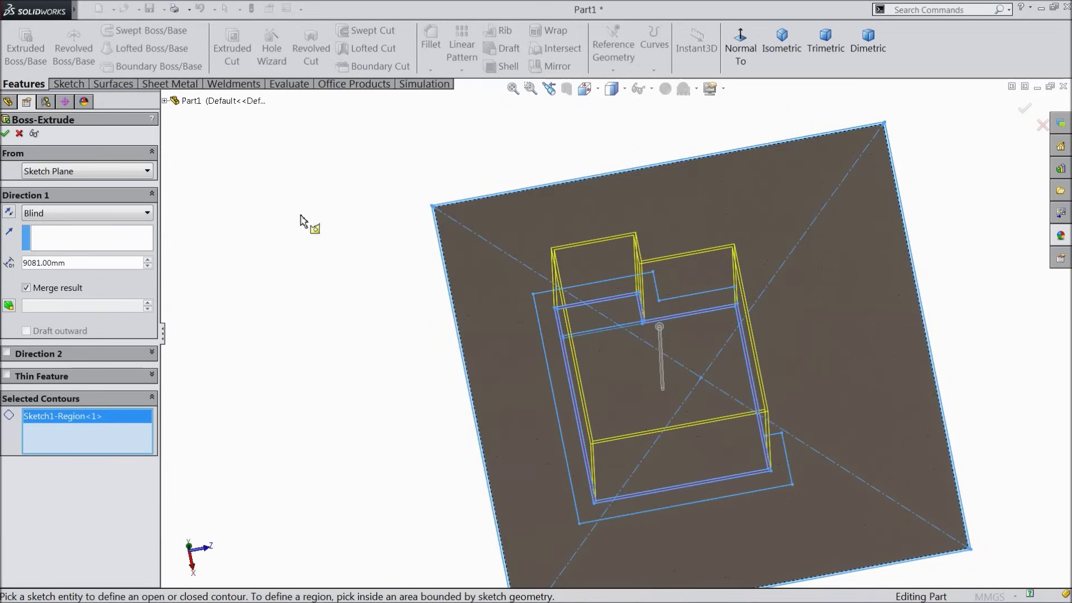
pyautogui.rightClick(80, 441)
pyautogui.click(112, 443)
# Step: Select the large inner floor, small room and thin strip regions of Sketch1 as contours
pyautogui.scroll(-3, 693, 420)
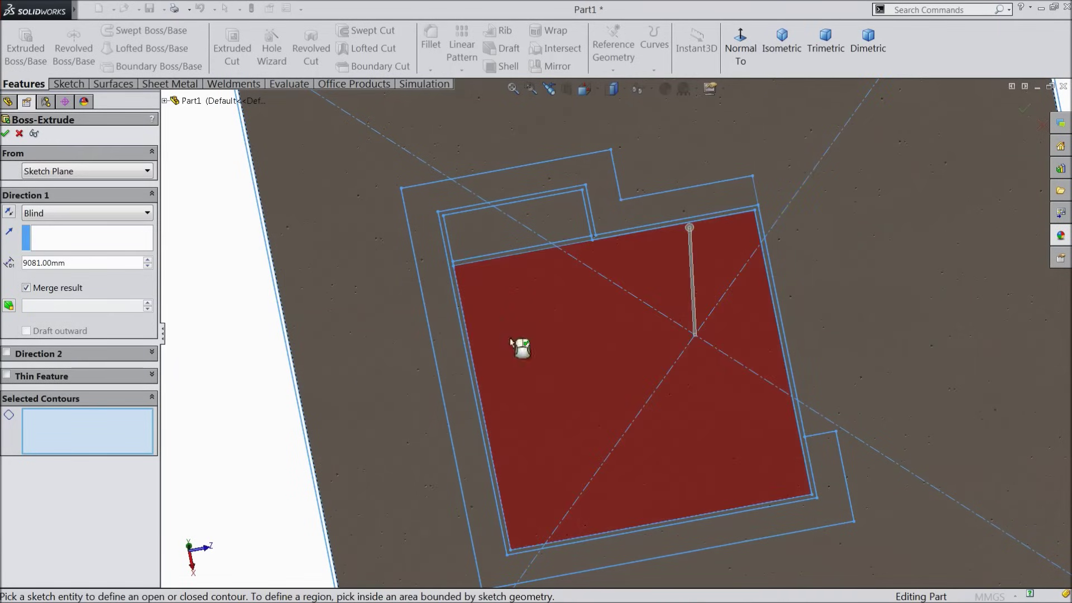
pyautogui.click(523, 319)
pyautogui.scroll(-3, 537, 261)
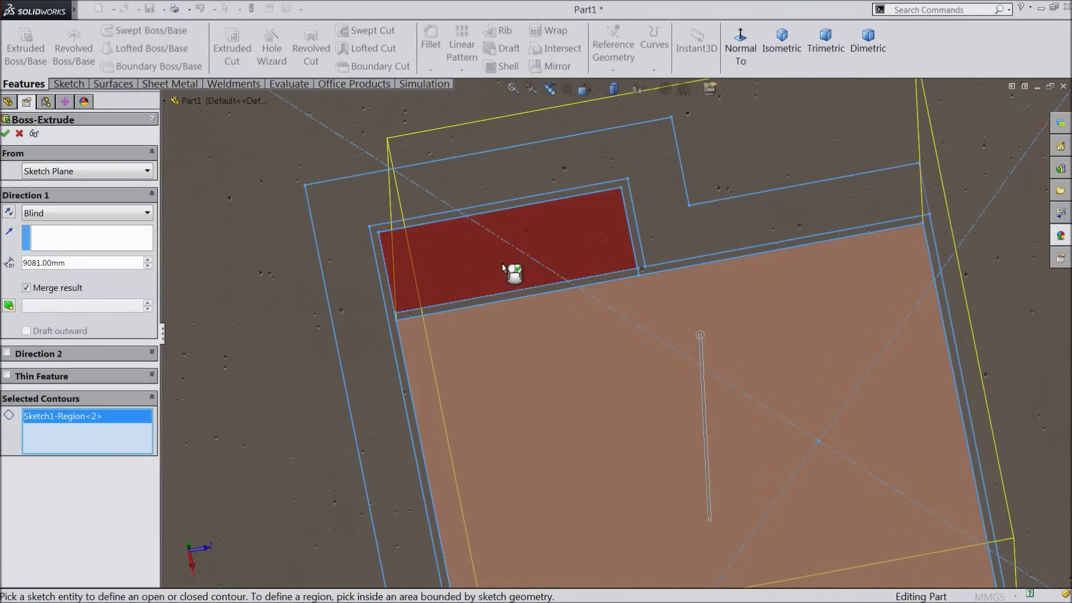
pyautogui.click(505, 268)
pyautogui.scroll(-3, 523, 291)
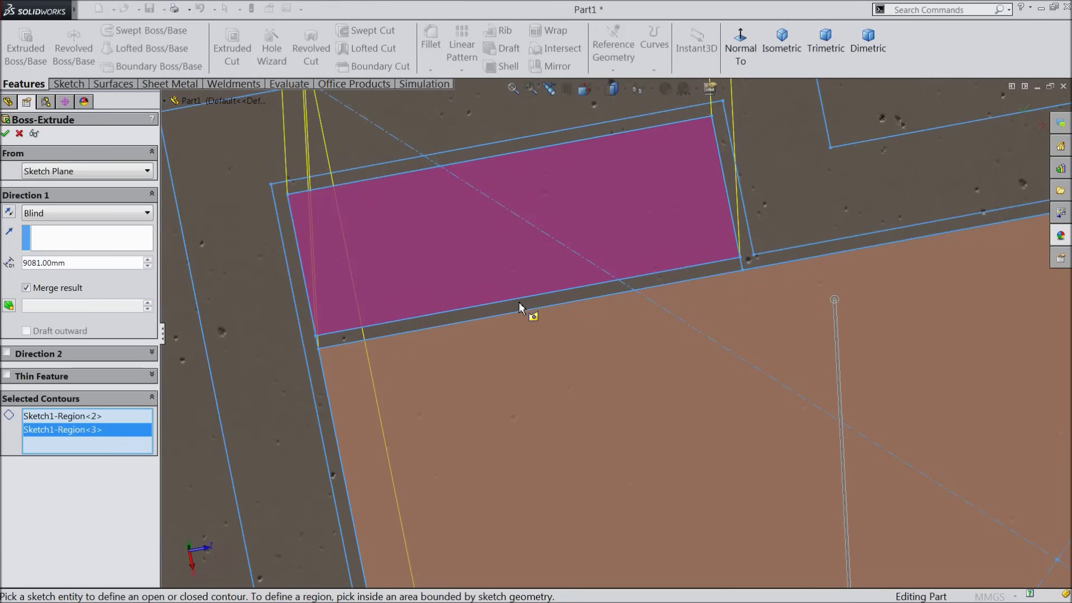
pyautogui.click(517, 311)
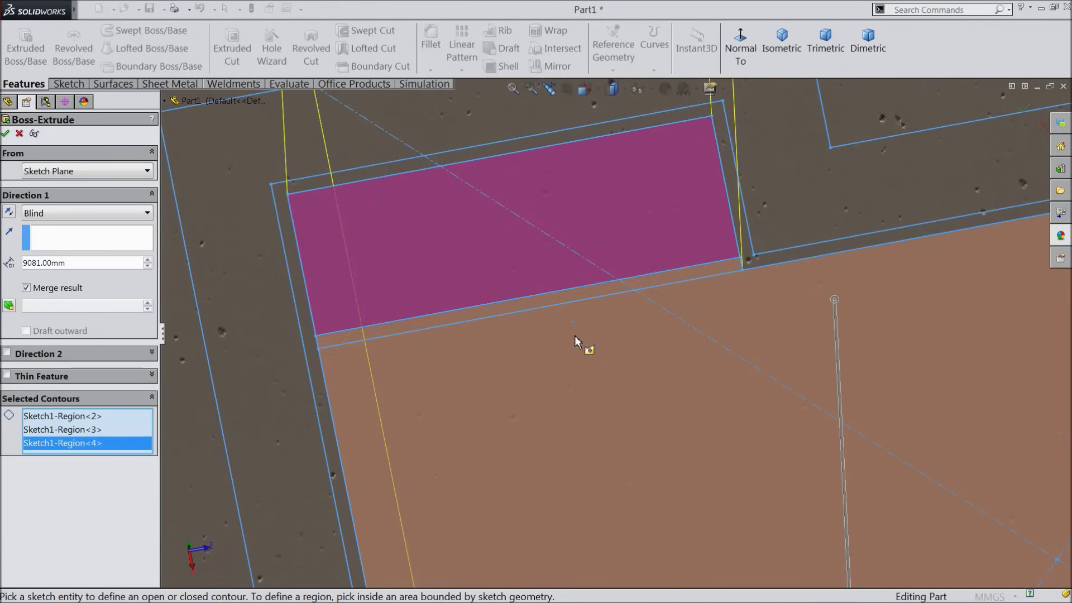
pyautogui.scroll(5, 578, 335)
pyautogui.scroll(-3, 664, 425)
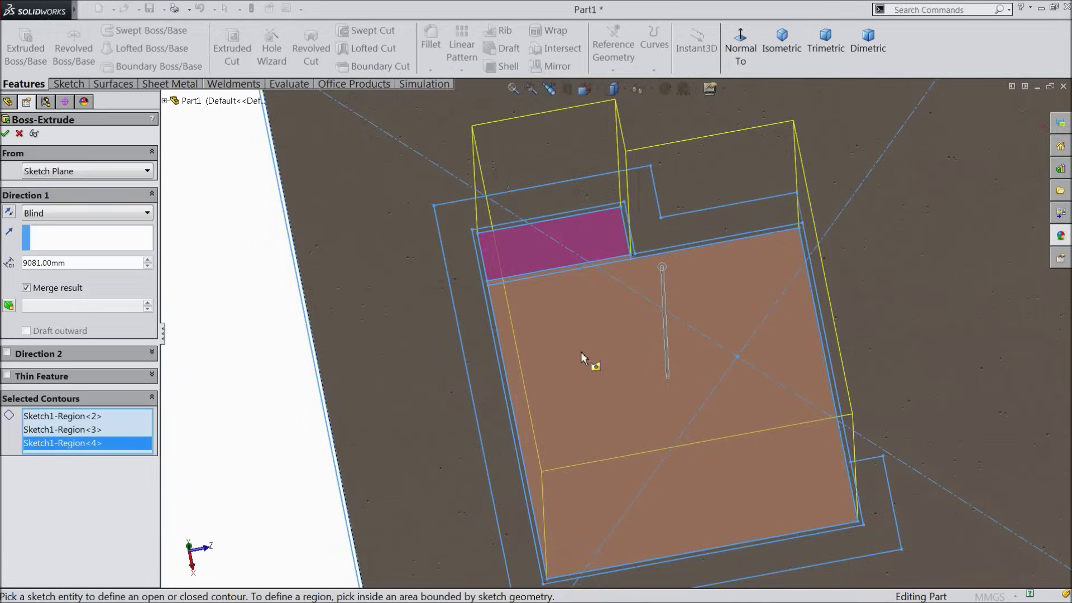
pyautogui.scroll(3, 603, 340)
pyautogui.click(65, 173)
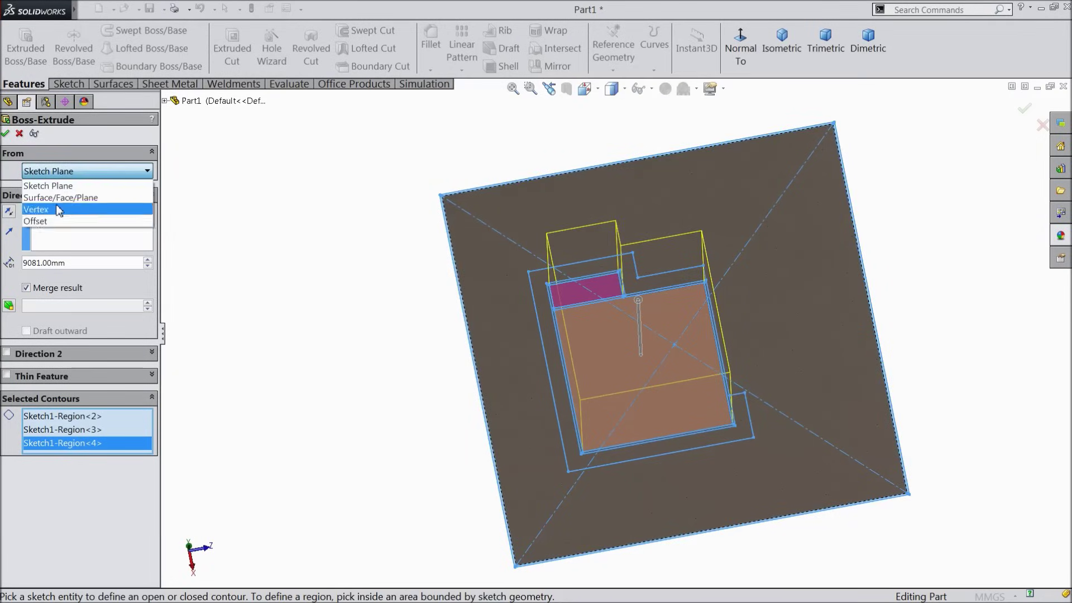
# Step: Start the extrusion from a 3900 mm offset with a 100 mm blind depth
pyautogui.click(48, 219)
pyautogui.doubleClick(57, 190)
pyautogui.write('3900')
pyautogui.press('Return')
pyautogui.moveTo(335, 206); pyautogui.dragTo(265, 412, button='middle')
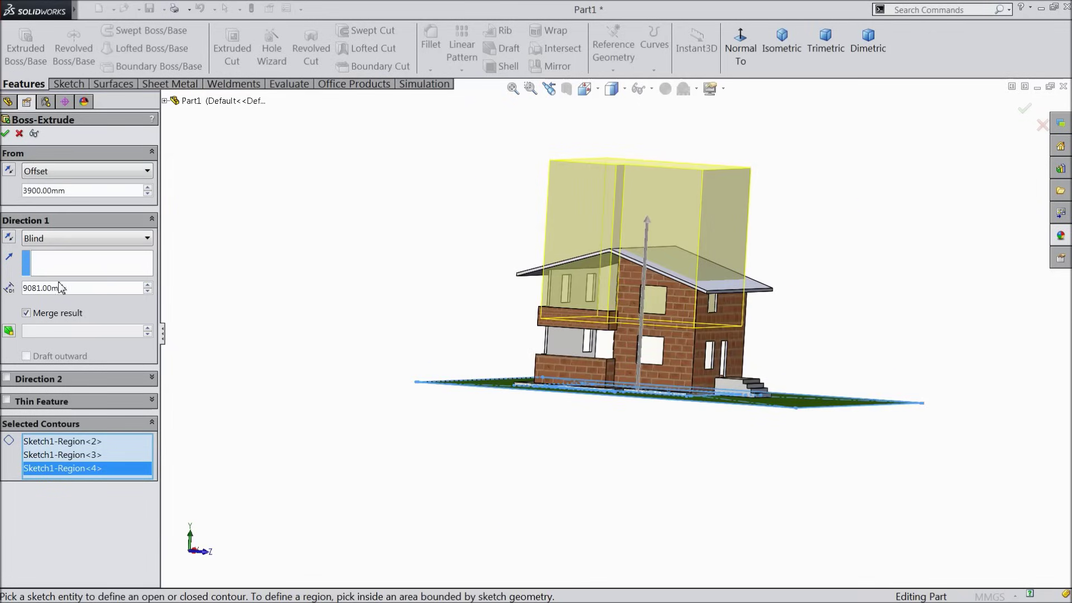
pyautogui.write('100')
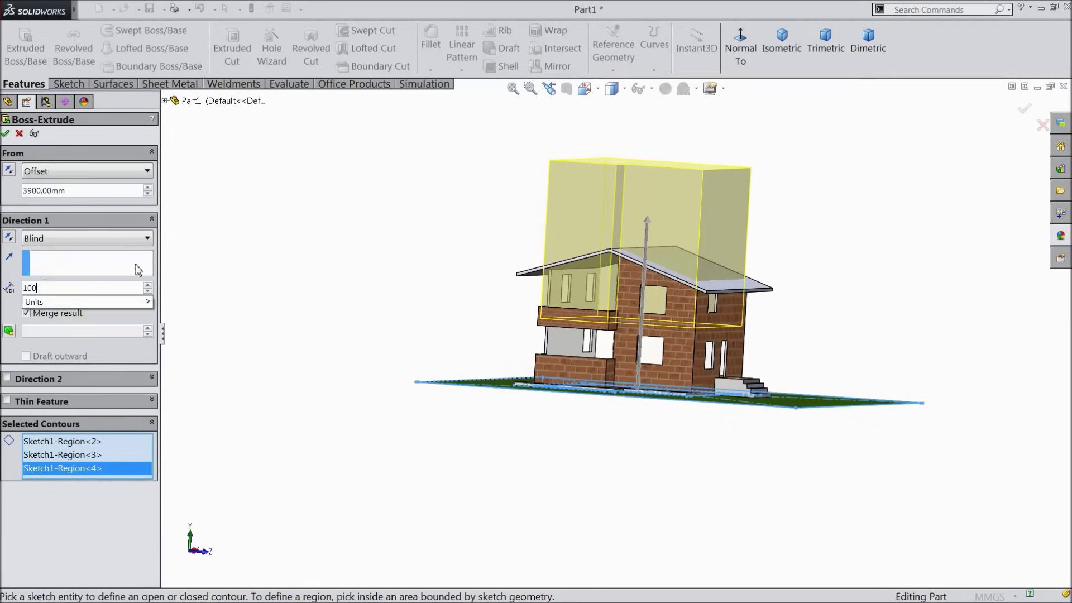
pyautogui.press('Return')
# Step: Check the slab in isometric view and confirm it as Boss-Extrude8
pyautogui.scroll(-5, 568, 327)
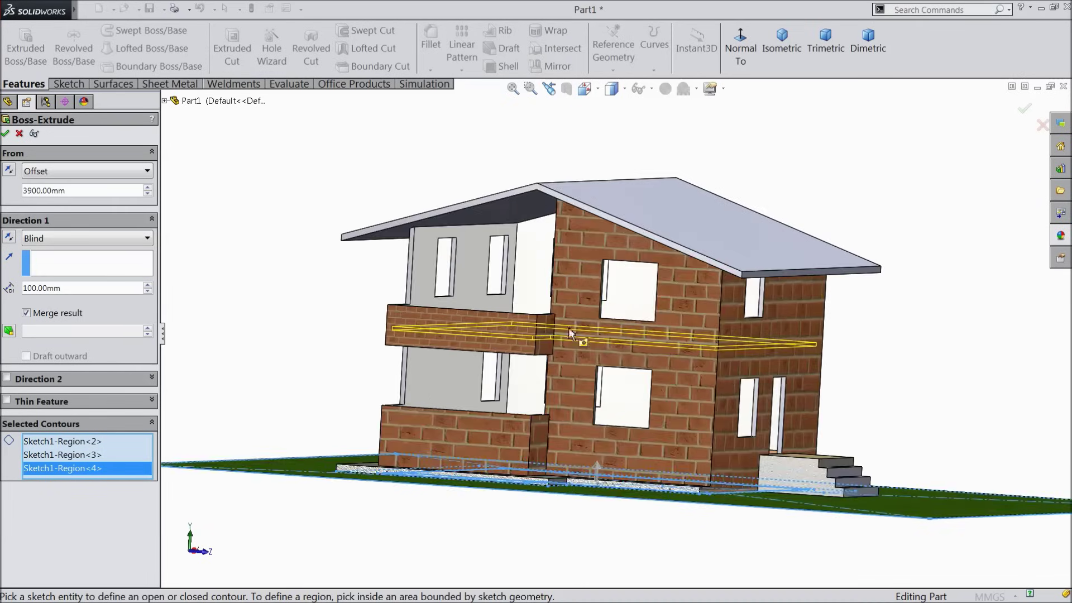
pyautogui.click(535, 311)
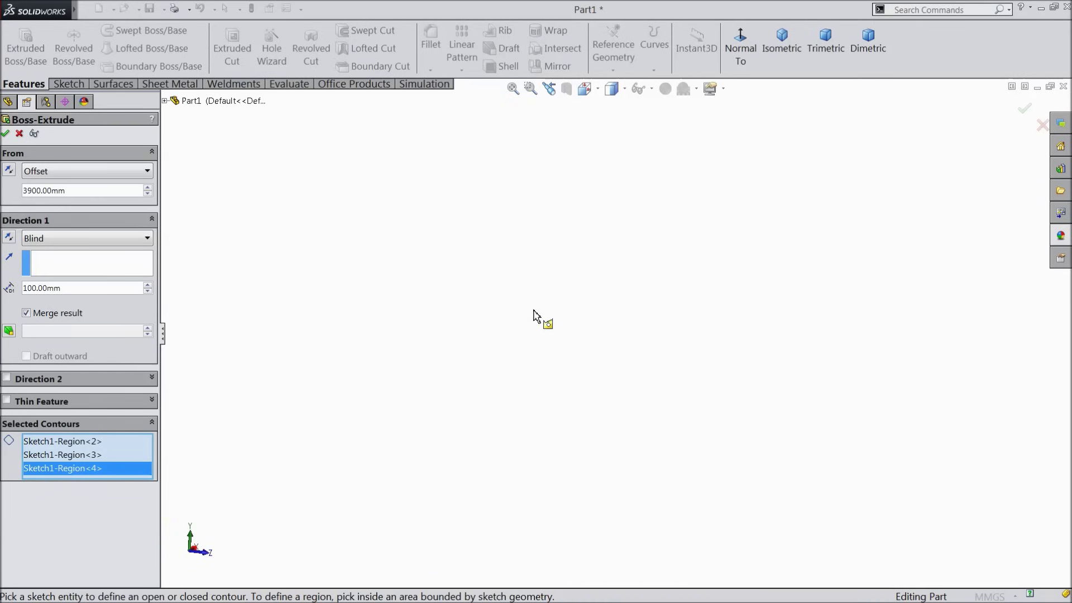
pyautogui.click(781, 58)
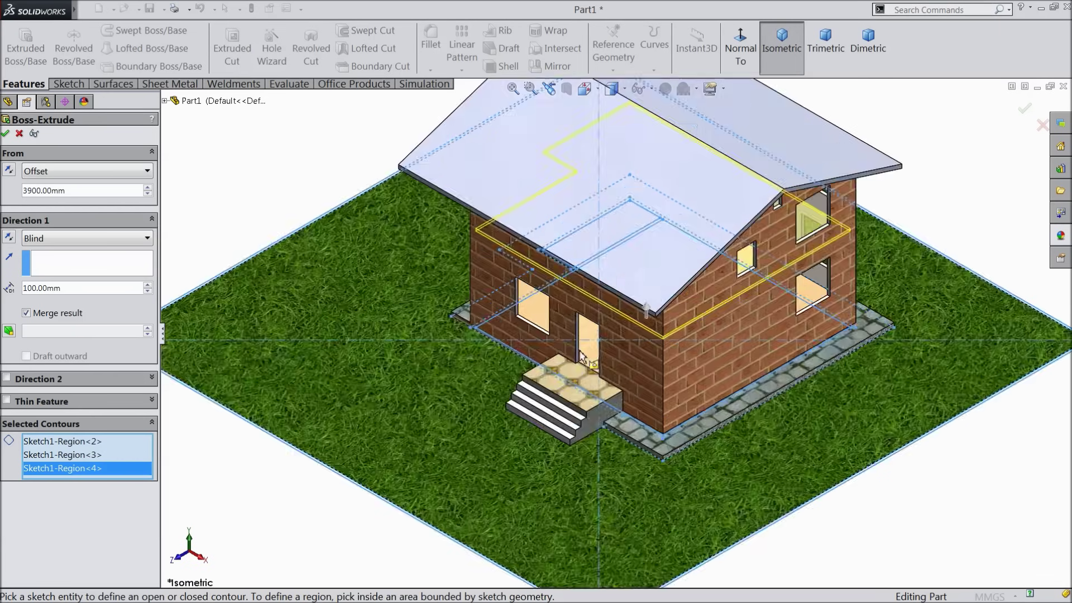
pyautogui.moveTo(581, 358); pyautogui.dragTo(587, 254, button='middle')
pyautogui.scroll(-3, 586, 253)
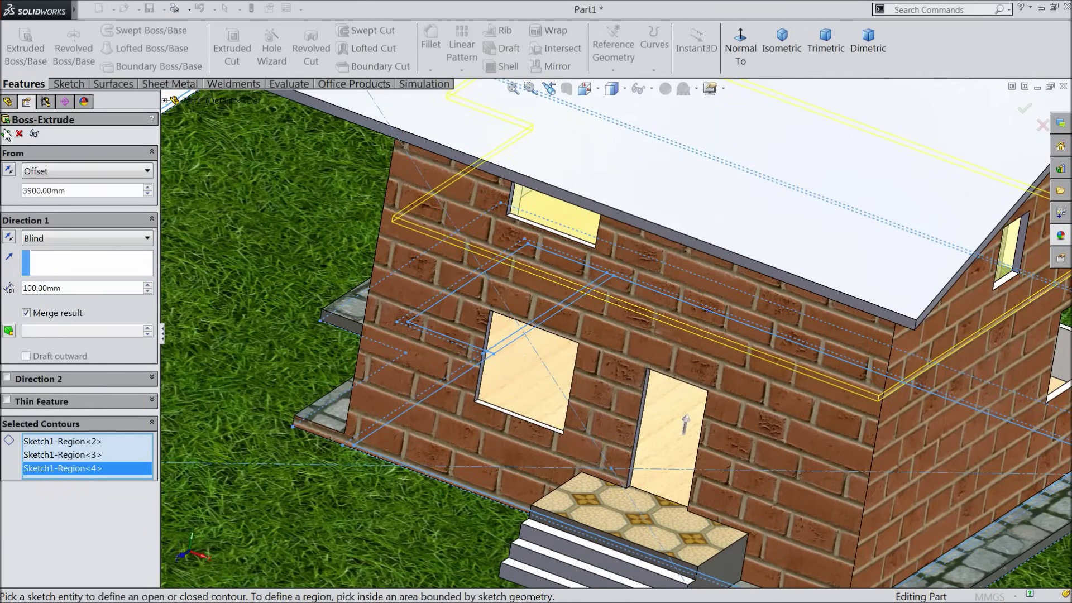
pyautogui.click(6, 134)
pyautogui.click(556, 358)
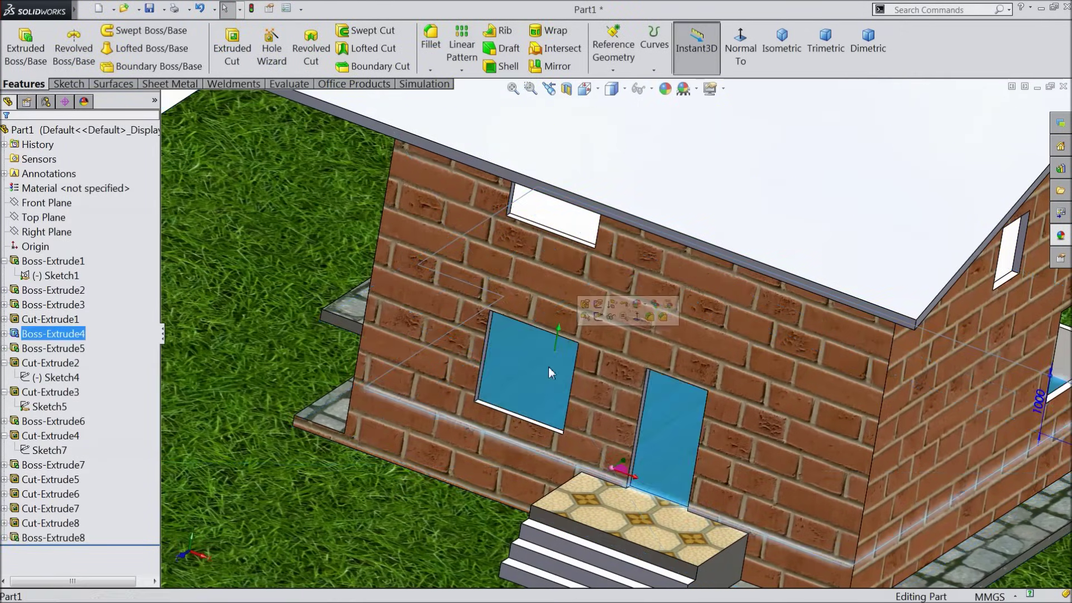
# Step: Zoom in over the open upper floor and select Boss-Extrude8's top face
pyautogui.press('f')
pyautogui.moveTo(397, 189); pyautogui.dragTo(497, 380, button='middle')
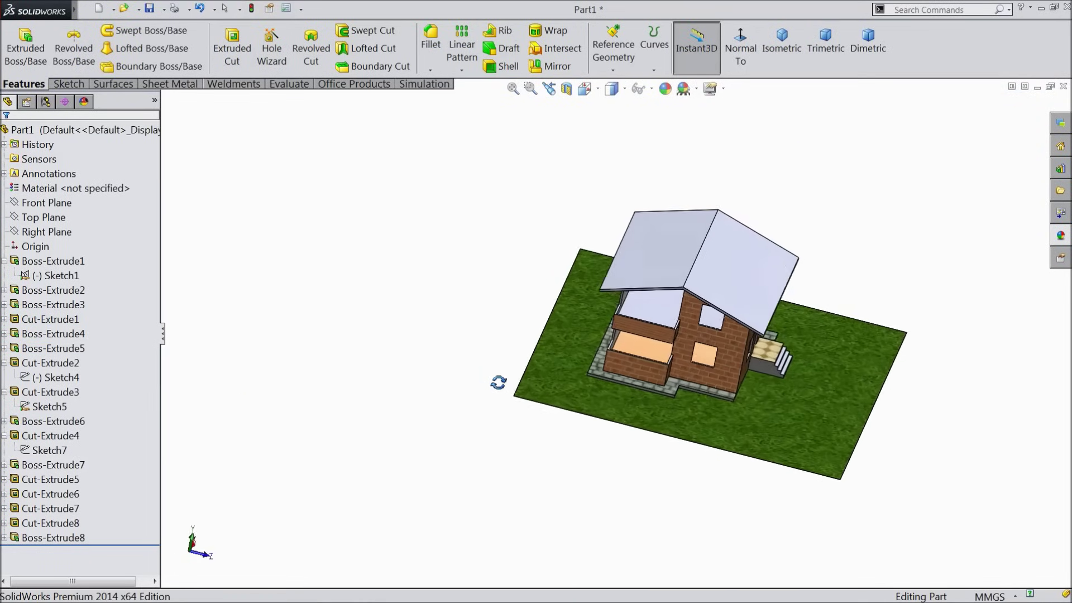
pyautogui.scroll(-5, 661, 344)
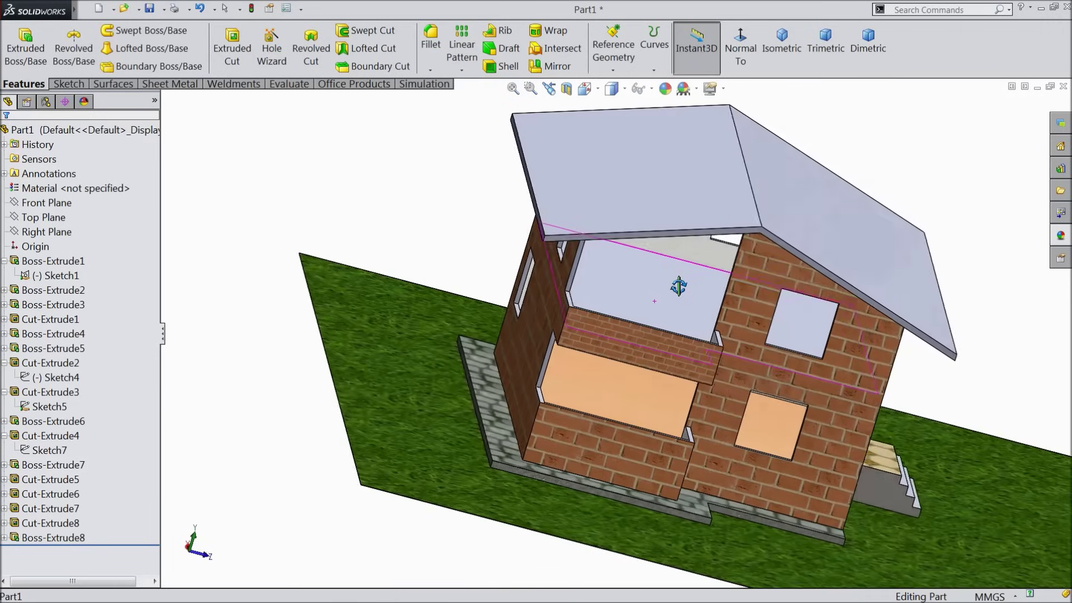
pyautogui.scroll(-5, 687, 296)
pyautogui.click(675, 299)
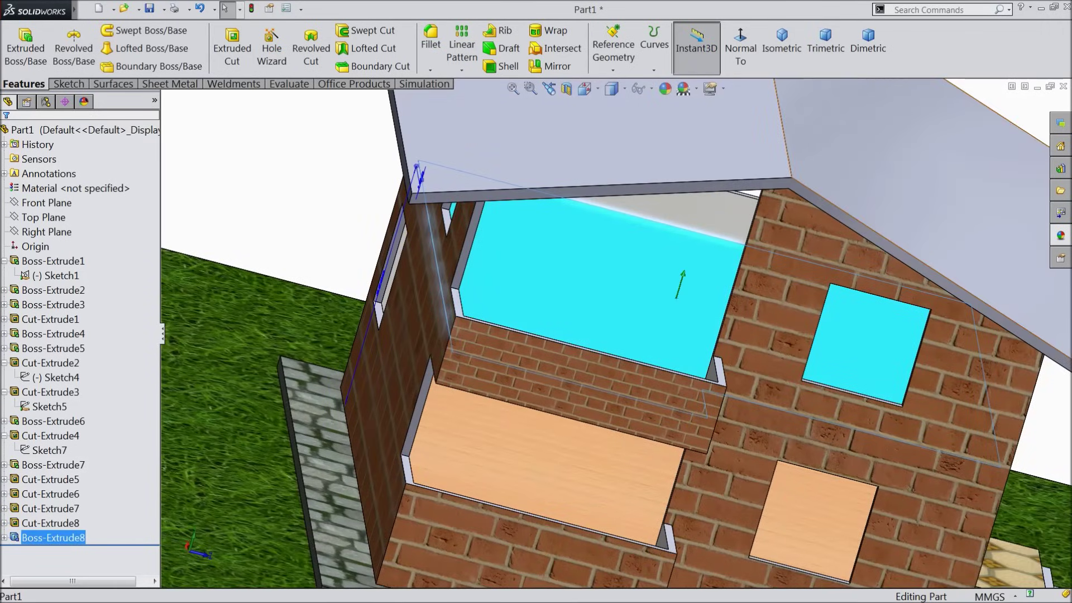
# Step: Apply polished beech 2d from Organic > Wood to the upper floor slab, then zoom to fit
pyautogui.click(1061, 237)
pyautogui.click(983, 187)
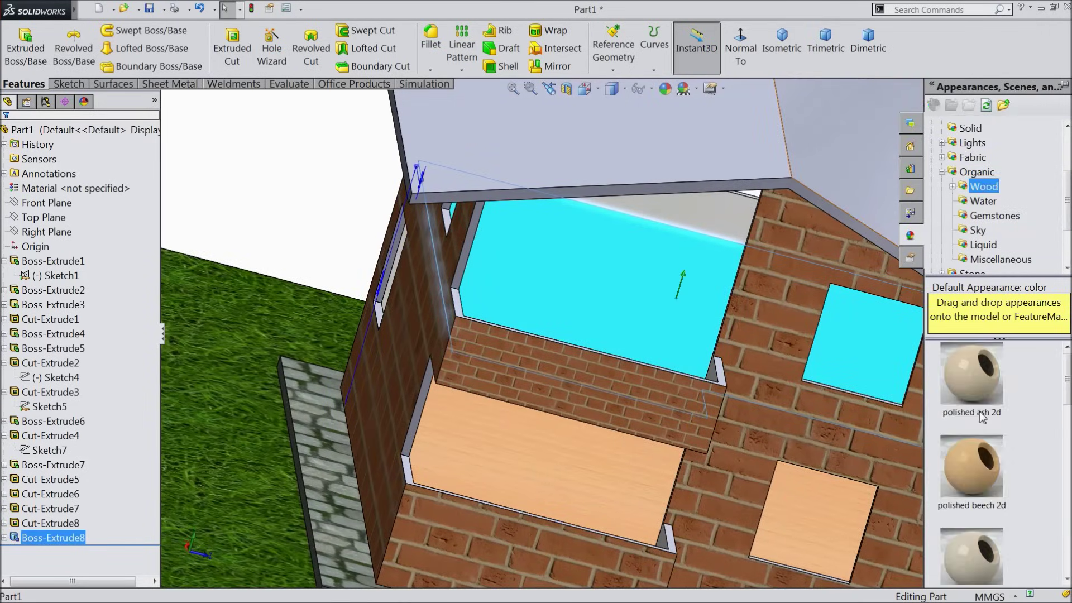
pyautogui.moveTo(990, 475); pyautogui.dragTo(684, 296)
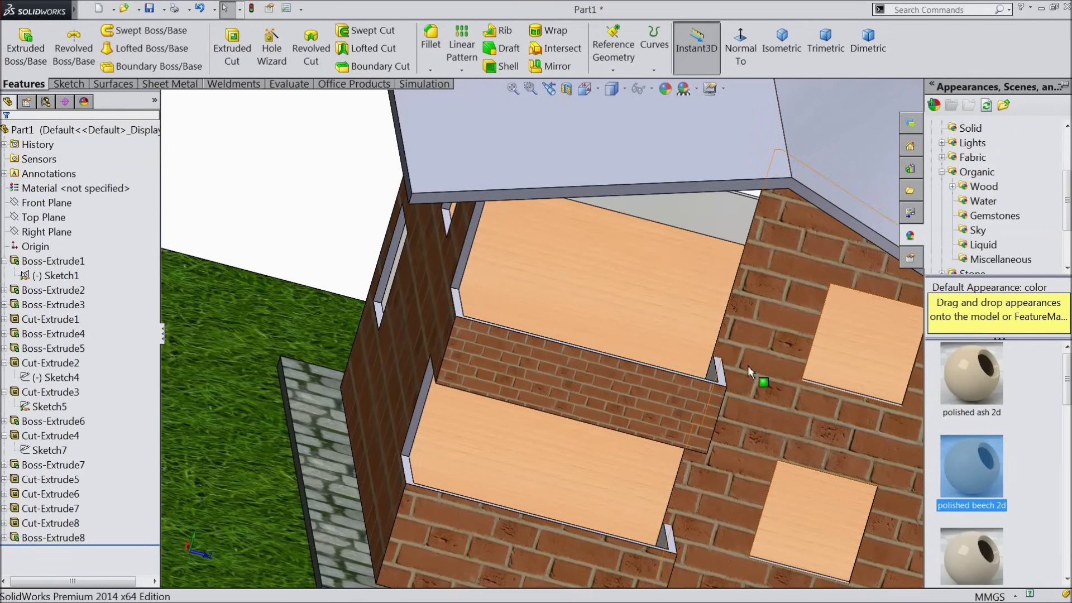
pyautogui.moveTo(684, 317); pyautogui.dragTo(664, 302, button='middle')
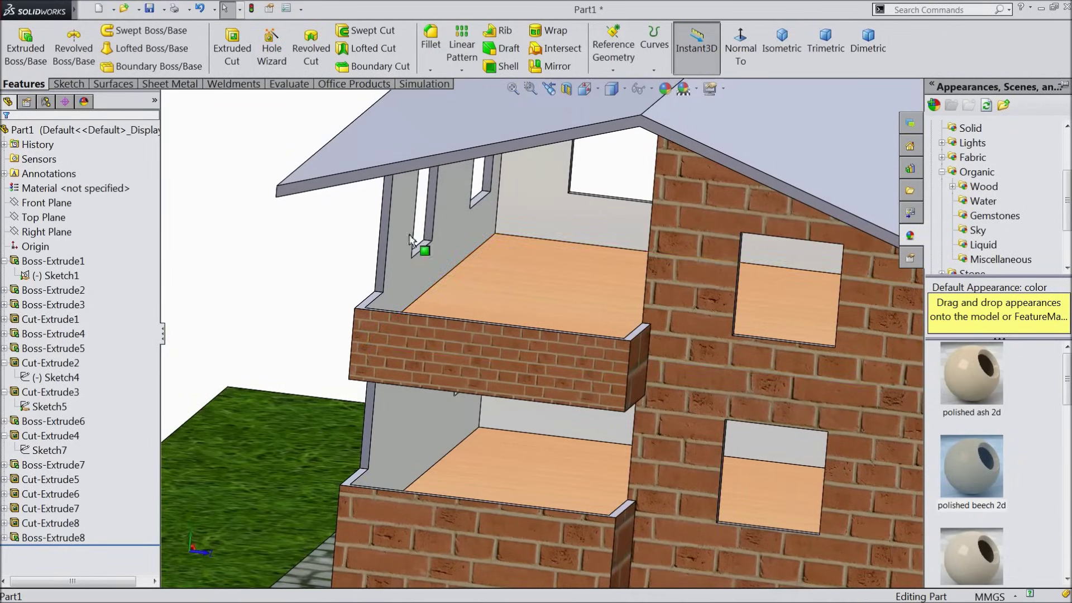
pyautogui.press('f')
pyautogui.moveTo(341, 279); pyautogui.dragTo(336, 315, button='middle')
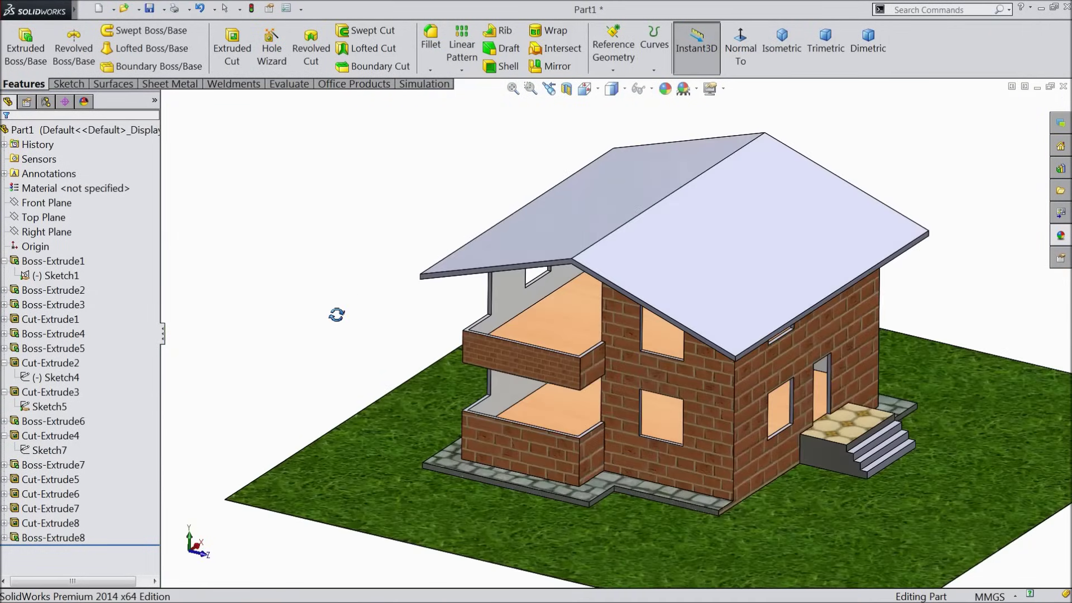
pyautogui.press('f')
pyautogui.scroll(-2, 741, 270)
pyautogui.click(688, 260)
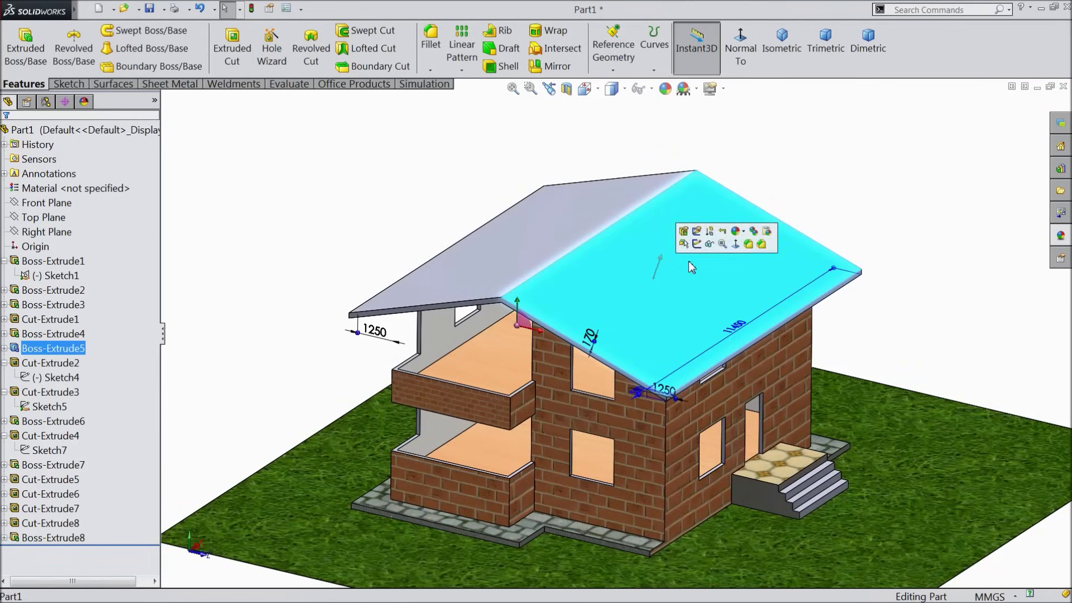
# Step: Apply red concrete 2d from Stone > Paving to the right roof slope
pyautogui.click(1060, 239)
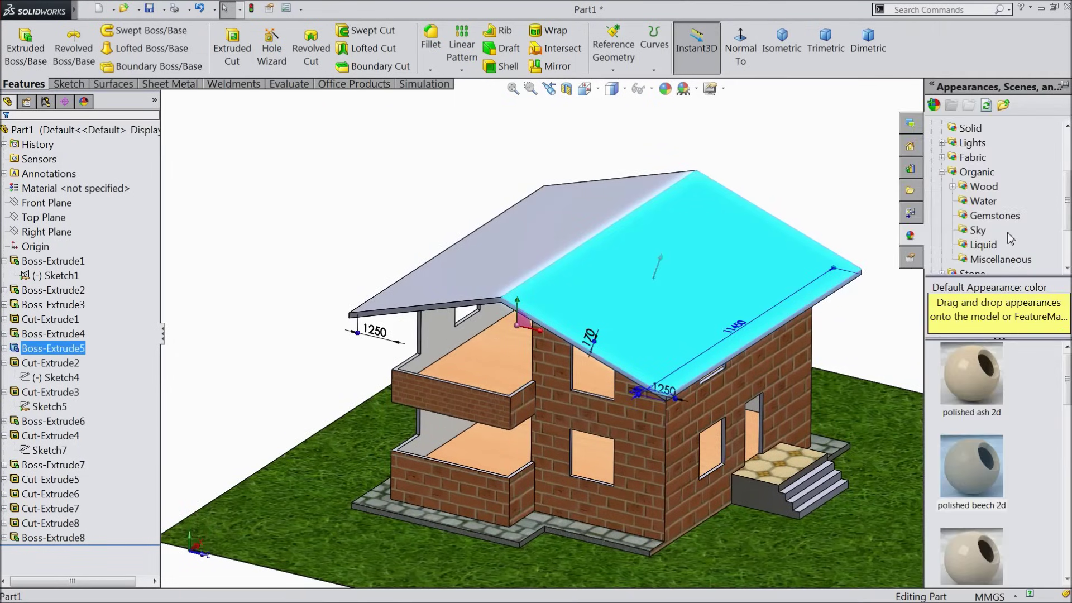
pyautogui.click(943, 173)
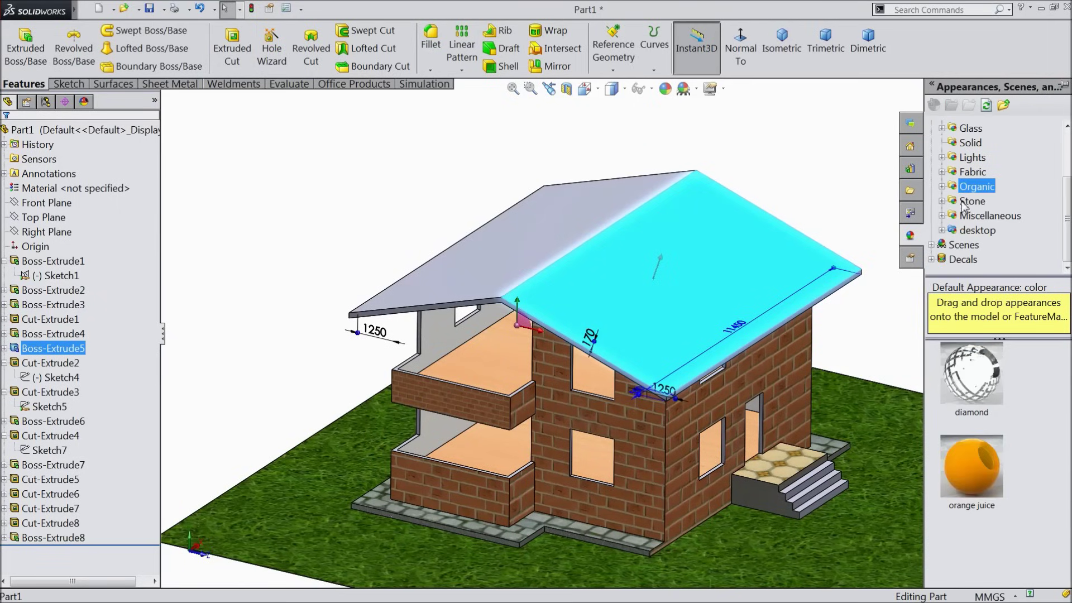
pyautogui.click(942, 202)
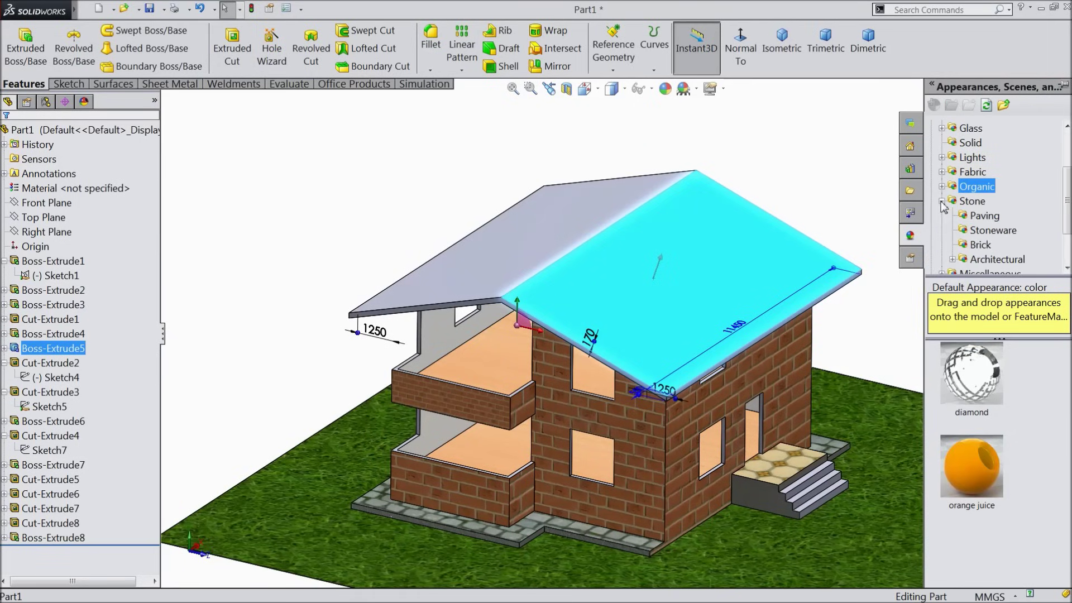
pyautogui.scroll(-3, 977, 248)
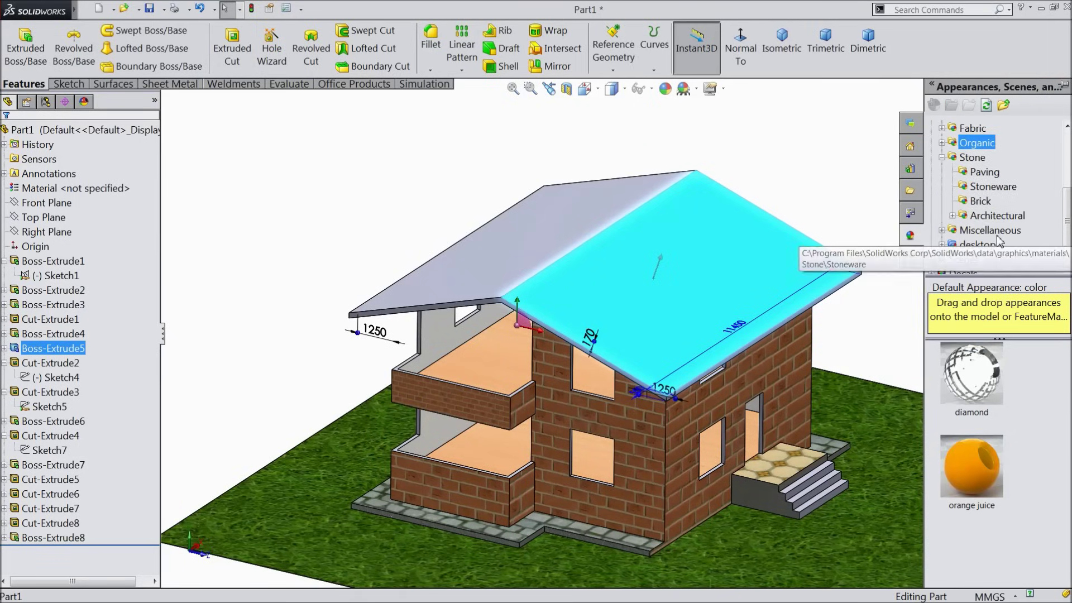
pyautogui.click(983, 202)
pyautogui.scroll(-5, 991, 438)
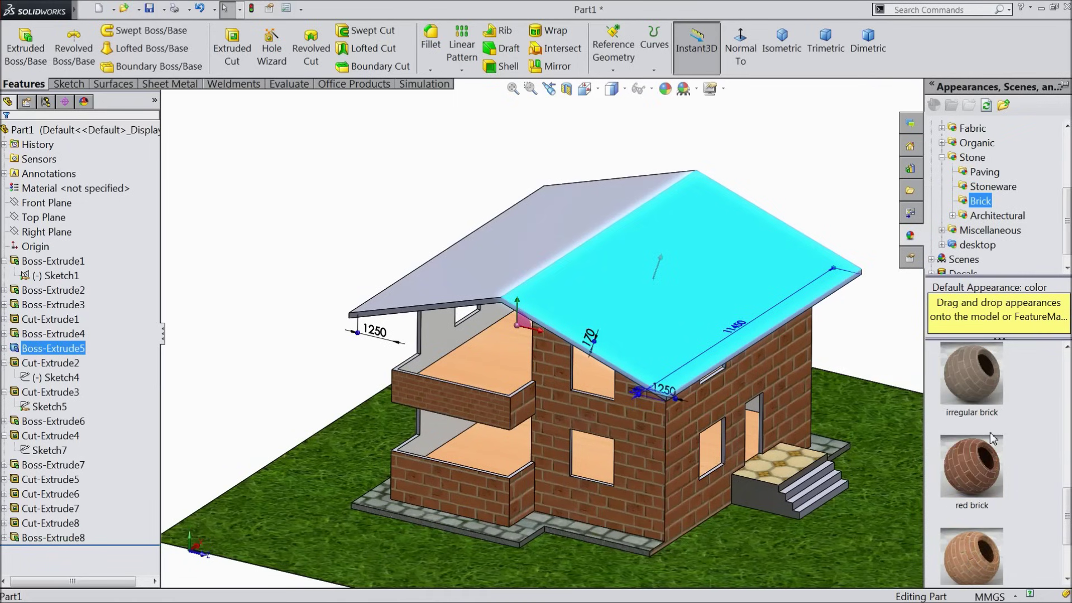
pyautogui.click(993, 187)
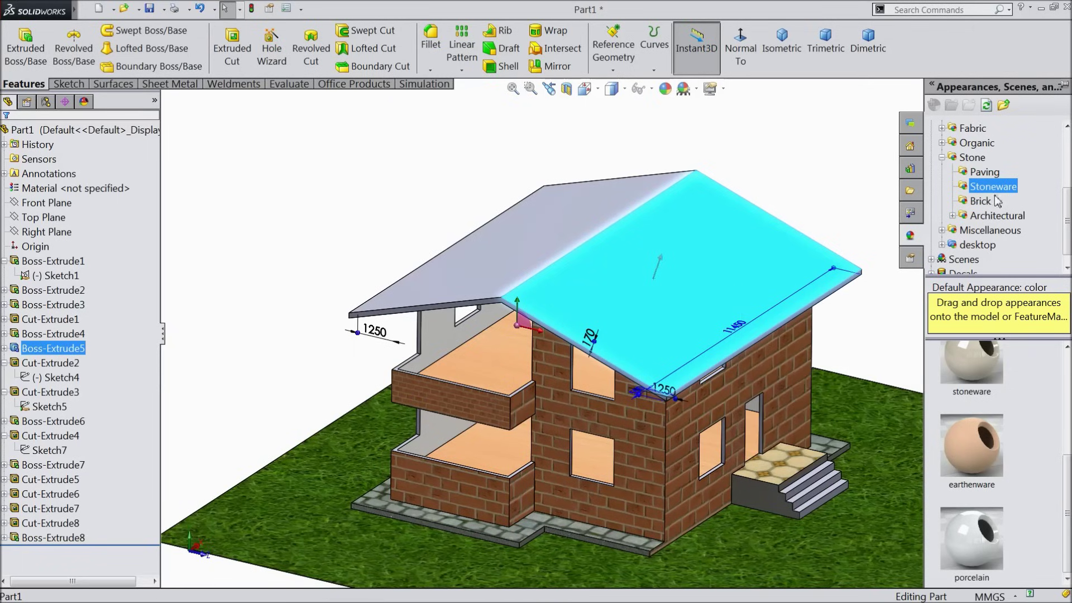
pyautogui.click(988, 173)
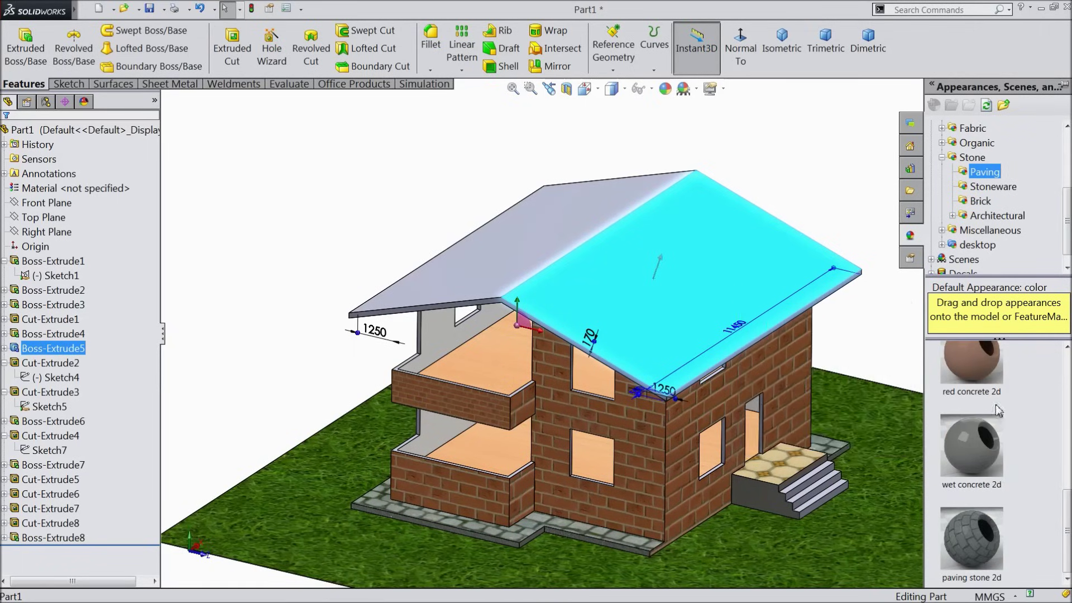
pyautogui.click(989, 374)
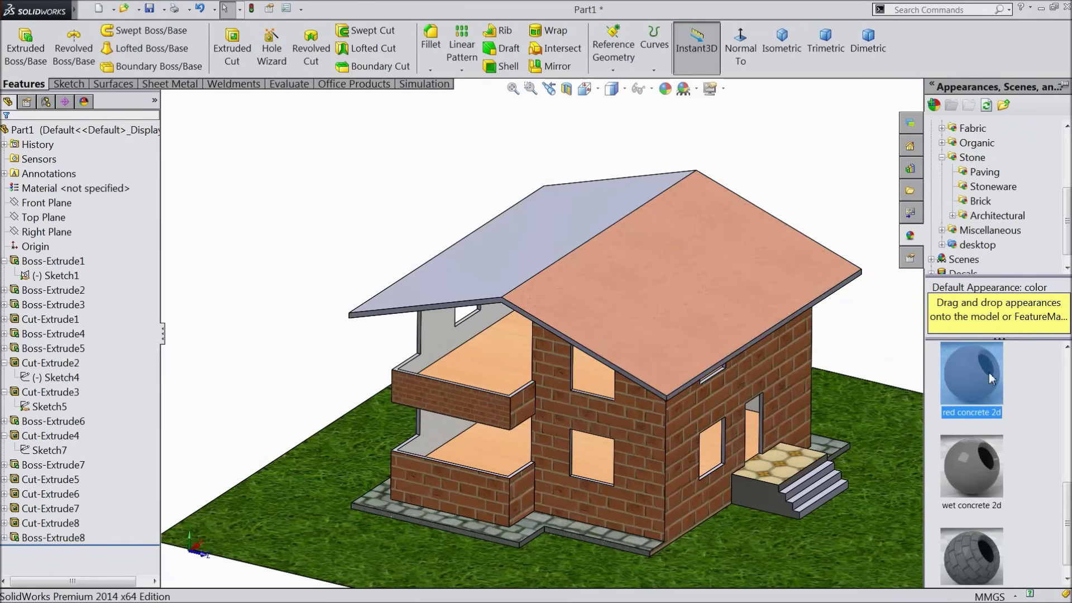
# Step: Drag red concrete 2d onto the left roof slope as well
pyautogui.click(561, 229)
pyautogui.click(1062, 239)
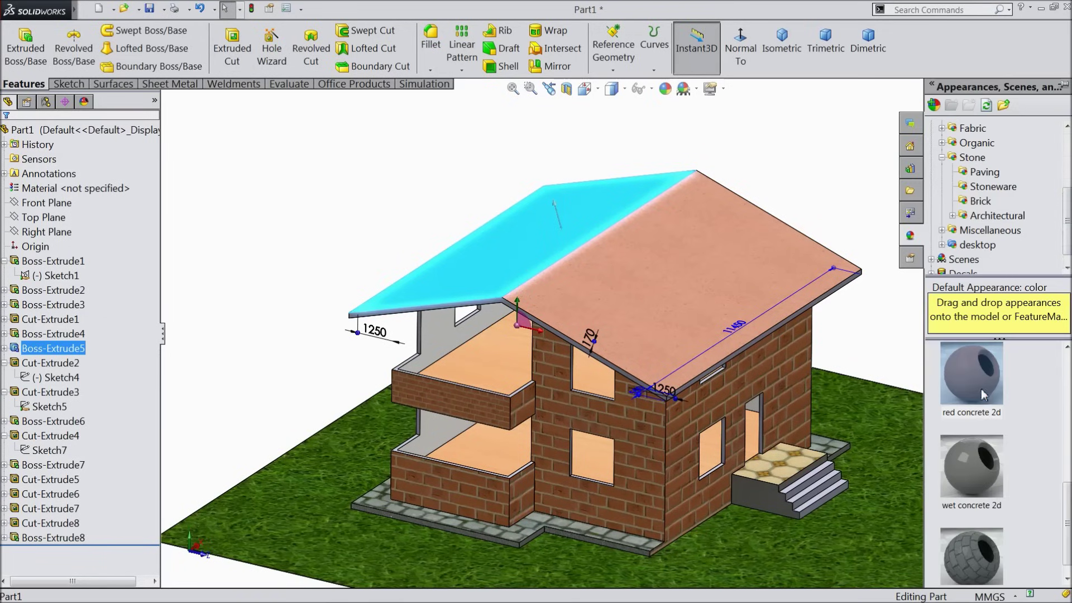
pyautogui.moveTo(984, 394); pyautogui.dragTo(648, 316)
pyautogui.moveTo(648, 316); pyautogui.dragTo(652, 292, button='middle')
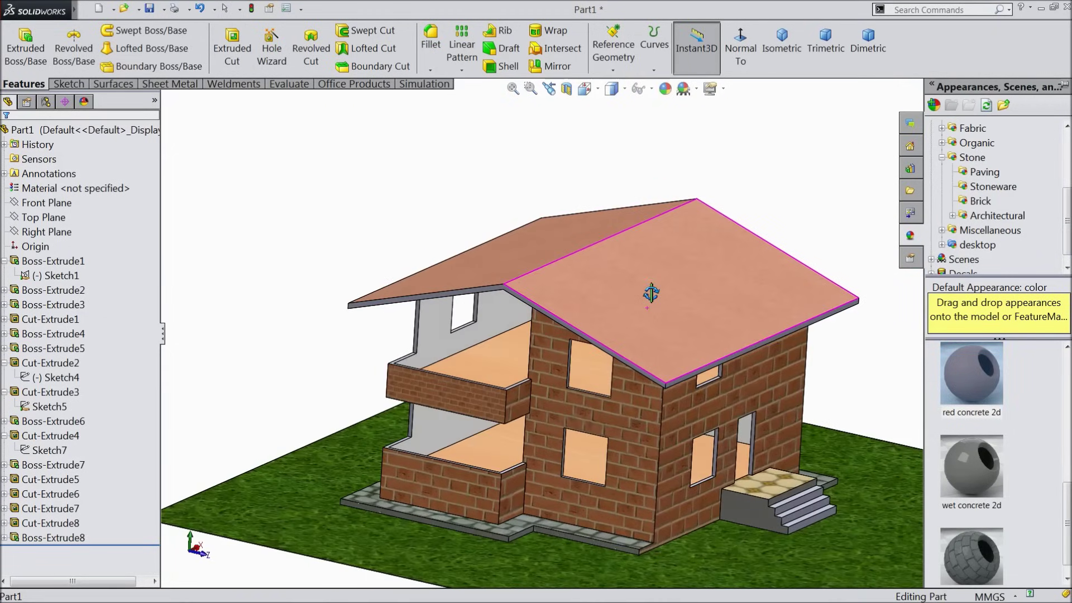
pyautogui.scroll(2, 554, 361)
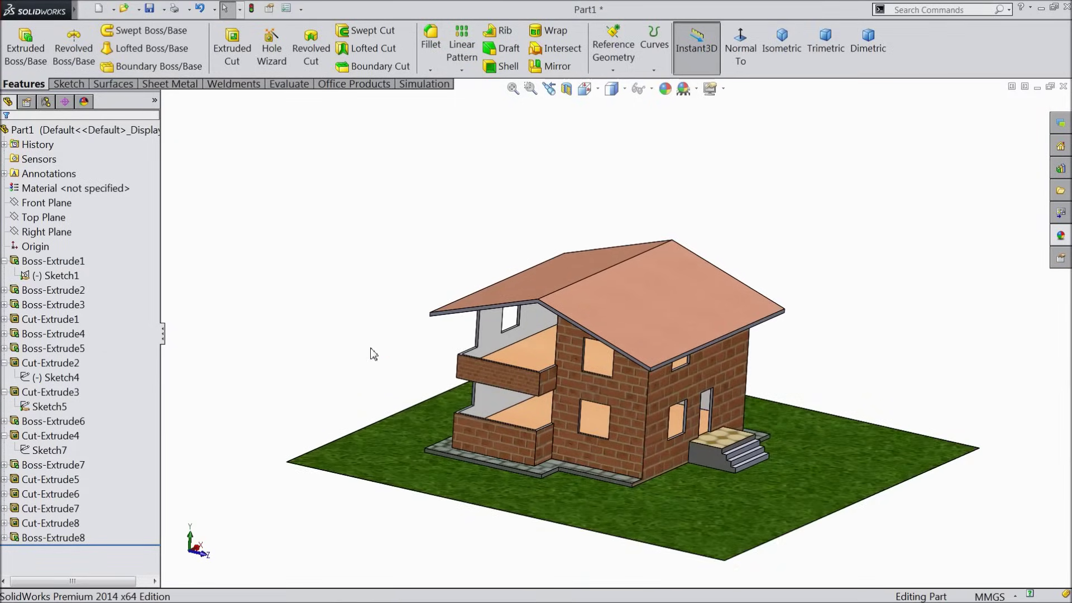
pyautogui.scroll(1, 503, 386)
pyautogui.scroll(-1, 572, 407)
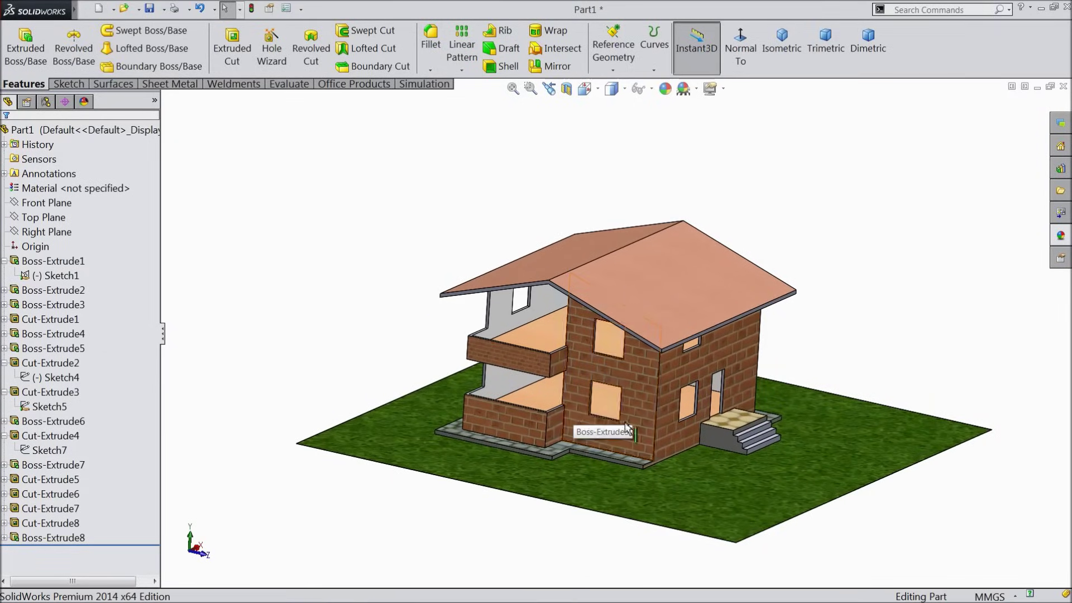
# Step: View the ground plate from below, select Sketch1 and start an Extruded Boss/Base
pyautogui.moveTo(634, 393)
pyautogui.mouseDown(button='middle')
pyautogui.moveTo(647, 370)
pyautogui.moveTo(765, 371)
pyautogui.moveTo(714, 352)
pyautogui.moveTo(598, 416)
pyautogui.moveTo(623, 437)
pyautogui.mouseUp(button='middle')
pyautogui.press('Escape')
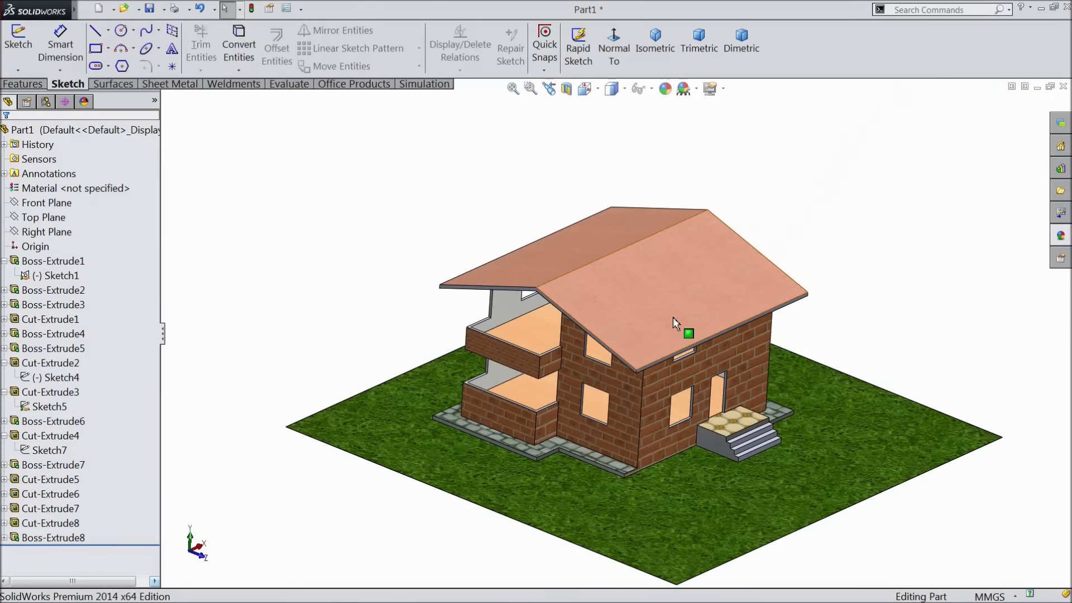
pyautogui.scroll(-5, 553, 363)
pyautogui.moveTo(544, 381); pyautogui.dragTo(557, 331, button='middle')
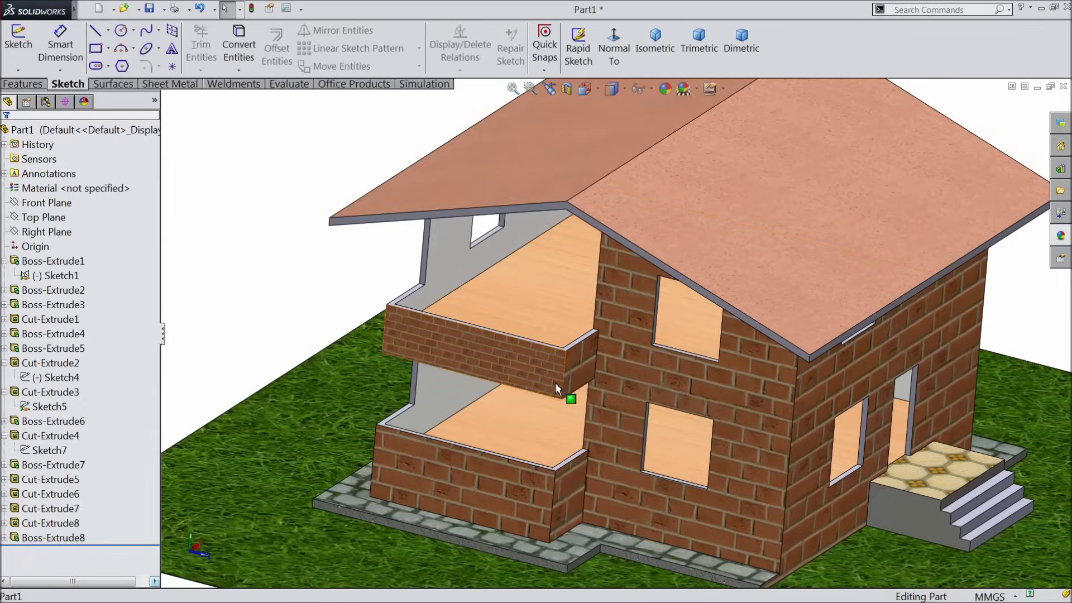
pyautogui.hotkey('ctrl', '6')
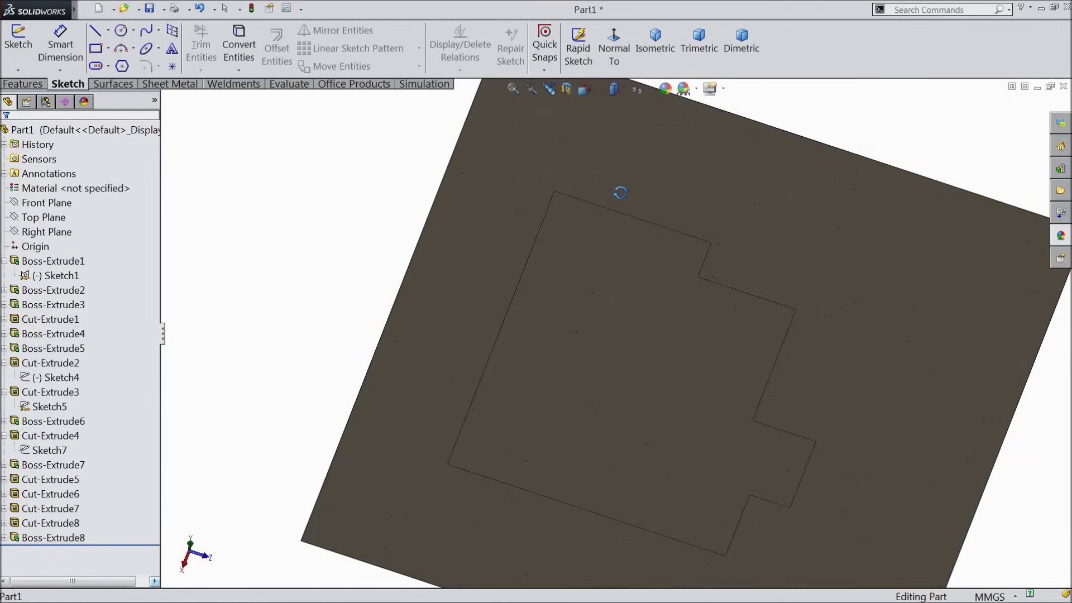
pyautogui.click(56, 275)
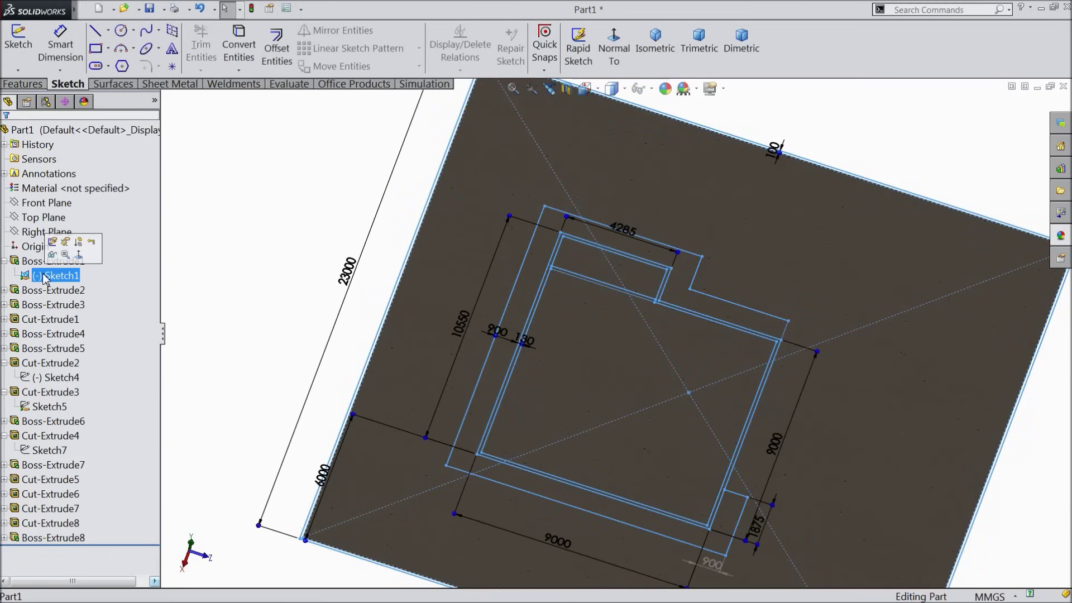
pyautogui.click(23, 84)
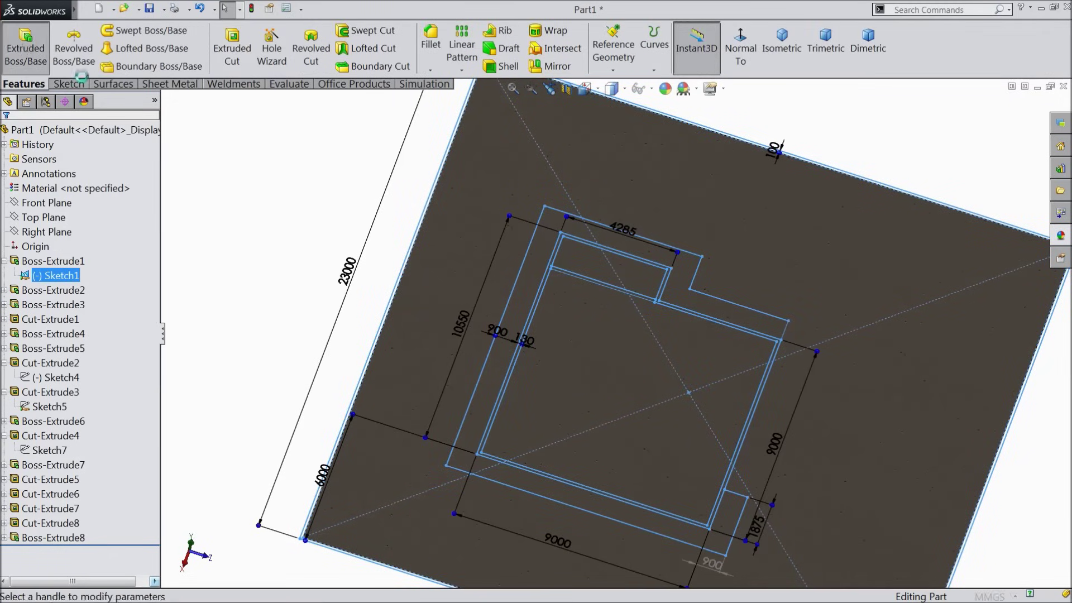
pyautogui.click(25, 42)
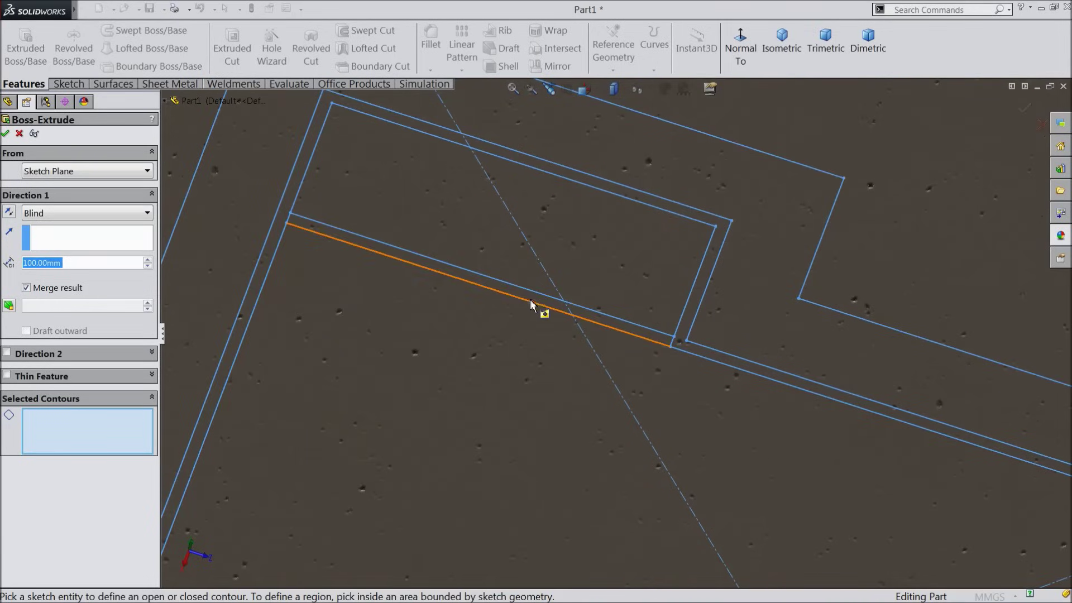
# Step: Use the thin wall region of Sketch1 as the contour with an Up To Surface end condition
pyautogui.click(539, 300)
pyautogui.scroll(8, 506, 284)
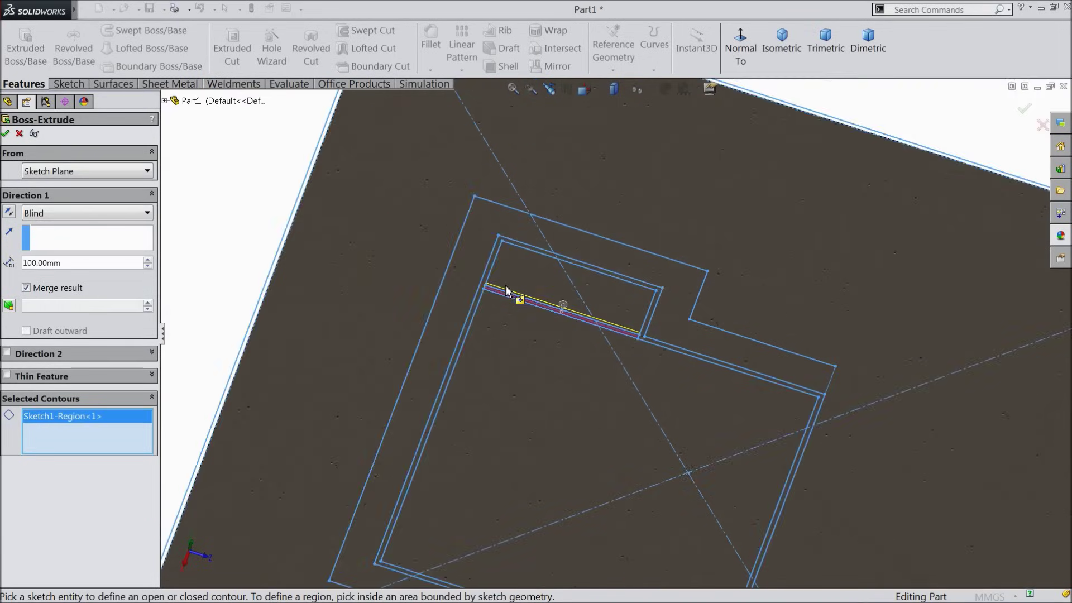
pyautogui.moveTo(536, 167)
pyautogui.mouseDown(button='middle')
pyautogui.moveTo(519, 189)
pyautogui.moveTo(484, 340)
pyautogui.mouseUp(button='middle')
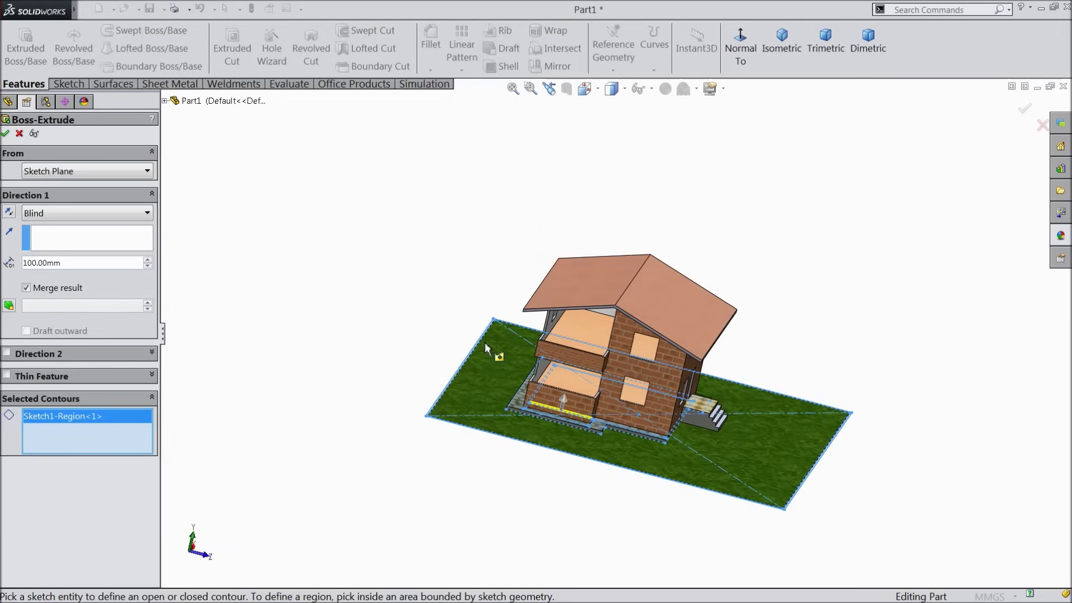
pyautogui.click(81, 212)
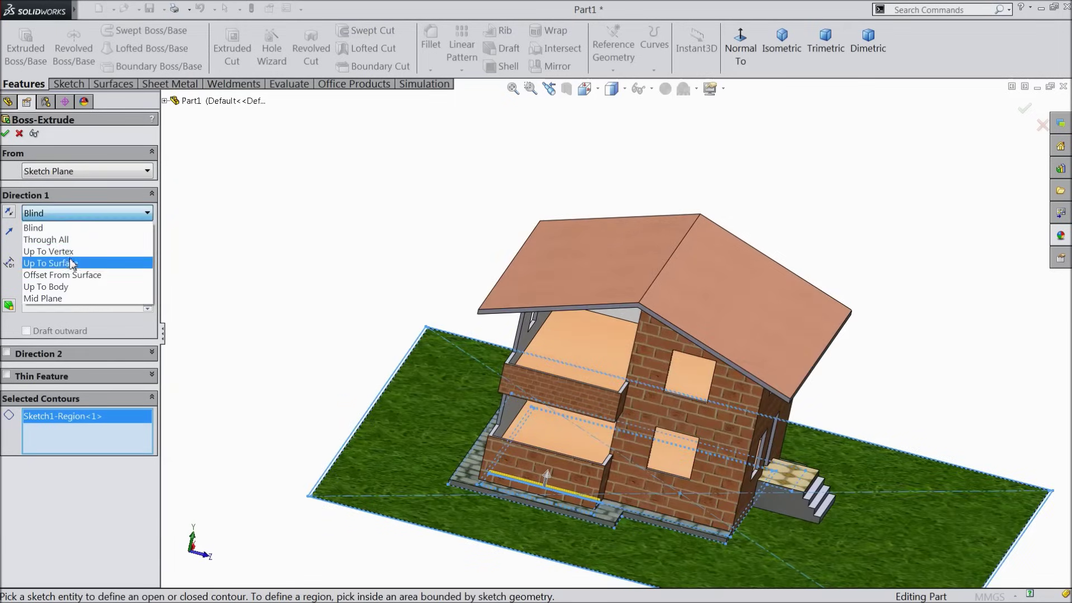
pyautogui.click(70, 261)
# Step: Pick the roof underside as the limiting face and create Boss-Extrude9
pyautogui.moveTo(389, 349); pyautogui.dragTo(393, 292, button='middle')
pyautogui.scroll(-2, 664, 259)
pyautogui.moveTo(664, 260); pyautogui.dragTo(601, 189, button='middle')
pyautogui.scroll(-3, 526, 213)
pyautogui.click(526, 213)
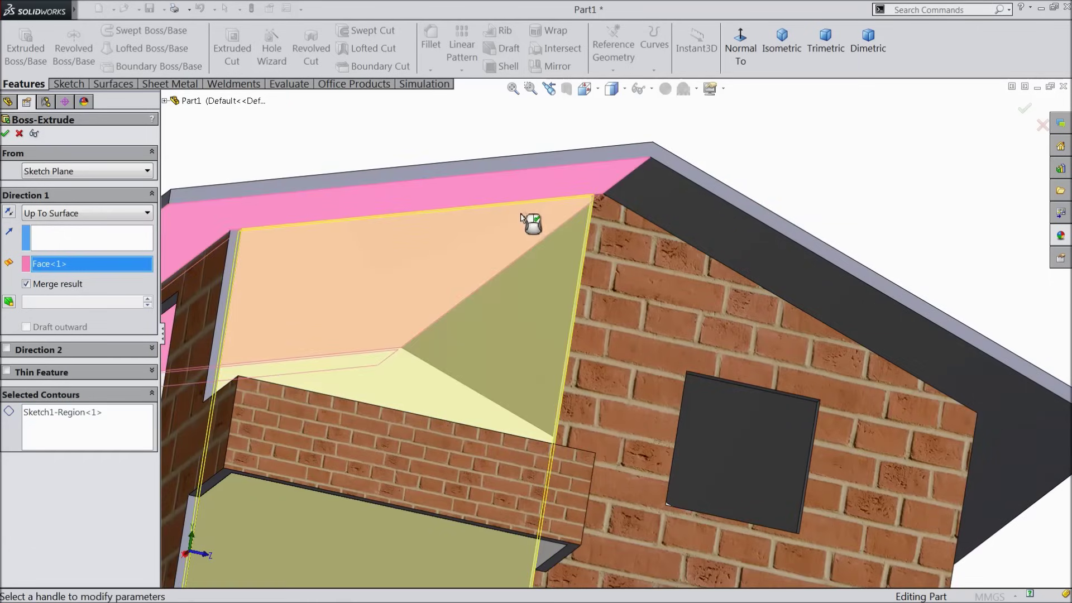
pyautogui.click(5, 134)
pyautogui.scroll(2, 370, 186)
pyautogui.moveTo(370, 186); pyautogui.dragTo(343, 257, button='middle')
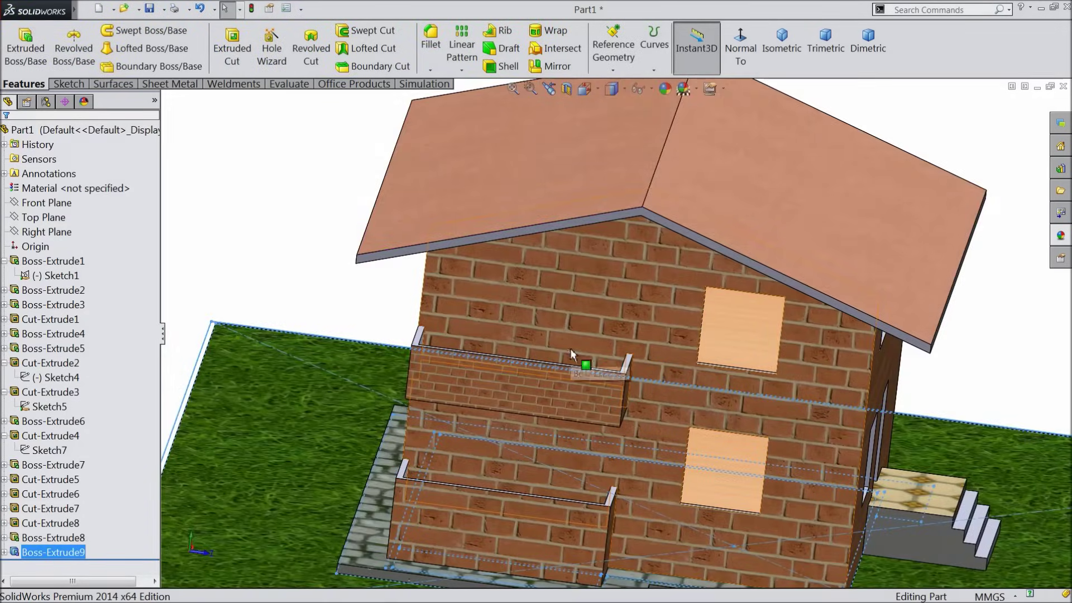
pyautogui.click(565, 328)
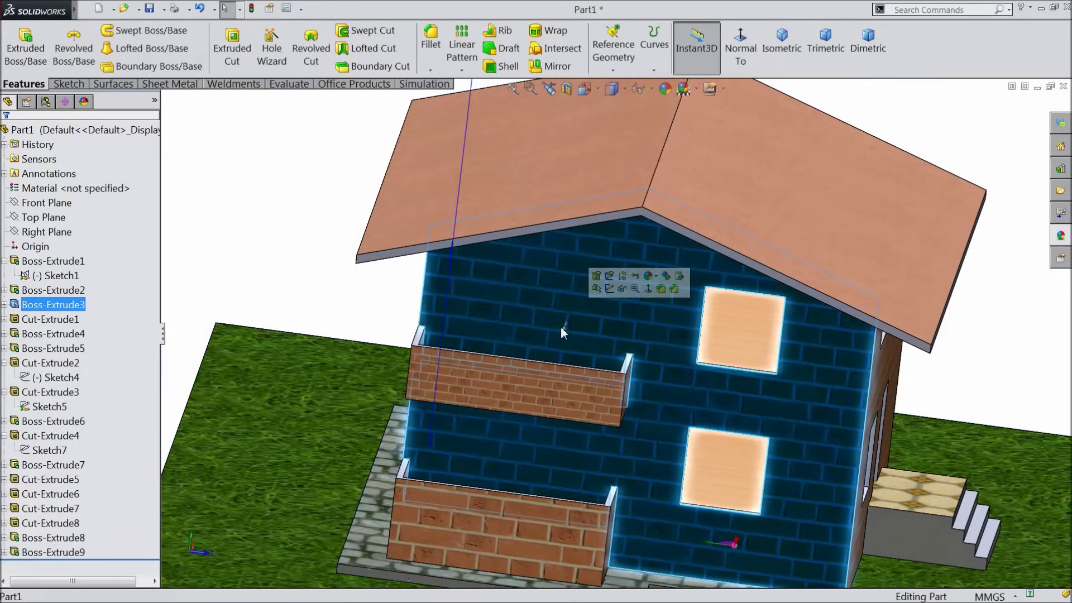
# Step: Start a face-on sketch on the side wall with a vertical centerline from roof apex to ground
pyautogui.click(609, 288)
pyautogui.click(740, 47)
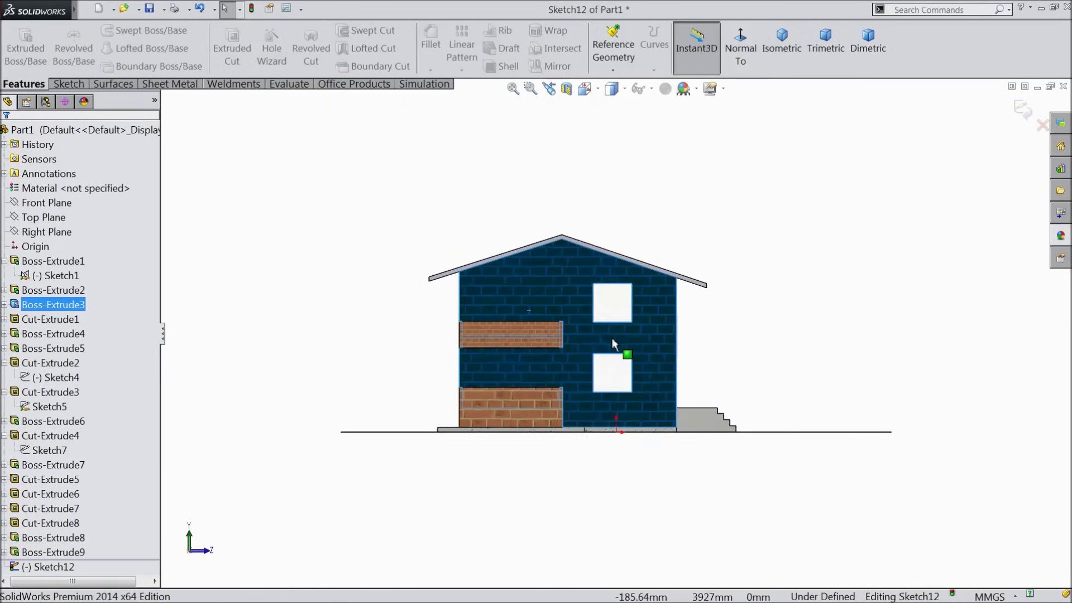
pyautogui.click(70, 83)
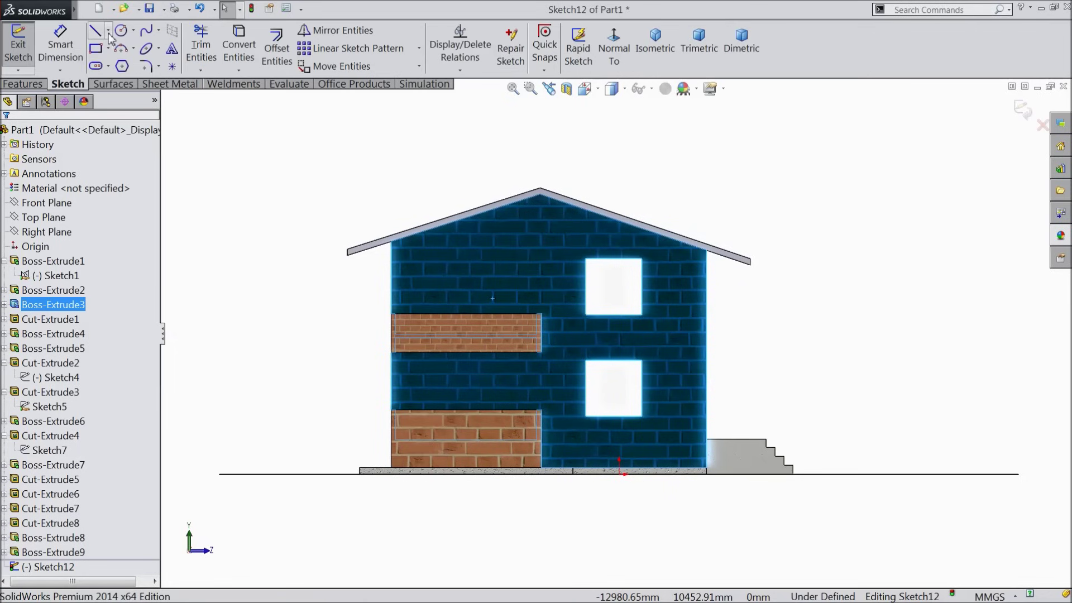
pyautogui.click(107, 30)
pyautogui.click(126, 67)
pyautogui.scroll(-2, 502, 326)
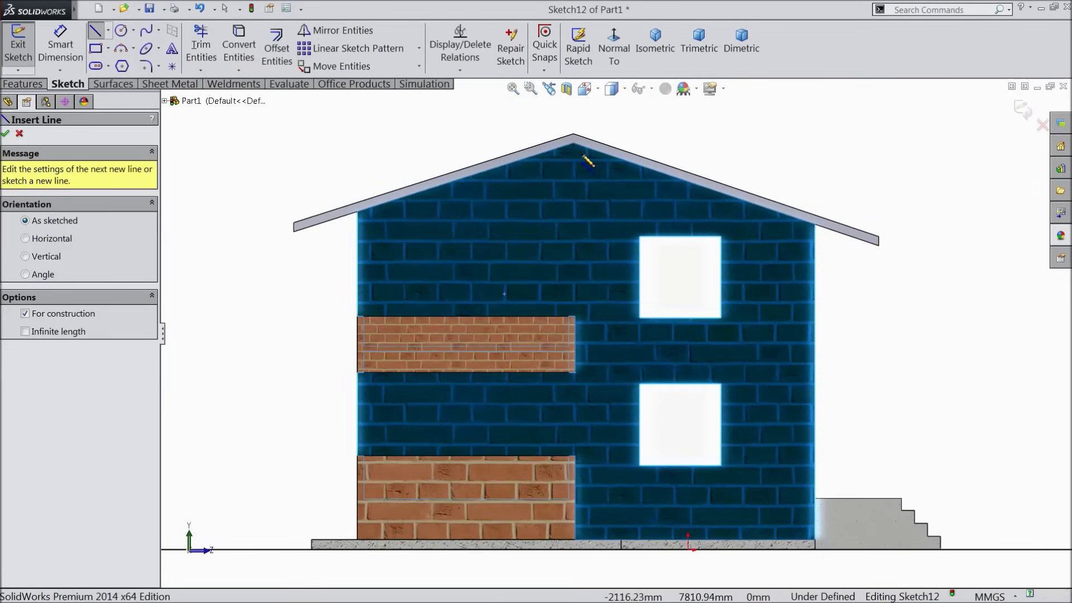
pyautogui.click(573, 143)
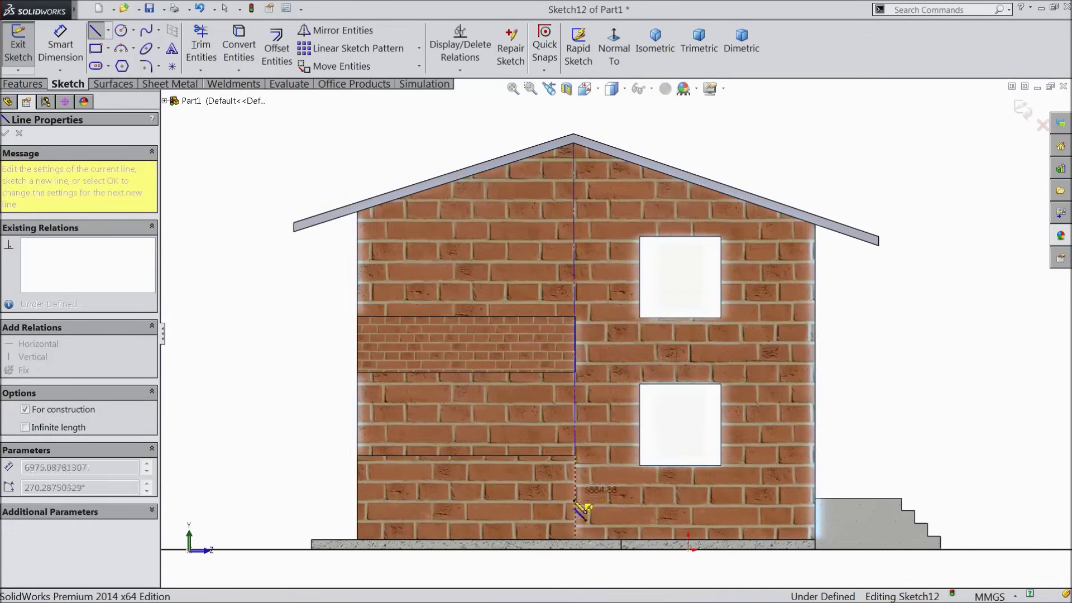
pyautogui.click(574, 550)
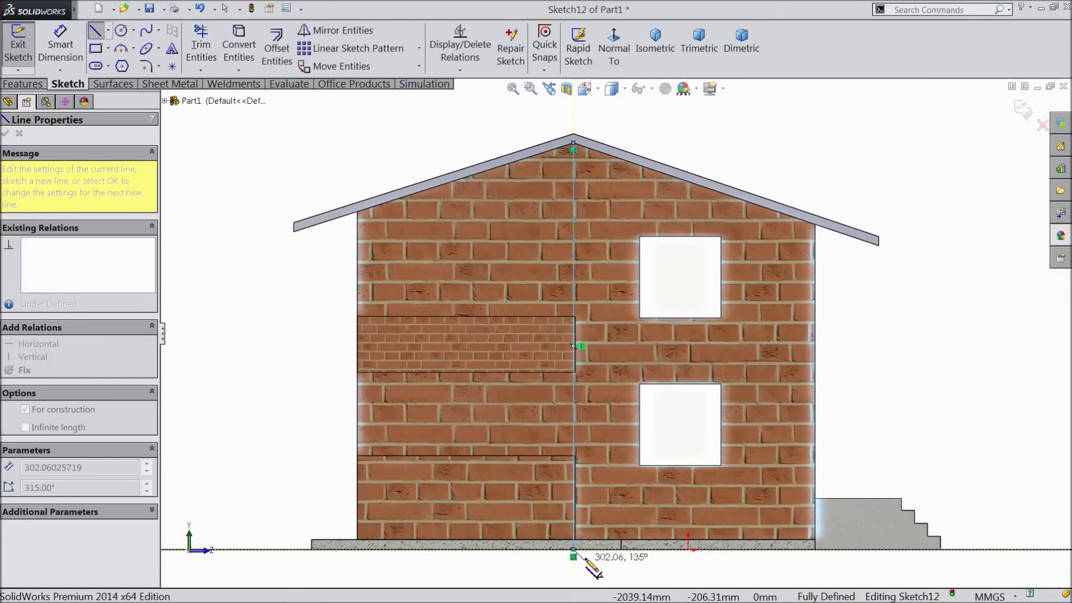
pyautogui.rightClick(582, 558)
pyautogui.click(614, 111)
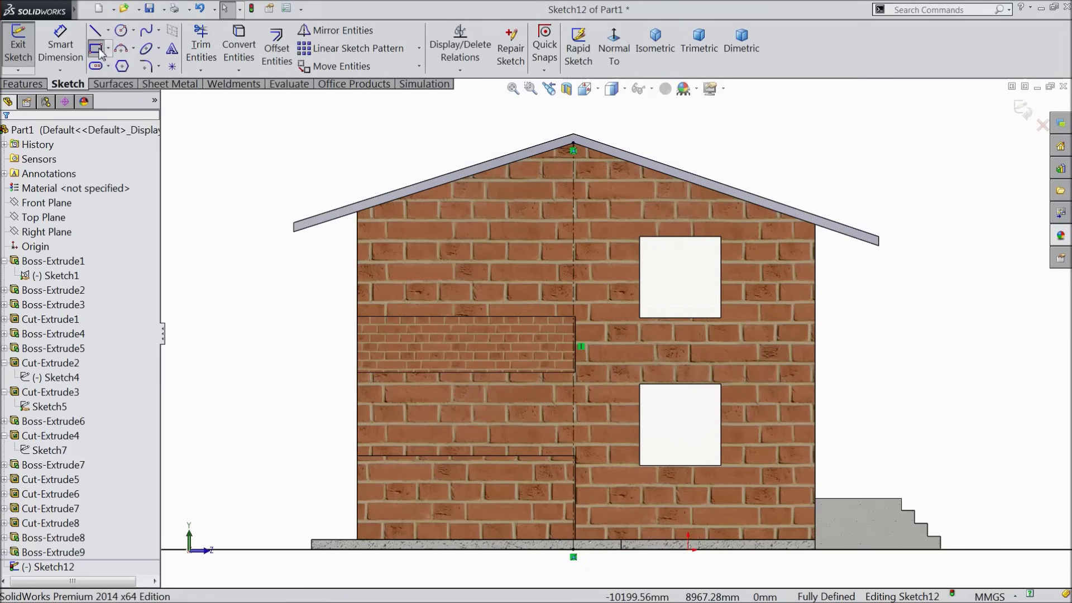
# Step: Draw four rectangles in two stacked pairs on the left half of the wall
pyautogui.click(100, 51)
pyautogui.scroll(3, 586, 490)
pyautogui.scroll(-5, 583, 494)
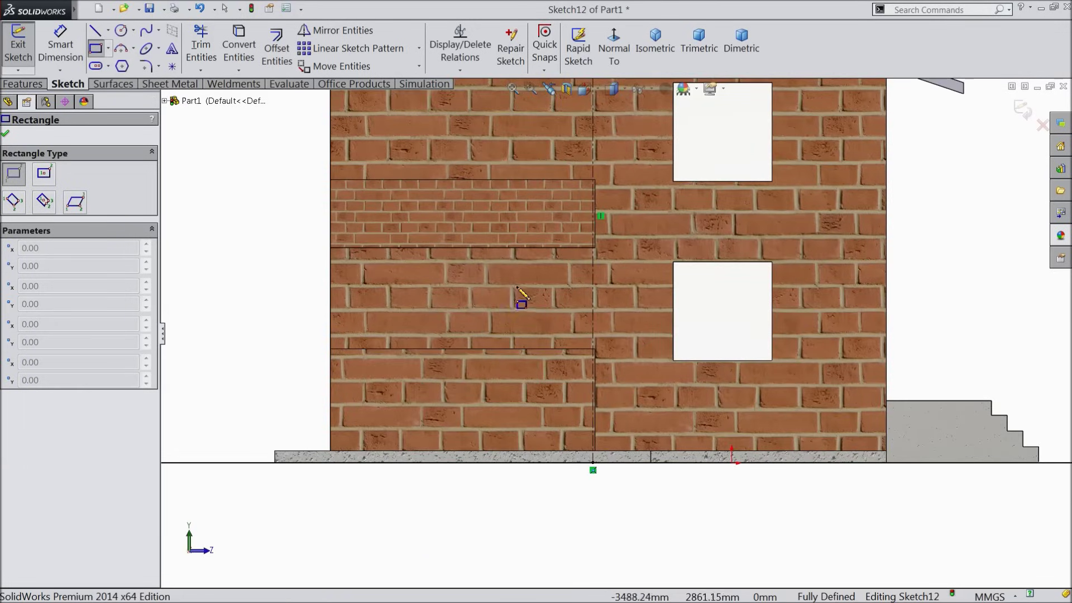
pyautogui.moveTo(497, 266); pyautogui.dragTo(570, 426)
pyautogui.press('z')
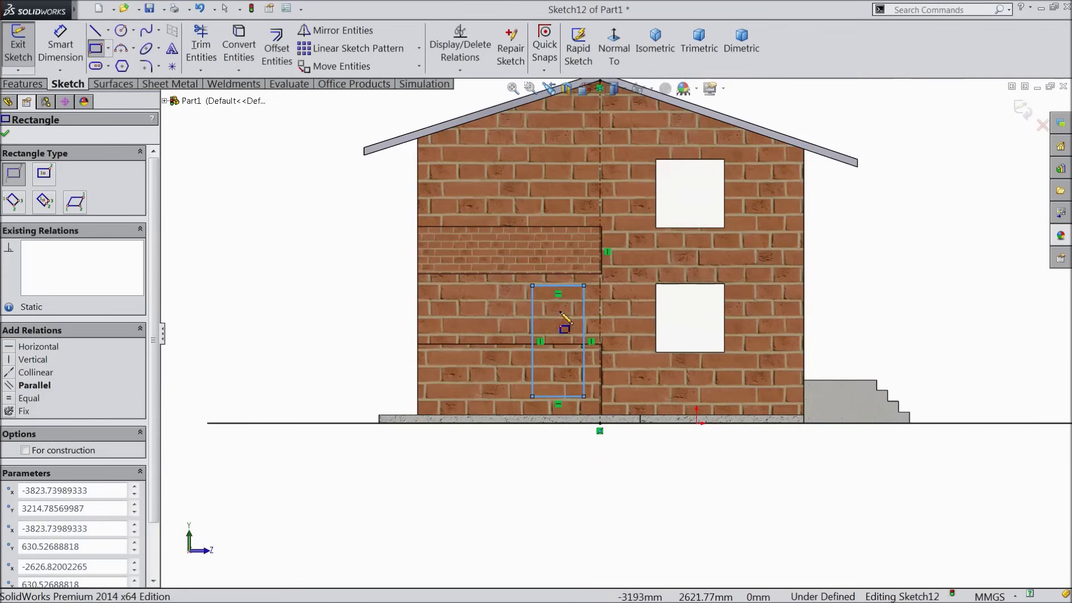
pyautogui.scroll(-2, 533, 142)
pyautogui.moveTo(531, 133); pyautogui.dragTo(606, 306)
pyautogui.moveTo(409, 153); pyautogui.dragTo(507, 275)
pyautogui.moveTo(410, 352); pyautogui.dragTo(507, 478)
pyautogui.rightClick(257, 271)
pyautogui.click(283, 139)
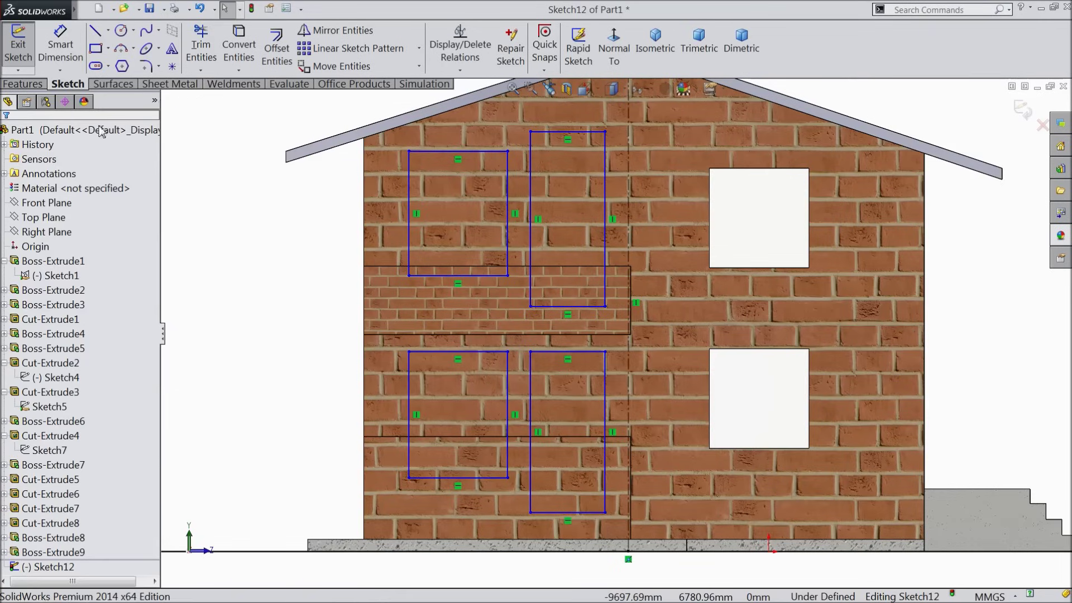
# Step: Dimension the door rectangle to 2100 high and 1100 wide
pyautogui.click(61, 44)
pyautogui.scroll(2, 568, 350)
pyautogui.scroll(-4, 569, 350)
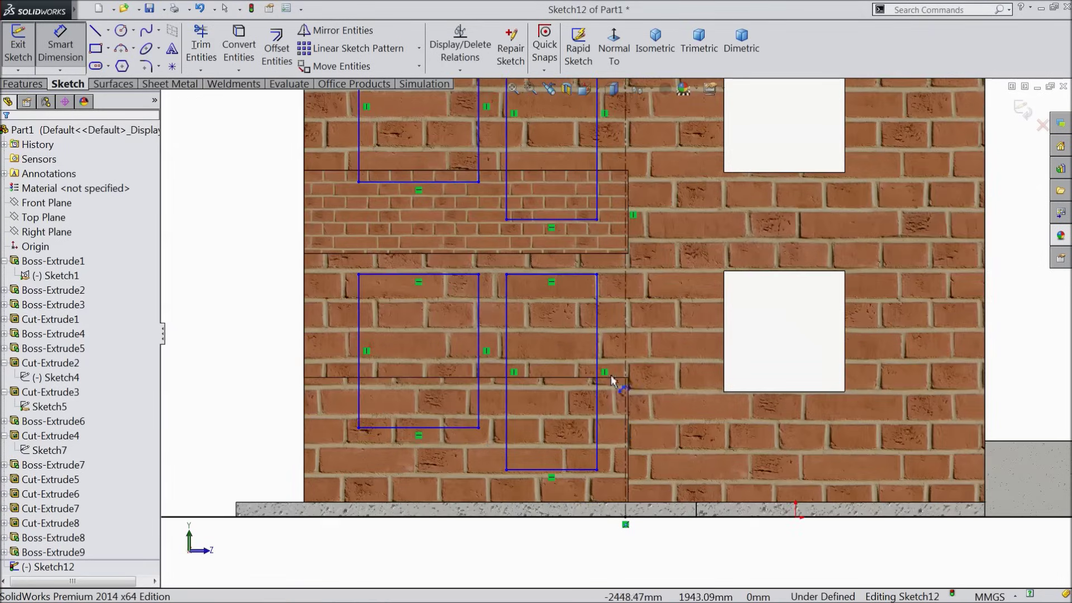
pyautogui.click(597, 344)
pyautogui.click(677, 376)
pyautogui.write('2')
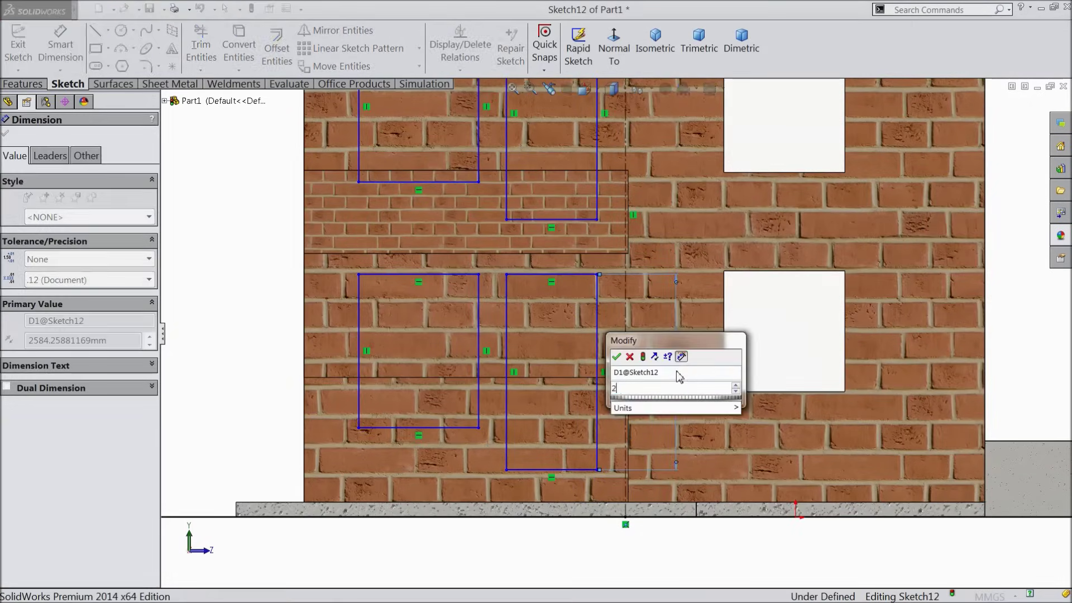
pyautogui.write('100')
pyautogui.click(616, 356)
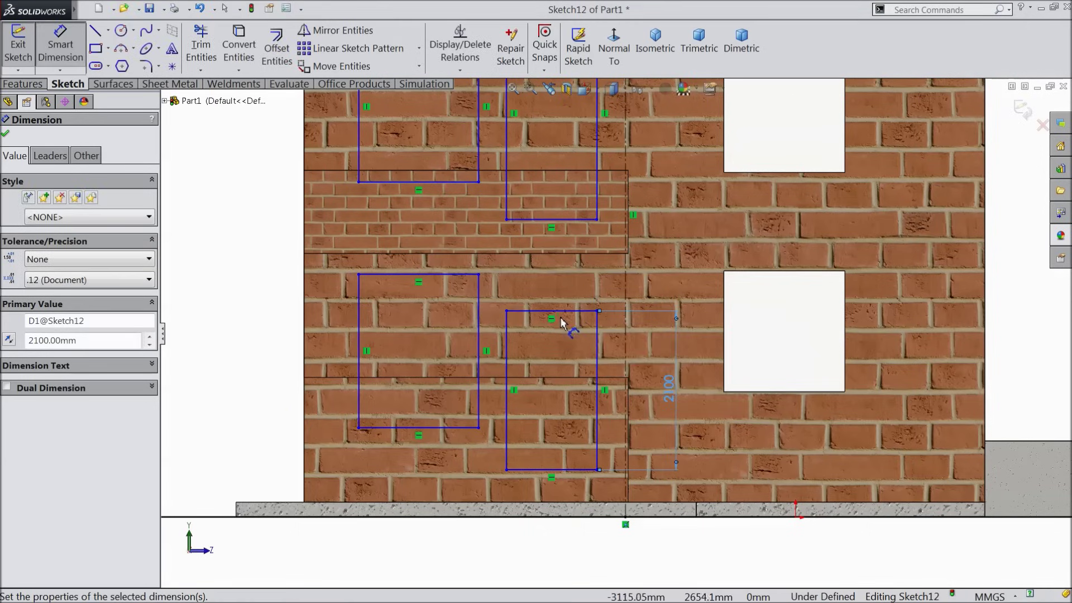
pyautogui.click(566, 310)
pyautogui.click(556, 296)
pyautogui.write('1100')
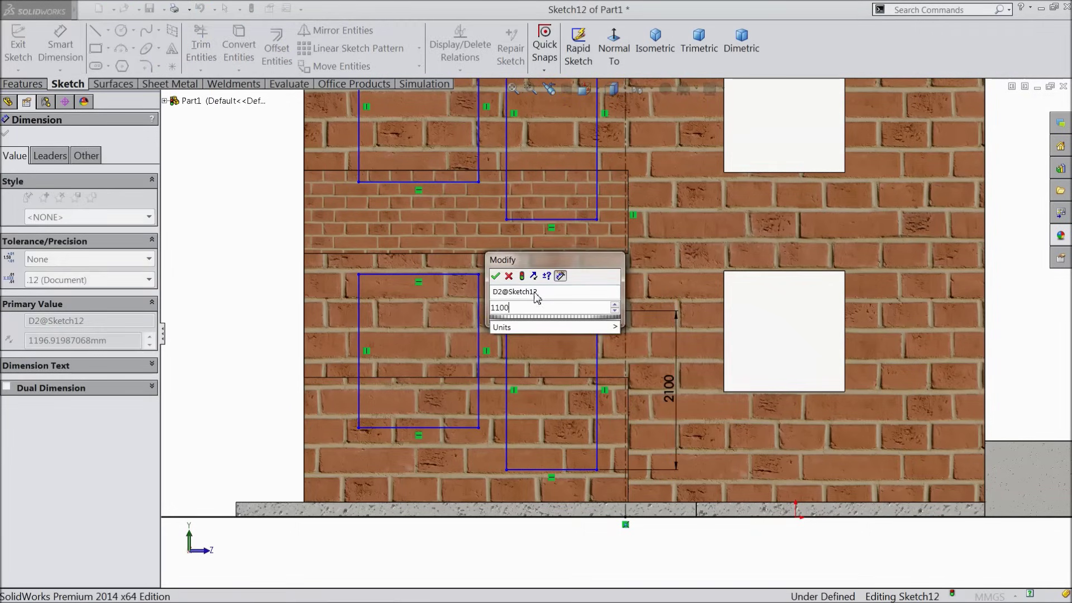
pyautogui.click(495, 276)
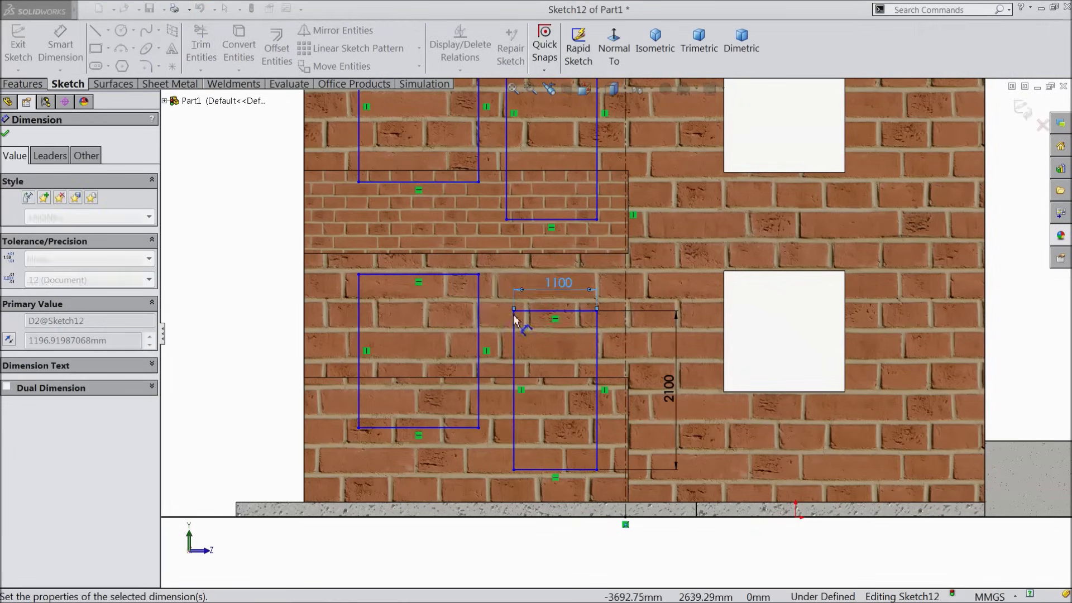
# Step: Position the door 1110 above the ground line and 300 from the centerline
pyautogui.click(574, 470)
pyautogui.click(574, 516)
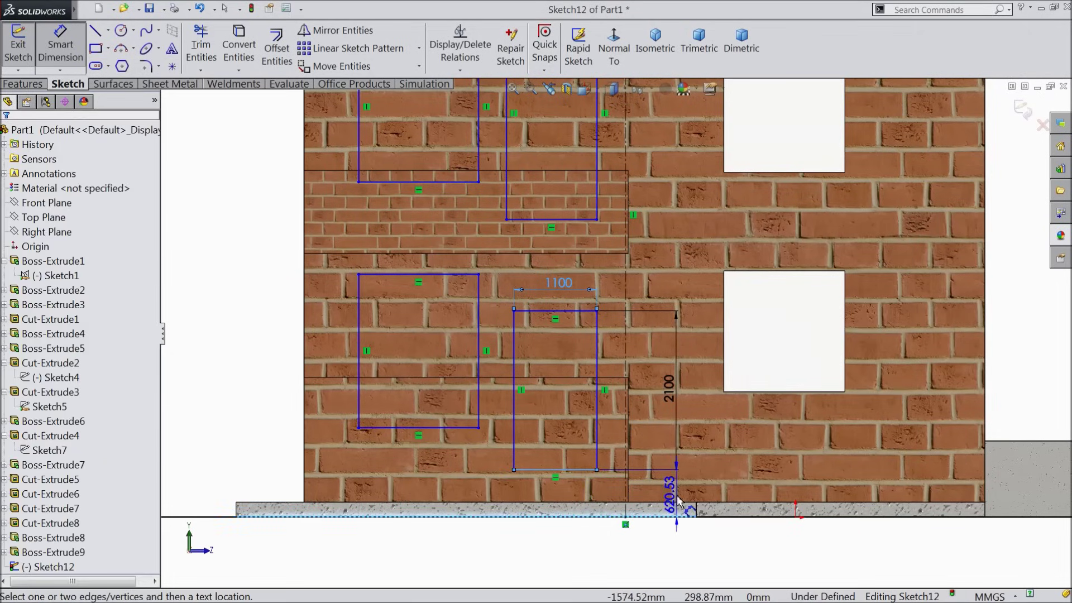
pyautogui.click(677, 504)
pyautogui.write('1110')
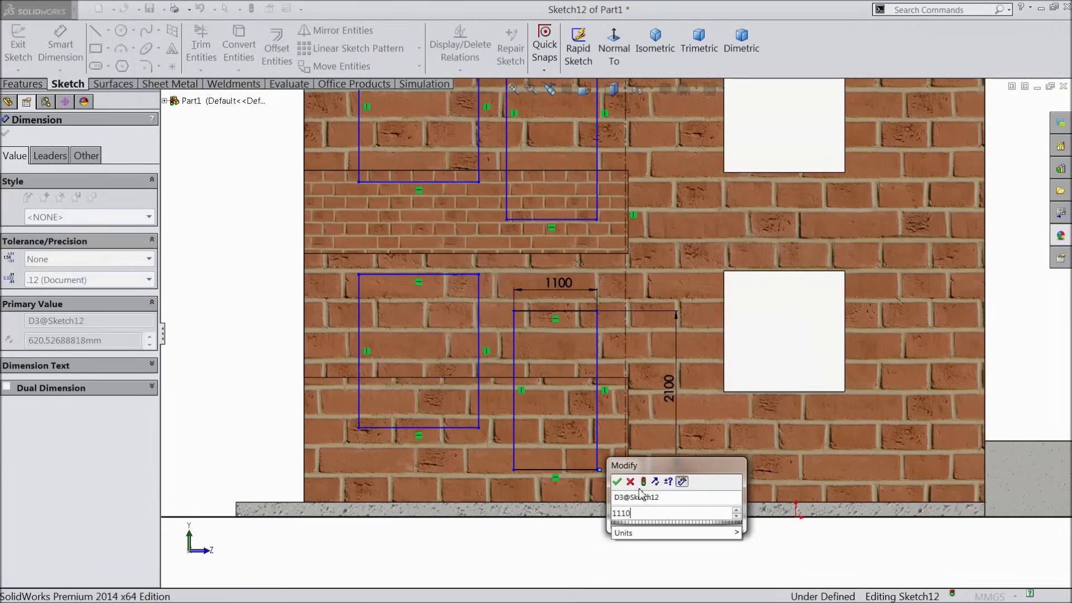
pyautogui.click(616, 482)
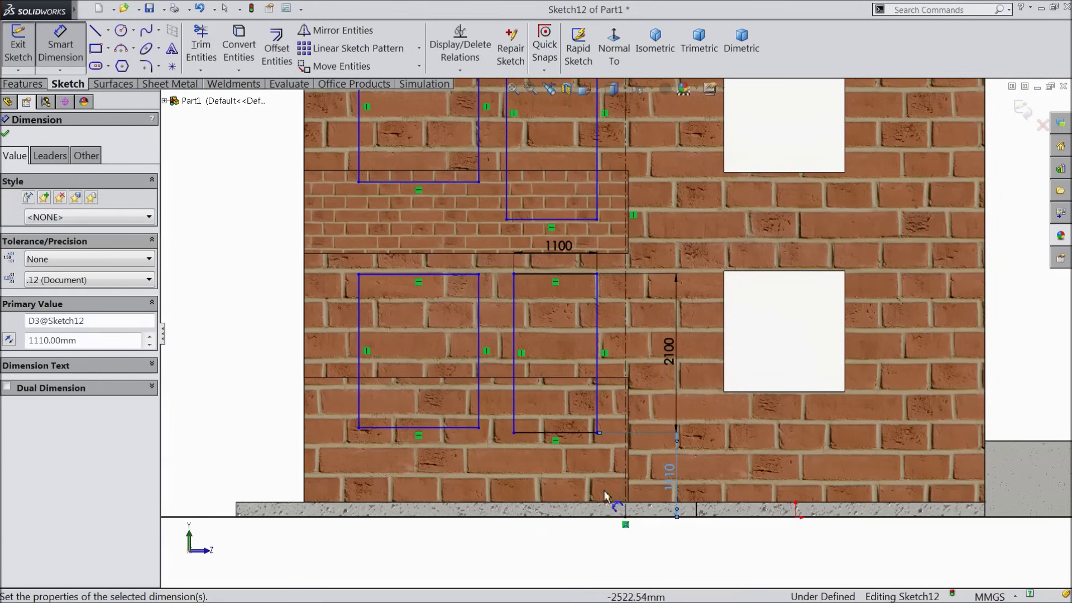
pyautogui.scroll(2, 620, 368)
pyautogui.scroll(-3, 634, 318)
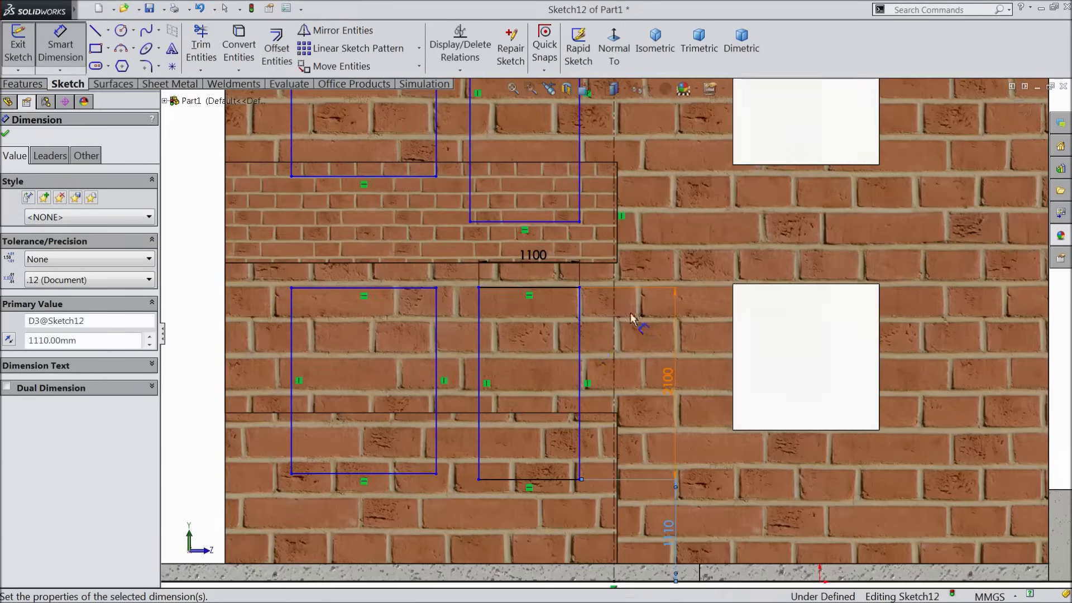
pyautogui.click(581, 349)
pyautogui.click(614, 344)
pyautogui.click(607, 338)
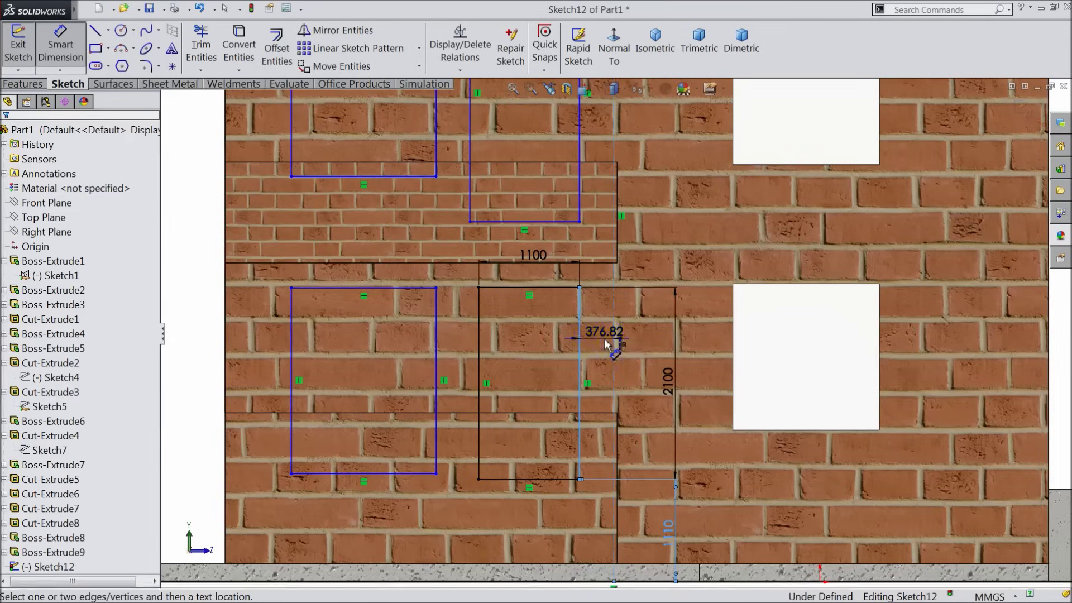
pyautogui.write('300')
pyautogui.click(545, 326)
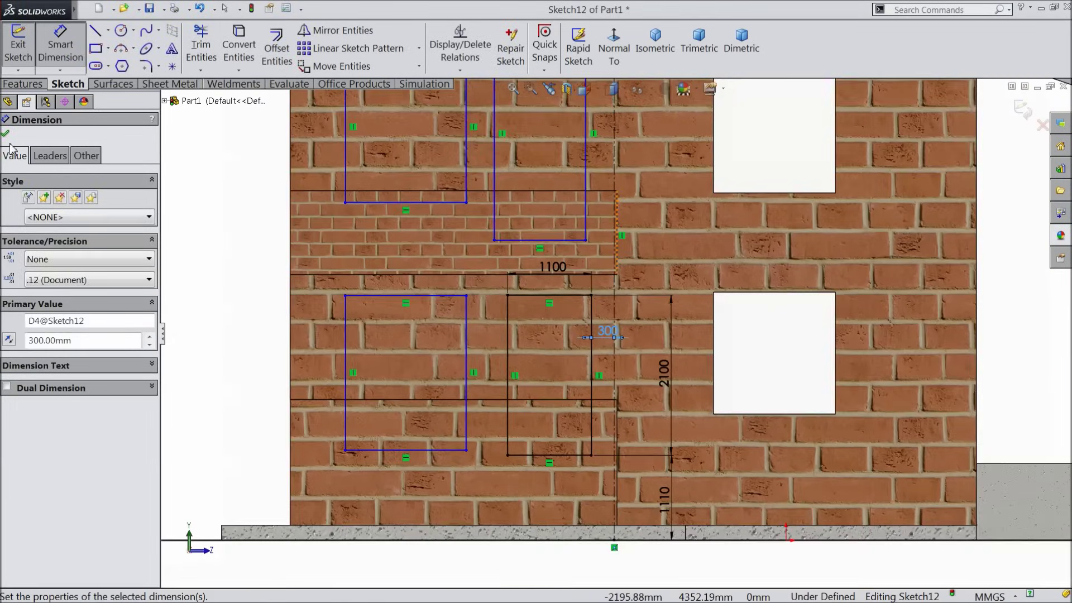
pyautogui.click(5, 134)
# Step: Select the door rectangle's right edge
pyautogui.scroll(3, 608, 351)
pyautogui.scroll(-5, 608, 351)
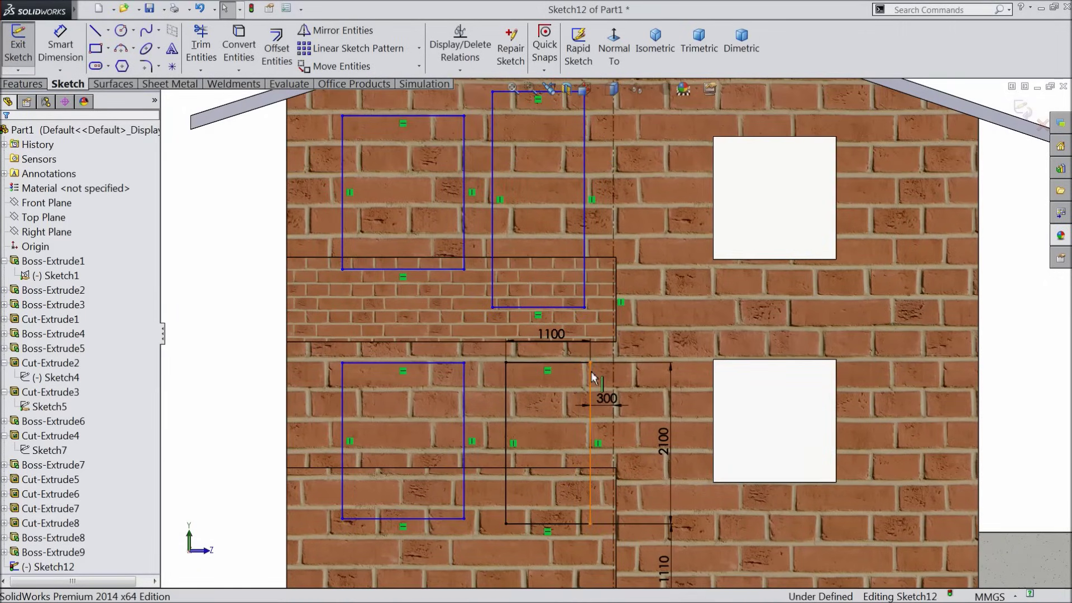
pyautogui.click(590, 391)
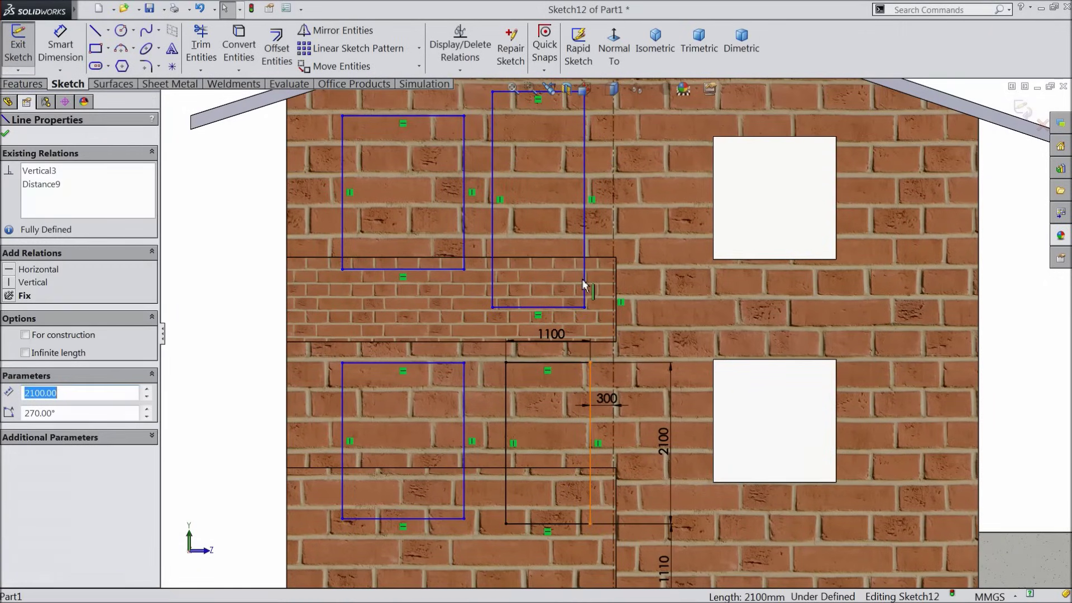
# Step: Make the upper rectangle's right and bottom edges equal to the door's, with right edges collinear
pyautogui.keyDown('ctrl'); pyautogui.click(588, 246); pyautogui.keyUp('ctrl')
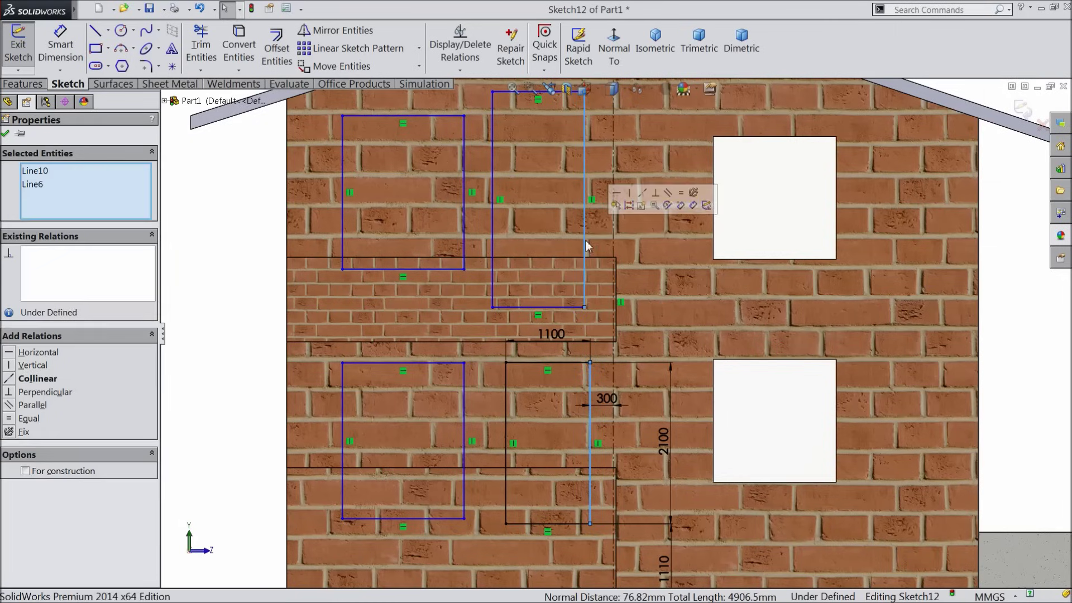
pyautogui.click(683, 204)
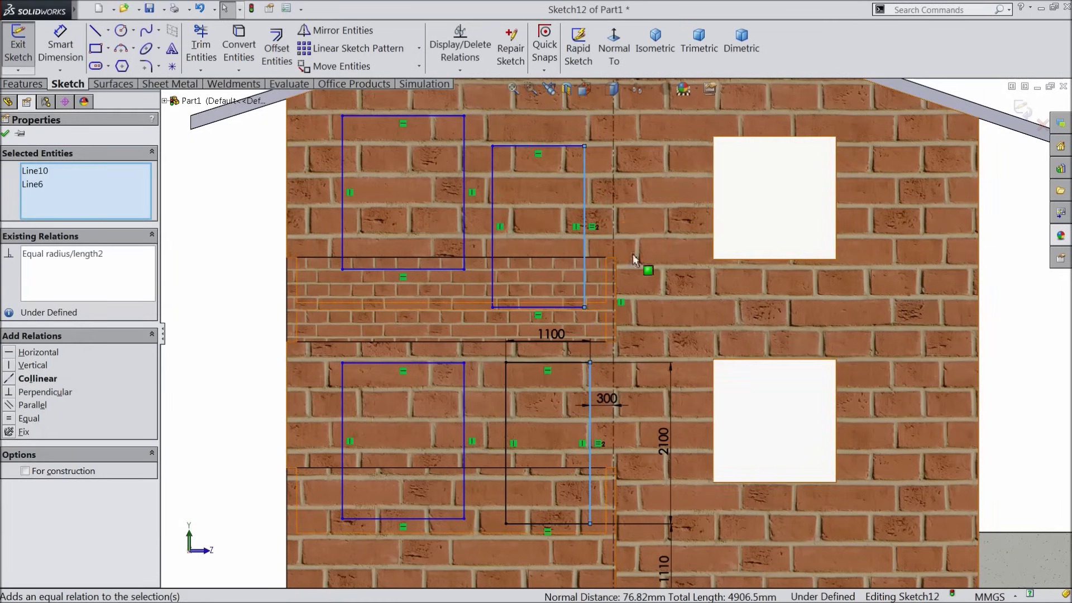
pyautogui.click(544, 307)
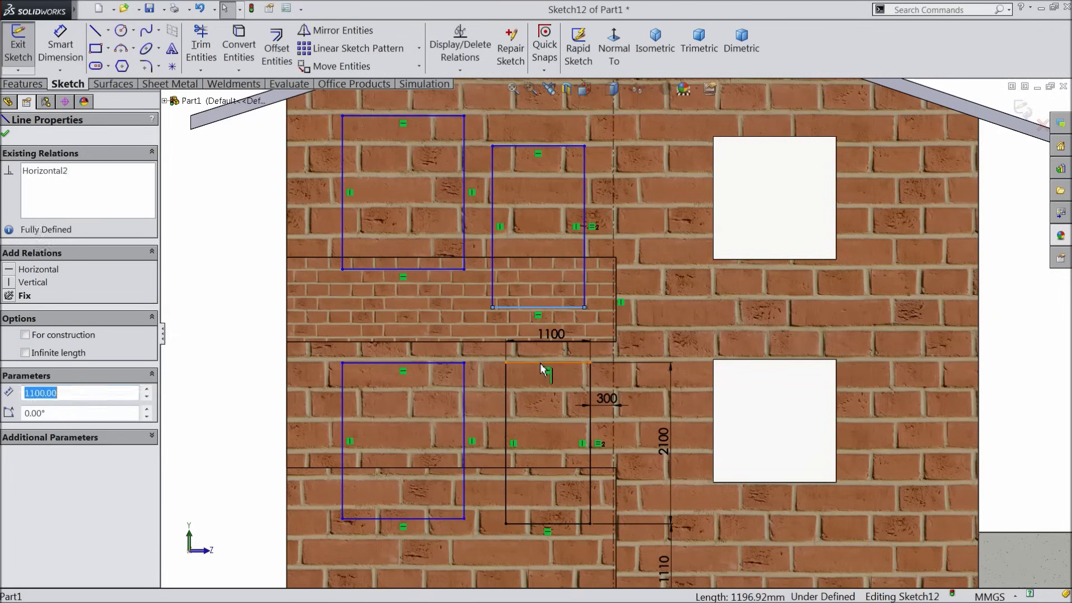
pyautogui.keyDown('ctrl'); pyautogui.click(541, 361); pyautogui.keyUp('ctrl')
pyautogui.click(637, 317)
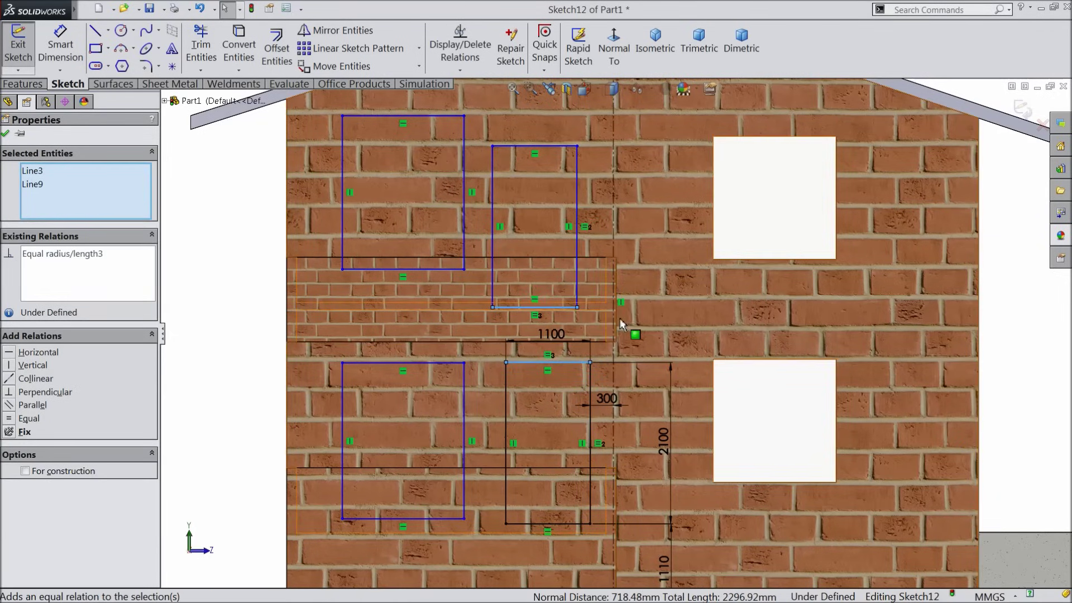
pyautogui.click(591, 384)
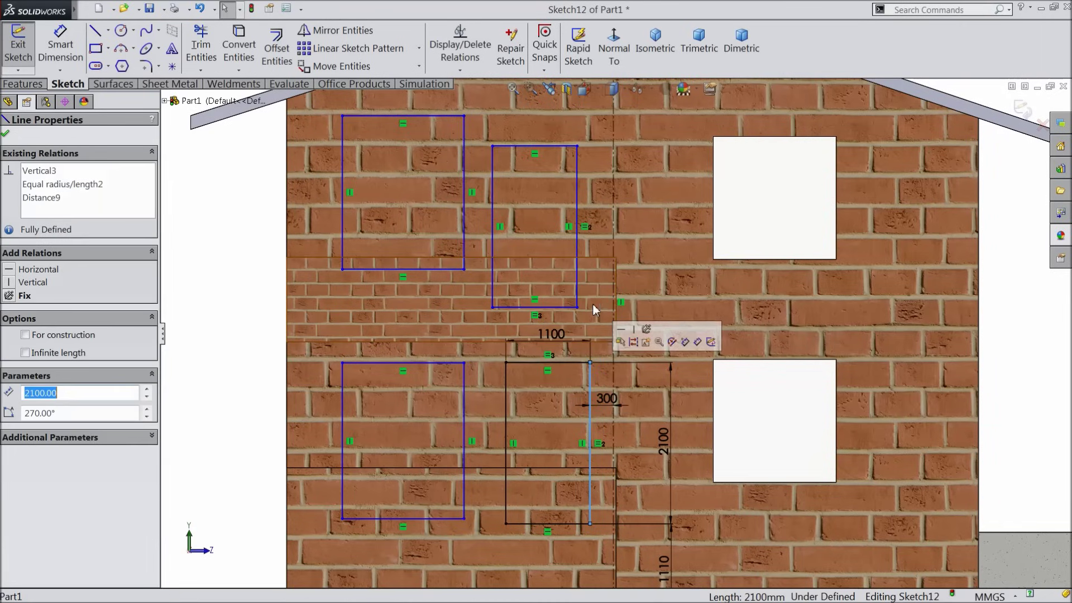
pyautogui.keyDown('ctrl'); pyautogui.click(577, 273); pyautogui.keyUp('ctrl')
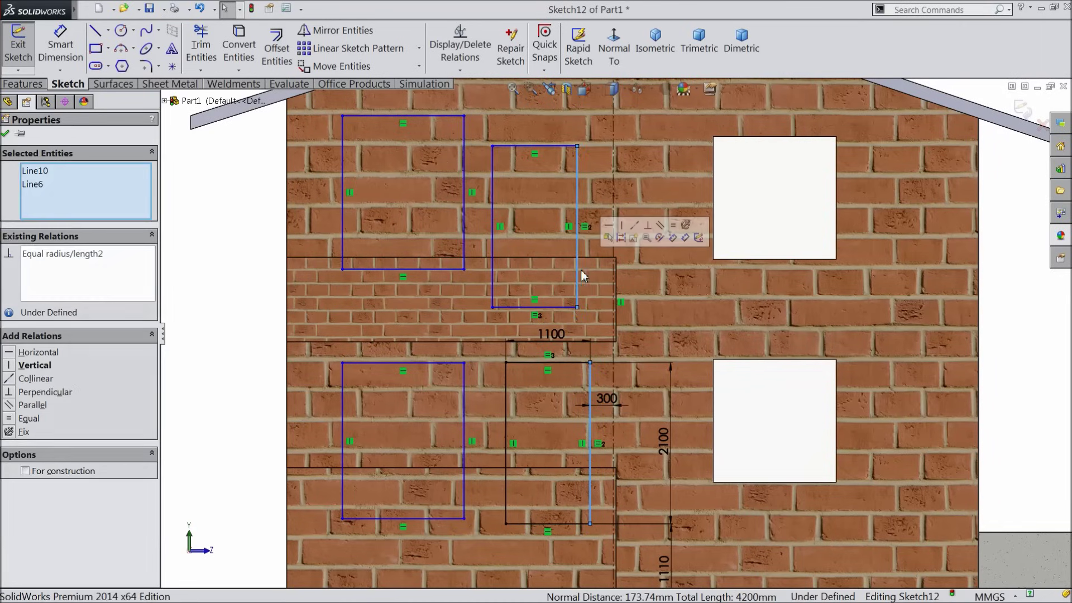
pyautogui.click(634, 225)
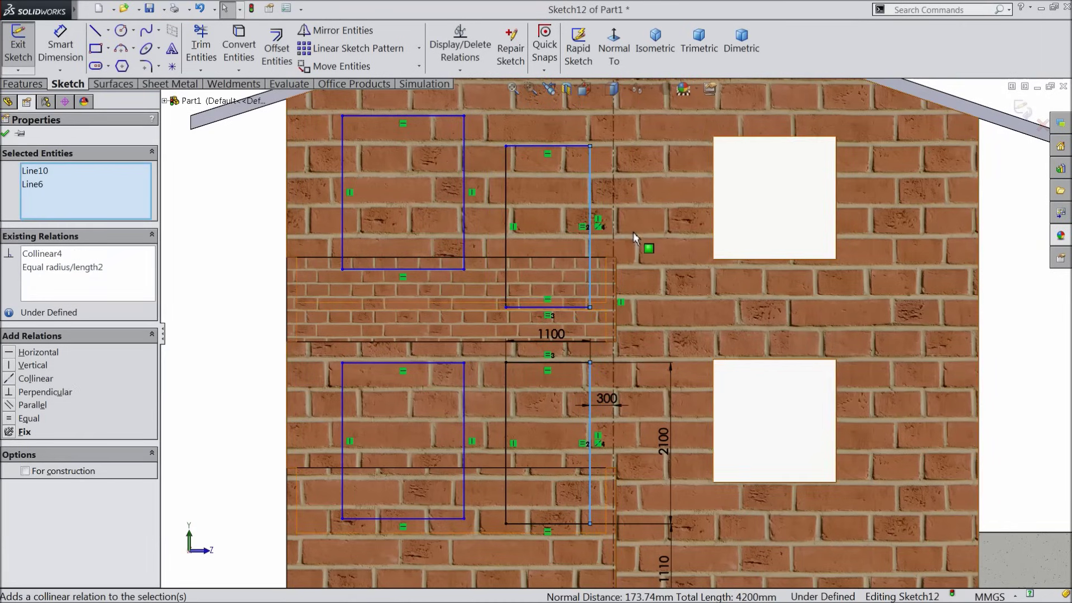
pyautogui.click(5, 134)
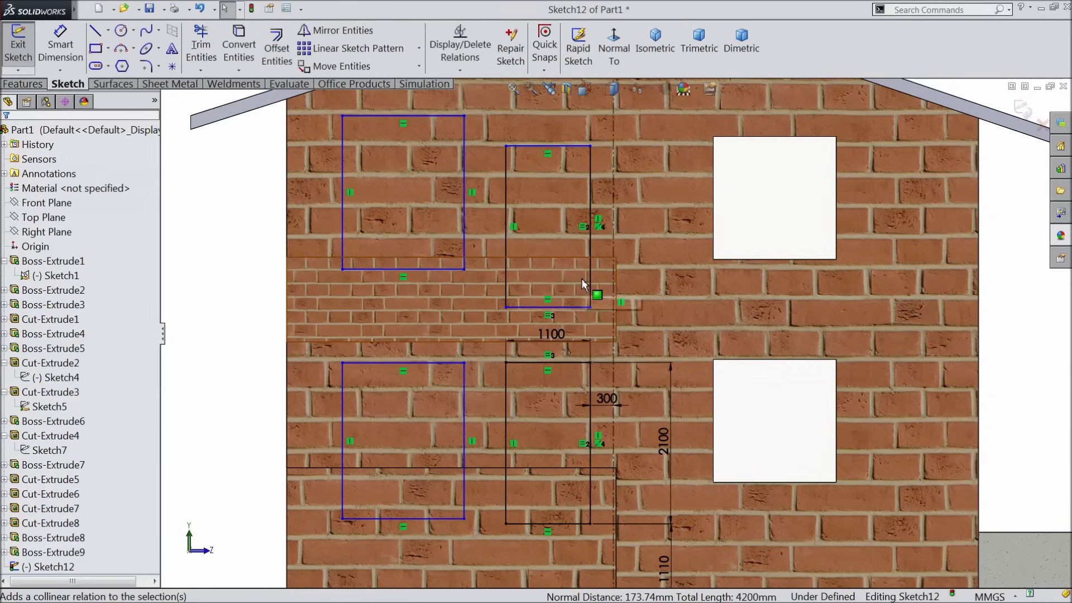
# Step: Start a dimension between the door's top edge and the upper rectangle's bottom edge
pyautogui.press('d')
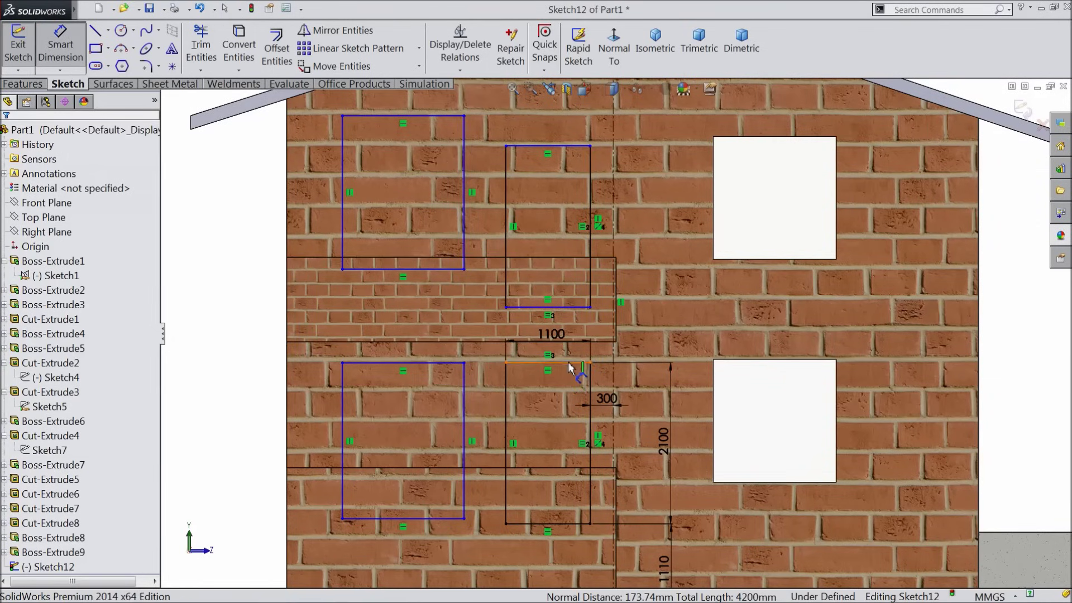
pyautogui.click(567, 364)
pyautogui.click(572, 309)
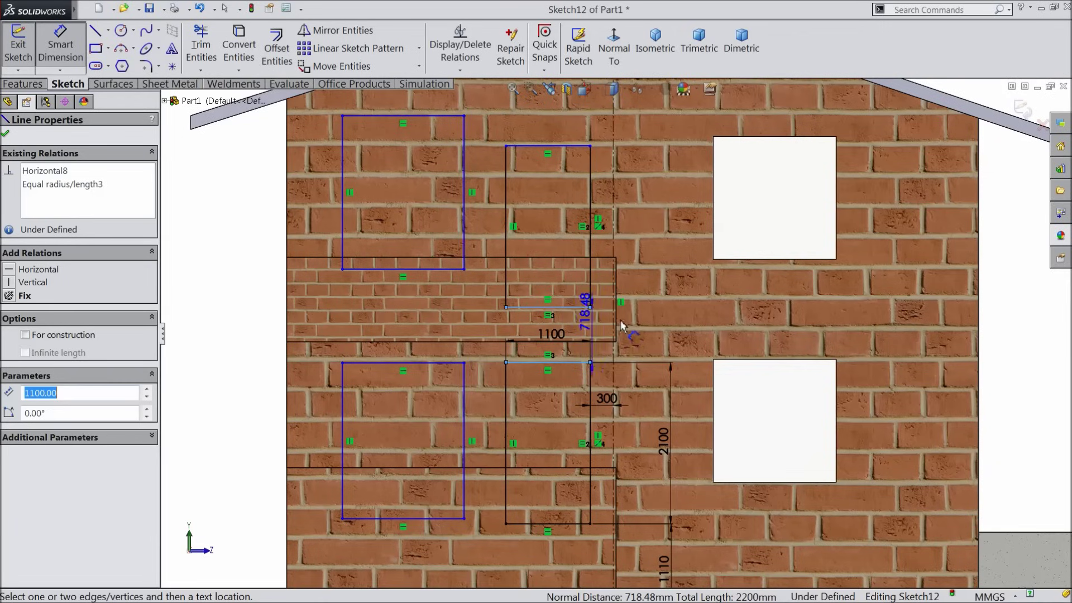
# Step: Set the gap between the door and the rectangle above it to 810
pyautogui.click(641, 311)
pyautogui.write('810')
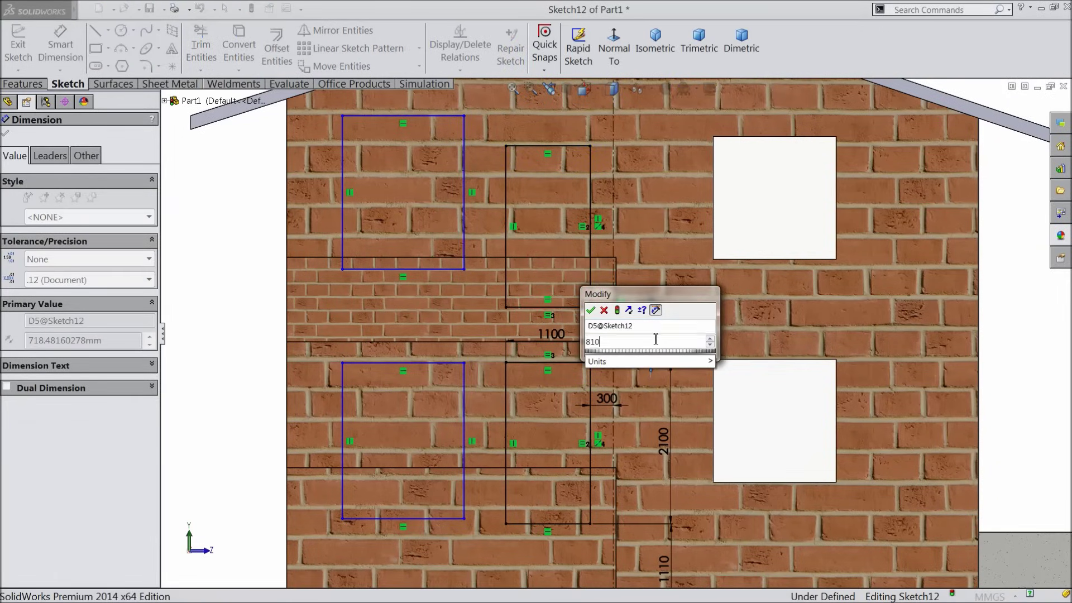
pyautogui.click(591, 309)
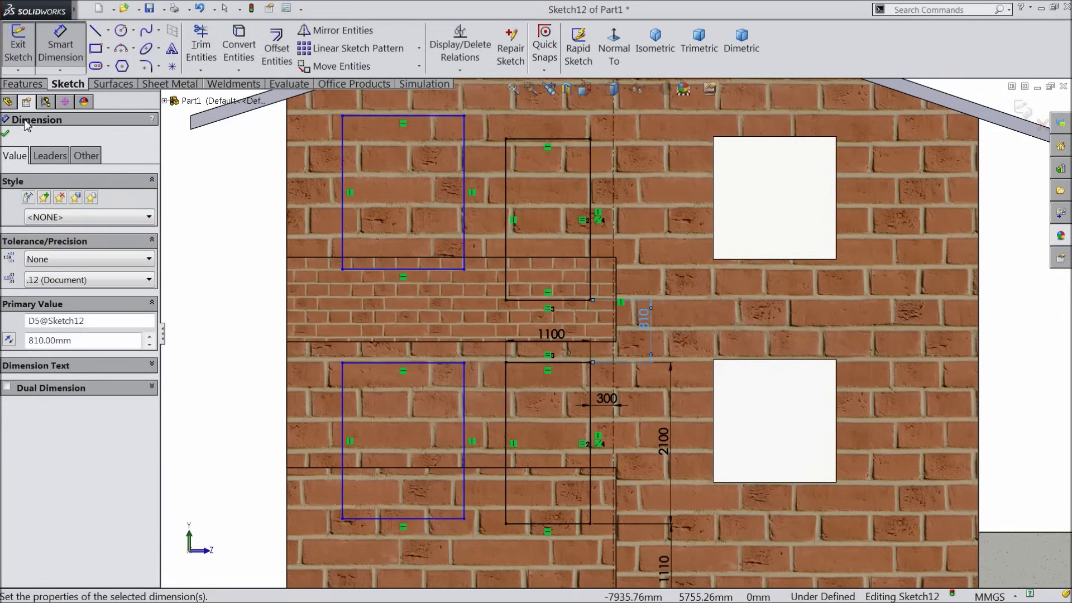
pyautogui.scroll(3, 579, 239)
pyautogui.scroll(-3, 569, 398)
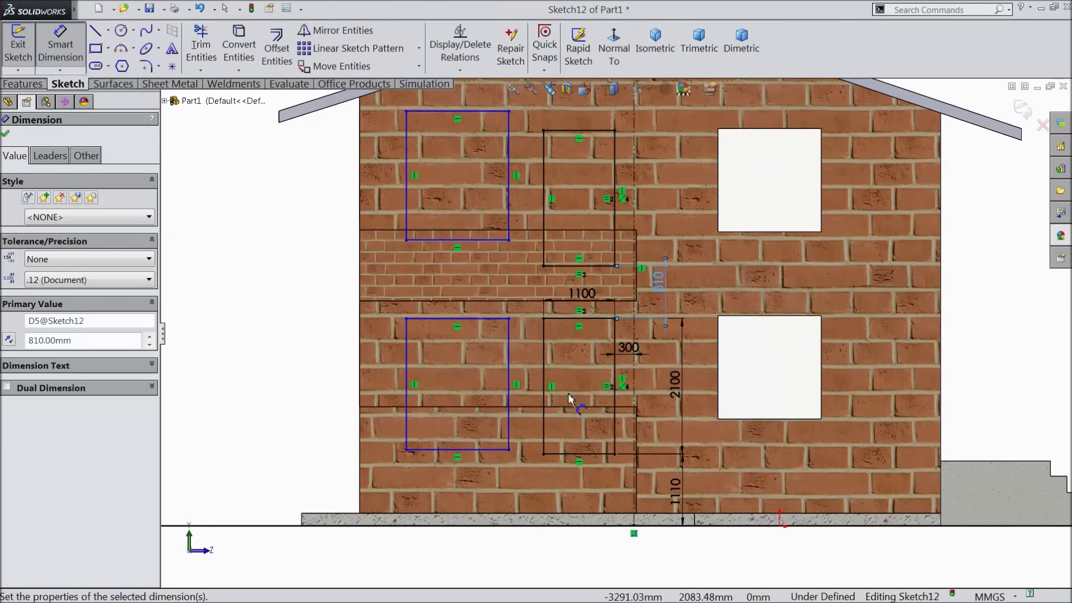
# Step: Dimension the lower-left window rectangle to 1600 wide and 1600 high
pyautogui.click(452, 319)
pyautogui.click(447, 291)
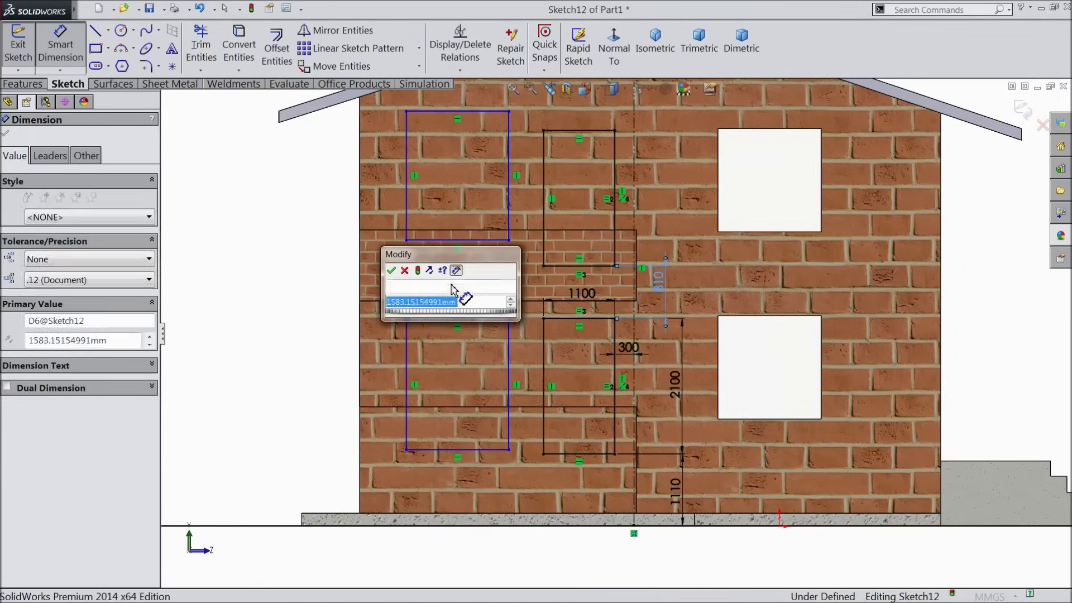
pyautogui.write('1600')
pyautogui.click(391, 271)
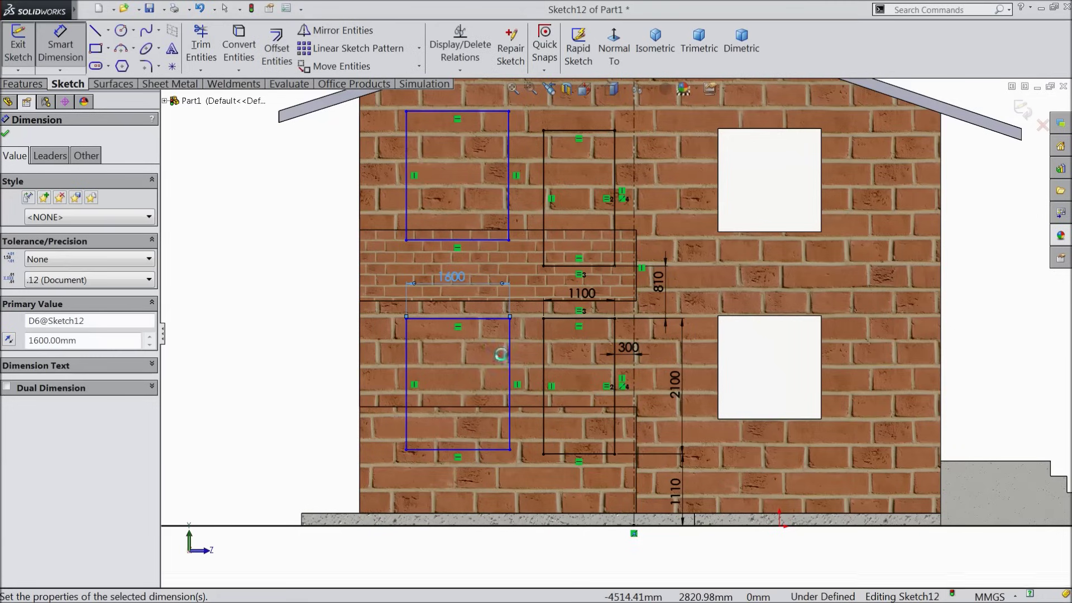
pyautogui.click(509, 369)
pyautogui.click(490, 369)
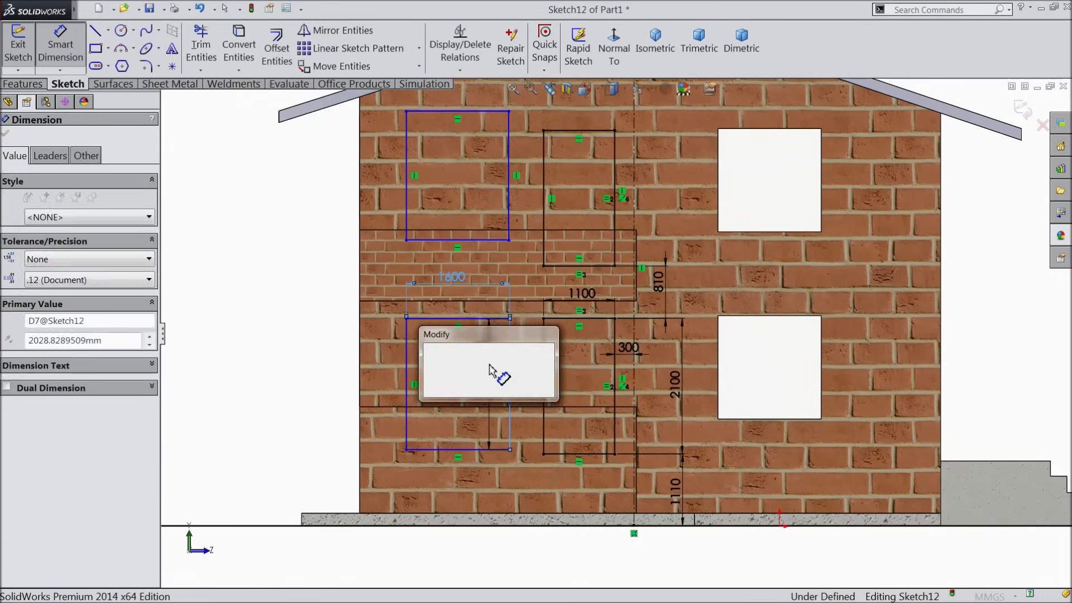
pyautogui.write('1600')
pyautogui.press('Return')
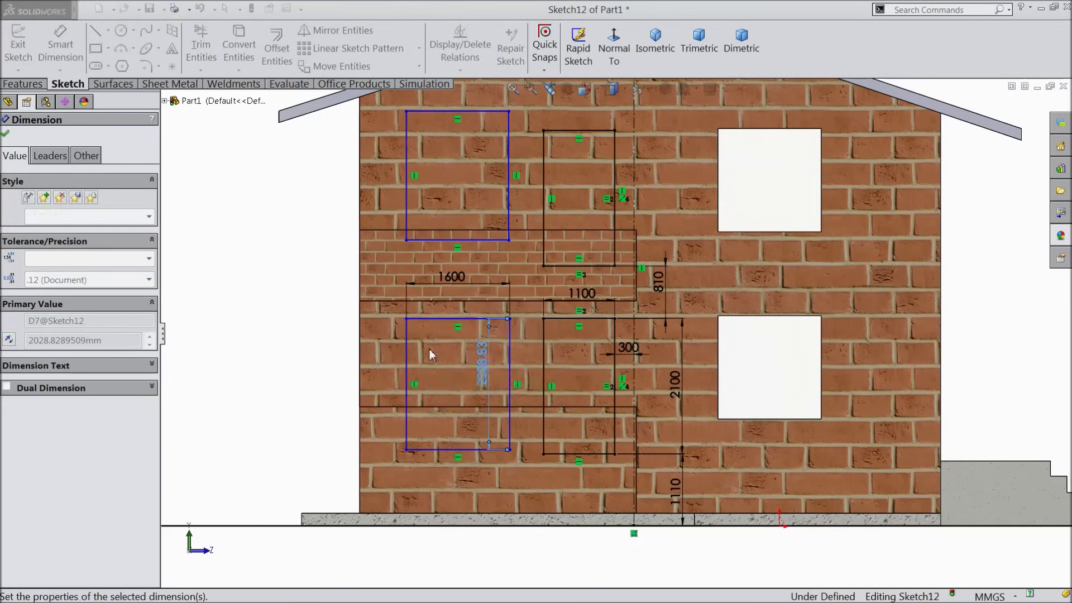
pyautogui.click(490, 241)
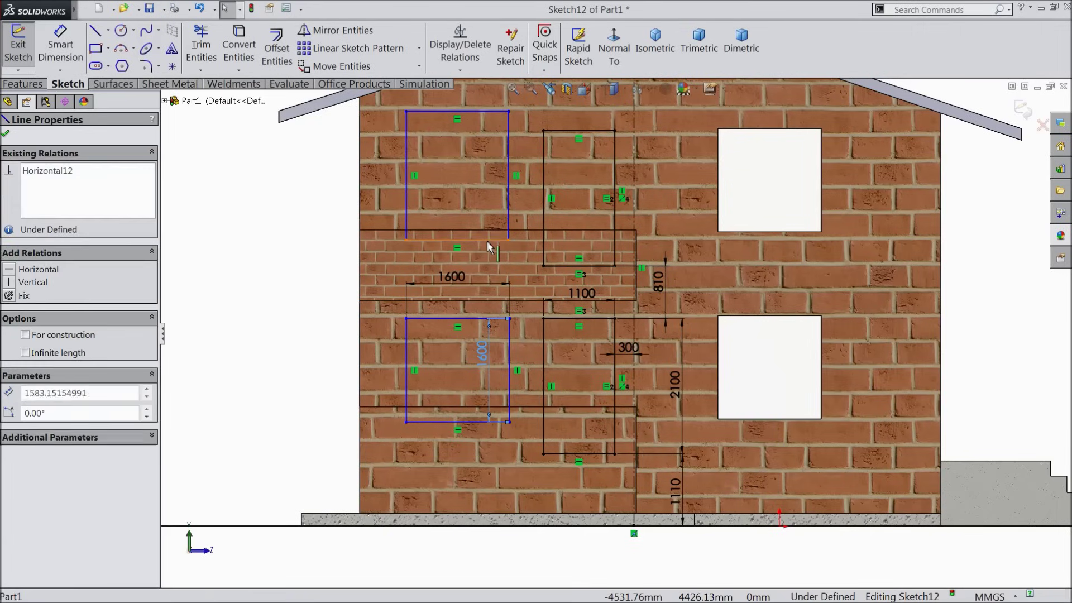
# Step: Make the upper-left rectangle's horizontal and right edges equal to the lower-left one's
pyautogui.keyDown('ctrl'); pyautogui.click(477, 318); pyautogui.keyUp('ctrl')
pyautogui.click(575, 275)
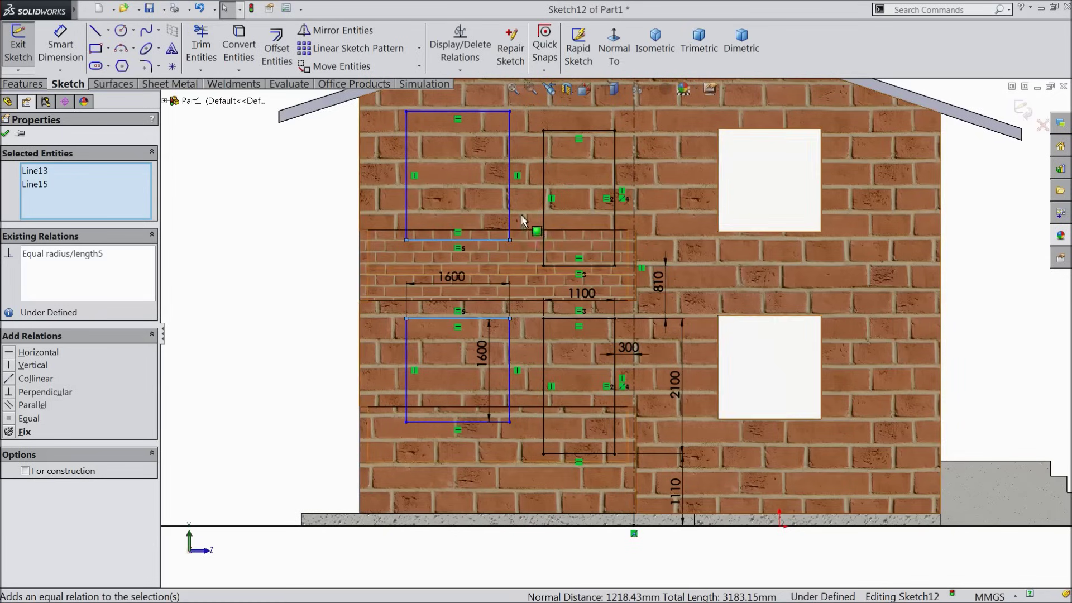
pyautogui.click(471, 220)
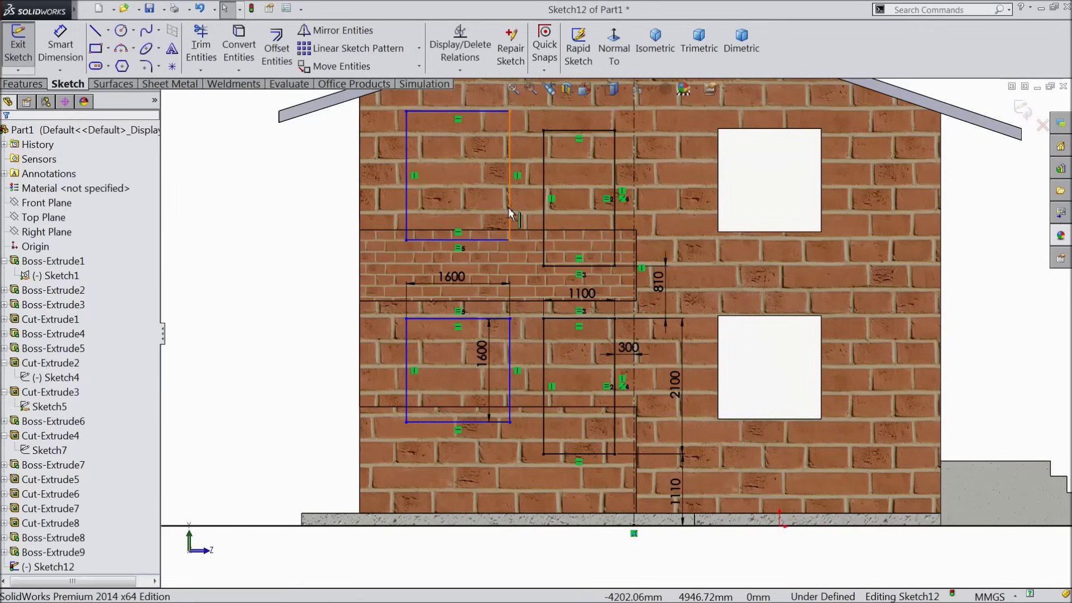
pyautogui.click(508, 206)
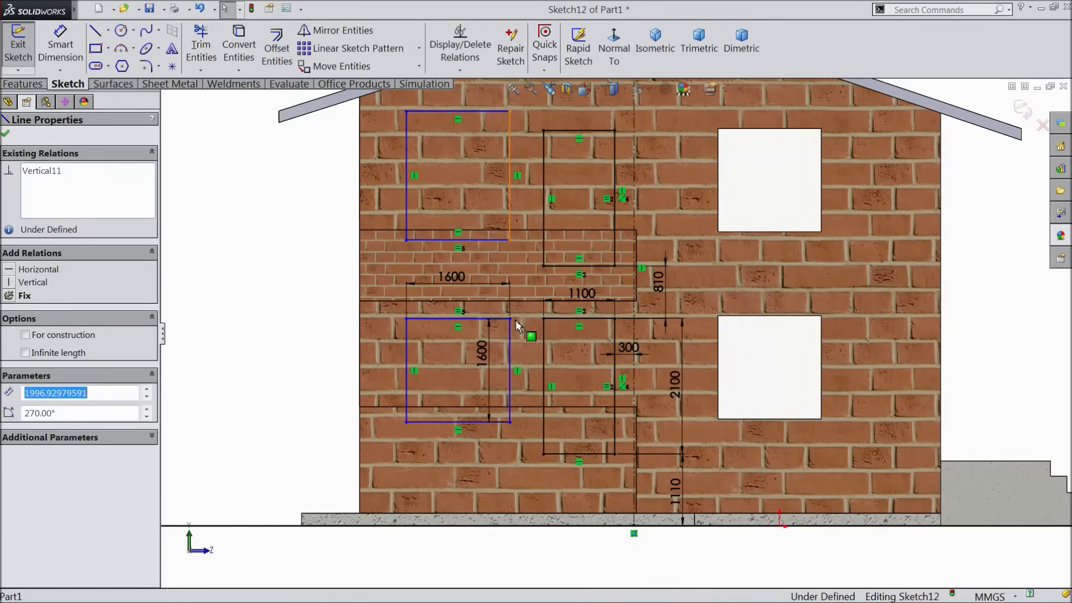
pyautogui.keyDown('ctrl'); pyautogui.click(509, 353); pyautogui.keyUp('ctrl')
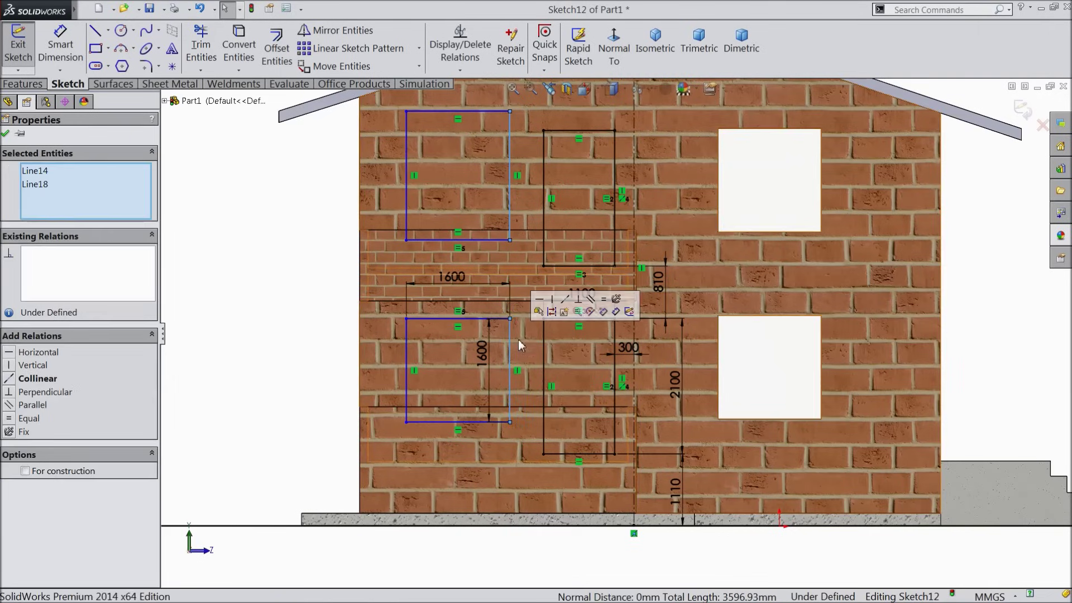
pyautogui.click(604, 300)
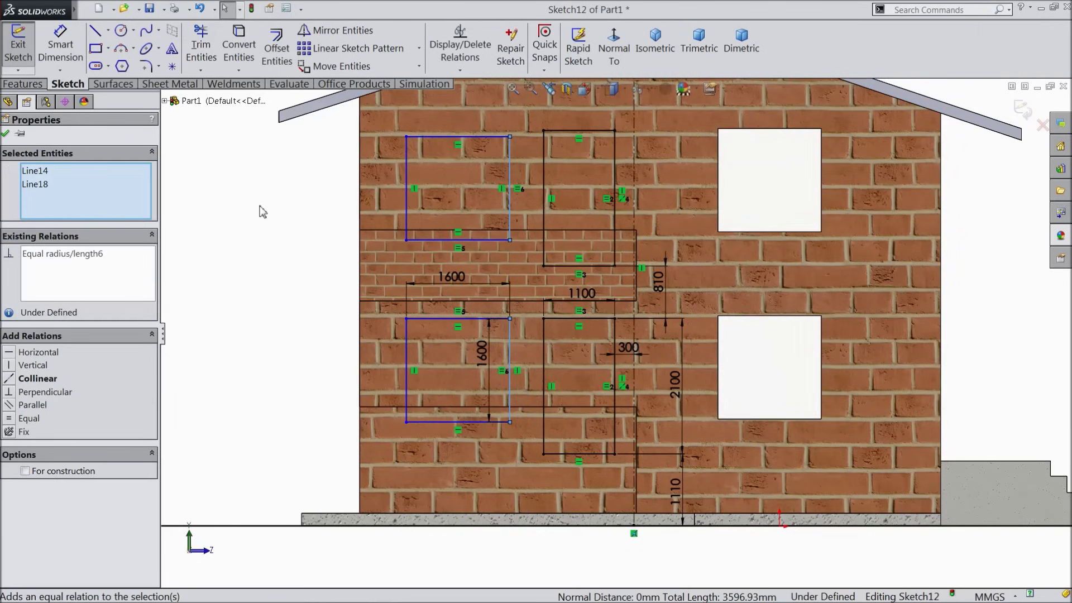
pyautogui.press('Escape')
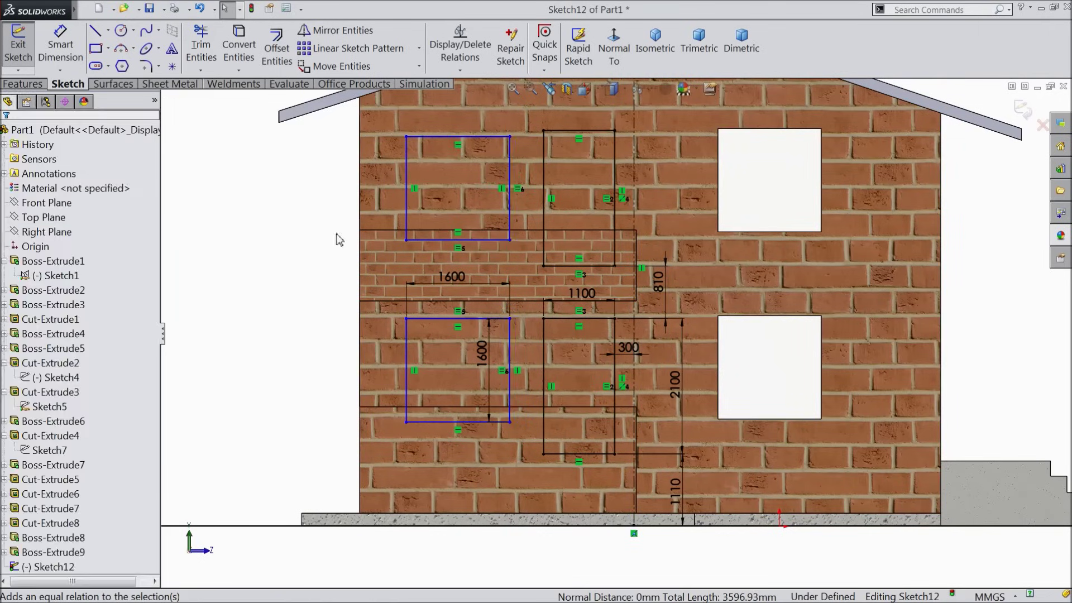
# Step: Make the left edges of the two left window rectangles collinear
pyautogui.click(406, 226)
pyautogui.keyDown('ctrl'); pyautogui.click(408, 342); pyautogui.keyUp('ctrl')
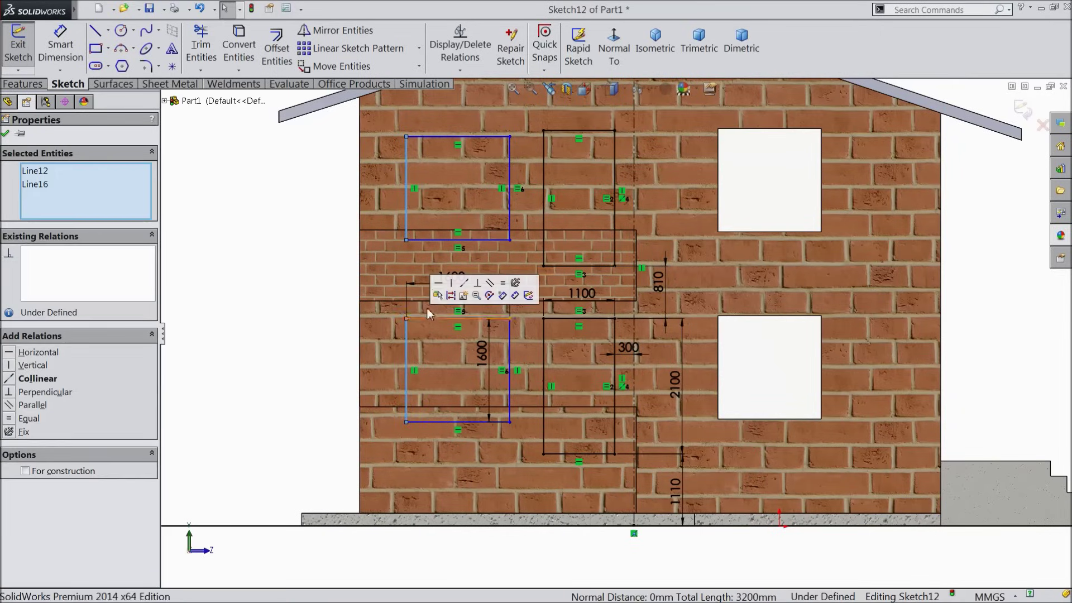
pyautogui.click(463, 283)
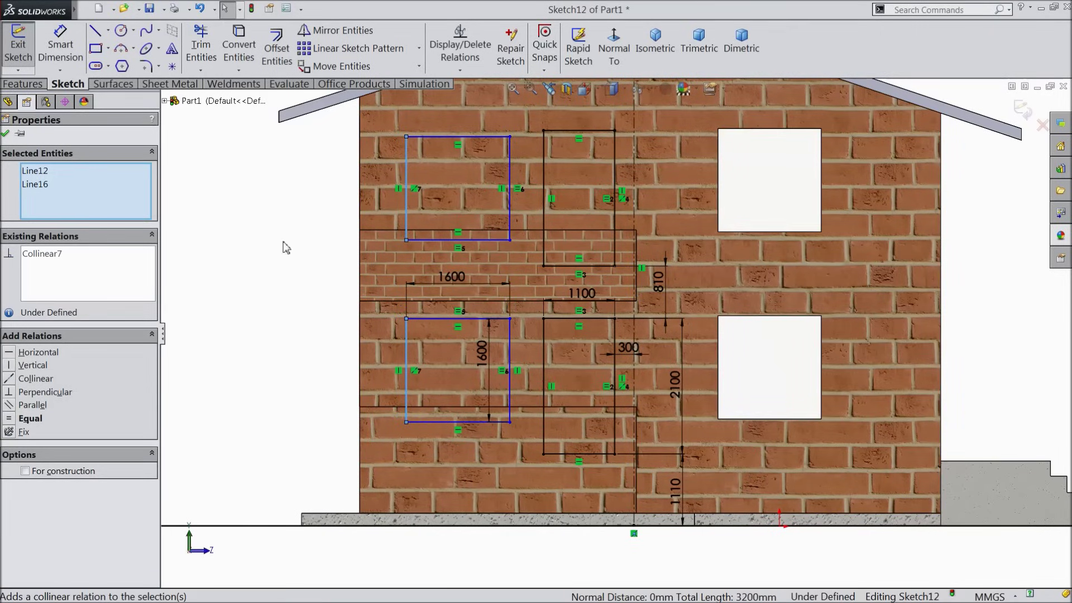
pyautogui.click(6, 135)
# Step: Begin a dimension on the upper-left rectangle's left edge
pyautogui.press('d')
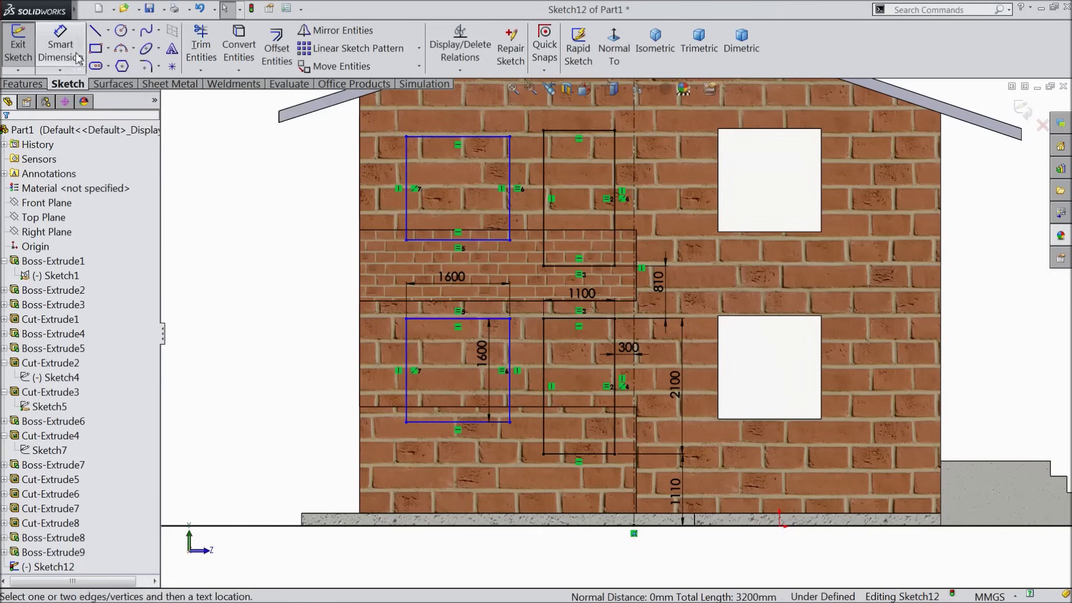
pyautogui.click(406, 207)
pyautogui.click(372, 182)
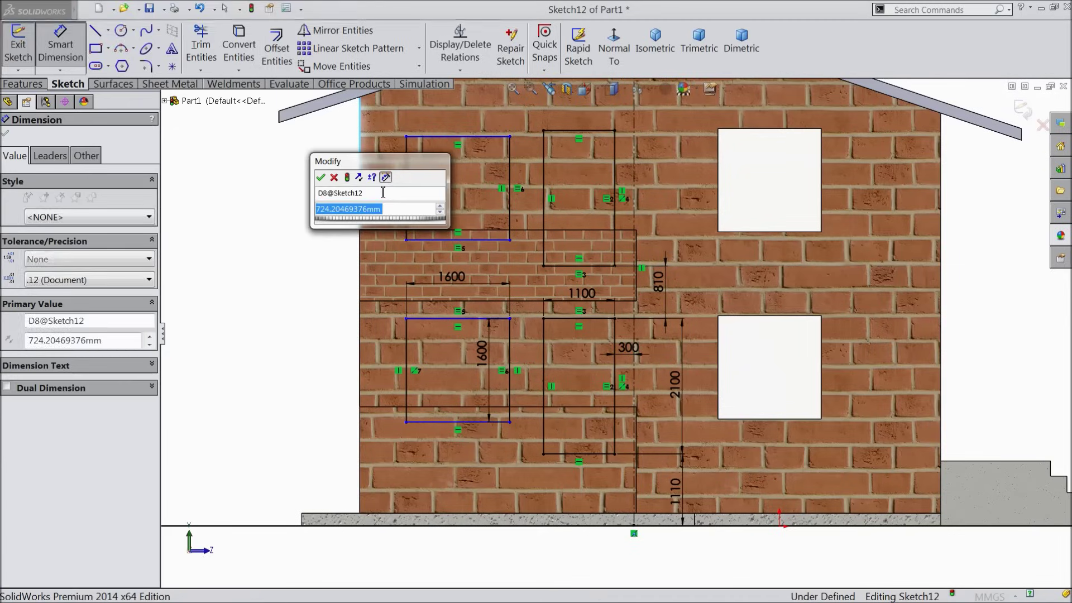
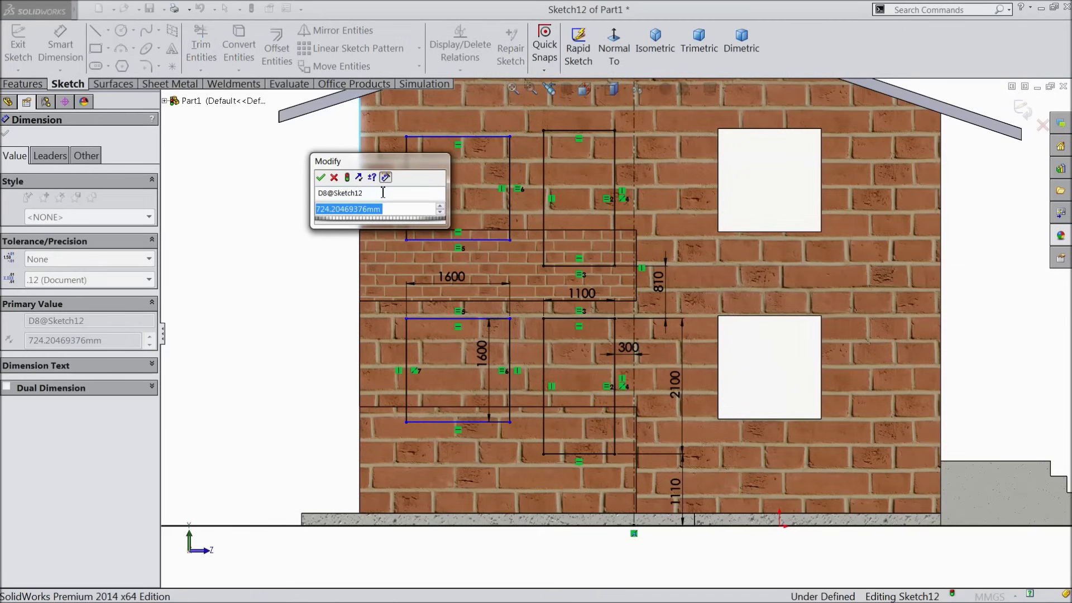
# Step: Set the window offset from the wall's left edge to 600 instead of 800
pyautogui.write('800')
pyautogui.click(321, 178)
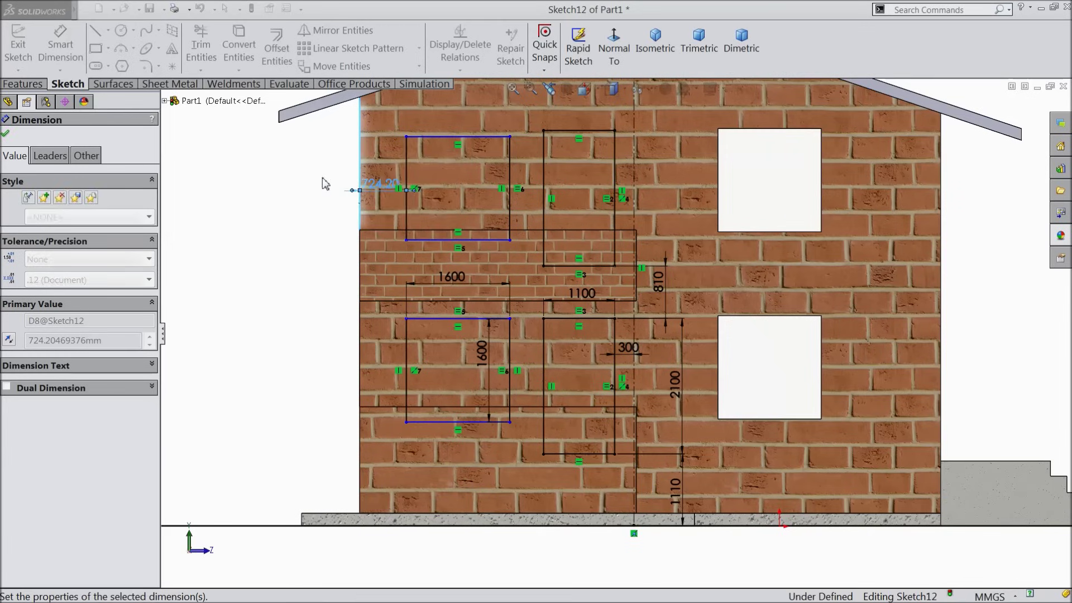
pyautogui.doubleClick(379, 188)
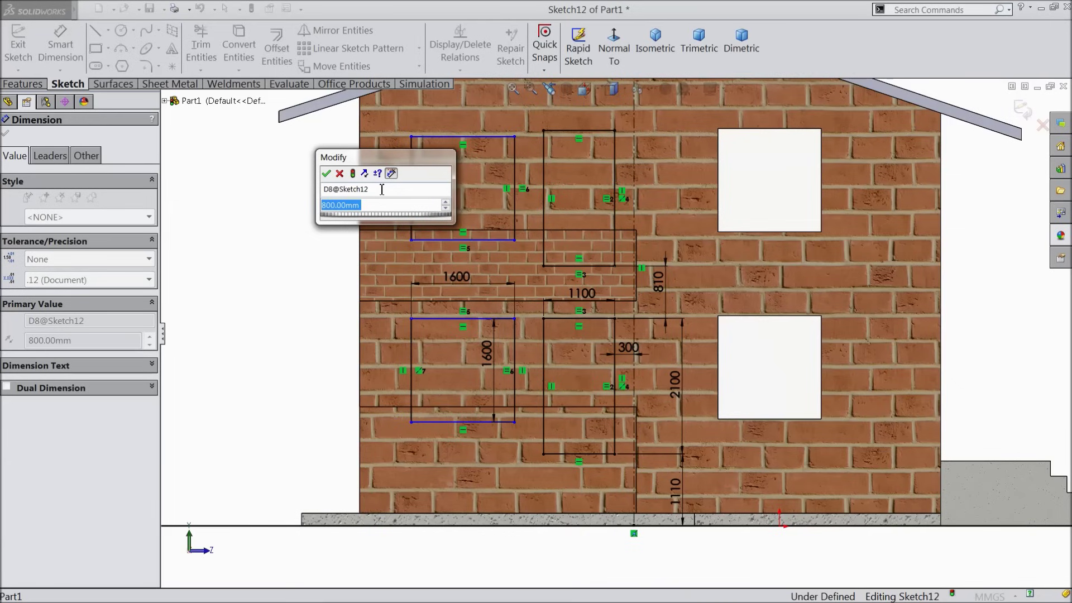
pyautogui.write('600')
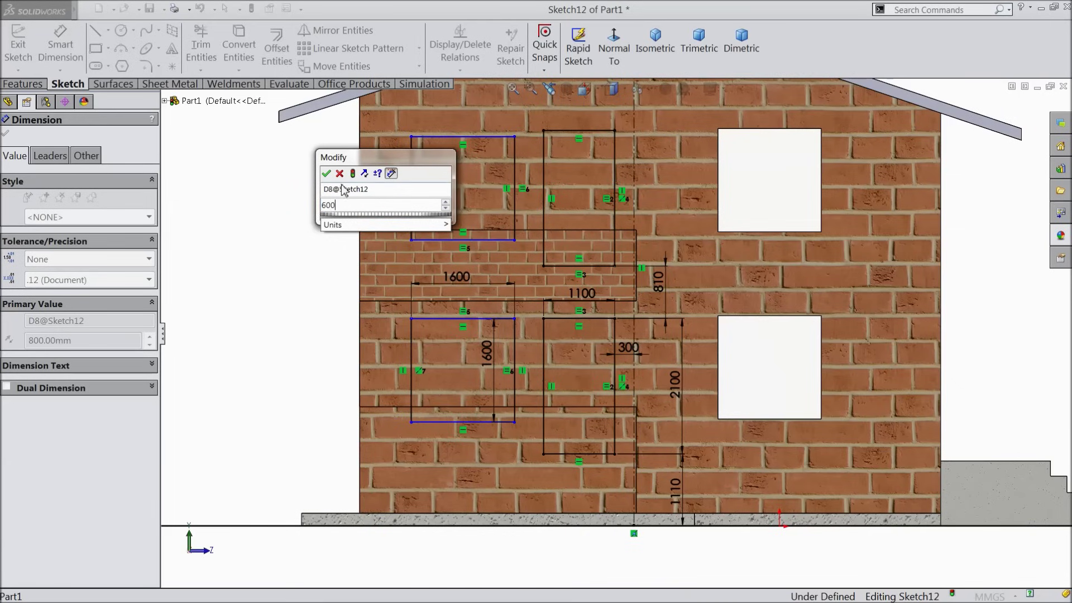
pyautogui.click(326, 173)
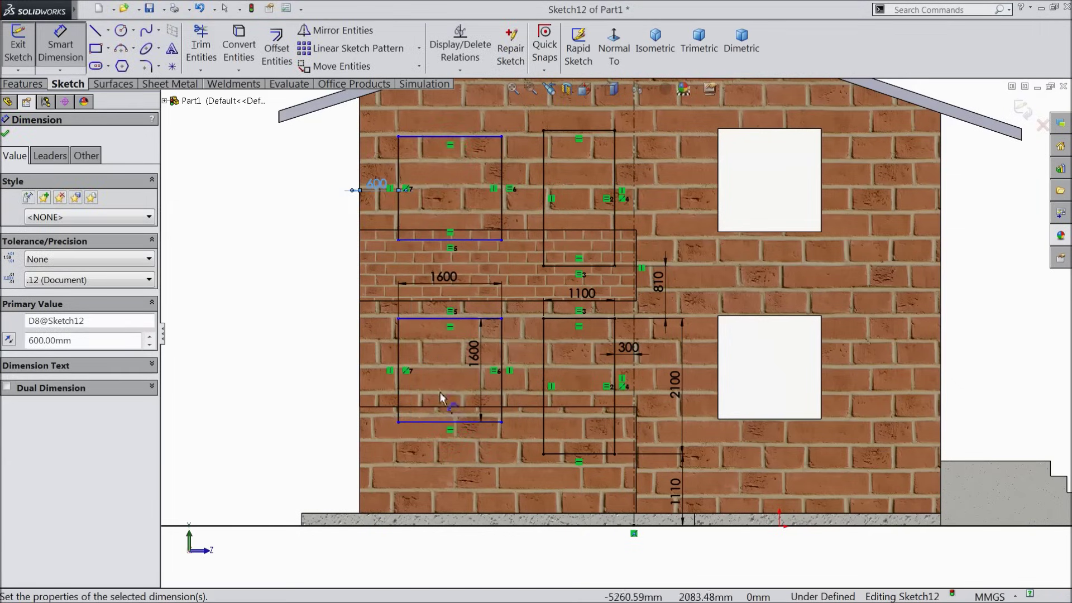
# Step: Dimension the lower-left window's bottom edge 1800 above the ground line
pyautogui.click(458, 427)
pyautogui.click(439, 524)
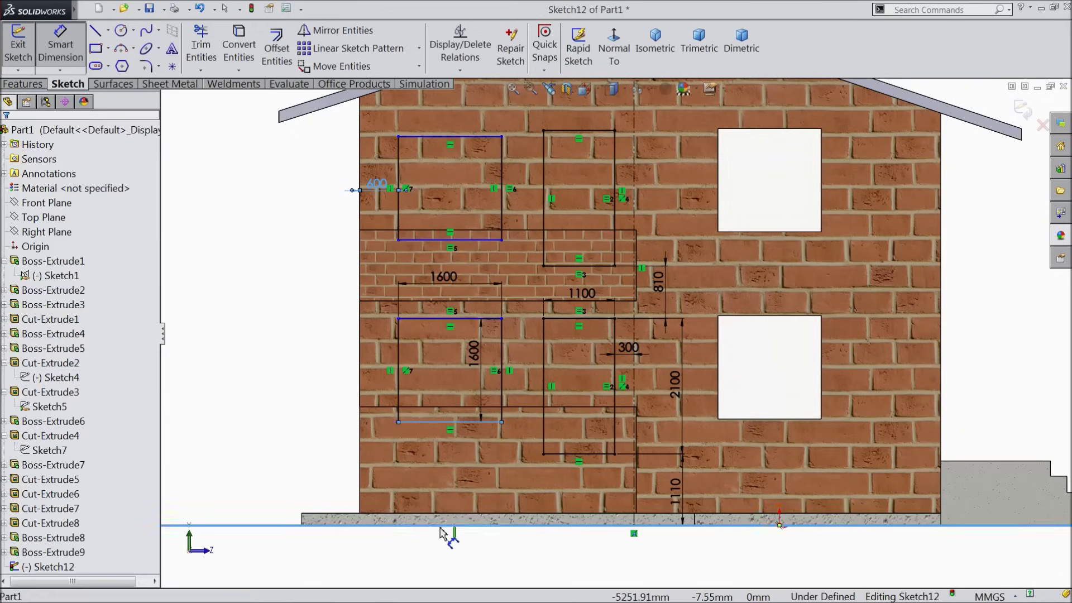
pyautogui.click(310, 472)
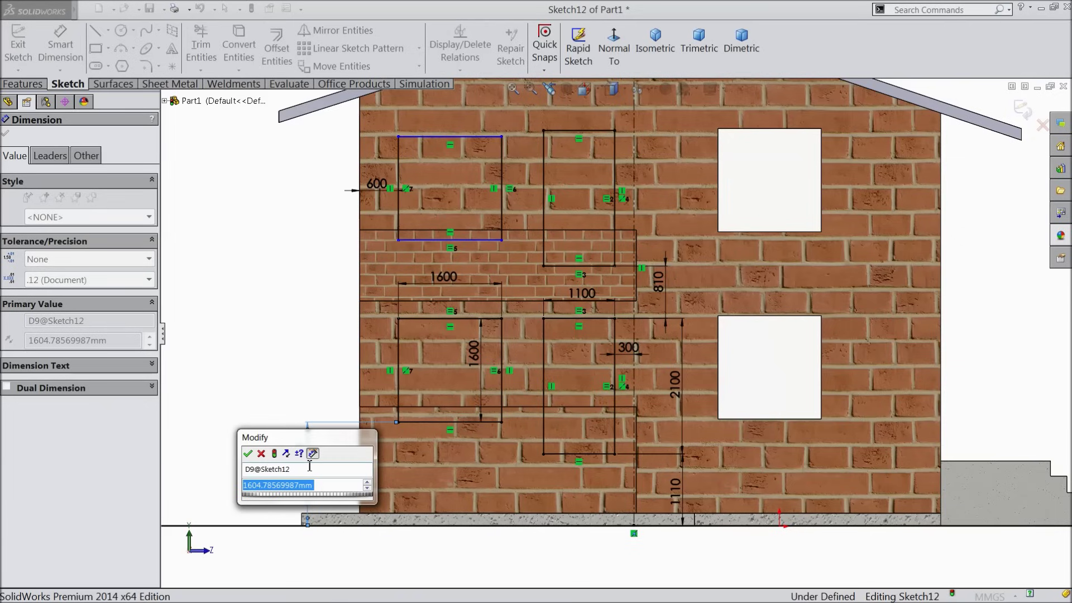
pyautogui.write('18')
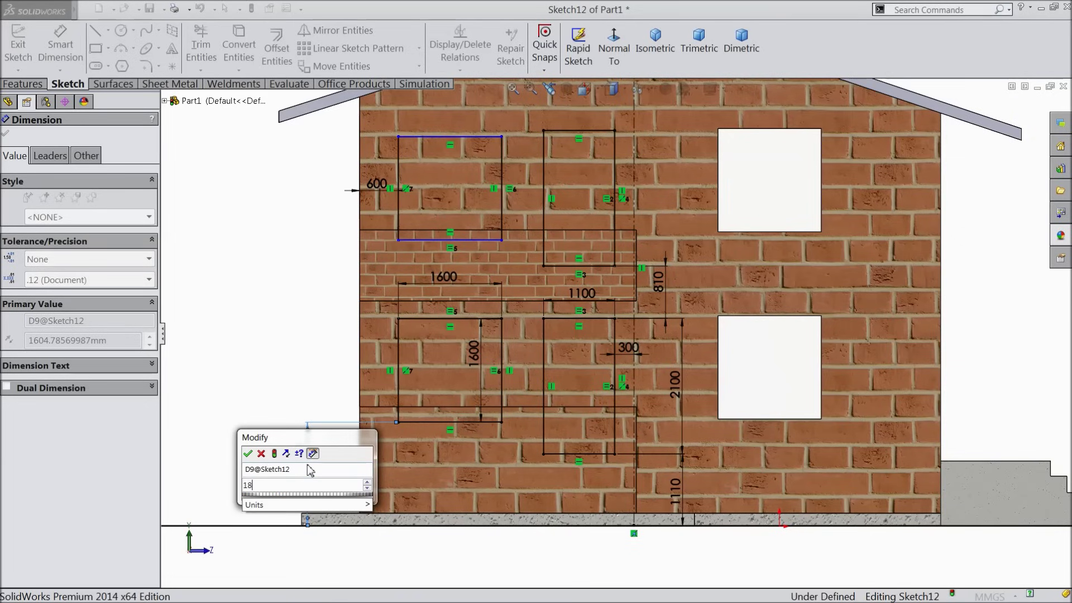
pyautogui.write('00')
pyautogui.press('Return')
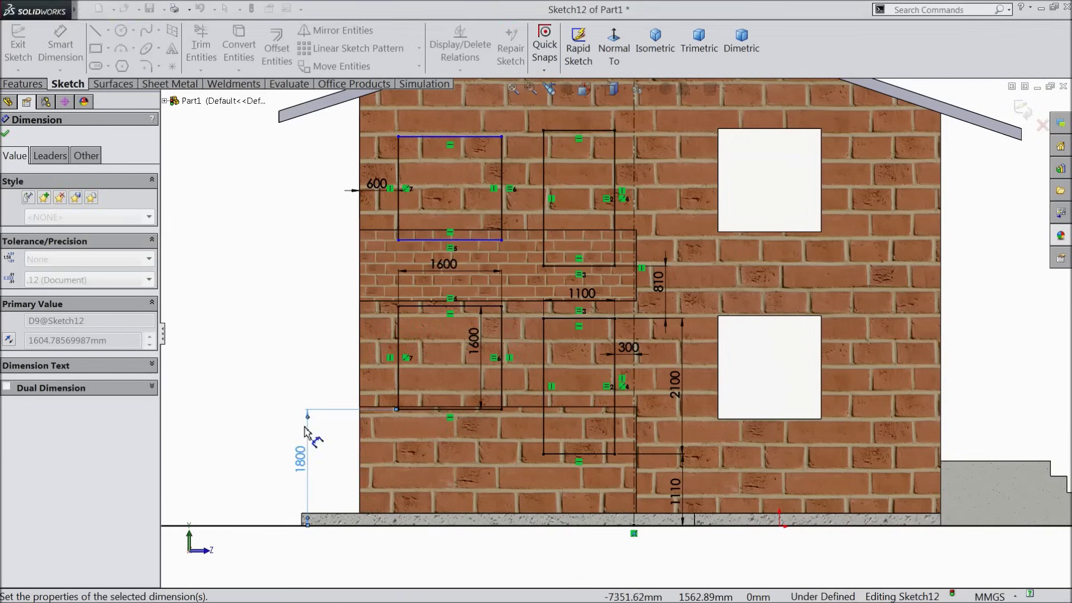
# Step: Add a 1300 vertical gap between the upper and lower windows to fully define the sketch
pyautogui.click(417, 240)
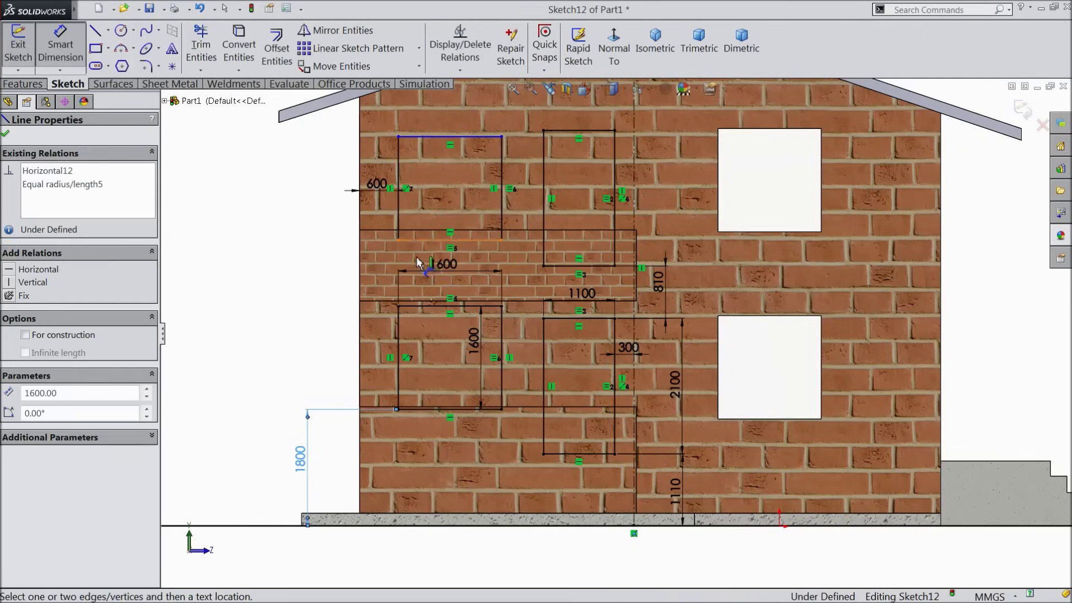
pyautogui.click(420, 306)
pyautogui.click(305, 291)
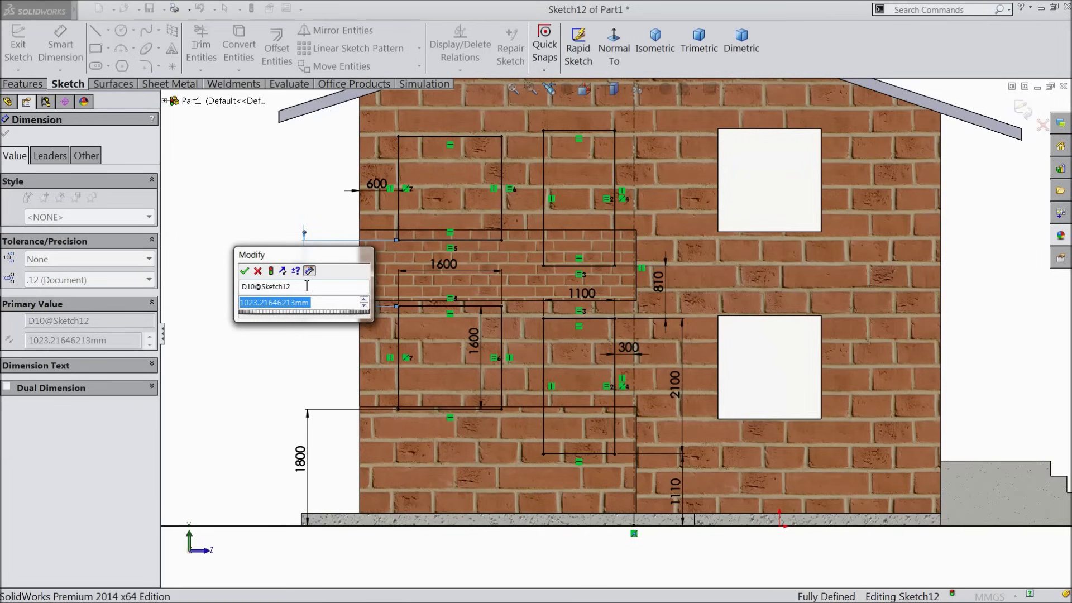
pyautogui.write('1300')
pyautogui.click(245, 272)
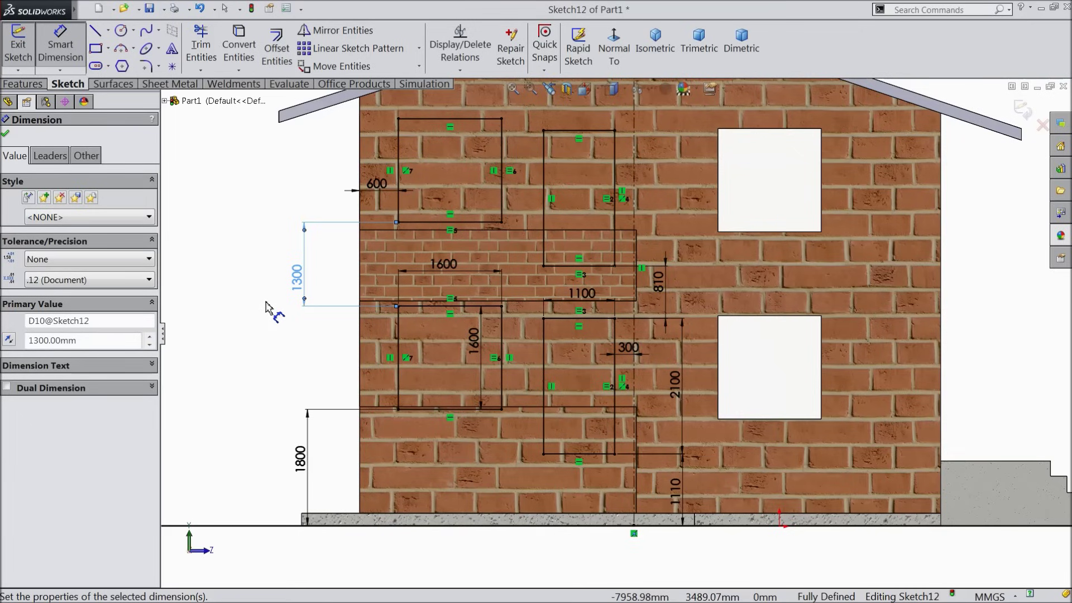
pyautogui.press('z')
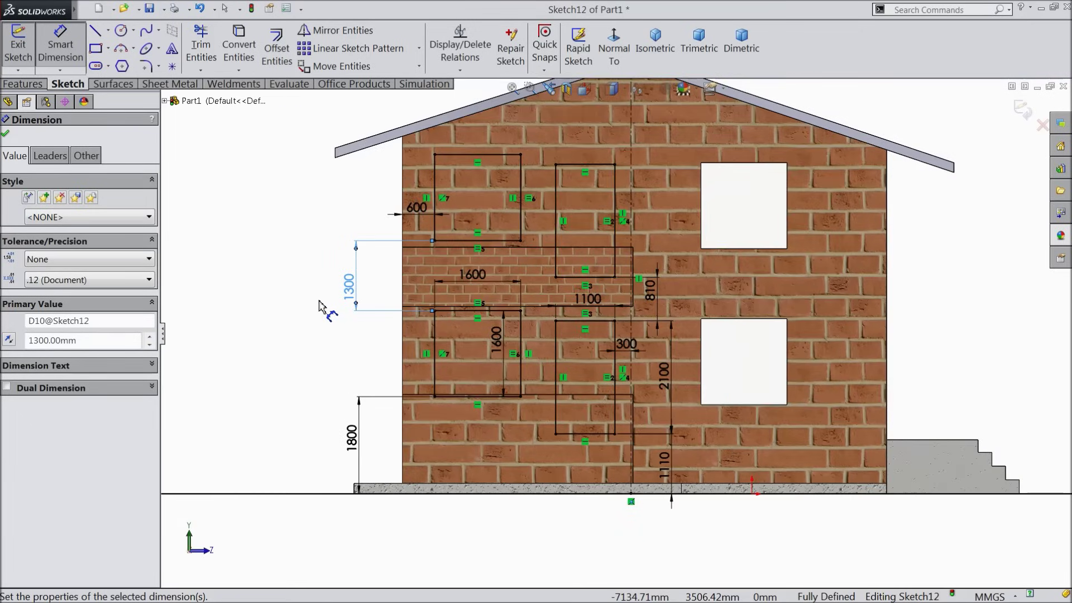
pyautogui.click(7, 136)
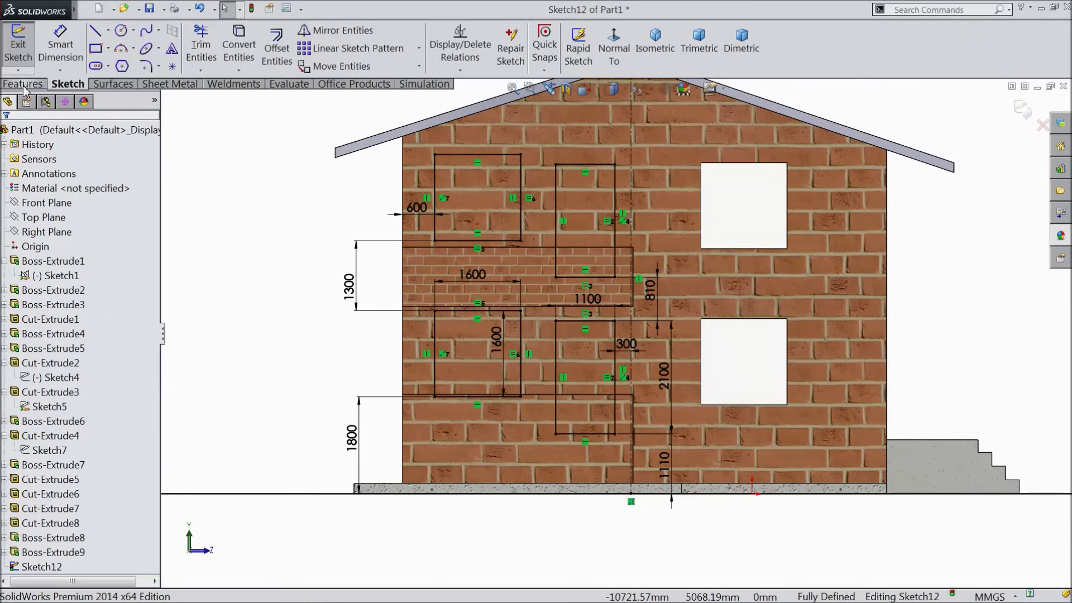
pyautogui.click(22, 83)
# Step: Extrude-cut the window sketch through the wall with an Up To Next end condition
pyautogui.click(231, 49)
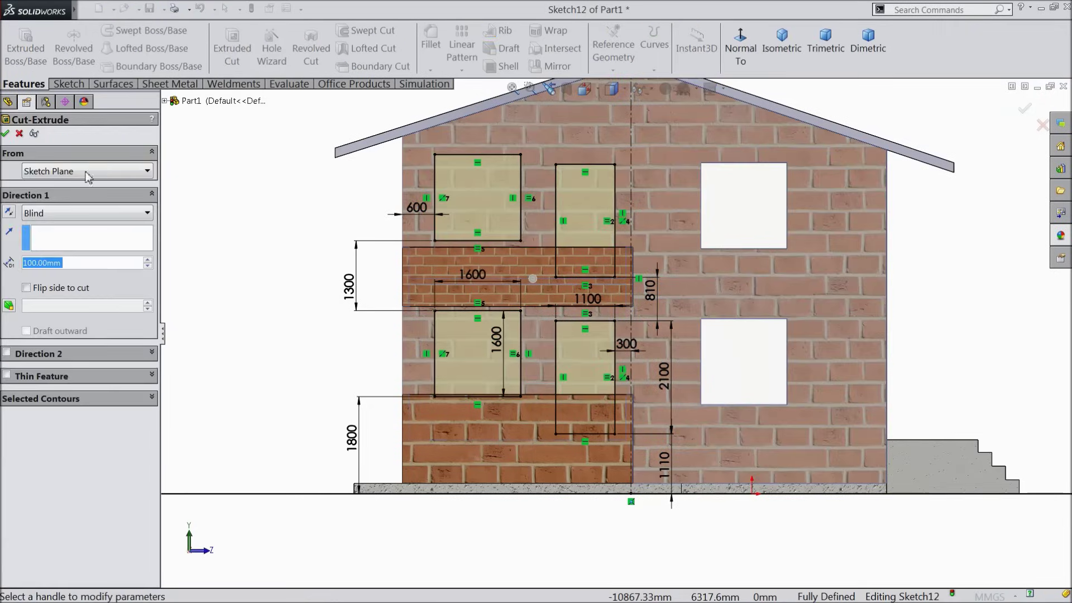
pyautogui.click(45, 215)
pyautogui.click(59, 265)
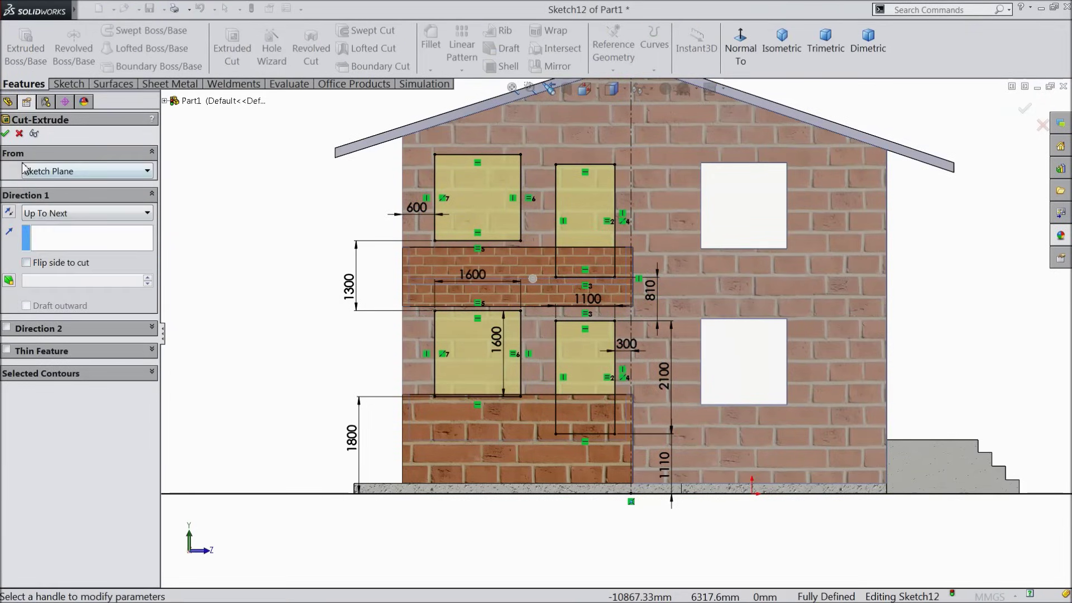
pyautogui.click(7, 134)
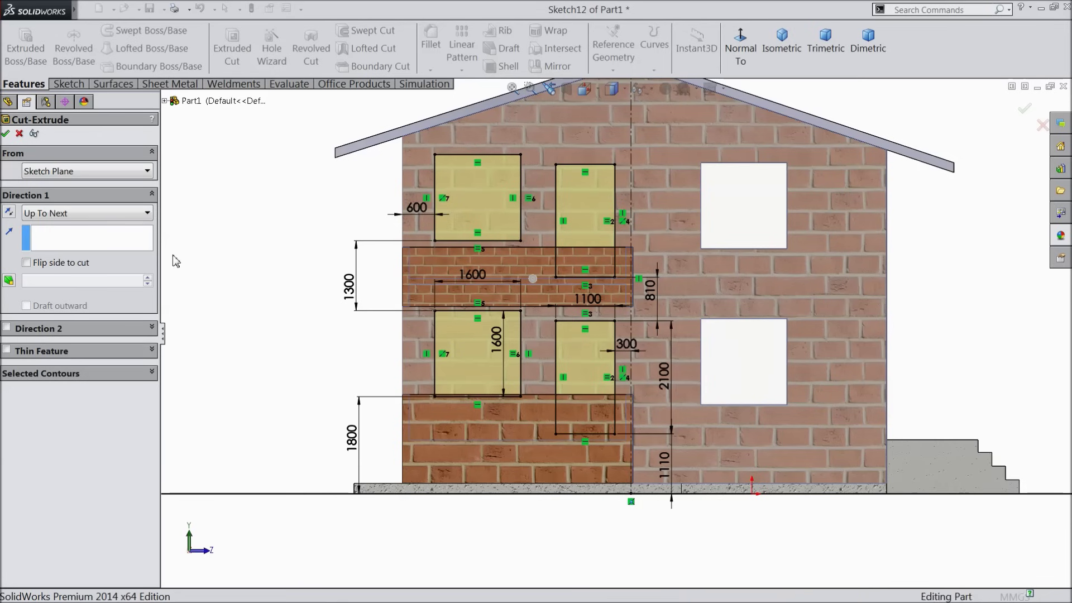
pyautogui.moveTo(229, 263); pyautogui.dragTo(283, 307, button='middle')
pyautogui.scroll(-5, 579, 278)
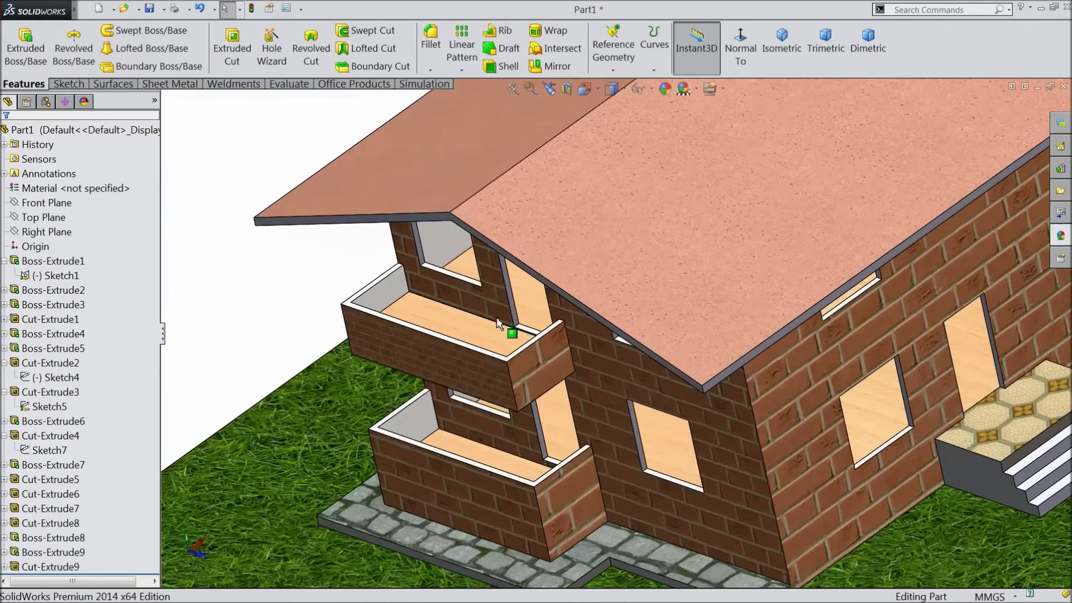
# Step: Sketch a corner rectangle on the roof face, viewed normal, spanning one end of the roof
pyautogui.click(580, 278)
pyautogui.click(623, 243)
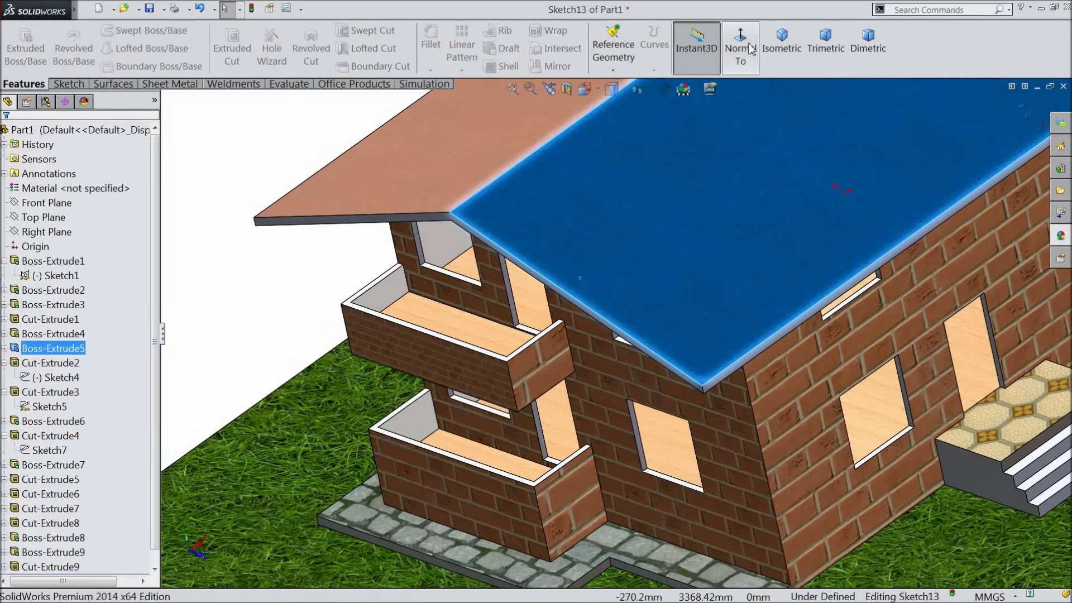
pyautogui.click(740, 49)
pyautogui.scroll(-4, 605, 291)
pyautogui.click(69, 83)
pyautogui.click(96, 48)
pyautogui.scroll(-1, 517, 395)
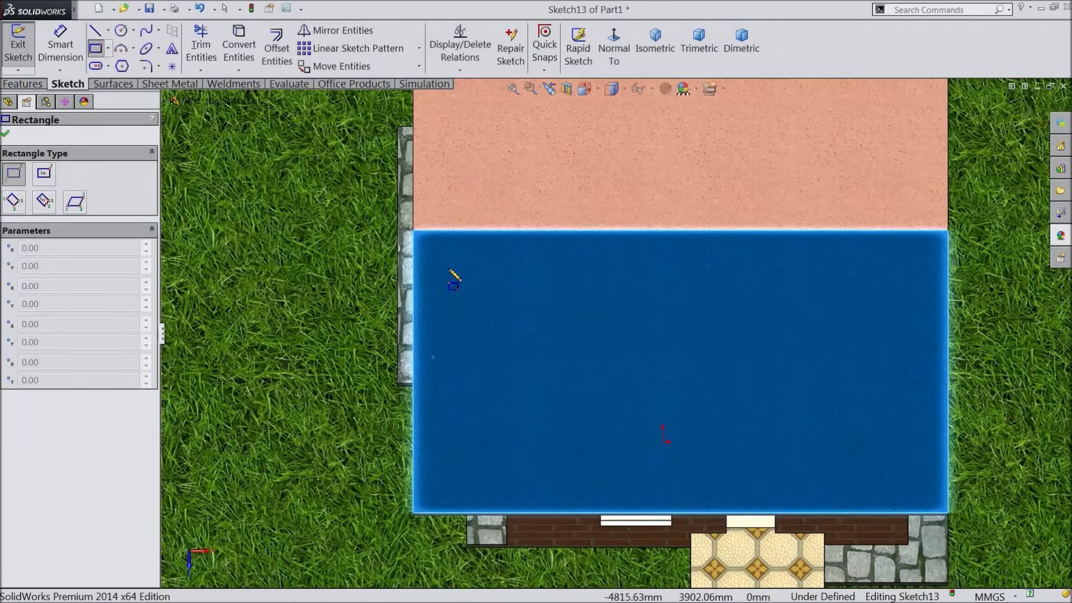
pyautogui.click(413, 230)
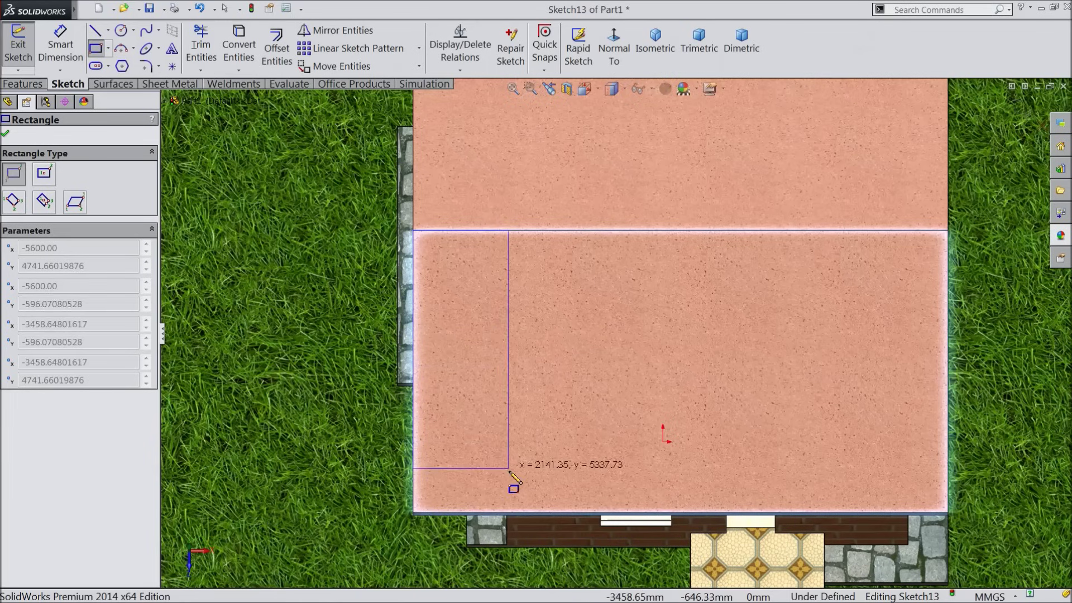
pyautogui.click(495, 537)
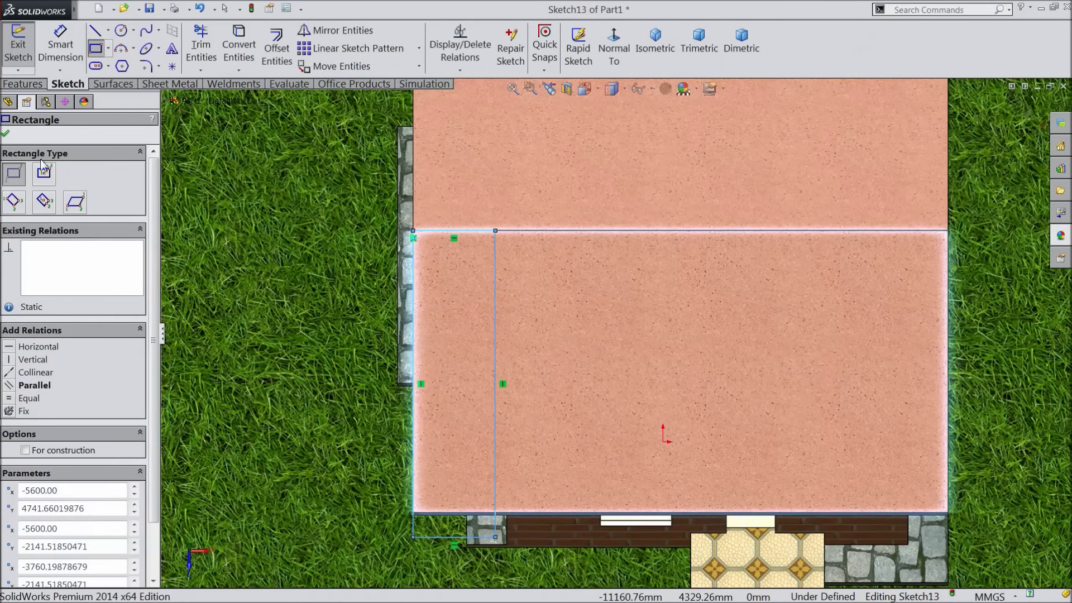
# Step: Dimension the rectangle's top edge with a 600 mm width
pyautogui.click(60, 45)
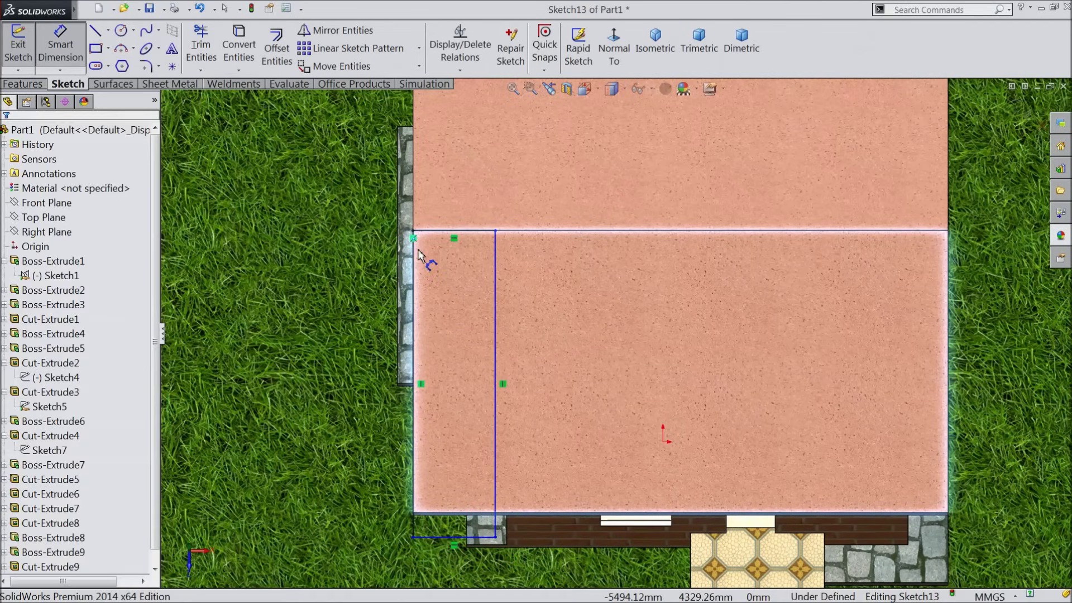
pyautogui.click(447, 231)
pyautogui.click(446, 223)
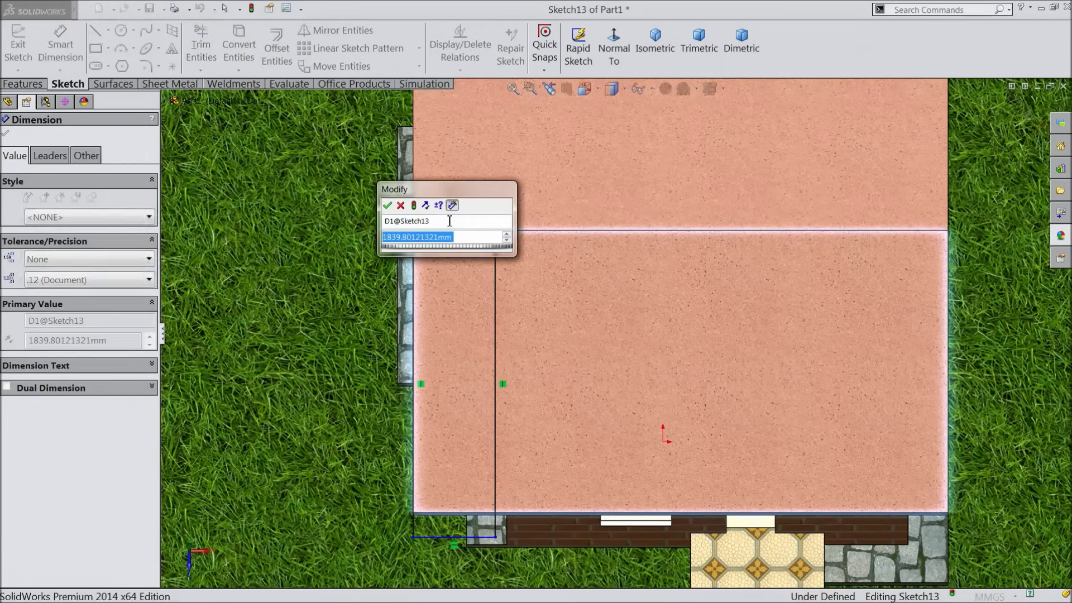
pyautogui.write('5')
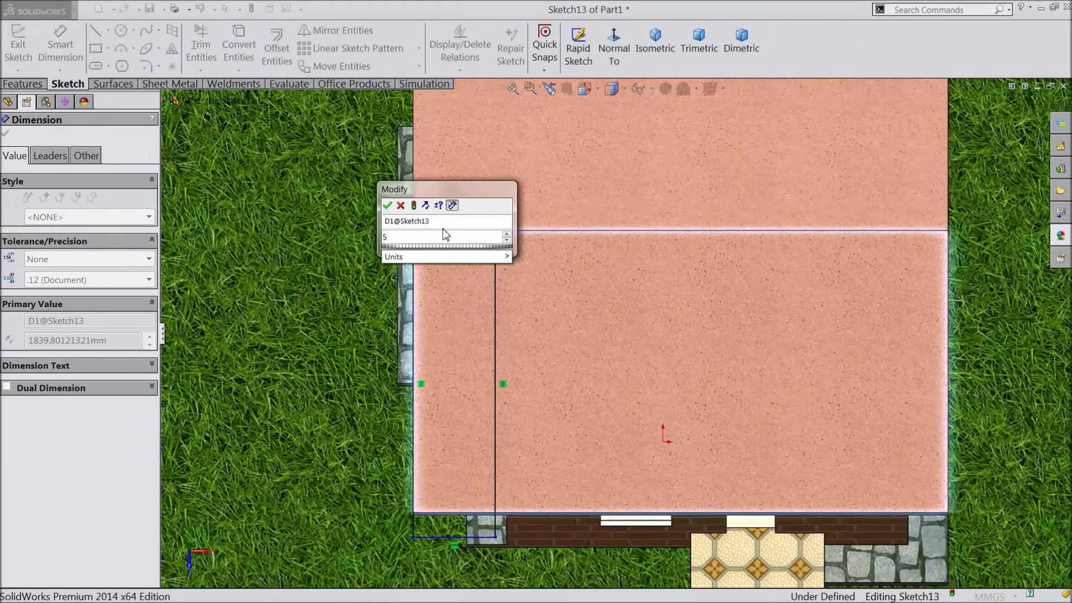
pyautogui.press('BackSpace')
pyautogui.write('600')
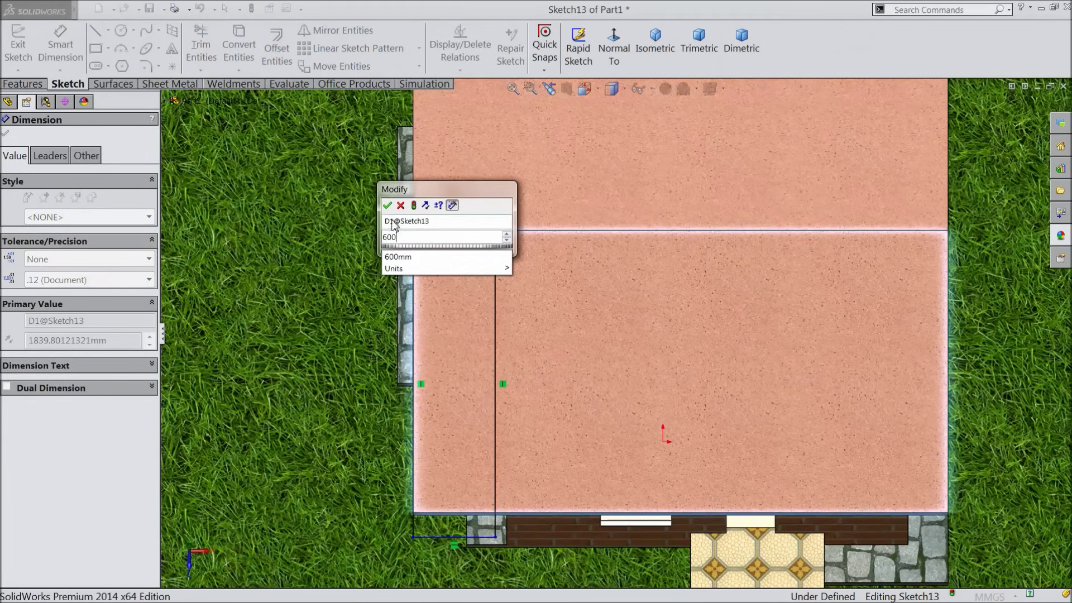
pyautogui.click(388, 205)
# Step: Change the rectangle width dimension to 1000 mm
pyautogui.scroll(3, 317, 399)
pyautogui.moveTo(335, 385)
pyautogui.mouseDown(button='middle')
pyautogui.moveTo(483, 291)
pyautogui.moveTo(453, 163)
pyautogui.mouseUp(button='middle')
pyautogui.scroll(-5, 441, 170)
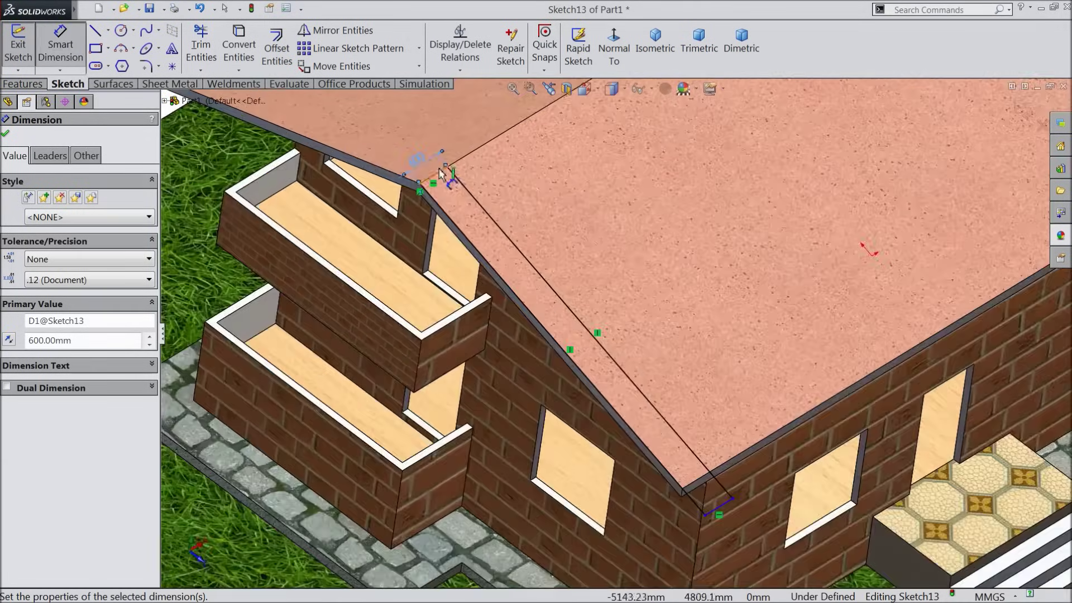
pyautogui.doubleClick(431, 176)
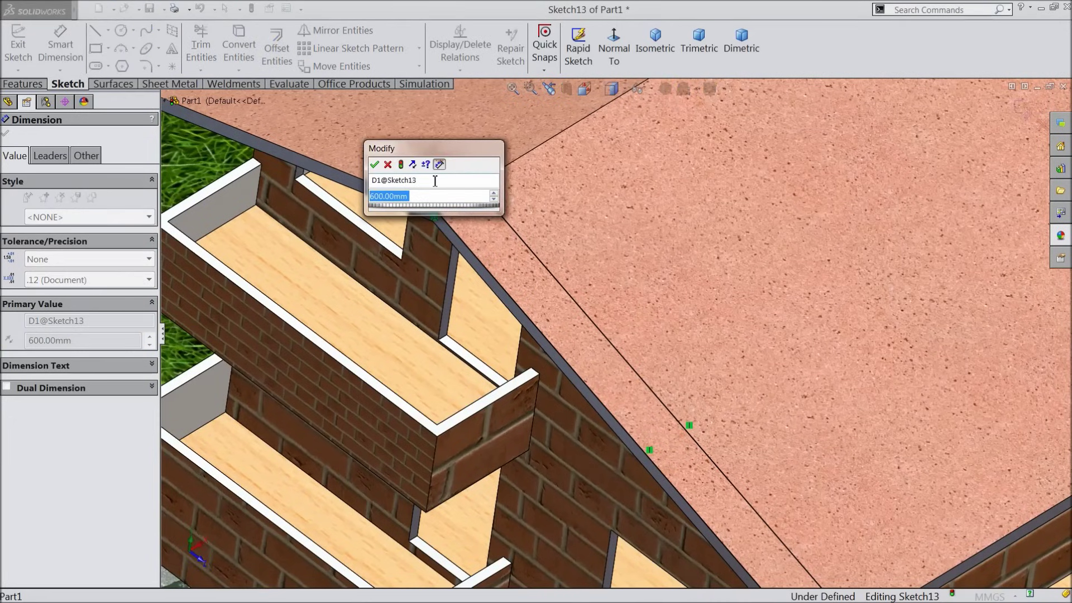
pyautogui.write('1000')
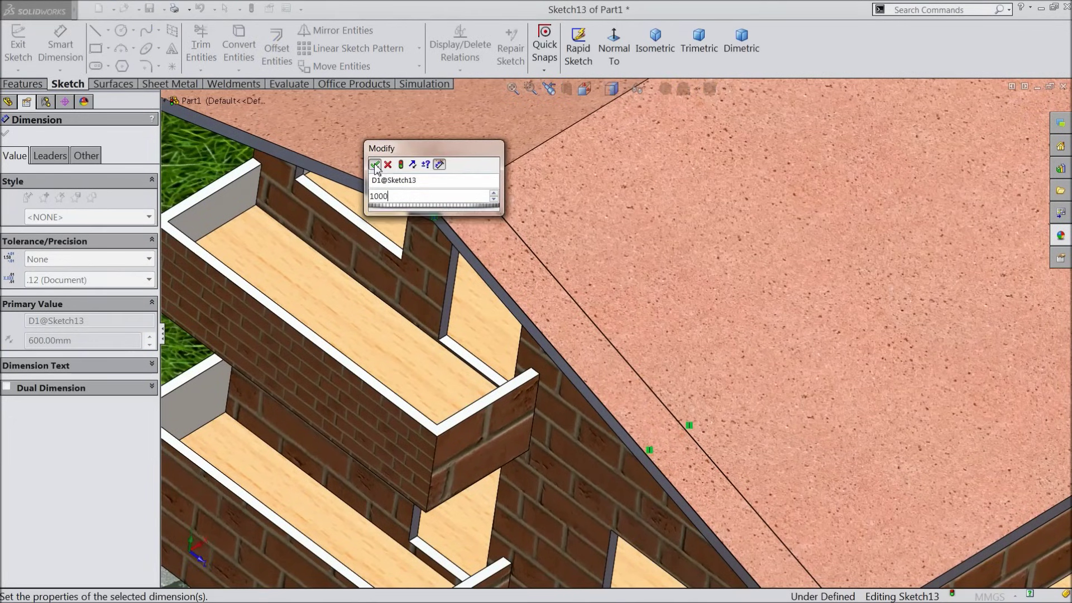
pyautogui.press('Return')
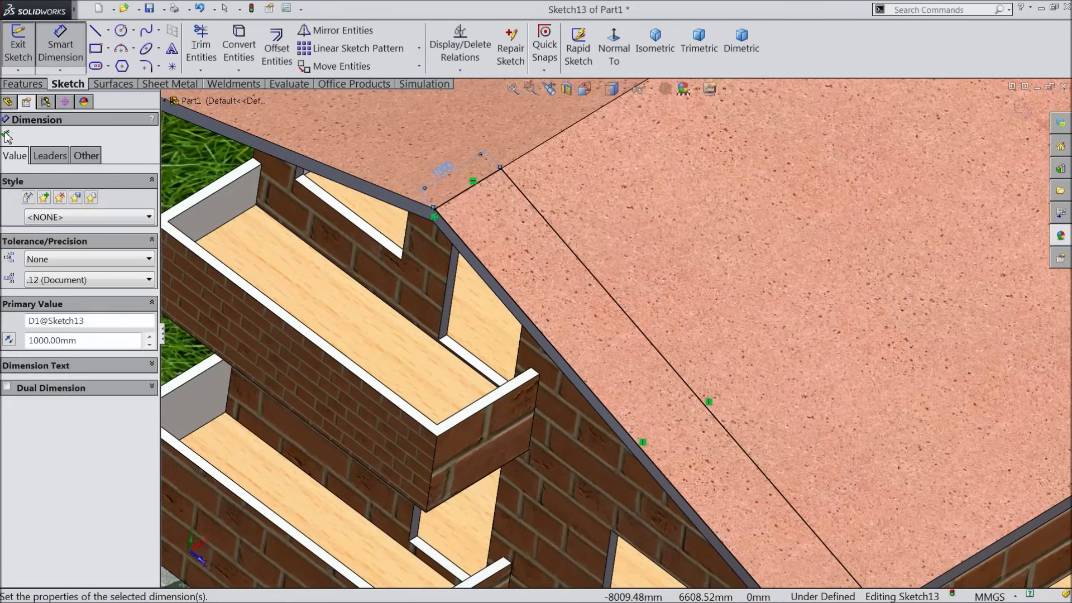
pyautogui.click(7, 135)
pyautogui.click(24, 84)
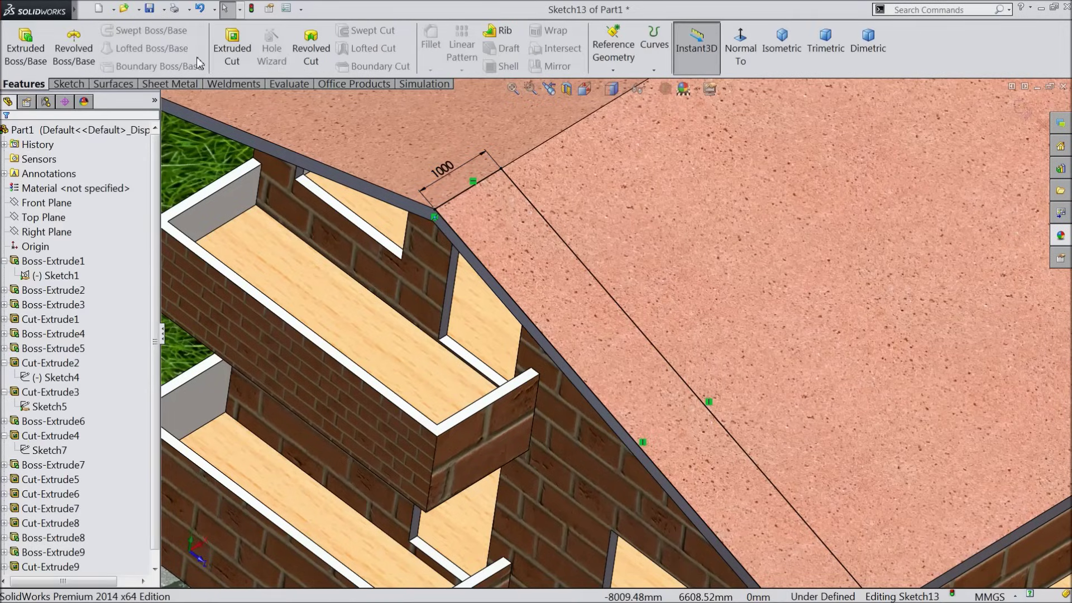
# Step: Extrude-cut the roof sketch 316 mm deep to trim the roof along the gable wall
pyautogui.click(232, 47)
pyautogui.moveTo(652, 407); pyautogui.dragTo(660, 272, button='middle')
pyautogui.scroll(-4, 687, 407)
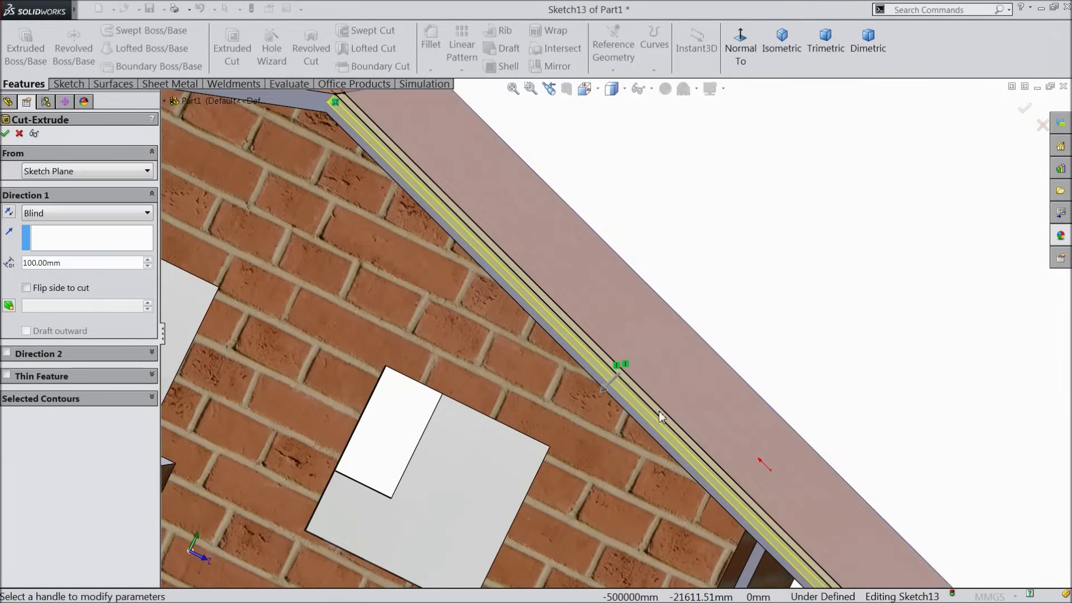
pyautogui.click(605, 391)
pyautogui.click(603, 407)
pyautogui.scroll(5, 558, 412)
pyautogui.moveTo(548, 345); pyautogui.dragTo(502, 329, button='middle')
pyautogui.click(5, 135)
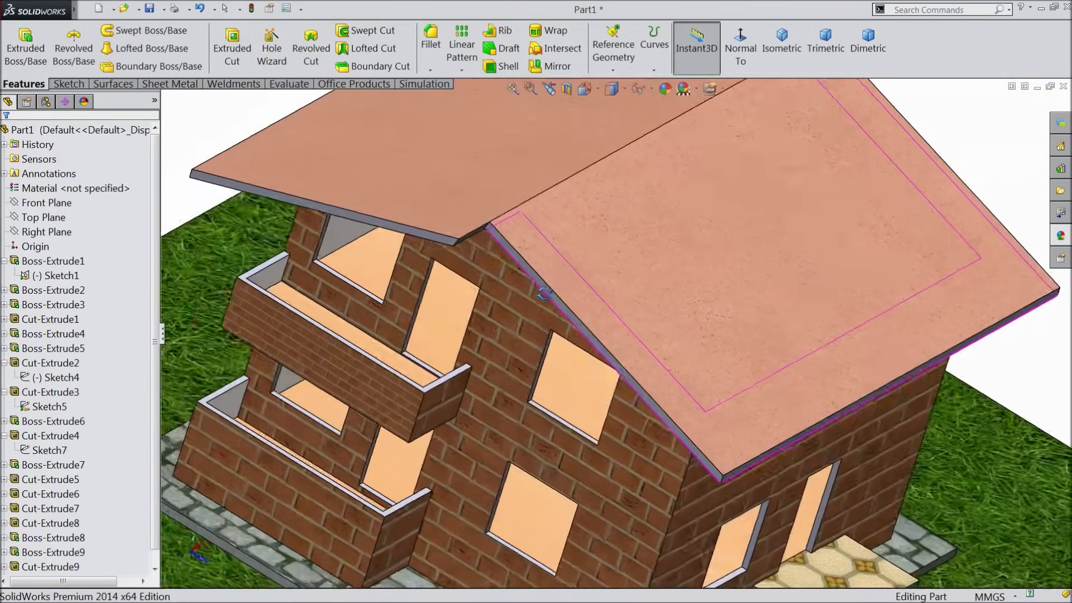
# Step: Orbit and zoom around the house to review the trimmed roof and window cuts
pyautogui.moveTo(564, 313); pyautogui.dragTo(541, 321, button='middle')
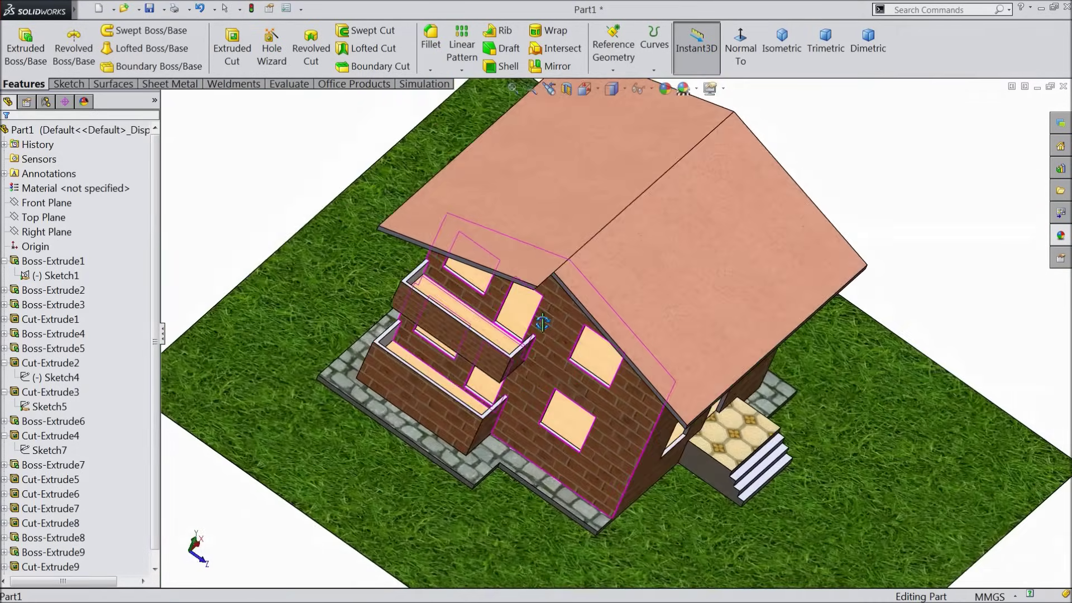
pyautogui.moveTo(542, 323); pyautogui.dragTo(518, 309, button='middle')
pyautogui.scroll(3, 534, 307)
pyautogui.scroll(2, 501, 311)
pyautogui.scroll(-3, 595, 306)
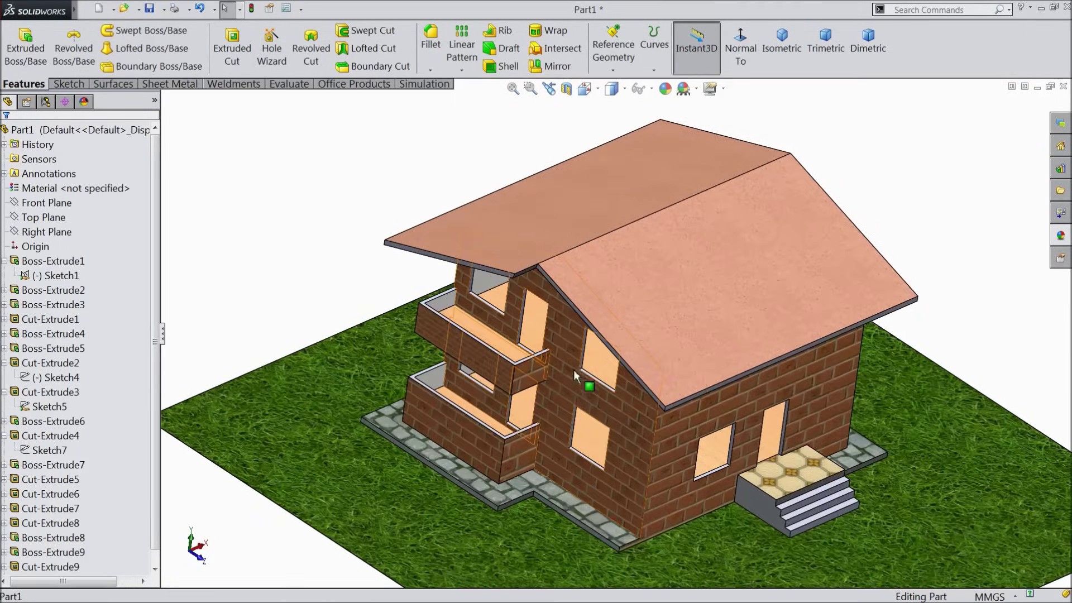
pyautogui.moveTo(598, 364)
pyautogui.mouseDown(button='middle')
pyautogui.moveTo(603, 351)
pyautogui.moveTo(634, 370)
pyautogui.moveTo(583, 355)
pyautogui.mouseUp(button='middle')
pyautogui.scroll(3, 581, 354)
pyautogui.moveTo(442, 339); pyautogui.dragTo(485, 434, button='middle')
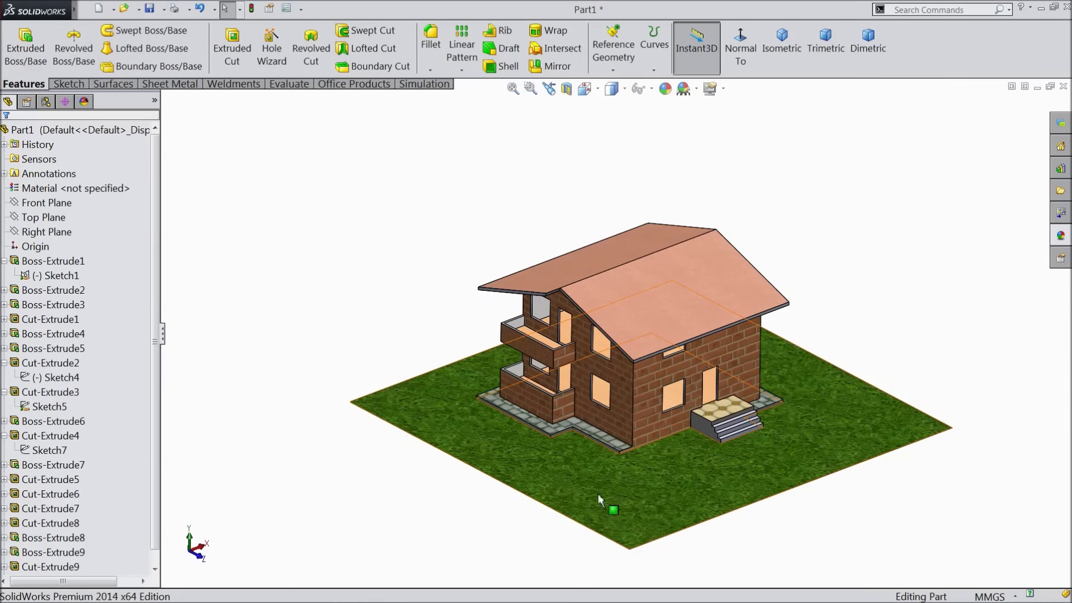
# Step: Extrude Sketch1's lot outline region 1500 mm into a boundary wall
pyautogui.scroll(-3, 653, 474)
pyautogui.click(26, 276)
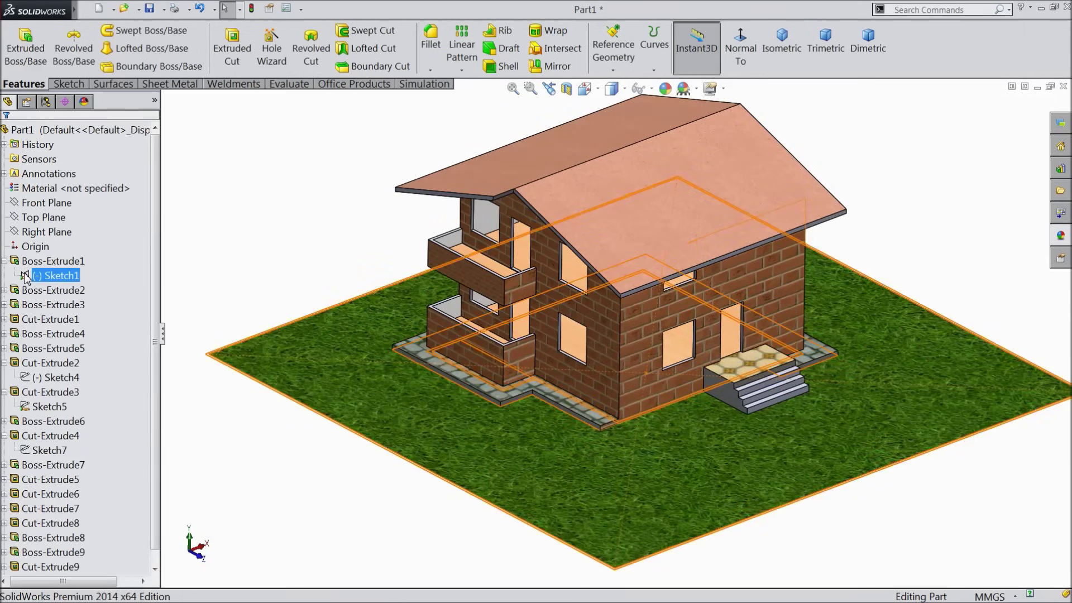
pyautogui.doubleClick(44, 277)
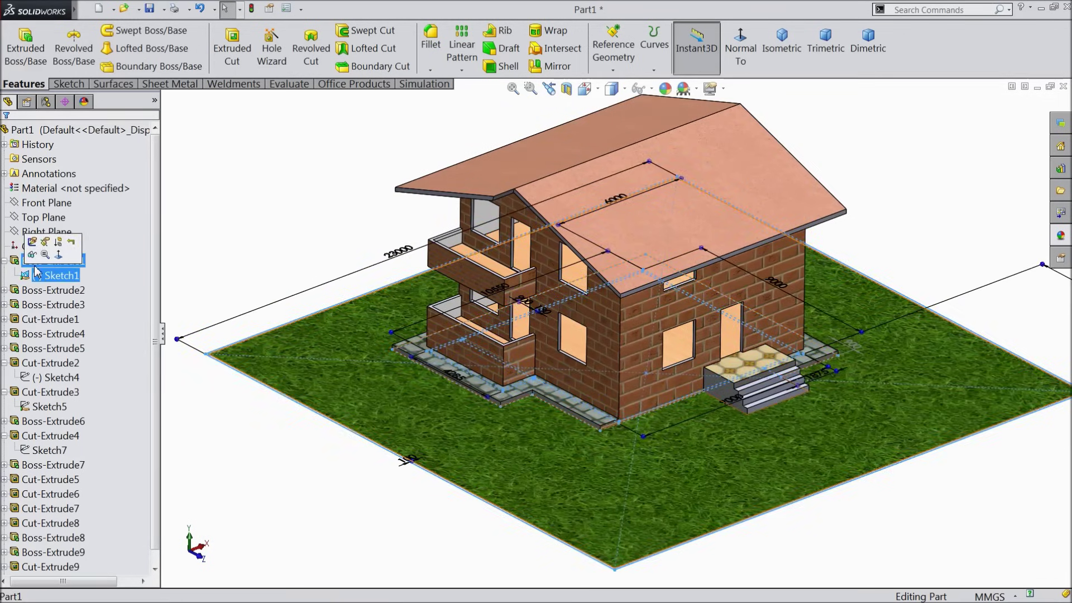
pyautogui.click(26, 51)
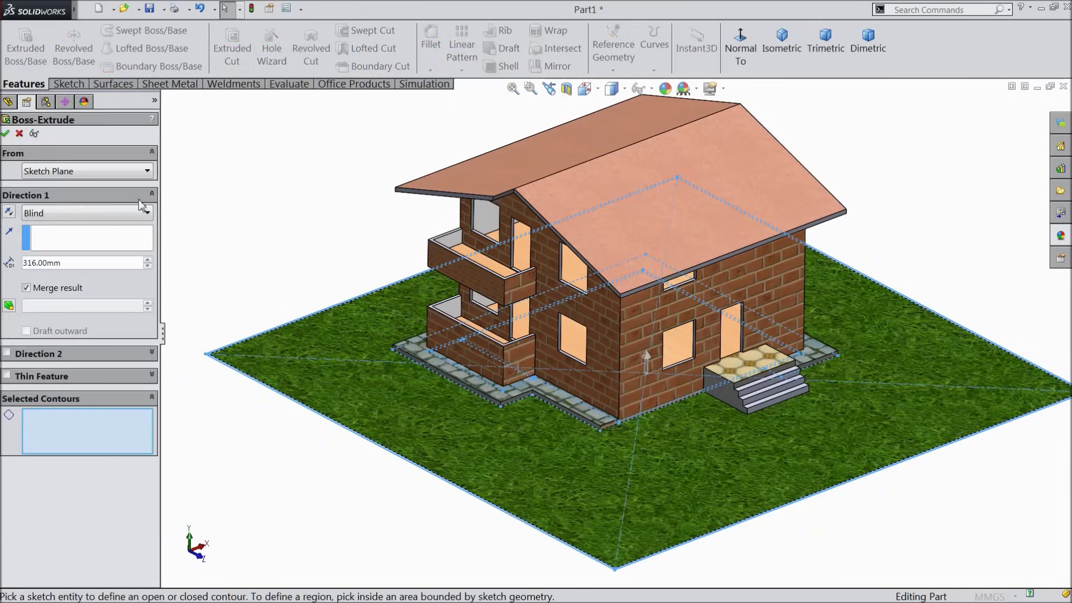
pyautogui.scroll(-6, 301, 374)
pyautogui.click(325, 370)
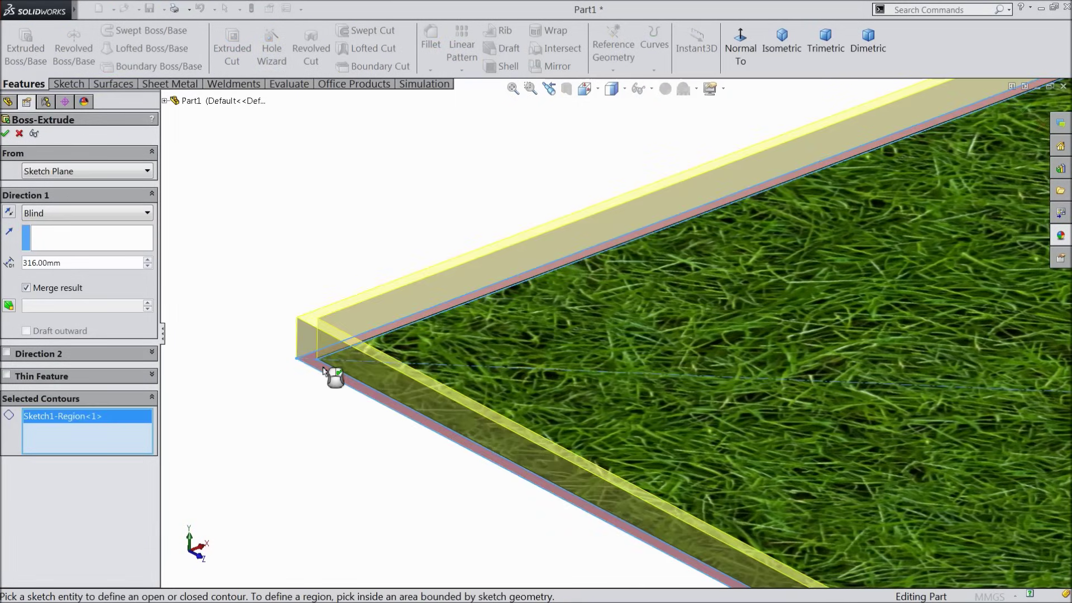
pyautogui.scroll(10, 250, 365)
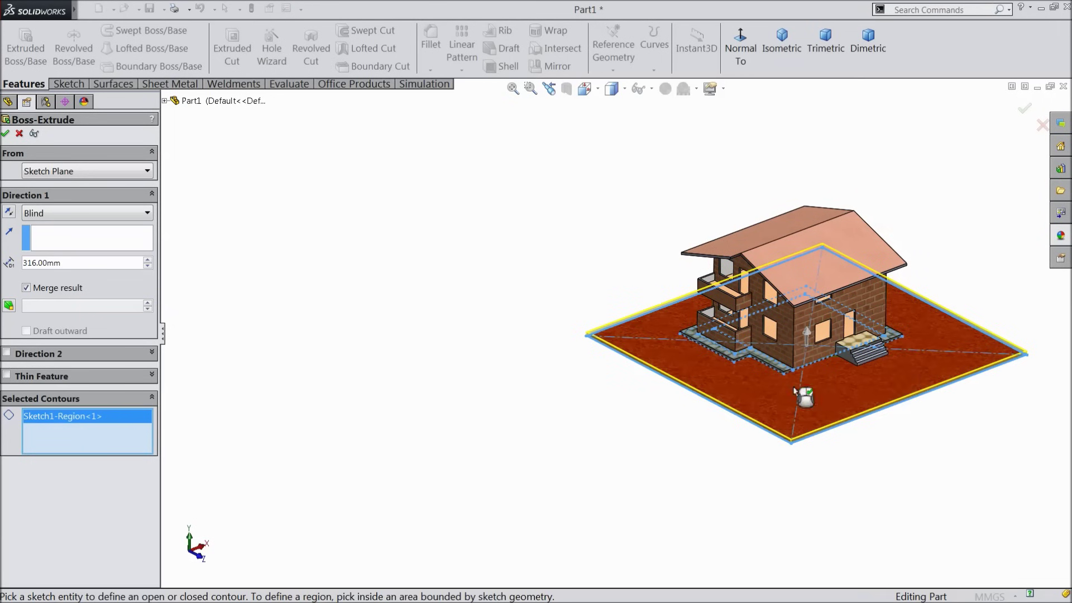
pyautogui.scroll(-3, 952, 348)
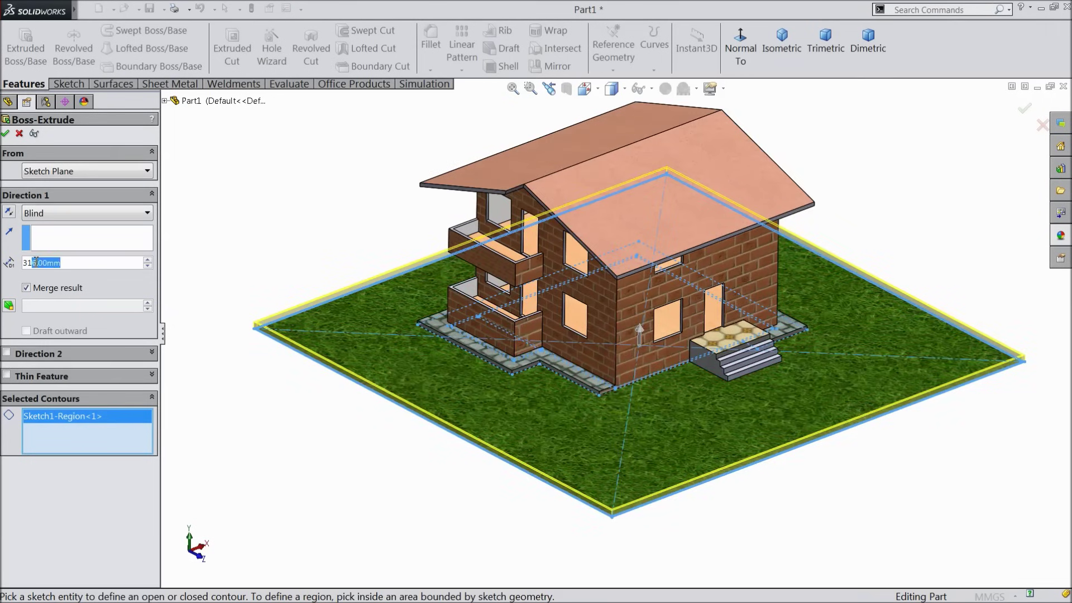
pyautogui.write('1500')
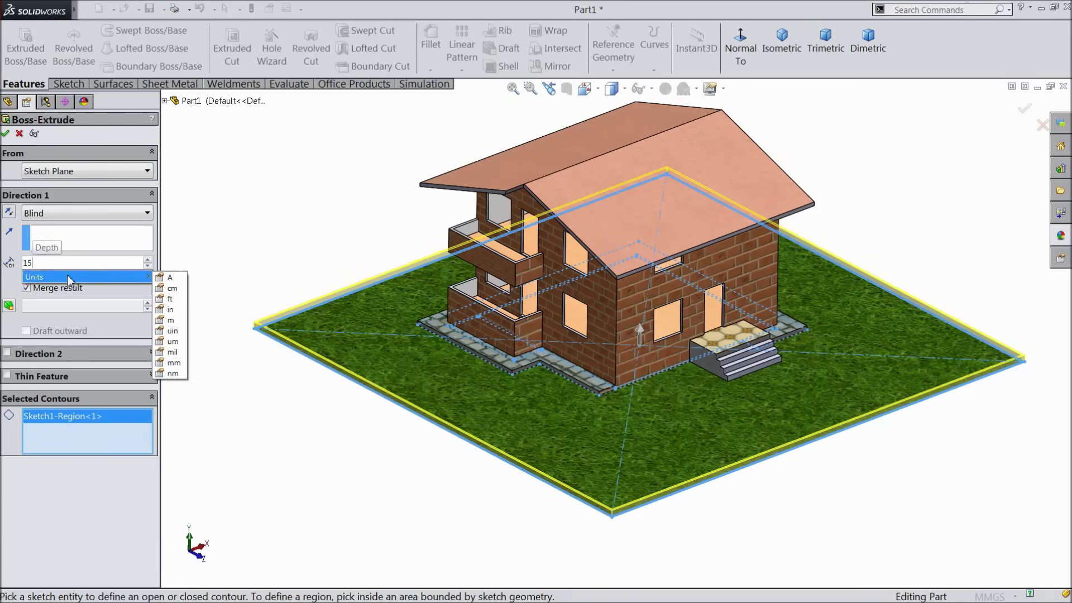
pyautogui.press('Return')
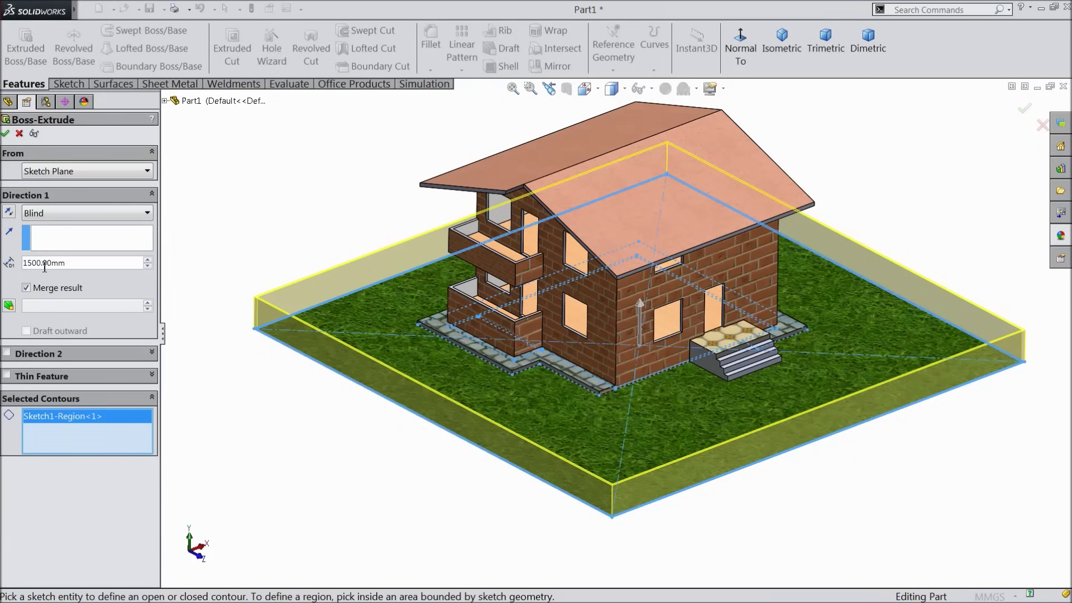
pyautogui.click(6, 134)
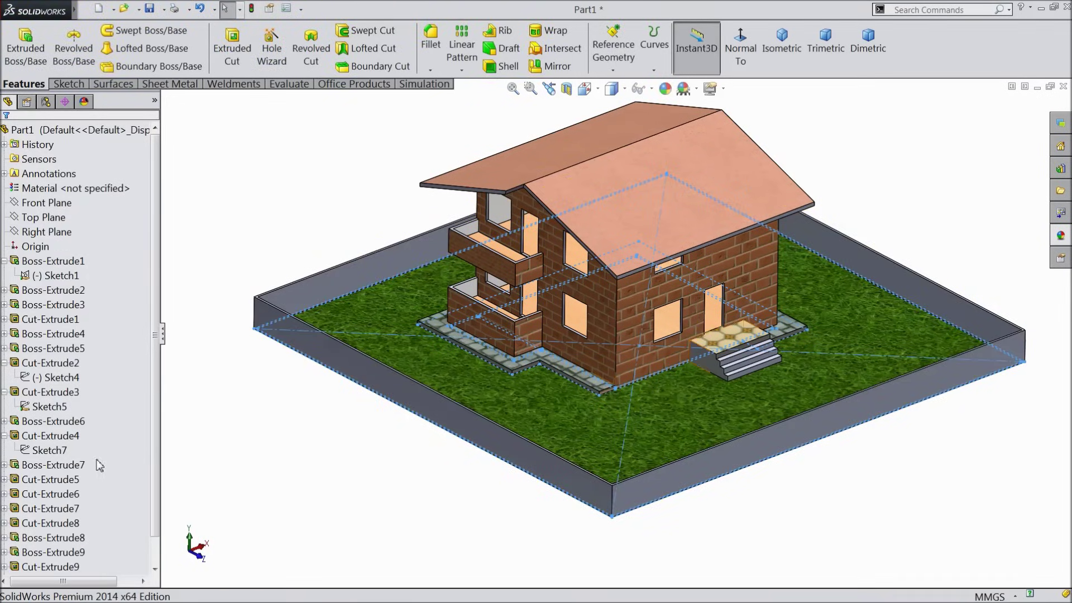
pyautogui.moveTo(154, 412); pyautogui.dragTo(154, 490)
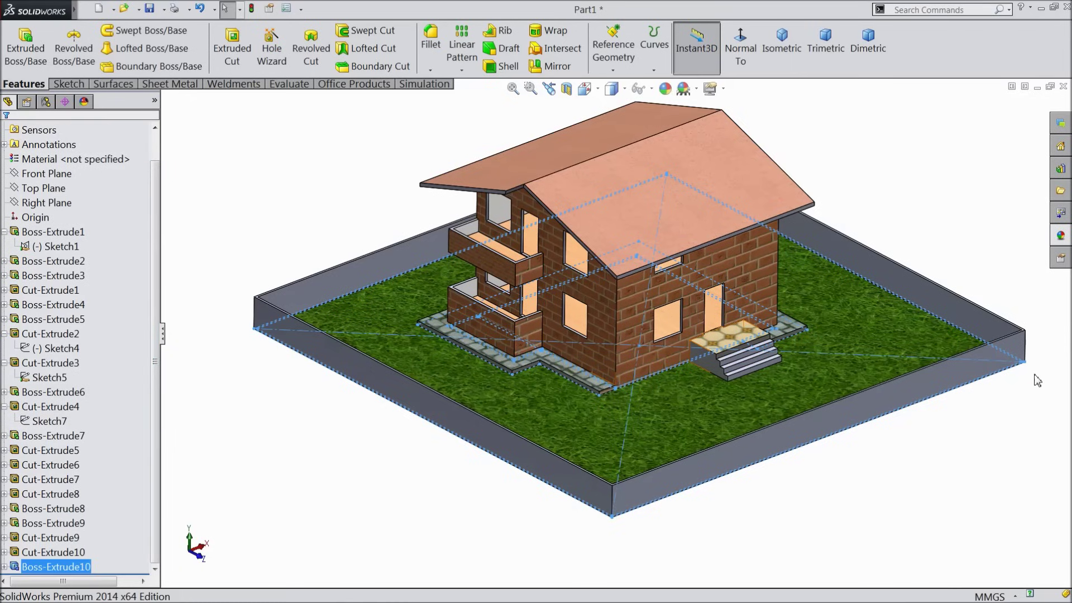
pyautogui.click(1060, 238)
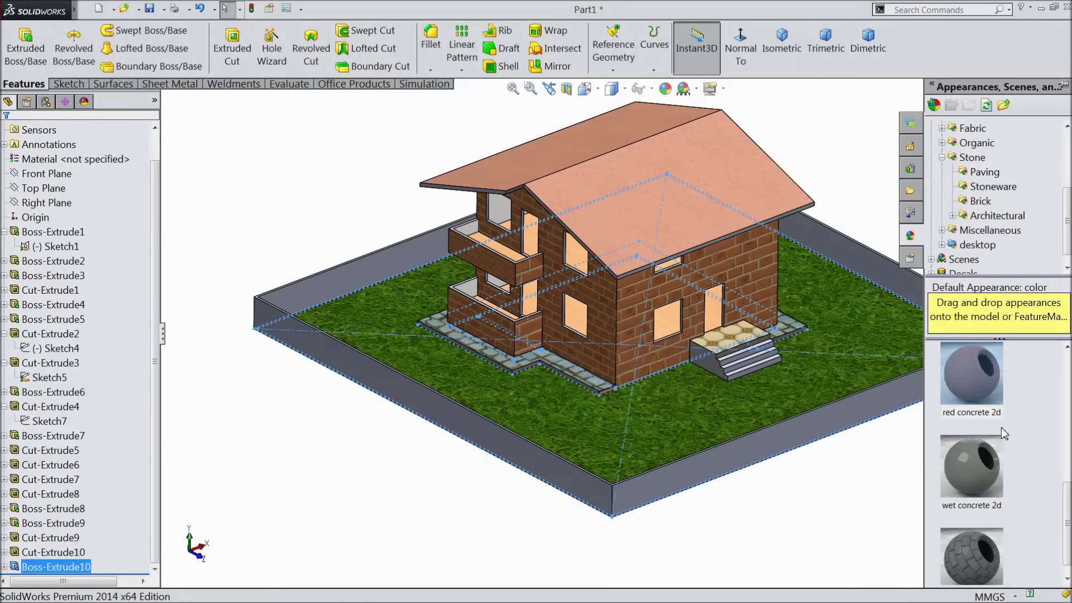
# Step: Apply the wet concrete 2d appearance to the boundary wall
pyautogui.click(980, 486)
pyautogui.press('Escape')
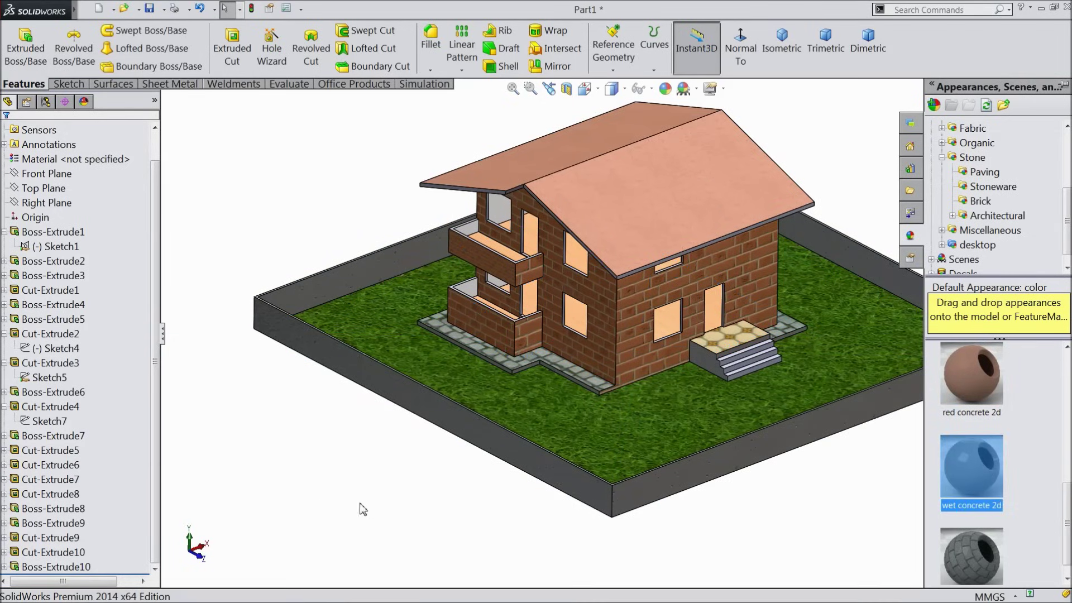
pyautogui.scroll(3, 614, 337)
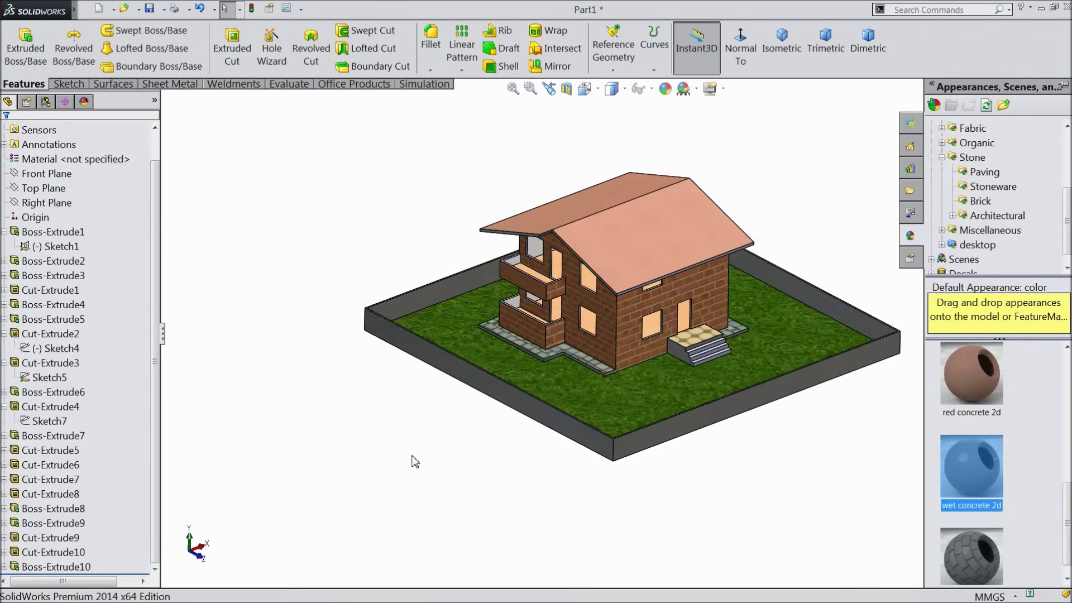
pyautogui.scroll(-3, 665, 253)
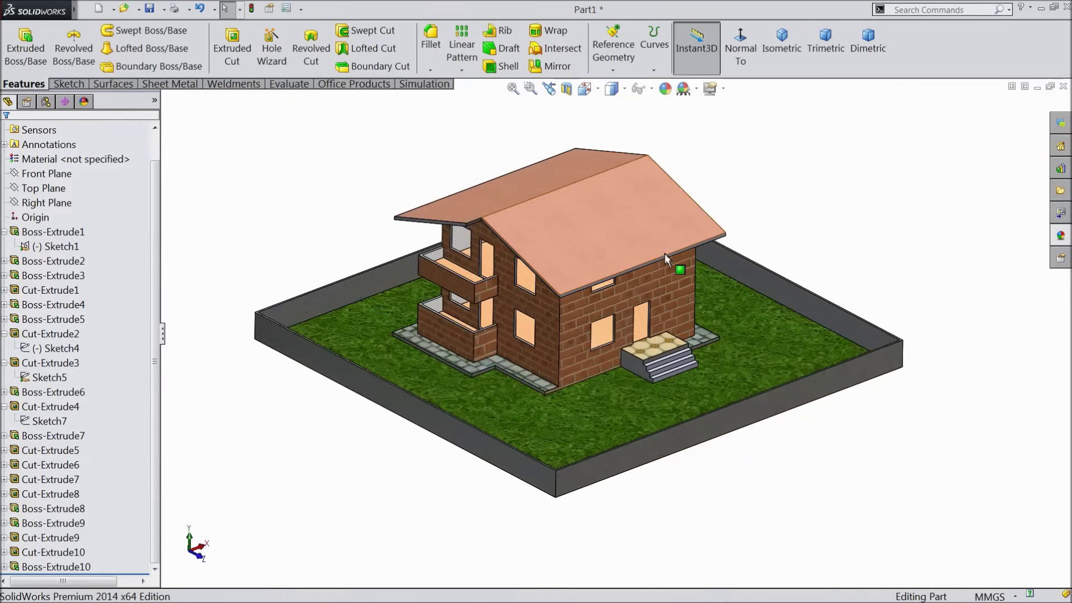
pyautogui.moveTo(532, 357); pyautogui.dragTo(547, 321, button='middle')
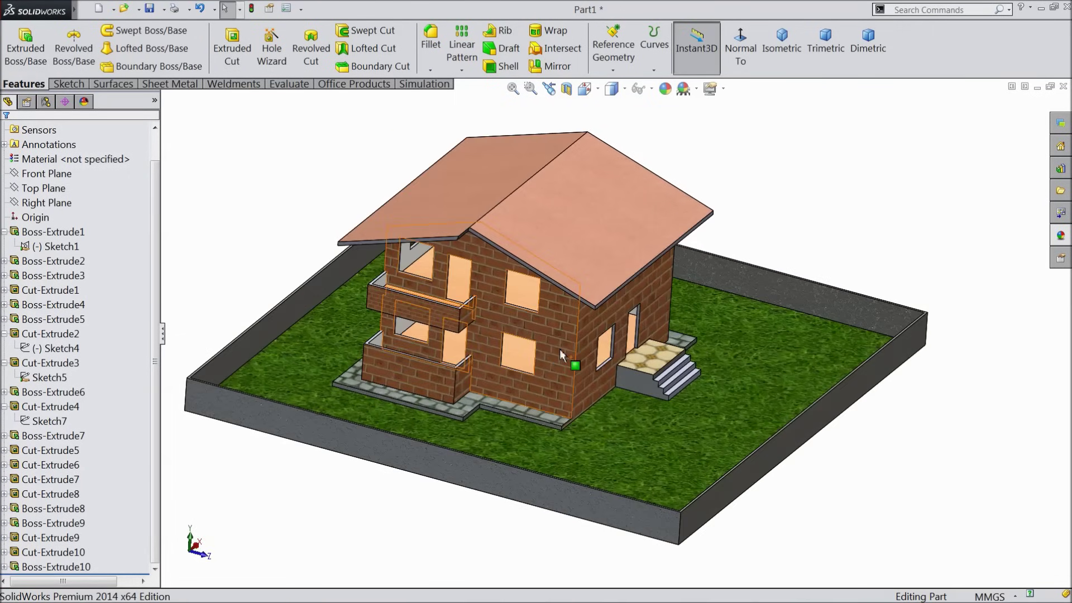
# Step: Zoom and orbit to a near top-down view of the walled house lot
pyautogui.scroll(-3, 547, 318)
pyautogui.scroll(2, 547, 319)
pyautogui.scroll(-6, 415, 273)
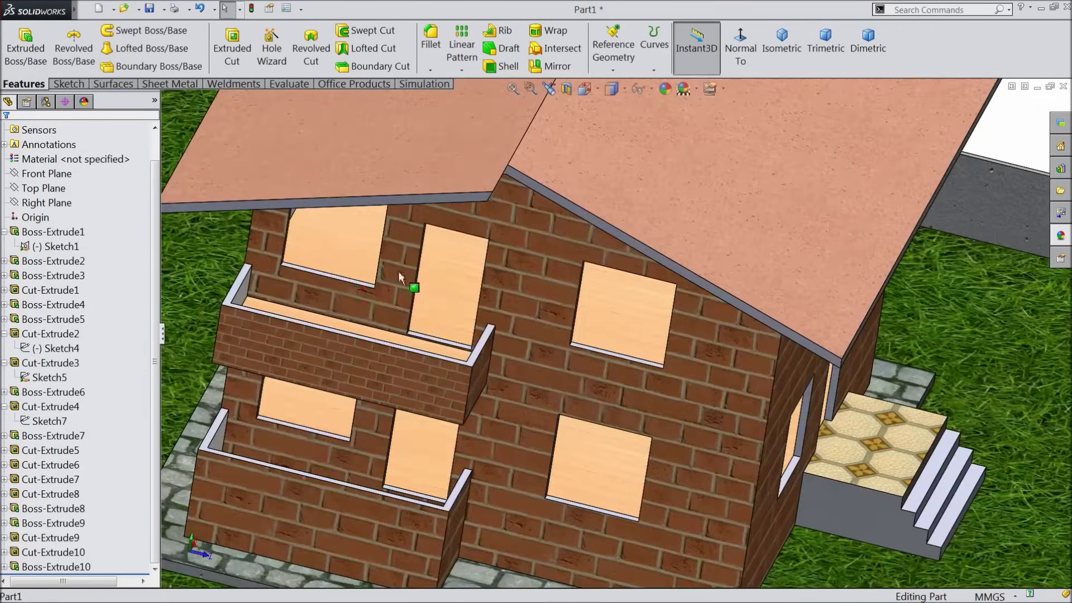
pyautogui.scroll(4, 360, 247)
pyautogui.moveTo(352, 269); pyautogui.dragTo(387, 300, button='middle')
pyautogui.scroll(3, 387, 300)
pyautogui.scroll(3, 427, 332)
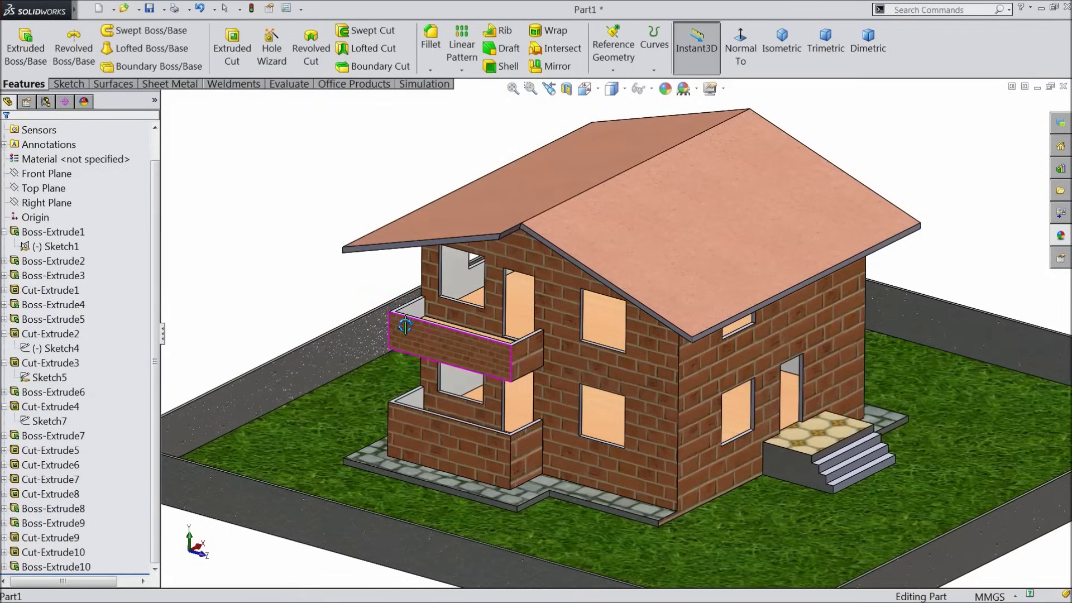
pyautogui.scroll(-2, 711, 291)
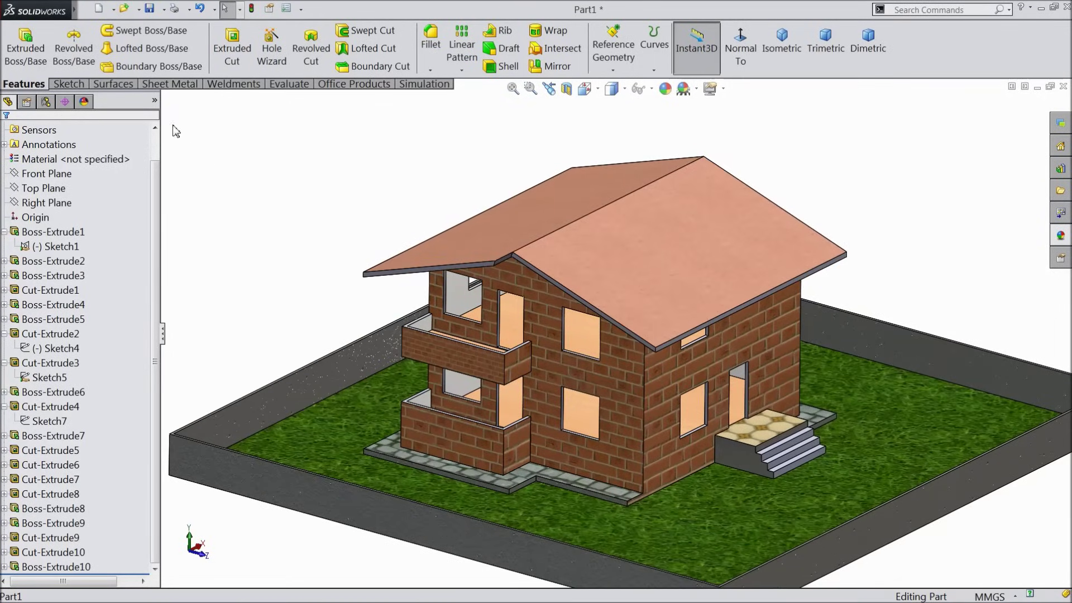
pyautogui.click(148, 11)
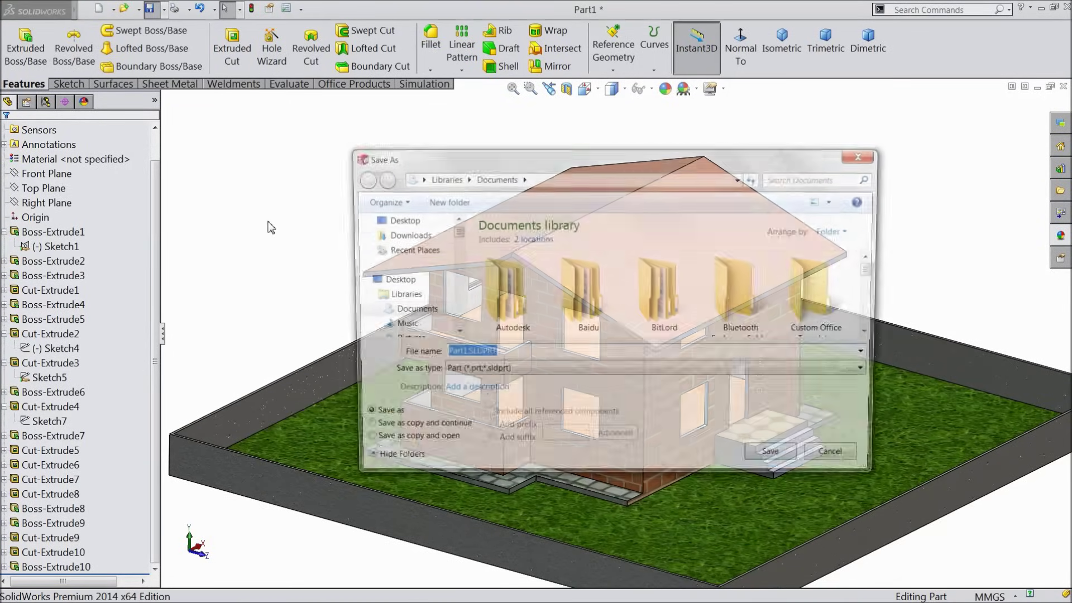
# Step: Save the part to the Desktop as House.SLDPRT
pyautogui.click(398, 220)
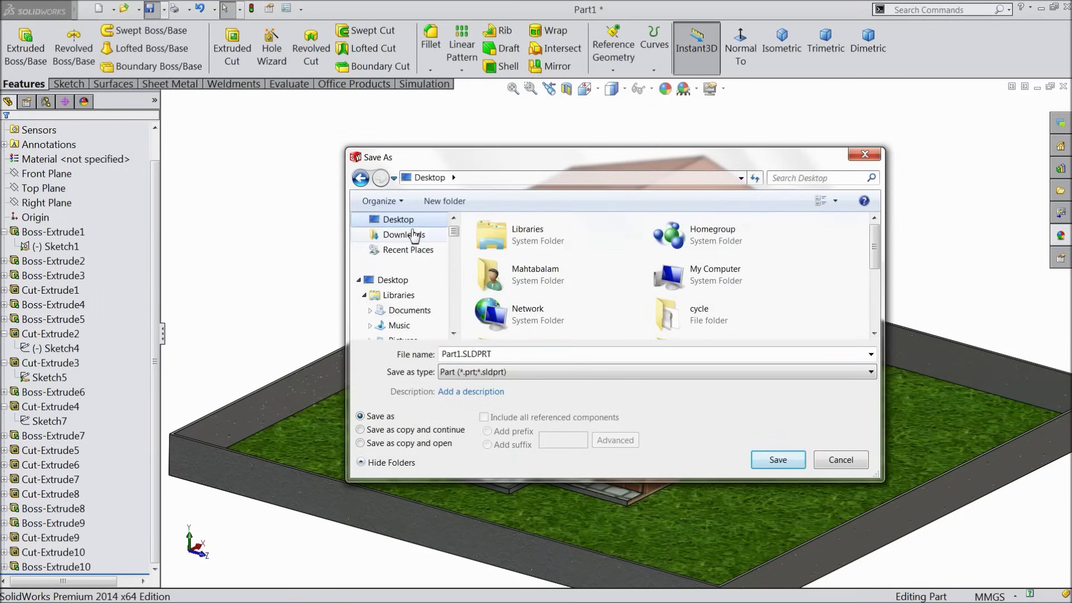
pyautogui.click(501, 354)
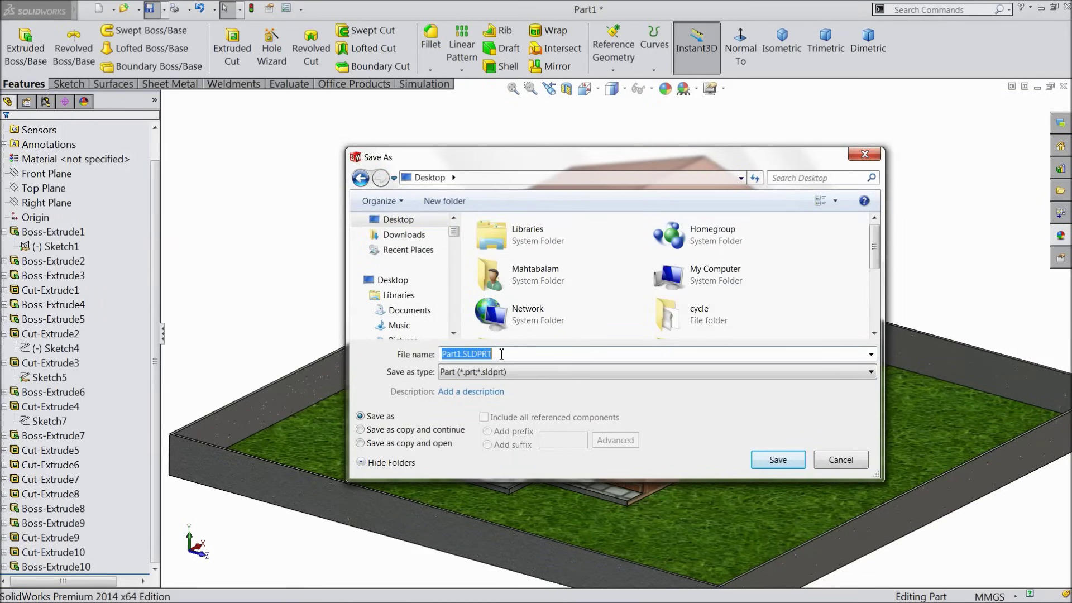
pyautogui.write('House')
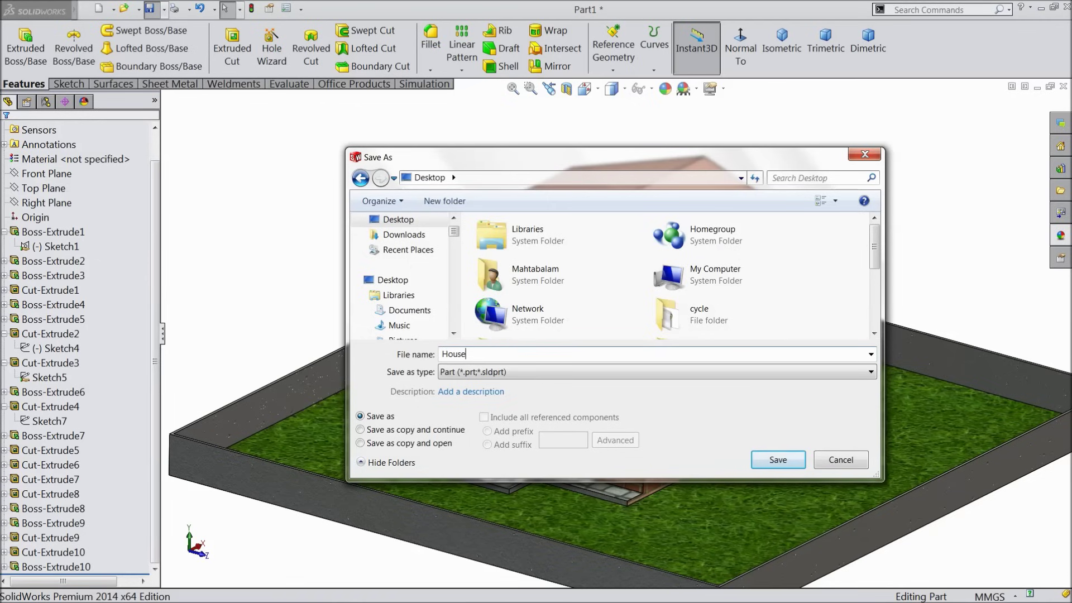
pyautogui.click(778, 460)
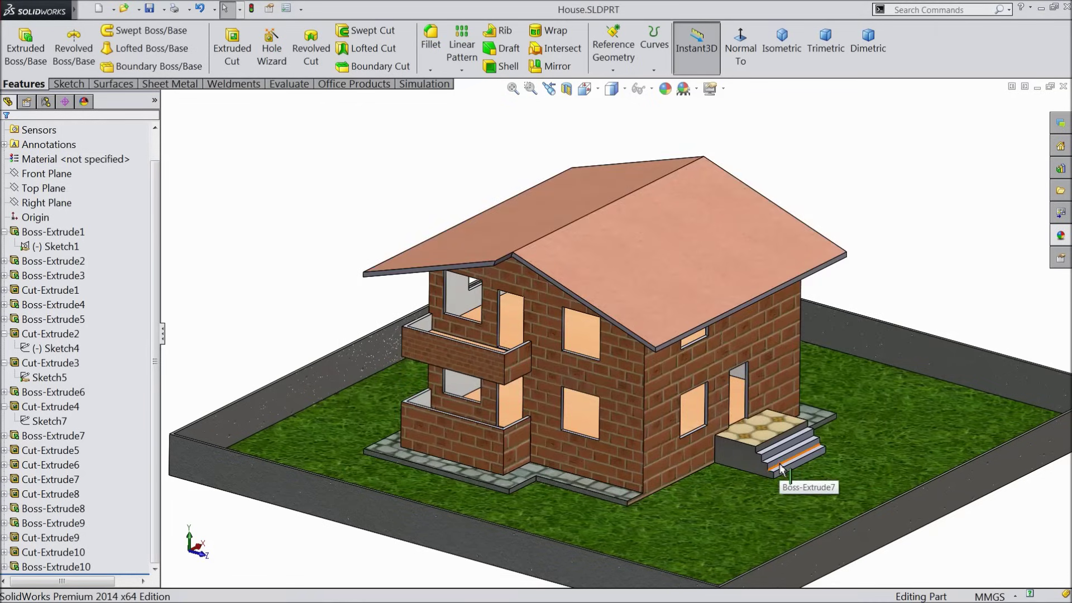
pyautogui.moveTo(627, 442)
pyautogui.mouseDown(button='middle')
pyautogui.moveTo(612, 428)
pyautogui.moveTo(626, 433)
pyautogui.mouseUp(button='middle')
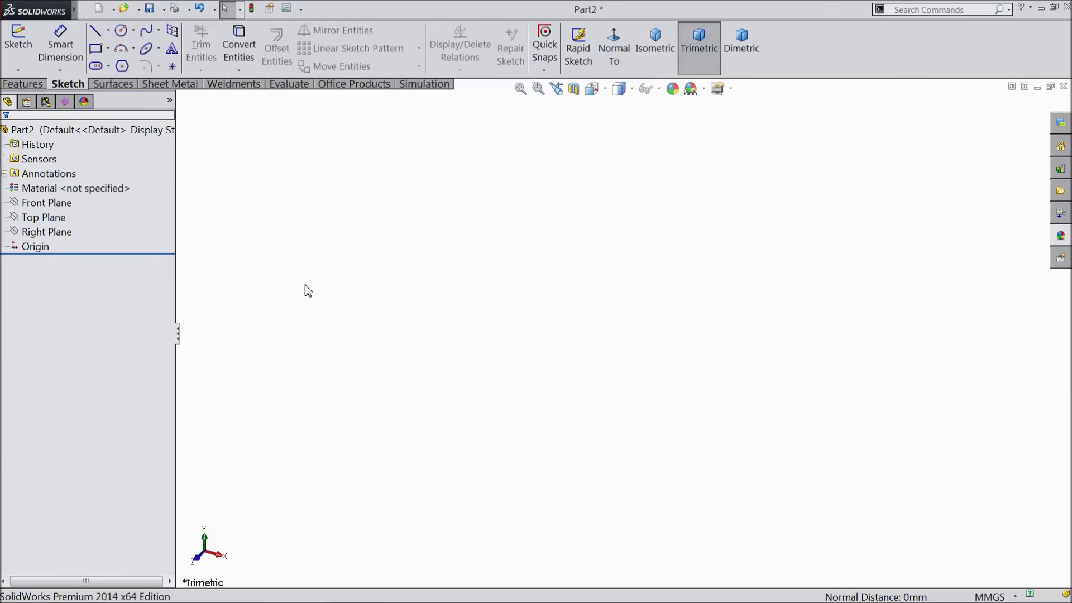
# Step: Draw a center rectangle on the Front Plane, centred on the origin
pyautogui.click(54, 204)
pyautogui.click(64, 187)
pyautogui.click(108, 49)
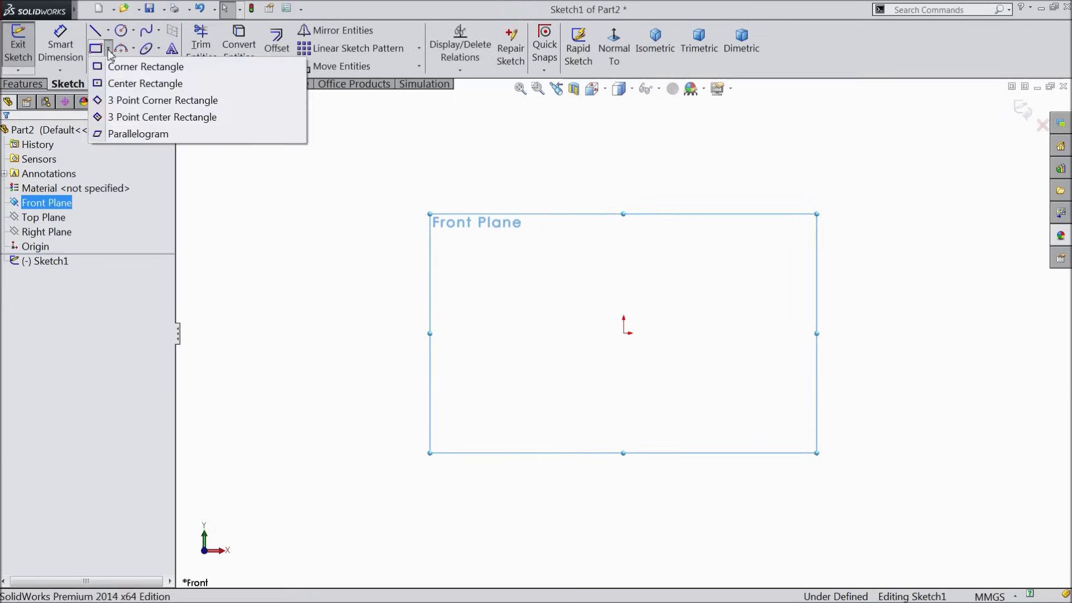
pyautogui.click(124, 82)
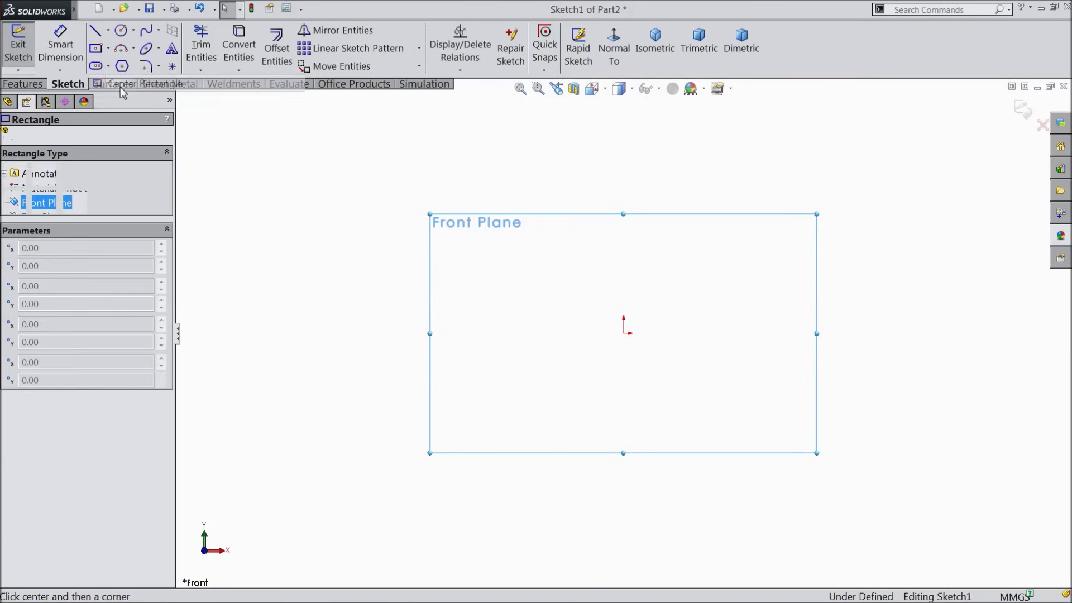
pyautogui.click(624, 333)
pyautogui.click(457, 165)
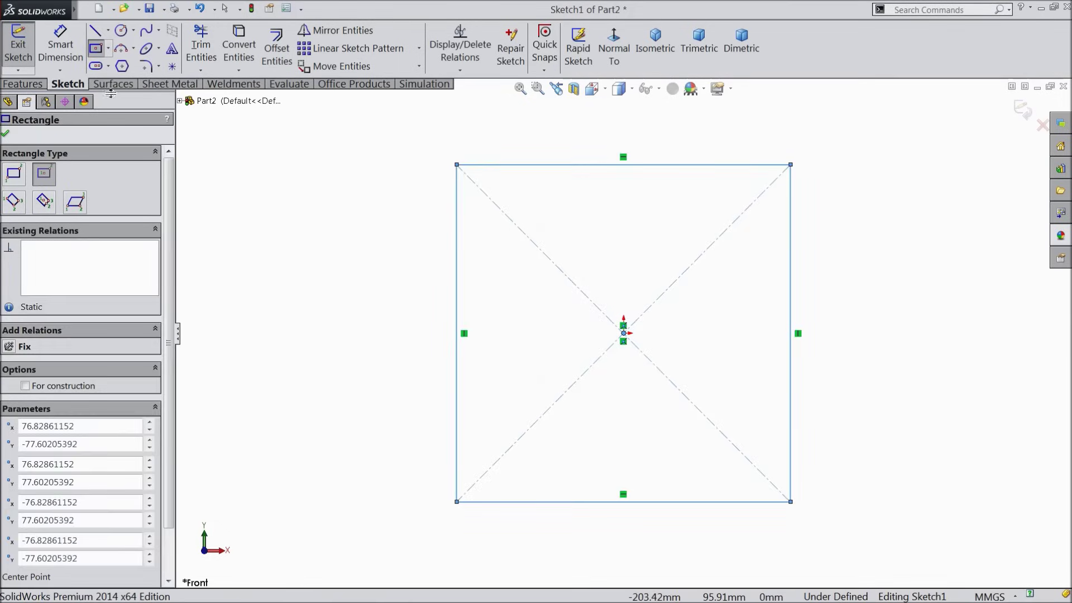
# Step: Dimension the square's top and left edges to 1600 each
pyautogui.click(60, 47)
pyautogui.click(597, 167)
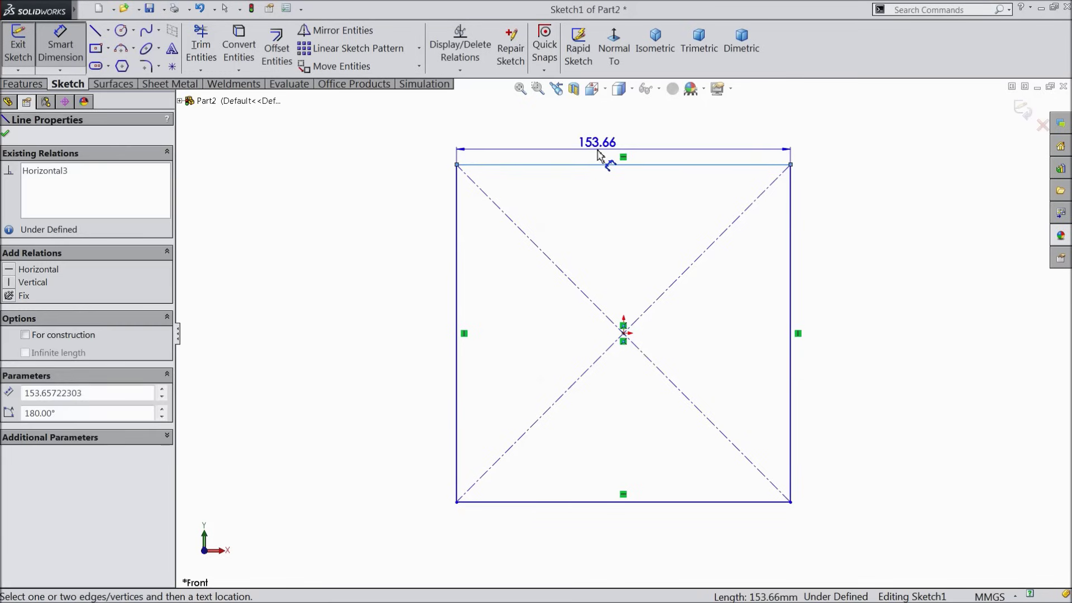
pyautogui.click(569, 150)
pyautogui.write('1600')
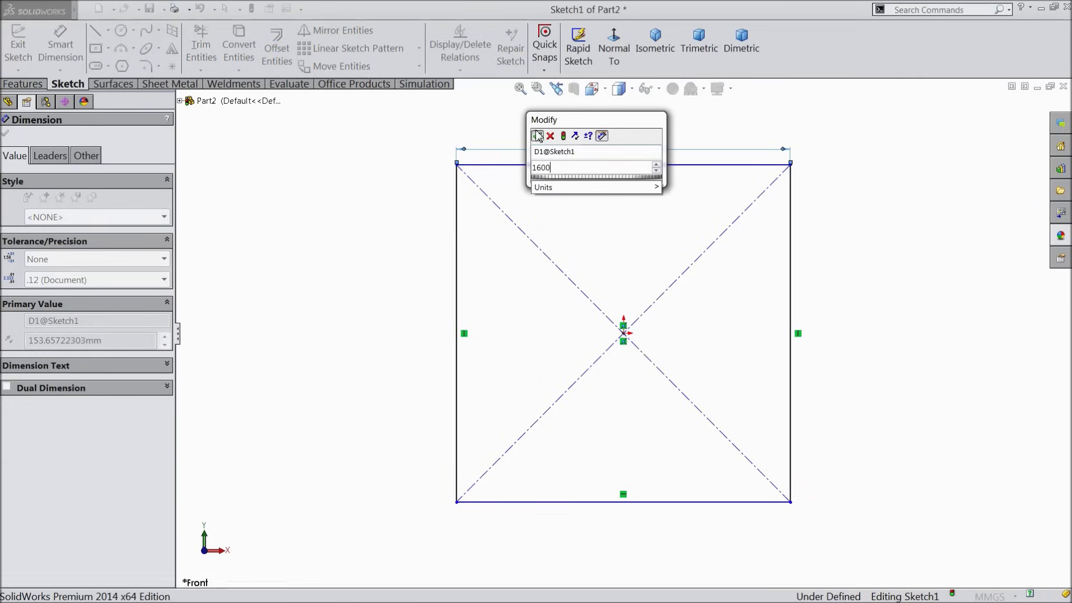
pyautogui.press('Return')
pyautogui.click(456, 257)
pyautogui.click(396, 286)
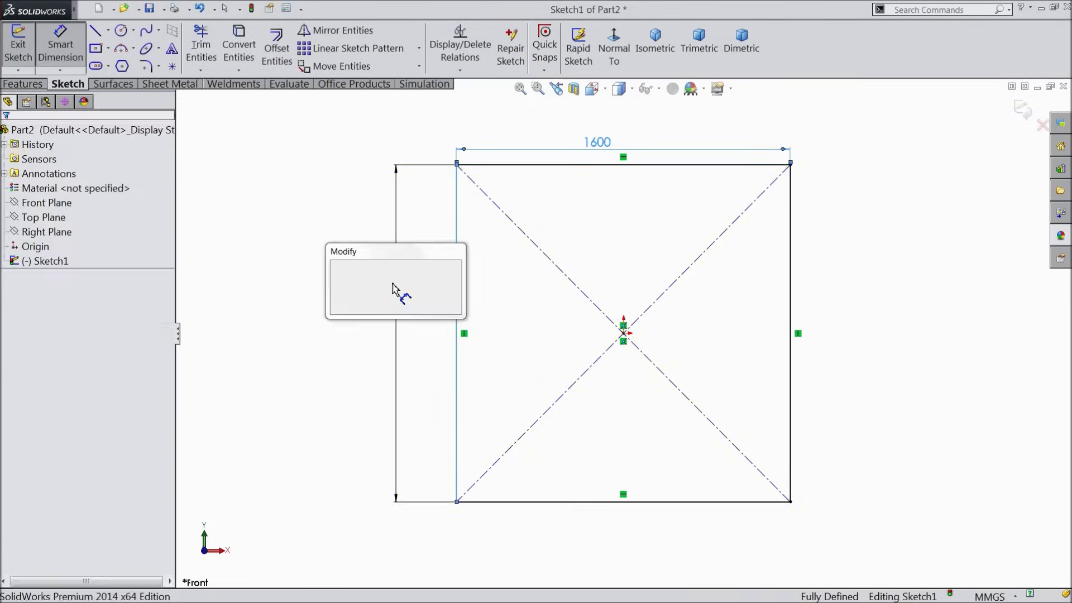
pyautogui.write('1600')
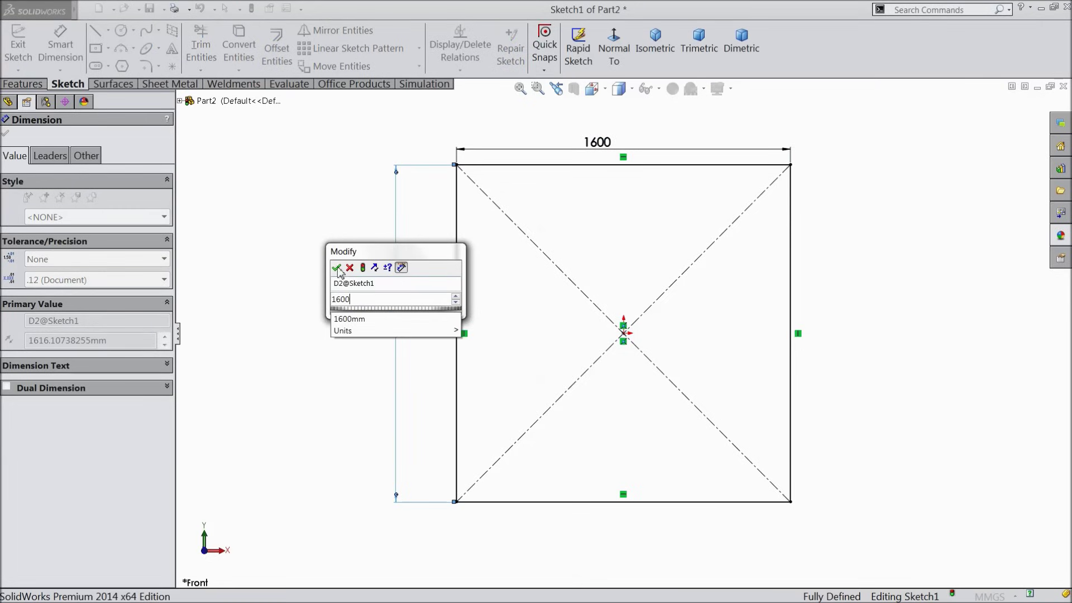
pyautogui.click(336, 269)
pyautogui.click(5, 134)
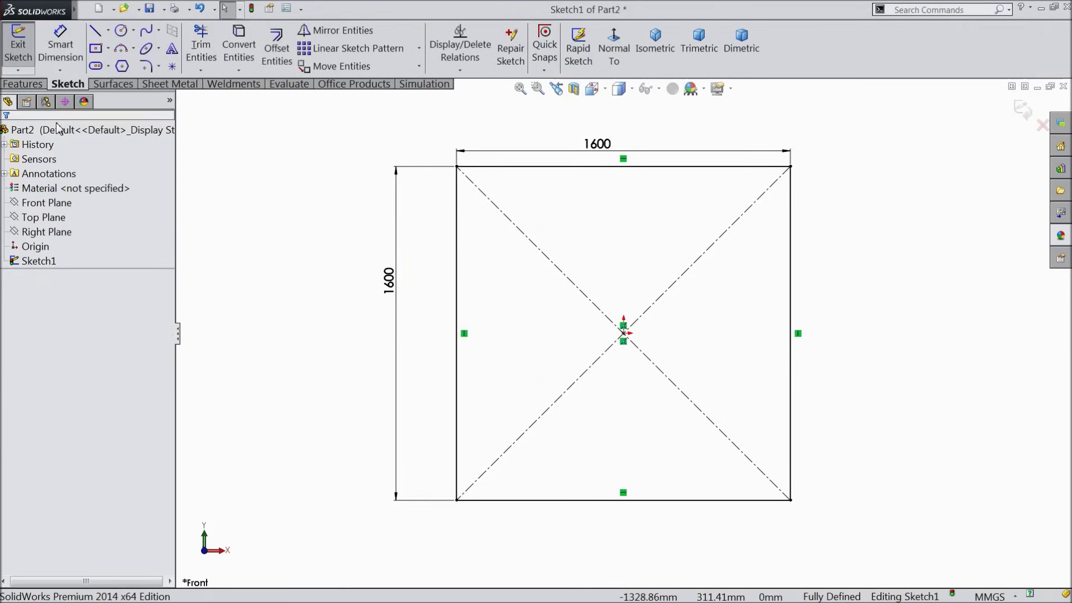
# Step: Offset the square's outline 30 mm to the inside
pyautogui.click(276, 48)
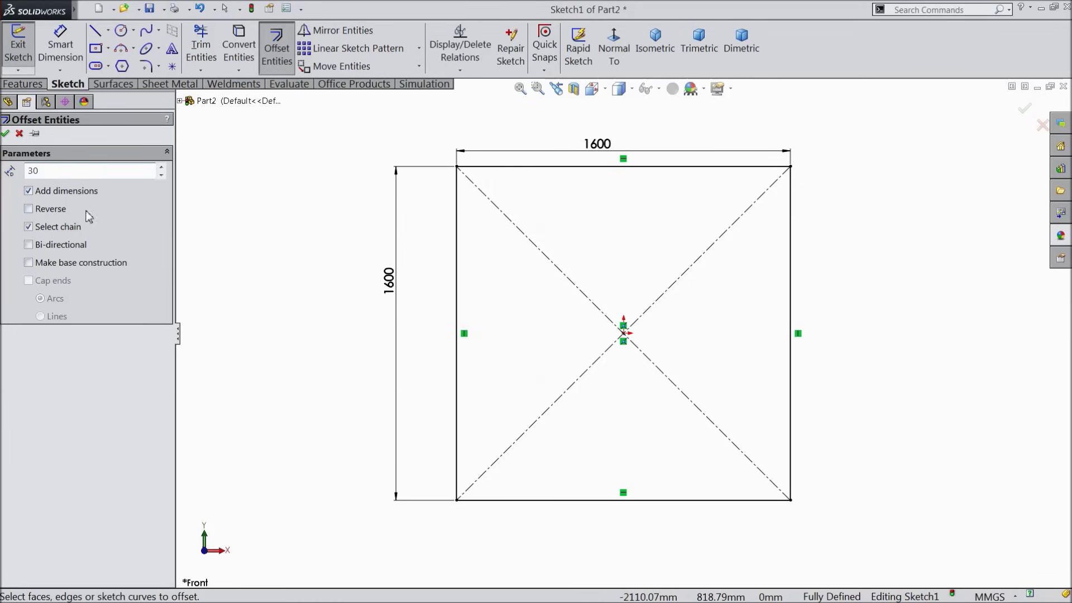
pyautogui.click(456, 226)
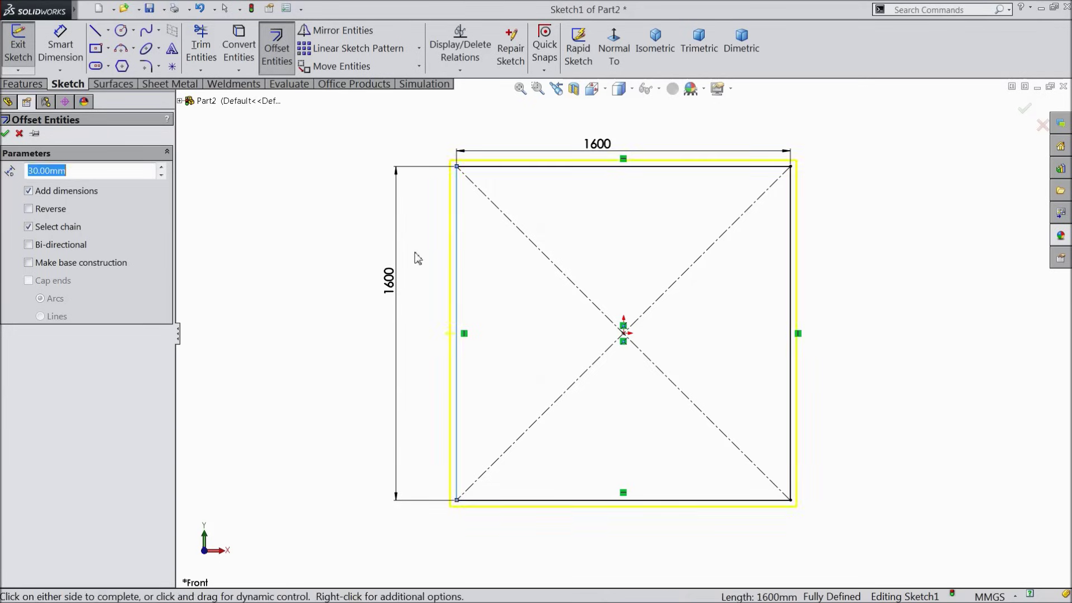
pyautogui.click(29, 210)
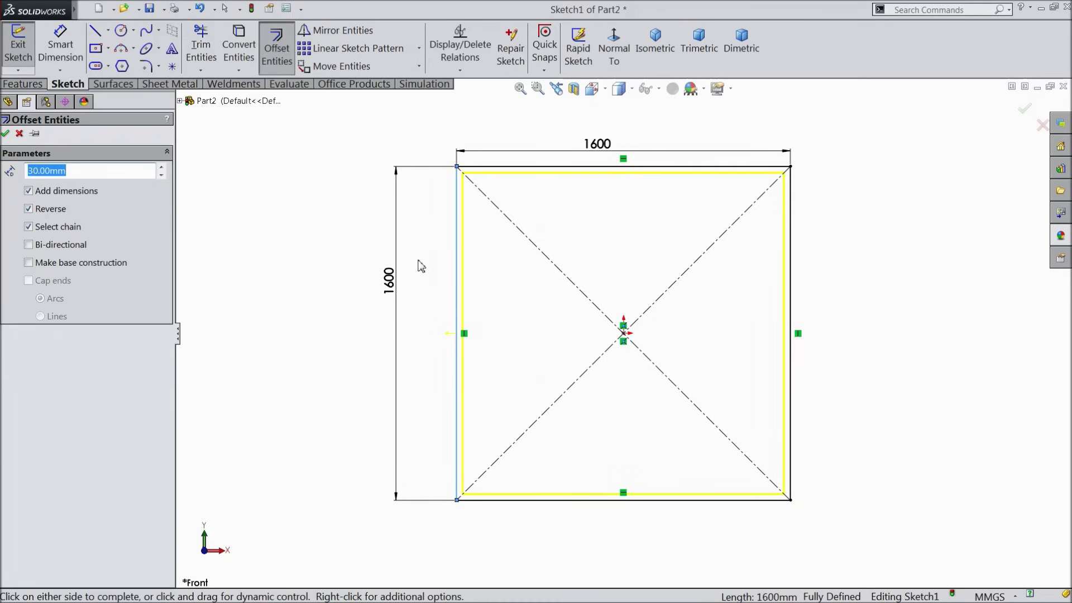
pyautogui.click(5, 133)
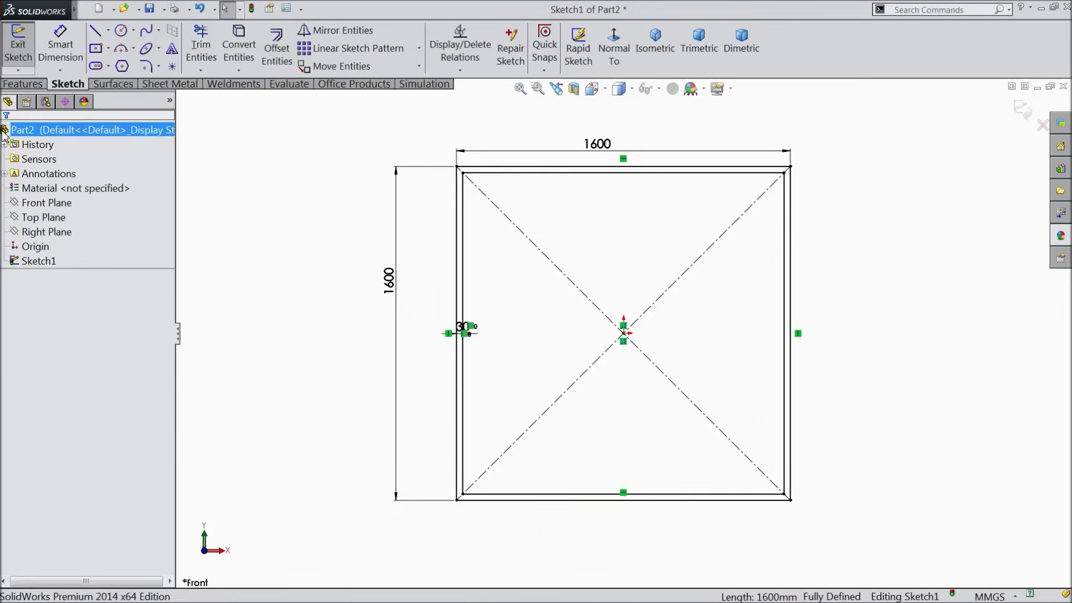
pyautogui.click(22, 85)
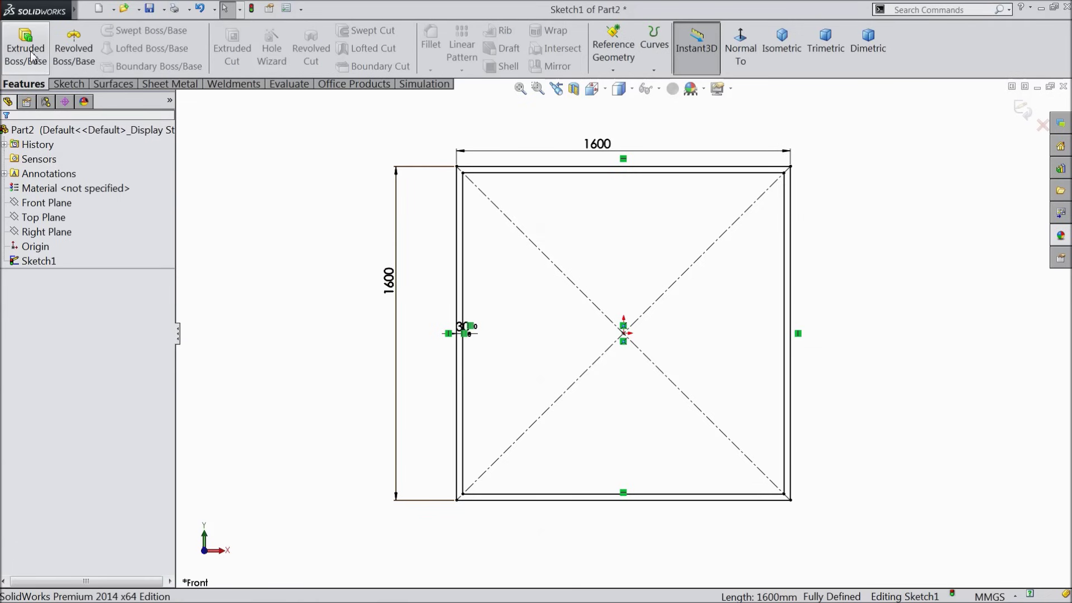
# Step: Extrude the square outline sketch 50 mm into a frame
pyautogui.click(25, 48)
pyautogui.write('50')
pyautogui.press('Return')
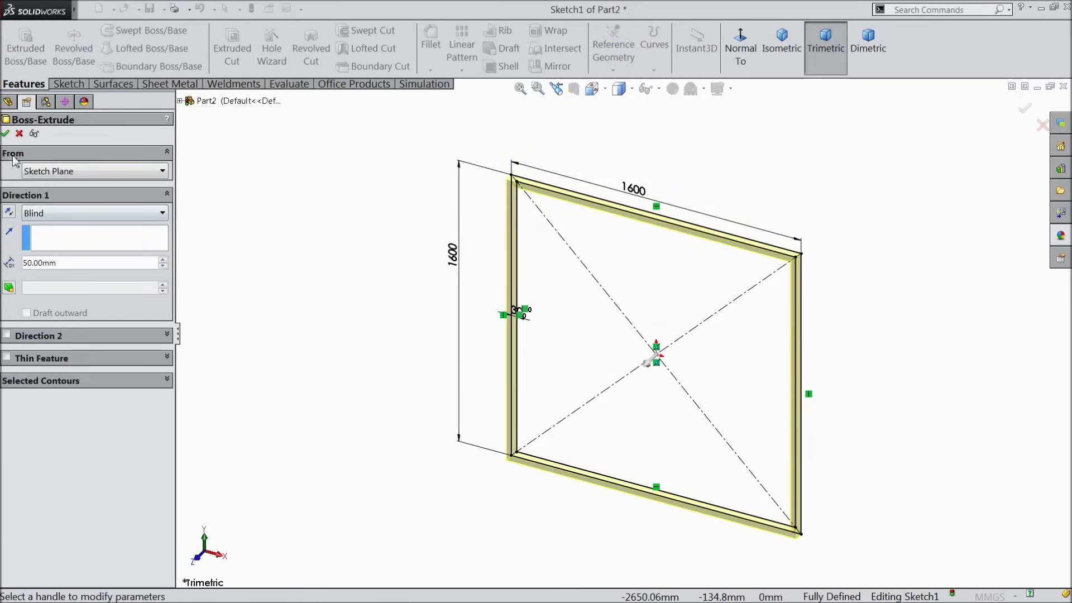
pyautogui.click(5, 133)
pyautogui.scroll(4, 732, 380)
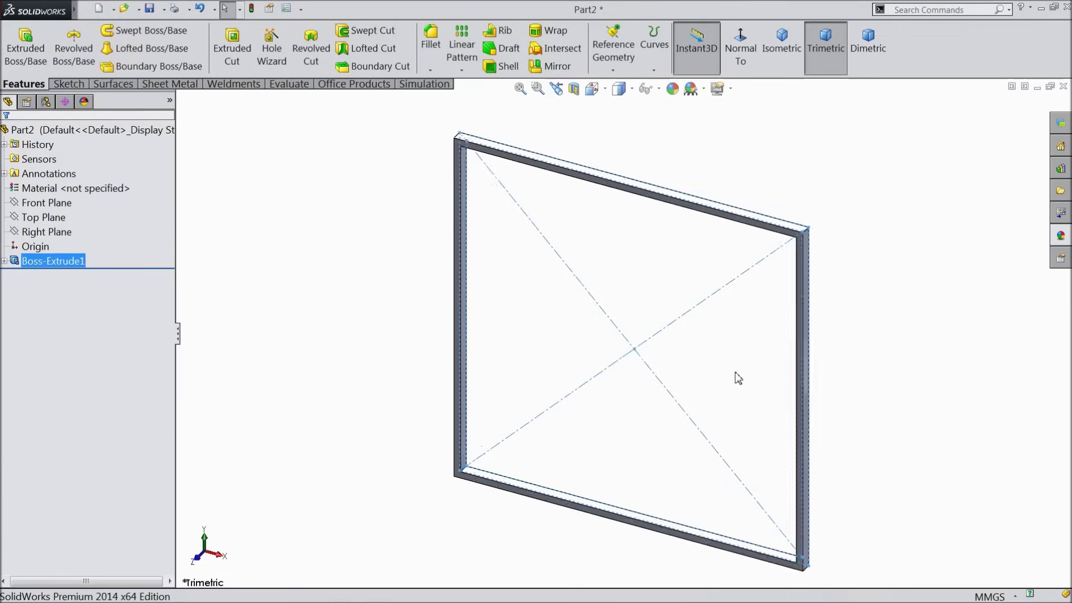
pyautogui.click(311, 249)
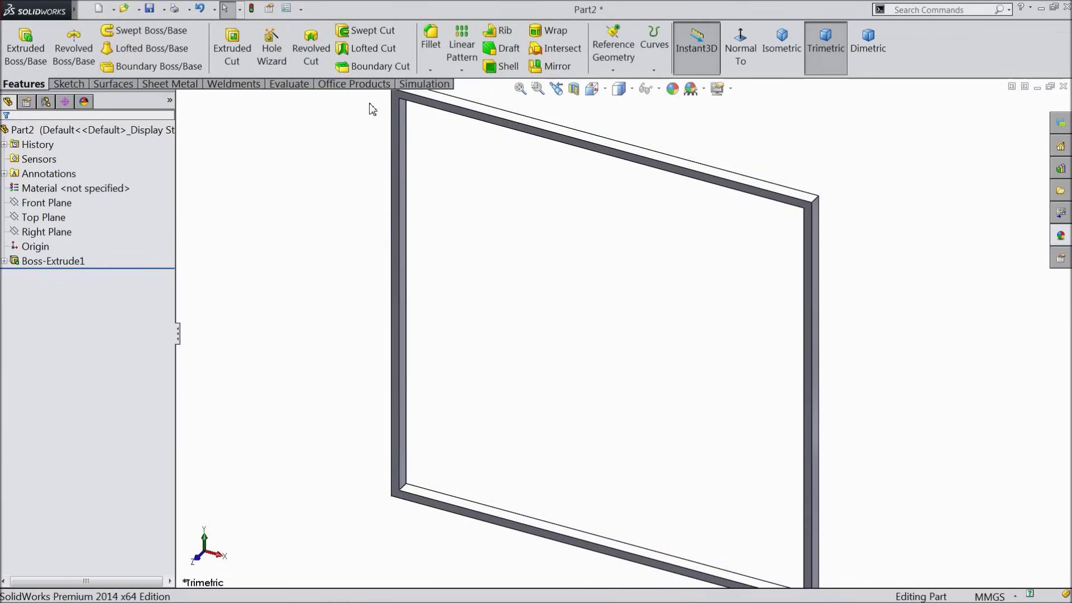
# Step: Round the selected frame face with a 10 mm fillet
pyautogui.click(435, 55)
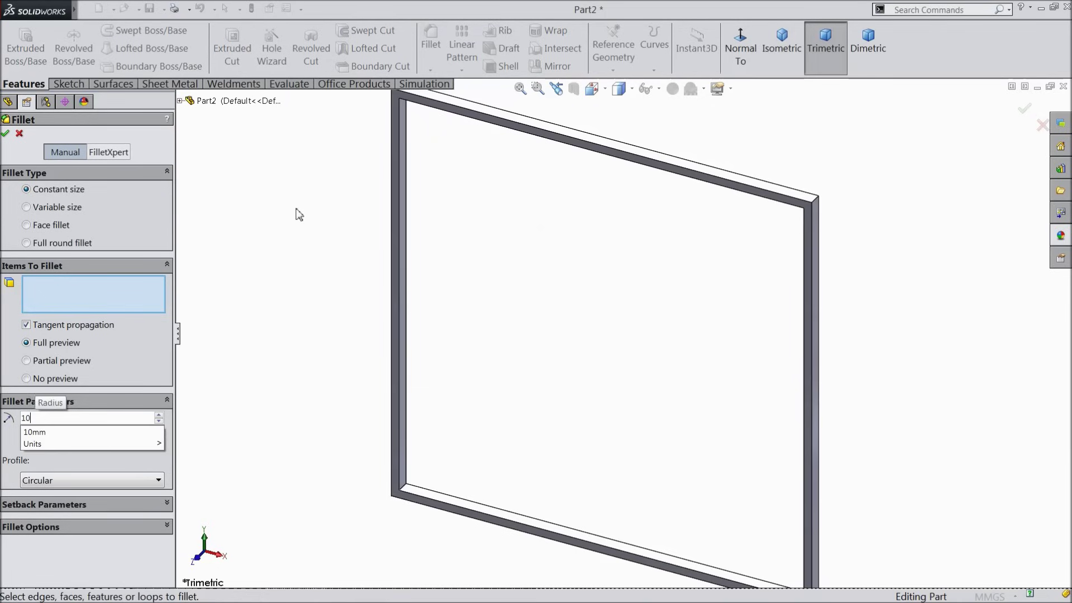
pyautogui.click(400, 213)
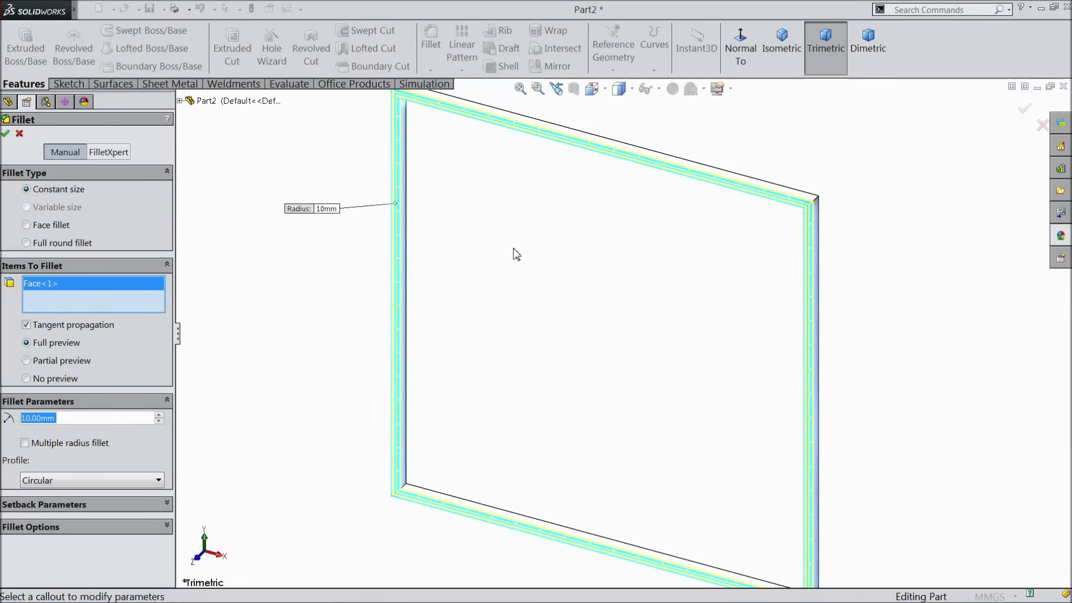
pyautogui.scroll(-1, 619, 256)
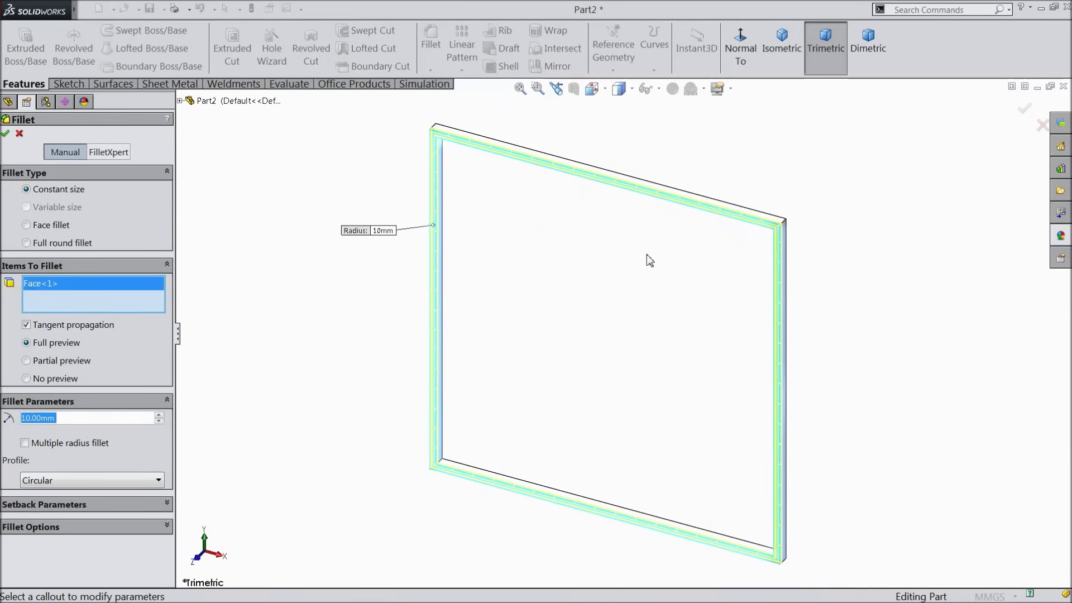
pyautogui.click(5, 134)
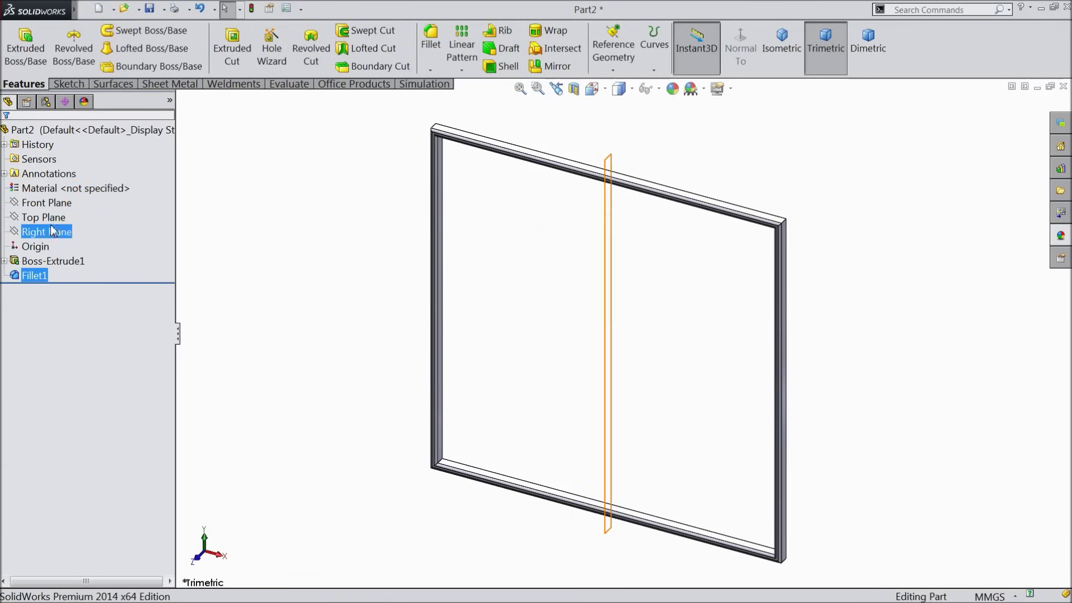
pyautogui.click(46, 202)
# Step: Start a new sketch on the Front Plane, viewed normal to it
pyautogui.click(62, 193)
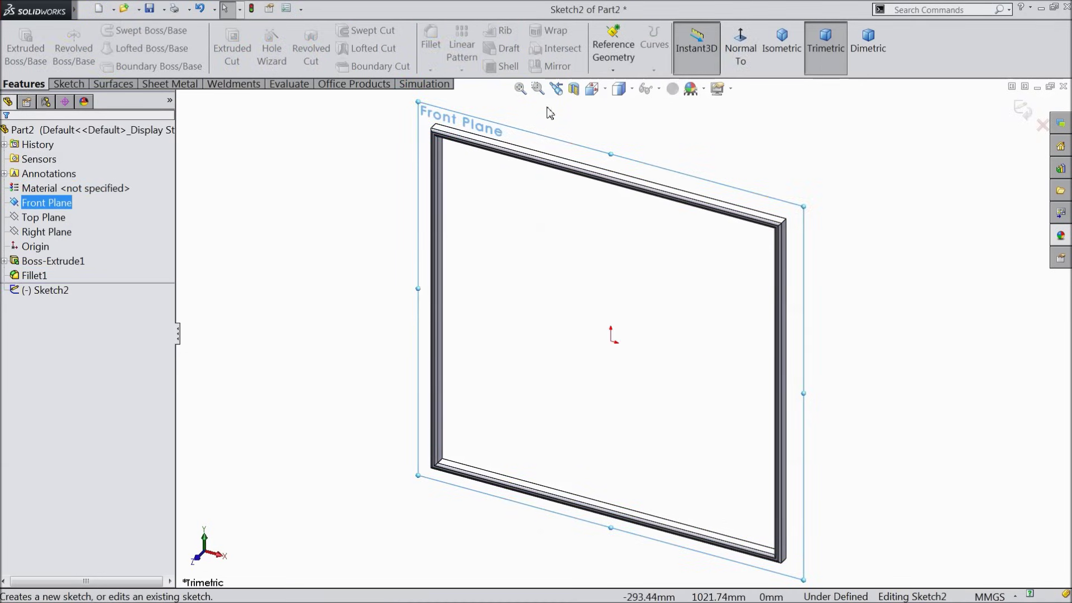
pyautogui.click(741, 49)
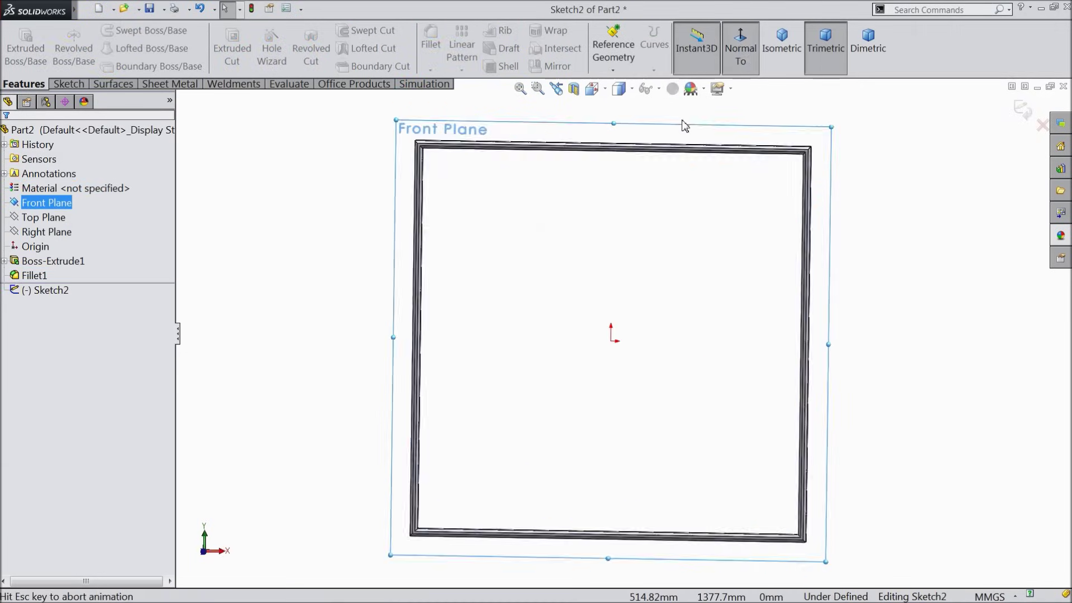
pyautogui.click(75, 87)
pyautogui.click(110, 48)
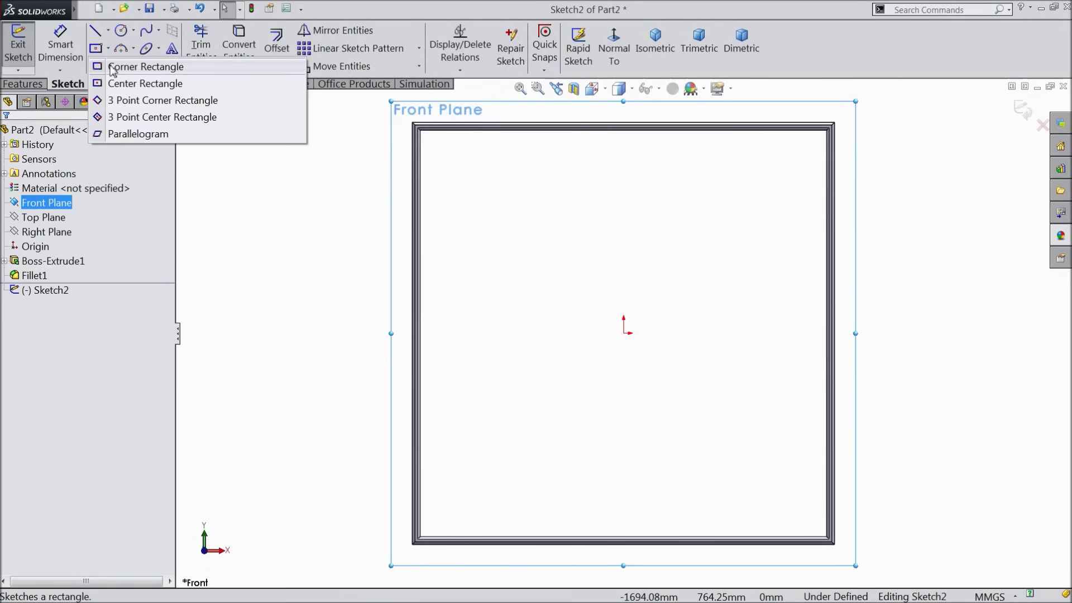
pyautogui.click(113, 68)
# Step: Draw a vertical centerline from the frame's top edge to its bottom edge
pyautogui.click(107, 30)
pyautogui.click(114, 62)
pyautogui.scroll(3, 646, 136)
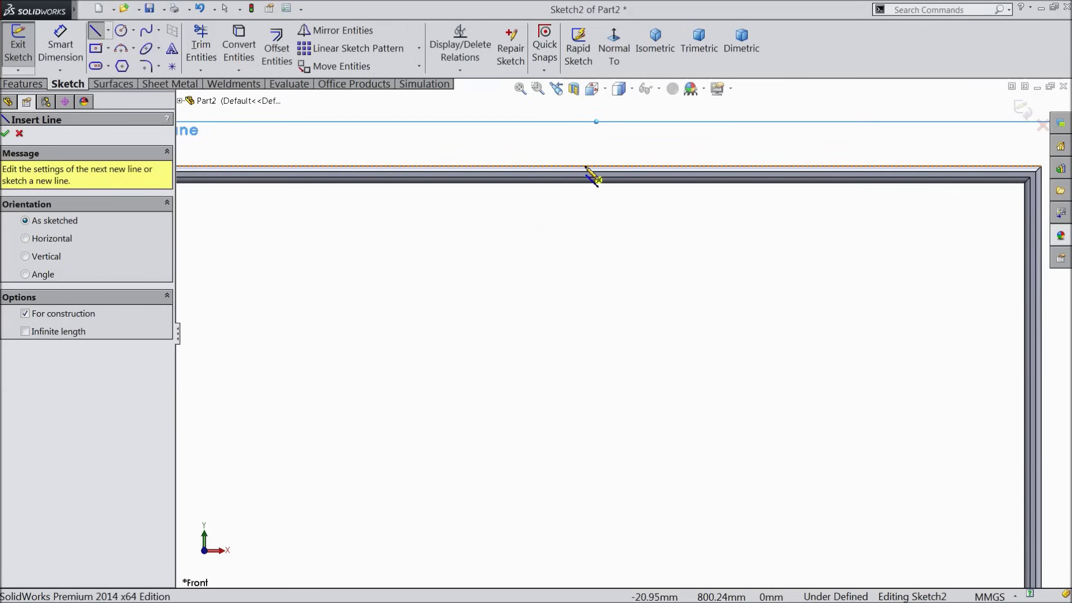
pyautogui.click(600, 167)
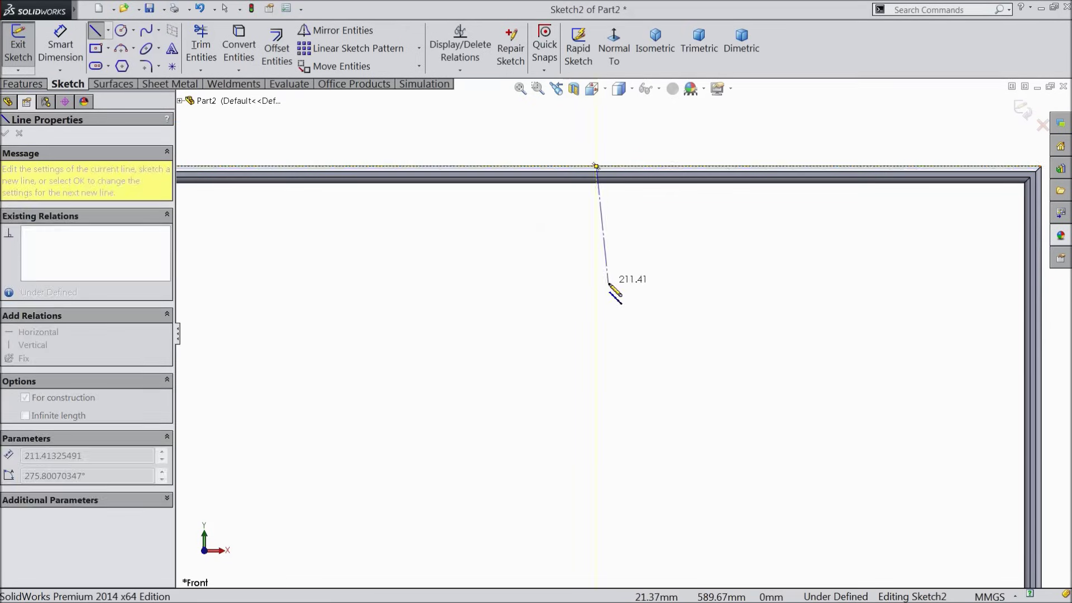
pyautogui.scroll(-6, 615, 296)
pyautogui.scroll(5, 633, 384)
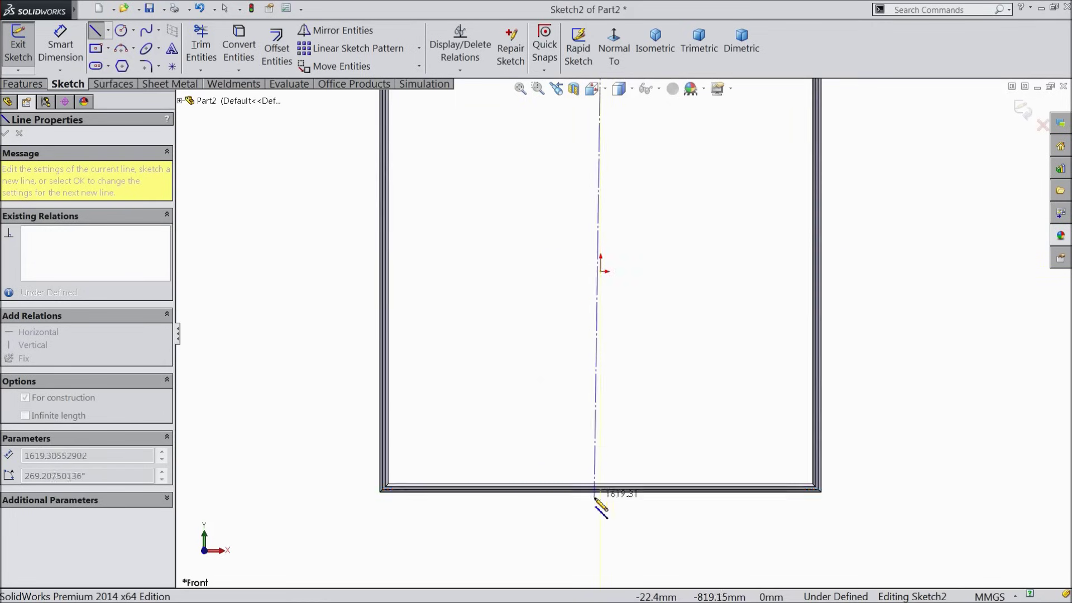
pyautogui.click(626, 425)
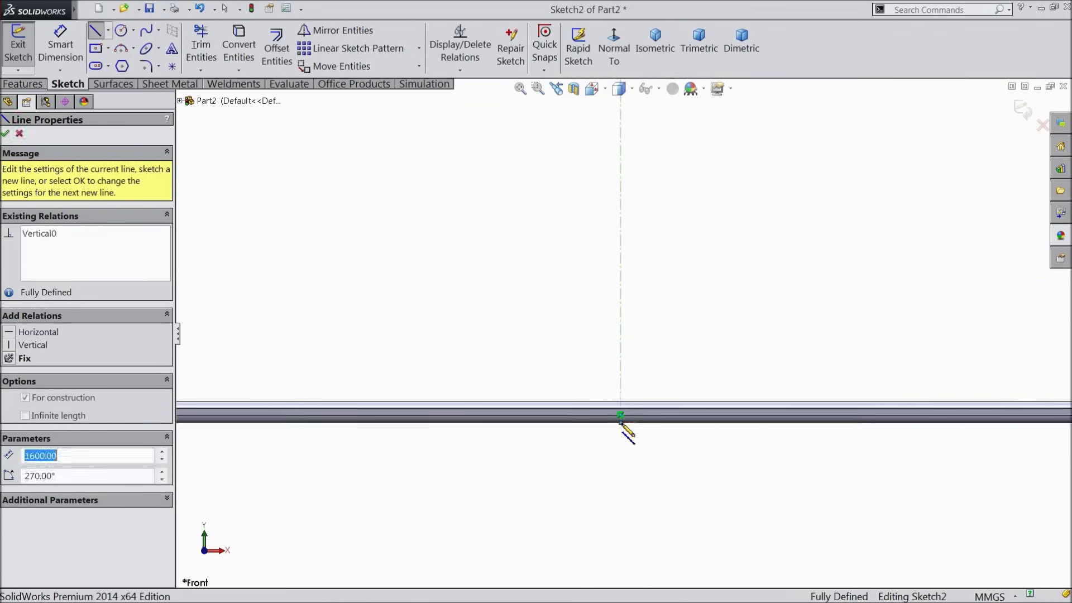
pyautogui.rightClick(671, 335)
pyautogui.click(684, 109)
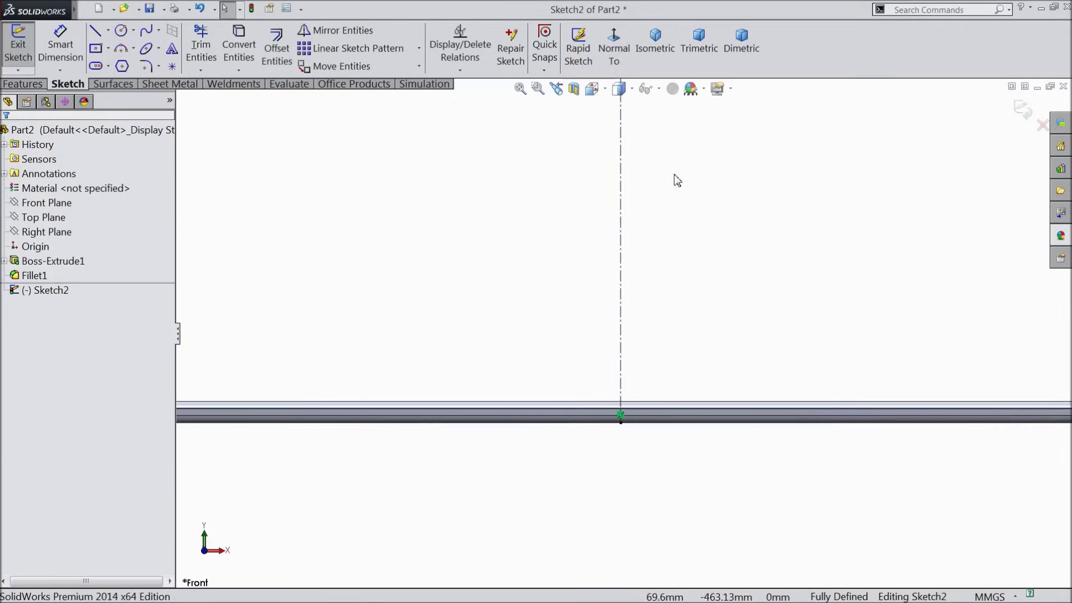
pyautogui.scroll(-4, 627, 292)
pyautogui.scroll(-1, 651, 272)
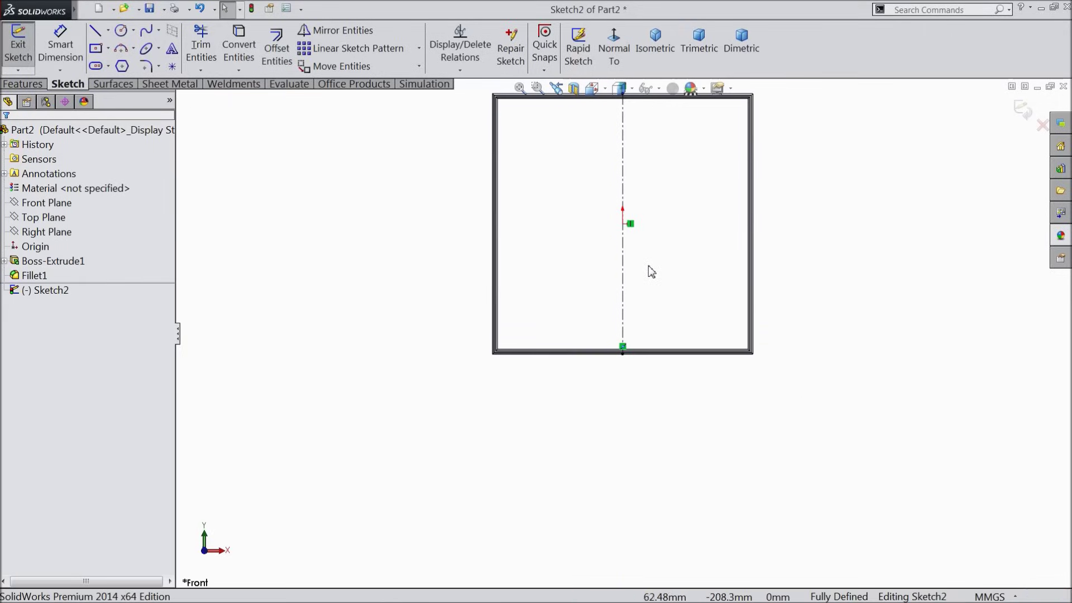
# Step: Draw a horizontal centerline from the frame's right edge to its left edge
pyautogui.click(108, 30)
pyautogui.click(129, 63)
pyautogui.scroll(3, 716, 233)
pyautogui.scroll(4, 692, 240)
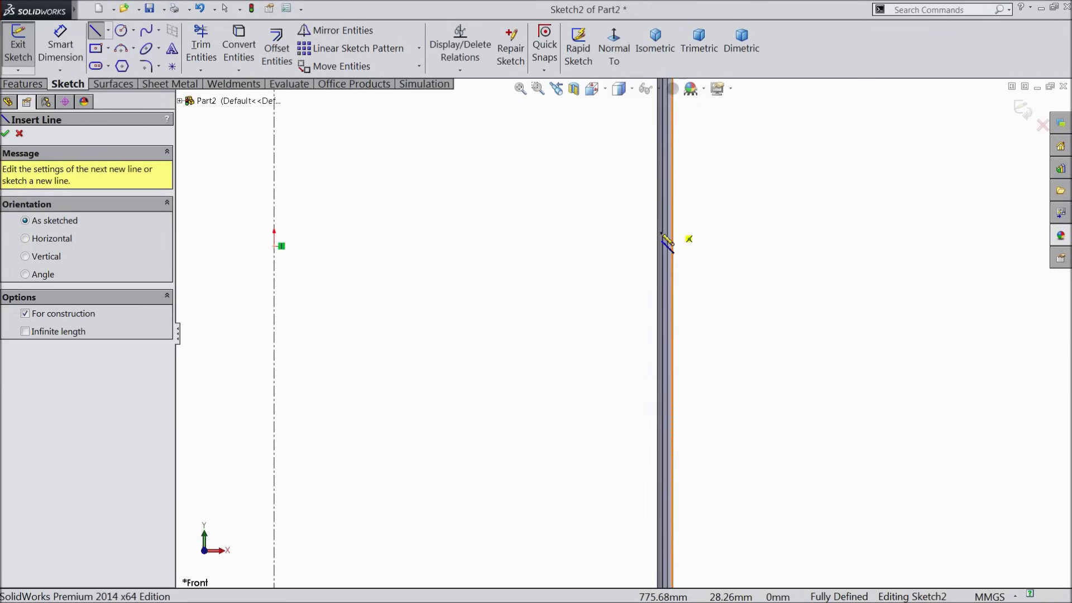
pyautogui.click(678, 260)
pyautogui.scroll(-8, 507, 280)
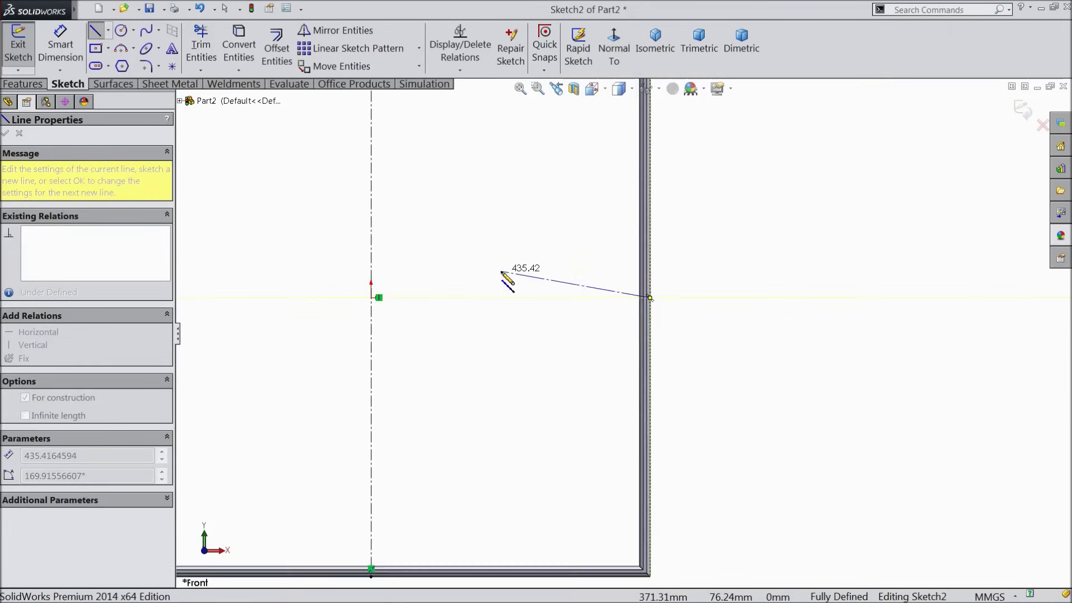
pyautogui.scroll(4, 445, 303)
pyautogui.scroll(3, 413, 331)
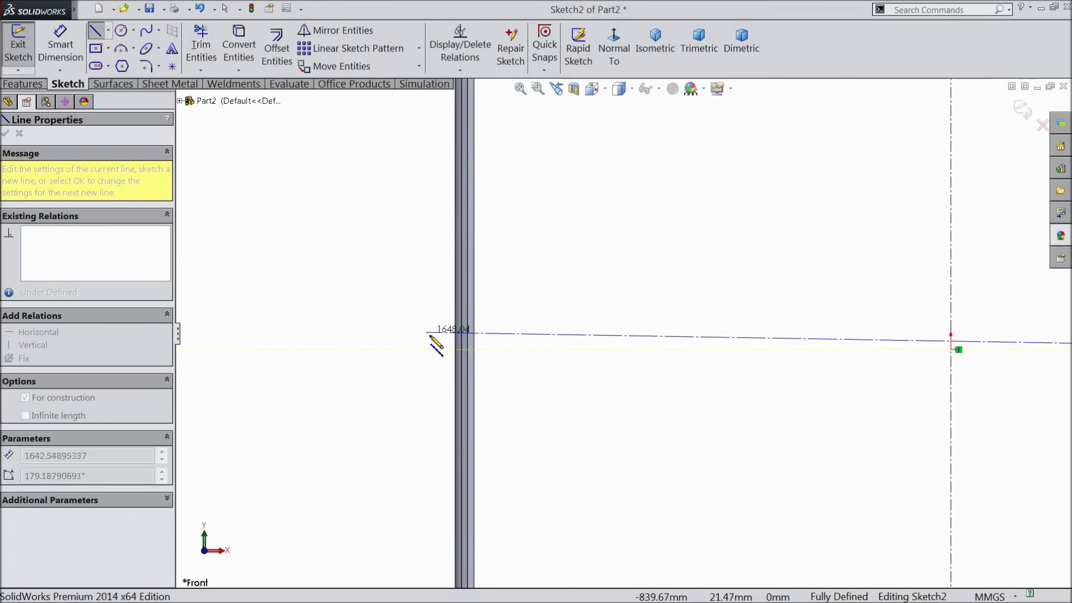
pyautogui.click(456, 350)
pyautogui.rightClick(368, 284)
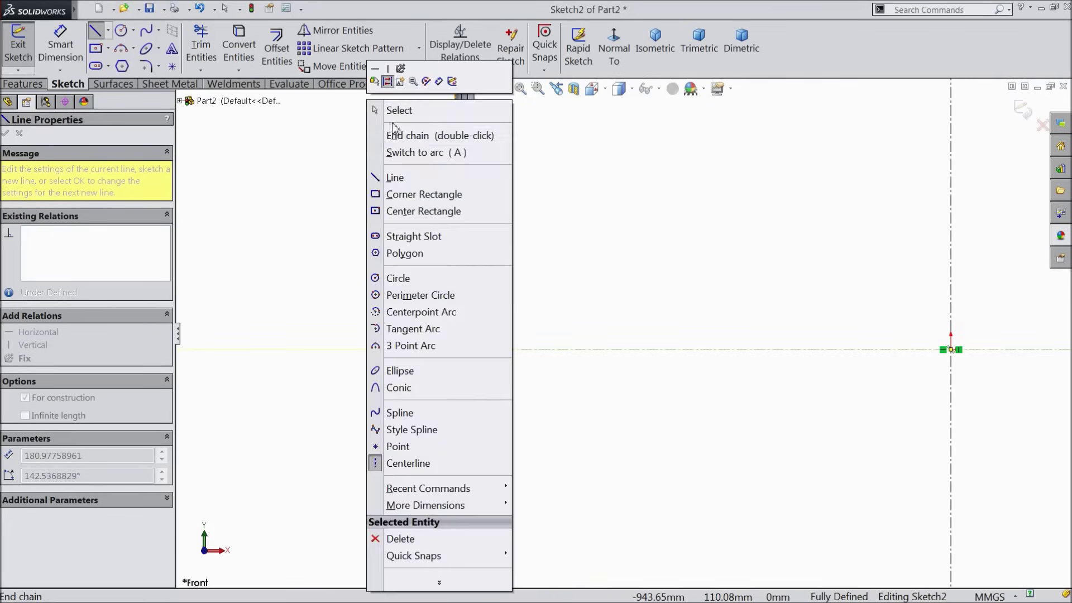
pyautogui.click(391, 110)
# Step: Choose the Corner Rectangle tool and fit the whole part in view
pyautogui.click(108, 47)
pyautogui.click(134, 65)
pyautogui.press('f')
pyautogui.scroll(-10, 691, 215)
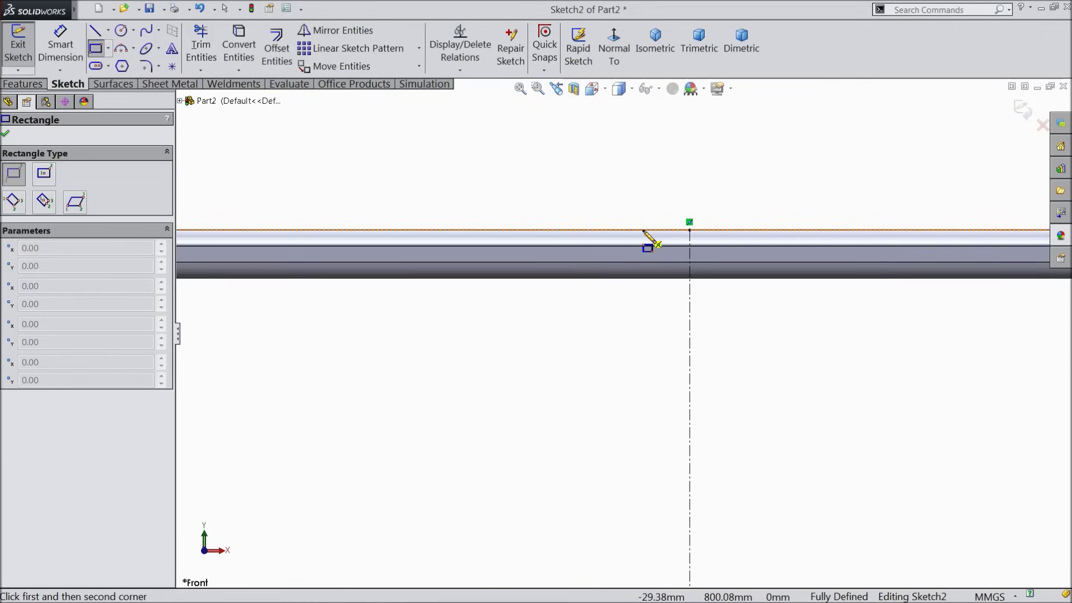
# Step: Draw a vertical bar rectangle from the frame's top edge to its bottom edge
pyautogui.click(643, 232)
pyautogui.scroll(10, 692, 335)
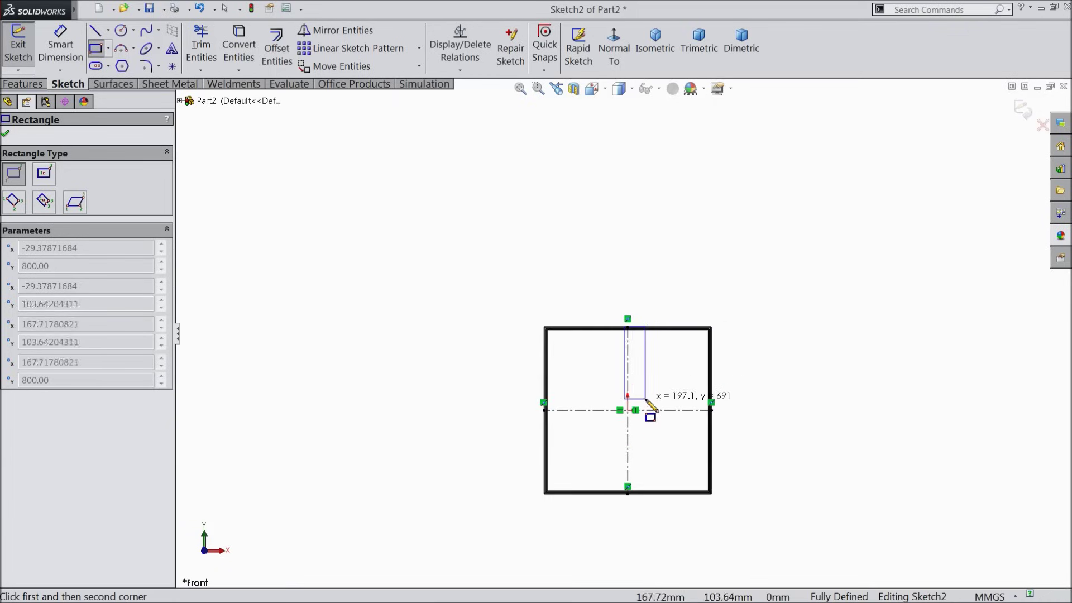
pyautogui.scroll(-10, 638, 431)
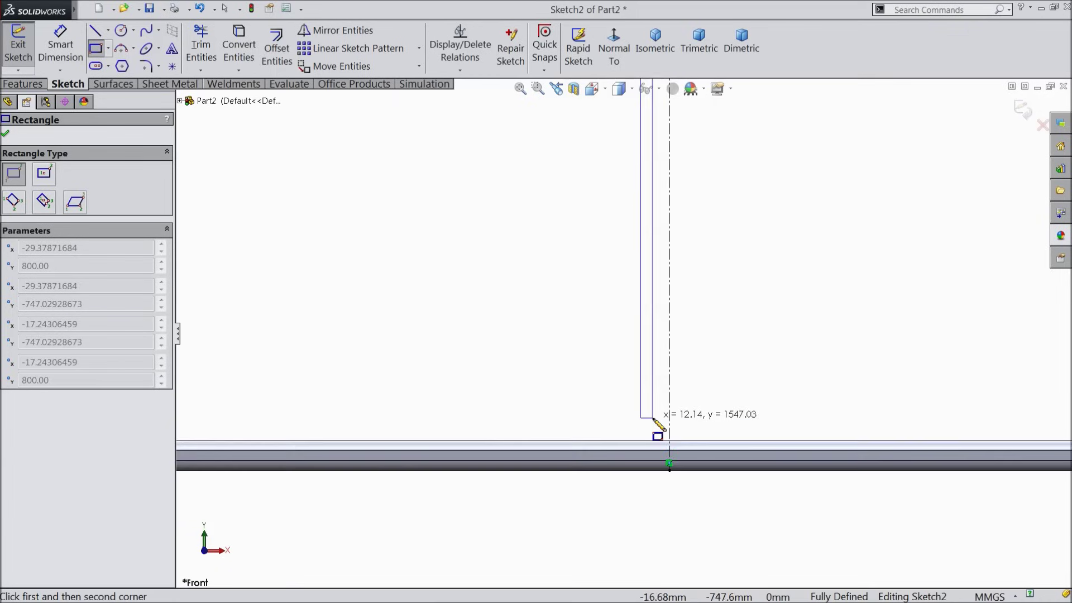
pyautogui.click(751, 496)
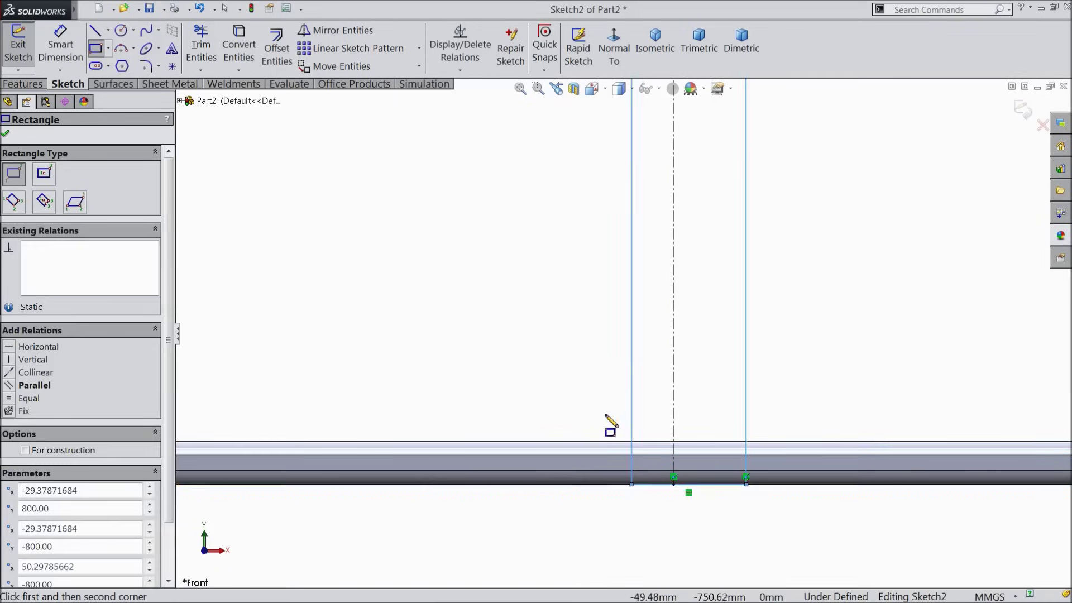
pyautogui.scroll(5, 610, 426)
pyautogui.scroll(5, 761, 352)
pyautogui.scroll(-6, 718, 299)
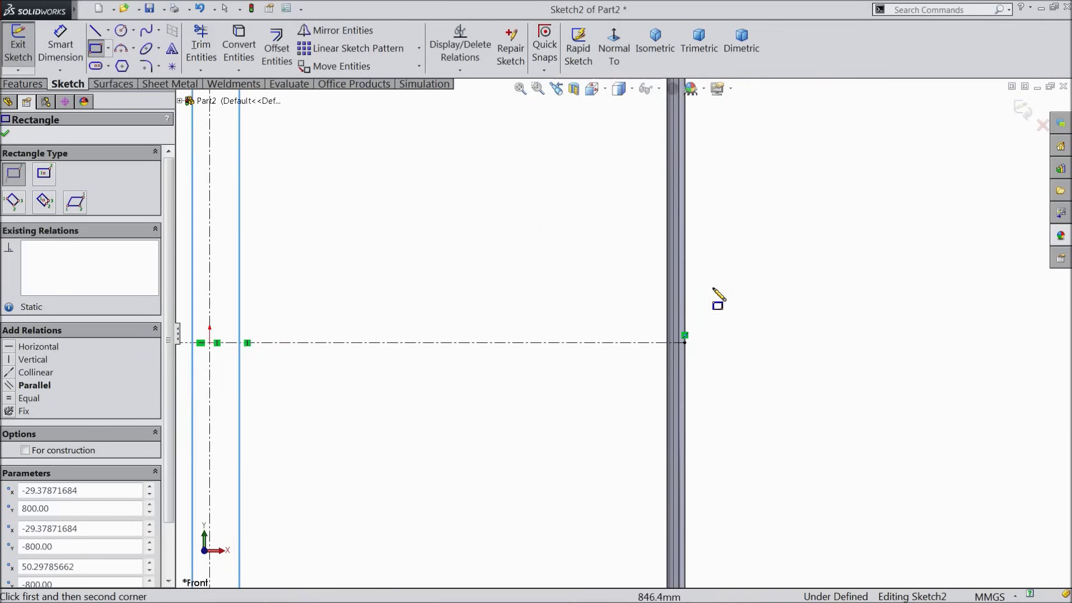
pyautogui.scroll(-4, 663, 341)
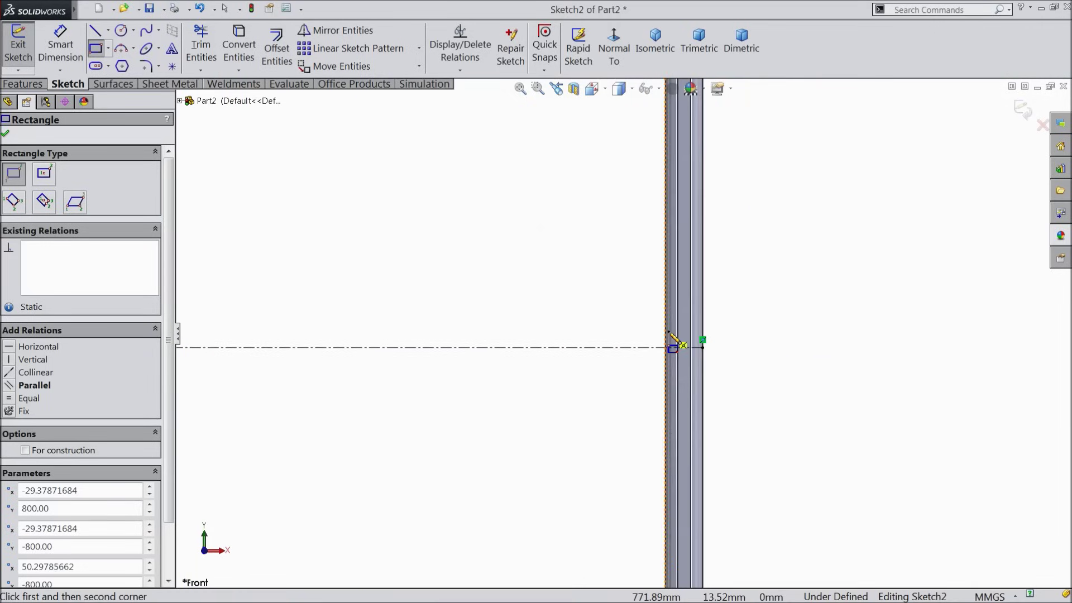
# Step: Draw a horizontal bar rectangle from the frame's right edge to its left edge
pyautogui.click(685, 295)
pyautogui.scroll(8, 662, 407)
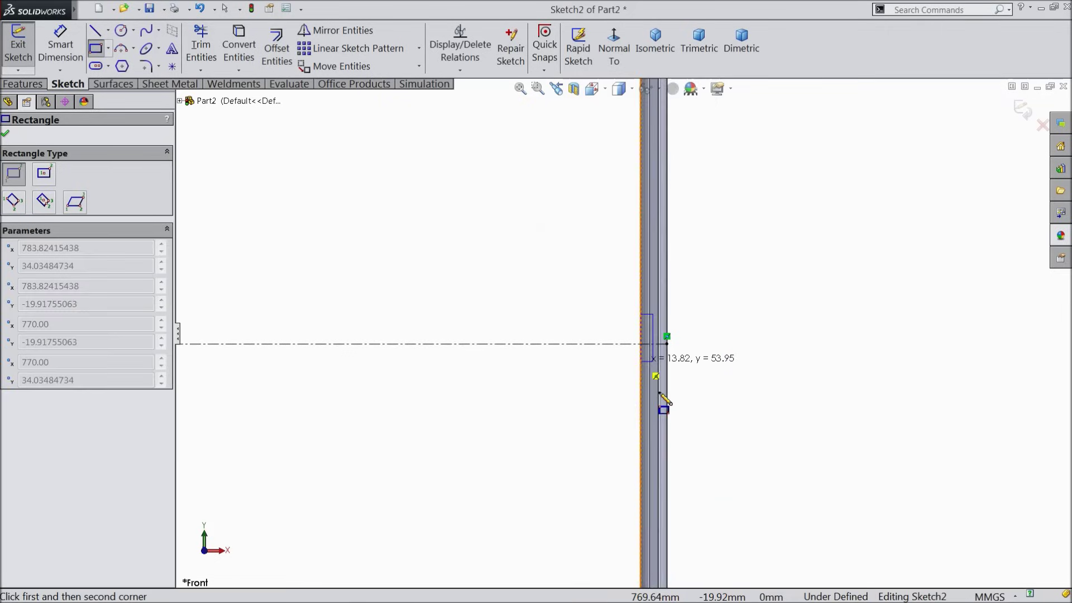
pyautogui.scroll(-6, 393, 340)
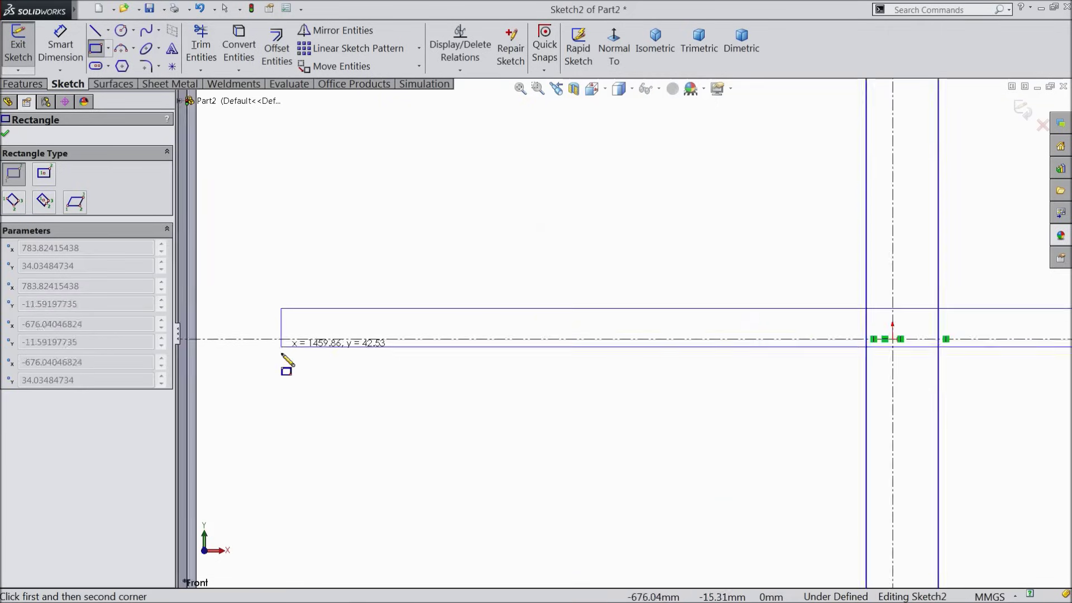
pyautogui.scroll(-3, 400, 340)
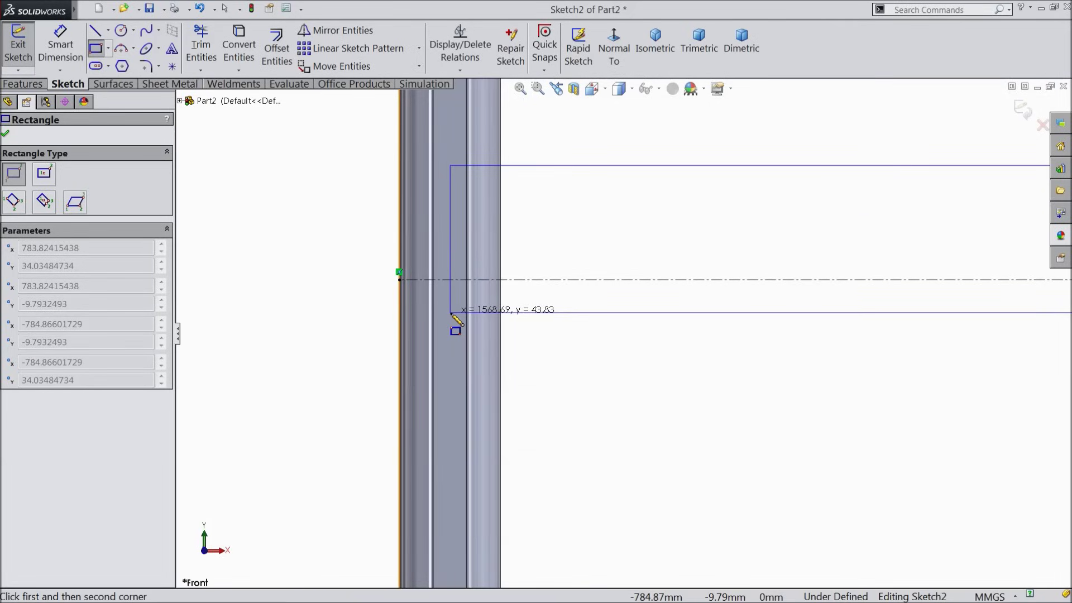
pyautogui.click(453, 313)
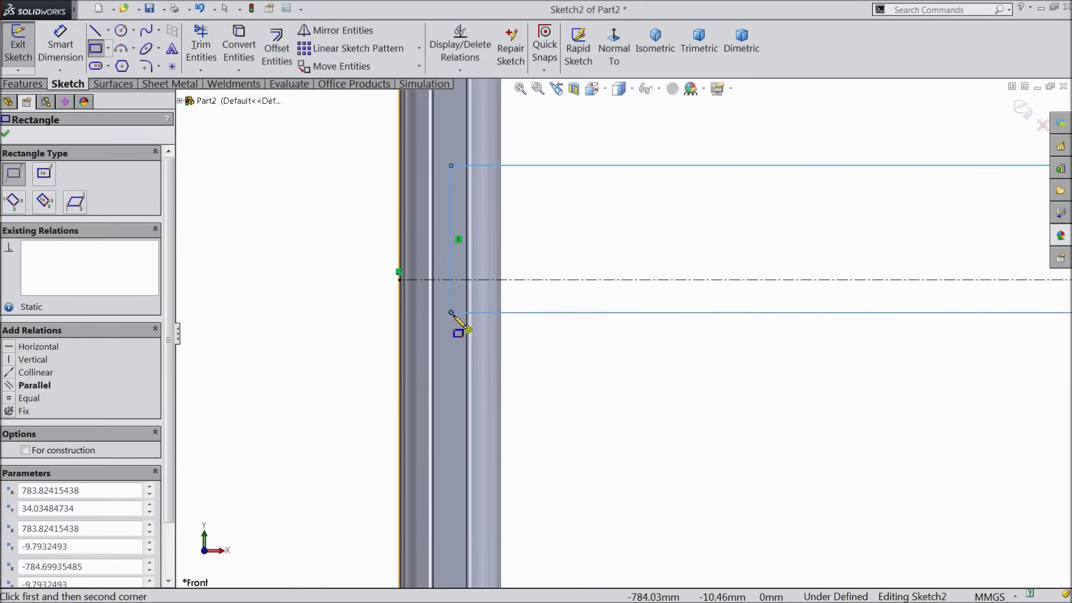
pyautogui.click(5, 134)
pyautogui.click(60, 45)
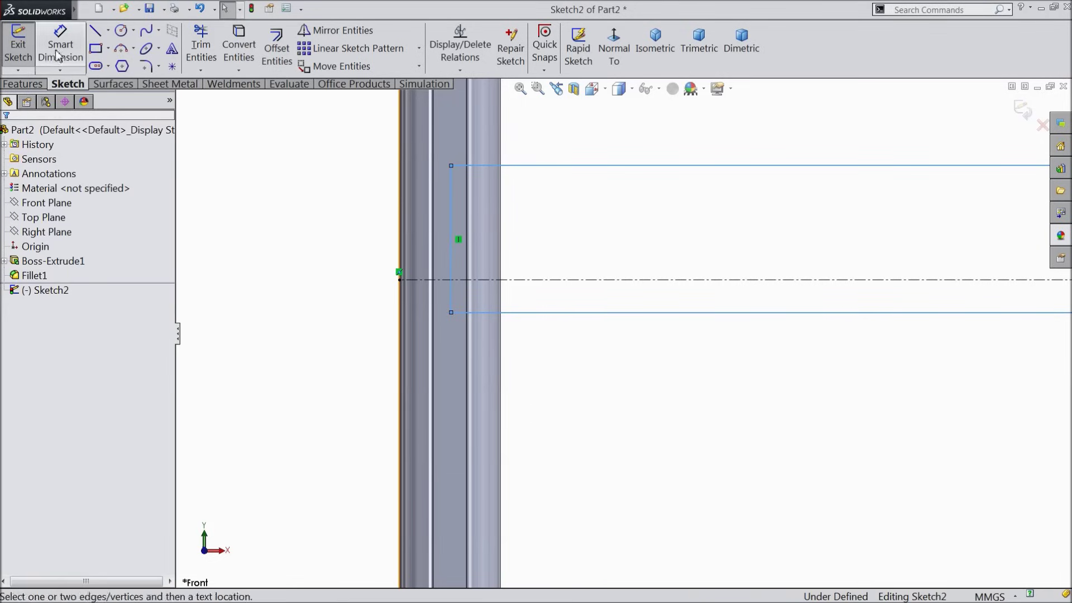
# Step: Dimension both end gaps of the horizontal bar to the frame at 4 mm
pyautogui.scroll(-2, 474, 168)
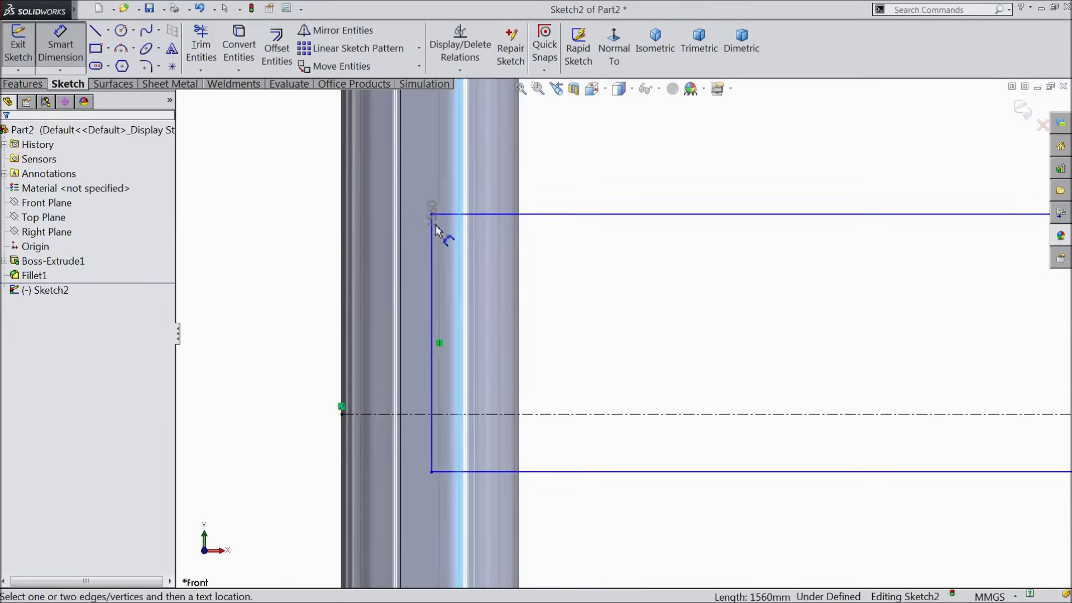
pyautogui.click(431, 235)
pyautogui.click(455, 192)
pyautogui.write('4')
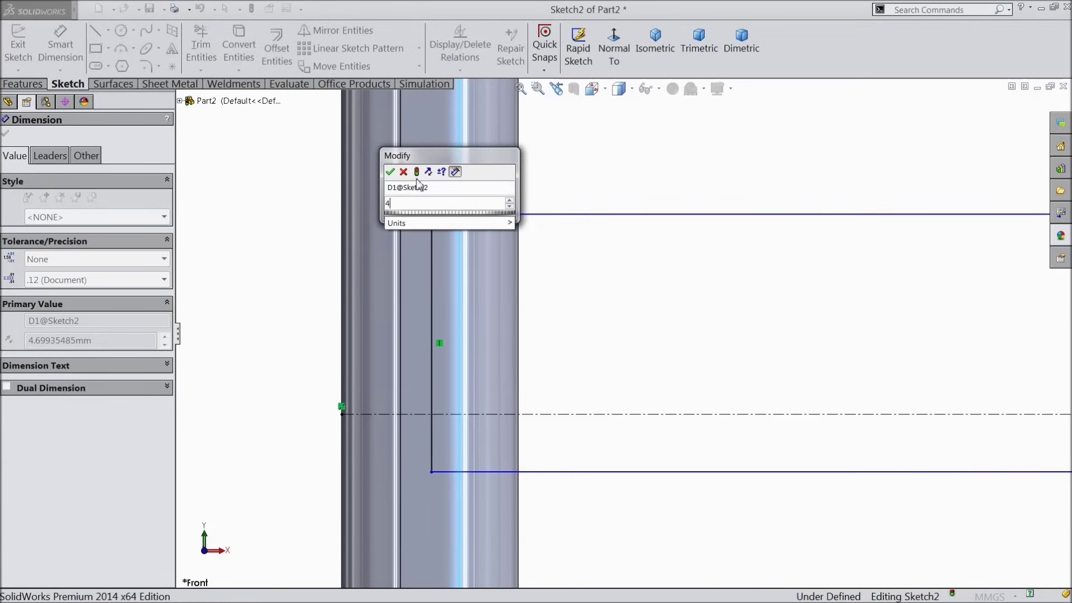
pyautogui.click(390, 171)
pyautogui.scroll(5, 438, 232)
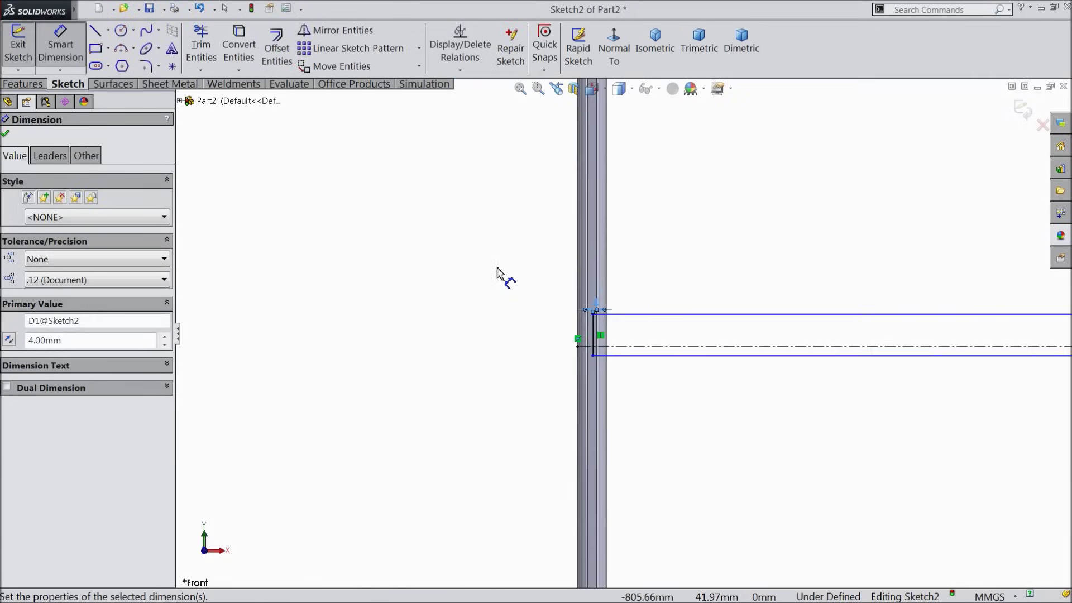
pyautogui.scroll(5, 636, 324)
pyautogui.scroll(-10, 893, 354)
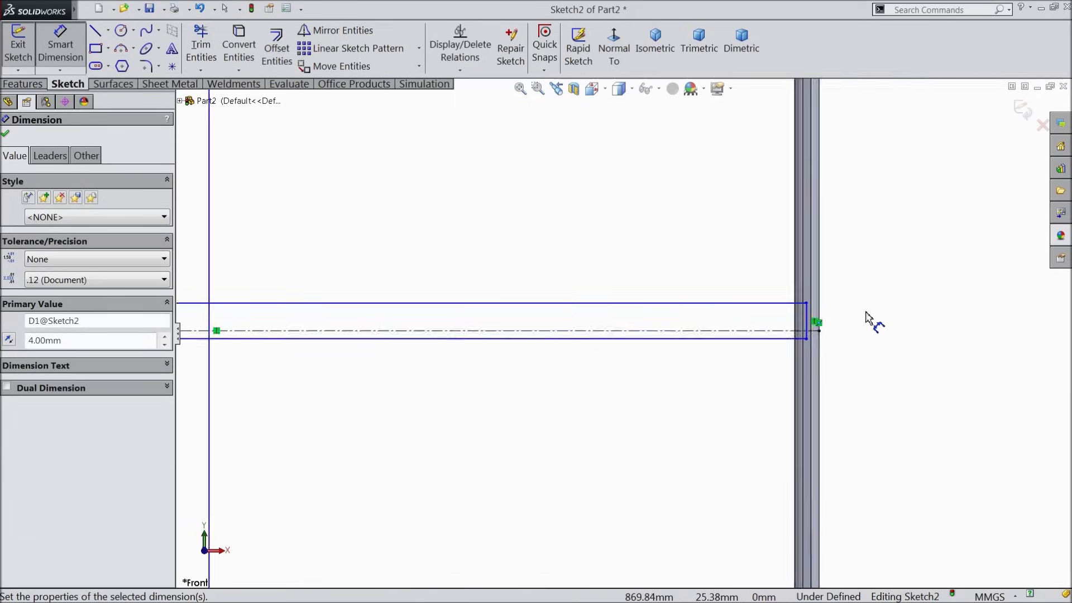
pyautogui.scroll(-2, 734, 317)
pyautogui.click(675, 325)
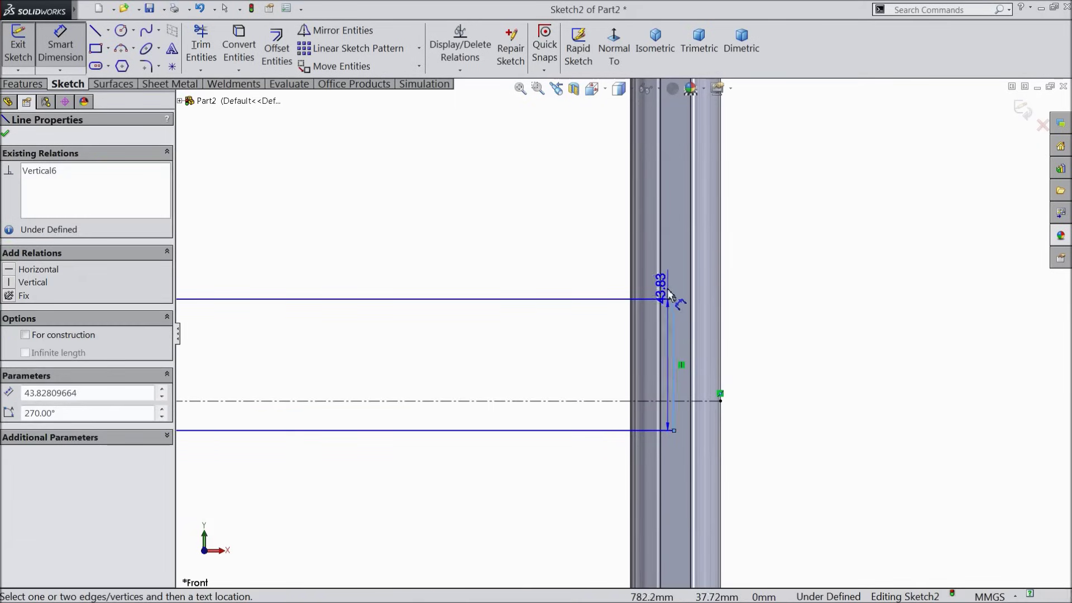
pyautogui.click(661, 290)
pyautogui.click(673, 282)
pyautogui.write('4')
pyautogui.click(611, 258)
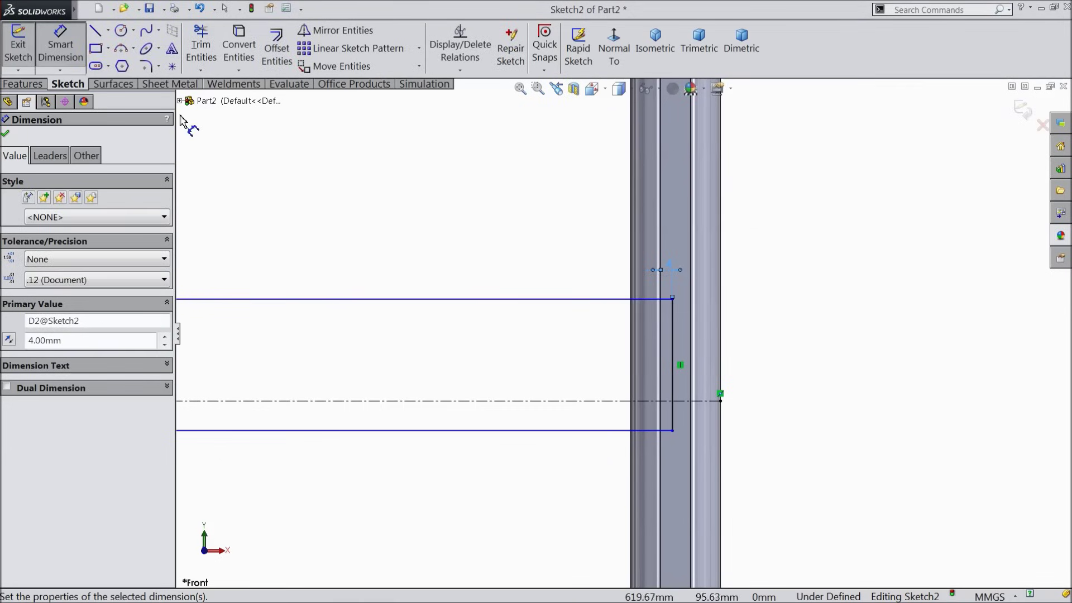
# Step: Set the horizontal bar height to 40 mm and the vertical bar width to 50 mm
pyautogui.click(671, 337)
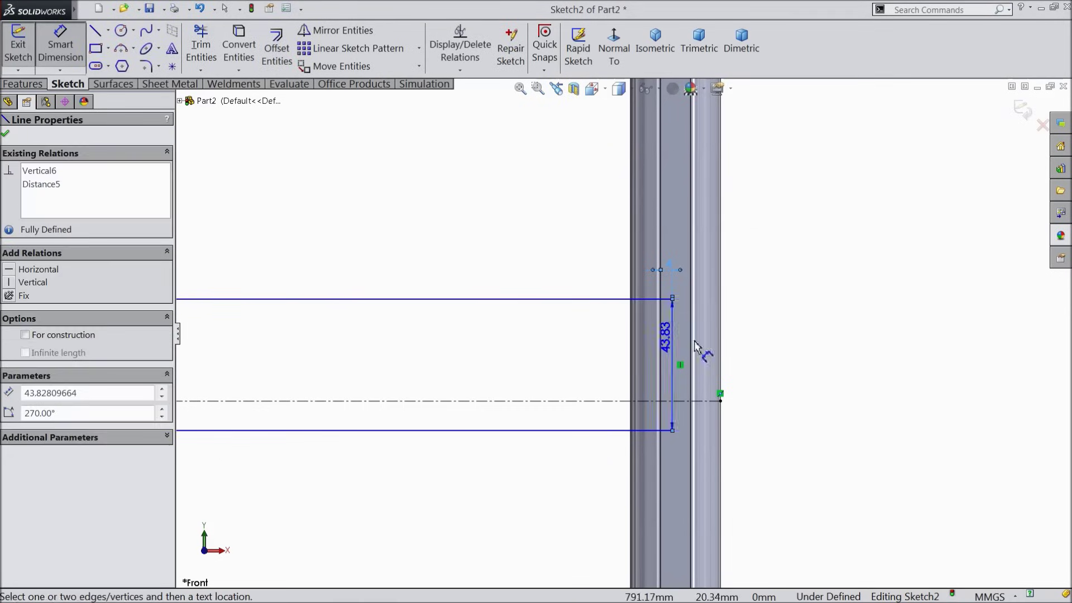
pyautogui.click(763, 362)
pyautogui.write('40')
pyautogui.click(707, 344)
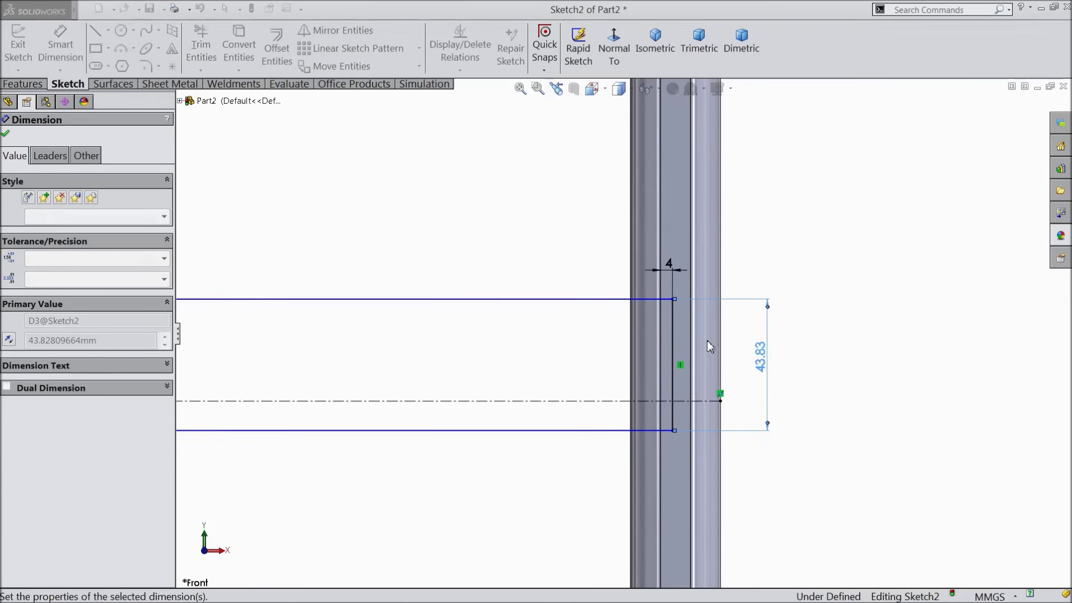
pyautogui.scroll(6, 531, 318)
pyautogui.scroll(3, 520, 319)
pyautogui.scroll(-10, 490, 496)
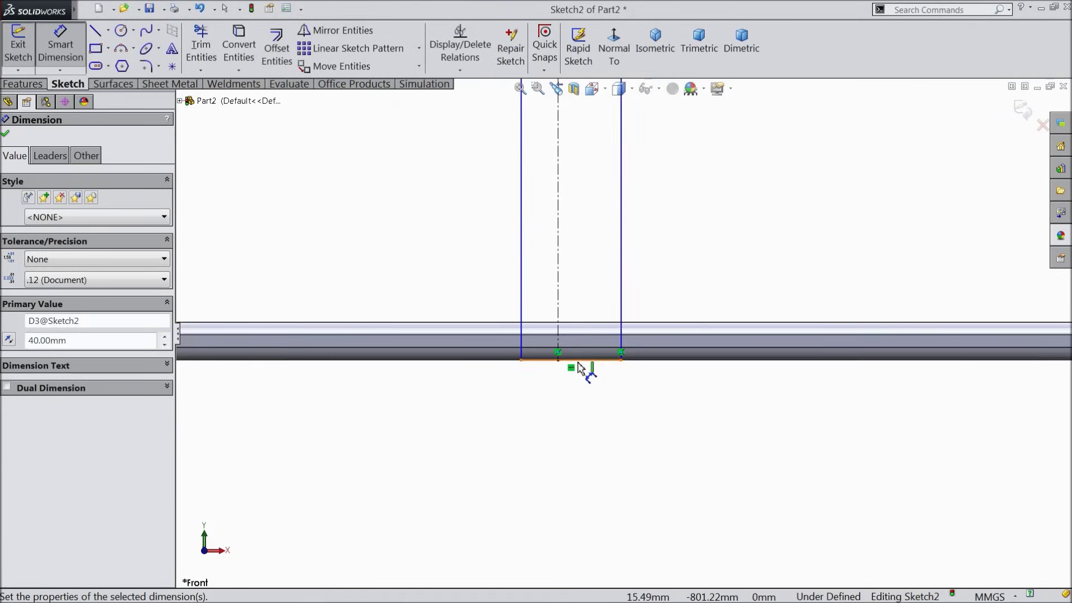
pyautogui.click(579, 368)
pyautogui.click(568, 420)
pyautogui.write('5')
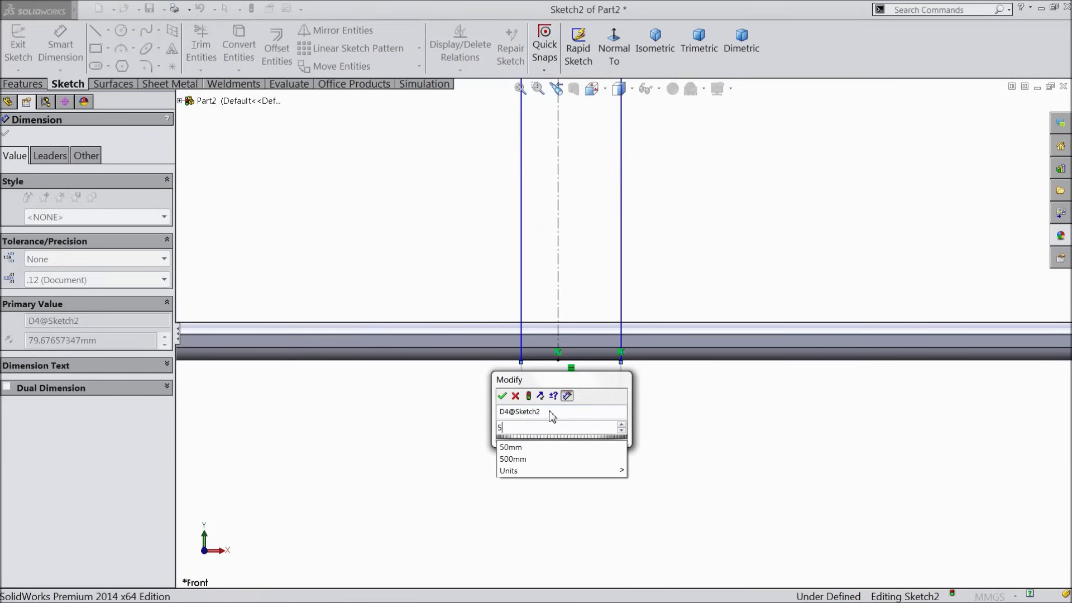
pyautogui.write('0')
pyautogui.press('Return')
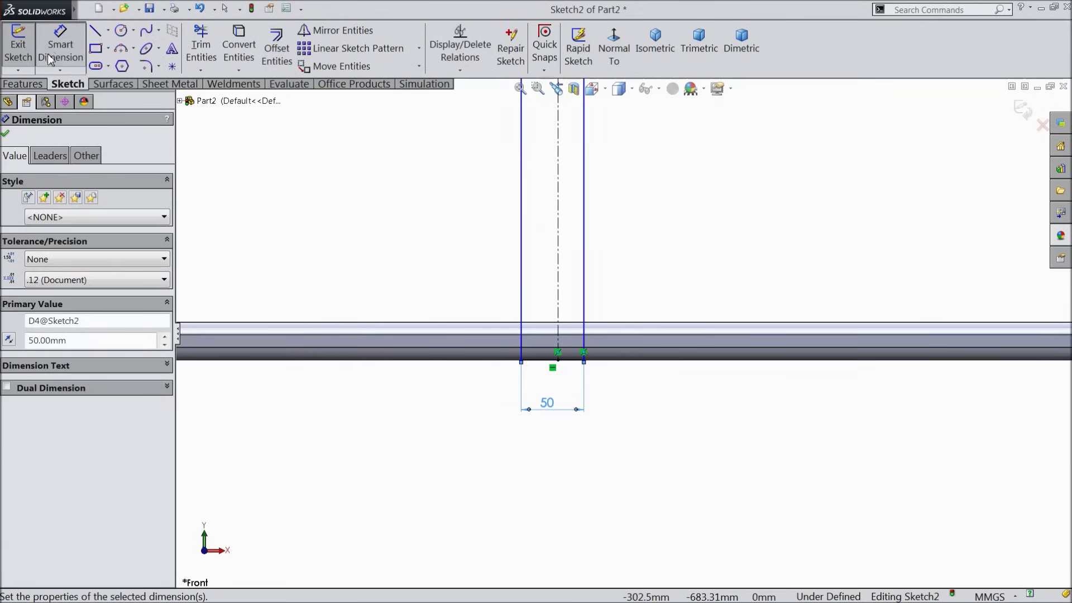
# Step: Make the vertical bar's sides symmetric about the vertical centerline
pyautogui.click(619, 183)
pyautogui.moveTo(619, 183); pyautogui.dragTo(494, 247)
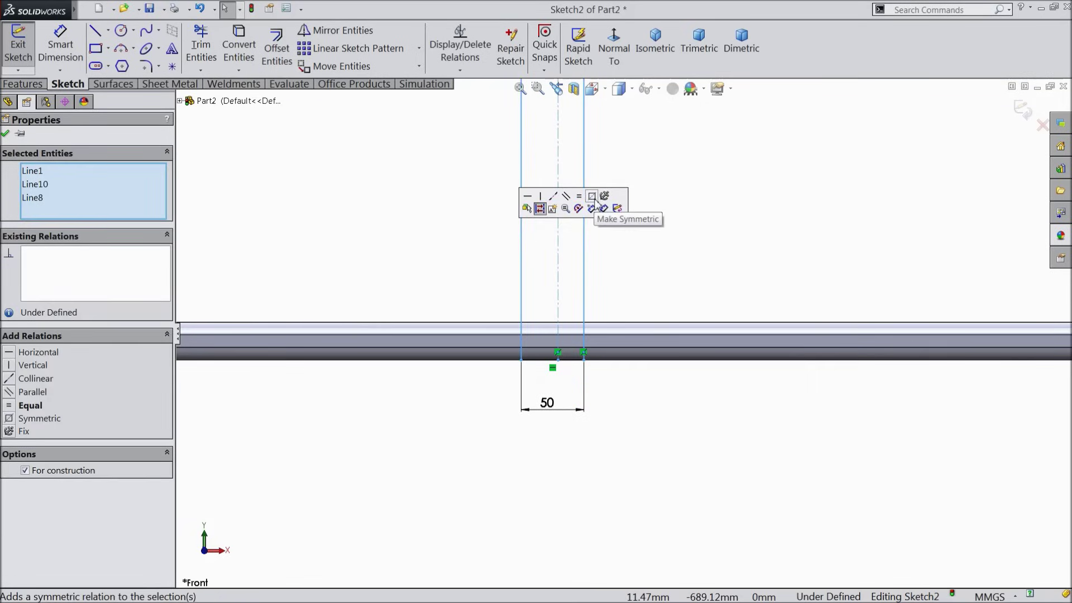
pyautogui.click(592, 196)
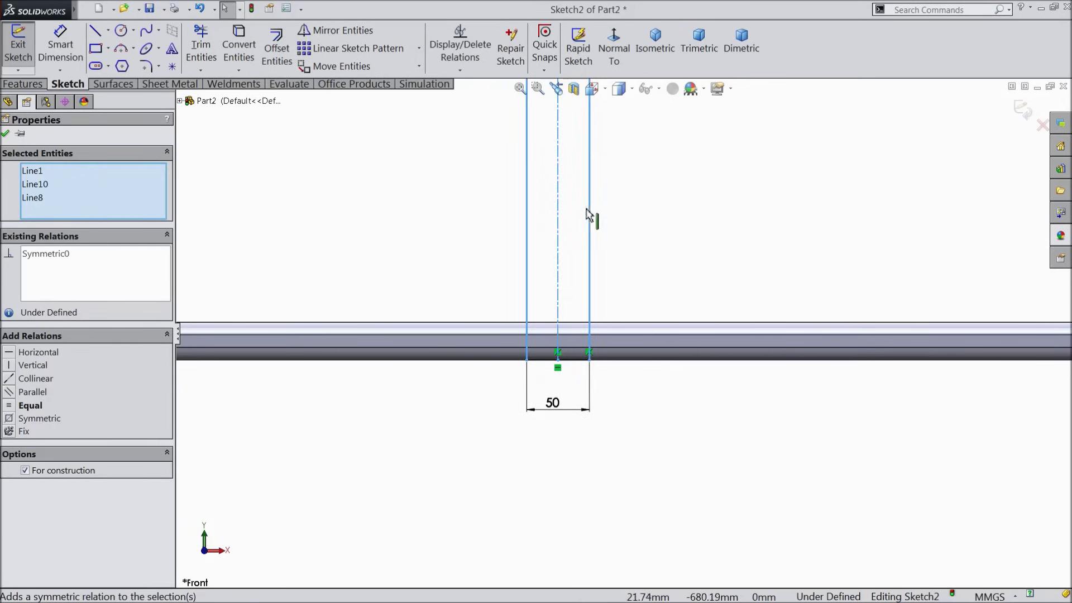
pyautogui.click(5, 134)
# Step: Make the horizontal bar's edges symmetric about the horizontal centerline
pyautogui.scroll(2, 491, 224)
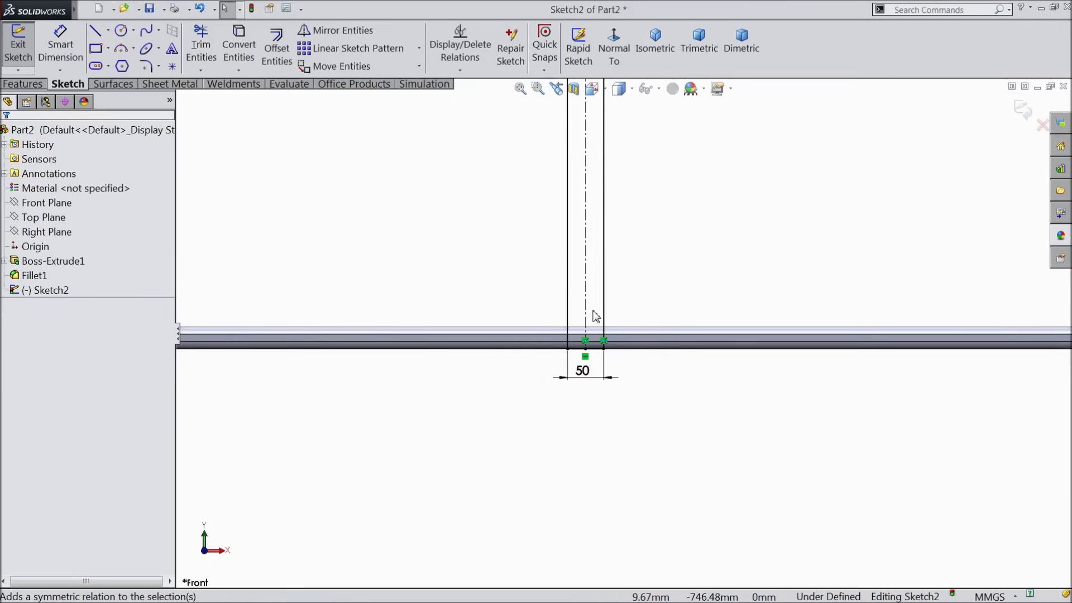
pyautogui.scroll(3, 614, 301)
pyautogui.scroll(-6, 712, 178)
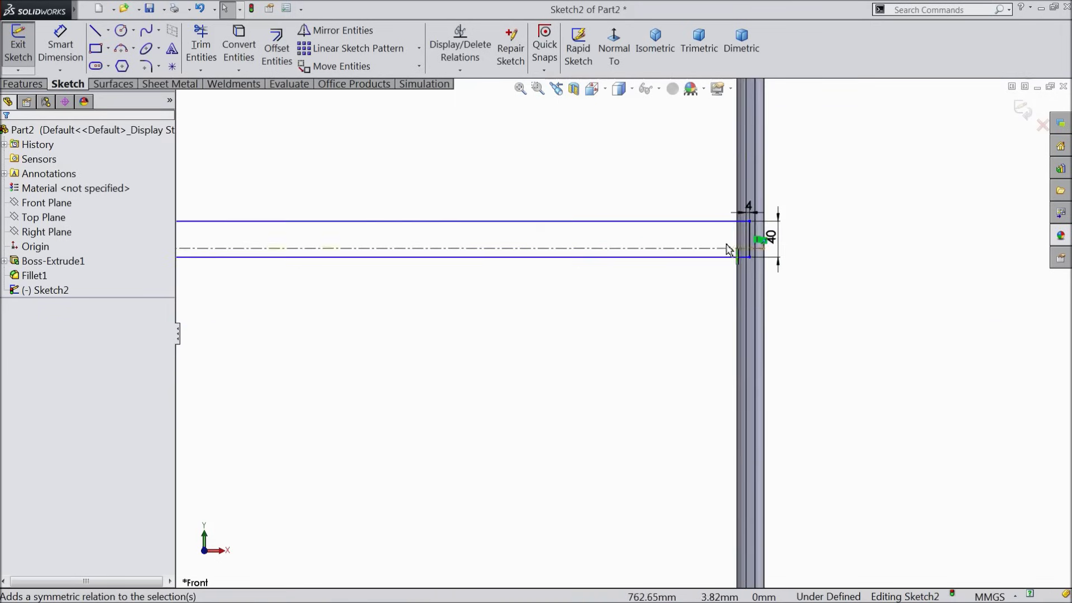
pyautogui.scroll(-2, 729, 249)
pyautogui.moveTo(664, 204); pyautogui.dragTo(592, 316)
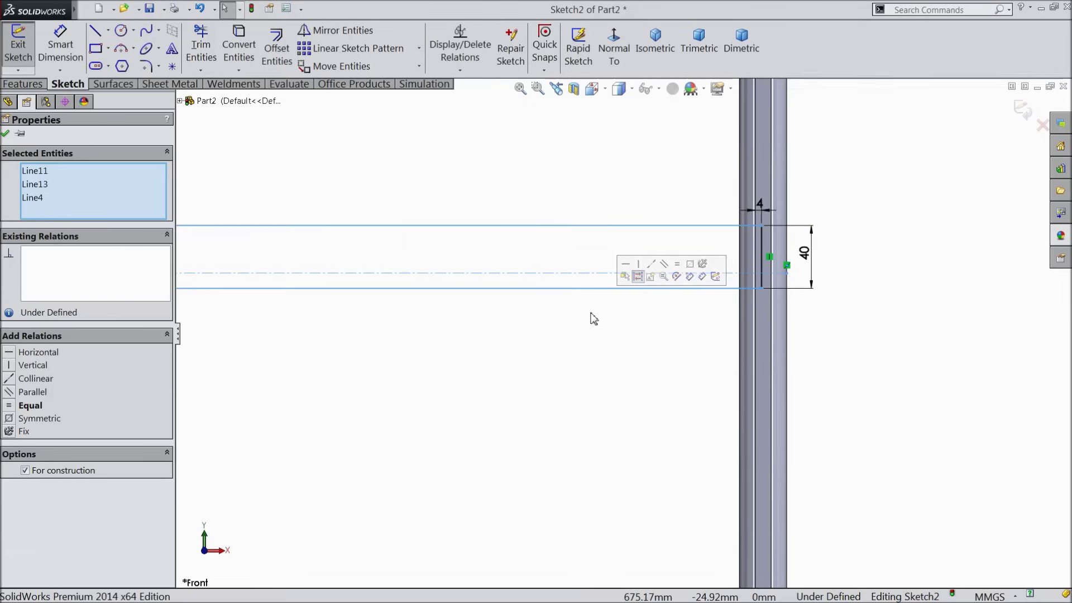
pyautogui.click(691, 265)
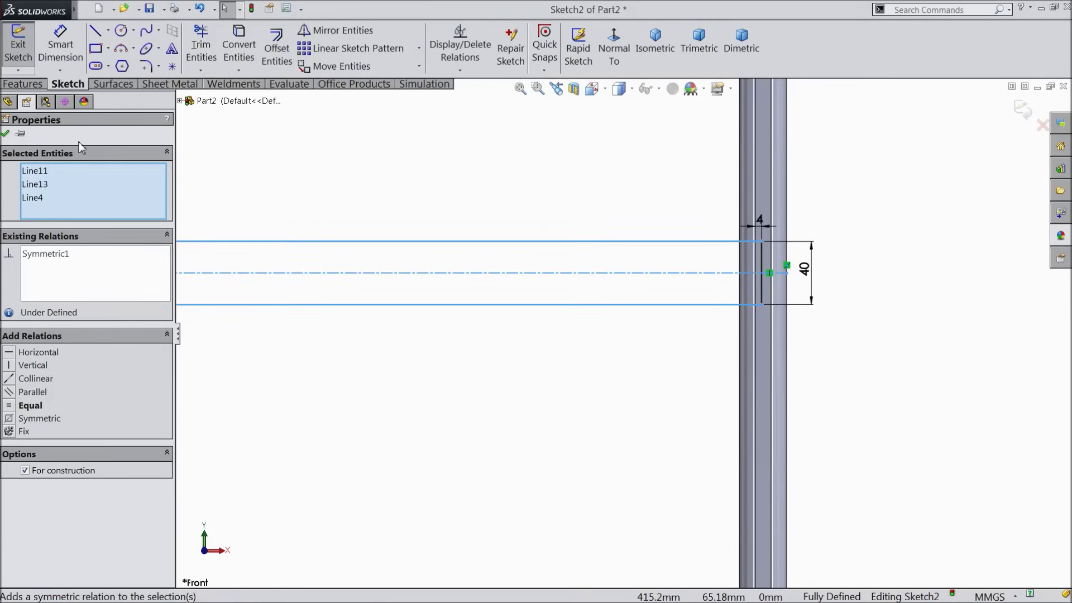
pyautogui.click(8, 136)
pyautogui.scroll(5, 611, 245)
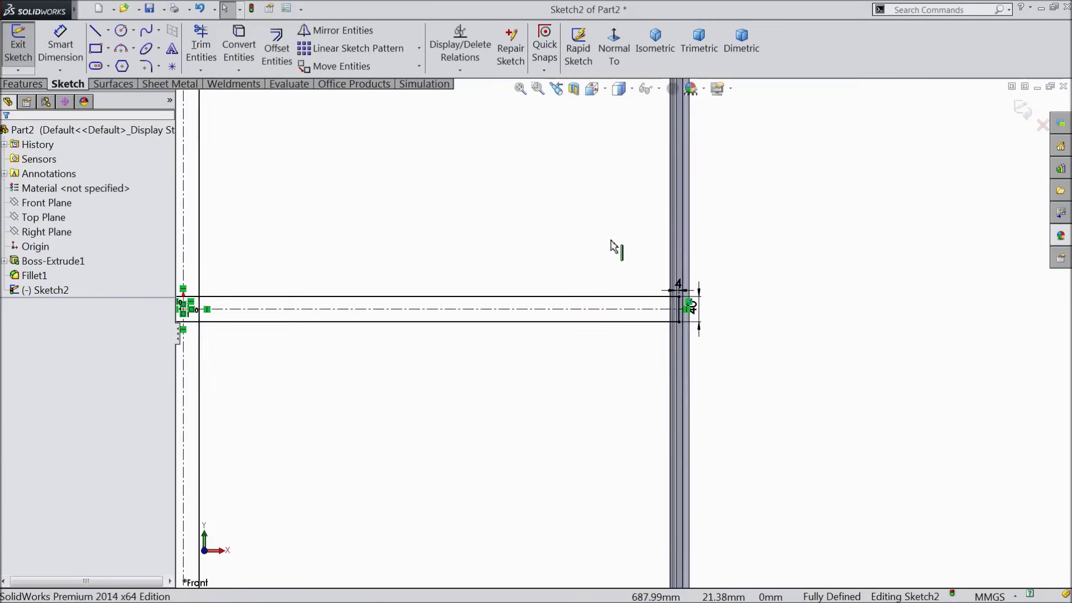
pyautogui.scroll(3, 545, 269)
pyautogui.scroll(-2, 430, 279)
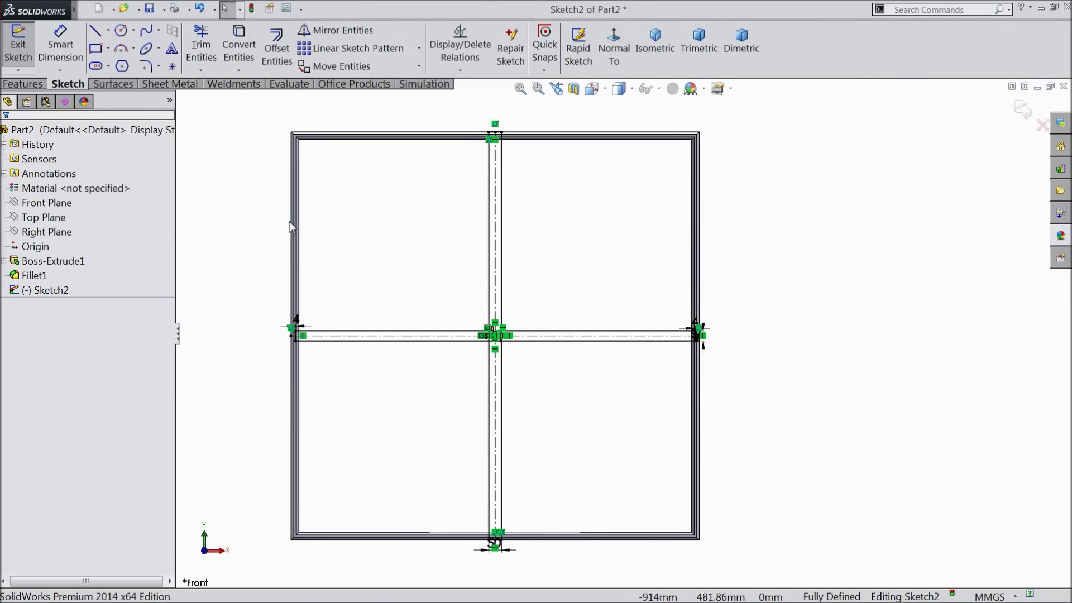
pyautogui.click(22, 85)
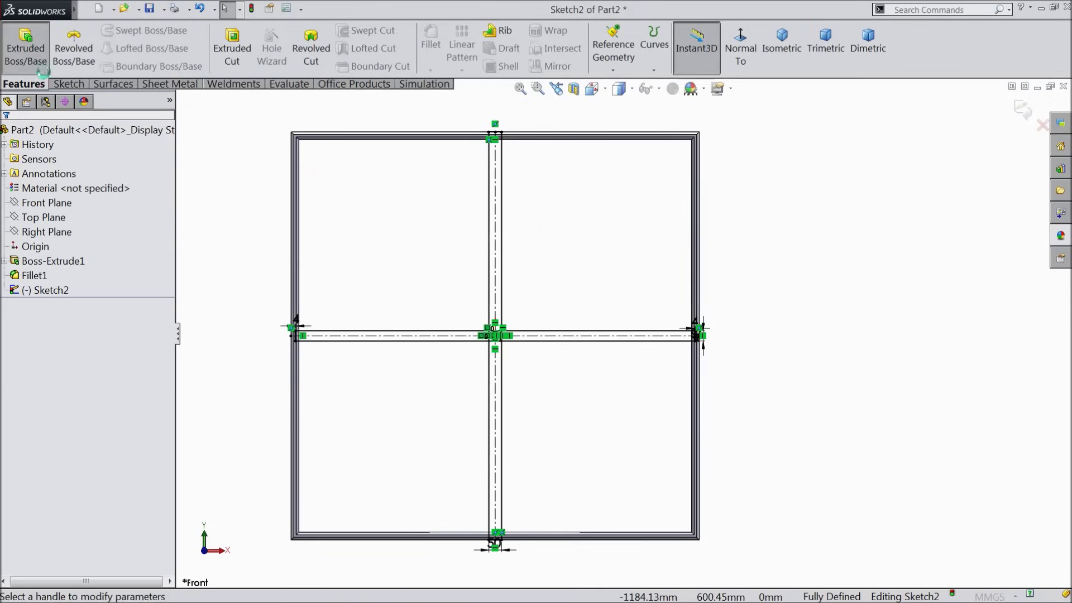
# Step: Extrude the three cross-bar sketch regions 60 mm as Boss-Extrude2
pyautogui.click(30, 52)
pyautogui.scroll(-3, 527, 373)
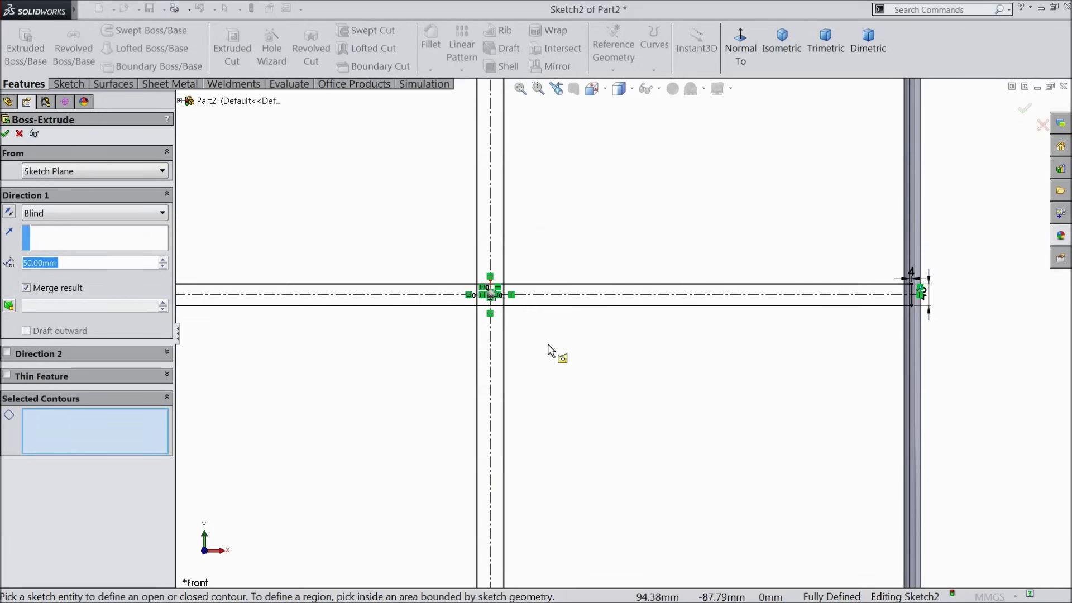
pyautogui.click(499, 334)
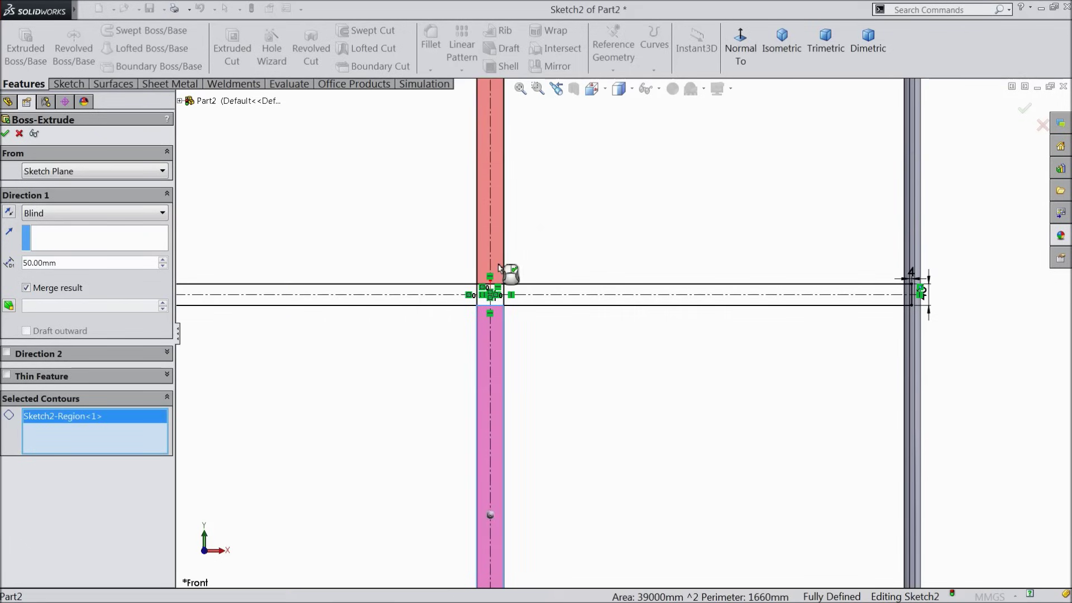
pyautogui.click(500, 274)
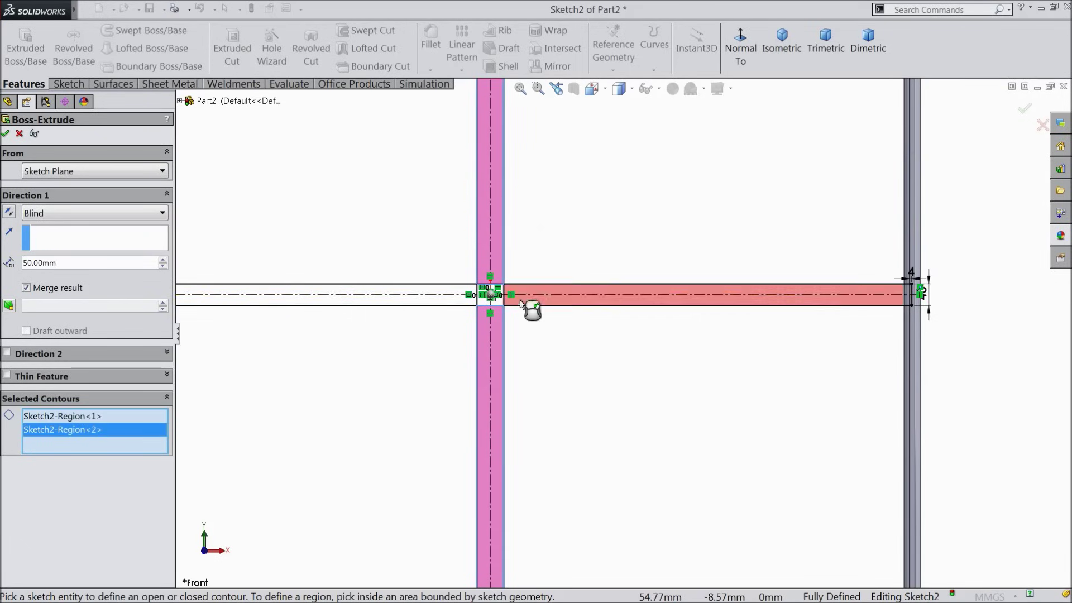
pyautogui.click(524, 305)
pyautogui.moveTo(586, 335)
pyautogui.mouseDown(button='middle')
pyautogui.moveTo(547, 356)
pyautogui.moveTo(548, 378)
pyautogui.moveTo(481, 383)
pyautogui.moveTo(170, 303)
pyautogui.mouseUp(button='middle')
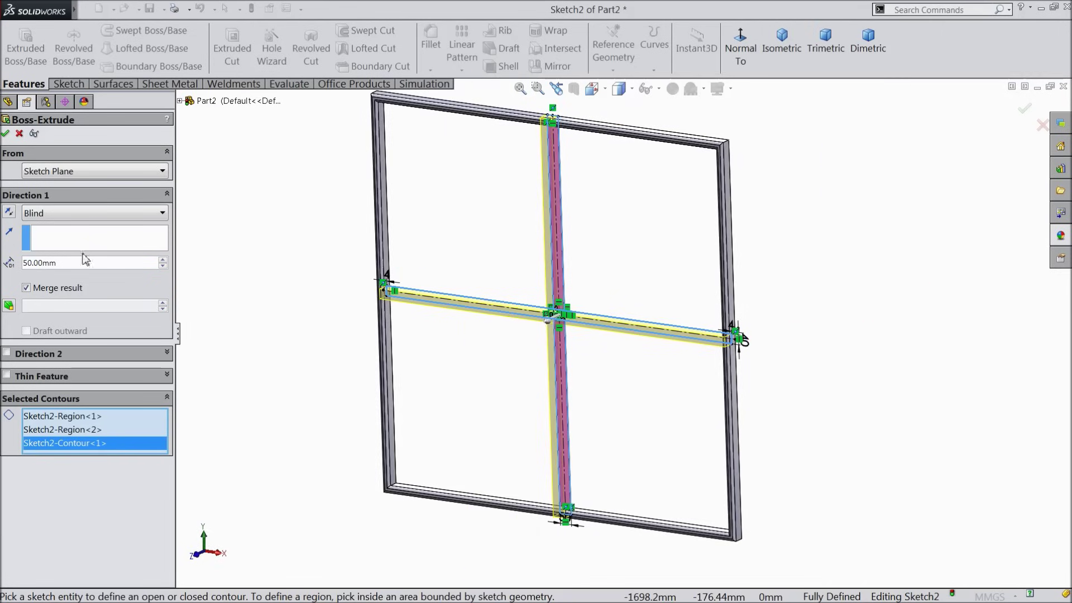
pyautogui.write('60')
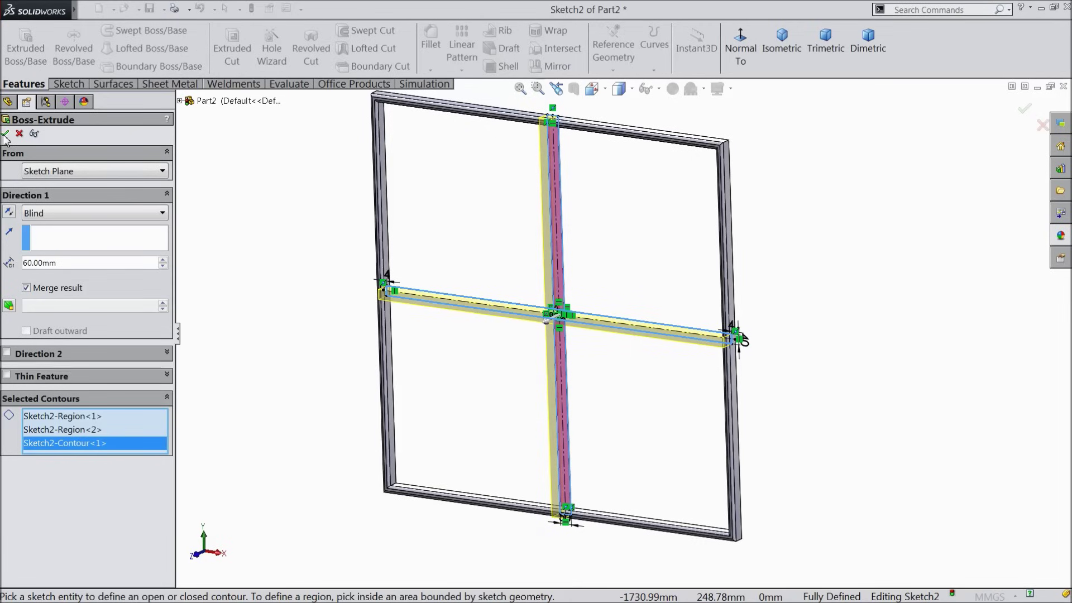
pyautogui.click(6, 133)
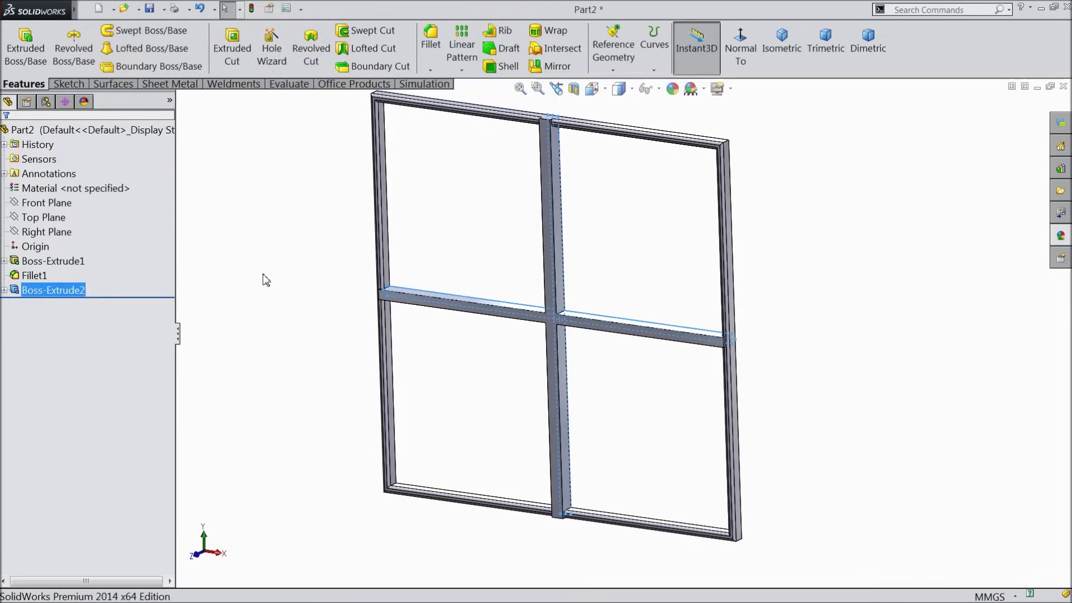
# Step: Round the face where the mullions cross with a 10 mm fillet
pyautogui.click(469, 347)
pyautogui.click(434, 50)
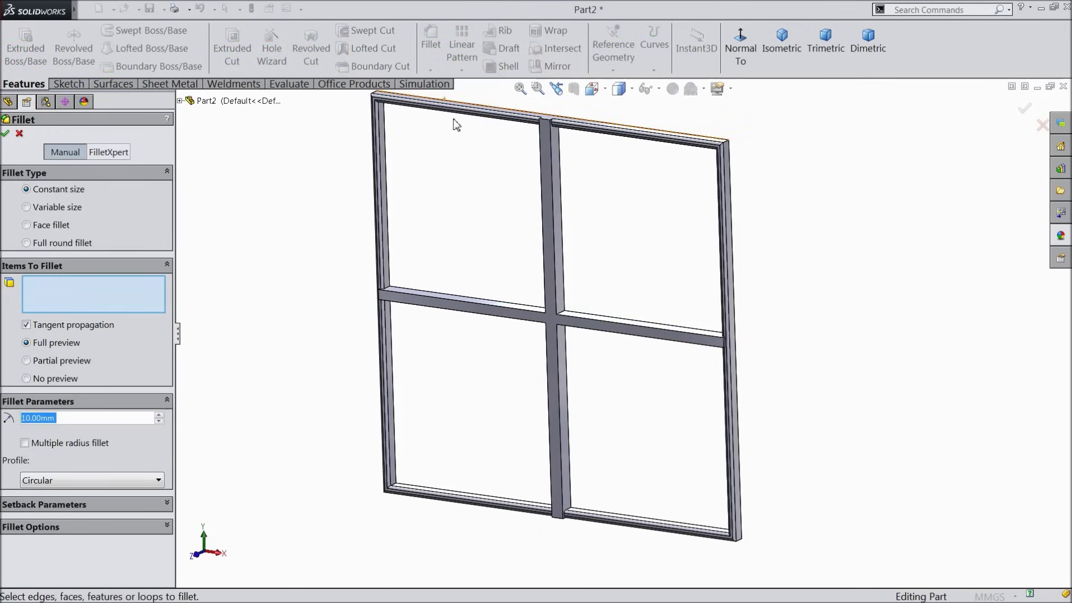
pyautogui.scroll(-4, 531, 344)
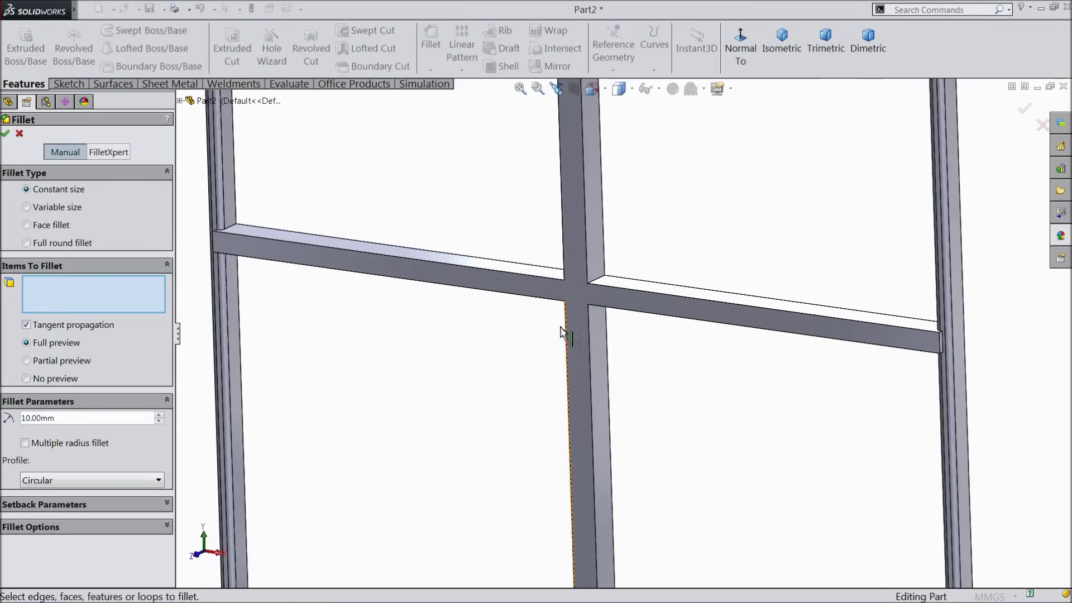
pyautogui.click(582, 290)
pyautogui.click(6, 134)
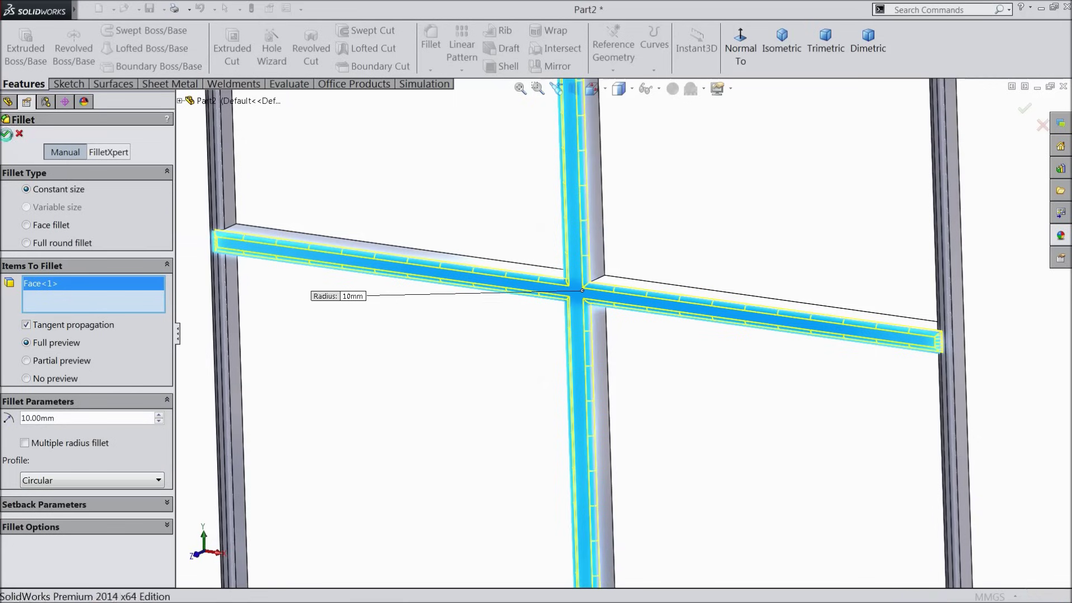
pyautogui.press('f')
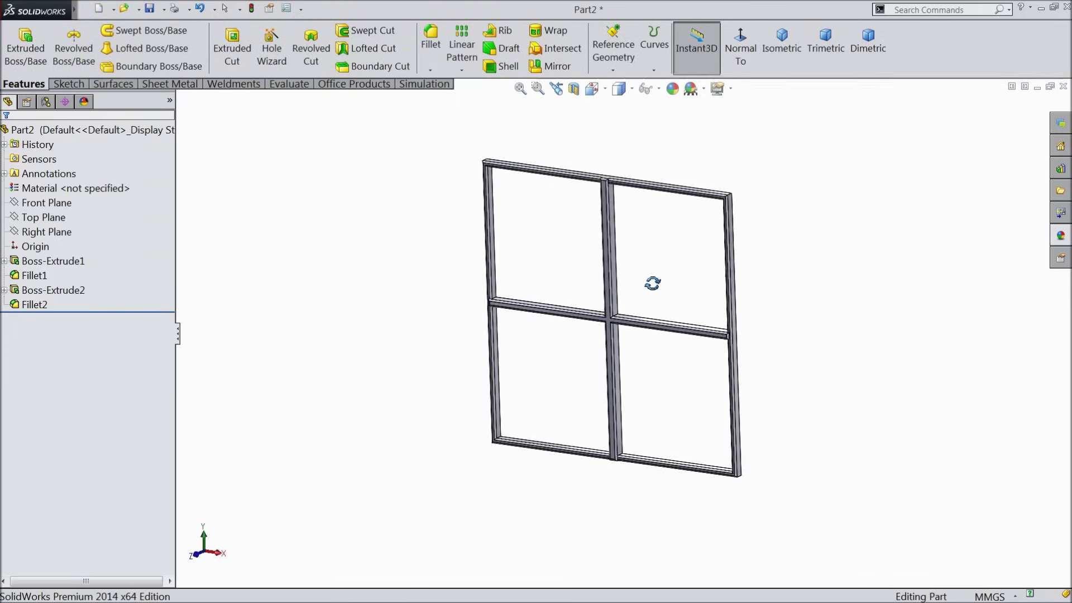
pyautogui.scroll(-3, 749, 280)
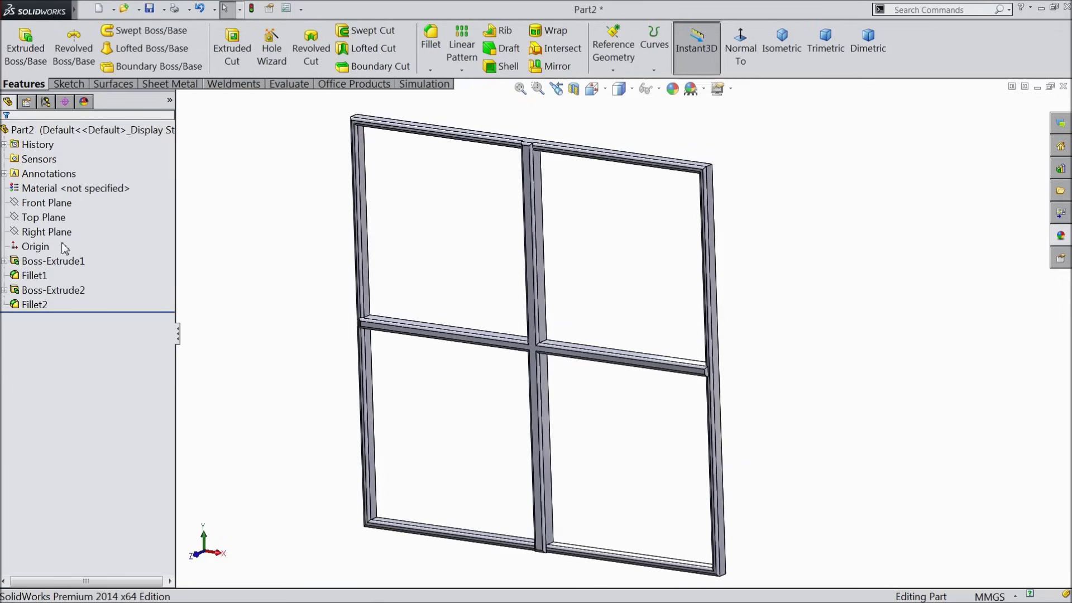
# Step: Select all four frame features in the FeatureManager for recolouring
pyautogui.click(53, 260)
pyautogui.keyDown('ctrl'); pyautogui.click(35, 304); pyautogui.keyUp('ctrl')
pyautogui.keyDown('shift'); pyautogui.click(53, 261); pyautogui.keyUp('shift')
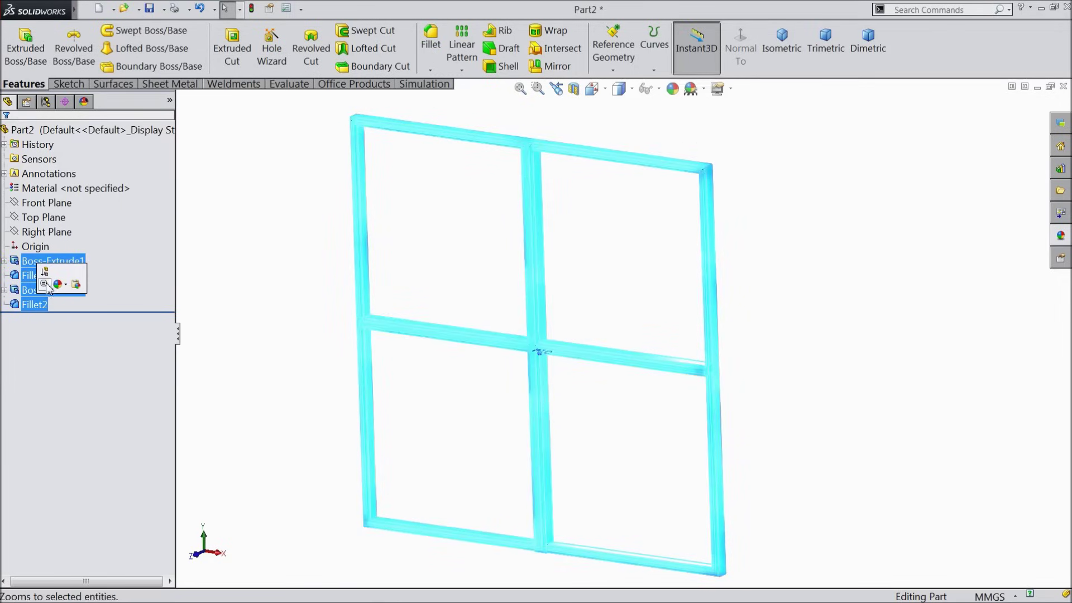
# Step: Apply the Organic > Wood > Rosewood 'polished rosewood 2d' appearance to the selected frame features
pyautogui.click(1060, 239)
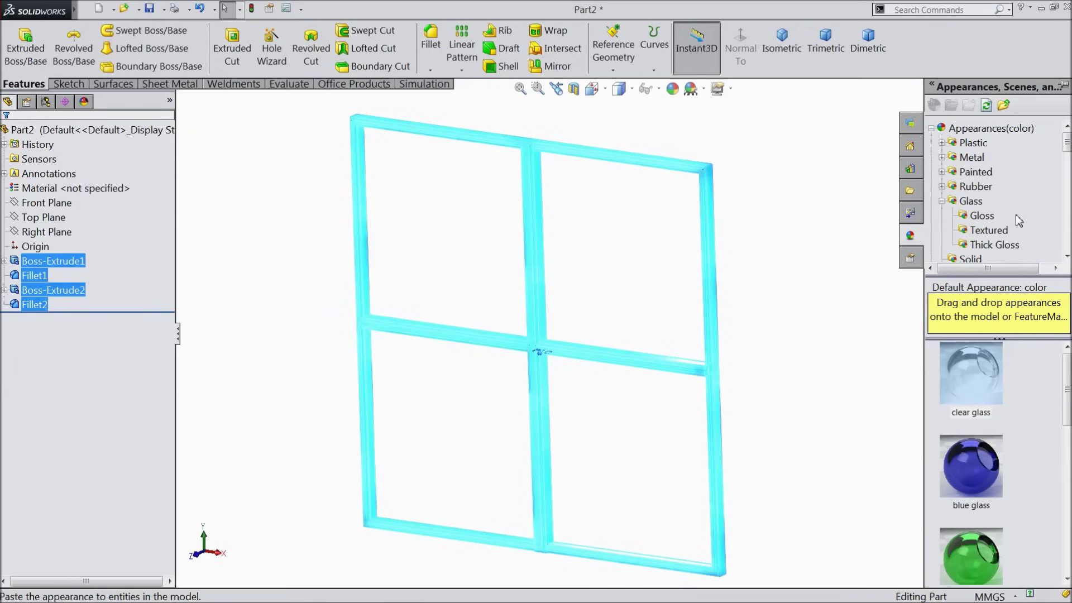
pyautogui.click(942, 201)
pyautogui.click(942, 258)
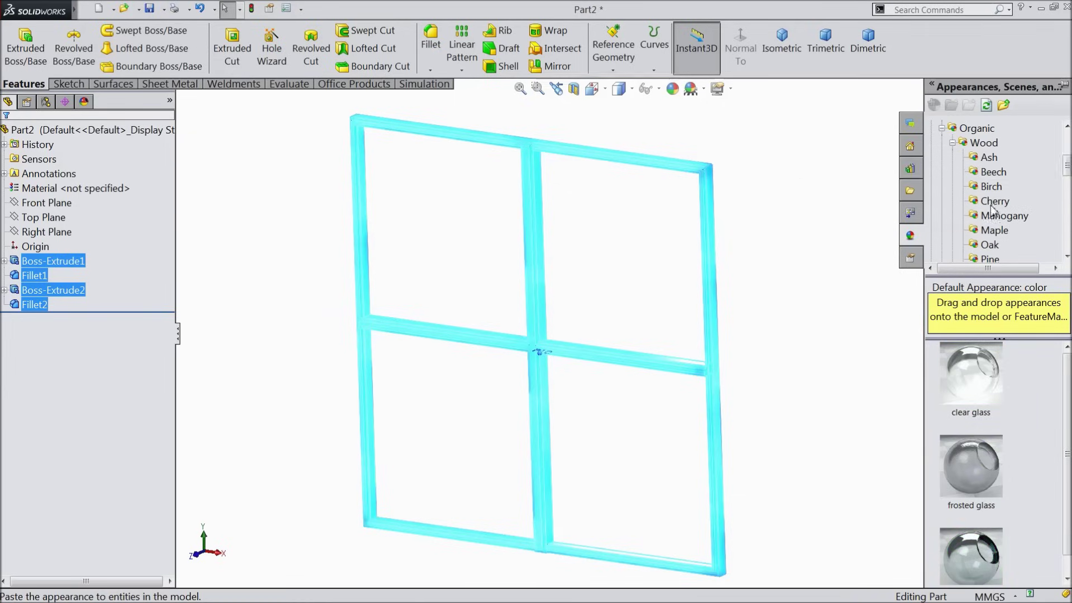
pyautogui.scroll(-1, 994, 234)
pyautogui.click(1003, 230)
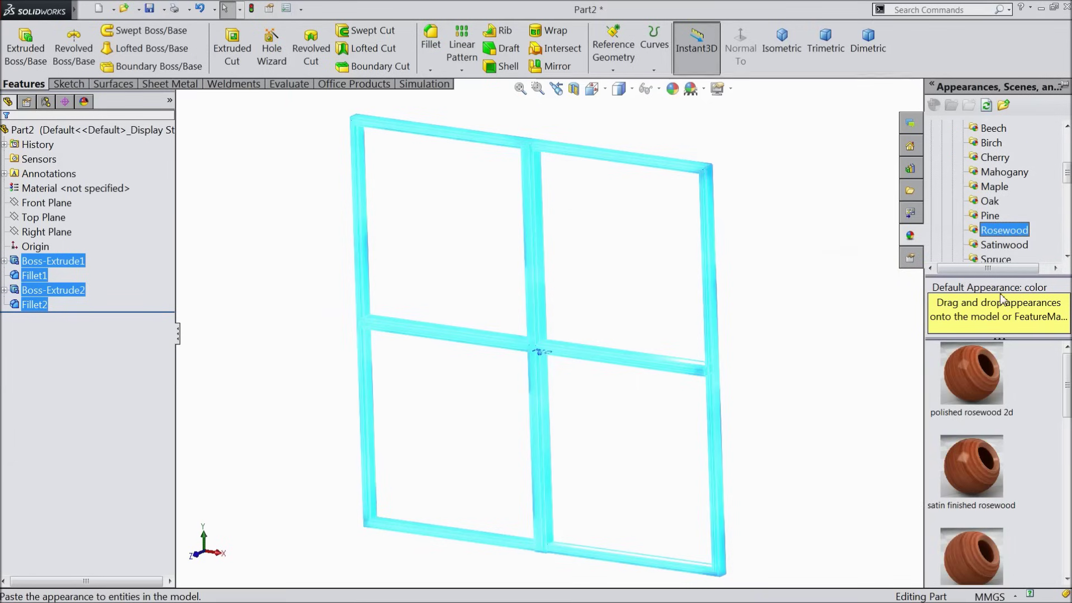
pyautogui.doubleClick(980, 393)
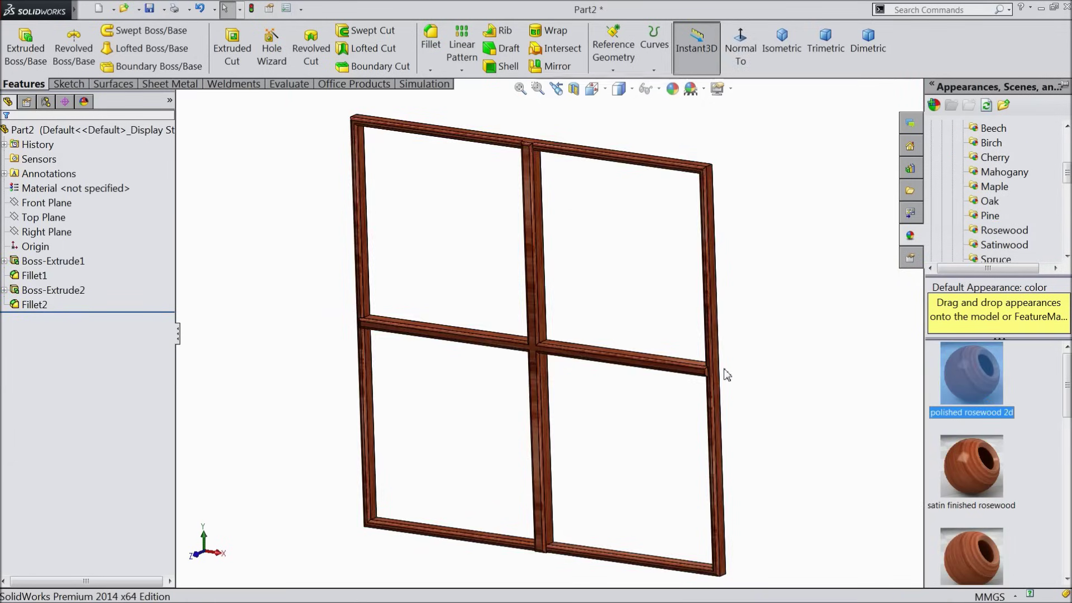
pyautogui.moveTo(753, 330); pyautogui.dragTo(642, 329, button='middle')
pyautogui.scroll(-5, 514, 332)
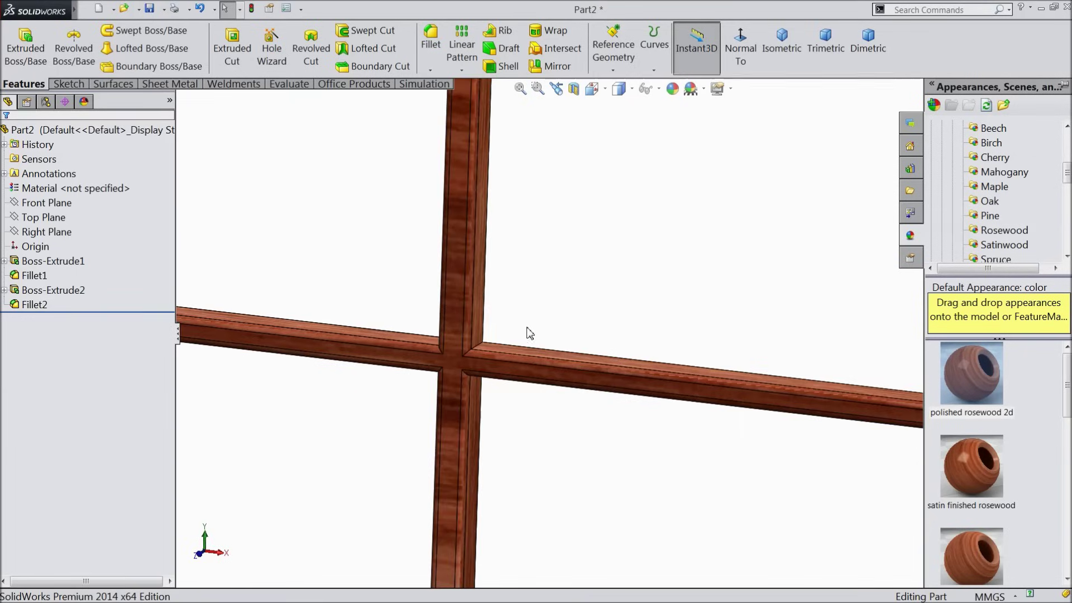
pyautogui.press('f')
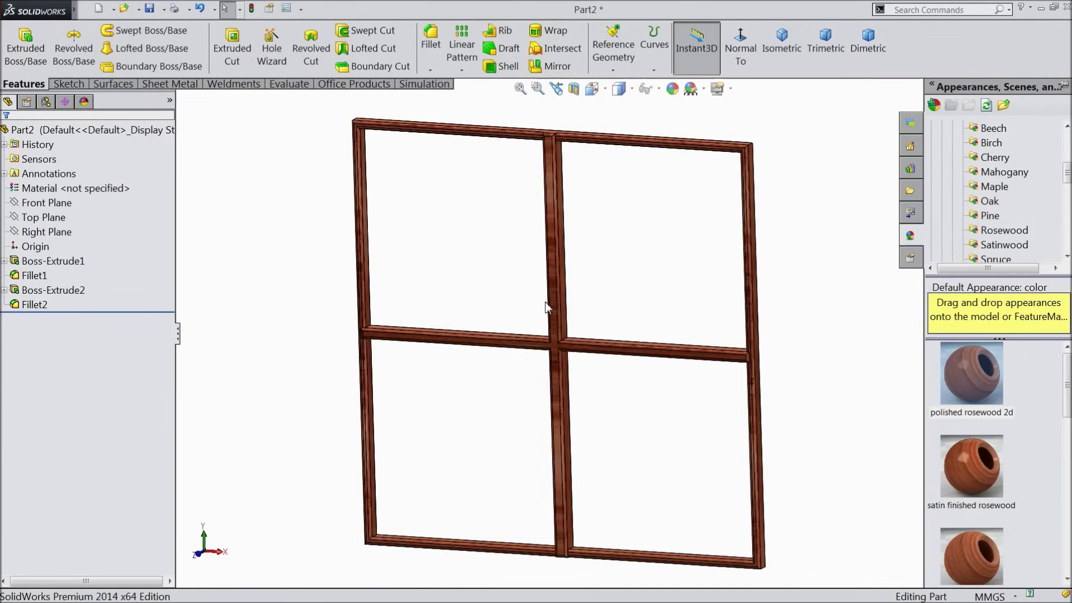
pyautogui.scroll(-2, 596, 284)
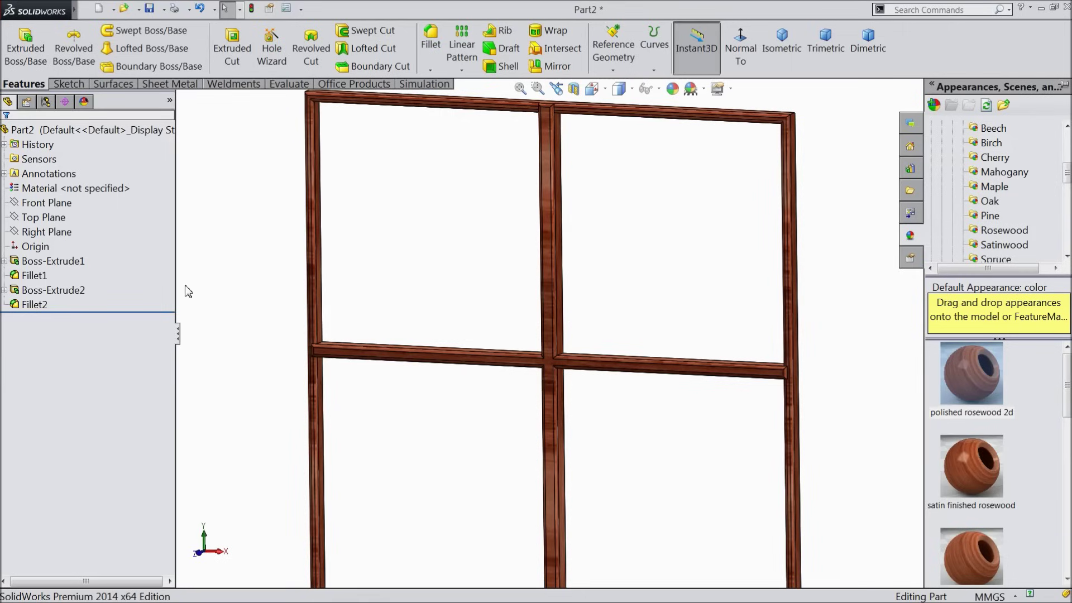
pyautogui.click(44, 202)
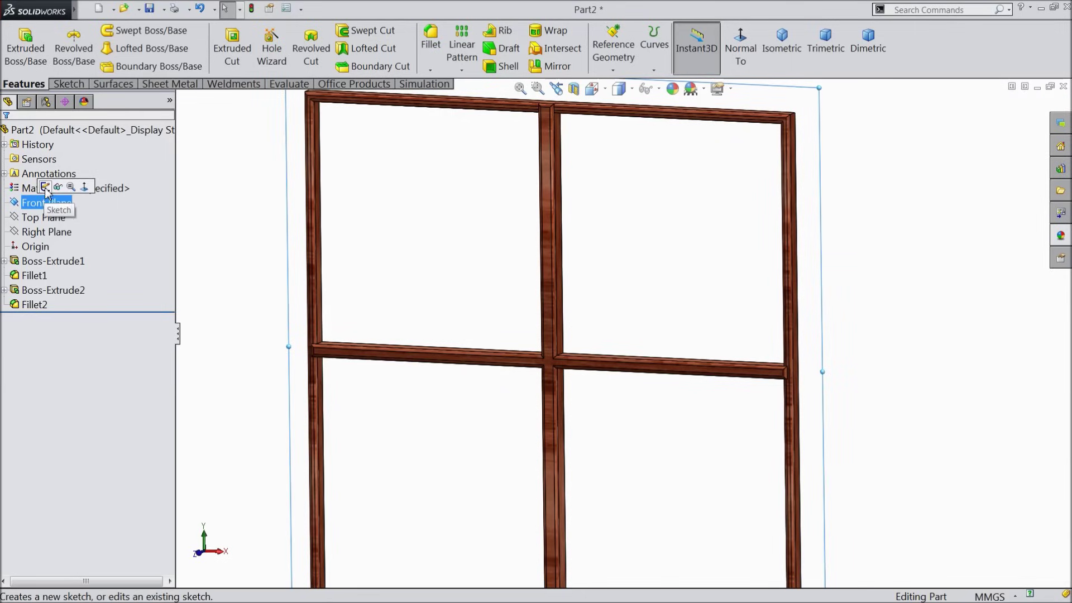
# Step: Sketch a corner rectangle on the Front Plane from the frame's inner top-left to bottom-right corner
pyautogui.click(46, 192)
pyautogui.click(740, 49)
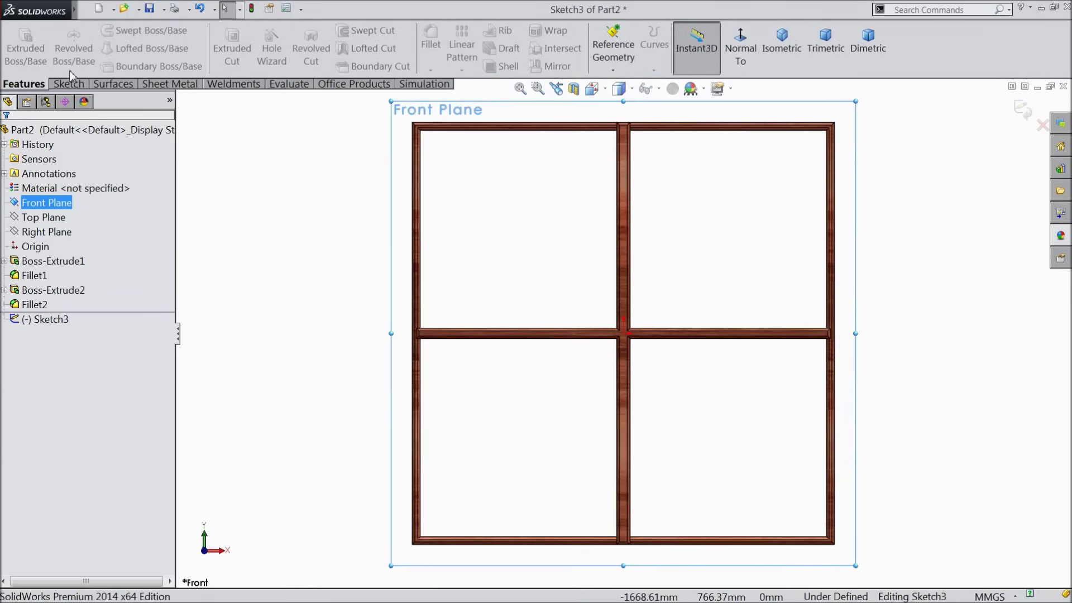
pyautogui.click(81, 84)
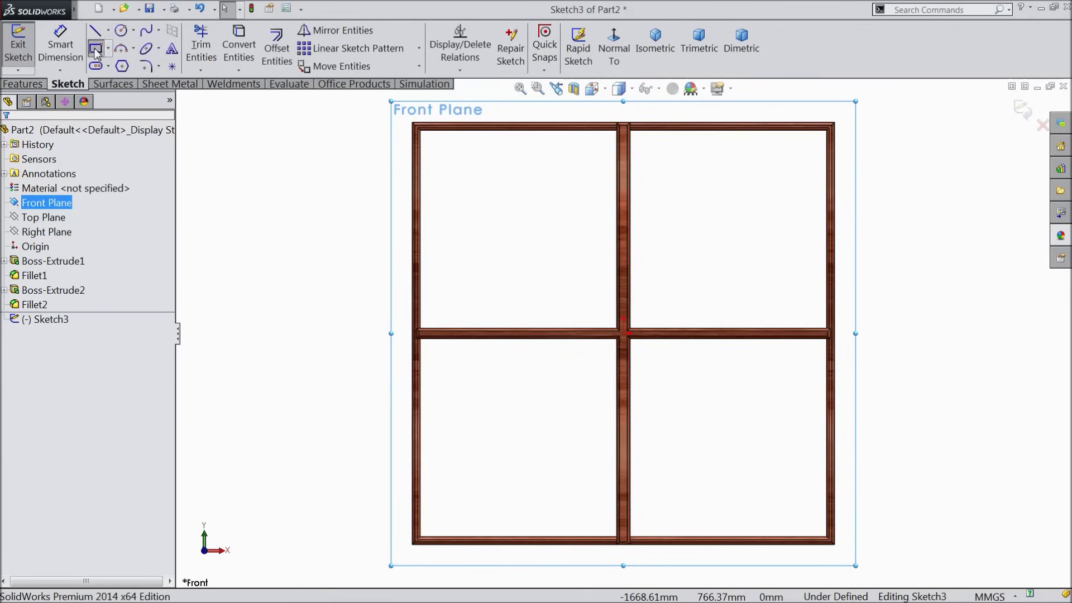
pyautogui.click(96, 49)
pyautogui.scroll(-8, 438, 177)
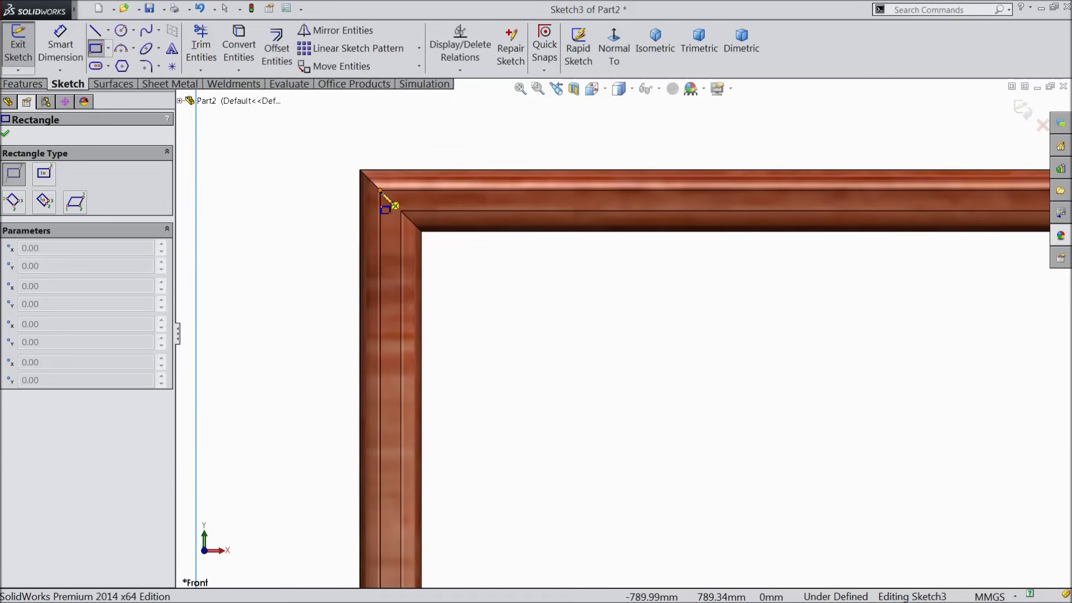
pyautogui.click(401, 211)
pyautogui.scroll(10, 517, 307)
pyautogui.scroll(-15, 745, 480)
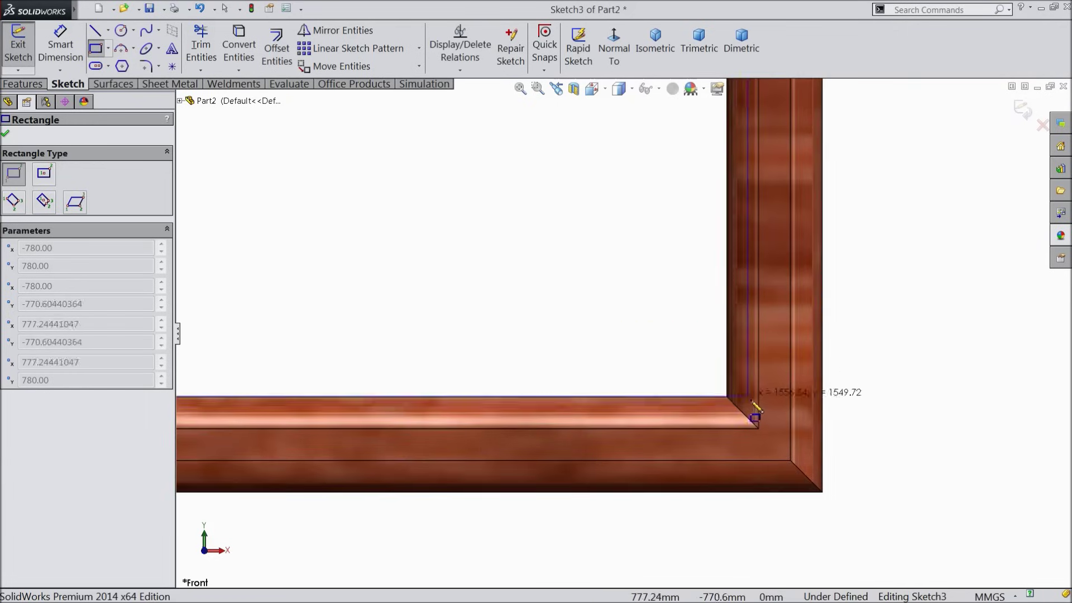
pyautogui.click(759, 430)
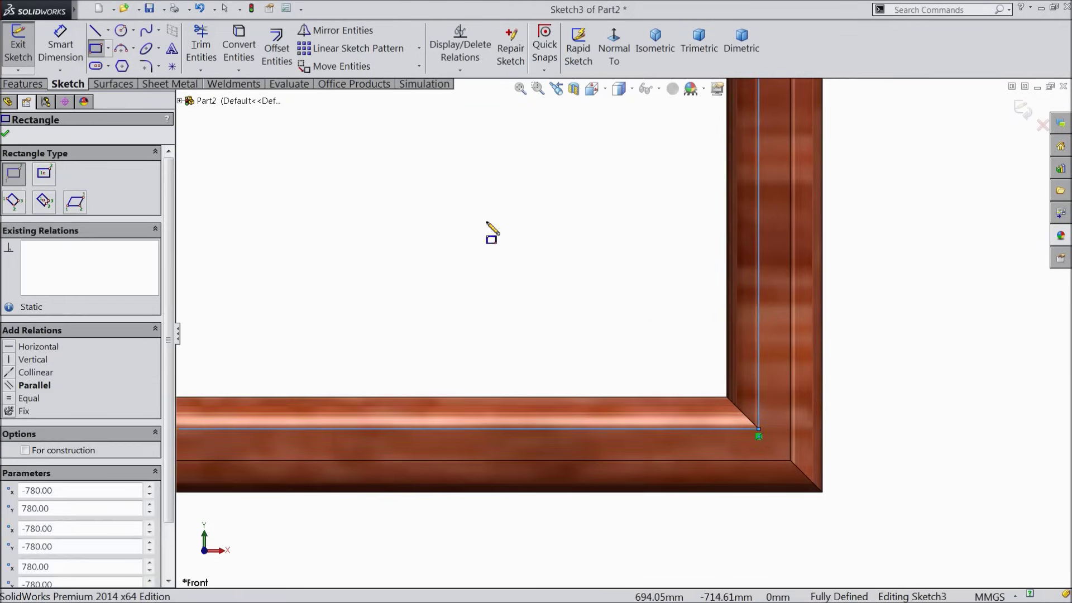
pyautogui.rightClick(491, 231)
pyautogui.click(511, 125)
# Step: Tilt the view into 3-D and start an Extruded Boss/Base from the rectangle
pyautogui.scroll(2, 504, 181)
pyautogui.scroll(5, 502, 184)
pyautogui.moveTo(550, 174); pyautogui.dragTo(531, 139, button='middle')
pyautogui.scroll(-3, 435, 181)
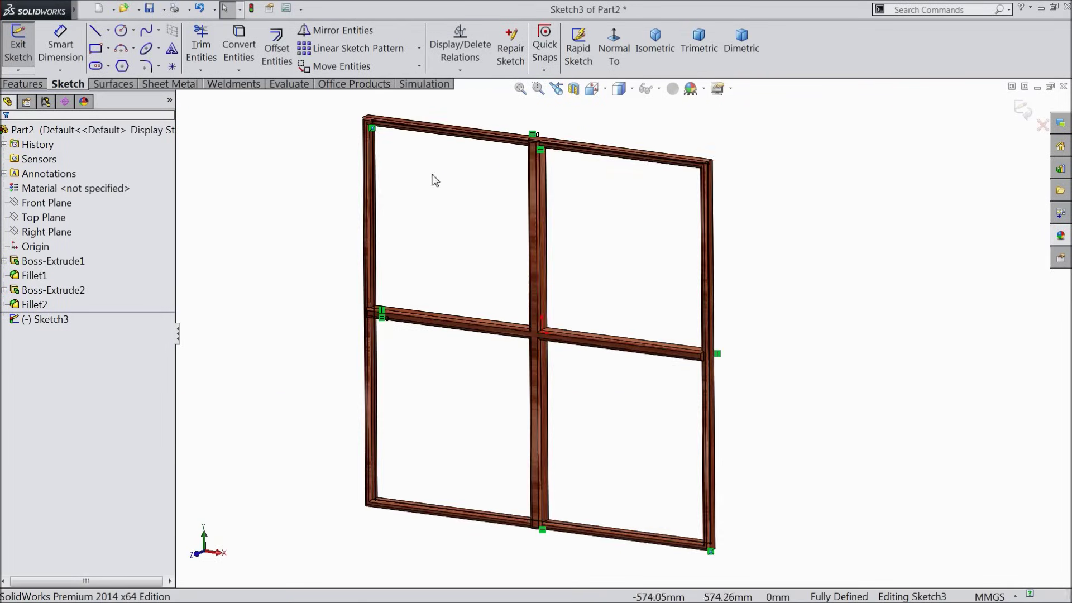
pyautogui.click(22, 84)
pyautogui.click(25, 71)
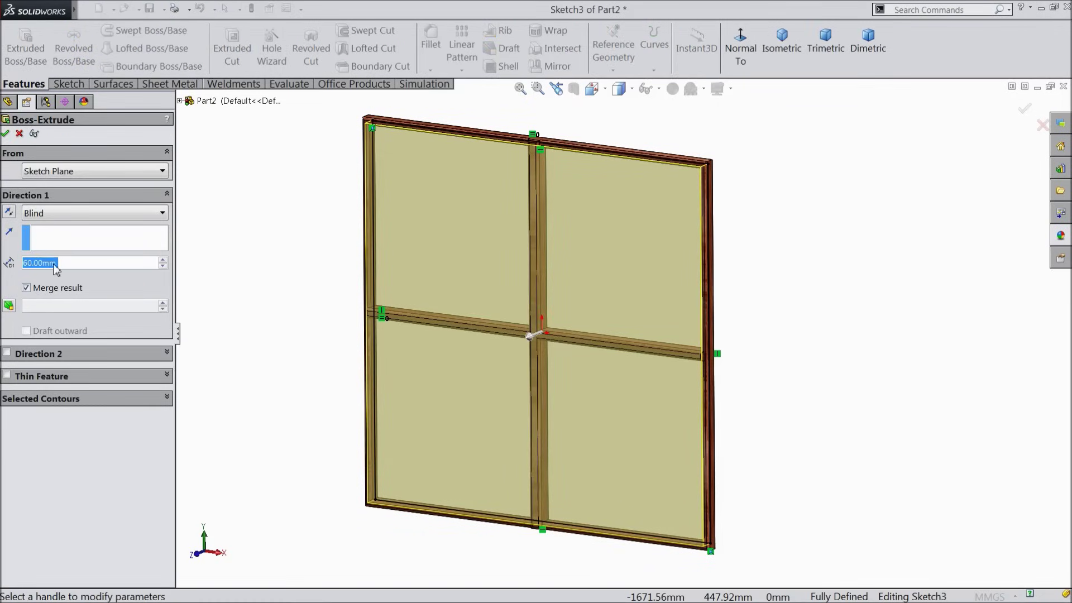
# Step: Extrude the pane rectangle 10 mm as Boss-Extrude3 and view the window edge-on
pyautogui.write('10')
pyautogui.press('Return')
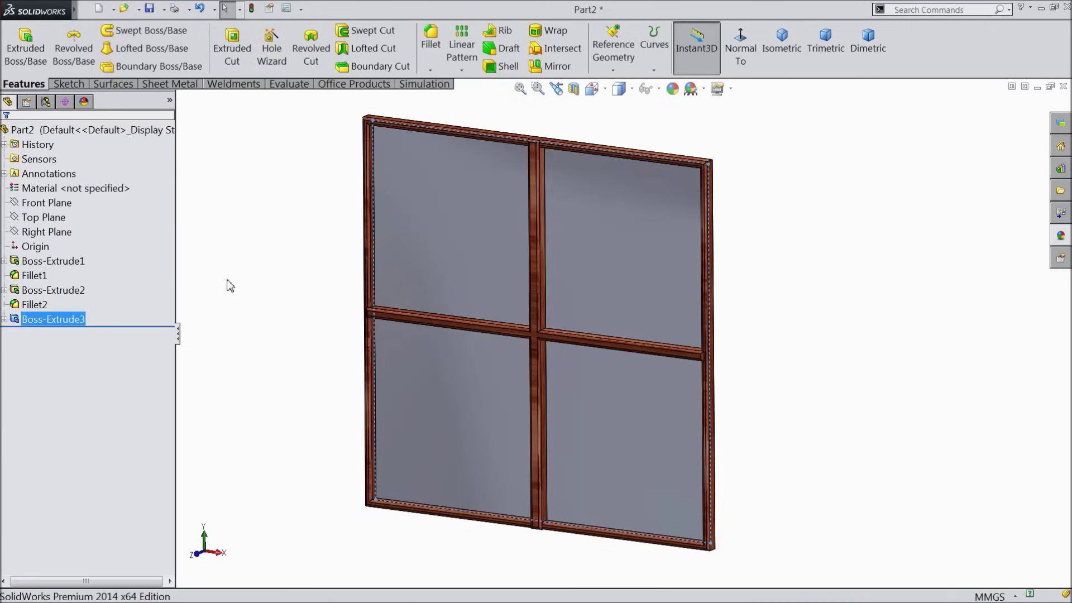
pyautogui.moveTo(275, 247); pyautogui.dragTo(280, 280, button='middle')
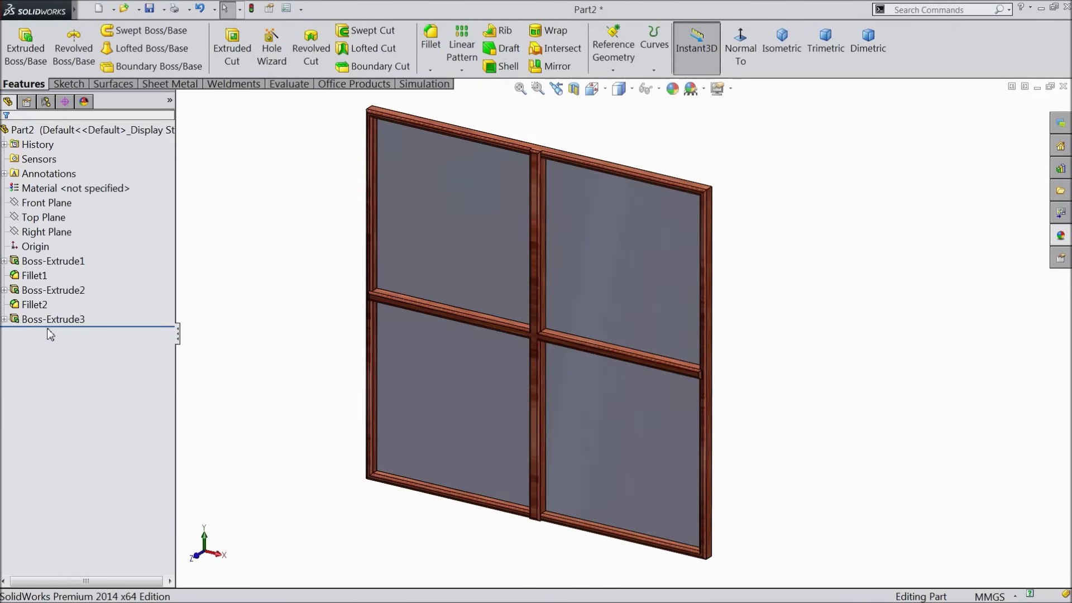
# Step: Apply the clear glass appearance from the Appearances library to the window pane feature
pyautogui.click(46, 322)
pyautogui.click(1059, 240)
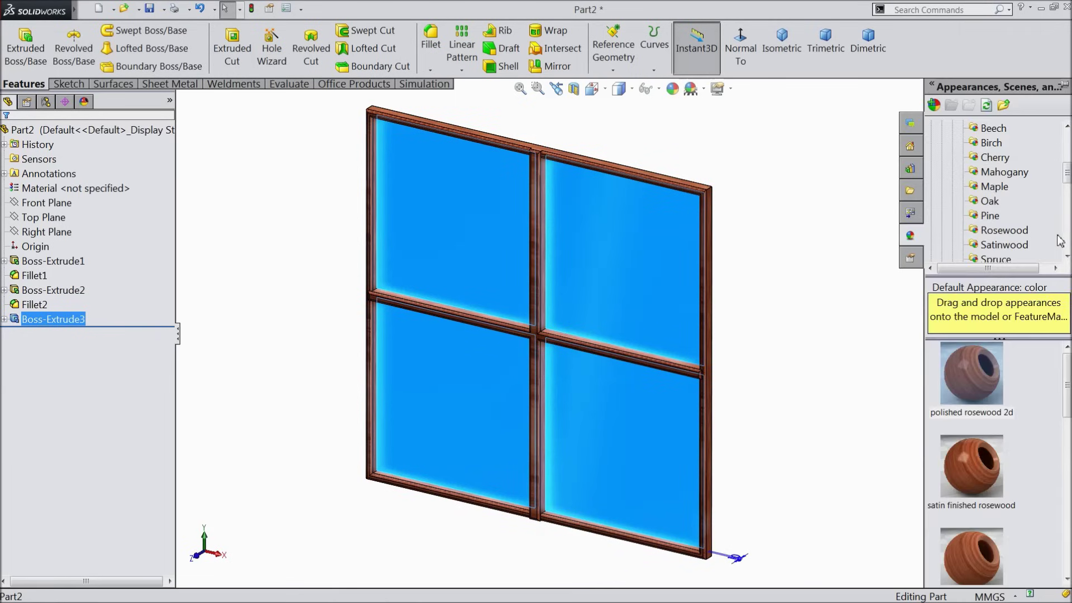
pyautogui.scroll(3, 977, 189)
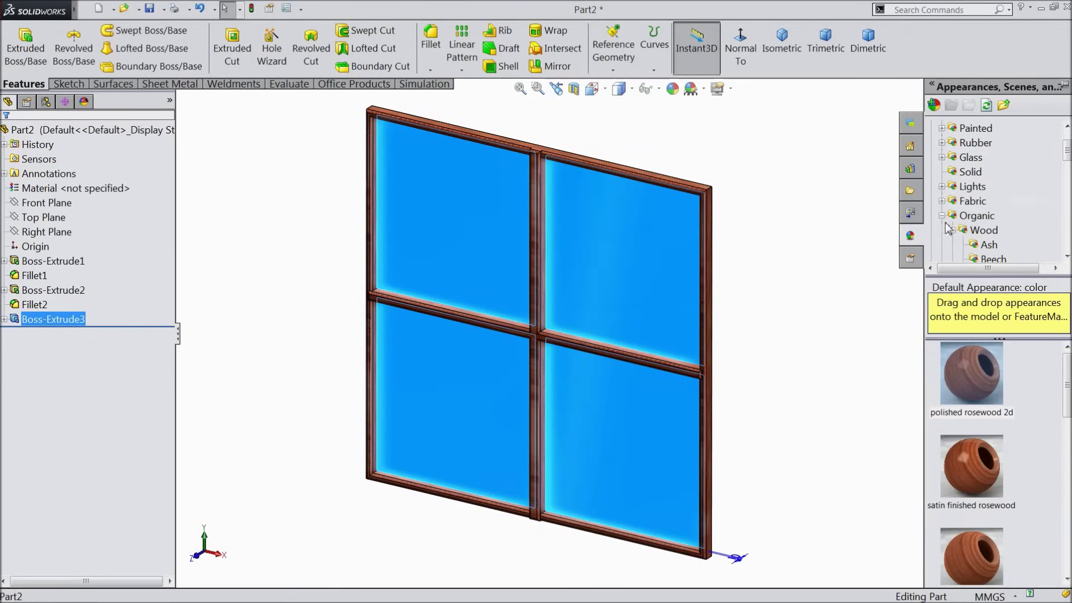
pyautogui.scroll(1, 949, 229)
pyautogui.click(965, 202)
pyautogui.click(972, 363)
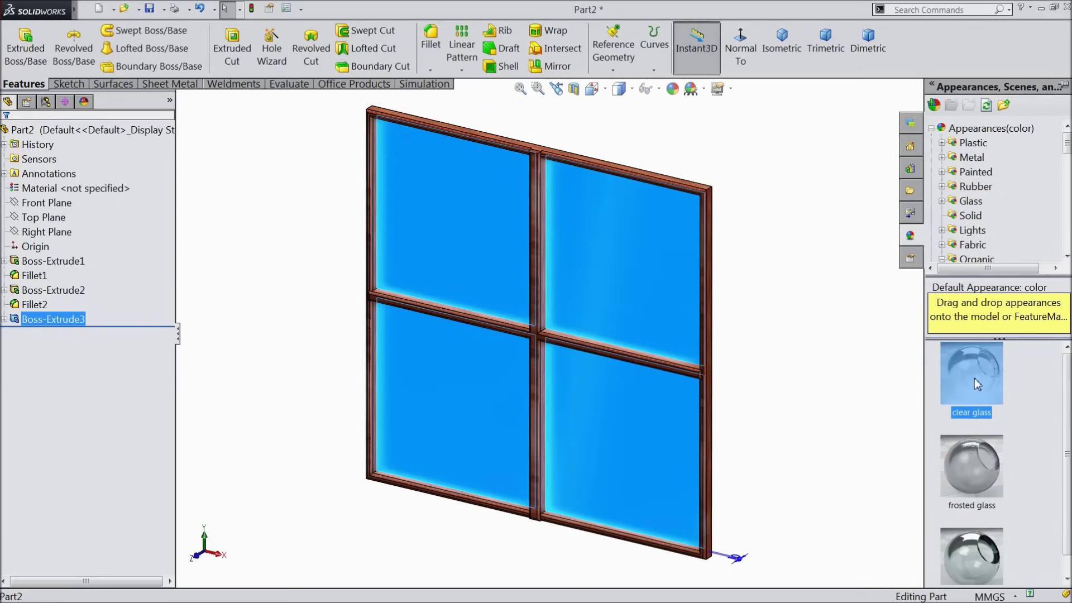
pyautogui.click(811, 369)
# Step: Orbit back to a front view and select Boss-Extrude1 and the pane feature Boss-Extrude3
pyautogui.moveTo(825, 328); pyautogui.dragTo(677, 353, button='middle')
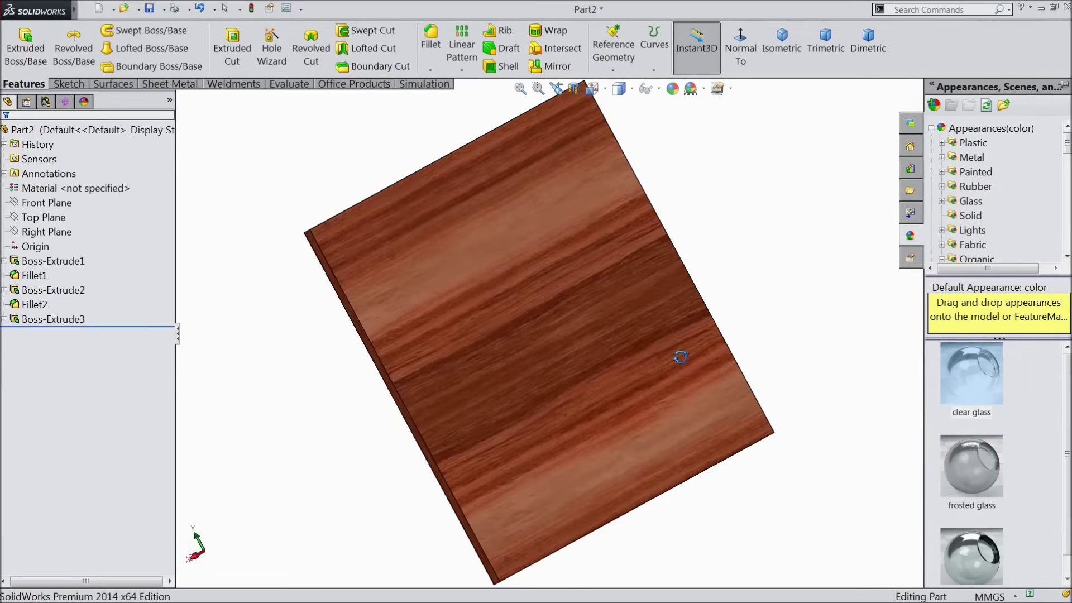
pyautogui.click(567, 368)
pyautogui.moveTo(632, 346); pyautogui.dragTo(655, 303, button='middle')
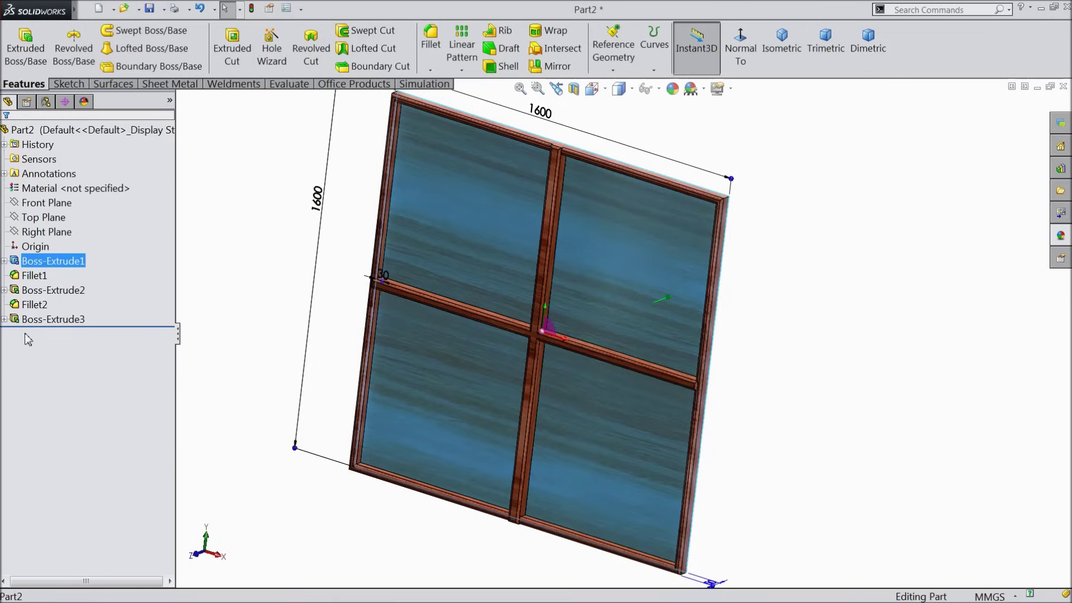
pyautogui.keyDown('ctrl'); pyautogui.click(14, 319); pyautogui.keyUp('ctrl')
# Step: Edit Boss-Extrude3 with Merge result unchecked, making the panes a separate grey body
pyautogui.rightClick(13, 324)
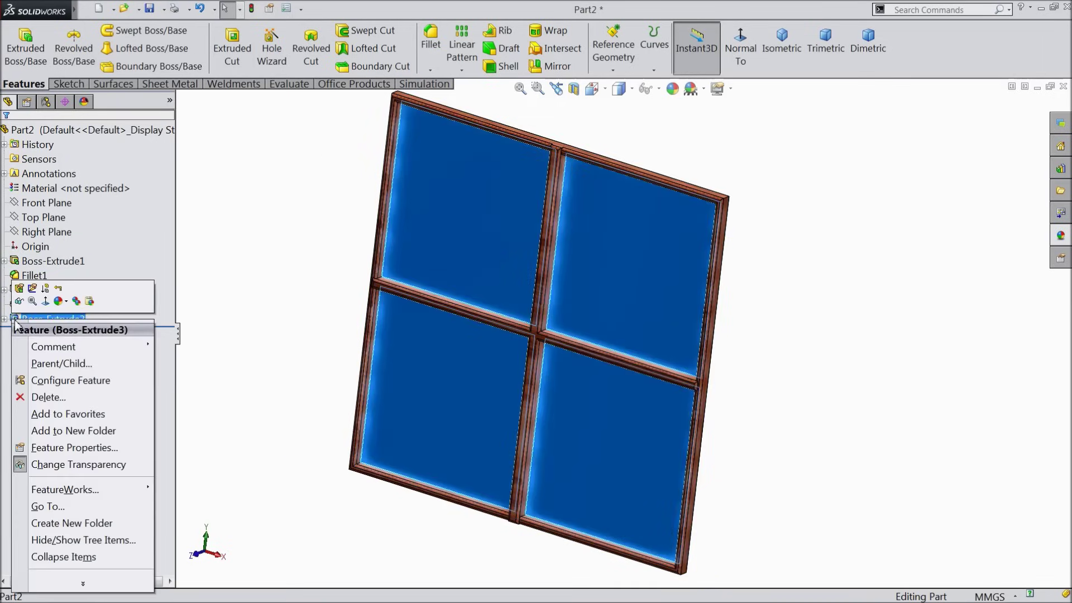
pyautogui.click(19, 289)
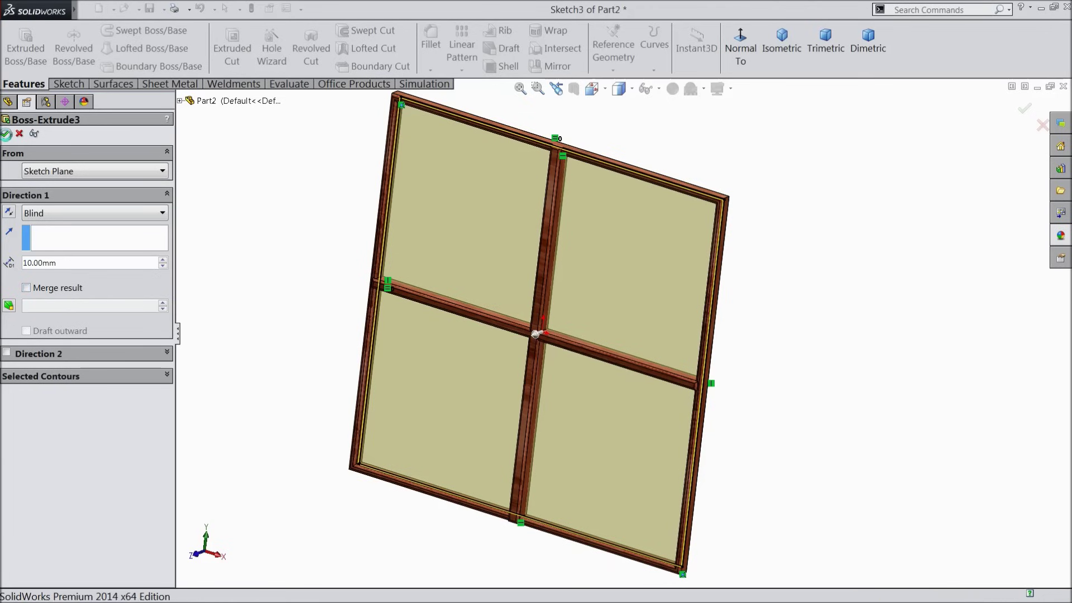
pyautogui.press('Return')
pyautogui.moveTo(252, 274); pyautogui.dragTo(212, 280, button='middle')
pyautogui.moveTo(297, 335); pyautogui.dragTo(352, 325, button='middle')
pyautogui.scroll(-2, 510, 289)
pyautogui.moveTo(503, 296); pyautogui.dragTo(508, 335, button='middle')
pyautogui.scroll(3, 509, 333)
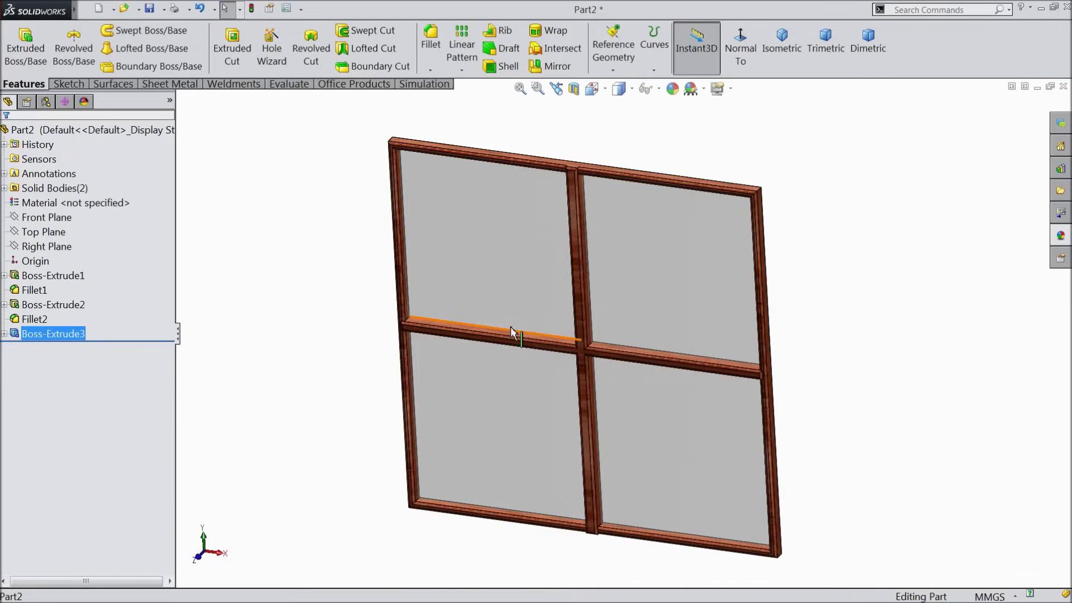
# Step: Save the window part under the file name Window
pyautogui.click(149, 9)
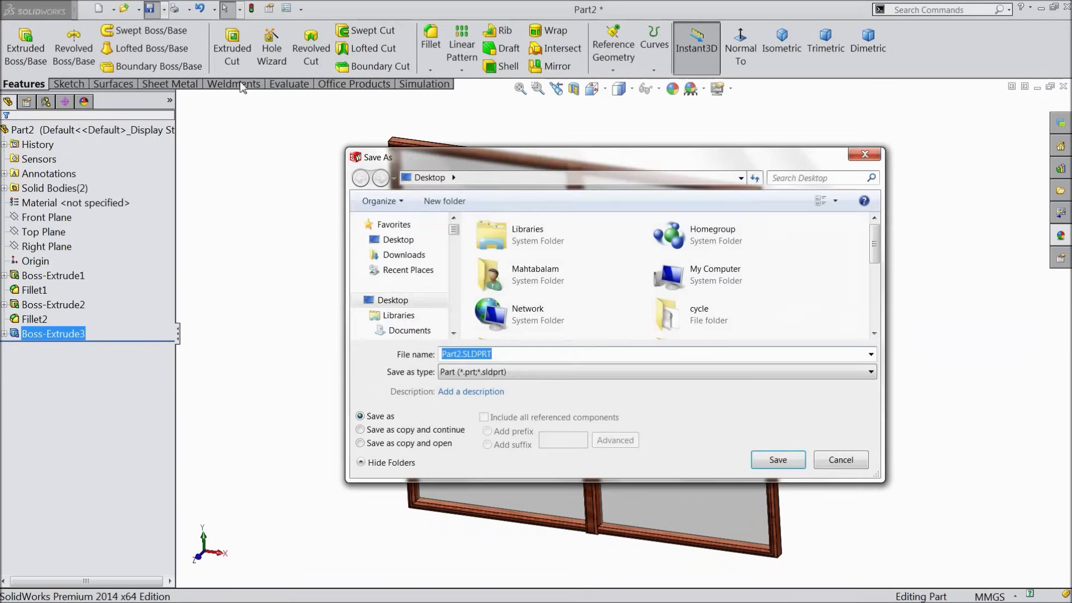
pyautogui.write('Wi')
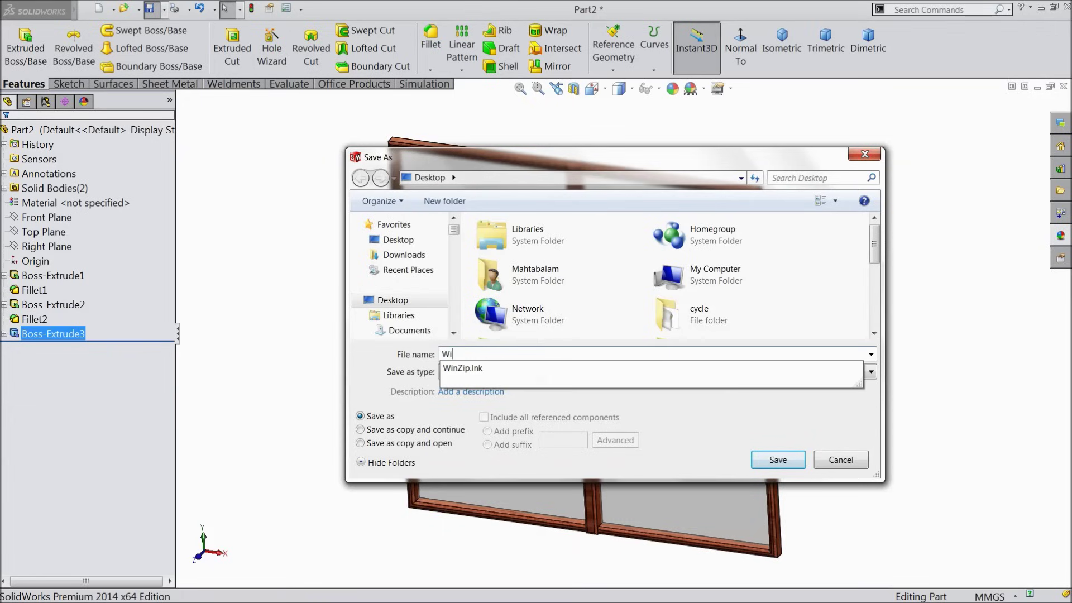
pyautogui.write('ndo')
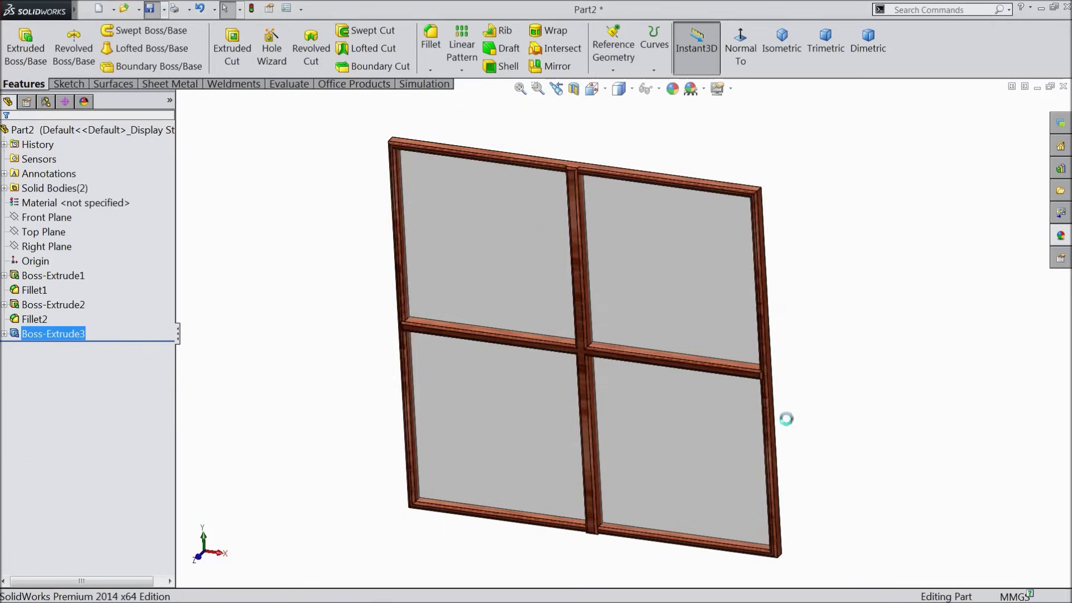
pyautogui.moveTo(832, 333); pyautogui.dragTo(830, 299, button='middle')
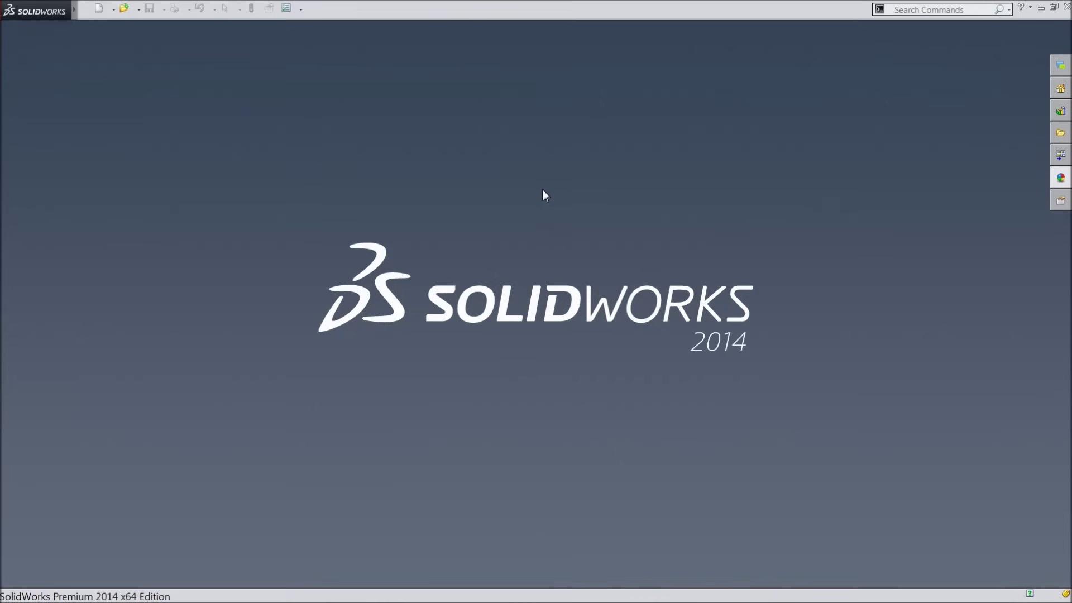
# Step: Create a new assembly document and widen the Begin Assembly panel
pyautogui.click(99, 8)
pyautogui.click(232, 306)
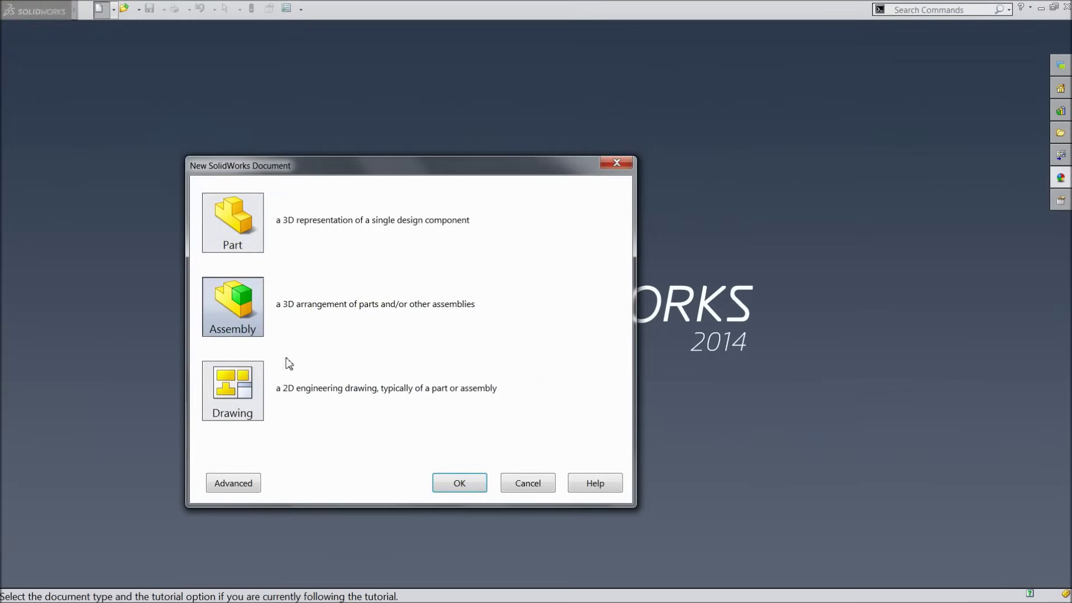
pyautogui.click(446, 484)
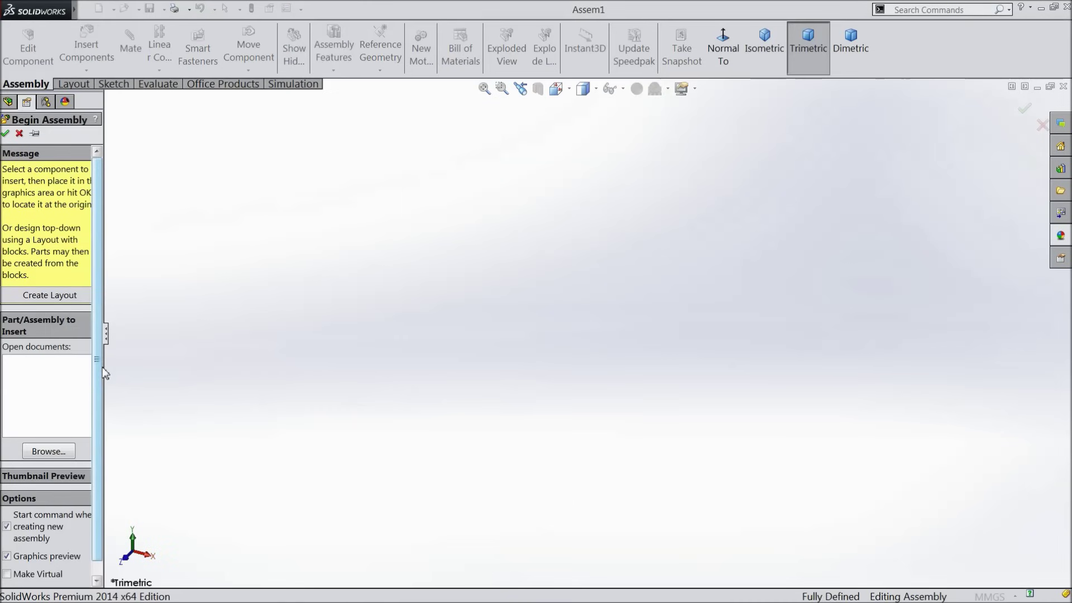
pyautogui.moveTo(103, 366); pyautogui.dragTo(152, 367)
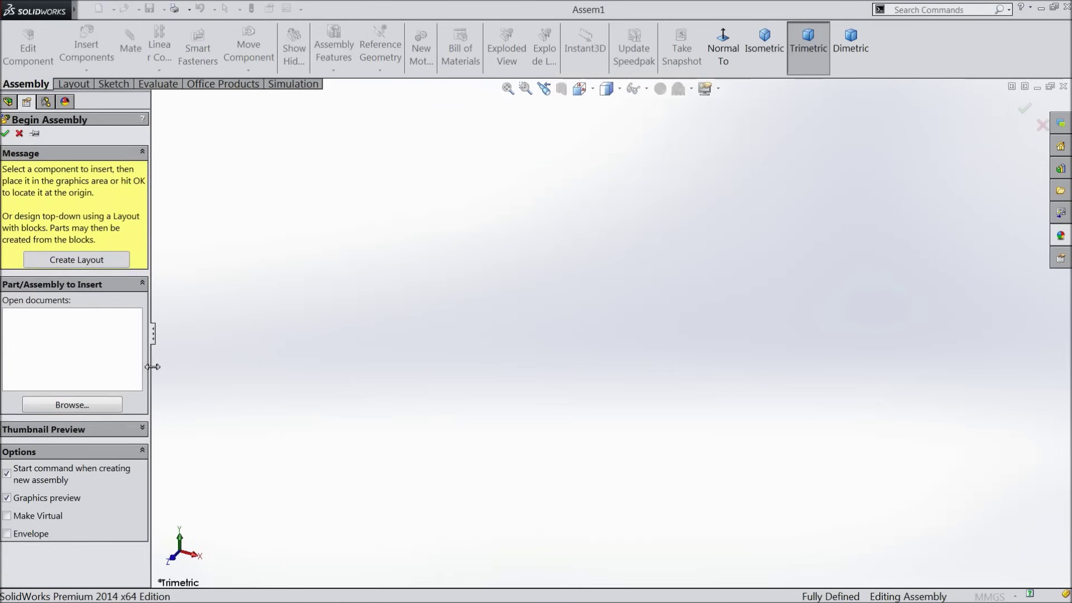
# Step: Load House.SLDPRT and Window.SLDPRT from the House folder and place the house
pyautogui.click(81, 407)
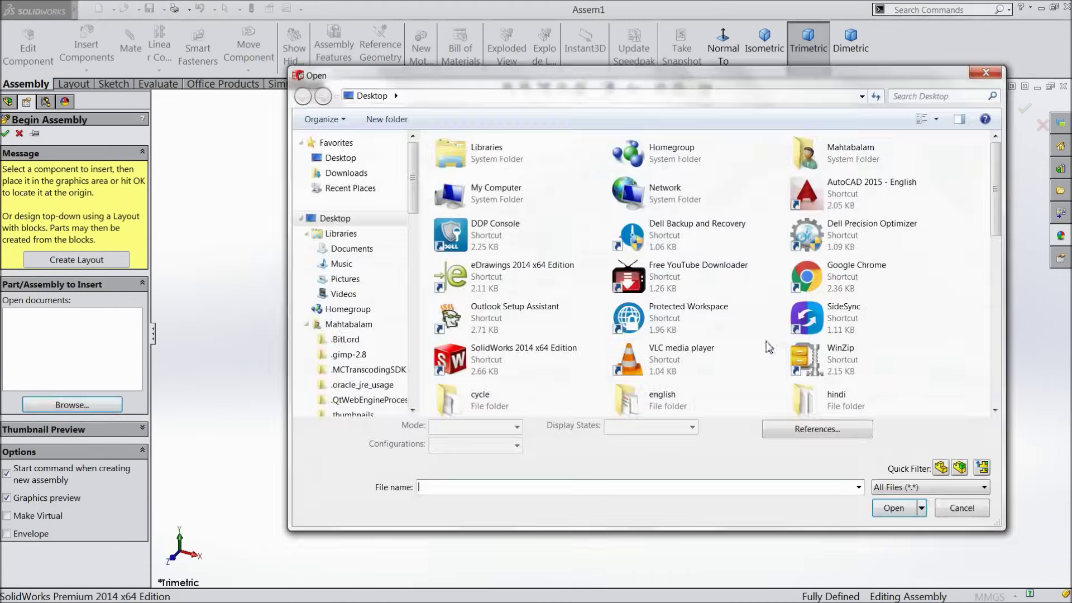
pyautogui.moveTo(996, 207); pyautogui.dragTo(995, 282)
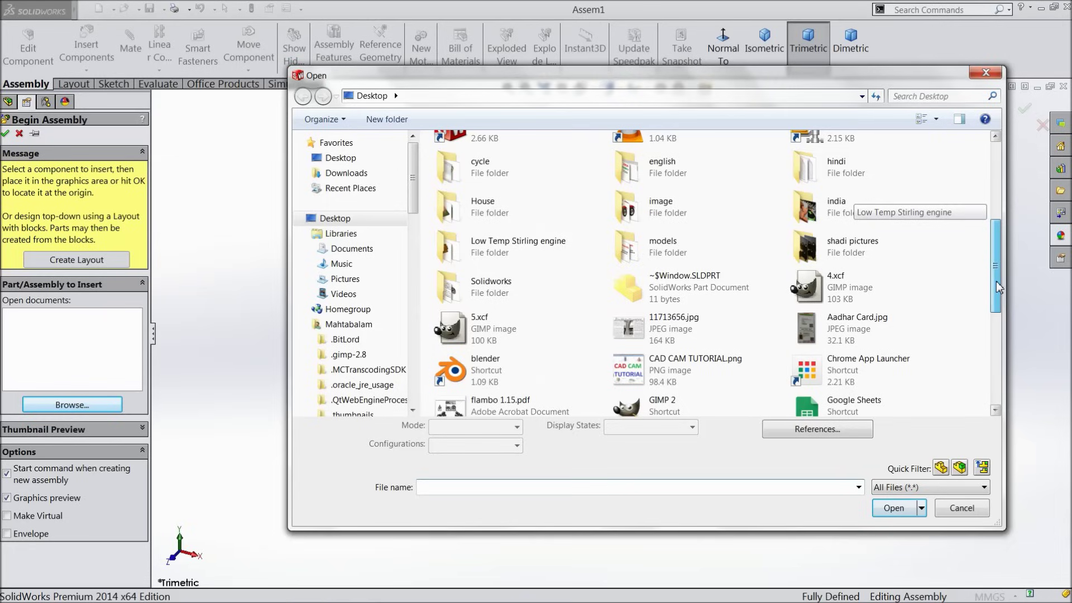
pyautogui.doubleClick(500, 206)
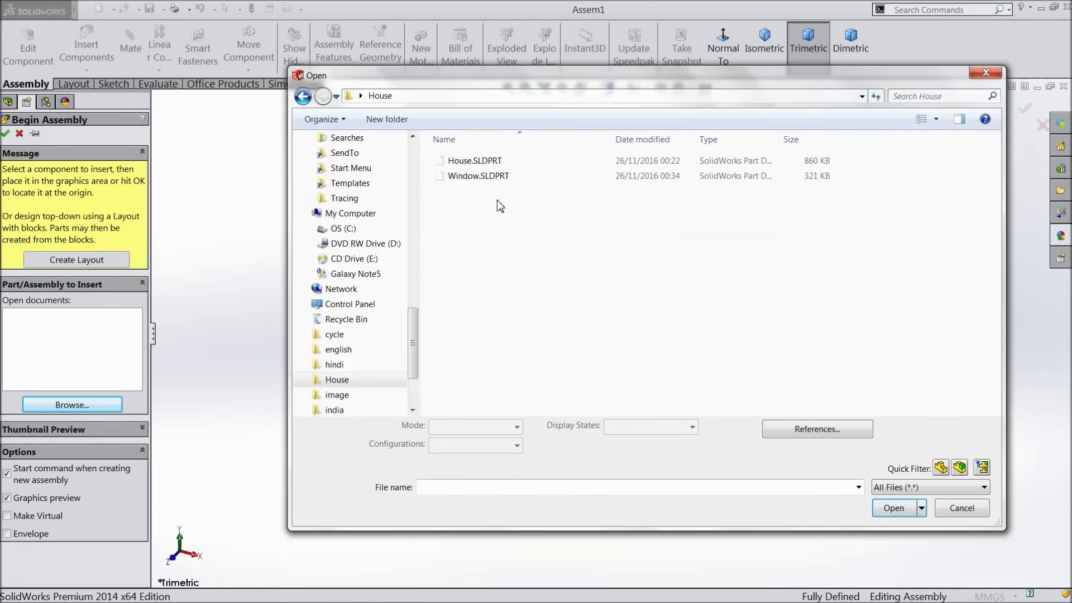
pyautogui.click(473, 161)
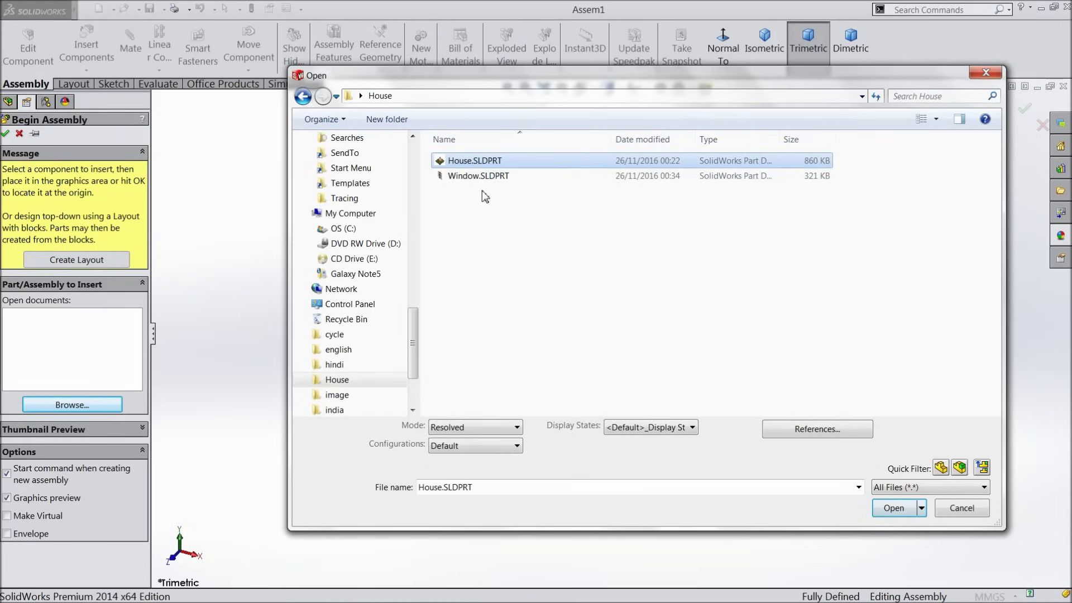
pyautogui.keyDown('ctrl'); pyautogui.click(478, 175); pyautogui.keyUp('ctrl')
pyautogui.click(893, 516)
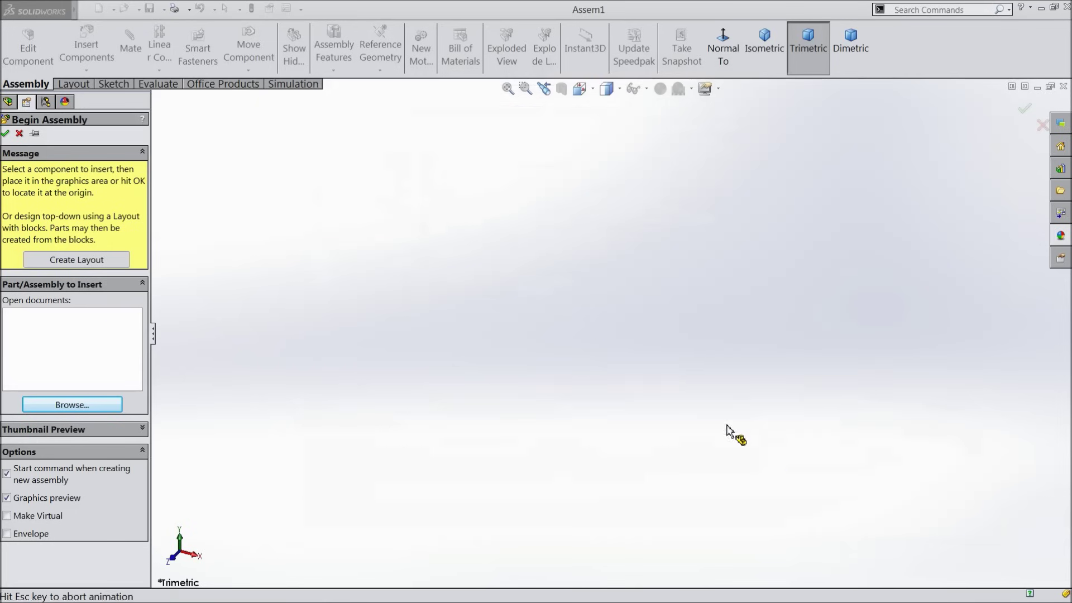
pyautogui.click(546, 285)
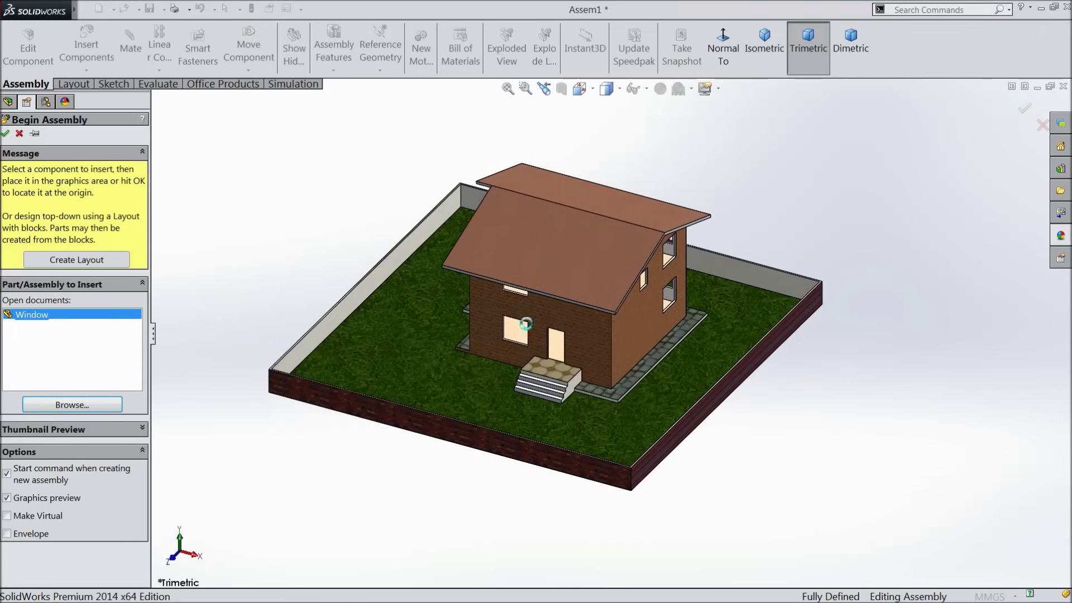
# Step: Place the Window component and switch the scene to Plain White, zooming toward the wall
pyautogui.click(557, 357)
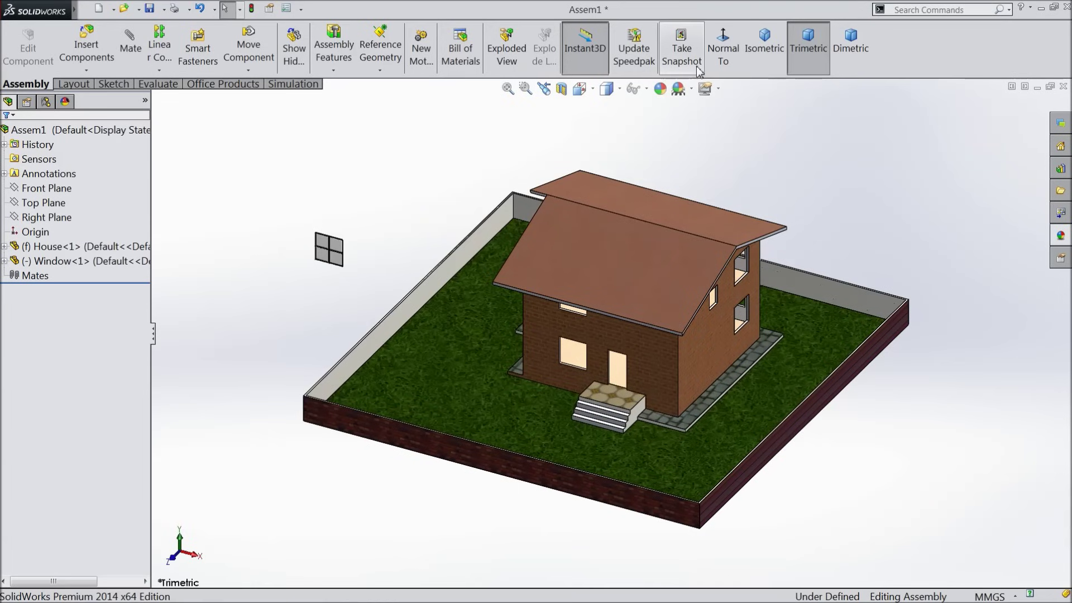
pyautogui.click(692, 89)
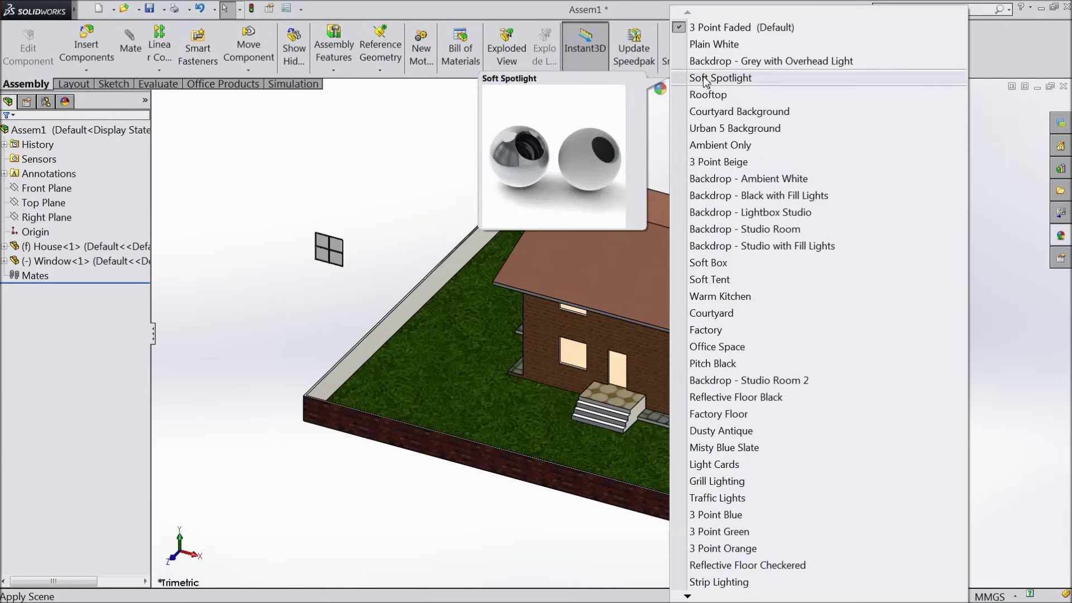
pyautogui.click(709, 42)
pyautogui.moveTo(464, 256); pyautogui.dragTo(422, 383, button='middle')
pyautogui.scroll(-5, 422, 383)
pyautogui.scroll(-6, 519, 409)
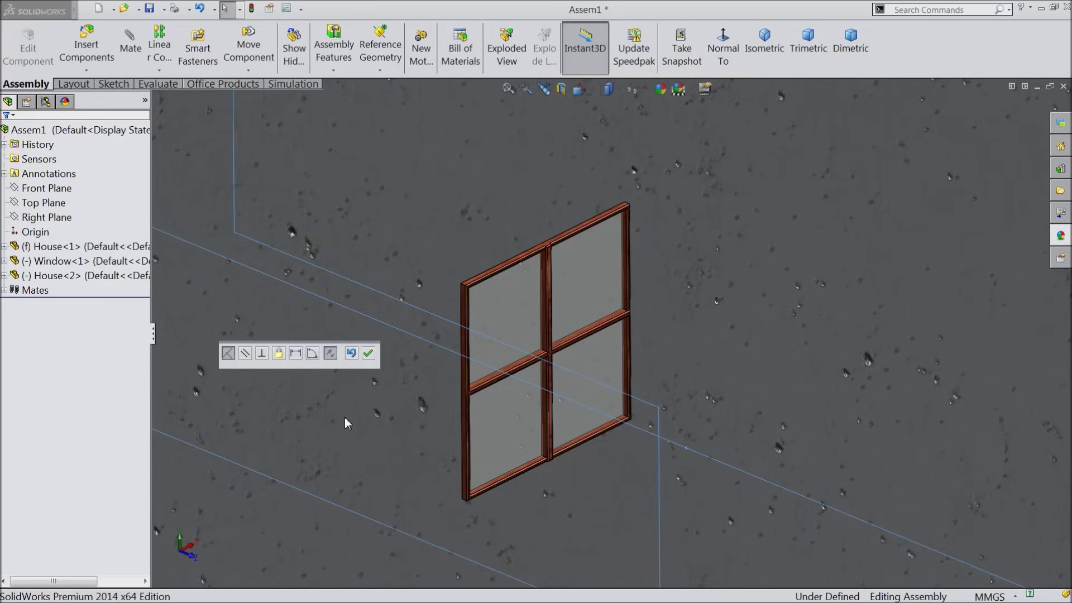
# Step: Confirm the pending action and undo the extra House<2> copy
pyautogui.press('Return')
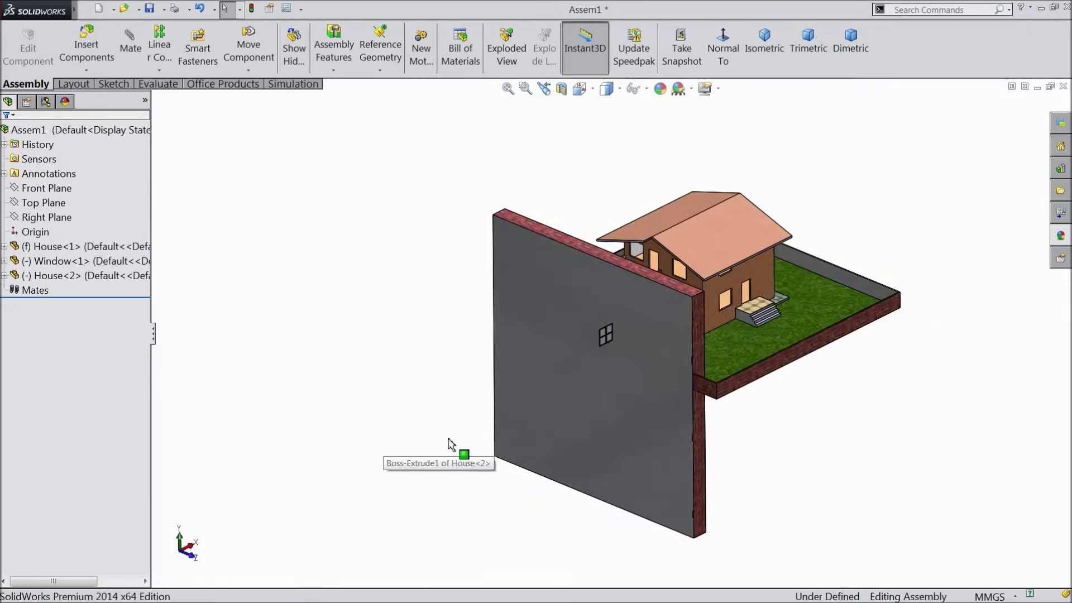
pyautogui.moveTo(498, 295); pyautogui.dragTo(478, 313, button='middle')
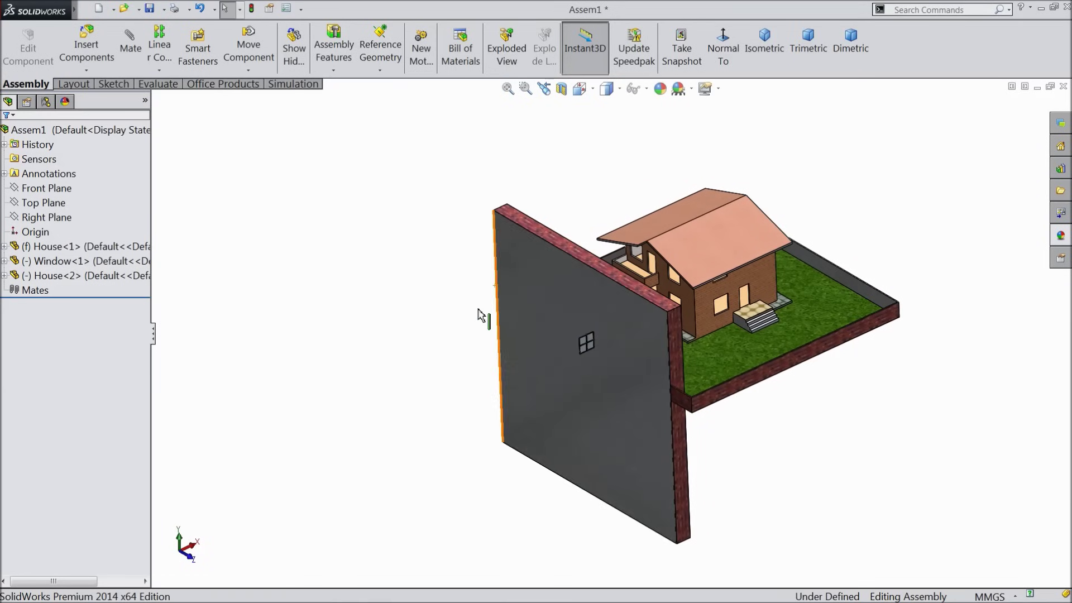
pyautogui.click(200, 8)
pyautogui.scroll(-5, 502, 379)
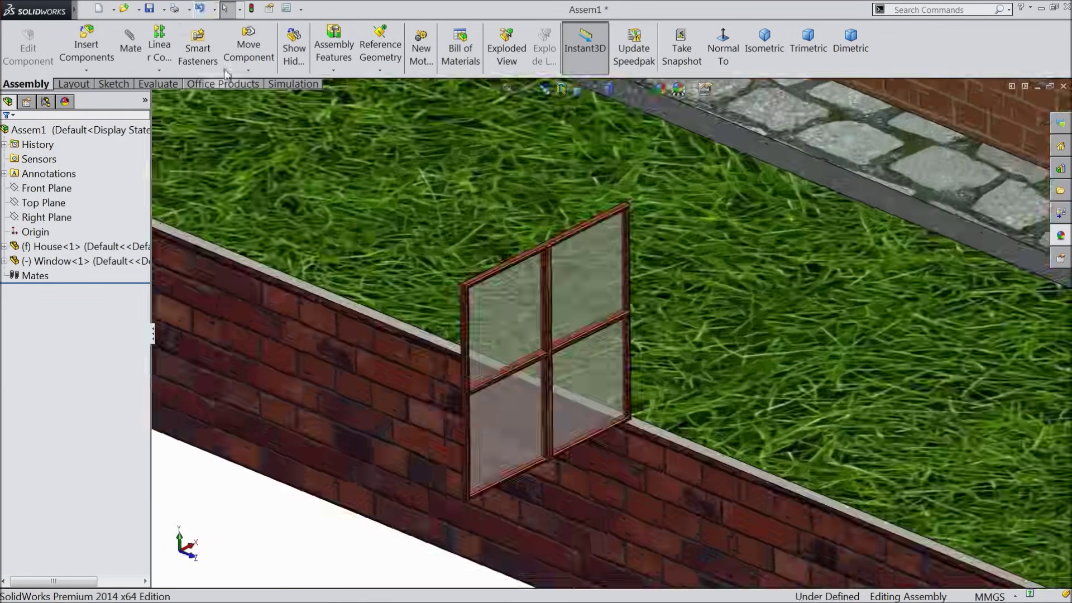
pyautogui.scroll(2, 454, 376)
# Step: Move the window off the wall and drop six more copies, making Window<1> to Window<7>
pyautogui.click(544, 383)
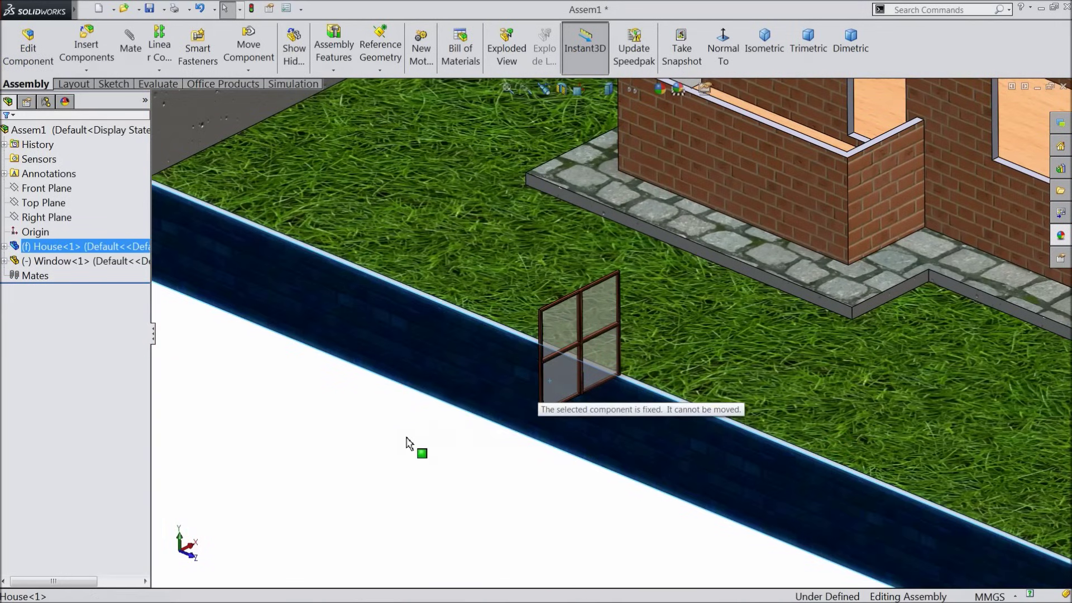
pyautogui.moveTo(563, 309); pyautogui.dragTo(335, 413)
pyautogui.scroll(5, 541, 495)
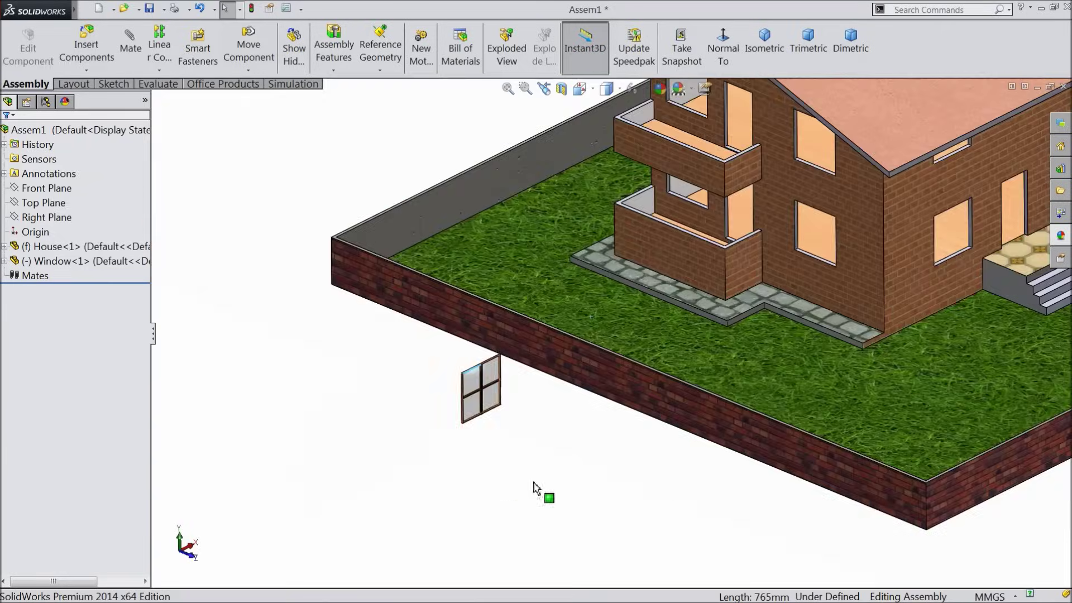
pyautogui.scroll(-3, 581, 411)
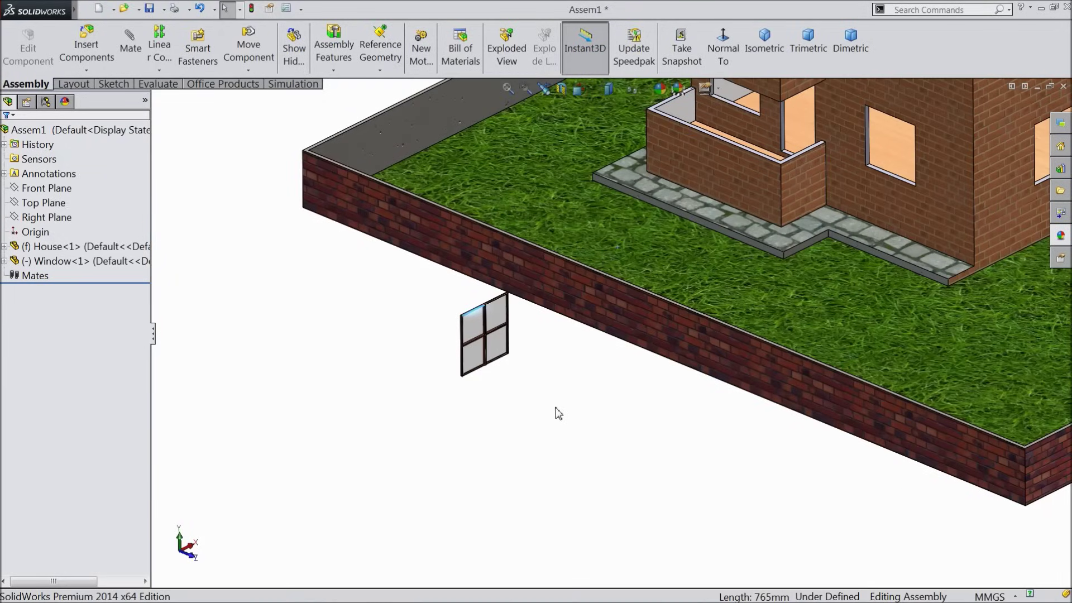
pyautogui.keyDown('ctrl'); pyautogui.moveTo(479, 355); pyautogui.dragTo(388, 428); pyautogui.keyUp('ctrl')
pyautogui.keyDown('ctrl'); pyautogui.moveTo(474, 368); pyautogui.dragTo(460, 496); pyautogui.keyUp('ctrl')
pyautogui.keyDown('ctrl'); pyautogui.moveTo(482, 371); pyautogui.dragTo(343, 349); pyautogui.keyUp('ctrl')
pyautogui.keyDown('ctrl'); pyautogui.moveTo(479, 366); pyautogui.dragTo(577, 441); pyautogui.keyUp('ctrl')
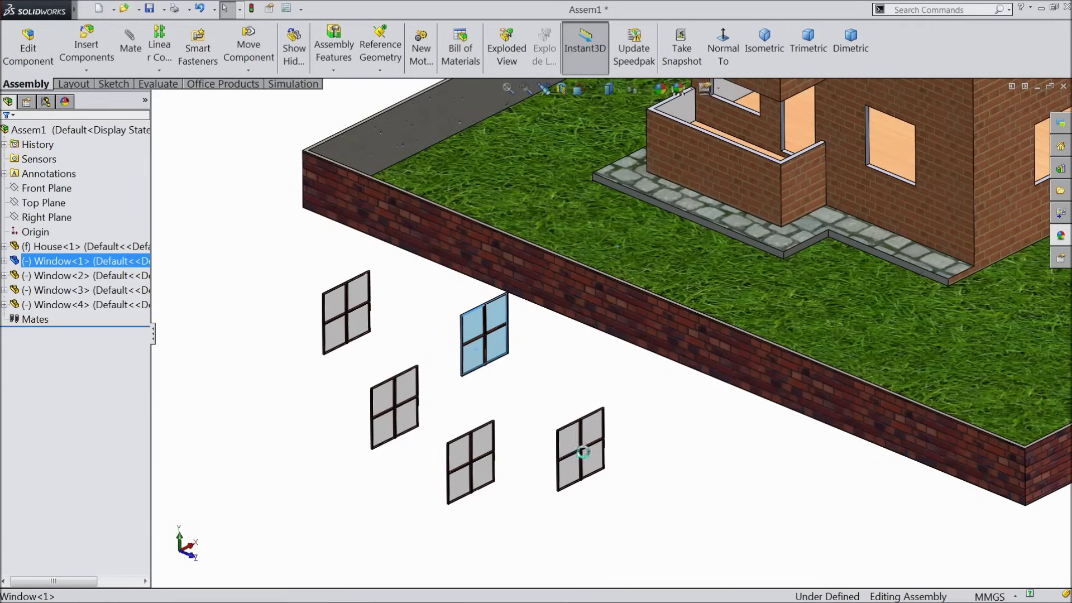
pyautogui.keyDown('ctrl'); pyautogui.moveTo(483, 366); pyautogui.dragTo(304, 428); pyautogui.keyUp('ctrl')
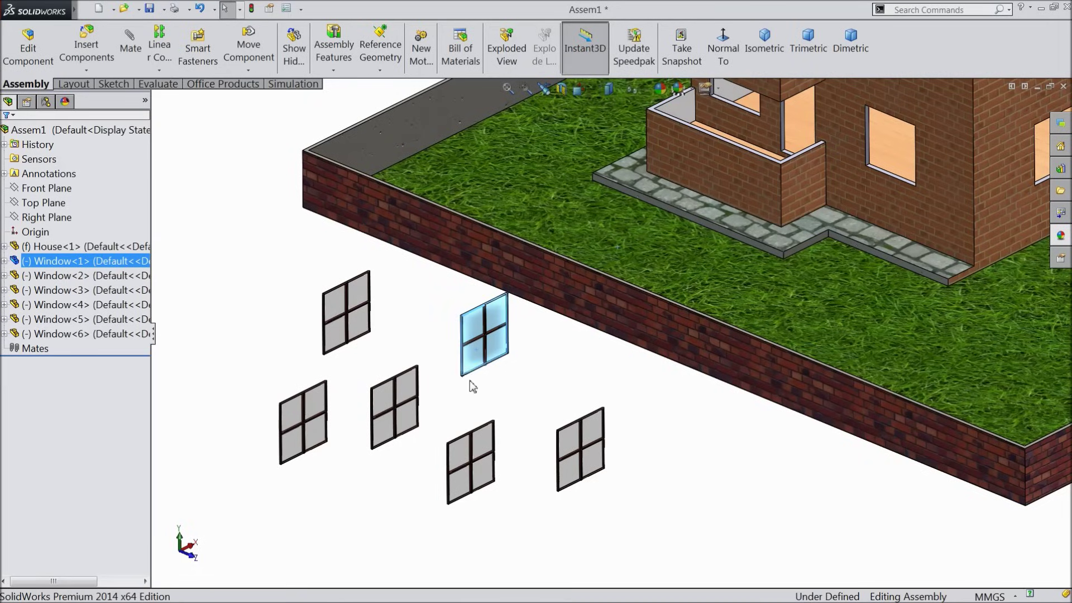
pyautogui.keyDown('ctrl'); pyautogui.moveTo(475, 367); pyautogui.dragTo(373, 505); pyautogui.keyUp('ctrl')
# Step: Orbit to view the assembly from beneath and start Move Component
pyautogui.scroll(3, 607, 391)
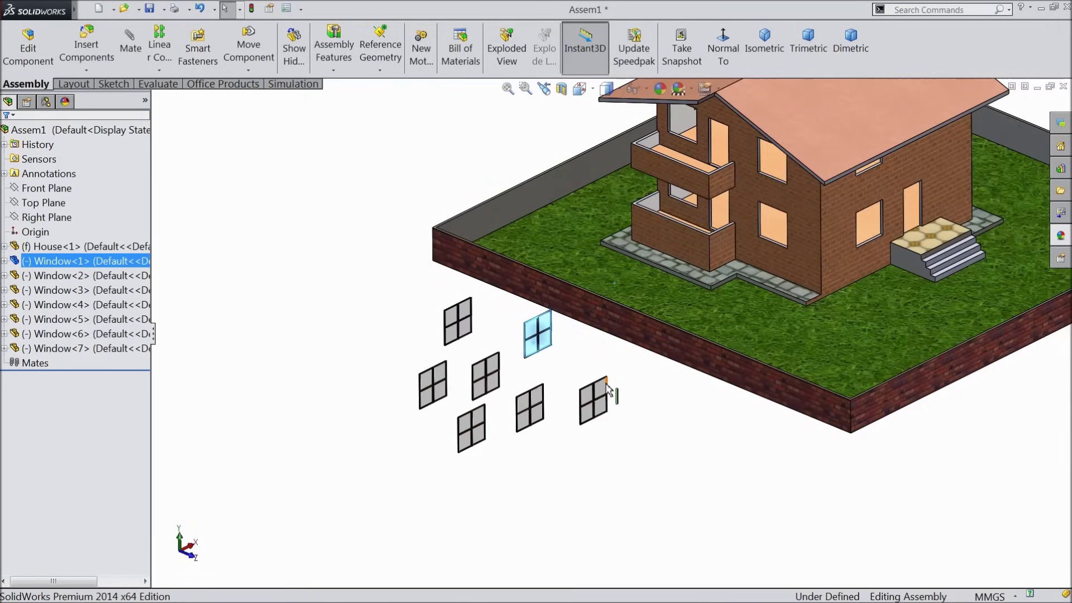
pyautogui.moveTo(726, 205); pyautogui.dragTo(448, 151, button='middle')
pyautogui.scroll(-5, 559, 397)
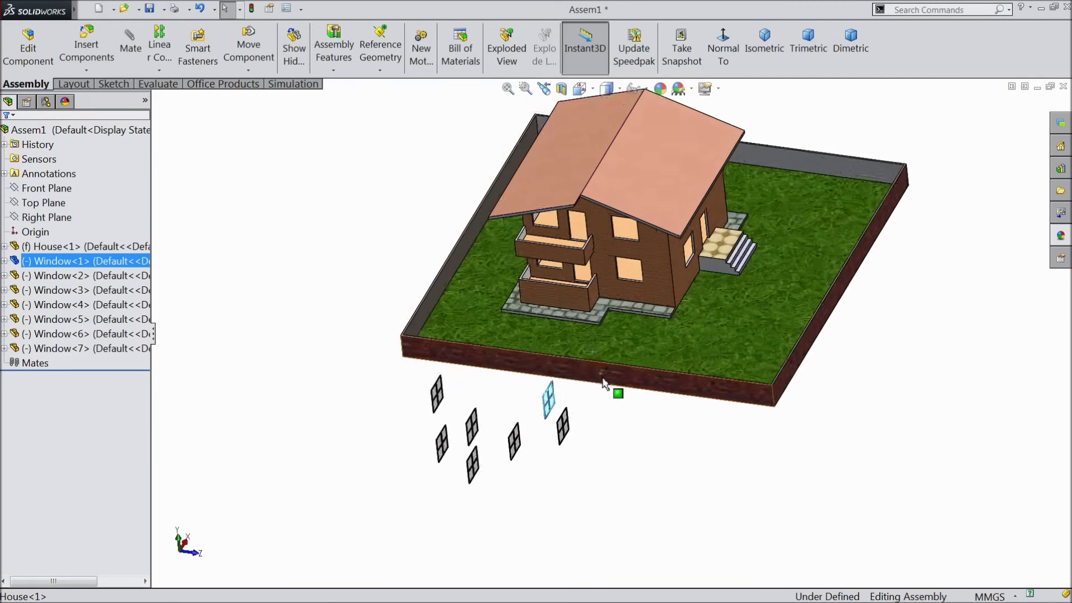
pyautogui.scroll(-2, 556, 399)
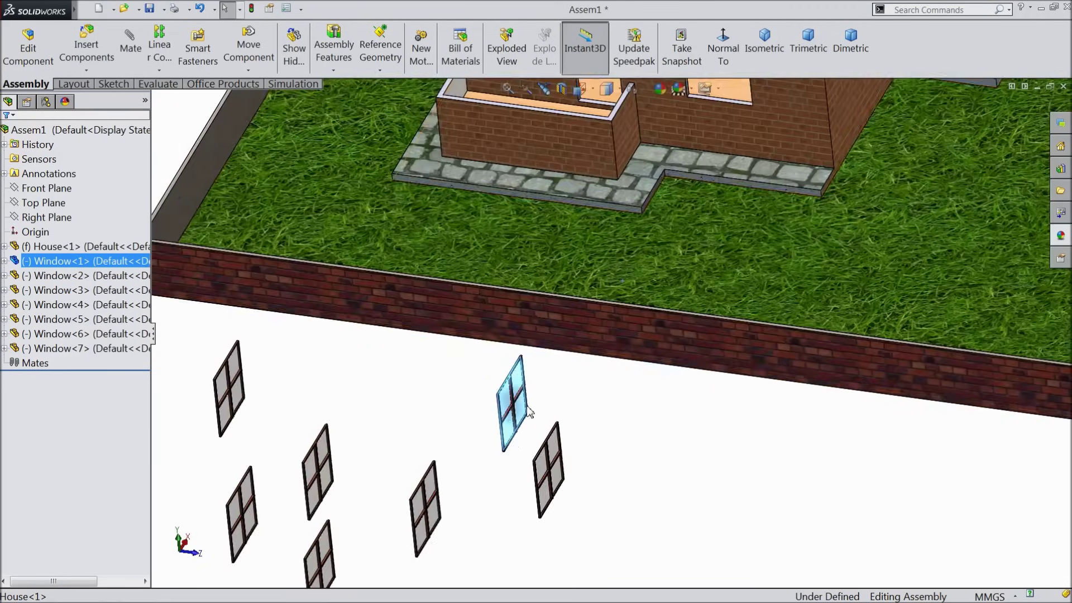
pyautogui.click(262, 71)
pyautogui.click(274, 84)
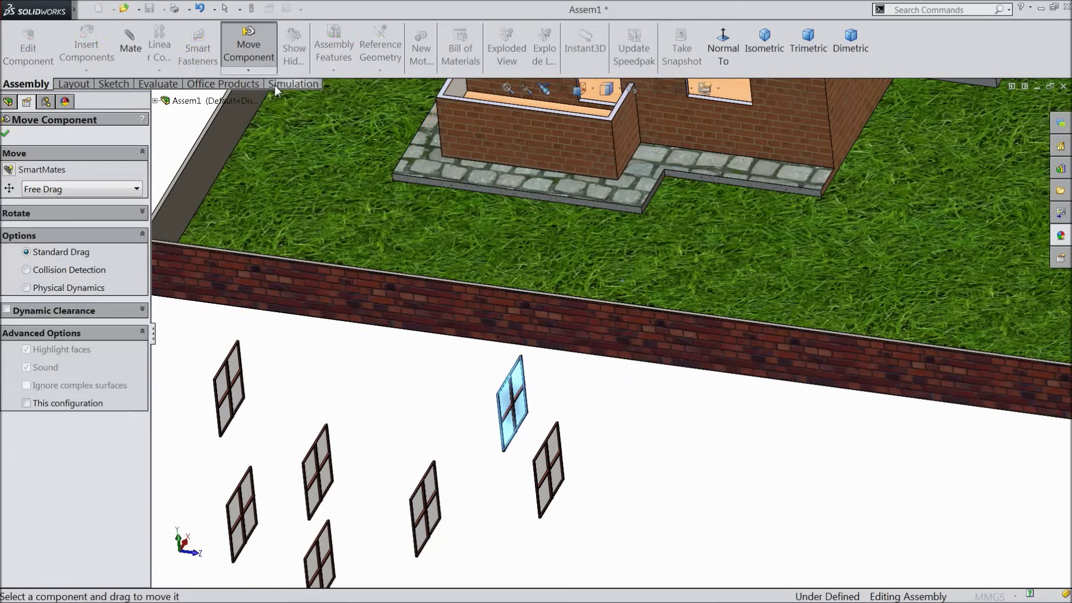
# Step: Rotate two loose windows upright with Rotate Component
pyautogui.click(263, 72)
pyautogui.click(284, 97)
pyautogui.moveTo(508, 373); pyautogui.dragTo(413, 316)
pyautogui.moveTo(514, 483); pyautogui.dragTo(460, 445)
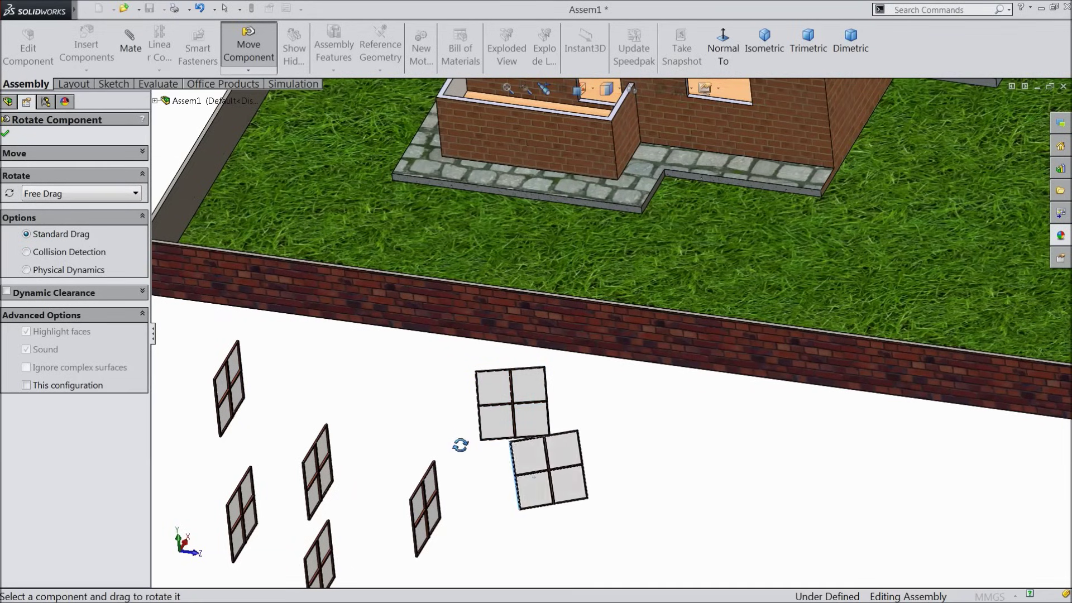
# Step: Move both upright windows onto the house wall over its openings and close Move Component
pyautogui.click(248, 71)
pyautogui.click(254, 83)
pyautogui.moveTo(518, 401); pyautogui.dragTo(674, 114)
pyautogui.moveTo(563, 468); pyautogui.dragTo(715, 146)
pyautogui.scroll(-5, 661, 218)
pyautogui.scroll(-3, 661, 218)
pyautogui.moveTo(610, 284); pyautogui.dragTo(634, 89)
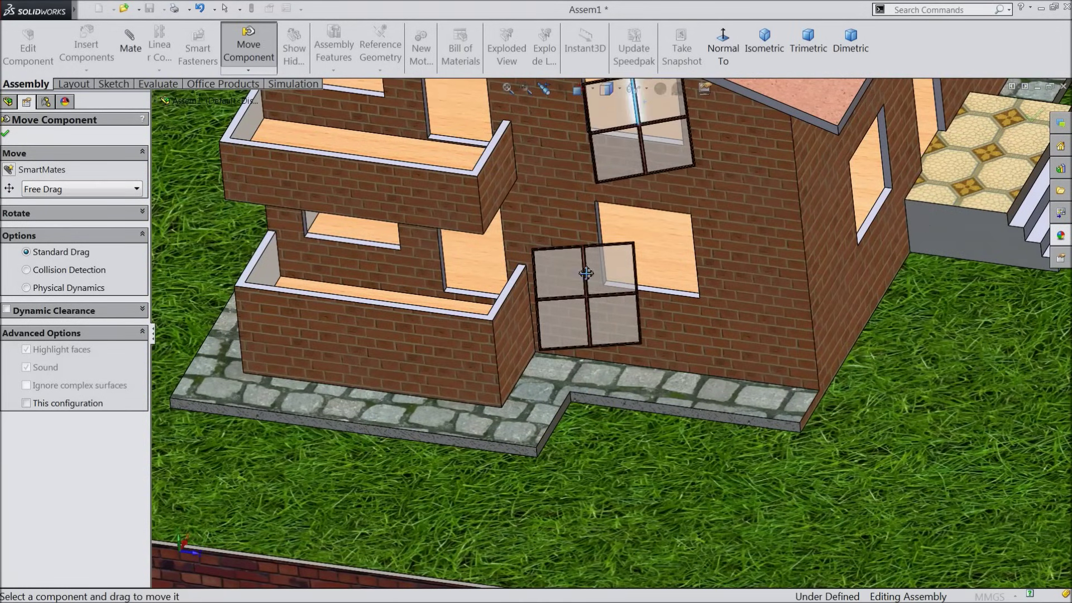
pyautogui.moveTo(582, 272); pyautogui.dragTo(585, 300)
pyautogui.click(7, 135)
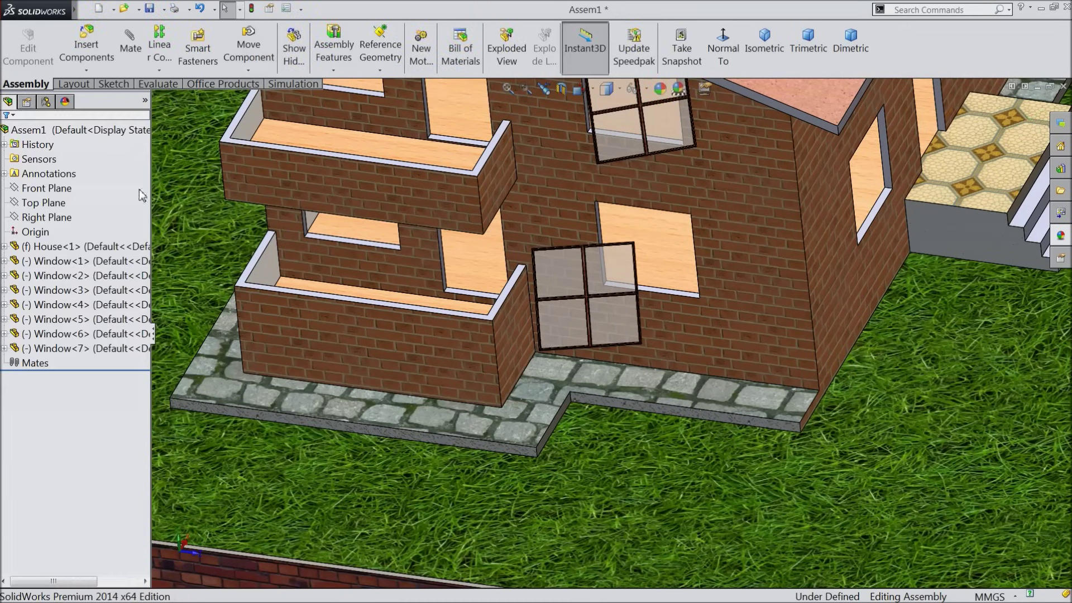
# Step: Drag the lower window over its wall opening and zoom in on it
pyautogui.moveTo(587, 296); pyautogui.dragTo(673, 279)
pyautogui.scroll(5, 675, 271)
pyautogui.scroll(-8, 638, 299)
pyautogui.moveTo(638, 299); pyautogui.dragTo(678, 313, button='middle')
pyautogui.scroll(-3, 556, 346)
pyautogui.scroll(-2, 495, 299)
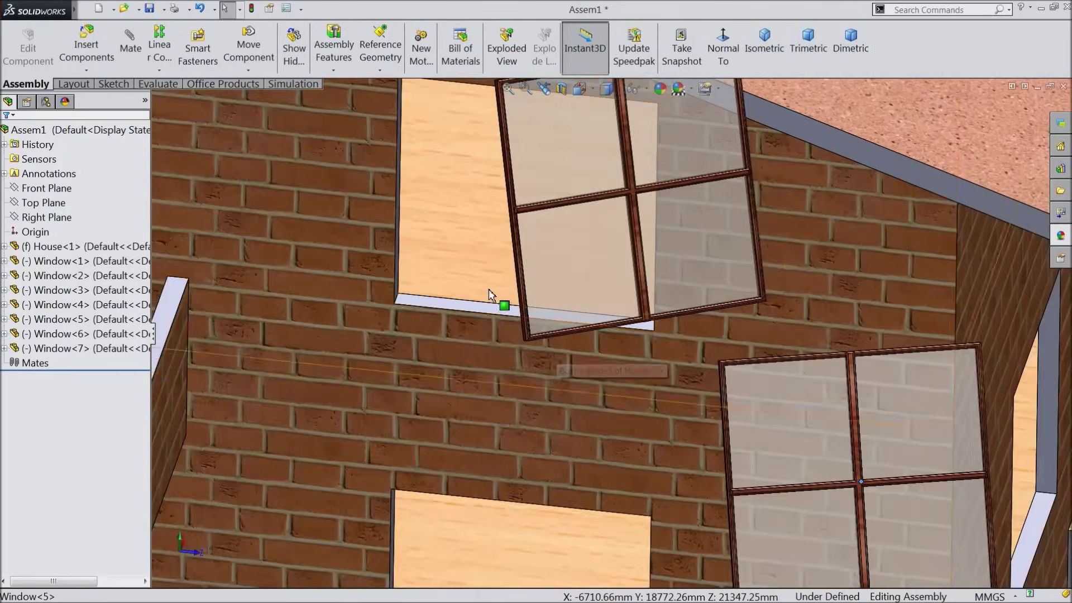
pyautogui.scroll(-2, 489, 310)
# Step: Discard a started corner-to-sill mate by clearing its selections, then select the sill face
pyautogui.click(127, 46)
pyautogui.click(493, 335)
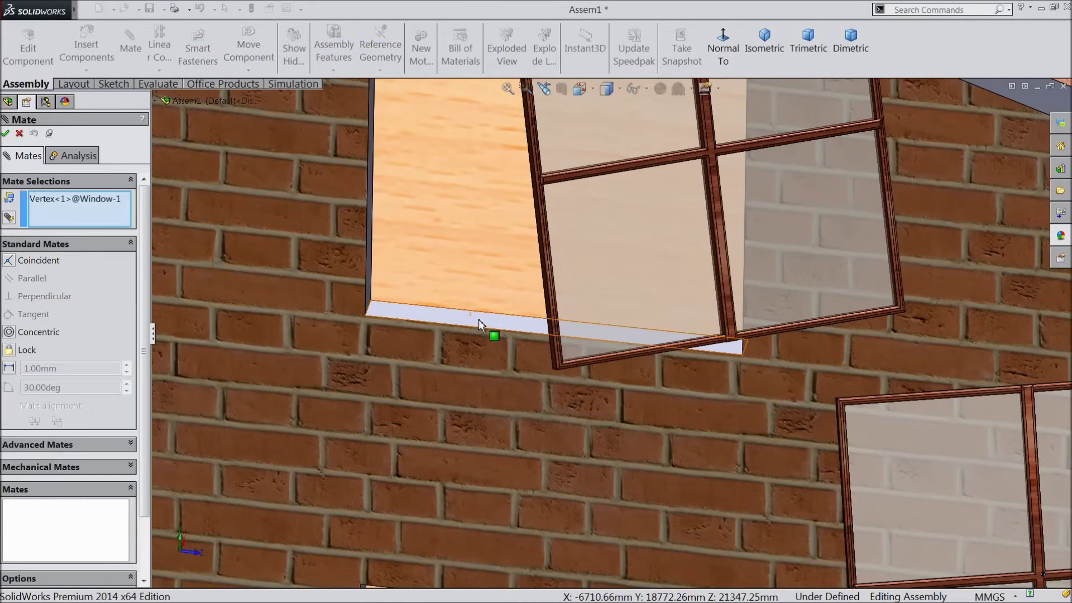
pyautogui.click(478, 320)
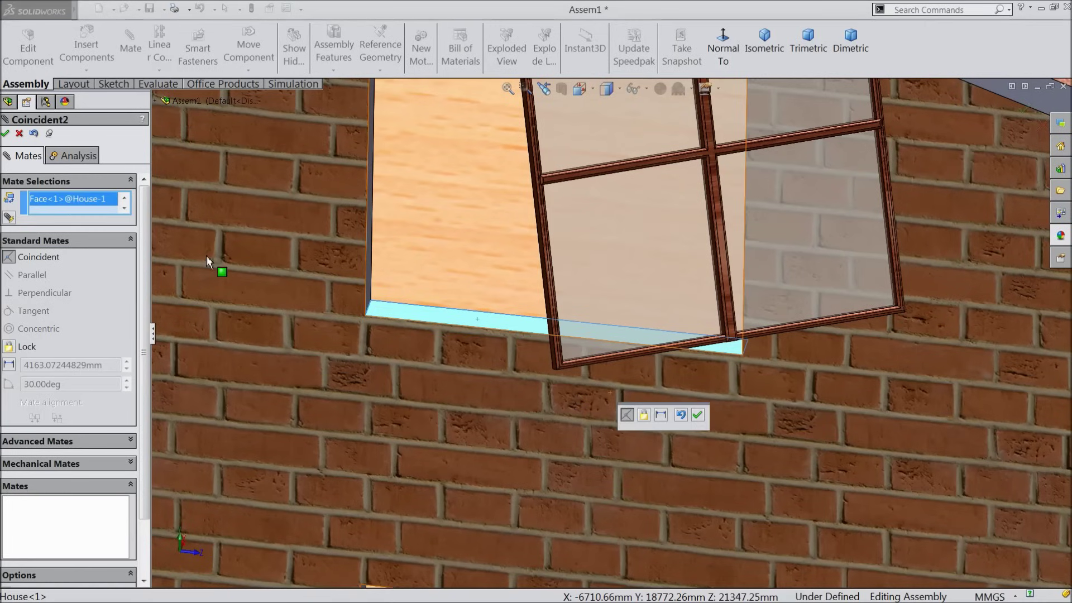
pyautogui.rightClick(87, 204)
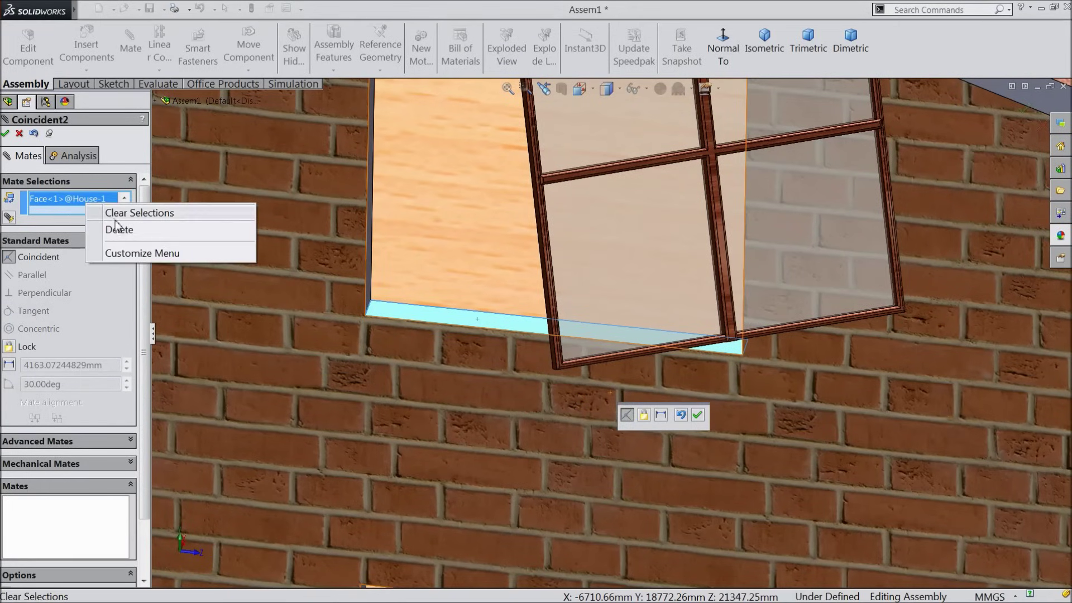
pyautogui.click(168, 213)
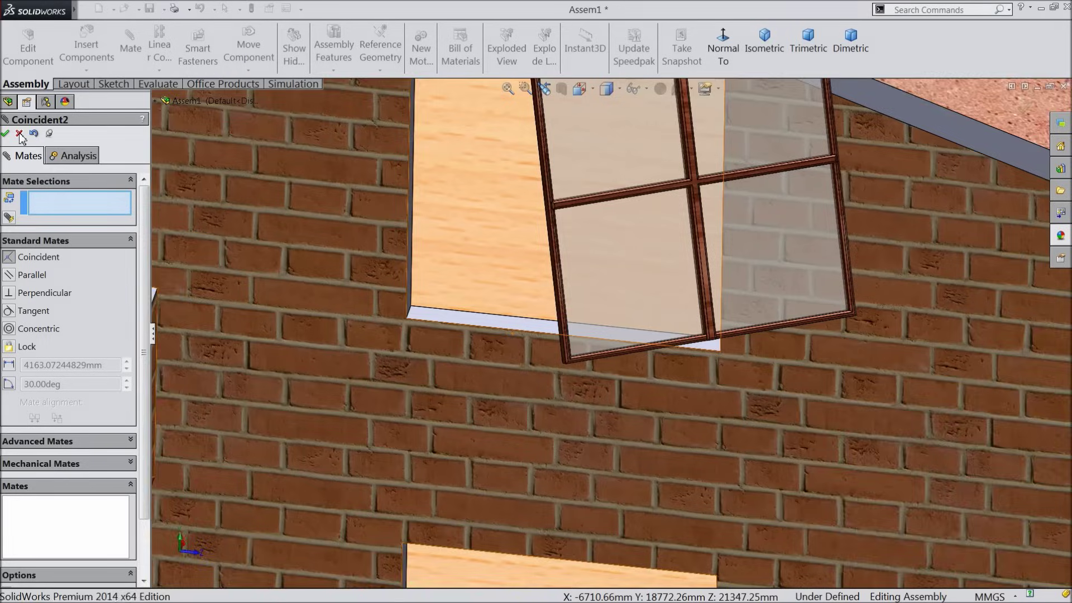
pyautogui.click(20, 135)
pyautogui.click(503, 323)
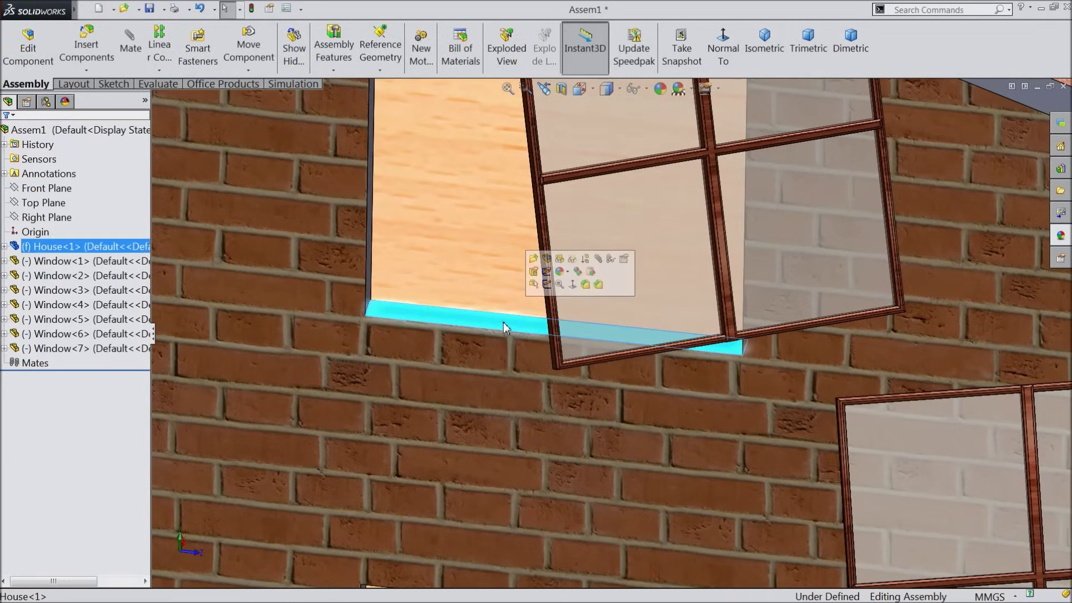
# Step: Add a coincident mate between the window face and the sill face
pyautogui.click(597, 259)
pyautogui.scroll(-5, 581, 374)
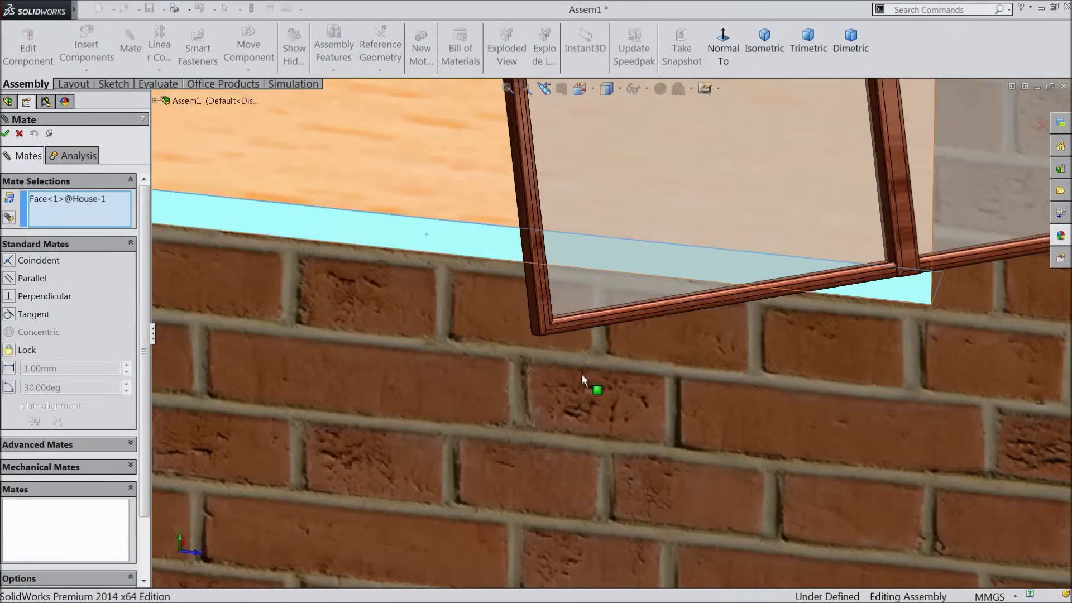
pyautogui.scroll(8, 582, 312)
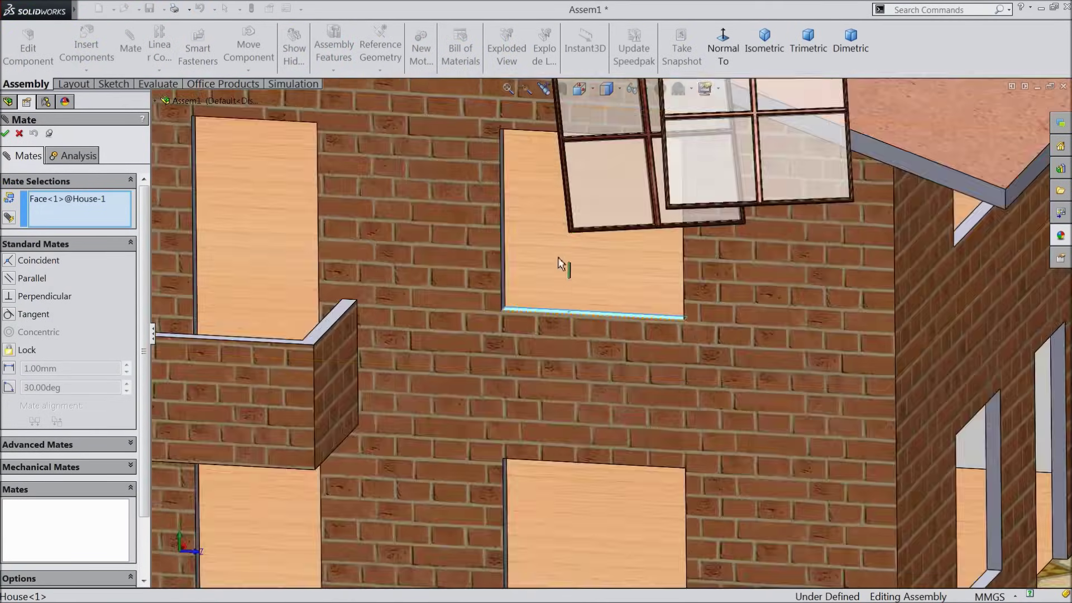
pyautogui.scroll(-3, 573, 267)
pyautogui.moveTo(618, 282); pyautogui.dragTo(662, 319, button='middle')
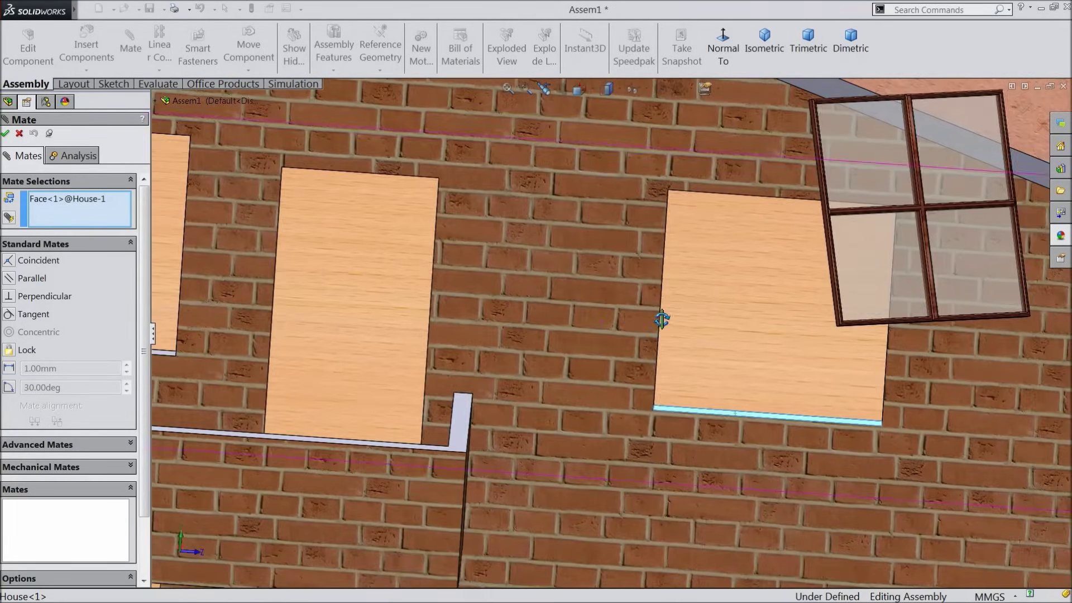
pyautogui.scroll(-10, 729, 293)
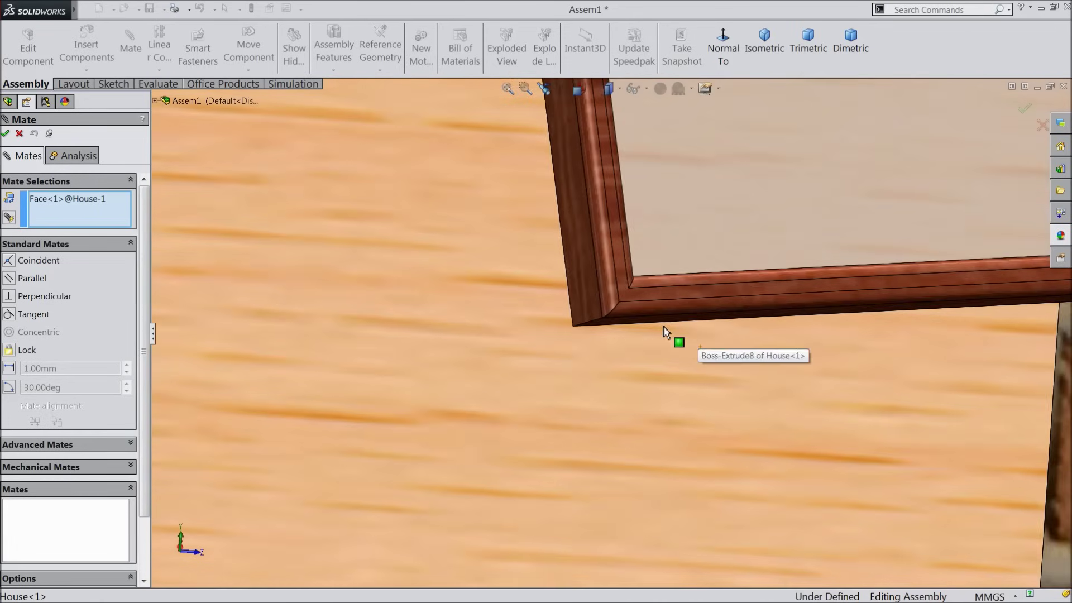
pyautogui.click(565, 325)
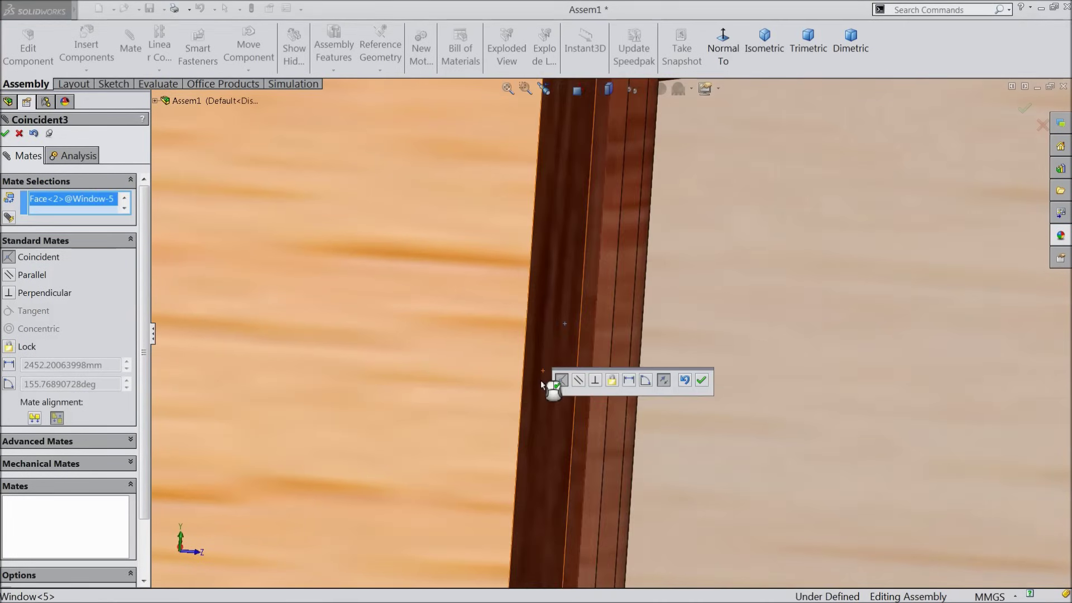
pyautogui.scroll(10, 541, 384)
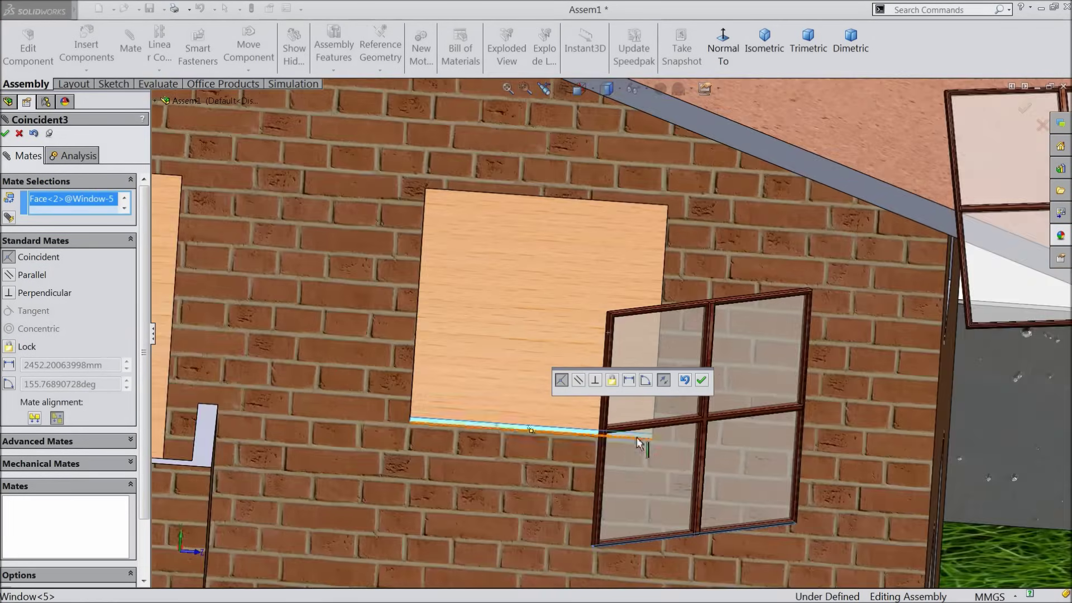
pyautogui.click(702, 384)
# Step: Add a coincident mate between the window frame's side edge and the opening's side edge
pyautogui.scroll(-10, 591, 402)
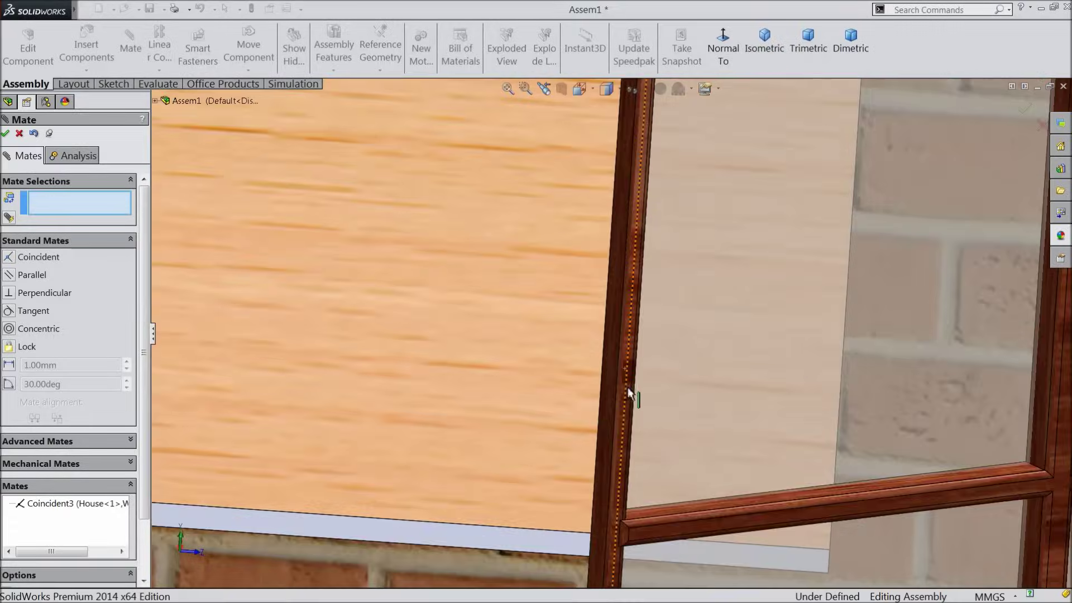
pyautogui.scroll(5, 598, 388)
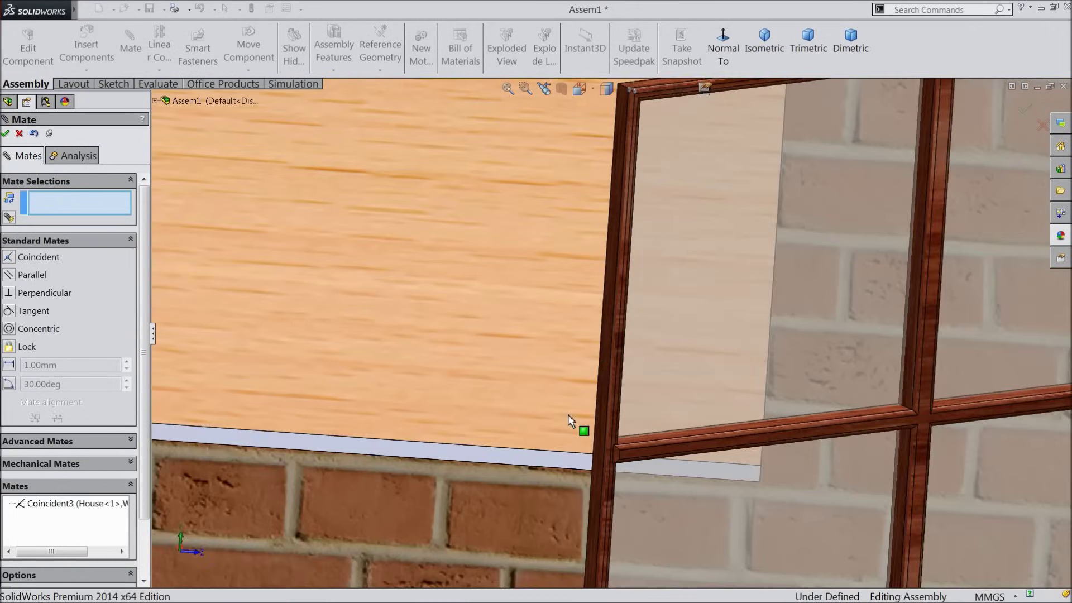
pyautogui.scroll(-3, 592, 402)
pyautogui.scroll(-2, 603, 384)
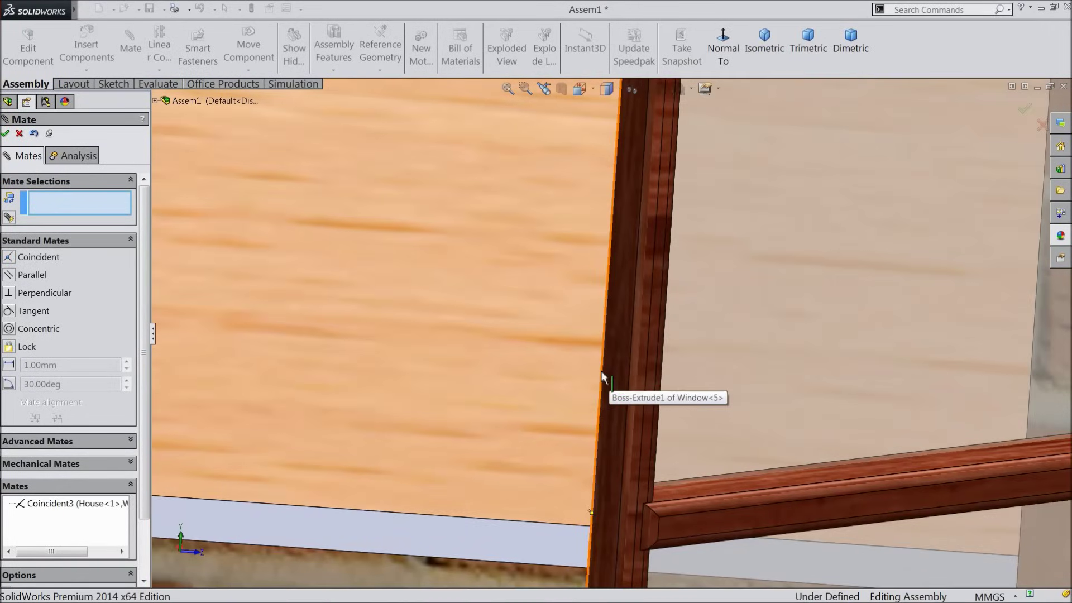
pyautogui.click(603, 377)
pyautogui.scroll(6, 602, 379)
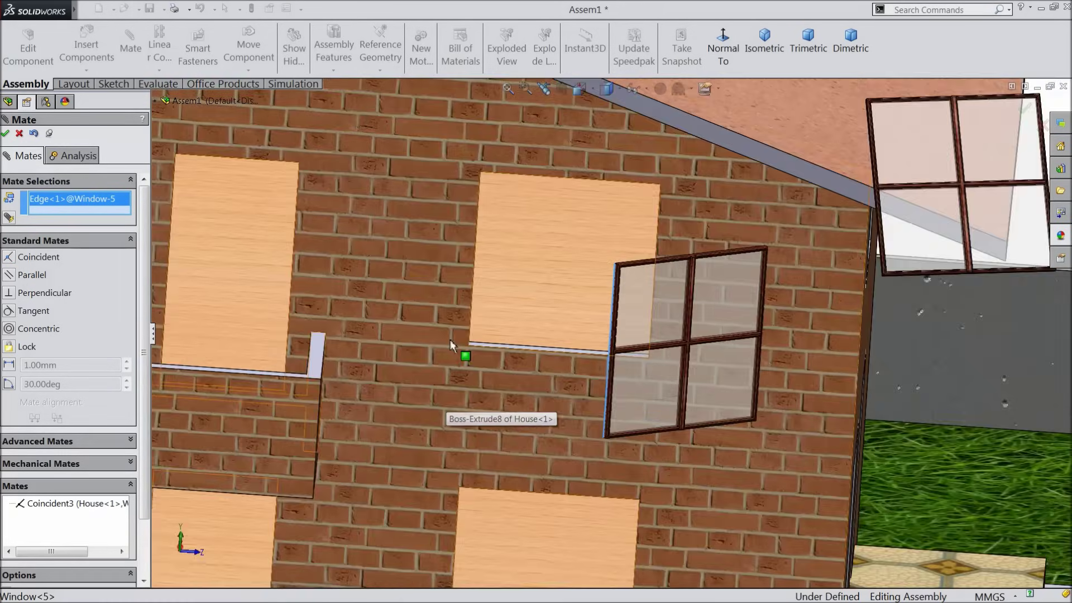
pyautogui.moveTo(450, 339); pyautogui.dragTo(426, 342, button='middle')
pyautogui.scroll(-3, 485, 335)
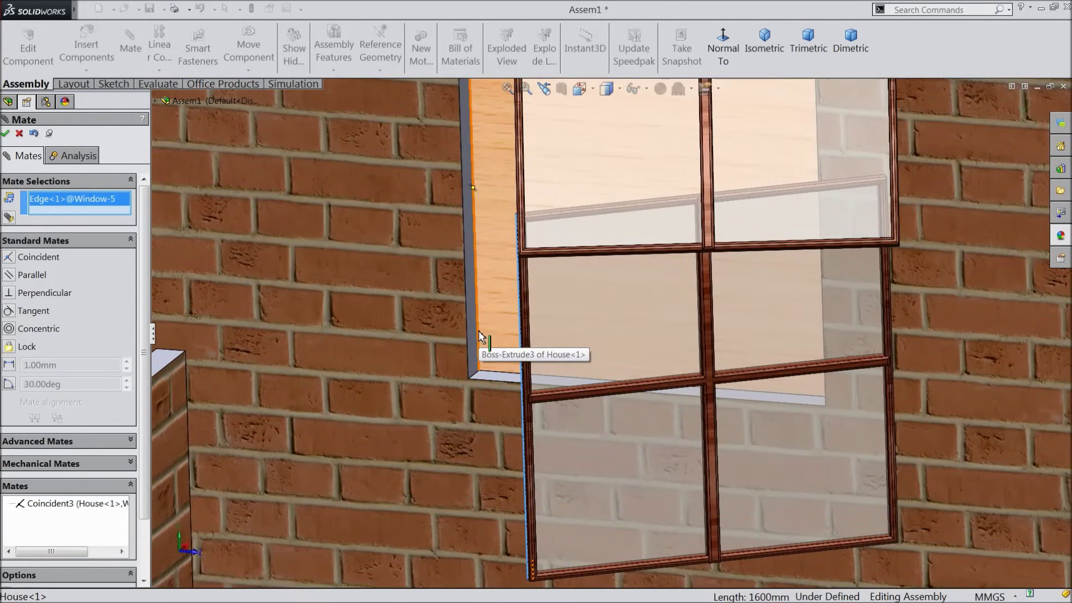
pyautogui.click(479, 335)
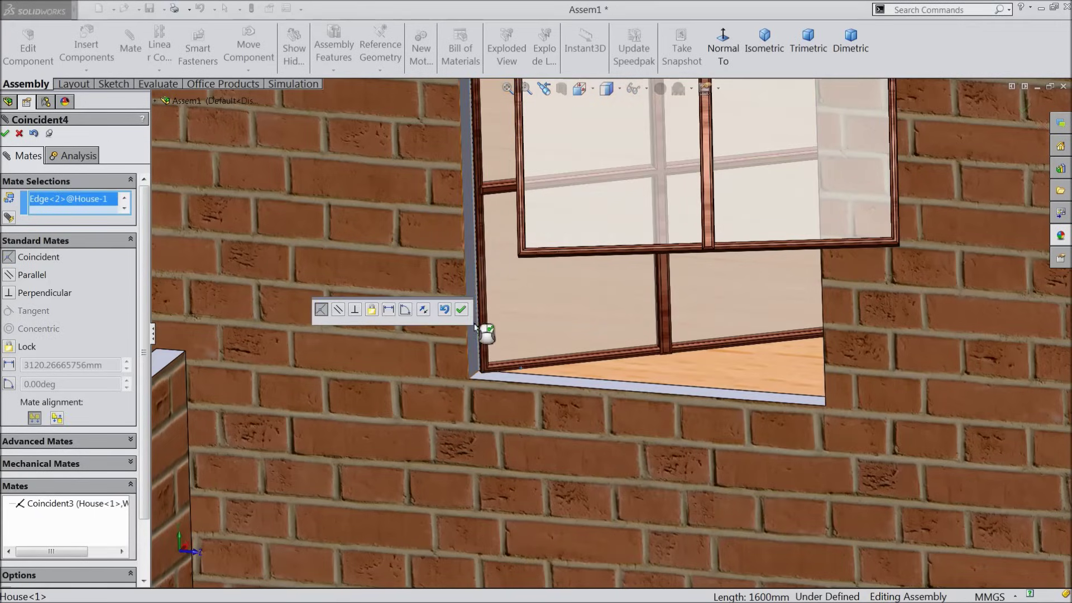
pyautogui.click(461, 310)
# Step: Add a coincident mate between the window's bottom edge and the sill edge
pyautogui.scroll(-5, 642, 386)
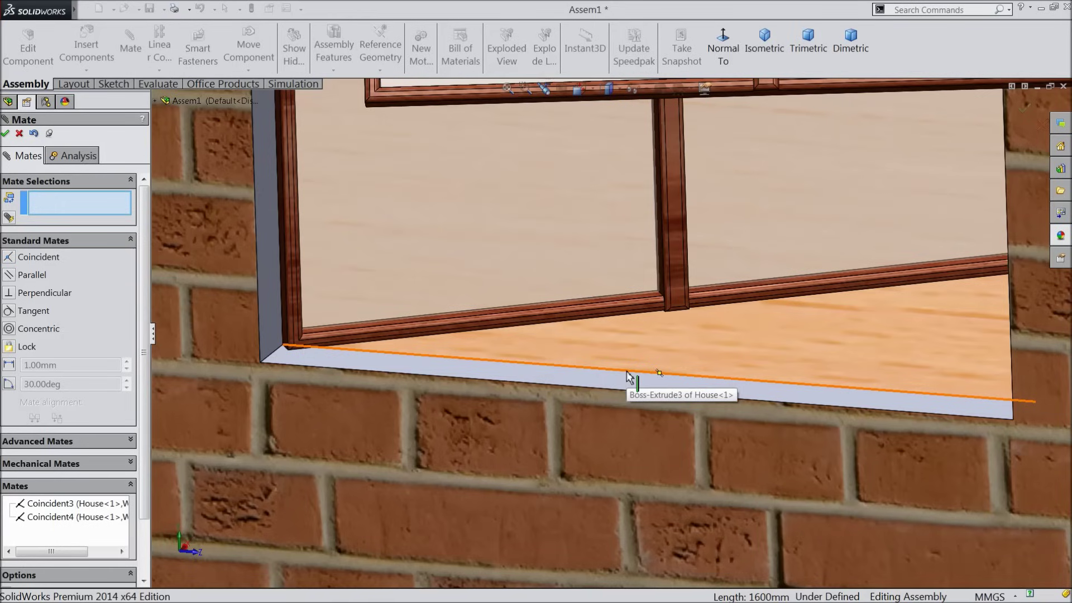
pyautogui.click(626, 371)
pyautogui.scroll(-5, 617, 341)
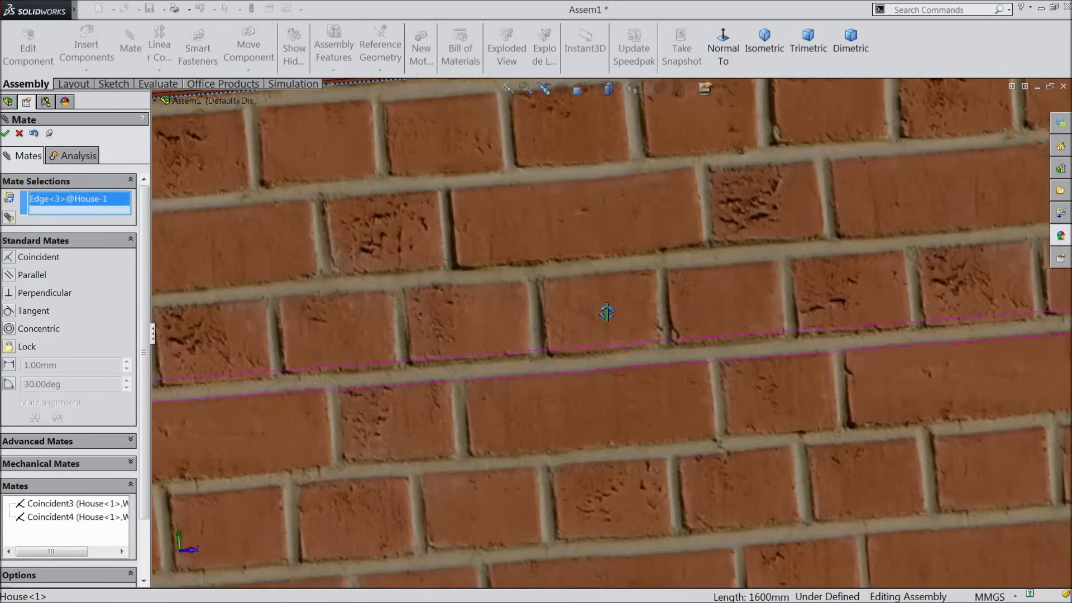
pyautogui.scroll(-10, 527, 226)
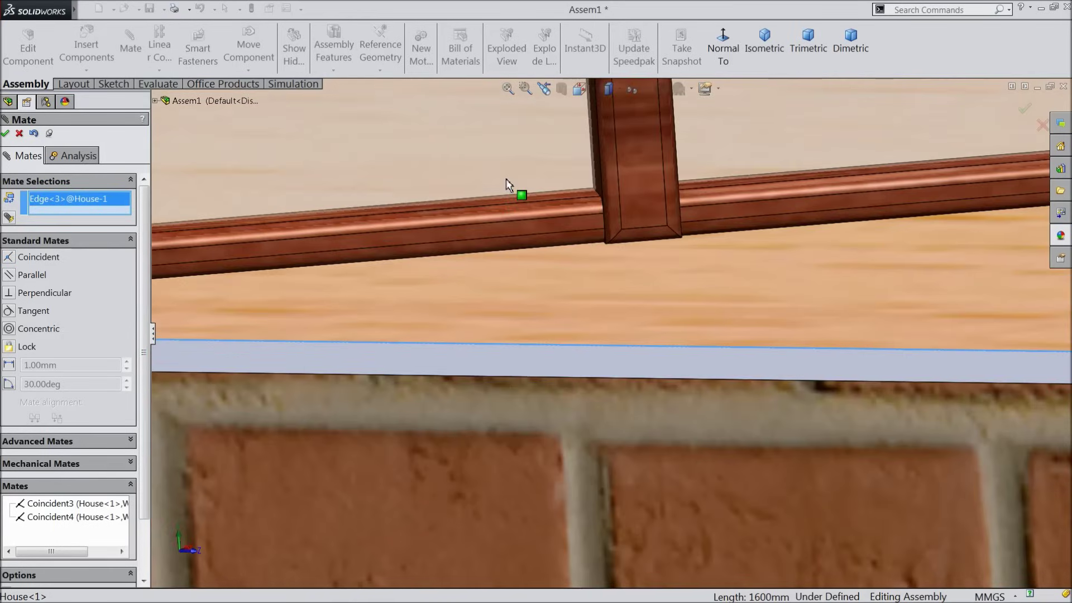
pyautogui.scroll(10, 524, 206)
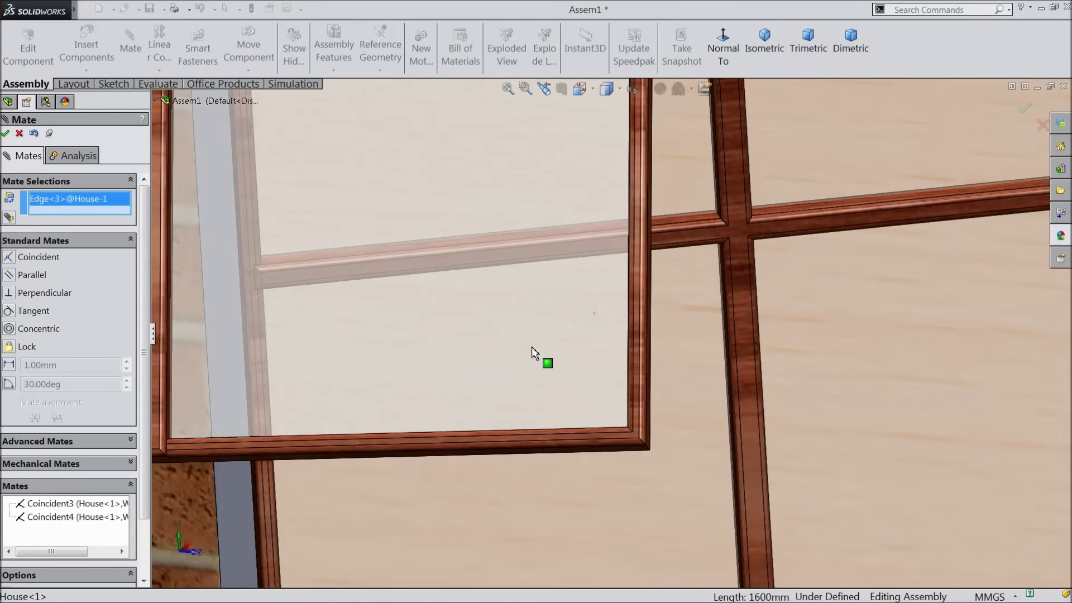
pyautogui.scroll(4, 533, 352)
pyautogui.moveTo(597, 419); pyautogui.dragTo(474, 451, button='middle')
pyautogui.moveTo(296, 437); pyautogui.dragTo(436, 390, button='middle')
pyautogui.scroll(-2, 355, 369)
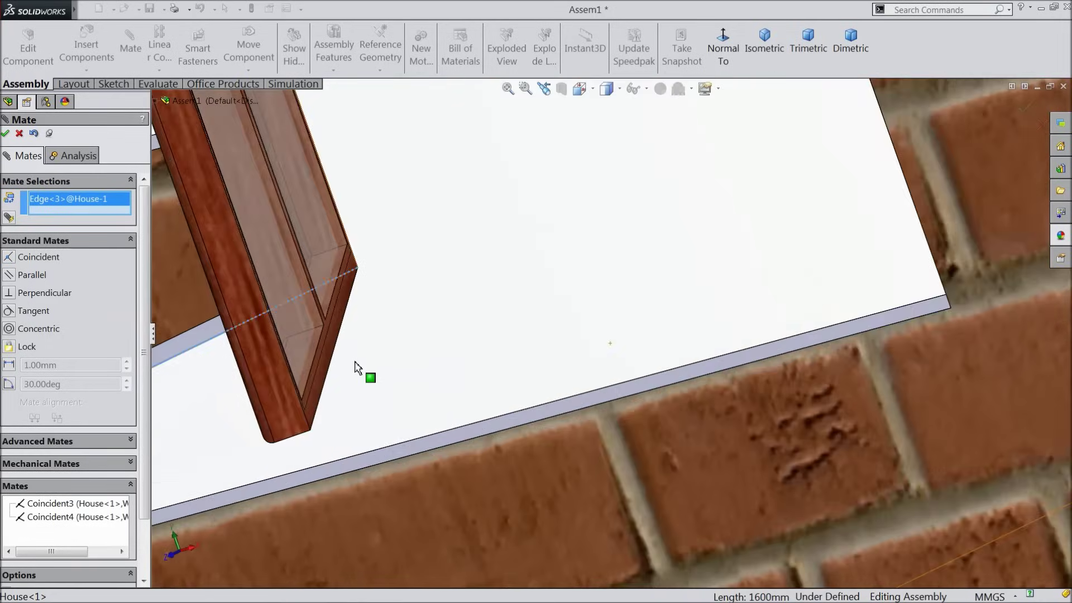
pyautogui.scroll(-2, 355, 368)
pyautogui.click(357, 374)
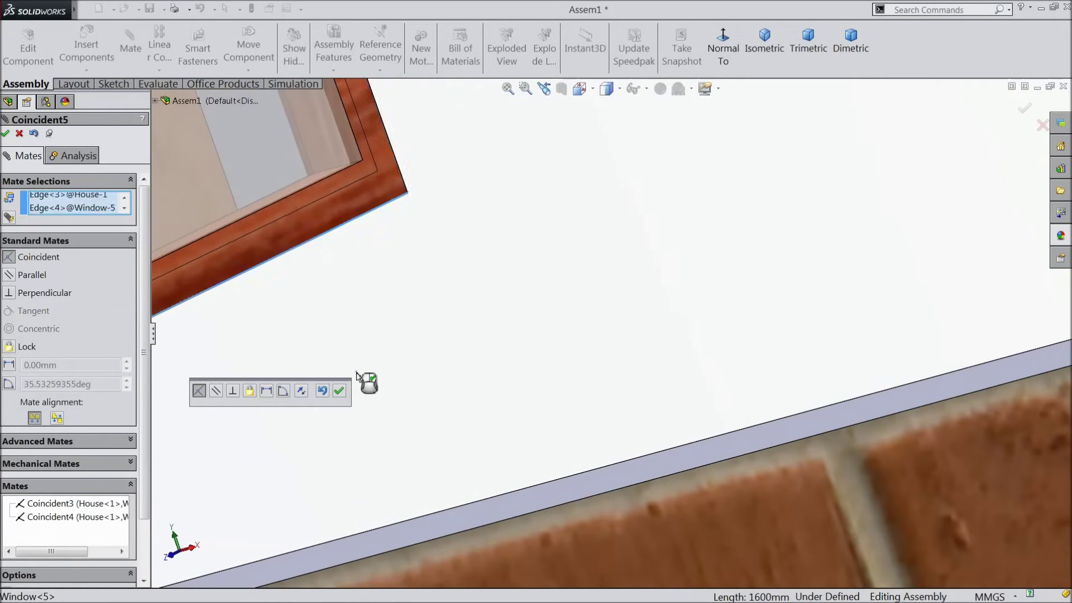
pyautogui.scroll(2, 363, 384)
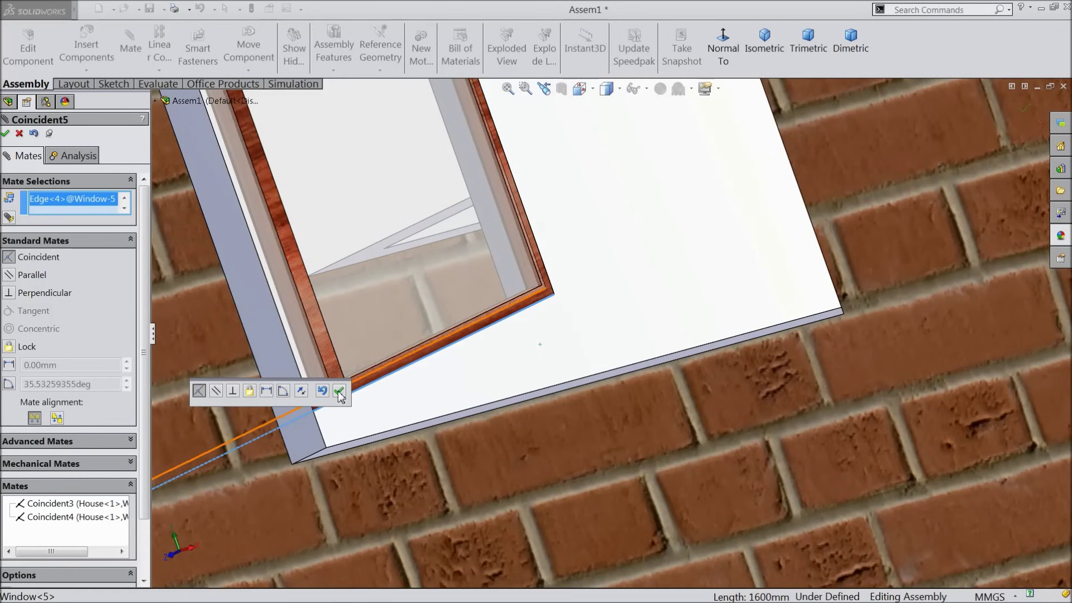
pyautogui.click(340, 391)
pyautogui.scroll(3, 364, 377)
pyautogui.scroll(-4, 476, 364)
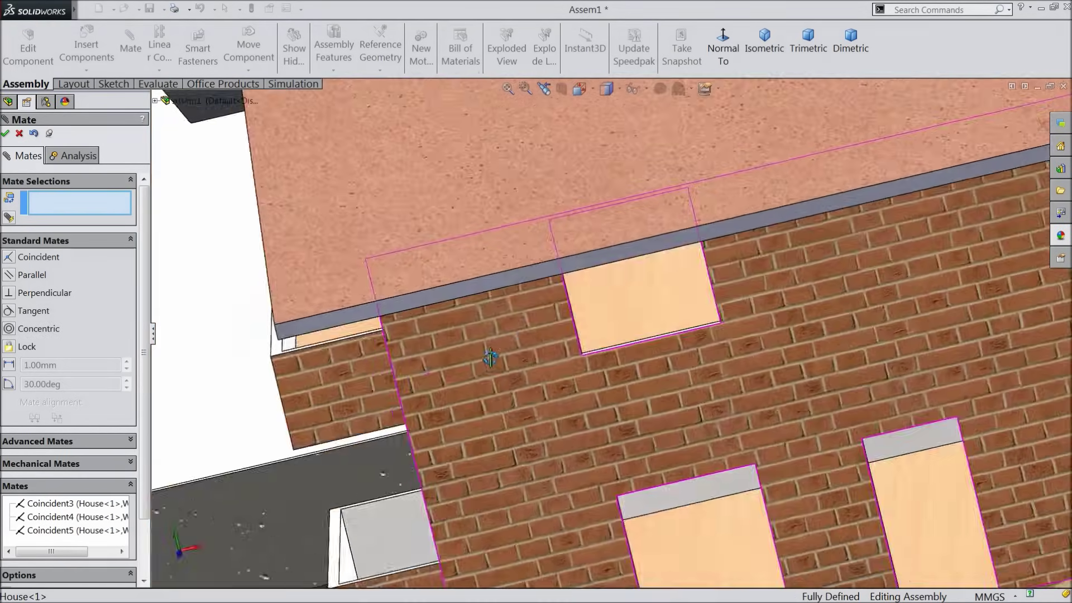
# Step: Mate the upper window's bottom frame edge coincident with the opening's bottom edge
pyautogui.moveTo(550, 329); pyautogui.dragTo(454, 387, button='middle')
pyautogui.scroll(3, 406, 406)
pyautogui.scroll(-3, 393, 397)
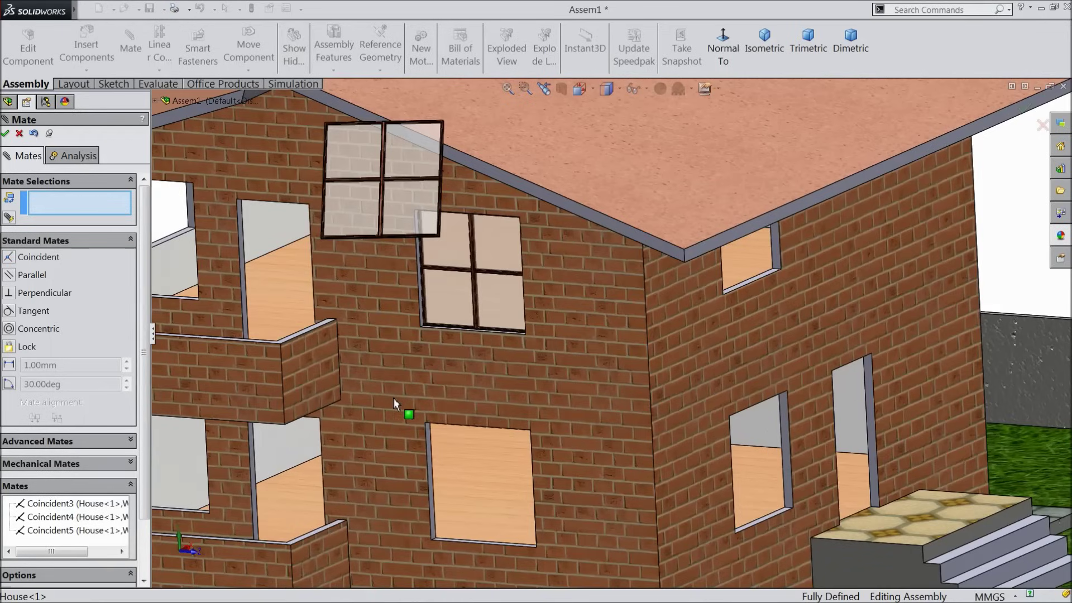
pyautogui.scroll(3, 394, 400)
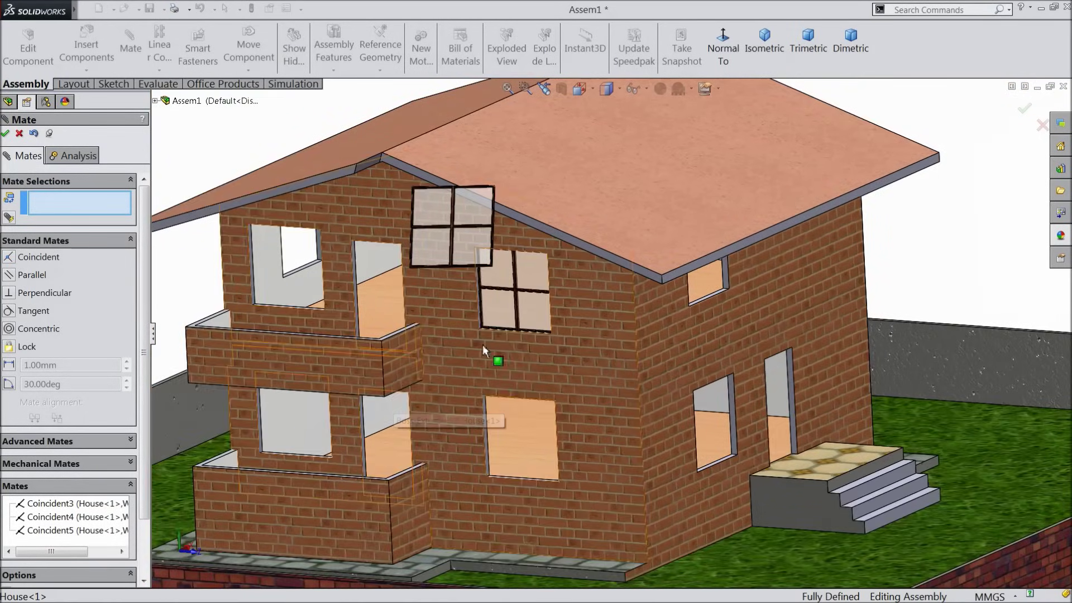
pyautogui.scroll(-4, 502, 374)
pyautogui.scroll(1, 486, 290)
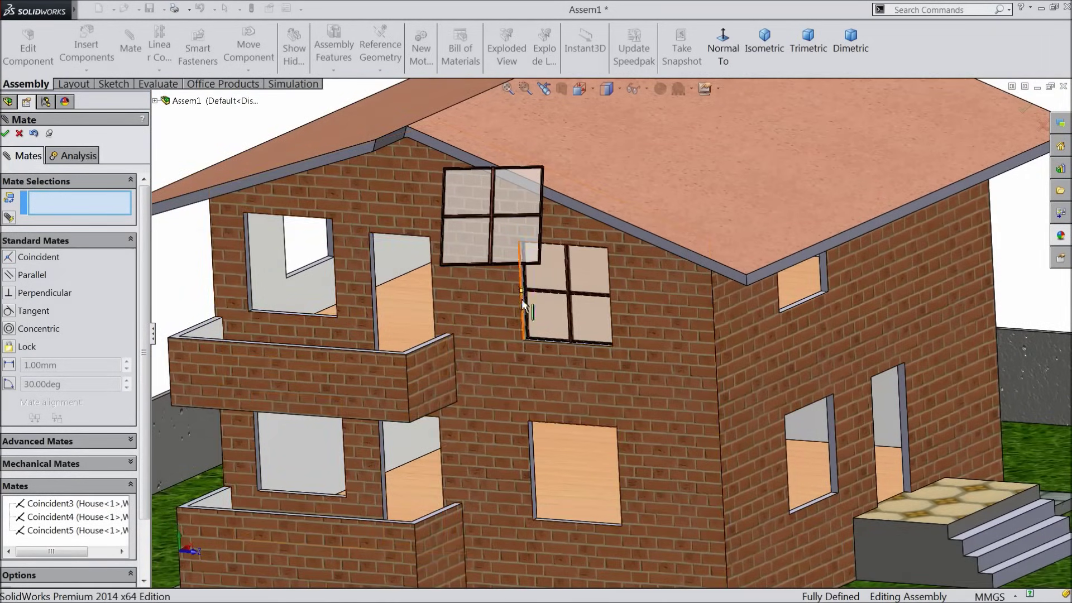
pyautogui.scroll(-6, 521, 299)
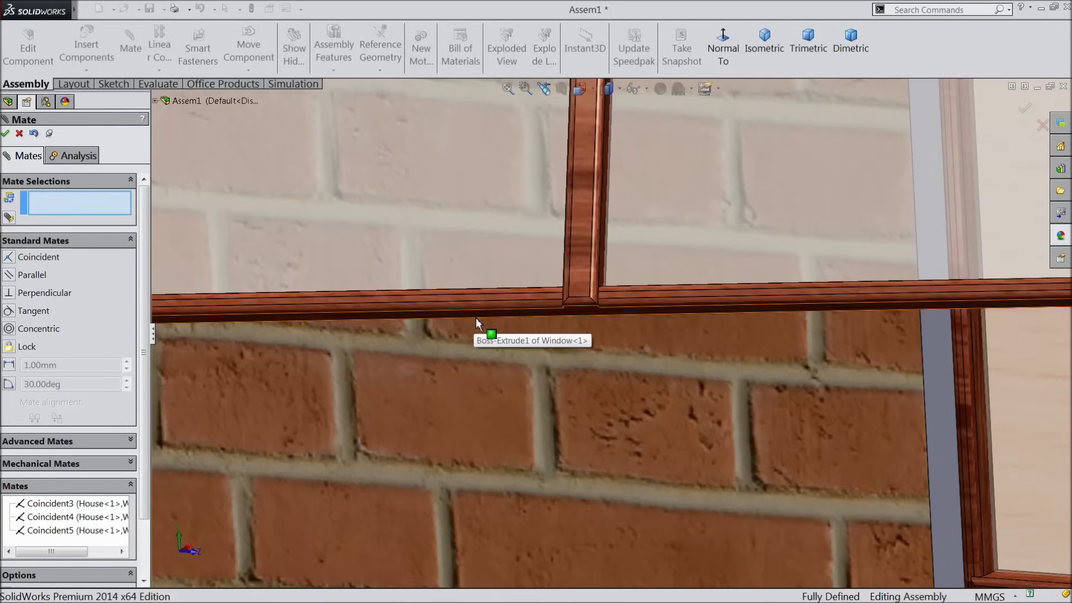
pyautogui.click(477, 323)
pyautogui.scroll(8, 620, 396)
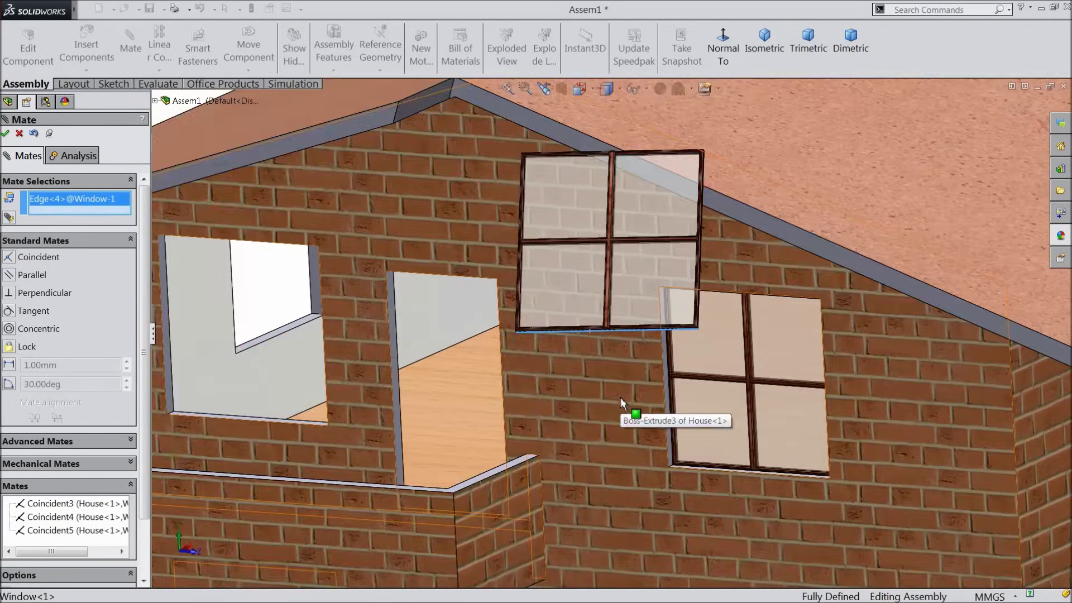
pyautogui.scroll(-10, 645, 446)
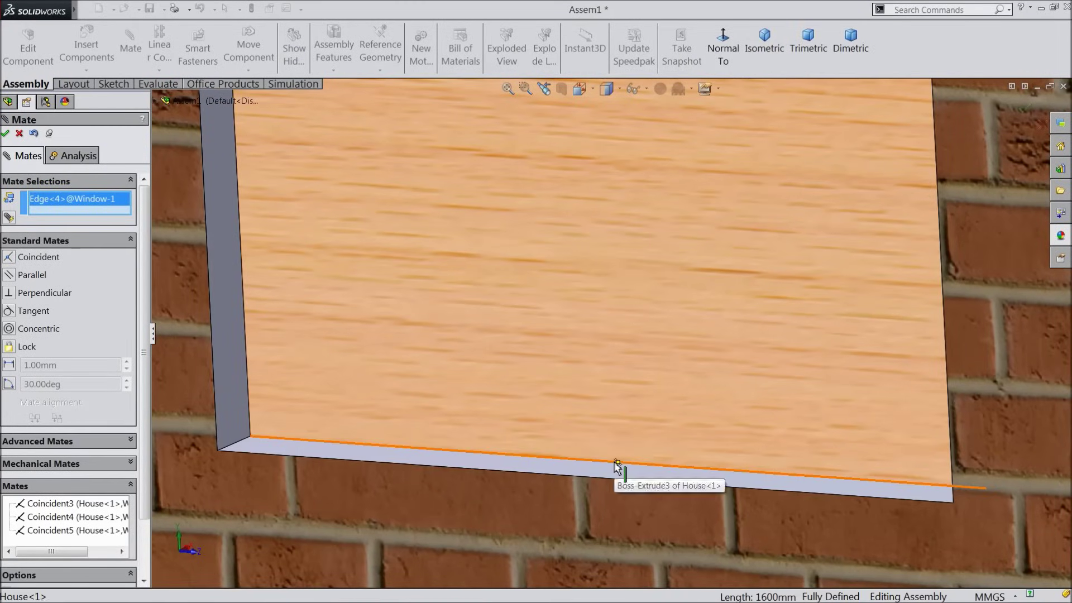
pyautogui.click(616, 465)
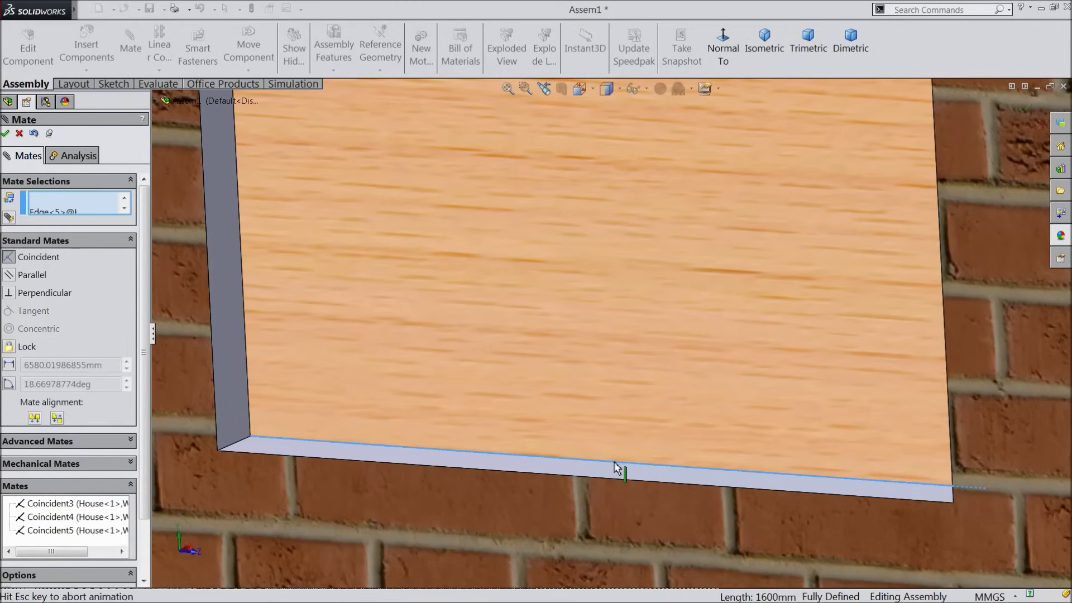
pyautogui.scroll(6, 628, 458)
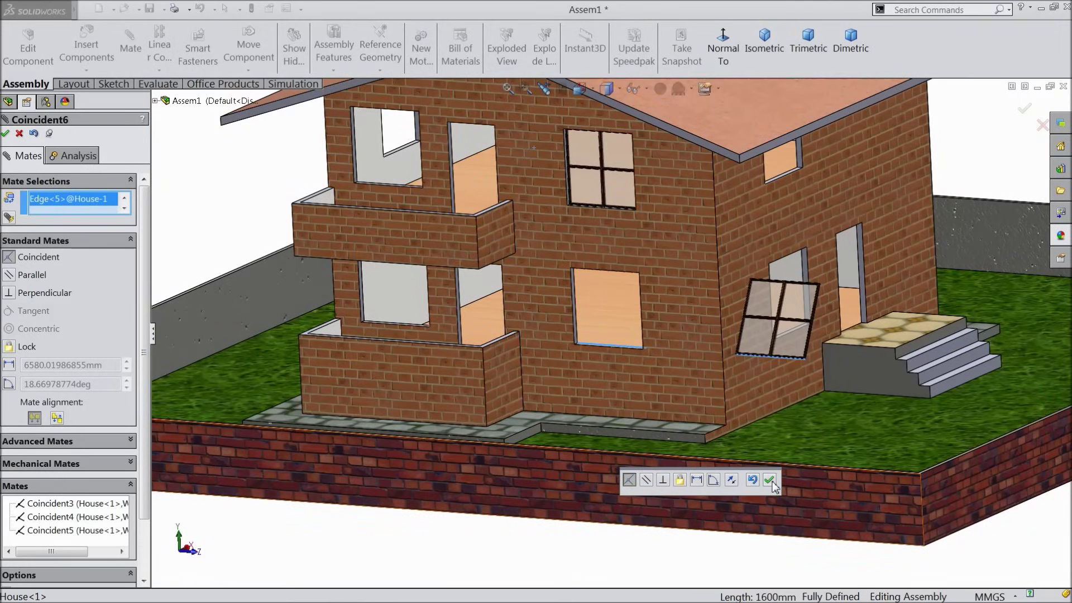
pyautogui.click(770, 481)
# Step: Make the window frame's side edge coincident with the opening's side edge
pyautogui.scroll(-3, 743, 358)
pyautogui.scroll(-3, 865, 347)
pyautogui.scroll(-8, 865, 347)
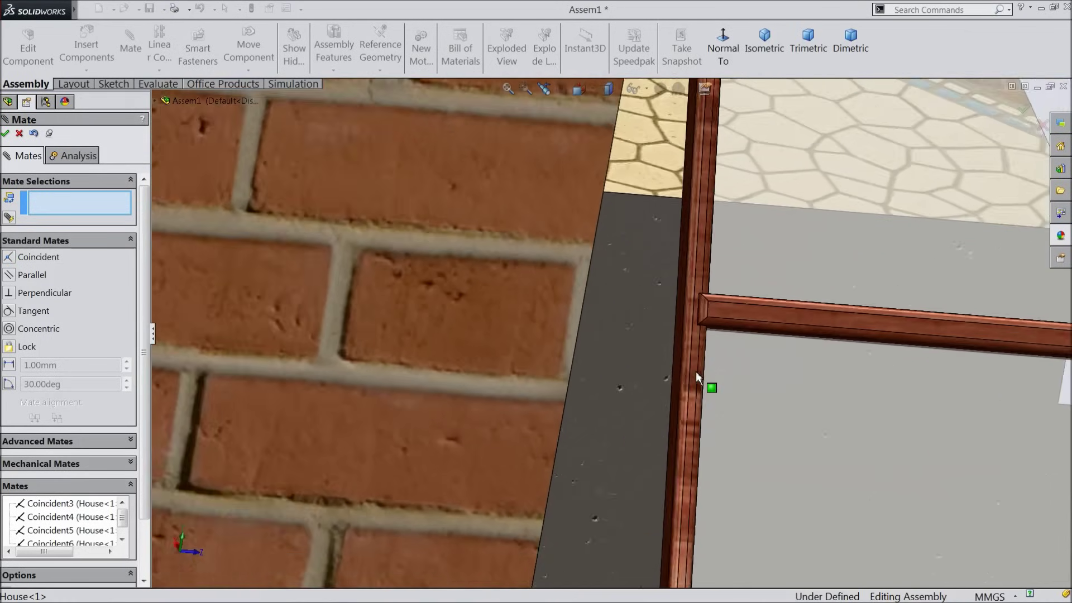
pyautogui.click(665, 371)
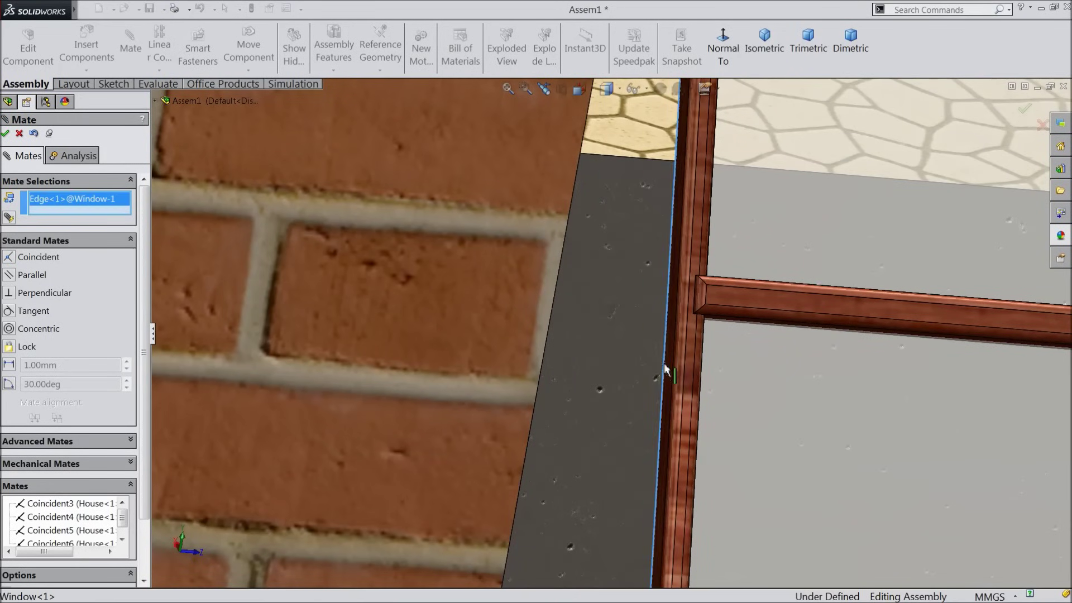
pyautogui.scroll(3, 640, 397)
pyautogui.scroll(5, 639, 397)
pyautogui.moveTo(558, 402); pyautogui.dragTo(326, 326, button='middle')
pyautogui.scroll(-4, 395, 338)
pyautogui.scroll(5, 367, 321)
pyautogui.scroll(-5, 355, 320)
pyautogui.scroll(-3, 318, 330)
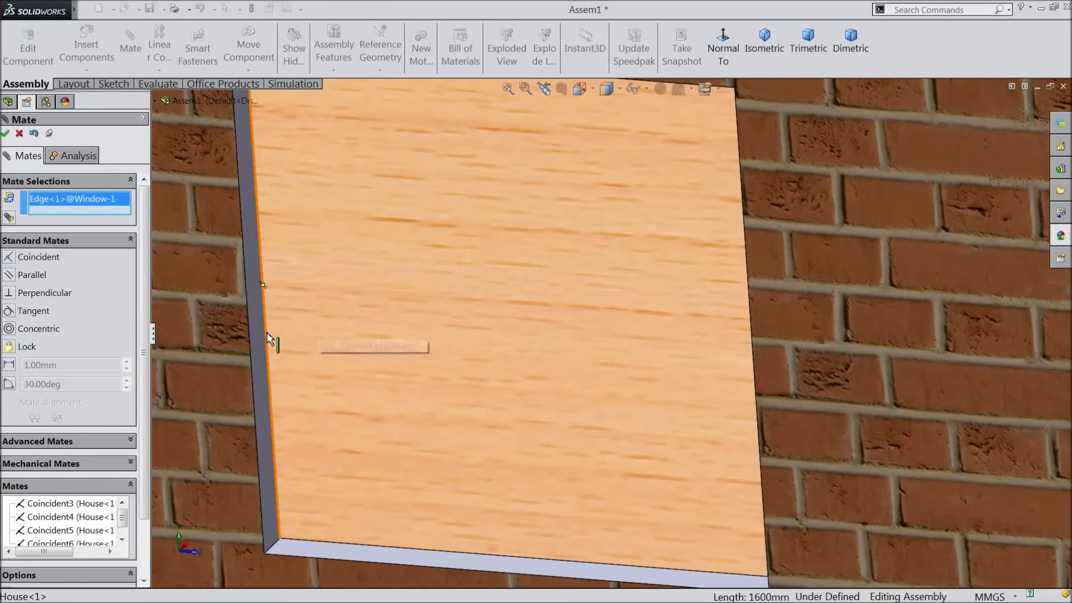
pyautogui.click(272, 340)
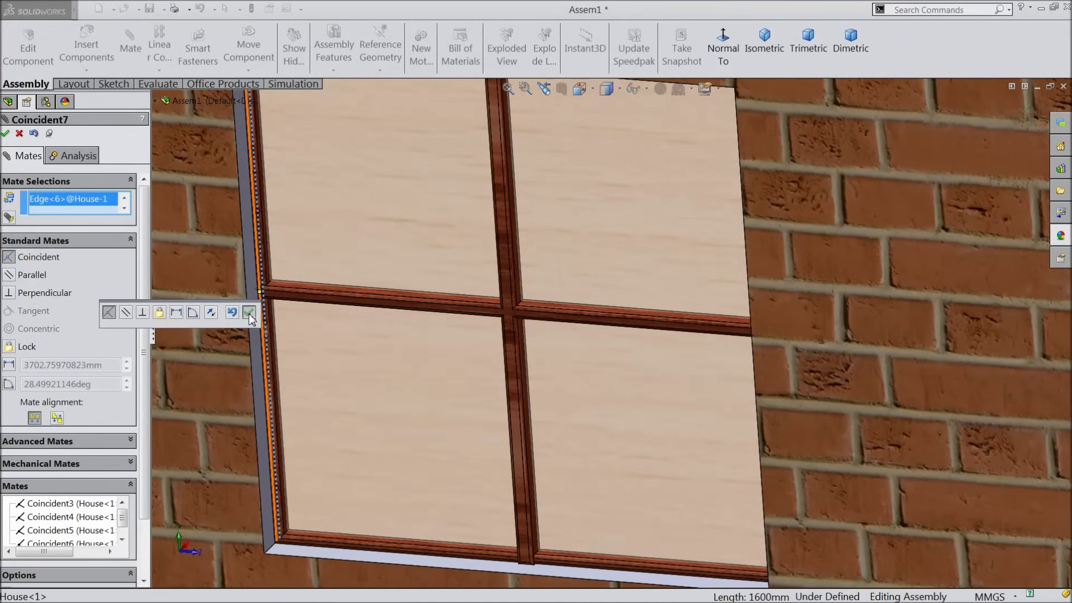
pyautogui.click(249, 314)
pyautogui.scroll(10, 426, 369)
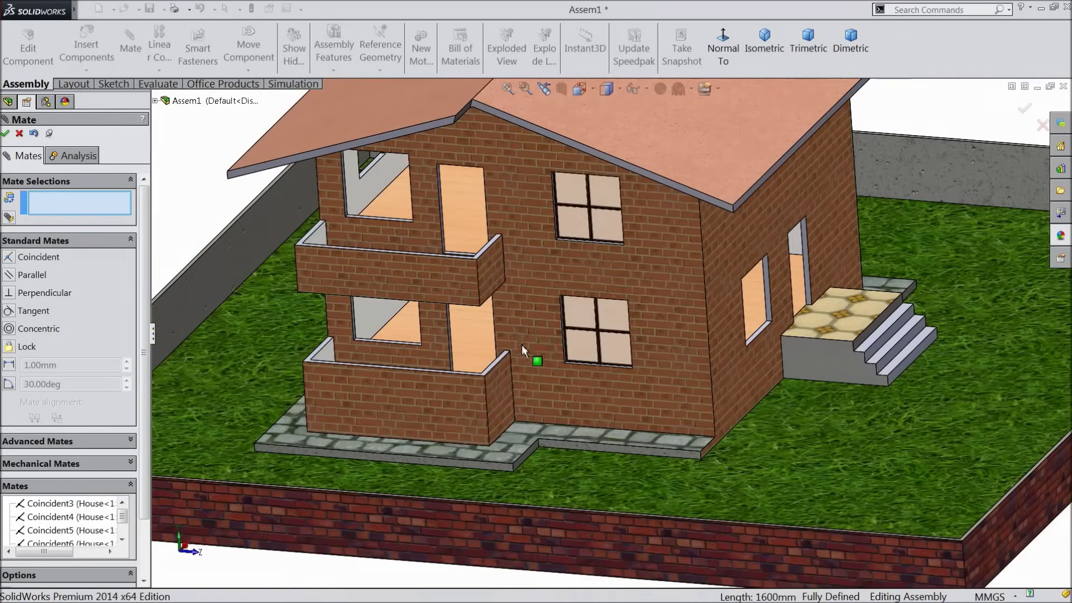
# Step: Mate the loose window's bottom frame edge to the balcony opening's bottom edge, with alignment flipped
pyautogui.moveTo(606, 269); pyautogui.dragTo(510, 266, button='middle')
pyautogui.press('f')
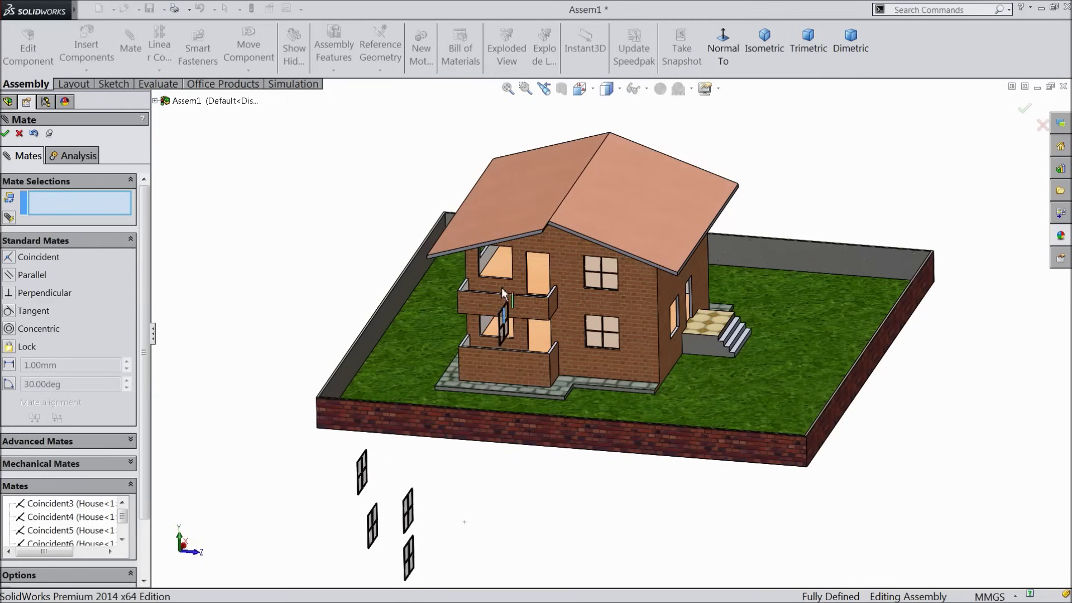
pyautogui.scroll(-10, 504, 260)
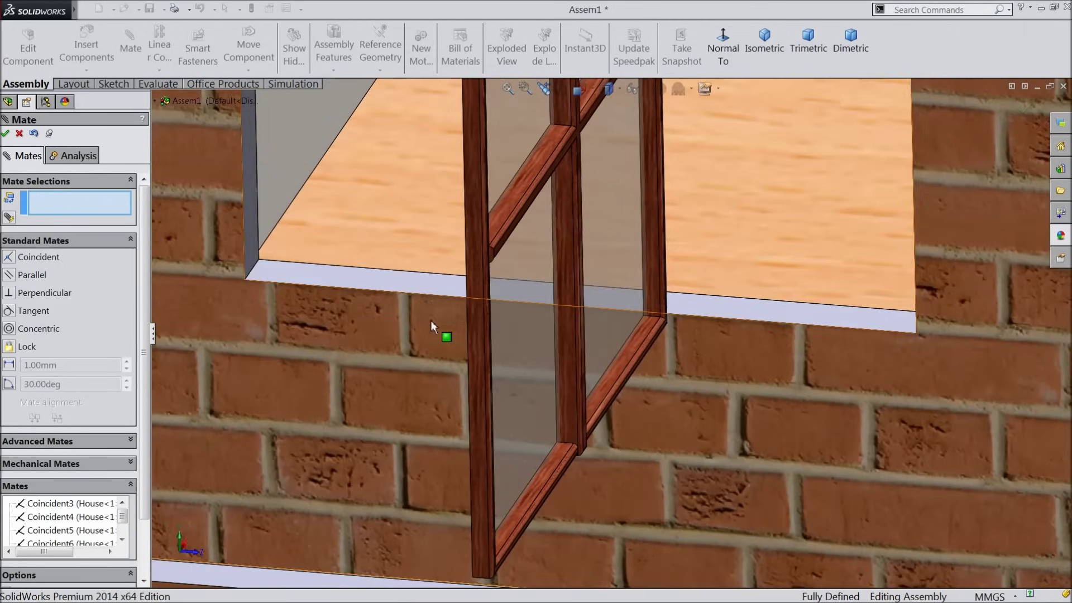
pyautogui.click(425, 282)
pyautogui.scroll(-3, 452, 337)
pyautogui.scroll(5, 502, 393)
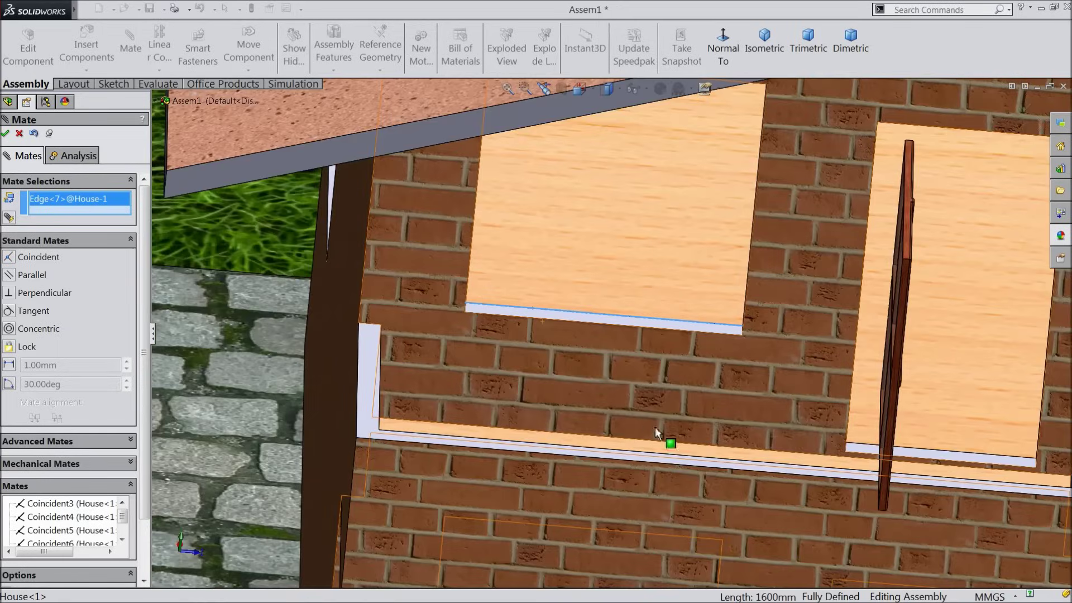
pyautogui.scroll(-3, 806, 429)
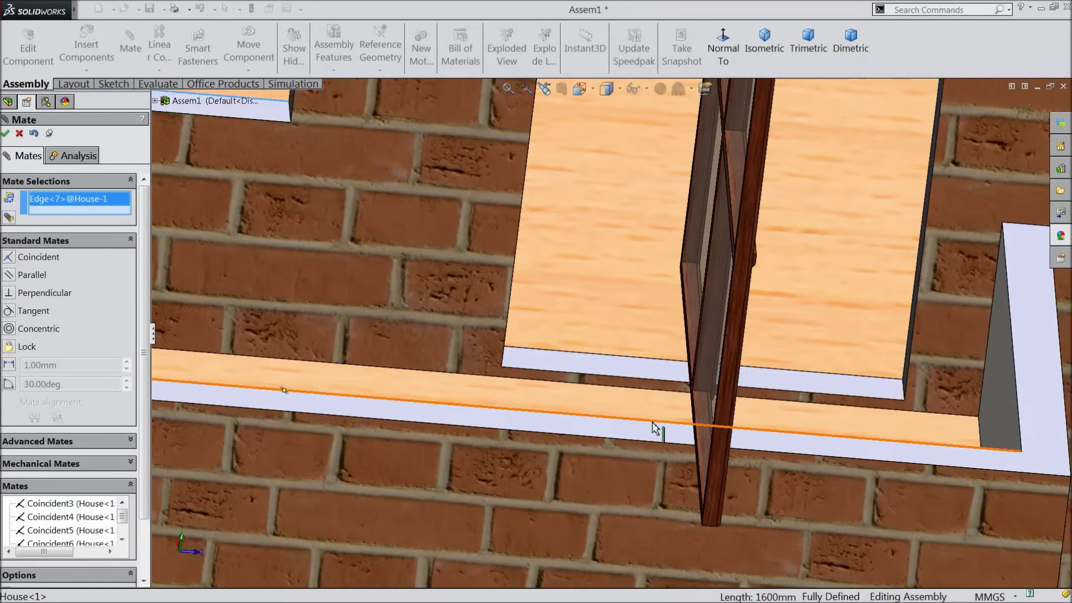
pyautogui.scroll(3, 694, 429)
pyautogui.moveTo(695, 430); pyautogui.dragTo(711, 439, button='middle')
pyautogui.scroll(-3, 697, 441)
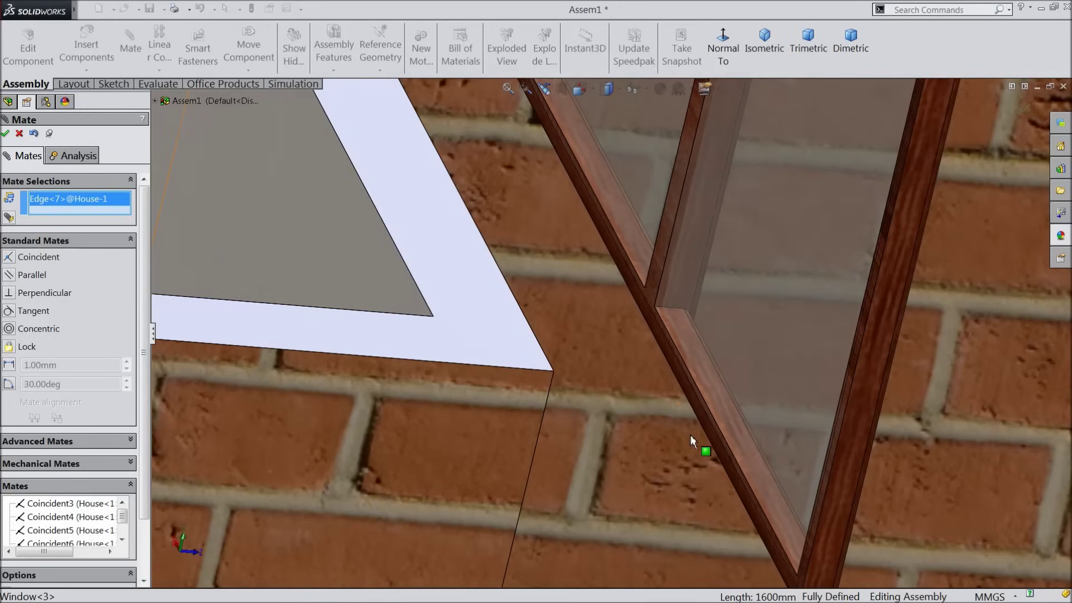
pyautogui.click(702, 433)
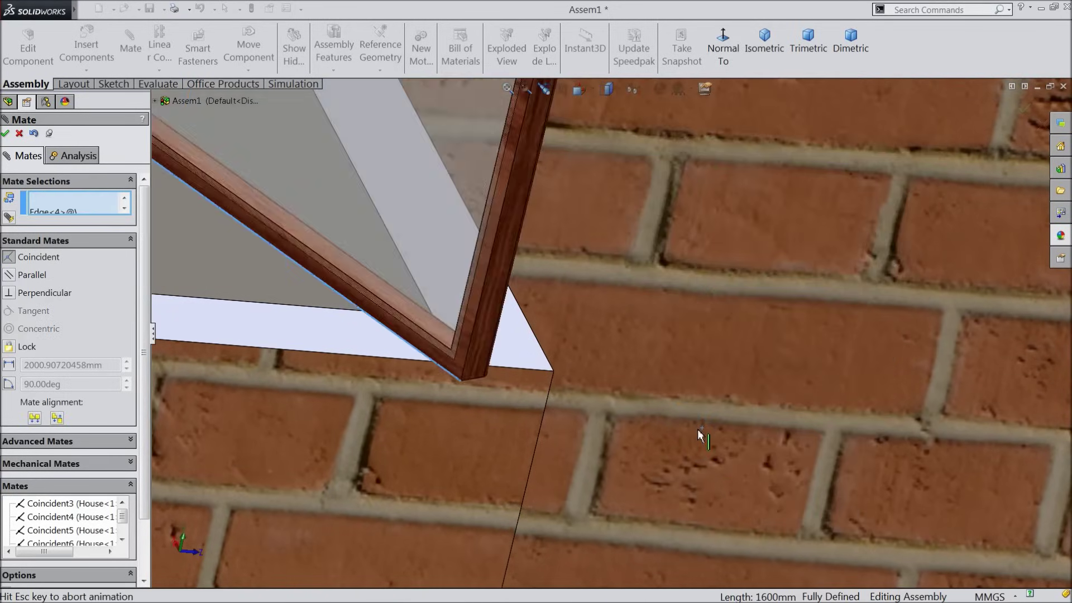
pyautogui.scroll(8, 325, 357)
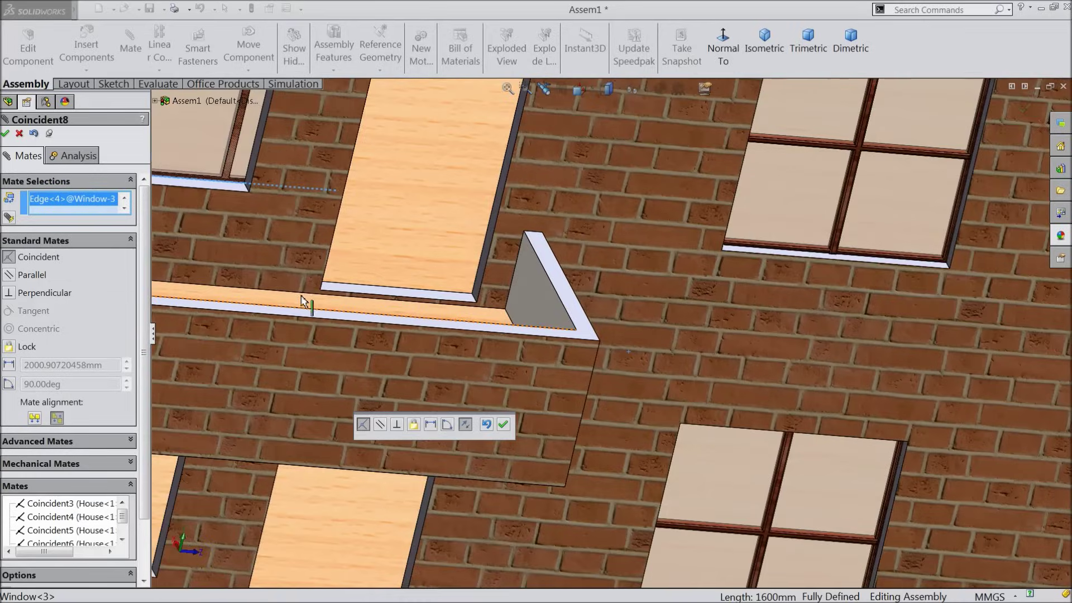
pyautogui.scroll(-8, 457, 388)
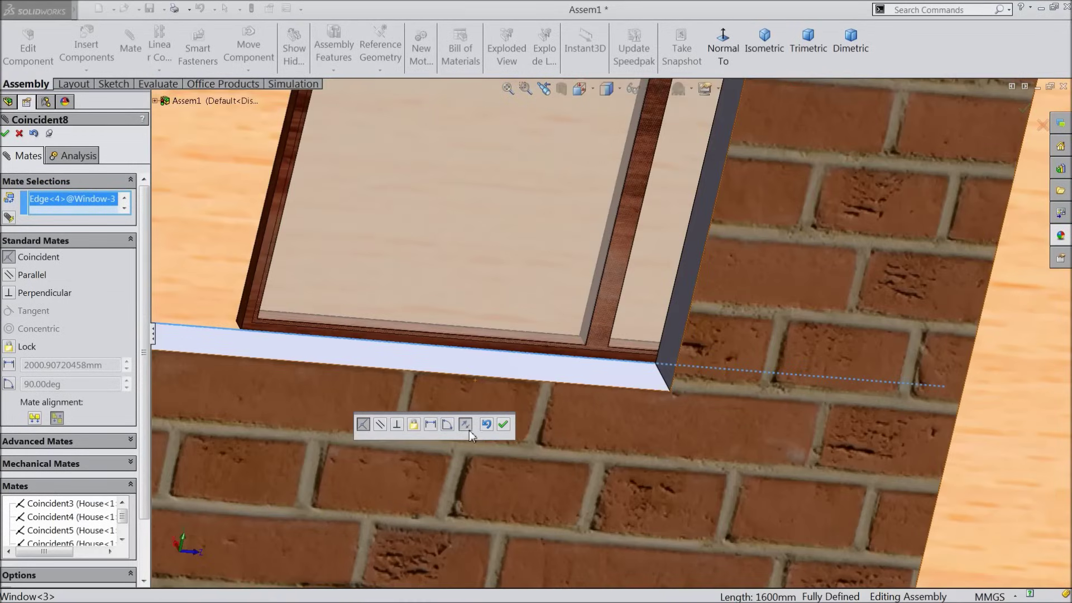
pyautogui.click(468, 429)
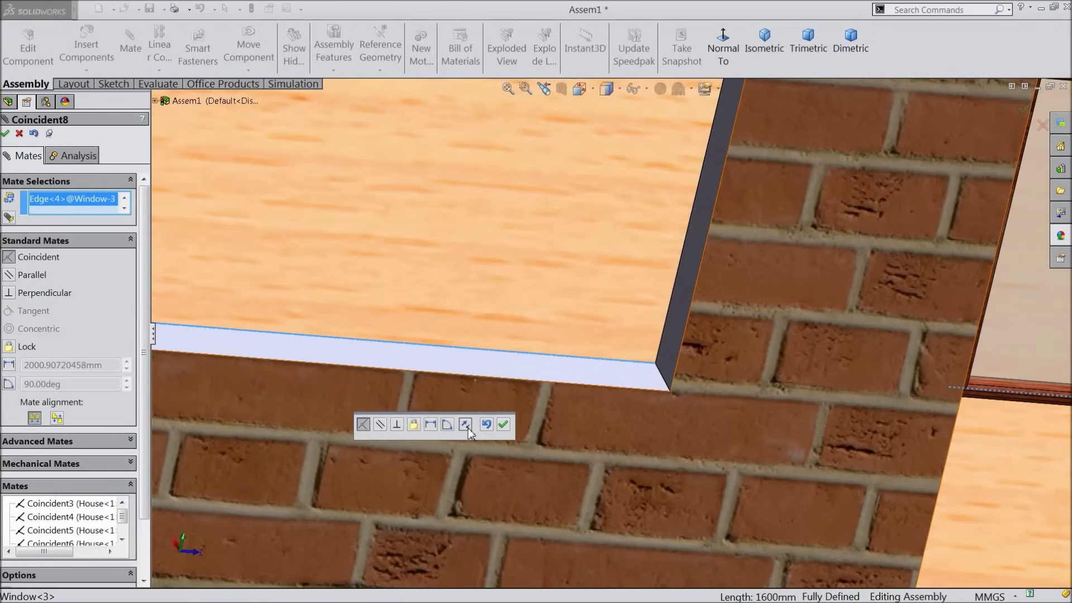
pyautogui.click(504, 425)
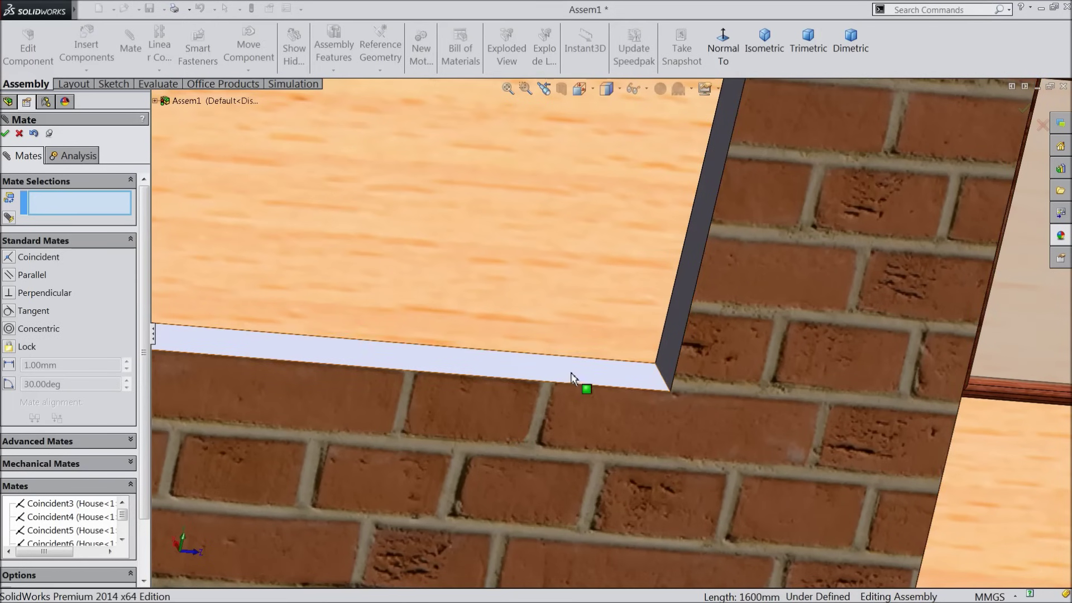
# Step: Move the window to the left opening and mate its side edge to the opening's left edge
pyautogui.scroll(4, 637, 341)
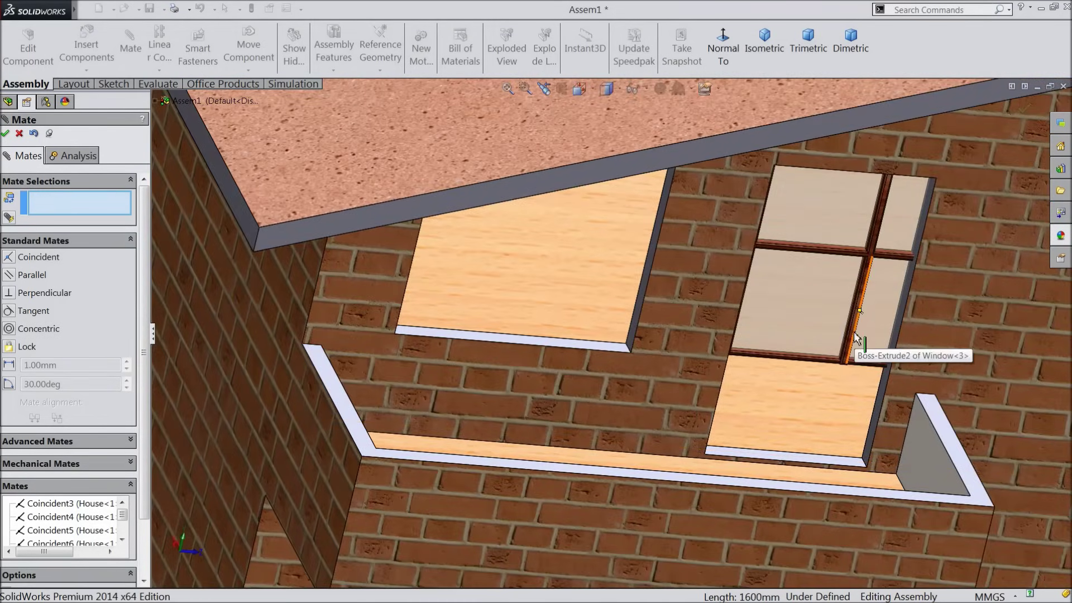
pyautogui.moveTo(849, 343); pyautogui.dragTo(628, 312)
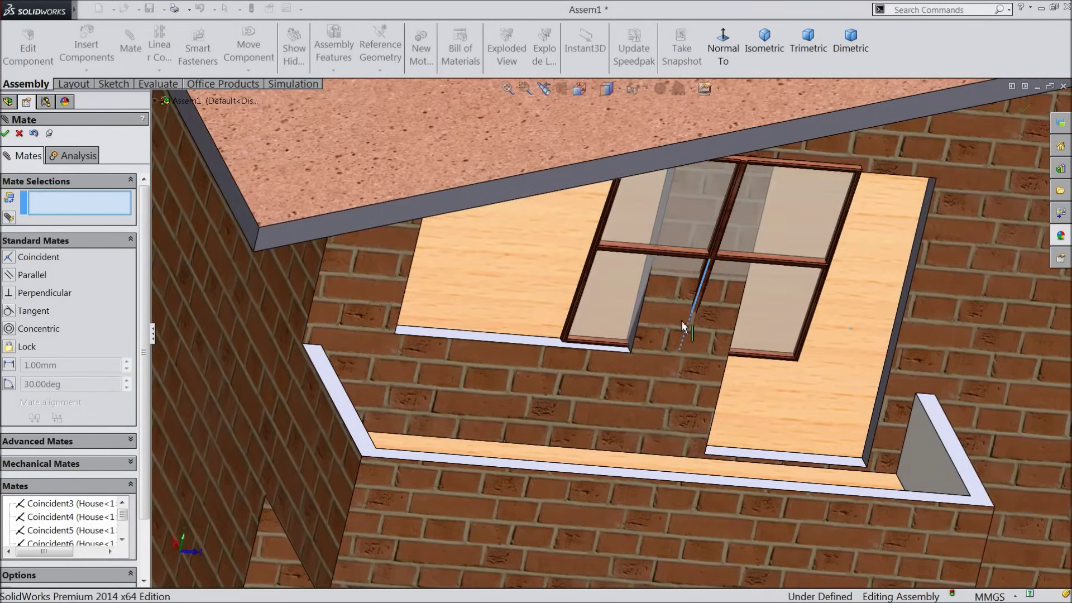
pyautogui.scroll(-5, 568, 323)
pyautogui.scroll(-3, 568, 323)
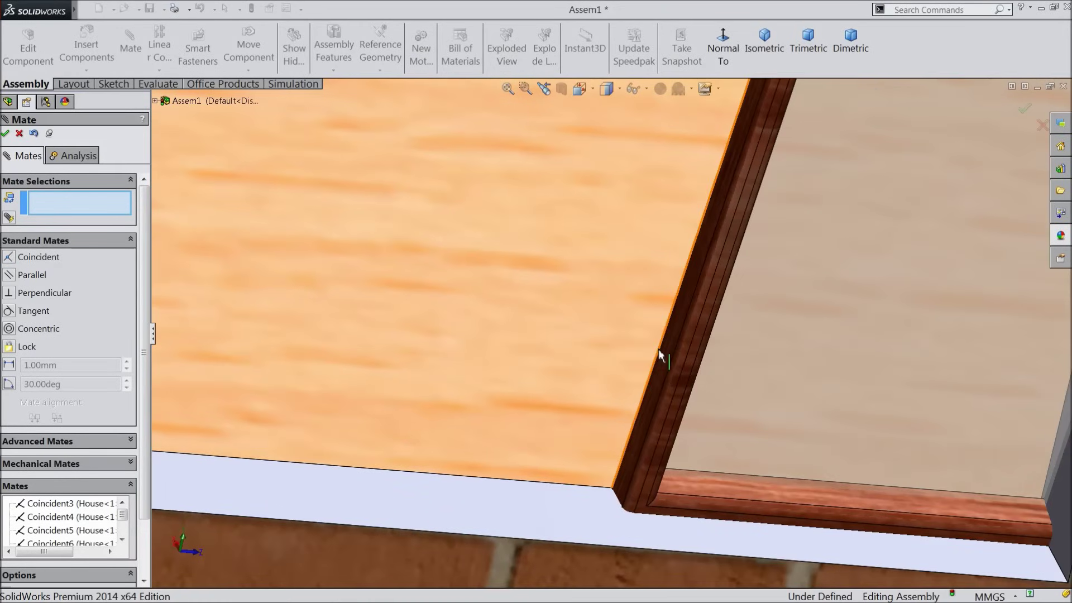
pyautogui.click(658, 349)
pyautogui.scroll(5, 545, 368)
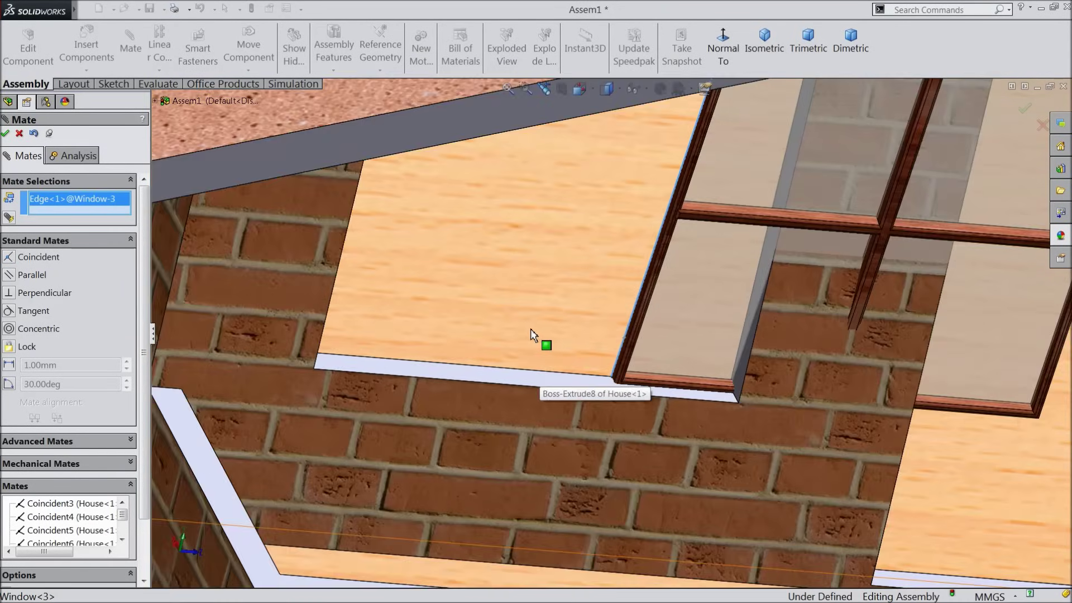
pyautogui.scroll(8, 532, 334)
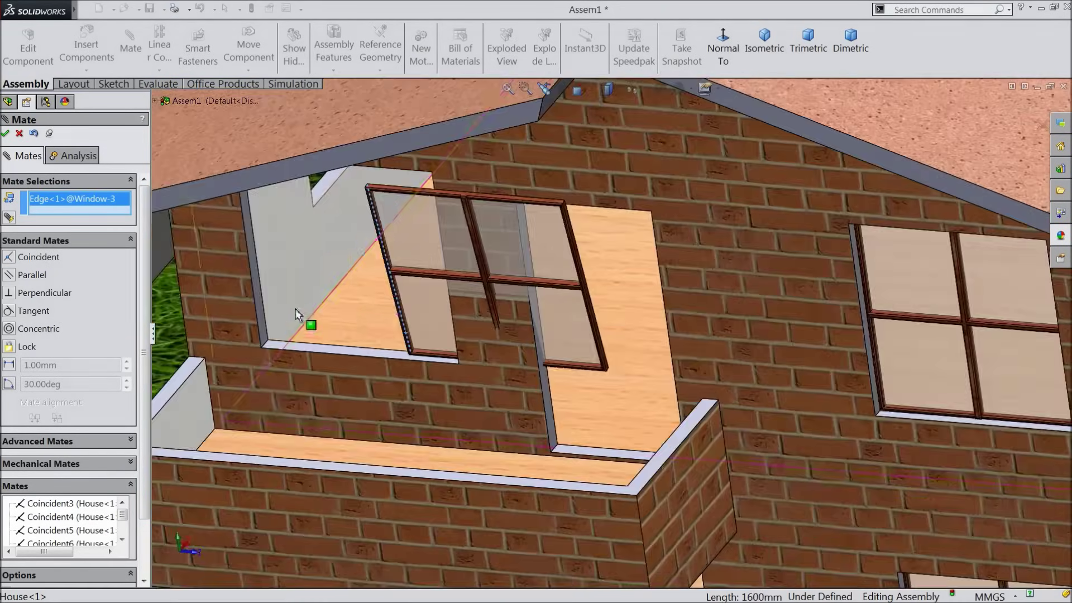
pyautogui.scroll(-8, 334, 309)
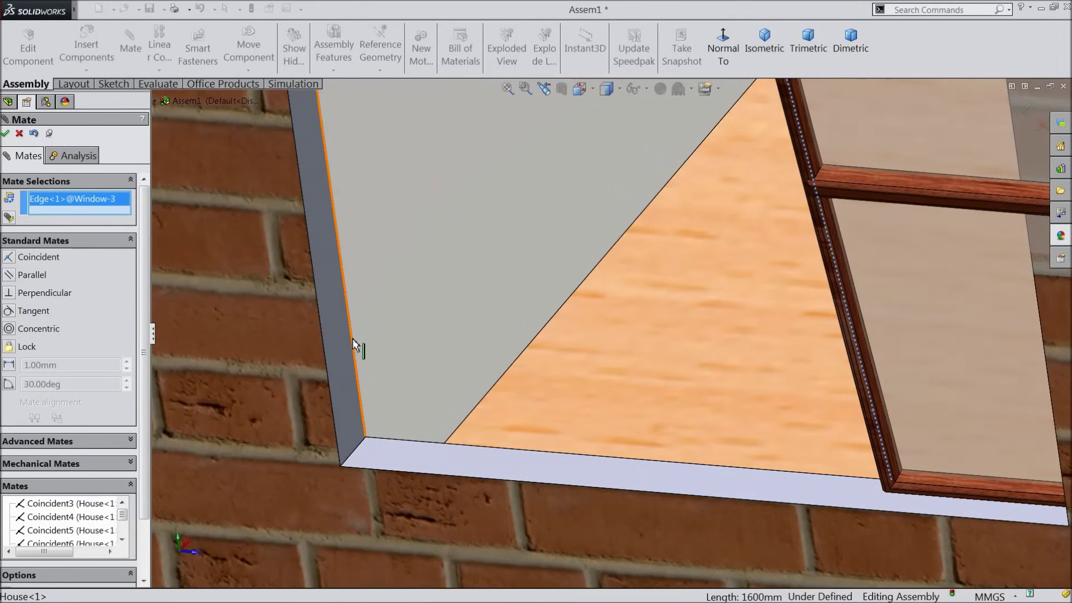
pyautogui.click(352, 338)
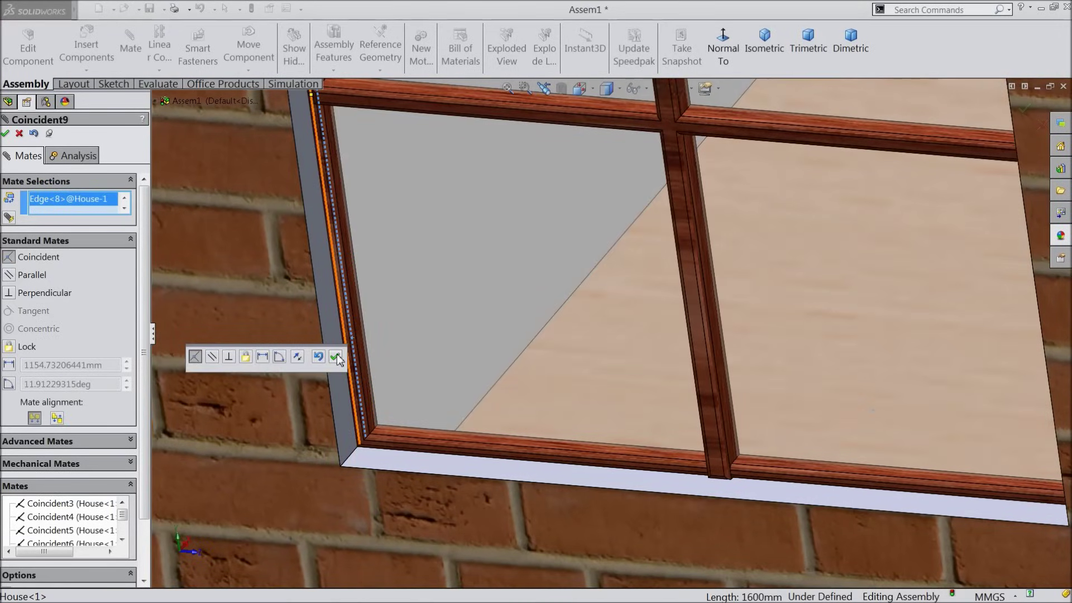
pyautogui.click(337, 359)
pyautogui.scroll(6, 445, 365)
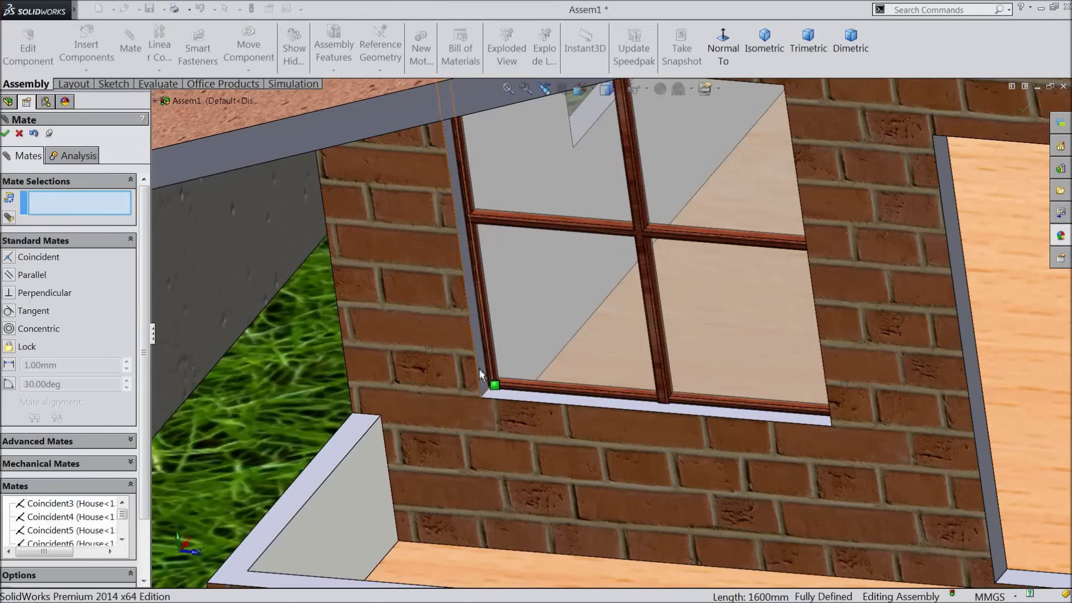
pyautogui.scroll(2, 474, 369)
pyautogui.scroll(6, 714, 427)
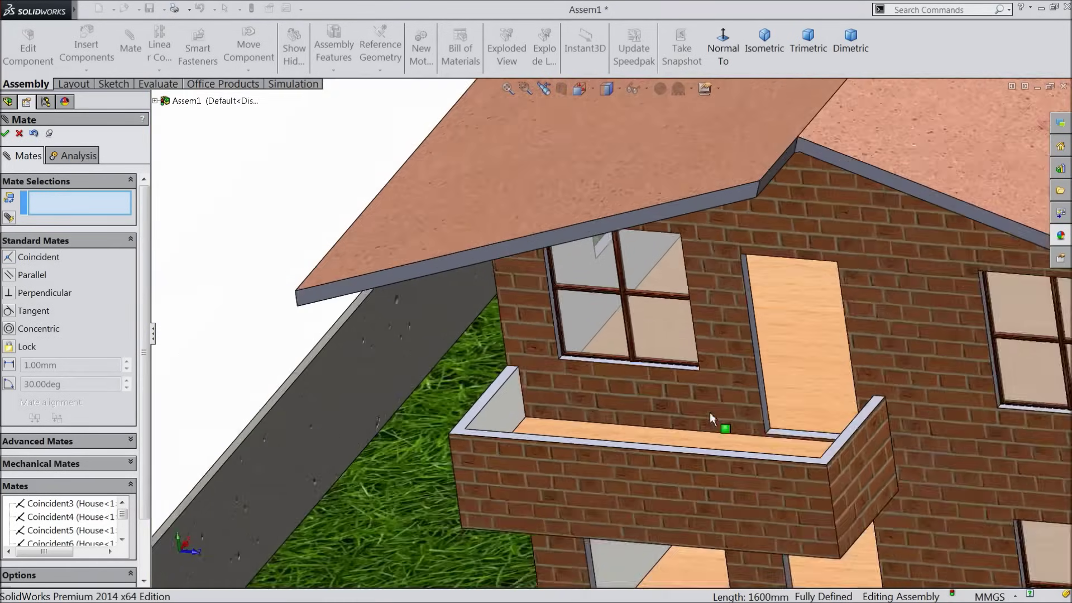
pyautogui.scroll(3, 714, 428)
pyautogui.scroll(-2, 560, 512)
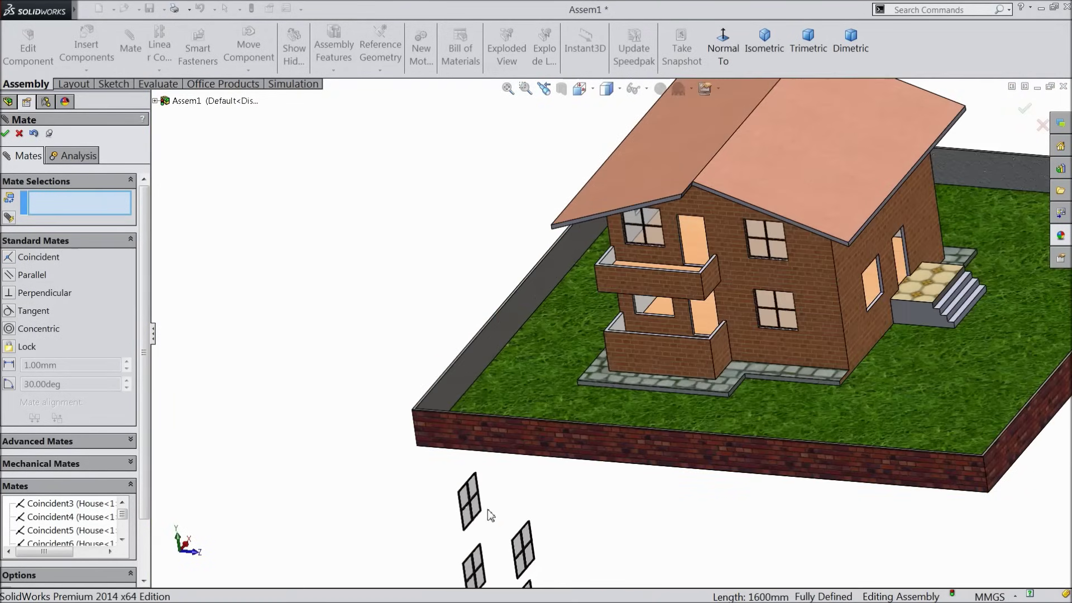
# Step: Bring Window-4 to the balcony wall and mate its edge to the sill, flipped upright
pyautogui.moveTo(478, 512); pyautogui.dragTo(519, 461)
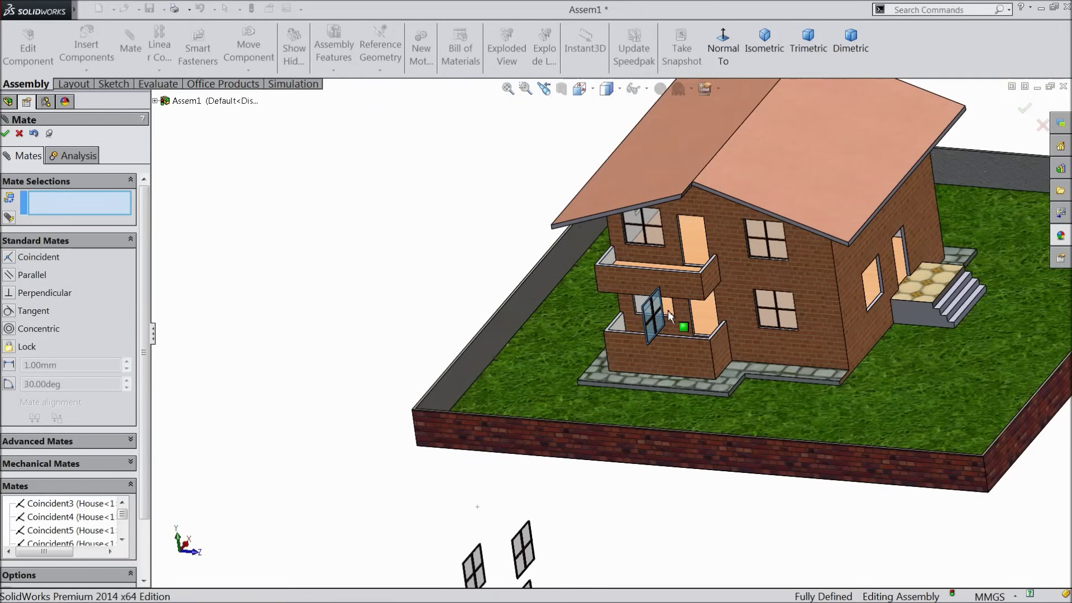
pyautogui.scroll(-8, 669, 308)
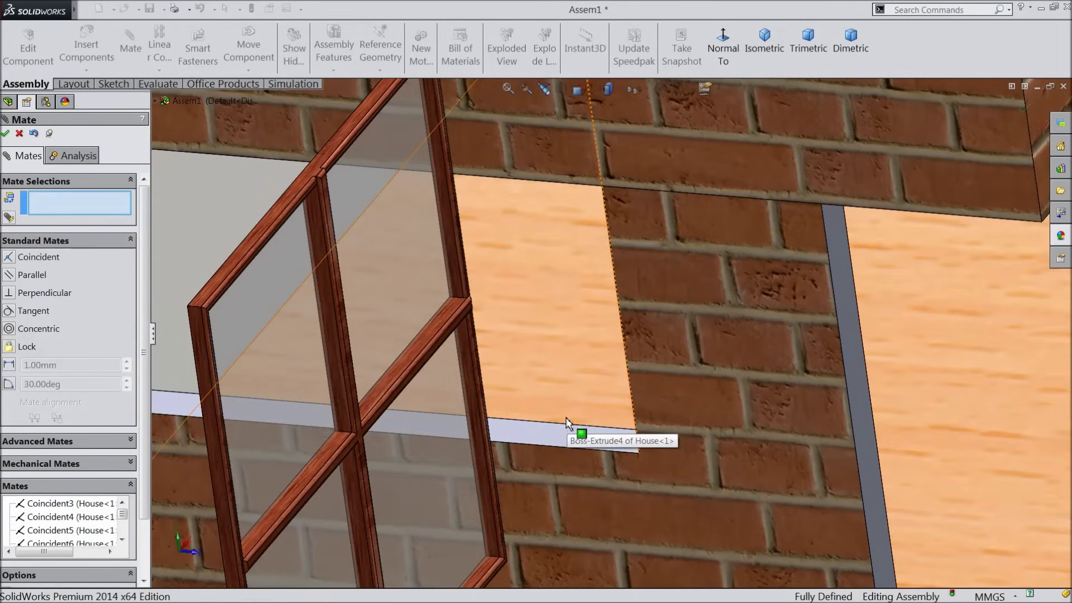
pyautogui.click(570, 431)
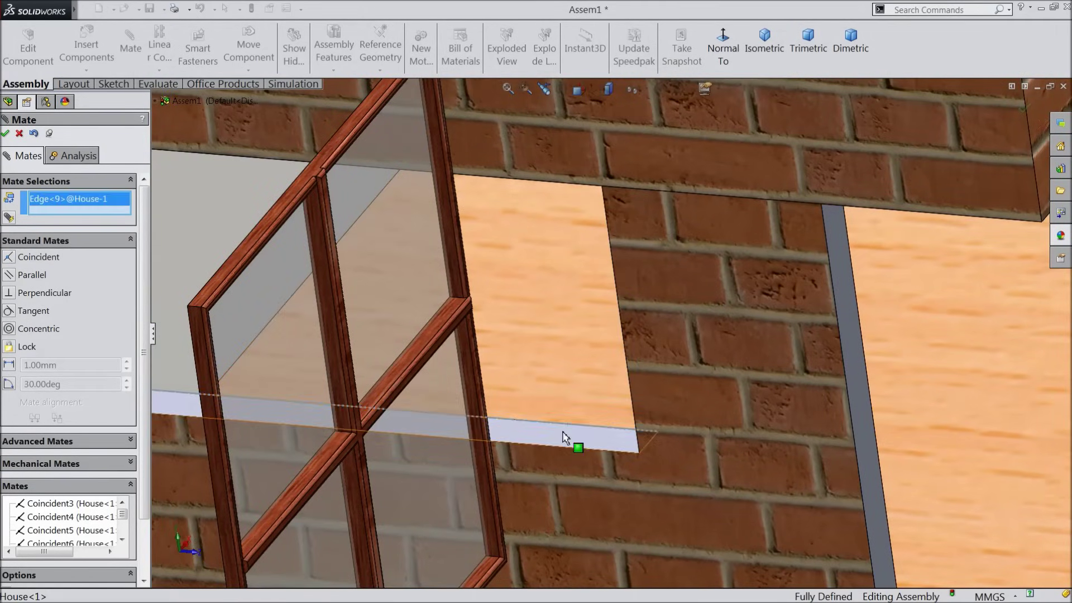
pyautogui.scroll(4, 567, 446)
pyautogui.scroll(-3, 578, 445)
pyautogui.moveTo(578, 445); pyautogui.dragTo(963, 430, button='middle')
pyautogui.scroll(-5, 765, 444)
pyautogui.click(727, 431)
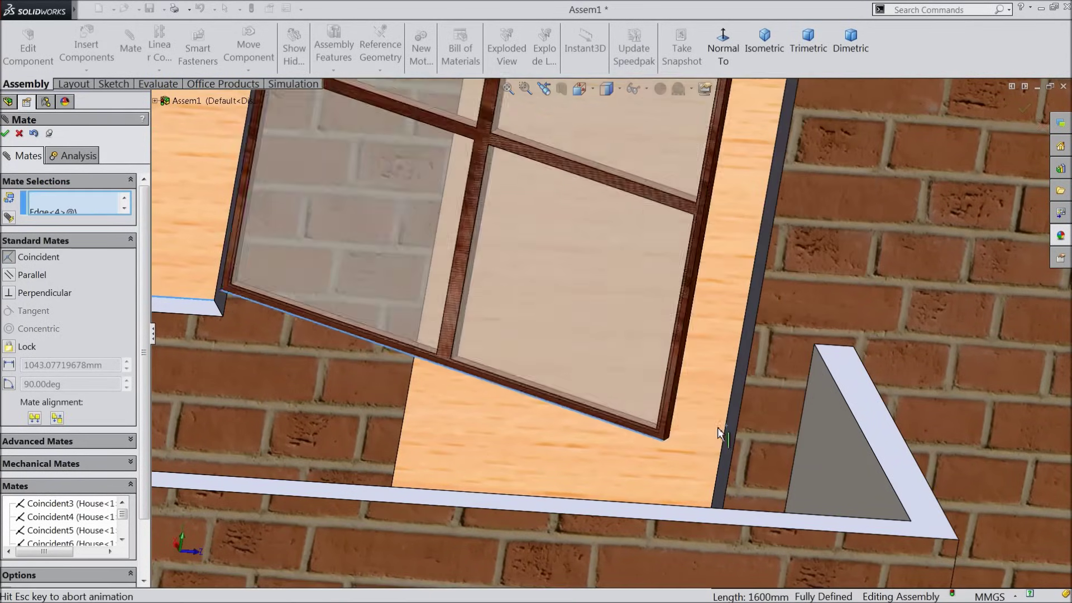
pyautogui.click(789, 447)
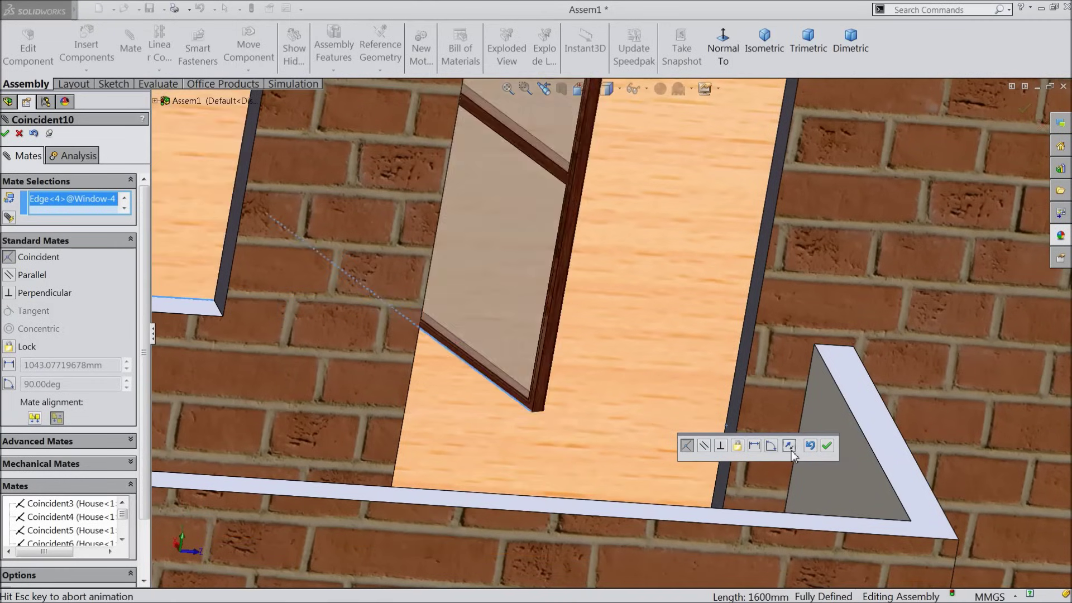
pyautogui.click(827, 446)
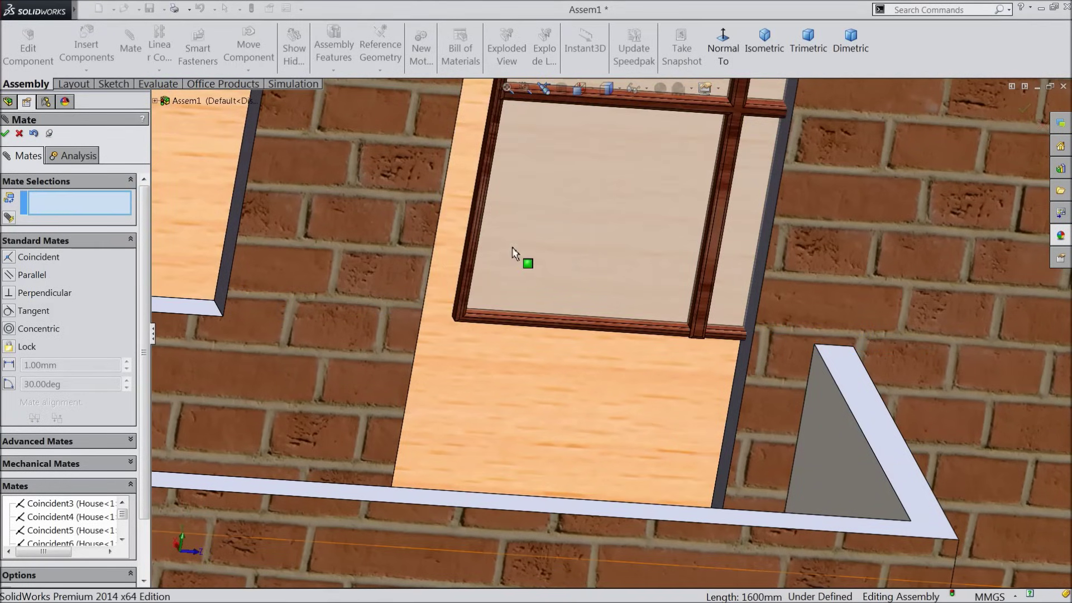
# Step: Make Window-4's side edge coincident with the opening's side edge
pyautogui.click(470, 220)
pyautogui.moveTo(470, 220); pyautogui.dragTo(441, 243, button='middle')
pyautogui.scroll(10, 441, 243)
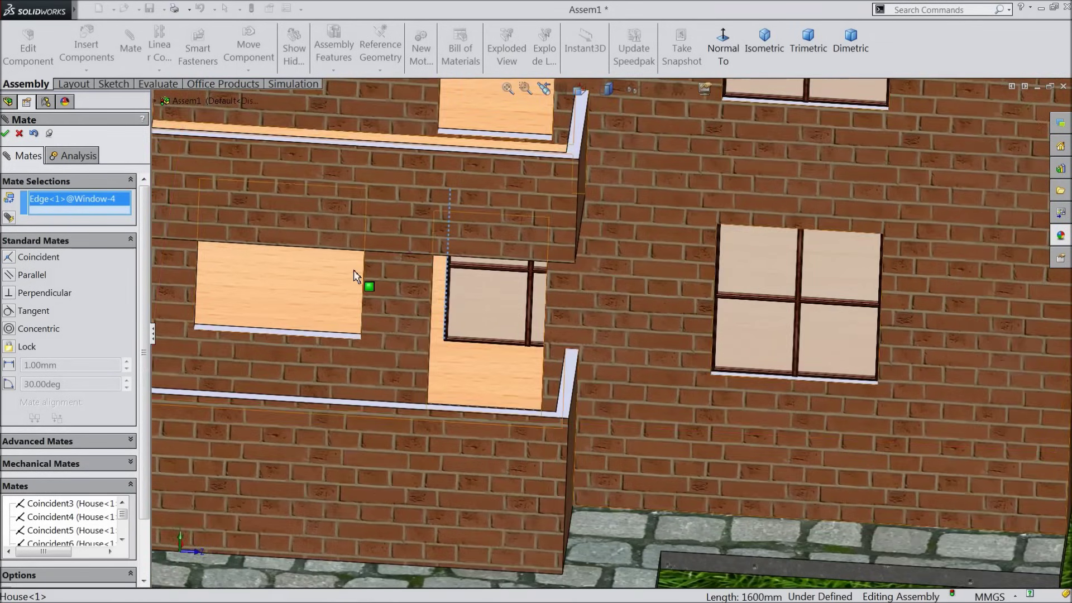
pyautogui.scroll(-10, 411, 313)
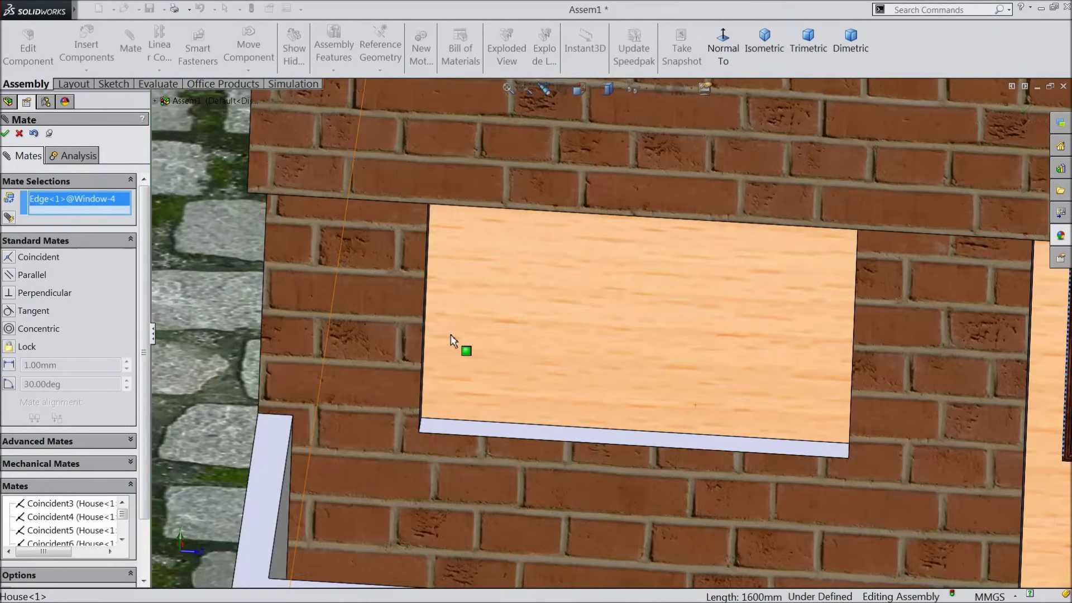
pyautogui.scroll(-4, 296, 339)
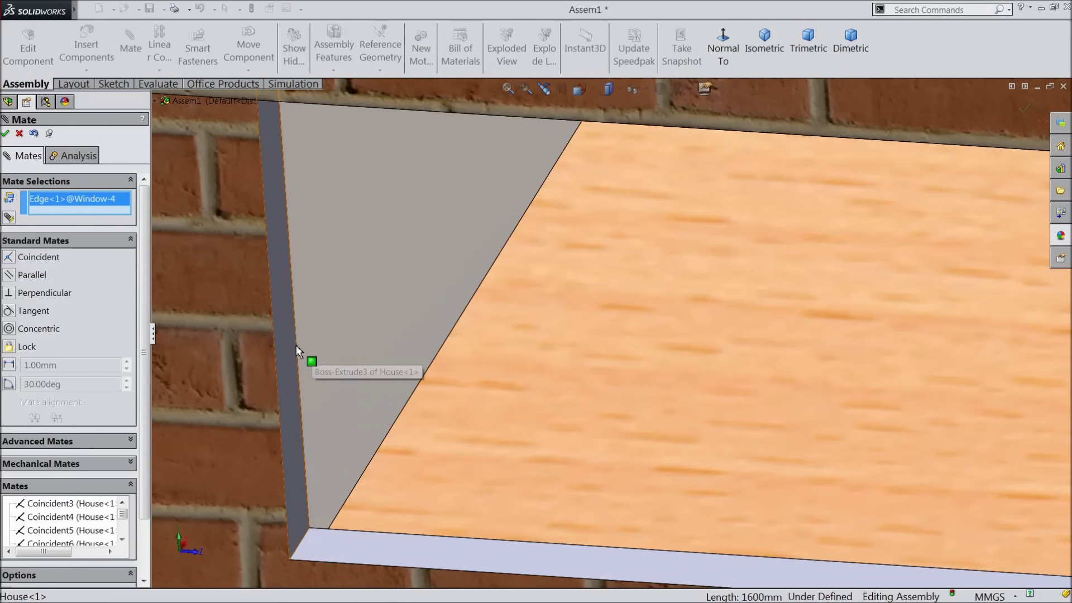
pyautogui.click(304, 349)
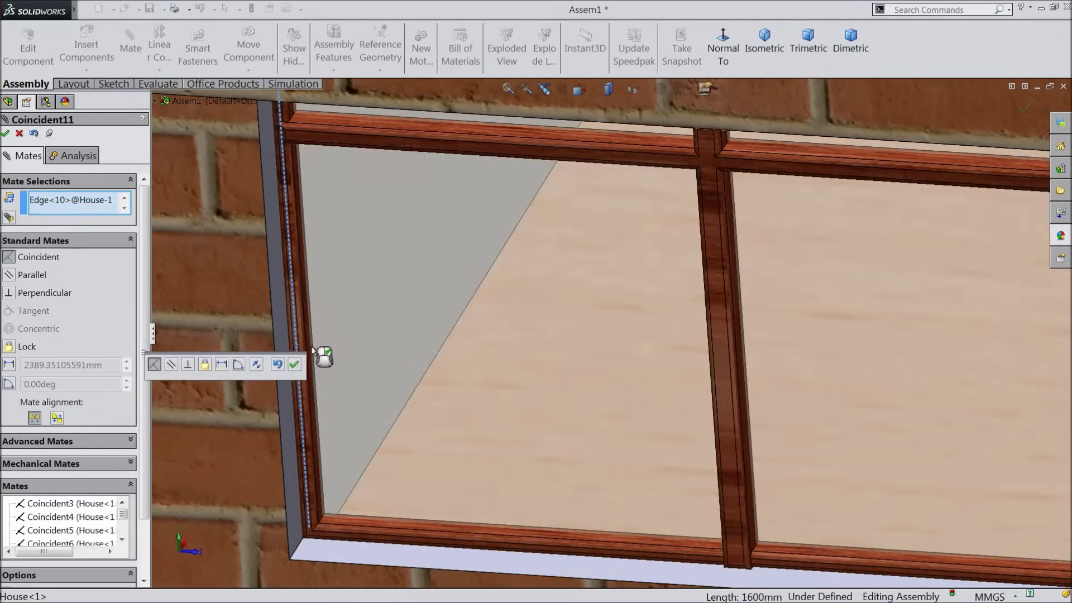
pyautogui.click(295, 365)
pyautogui.scroll(10, 360, 380)
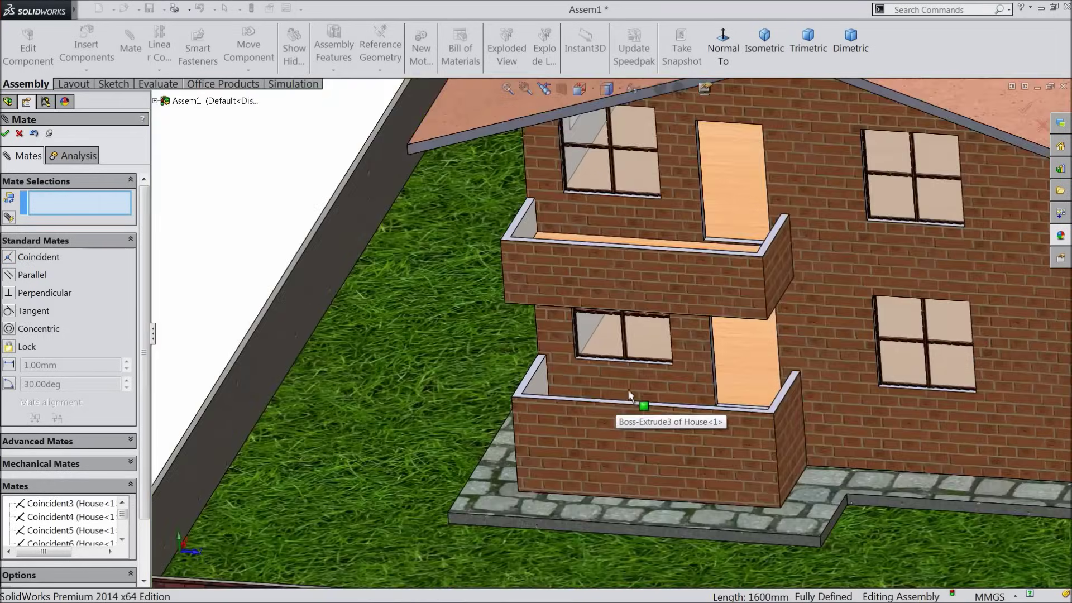
# Step: Check the newly seated balcony window and close the Mate PropertyManager
pyautogui.moveTo(629, 395); pyautogui.dragTo(638, 367, button='middle')
pyautogui.scroll(5, 638, 366)
pyautogui.scroll(-4, 800, 272)
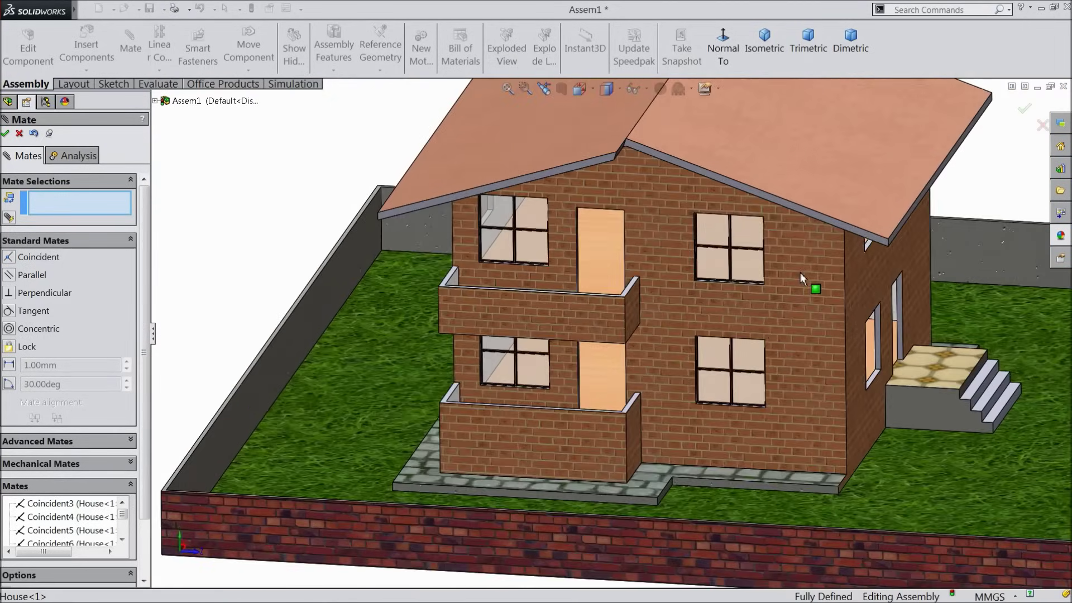
pyautogui.scroll(5, 751, 333)
pyautogui.scroll(-5, 474, 222)
pyautogui.scroll(5, 493, 185)
pyautogui.moveTo(511, 250); pyautogui.dragTo(503, 303, button='middle')
pyautogui.scroll(5, 501, 300)
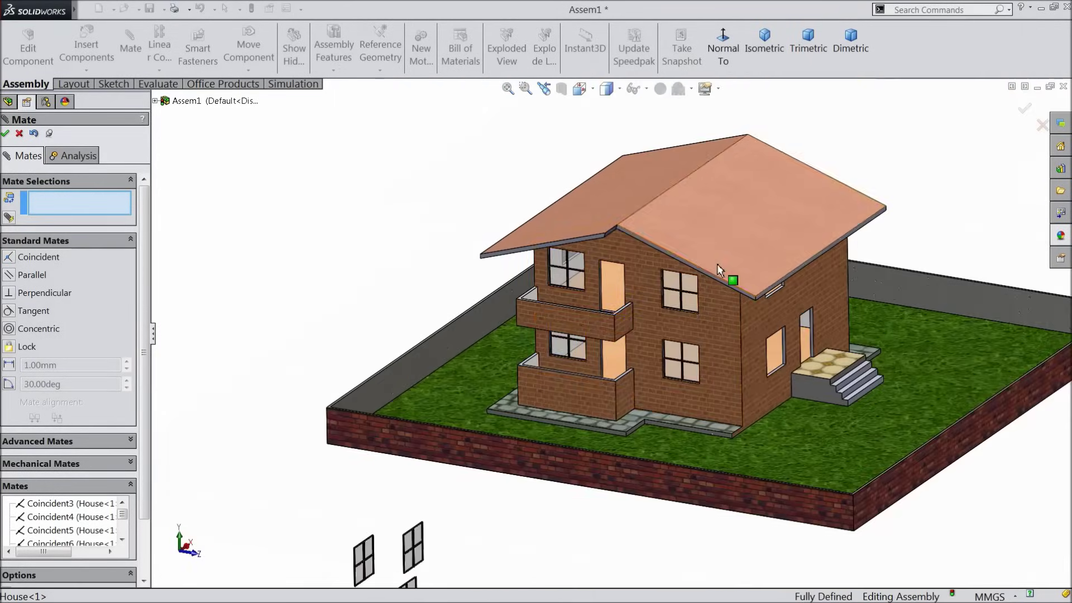
pyautogui.scroll(-2, 719, 275)
pyautogui.scroll(2, 765, 273)
pyautogui.scroll(-2, 764, 273)
pyautogui.moveTo(723, 304); pyautogui.dragTo(604, 364, button='middle')
pyautogui.click(1023, 108)
pyautogui.scroll(-3, 736, 379)
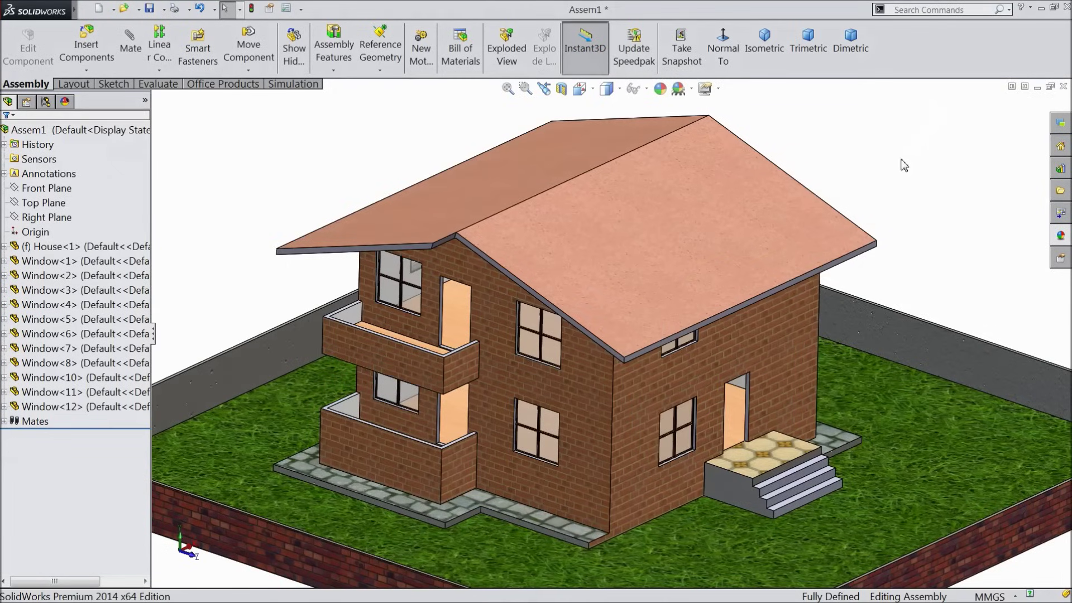
# Step: Orbit and zoom around the house to inspect all twelve windows from every side
pyautogui.moveTo(508, 424); pyautogui.dragTo(357, 346, button='middle')
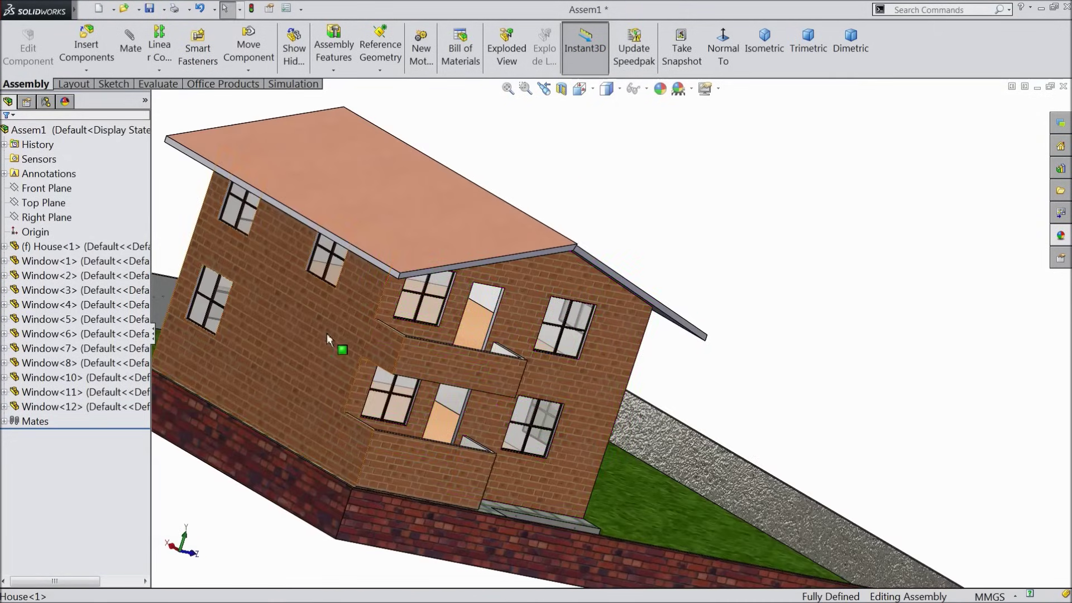
pyautogui.moveTo(311, 319); pyautogui.dragTo(561, 354, button='middle')
pyautogui.scroll(-5, 483, 374)
pyautogui.scroll(5, 486, 367)
pyautogui.scroll(3, 561, 354)
pyautogui.moveTo(742, 383); pyautogui.dragTo(653, 443, button='middle')
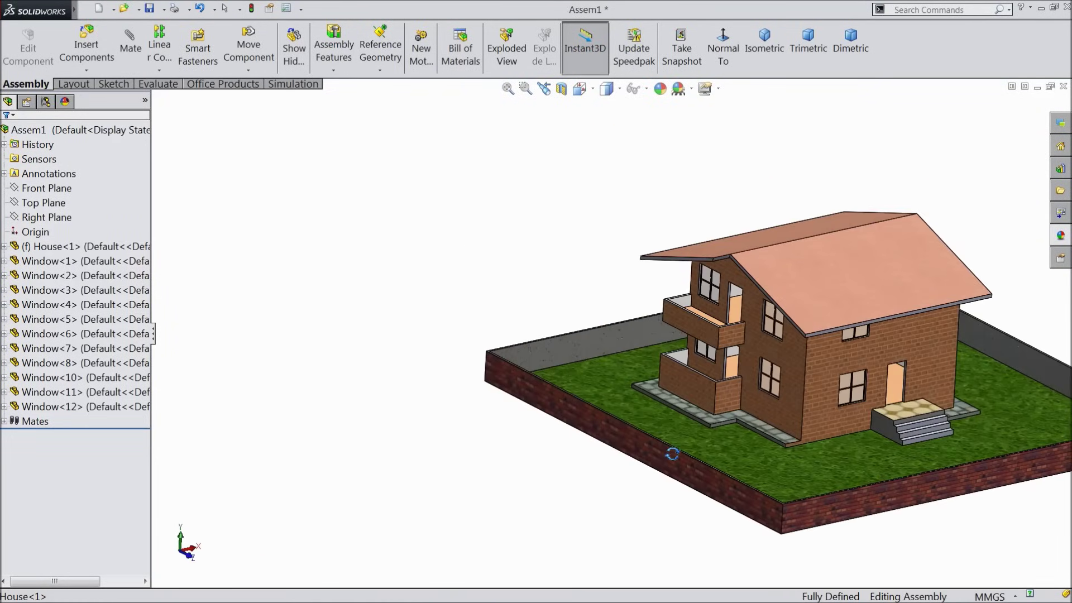
pyautogui.scroll(-4, 854, 357)
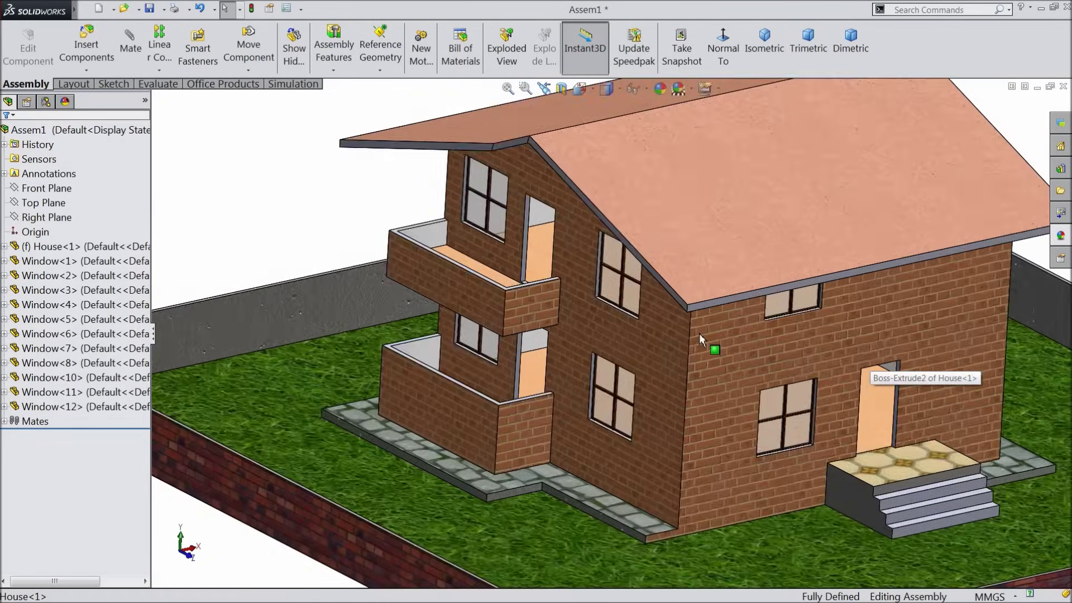
pyautogui.scroll(-3, 712, 351)
pyautogui.scroll(6, 725, 370)
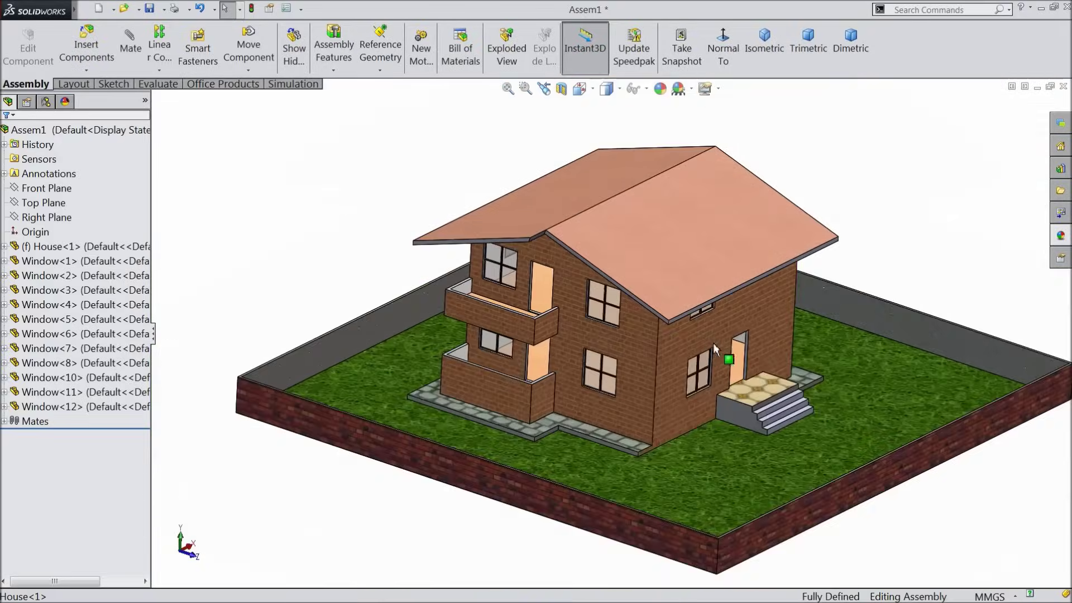
pyautogui.scroll(-3, 720, 346)
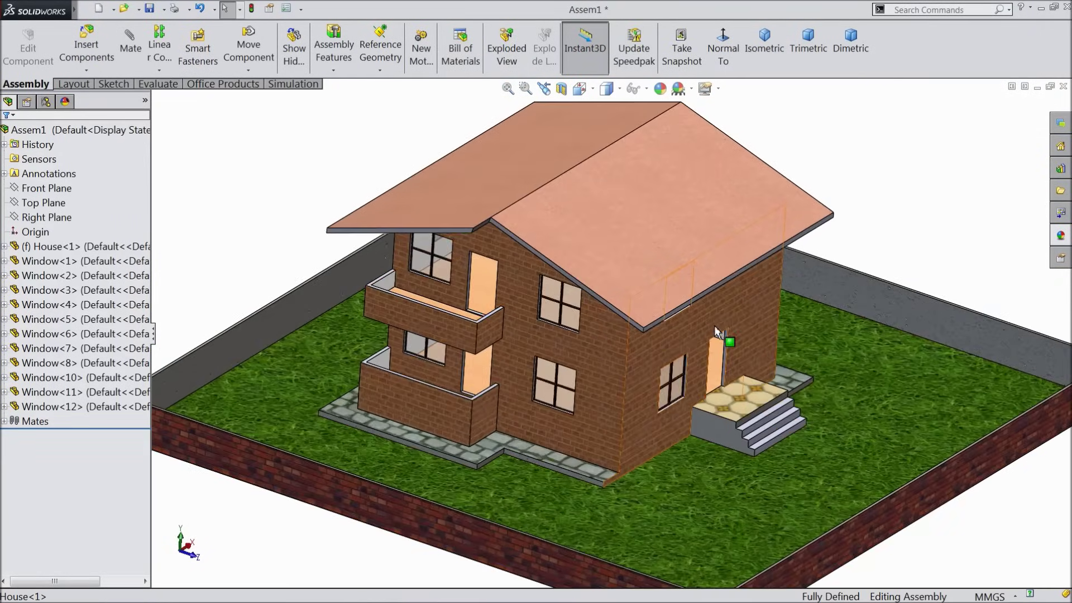
pyautogui.moveTo(720, 346); pyautogui.dragTo(721, 341, button='middle')
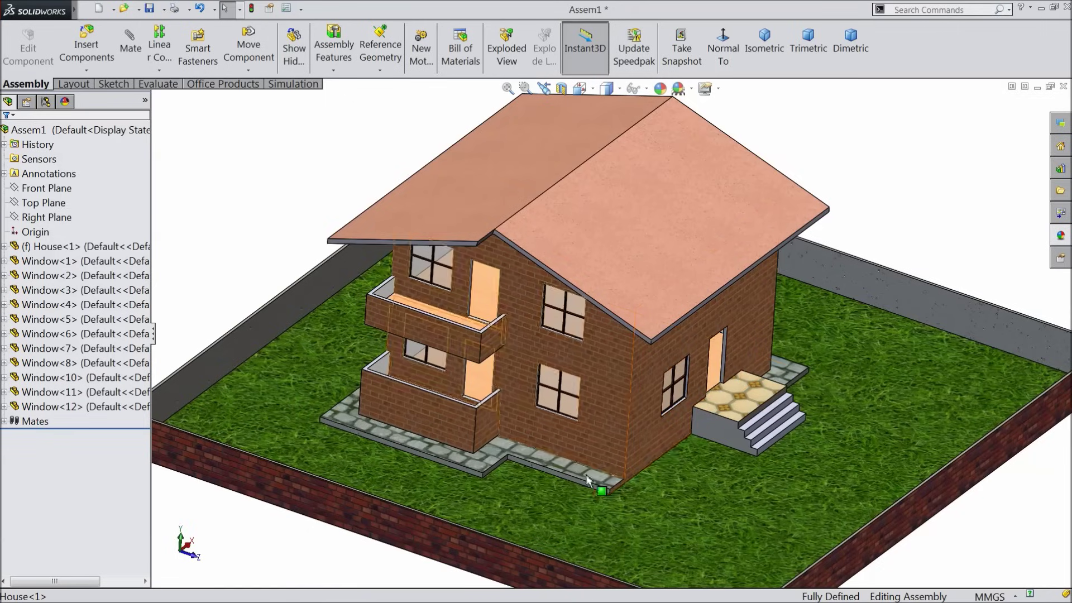
pyautogui.moveTo(616, 384); pyautogui.dragTo(617, 380, button='middle')
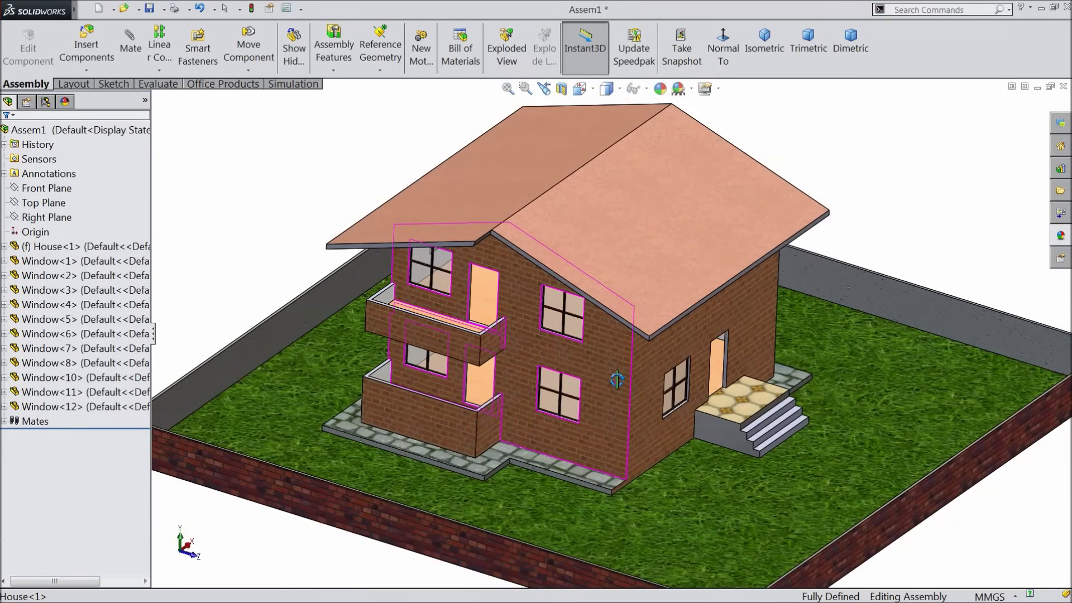
pyautogui.scroll(-2, 586, 385)
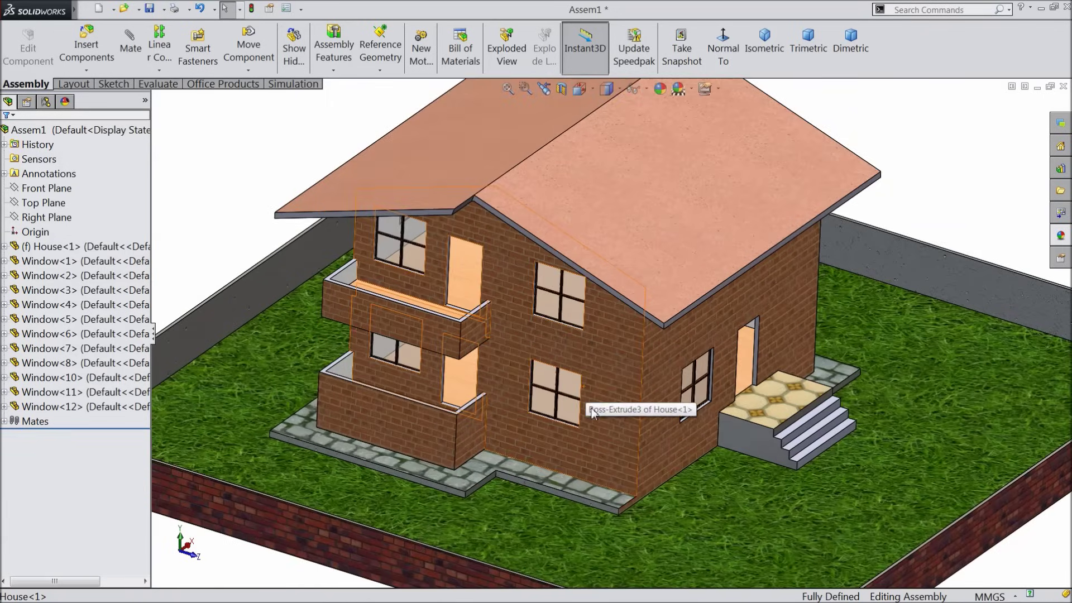
pyautogui.scroll(2, 592, 413)
pyautogui.scroll(1, 601, 379)
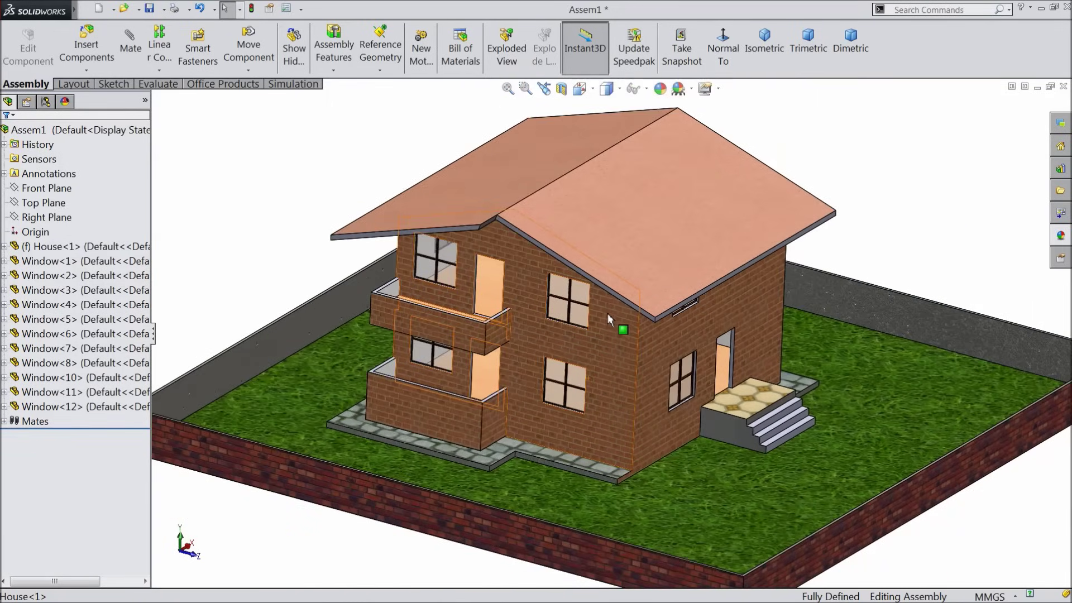
pyautogui.scroll(-2, 595, 240)
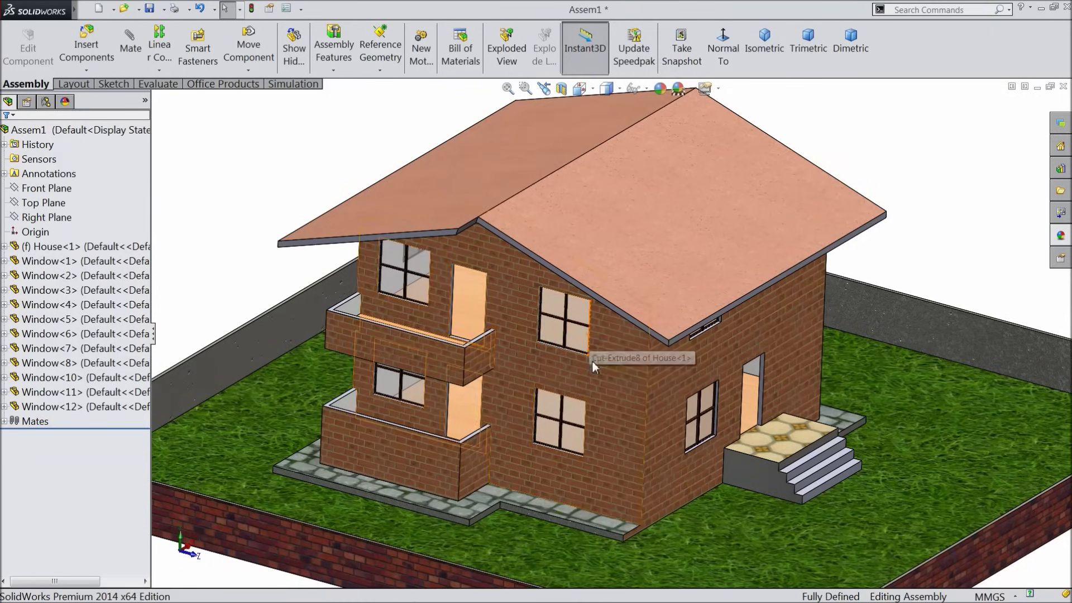
pyautogui.moveTo(584, 368); pyautogui.dragTo(580, 367, button='middle')
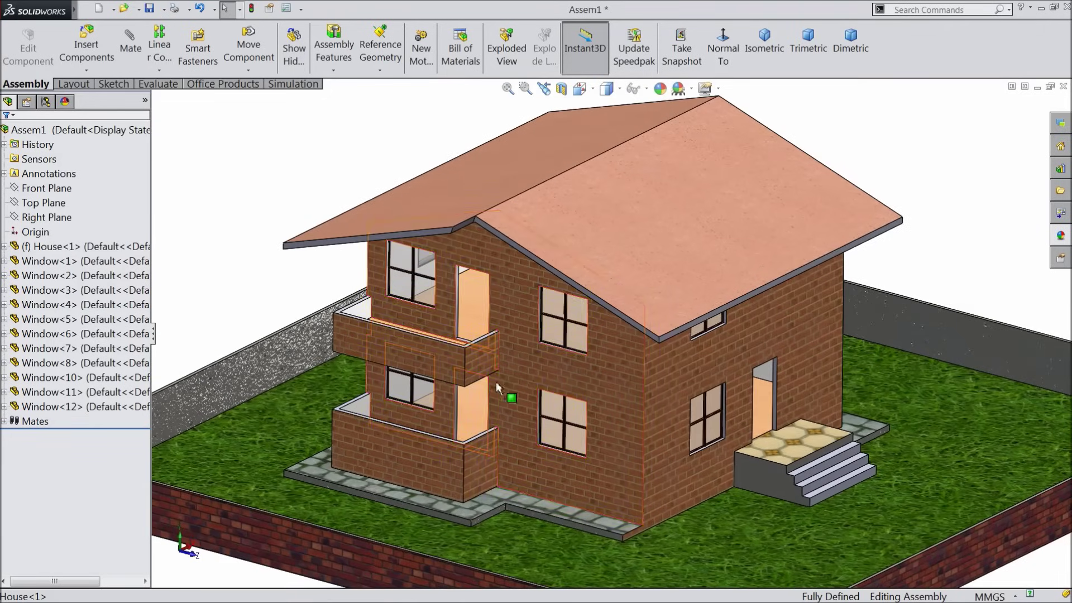